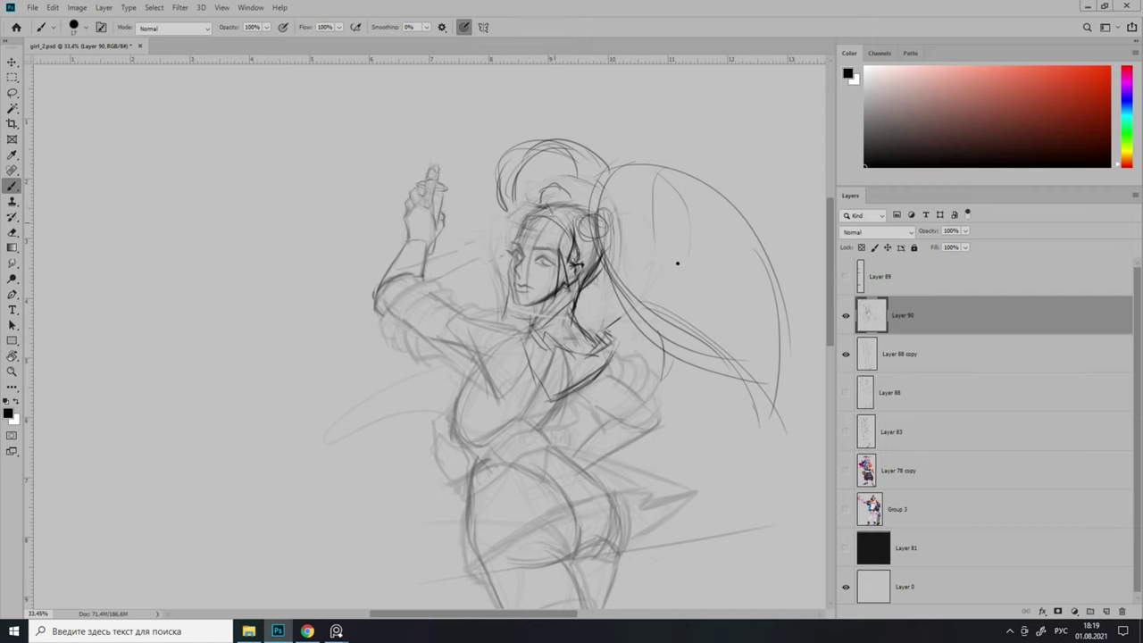
Try a straight fringe and a large, full ponytail sweeping down behind the head with loose strokes on Layer 90.
{"action": "scroll", "coordinate": [677, 263], "scroll_direction": "down", "scroll_amount": 5}
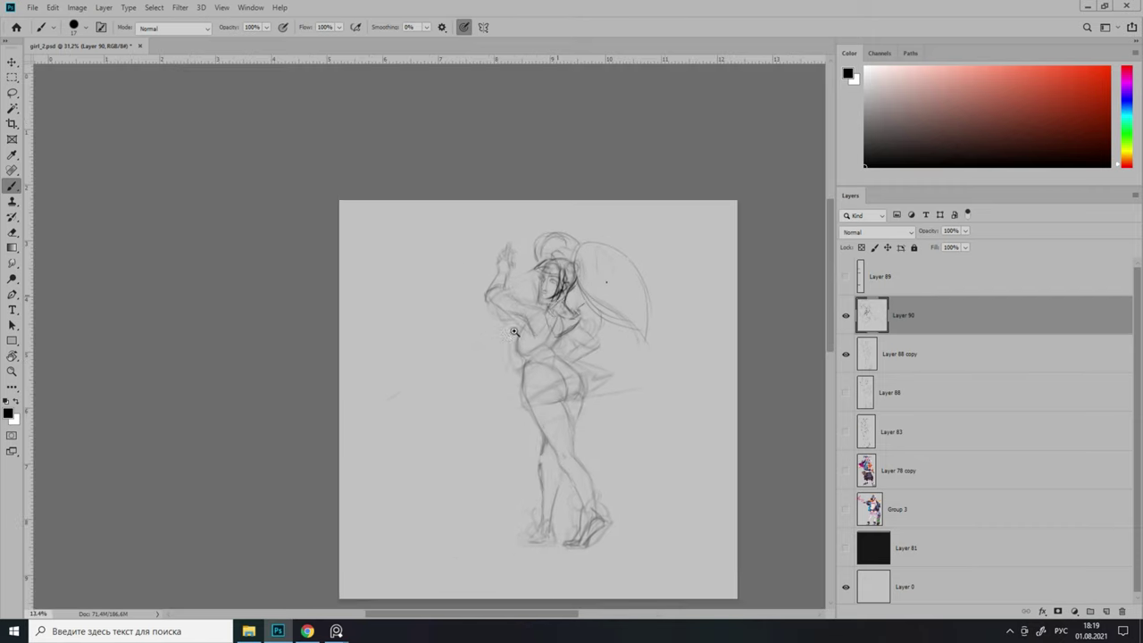
{"action": "scroll", "coordinate": [734, 212], "scroll_direction": "up", "scroll_amount": 7}
{"action": "scroll", "coordinate": [734, 211], "scroll_direction": "down", "scroll_amount": 5}
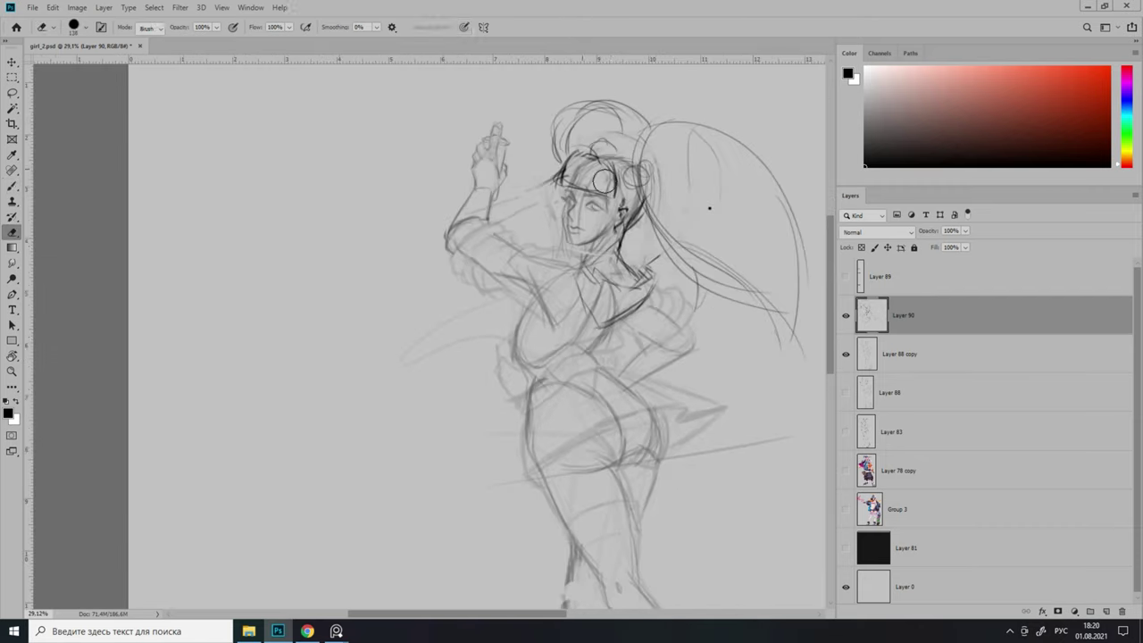
{"action": "scroll", "coordinate": [625, 177], "scroll_direction": "up", "scroll_amount": 4}
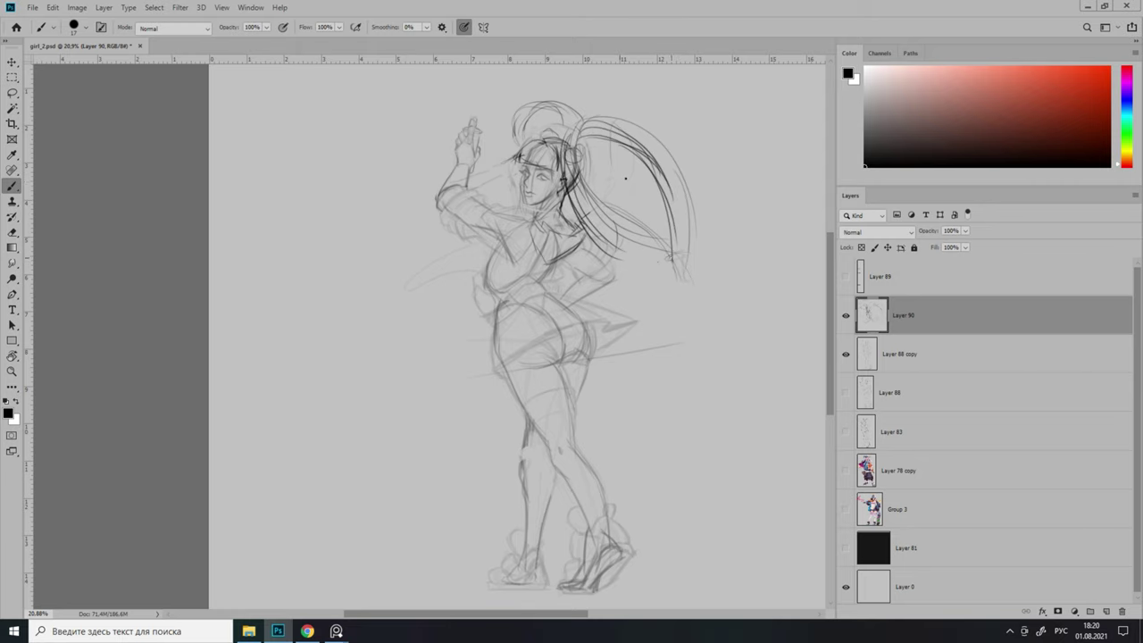
{"action": "scroll", "coordinate": [625, 178], "scroll_direction": "down", "scroll_amount": 4}
{"action": "scroll", "coordinate": [649, 195], "scroll_direction": "up", "scroll_amount": 4}
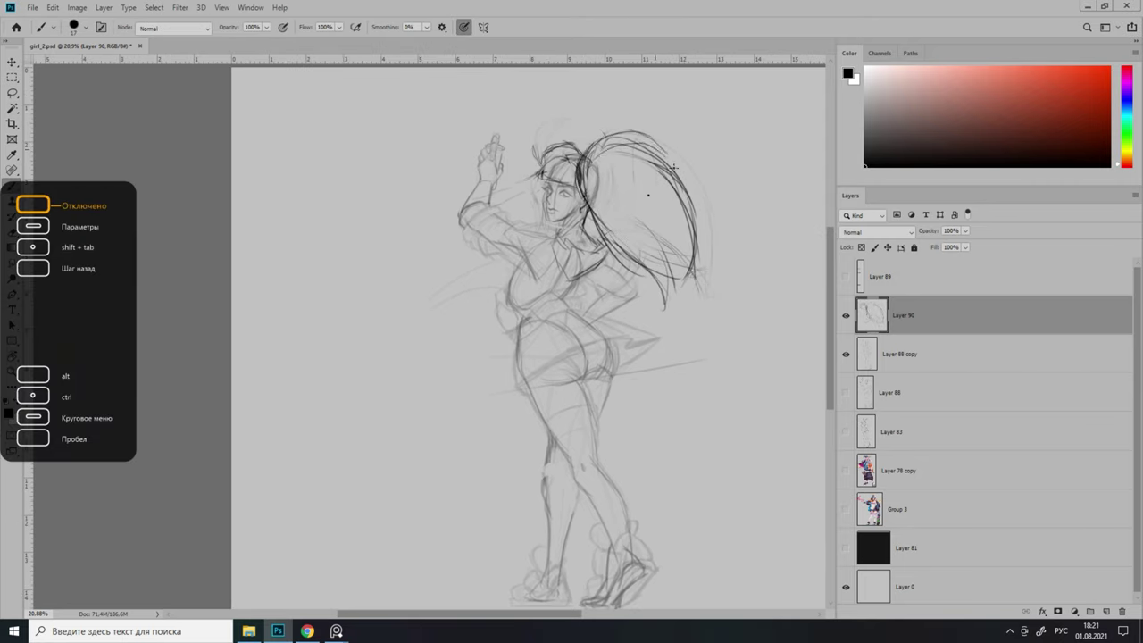
Try a second mass of hair with tall upswept strands above the head on Layer 90.
{"action": "scroll", "coordinate": [540, 207], "scroll_direction": "down", "scroll_amount": 3}
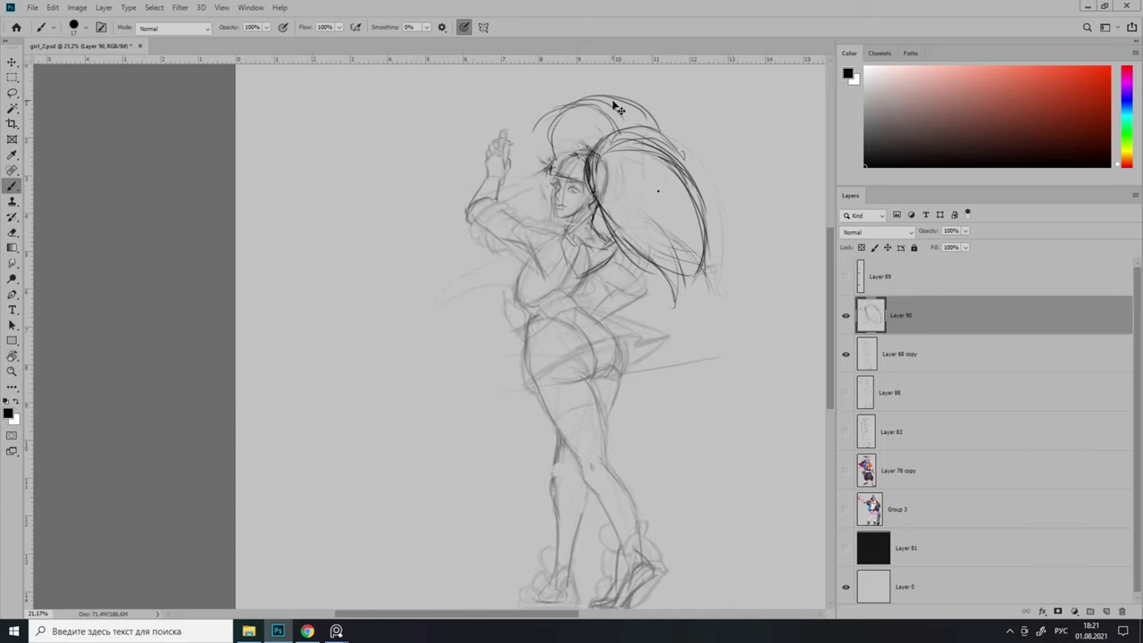
{"action": "scroll", "coordinate": [563, 224], "scroll_direction": "up", "scroll_amount": 3}
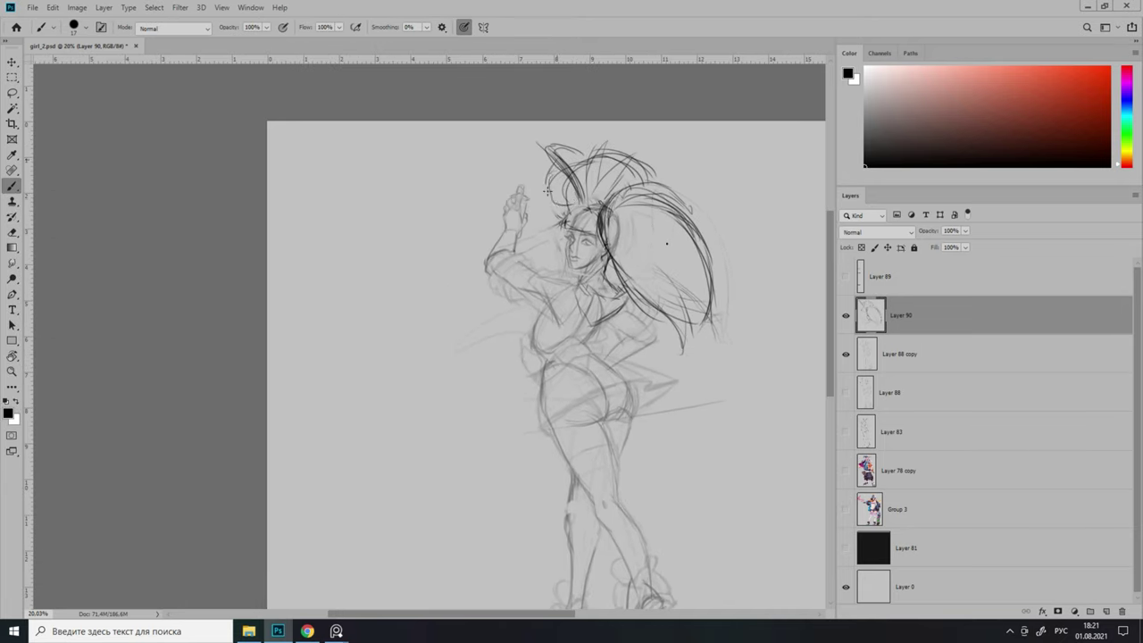
{"action": "scroll", "coordinate": [666, 242], "scroll_direction": "down", "scroll_amount": 3}
{"action": "key", "text": "ctrl+z"}
{"action": "key", "text": "ctrl+shift+z"}
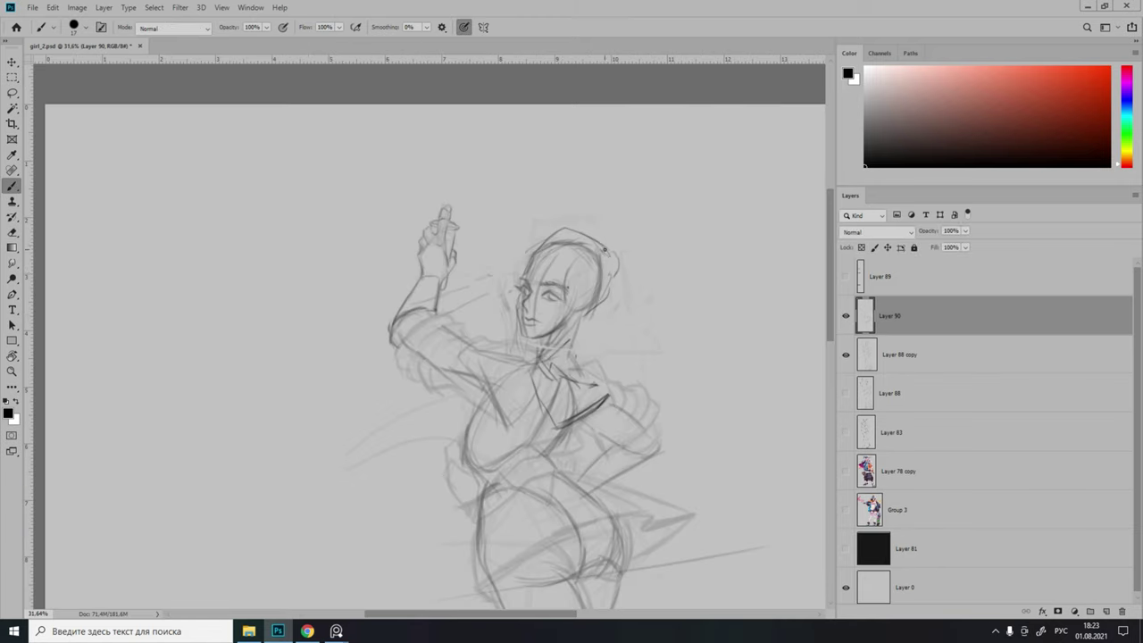
Sketch a tied hair knot and a shorter ponytail curving down behind the head.
{"action": "left_click_drag", "start_coordinate": [662, 337], "coordinate": [557, 206]}
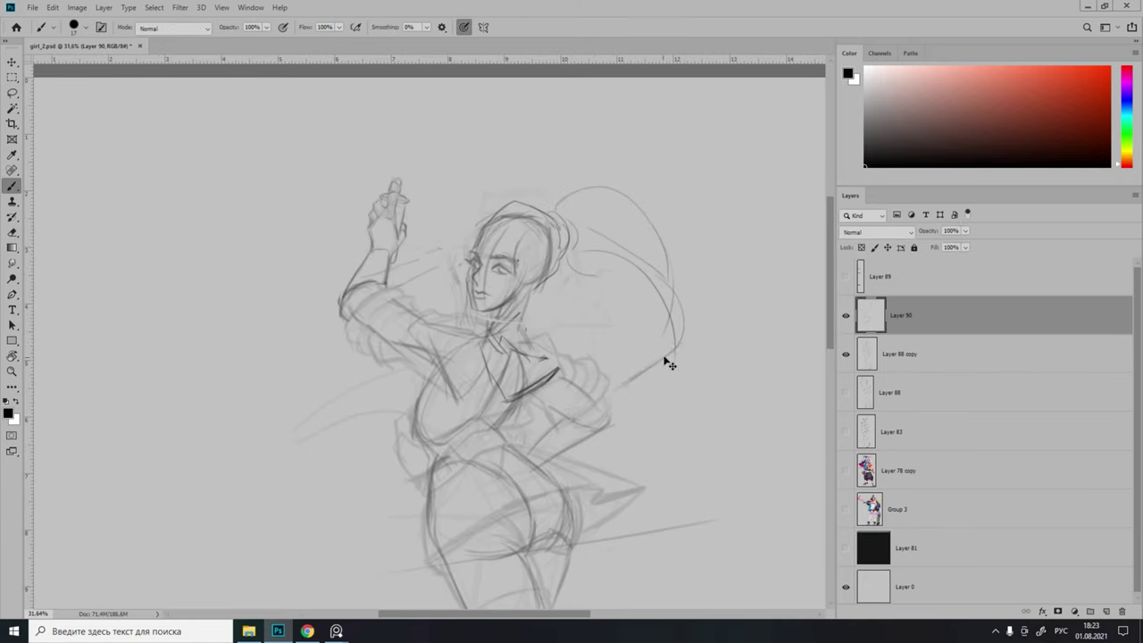
{"action": "scroll", "coordinate": [669, 363], "scroll_direction": "down", "scroll_amount": 2}
{"action": "key", "text": "ctrl+z"}
{"action": "left_click_drag", "start_coordinate": [625, 255], "coordinate": [602, 349]}
{"action": "scroll", "coordinate": [612, 294], "scroll_direction": "up", "scroll_amount": 2}
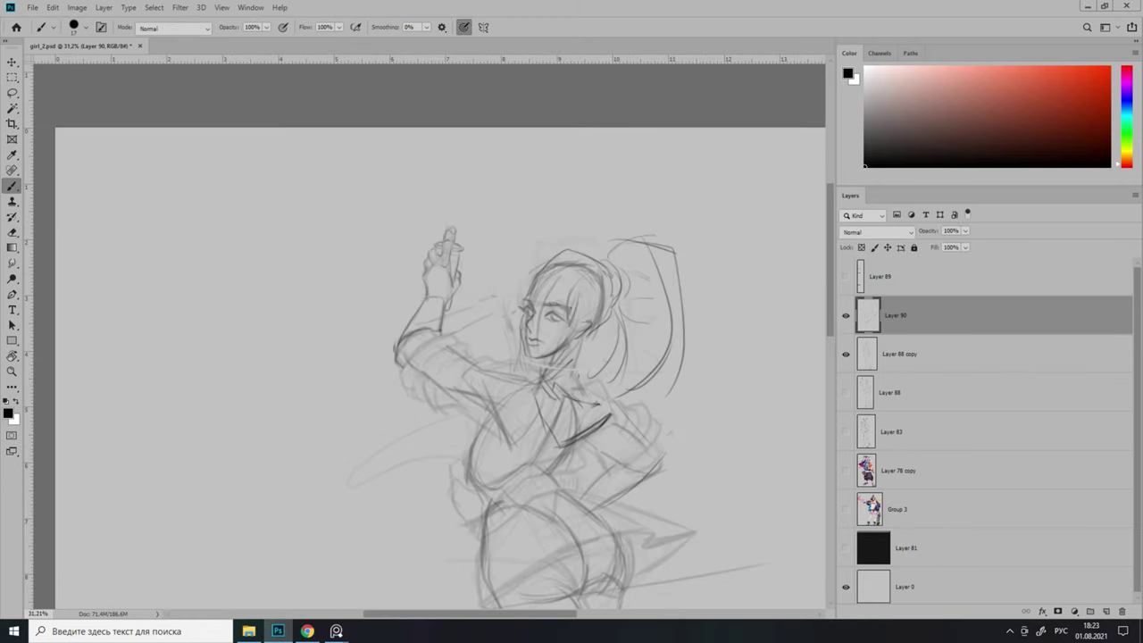
Add parted bangs framing the face, two round-tipped hairpins and firmer V-shaped collar lines to the sketch.
{"action": "left_click_drag", "start_coordinate": [536, 273], "coordinate": [560, 313]}
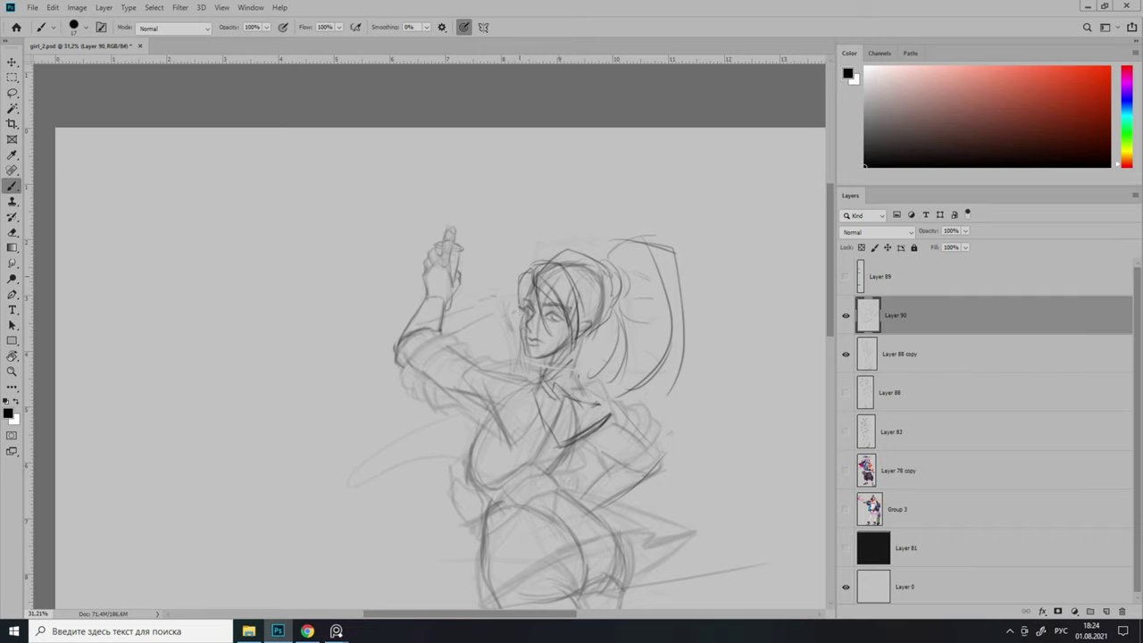
{"action": "scroll", "coordinate": [564, 231], "scroll_direction": "up", "scroll_amount": 2}
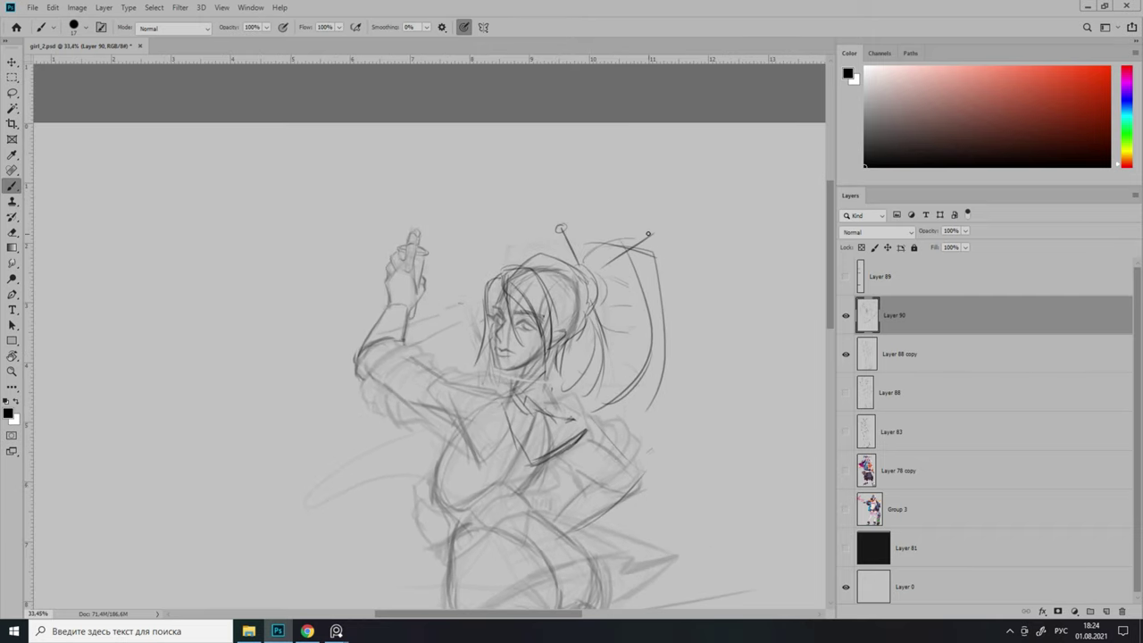
{"action": "scroll", "coordinate": [572, 298], "scroll_direction": "down", "scroll_amount": 1}
{"action": "scroll", "coordinate": [552, 359], "scroll_direction": "down", "scroll_amount": 2}
{"action": "scroll", "coordinate": [552, 360], "scroll_direction": "up", "scroll_amount": 2}
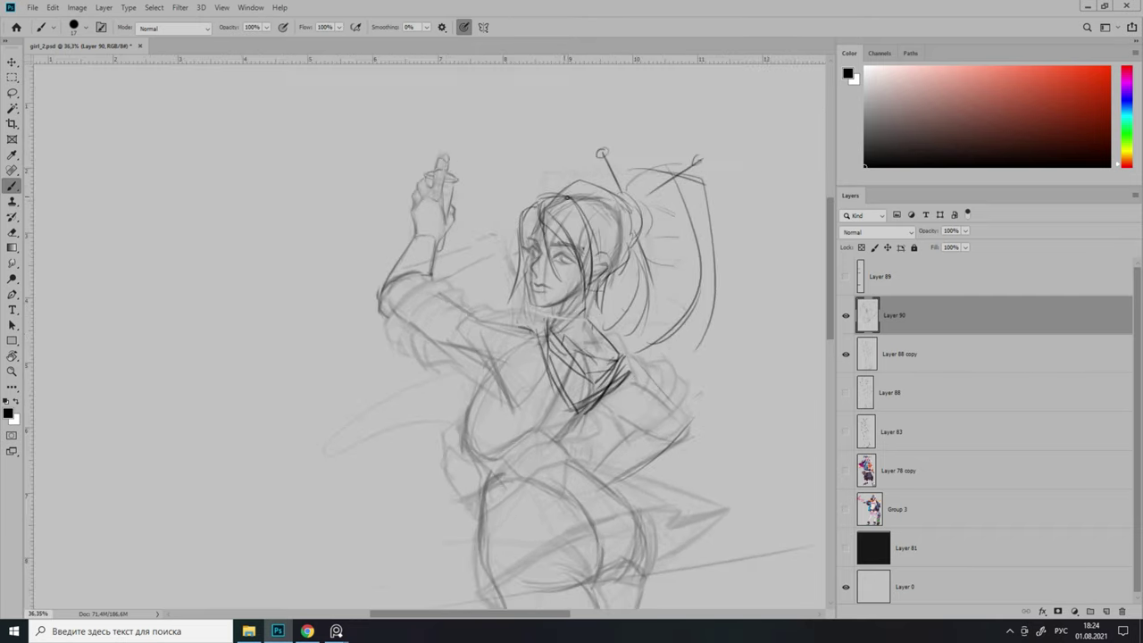
Merge the rough sketch into one layer at 75% opacity and add a new empty layer above it.
{"action": "scroll", "coordinate": [553, 360], "scroll_direction": "down", "scroll_amount": 3}
{"action": "key", "text": "ctrl+shift+alt+n"}
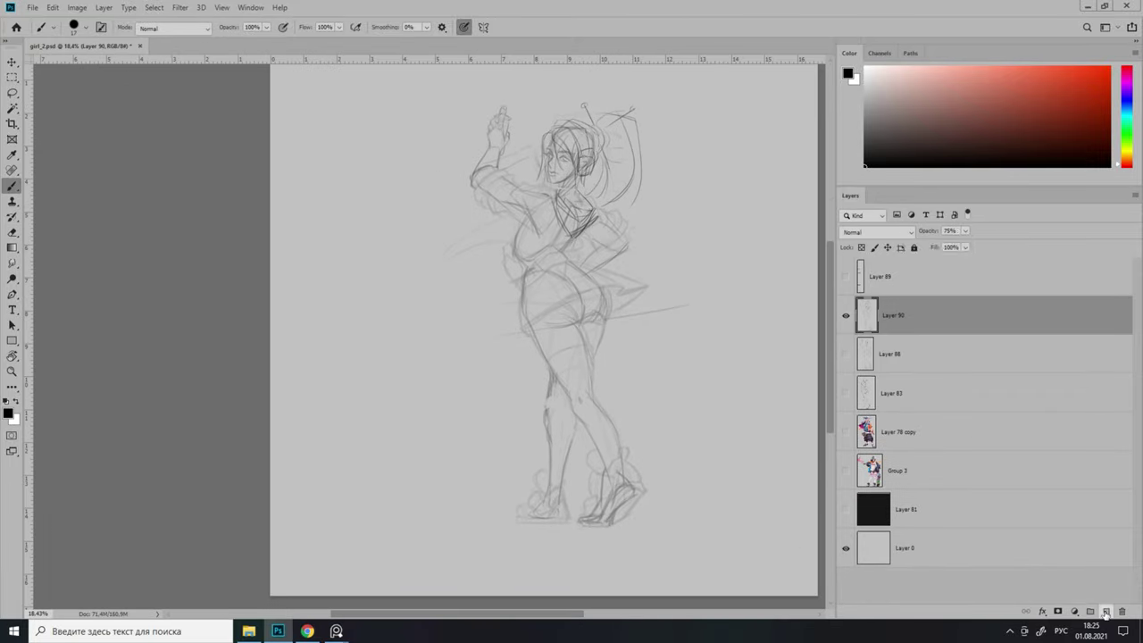
{"action": "scroll", "coordinate": [738, 175], "scroll_direction": "up", "scroll_amount": 2}
{"action": "right_click", "coordinate": [663, 231]}
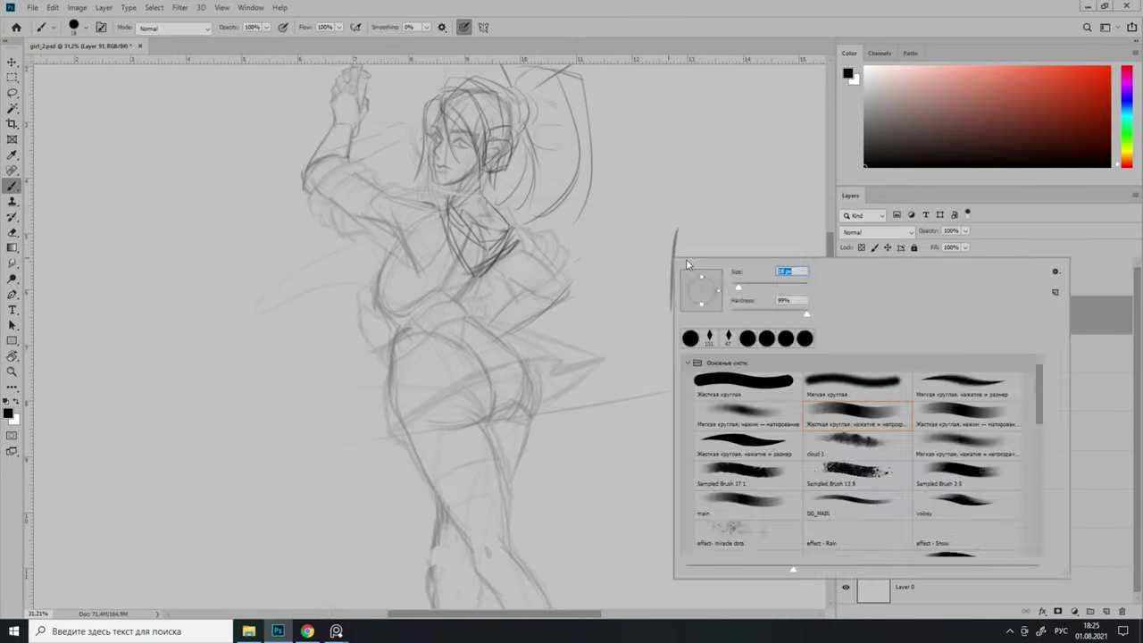
{"action": "key", "text": "Escape"}
With a thin brush, draw the clean line from the far brow along the nose bridge to the nostril on Layer 91.
{"action": "scroll", "coordinate": [607, 312], "scroll_direction": "up", "scroll_amount": 3}
{"action": "key", "text": "e"}
{"action": "scroll", "coordinate": [692, 304], "scroll_direction": "down", "scroll_amount": 1}
{"action": "key", "text": "b"}
{"action": "scroll", "coordinate": [695, 304], "scroll_direction": "down", "scroll_amount": 3}
{"action": "scroll", "coordinate": [553, 241], "scroll_direction": "up", "scroll_amount": 5}
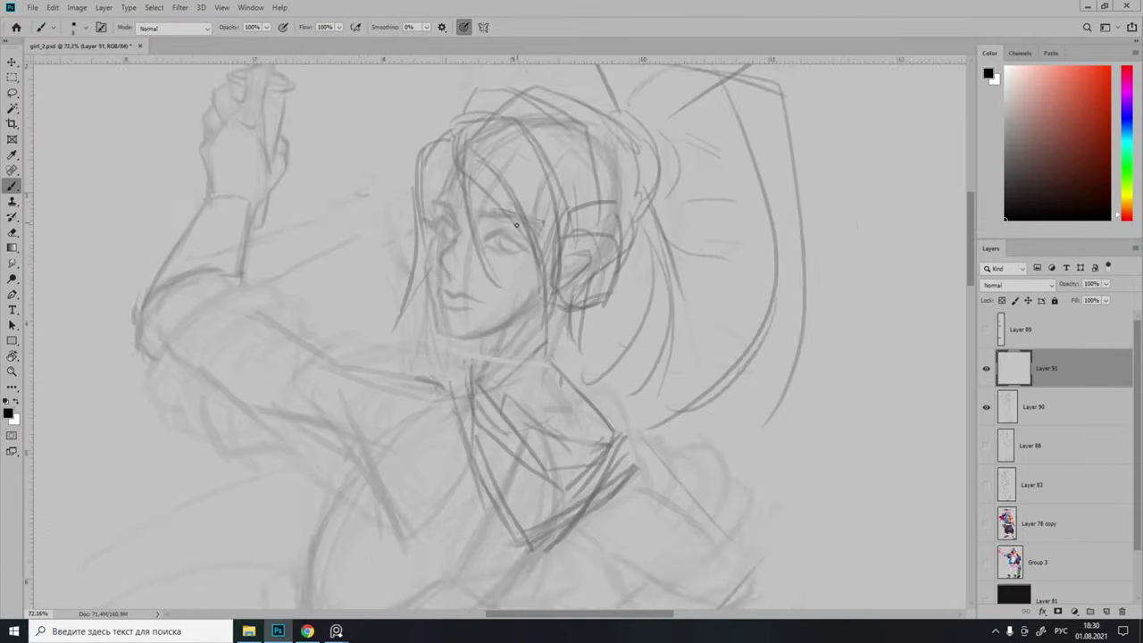
{"action": "scroll", "coordinate": [465, 255], "scroll_direction": "up", "scroll_amount": 3}
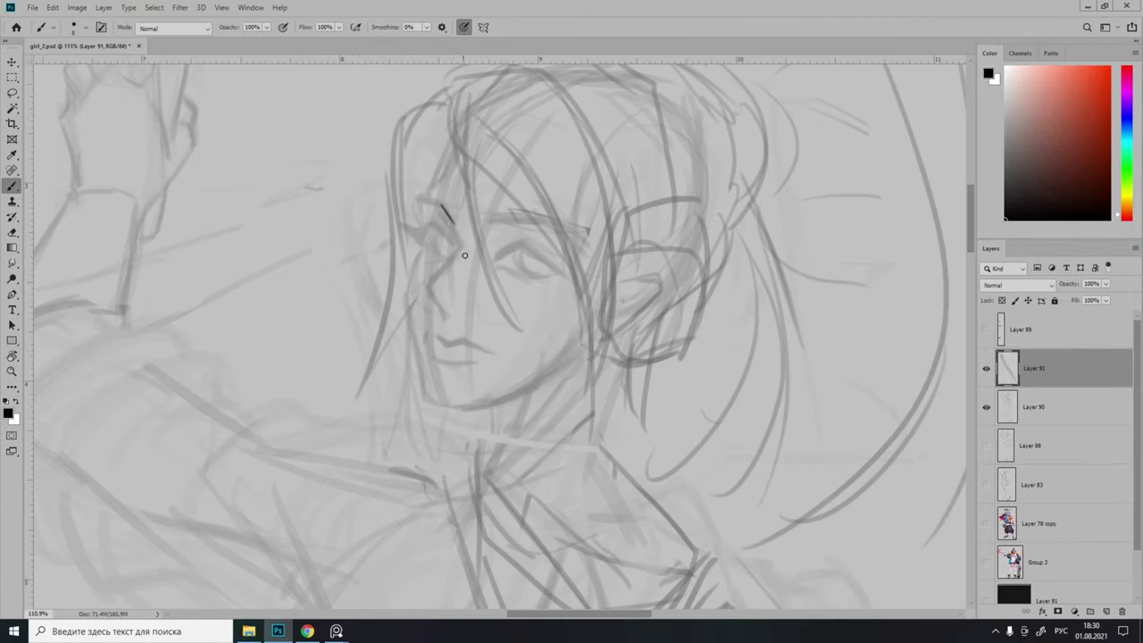
{"action": "scroll", "coordinate": [437, 308], "scroll_direction": "up", "scroll_amount": 1}
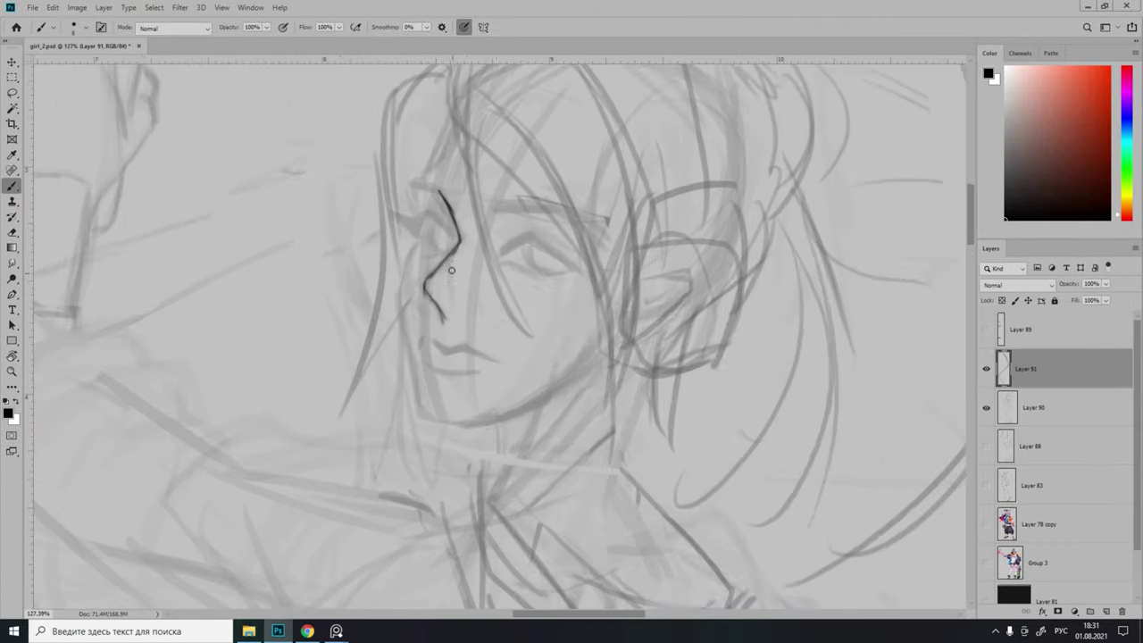
{"action": "key", "text": "e"}
{"action": "left_click_drag", "start_coordinate": [425, 298], "coordinate": [444, 321]}
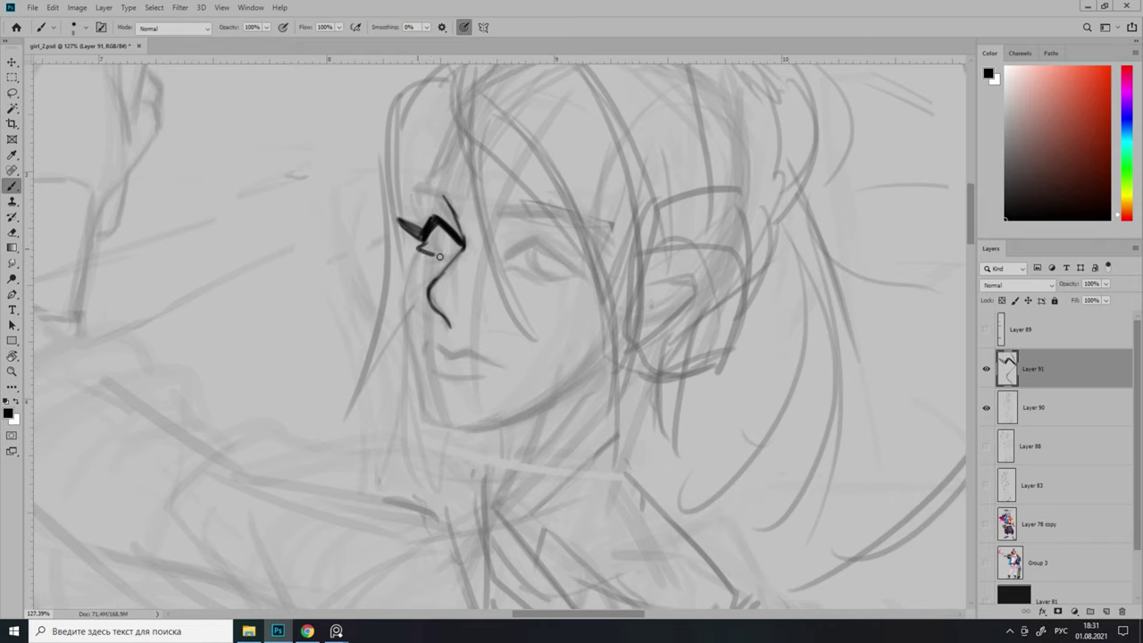
Draw the far eye with a thick upper lid, outer lashes, lower lid and iris.
{"action": "key", "text": "e"}
{"action": "right_click", "coordinate": [426, 254], "text": "alt"}
{"action": "scroll", "coordinate": [432, 230], "scroll_direction": "up", "scroll_amount": 1}
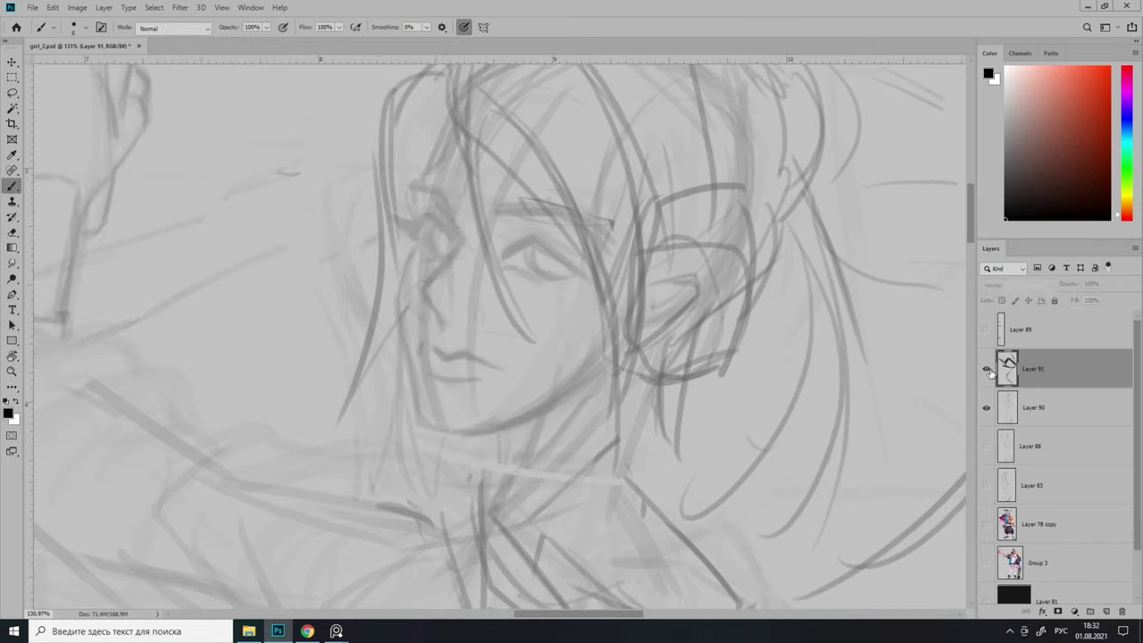
{"action": "scroll", "coordinate": [443, 238], "scroll_direction": "down", "scroll_amount": 1}
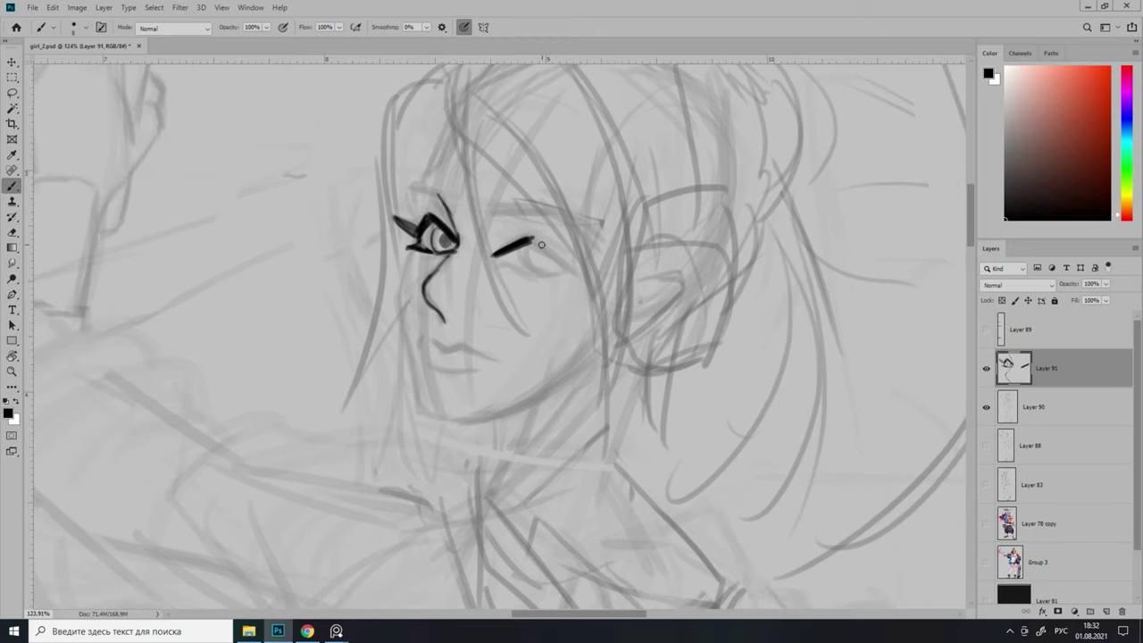
Draw the near eye's lids and iris, plus the face contour from the far cheek around the chin and jaw.
{"action": "mouse_move", "coordinate": [515, 264]}
{"action": "left_mouse_down"}
{"action": "mouse_move", "coordinate": [576, 267]}
{"action": "mouse_move", "coordinate": [526, 276]}
{"action": "left_mouse_up"}
{"action": "scroll", "coordinate": [579, 270], "scroll_direction": "down", "scroll_amount": 4}
{"action": "scroll", "coordinate": [552, 296], "scroll_direction": "down", "scroll_amount": 2}
{"action": "scroll", "coordinate": [538, 290], "scroll_direction": "up", "scroll_amount": 1}
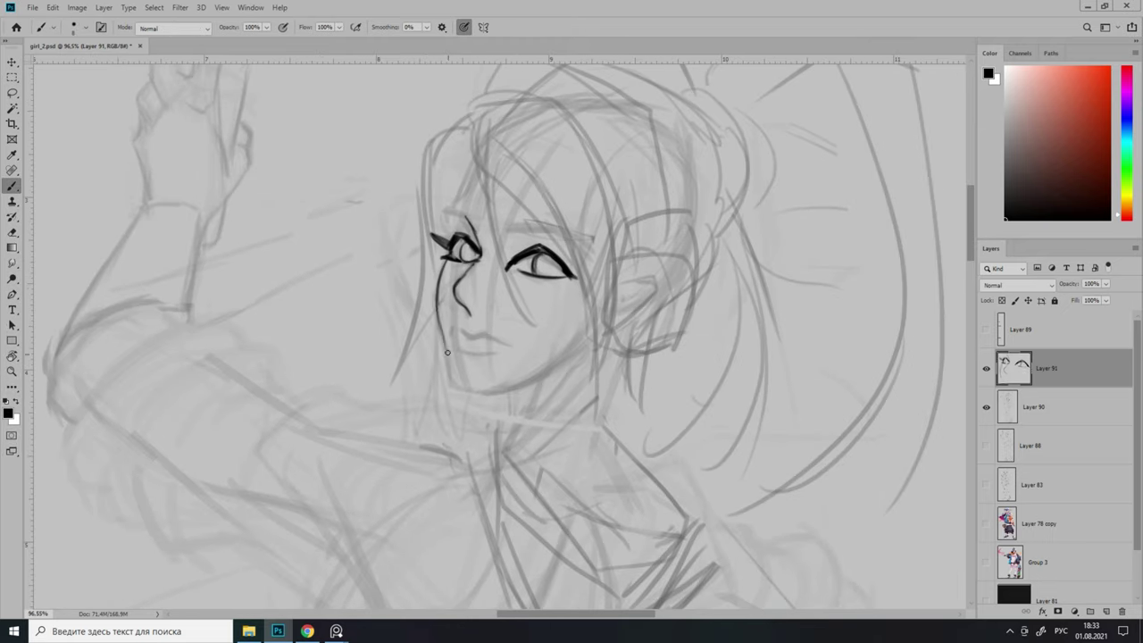
{"action": "scroll", "coordinate": [547, 298], "scroll_direction": "down", "scroll_amount": 2}
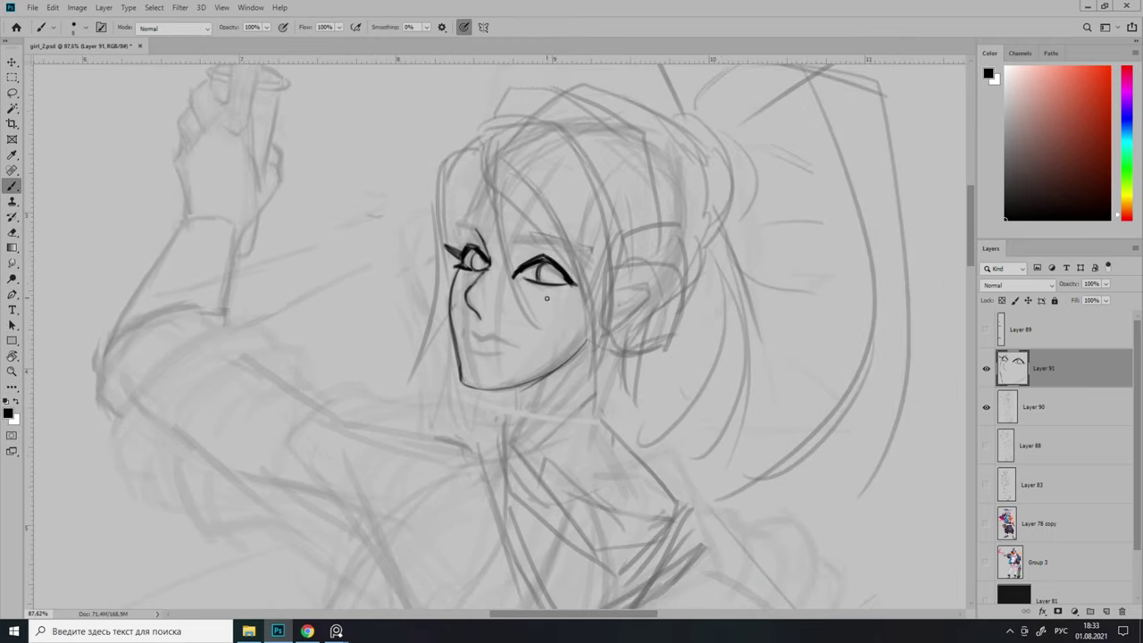
{"action": "scroll", "coordinate": [540, 268], "scroll_direction": "up", "scroll_amount": 2}
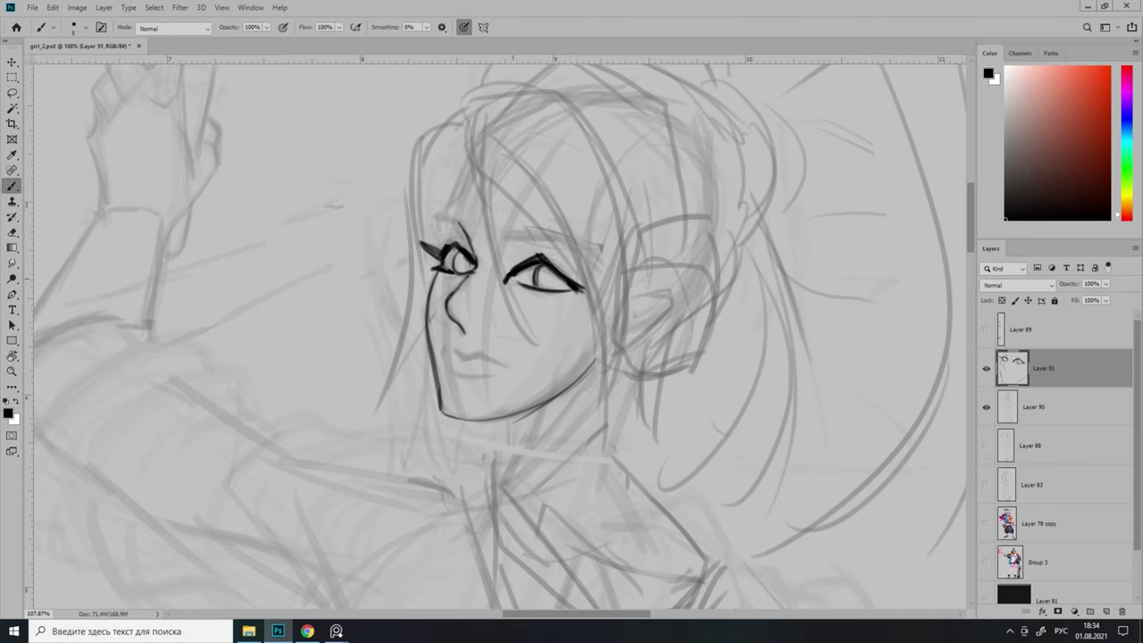
Lasso the near eye and scale it down slightly with Free Transform.
{"action": "key", "text": "l"}
{"action": "scroll", "coordinate": [536, 294], "scroll_direction": "down", "scroll_amount": 1}
{"action": "left_click", "coordinate": [986, 368]}
{"action": "left_click", "coordinate": [986, 368]}
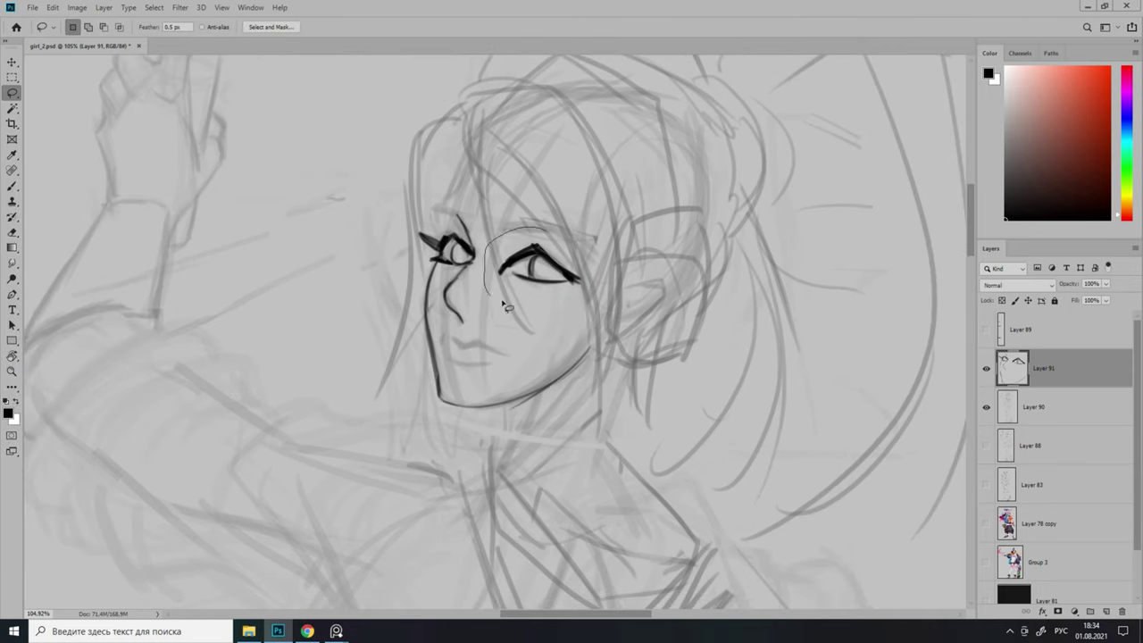
{"action": "key", "text": "ctrl+t"}
{"action": "key", "text": "Escape"}
Lasso the far eye and adjust its placement with Free Transform.
{"action": "key", "text": "ctrl+r"}
{"action": "left_click_drag", "start_coordinate": [413, 239], "coordinate": [473, 267]}
{"action": "key", "text": "ctrl+t"}
{"action": "left_click_drag", "start_coordinate": [451, 254], "coordinate": [465, 262]}
{"action": "key", "text": "Return"}
Draw thick eyebrows above both eyes and shift them down closer to the lids.
{"action": "key", "text": "b"}
{"action": "scroll", "coordinate": [460, 268], "scroll_direction": "up", "scroll_amount": 1}
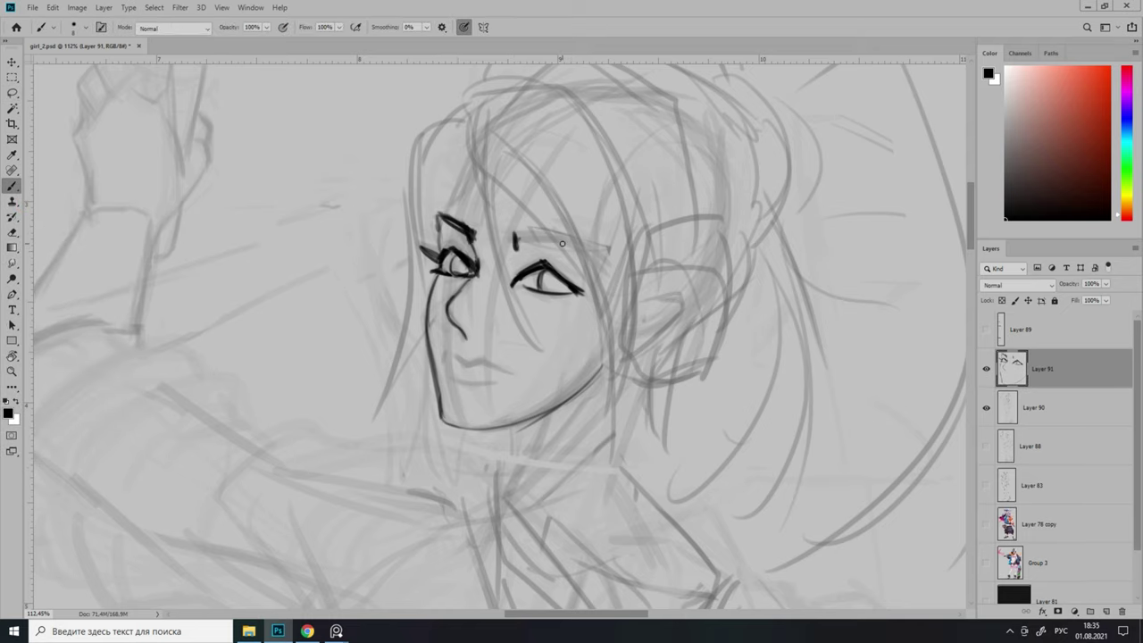
{"action": "left_click_drag", "start_coordinate": [573, 230], "coordinate": [609, 260]}
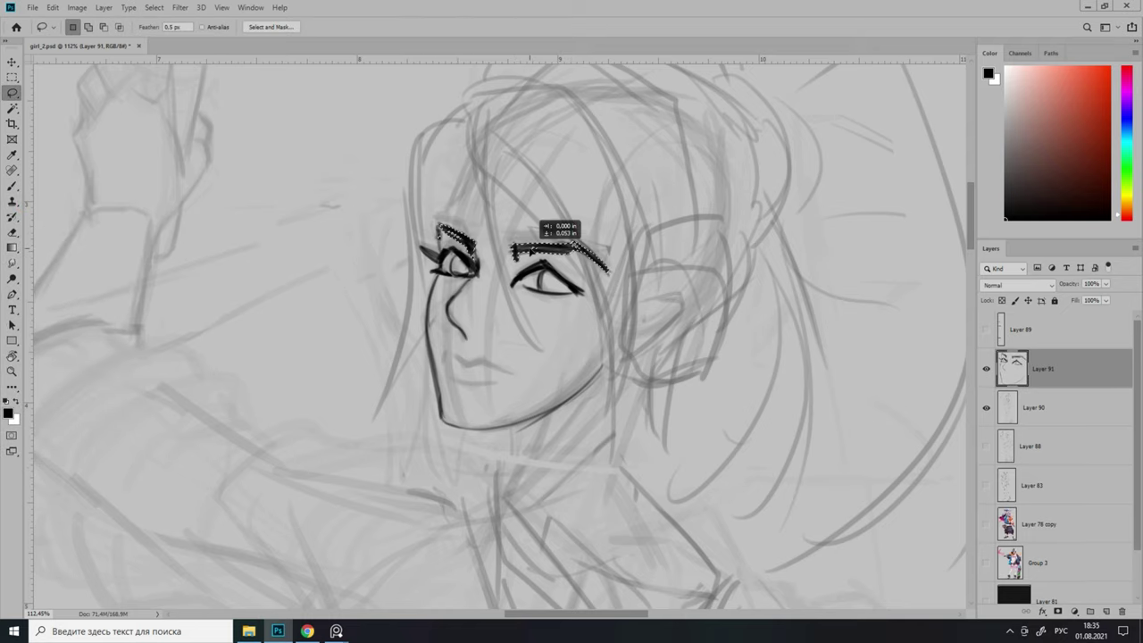
Draw the lips and the forehead contour rising from the far eyebrow to the hairline.
{"action": "scroll", "coordinate": [535, 347], "scroll_direction": "up", "scroll_amount": 1}
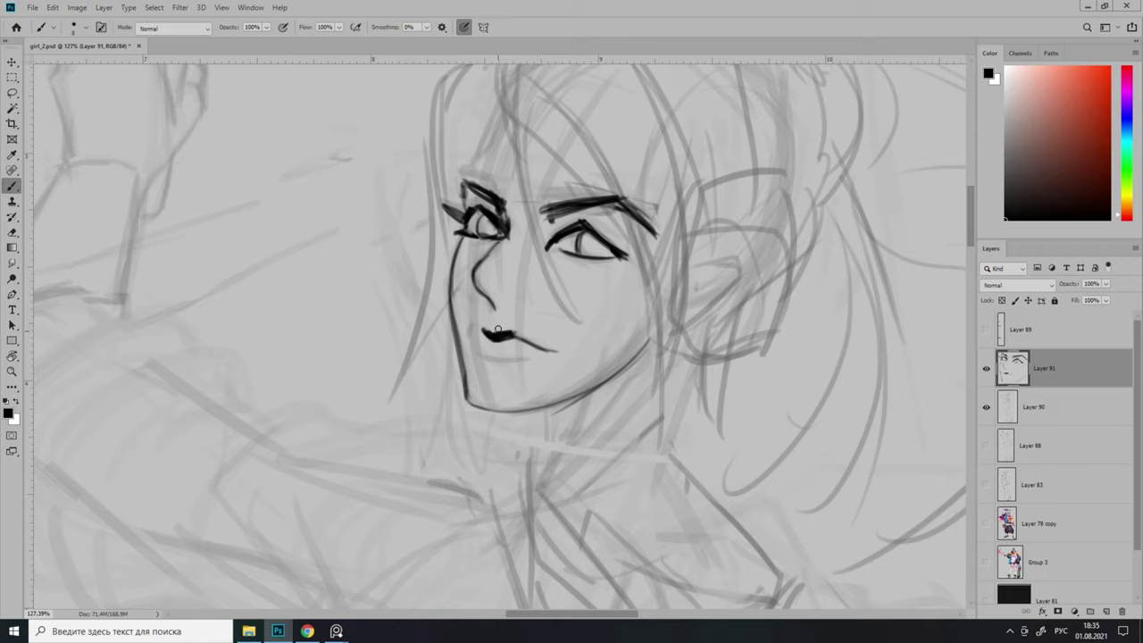
{"action": "left_click_drag", "start_coordinate": [467, 331], "coordinate": [487, 336]}
{"action": "scroll", "coordinate": [491, 332], "scroll_direction": "up", "scroll_amount": 1}
{"action": "scroll", "coordinate": [491, 335], "scroll_direction": "down", "scroll_amount": 3}
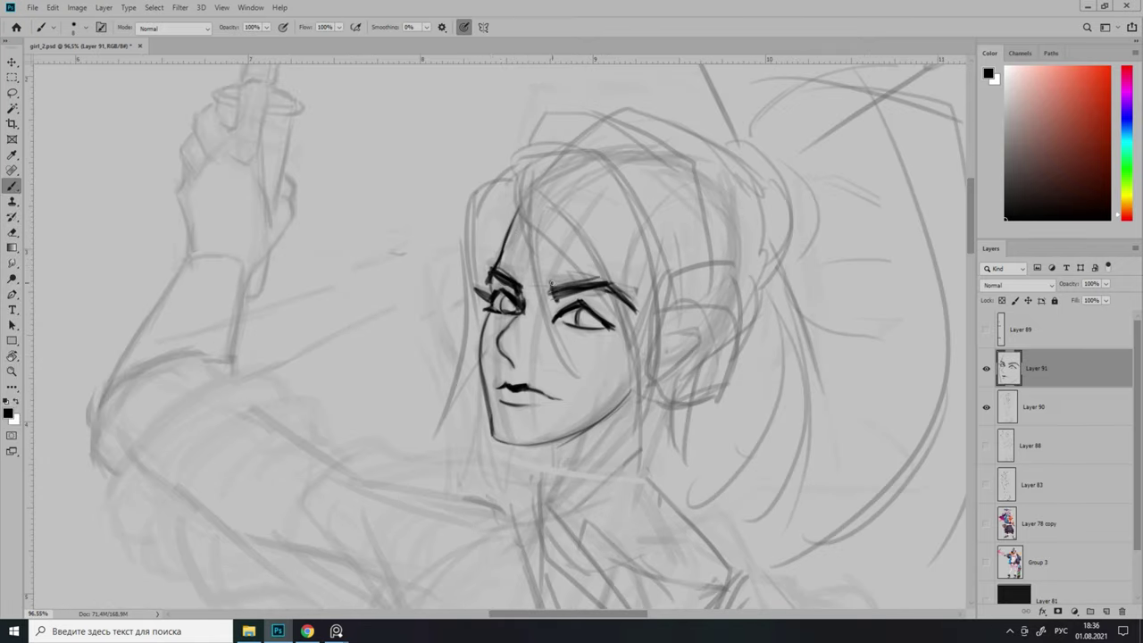
Erase the near eye's iris and redraw the eye with a heavier winged outer corner and a new iris.
{"action": "key", "text": "e"}
{"action": "scroll", "coordinate": [551, 283], "scroll_direction": "up", "scroll_amount": 1}
{"action": "key", "text": "ctrl+z"}
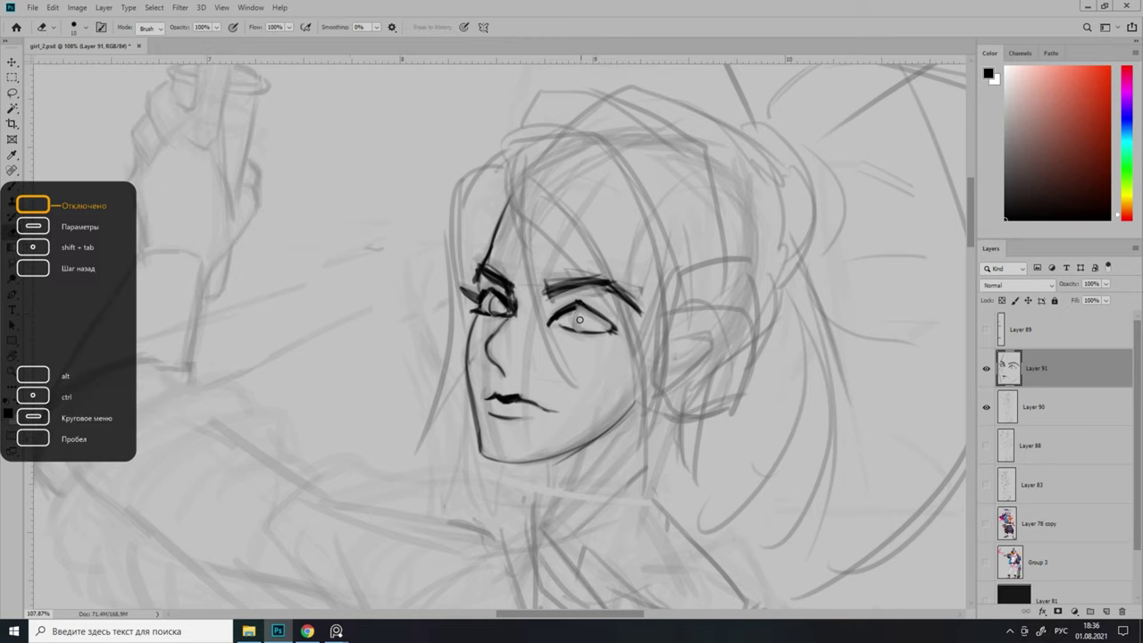
{"action": "scroll", "coordinate": [616, 317], "scroll_direction": "down", "scroll_amount": 5}
{"action": "mouse_move", "coordinate": [616, 316]}
{"action": "left_mouse_down"}
{"action": "mouse_move", "coordinate": [635, 322]}
{"action": "mouse_move", "coordinate": [597, 334]}
{"action": "left_mouse_up"}
{"action": "scroll", "coordinate": [608, 315], "scroll_direction": "up", "scroll_amount": 6}
{"action": "scroll", "coordinate": [596, 315], "scroll_direction": "down", "scroll_amount": 3}
{"action": "scroll", "coordinate": [597, 315], "scroll_direction": "up", "scroll_amount": 3}
{"action": "scroll", "coordinate": [596, 333], "scroll_direction": "down", "scroll_amount": 5}
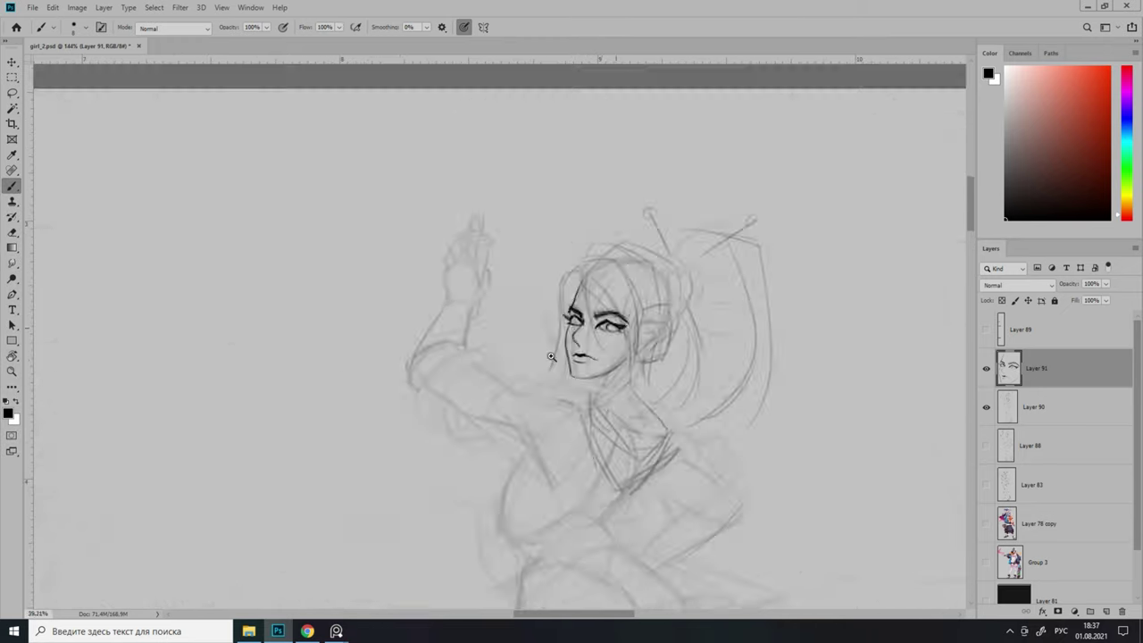
{"action": "scroll", "coordinate": [616, 331], "scroll_direction": "up", "scroll_amount": 7}
Merge the face line art down into the sketch layer and reduce the size of the hard round brush.
{"action": "key", "text": "ctrl+e"}
{"action": "scroll", "coordinate": [584, 339], "scroll_direction": "down", "scroll_amount": 3}
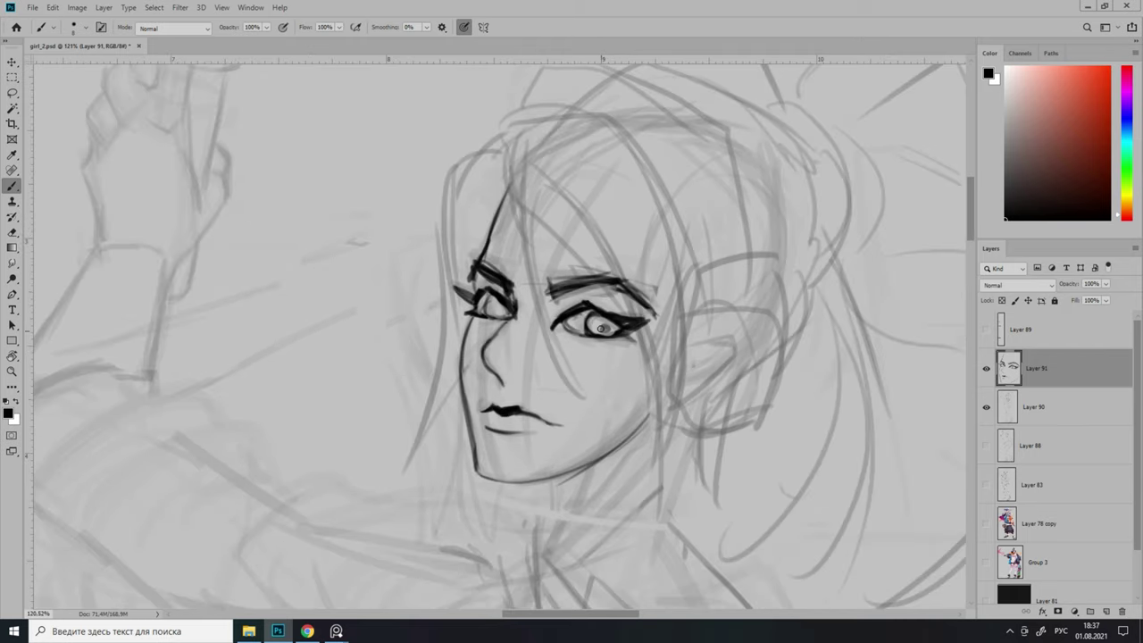
{"action": "scroll", "coordinate": [590, 343], "scroll_direction": "down", "scroll_amount": 5}
{"action": "scroll", "coordinate": [613, 357], "scroll_direction": "up", "scroll_amount": 3}
{"action": "right_click", "coordinate": [589, 357]}
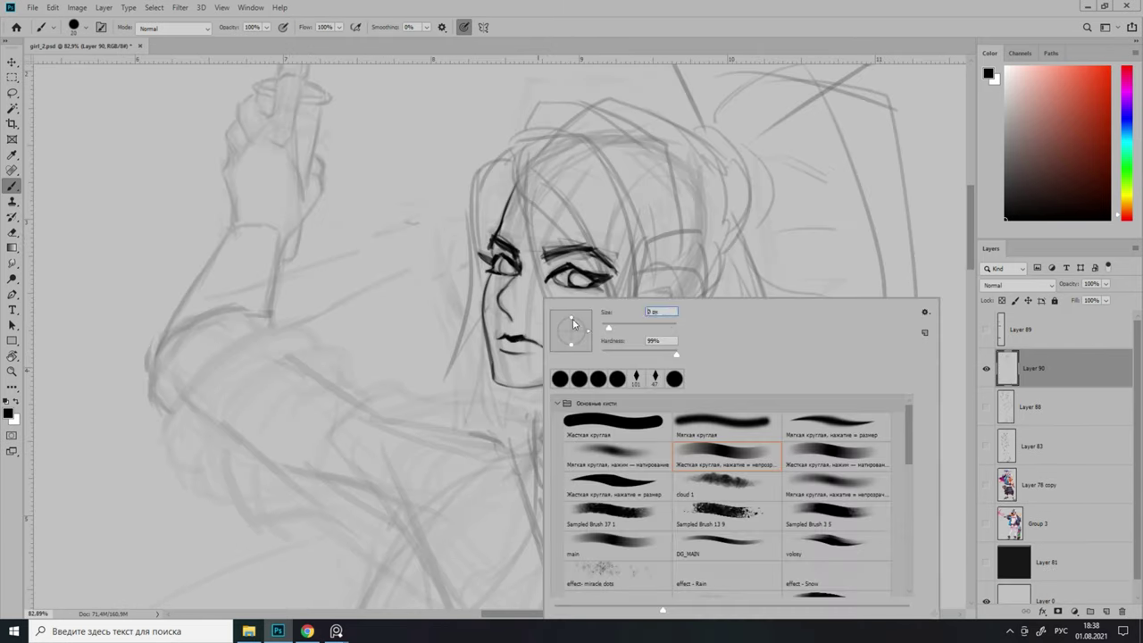
{"action": "key", "text": "Return"}
Redraw the chin and jaw line with a straighter, heavier contour and erase the old curved jaw line.
{"action": "scroll", "coordinate": [500, 386], "scroll_direction": "up", "scroll_amount": 1}
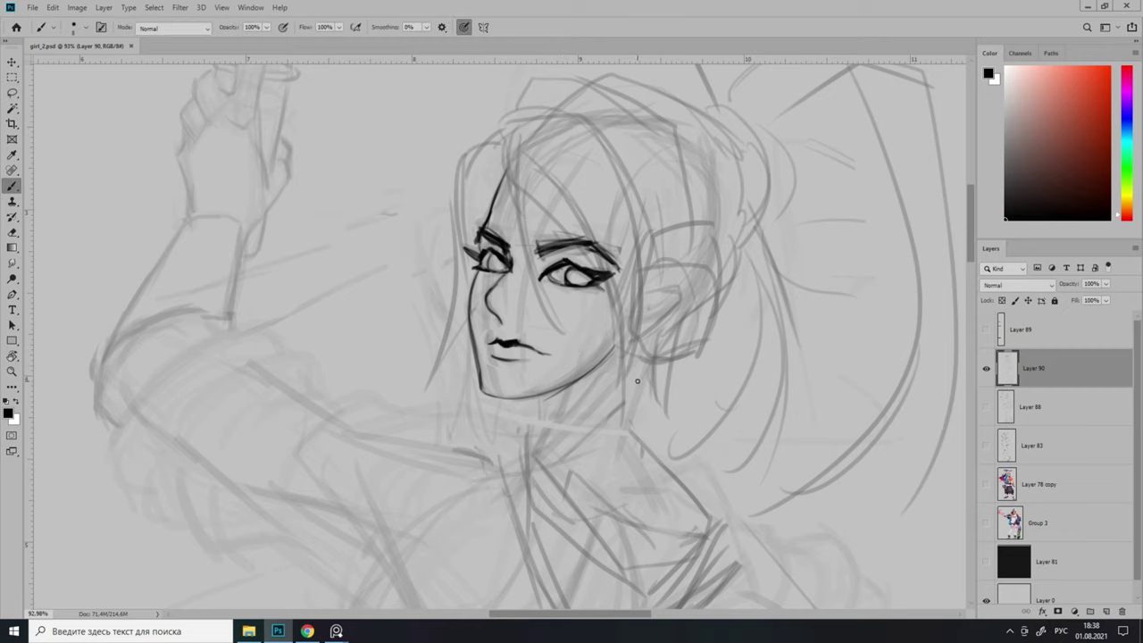
{"action": "left_click_drag", "start_coordinate": [481, 391], "coordinate": [512, 402]}
{"action": "key", "text": "e"}
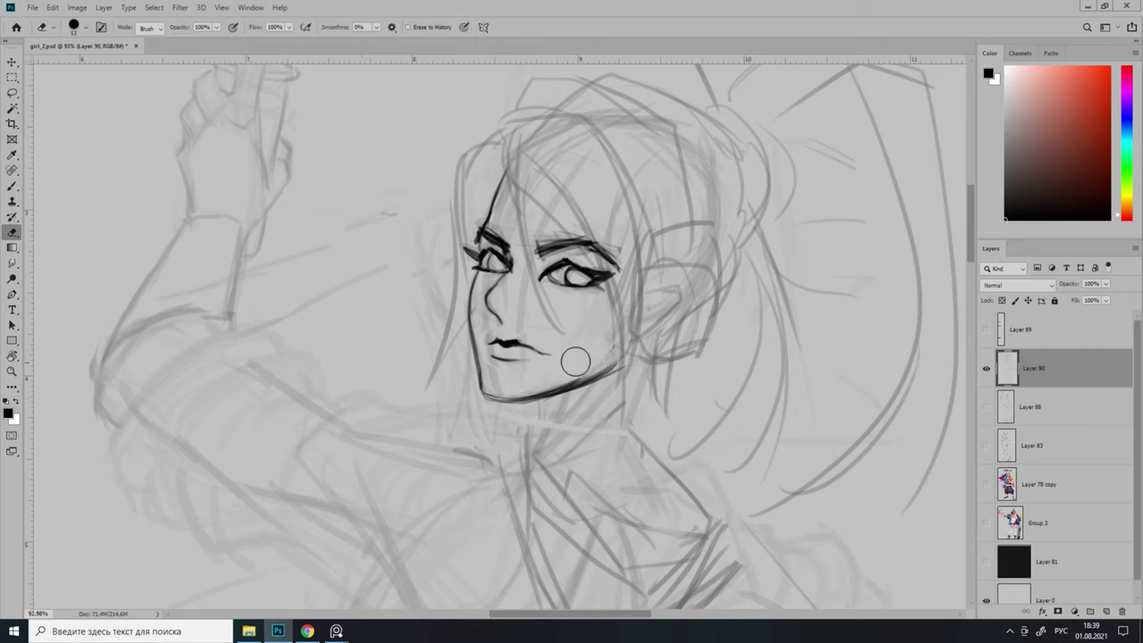
Erase the irises and lower lids of both eyes, keeping the upper lids.
{"action": "scroll", "coordinate": [616, 304], "scroll_direction": "down", "scroll_amount": 4}
{"action": "scroll", "coordinate": [616, 304], "scroll_direction": "up", "scroll_amount": 3}
{"action": "scroll", "coordinate": [616, 304], "scroll_direction": "up", "scroll_amount": 2}
{"action": "key", "text": "b"}
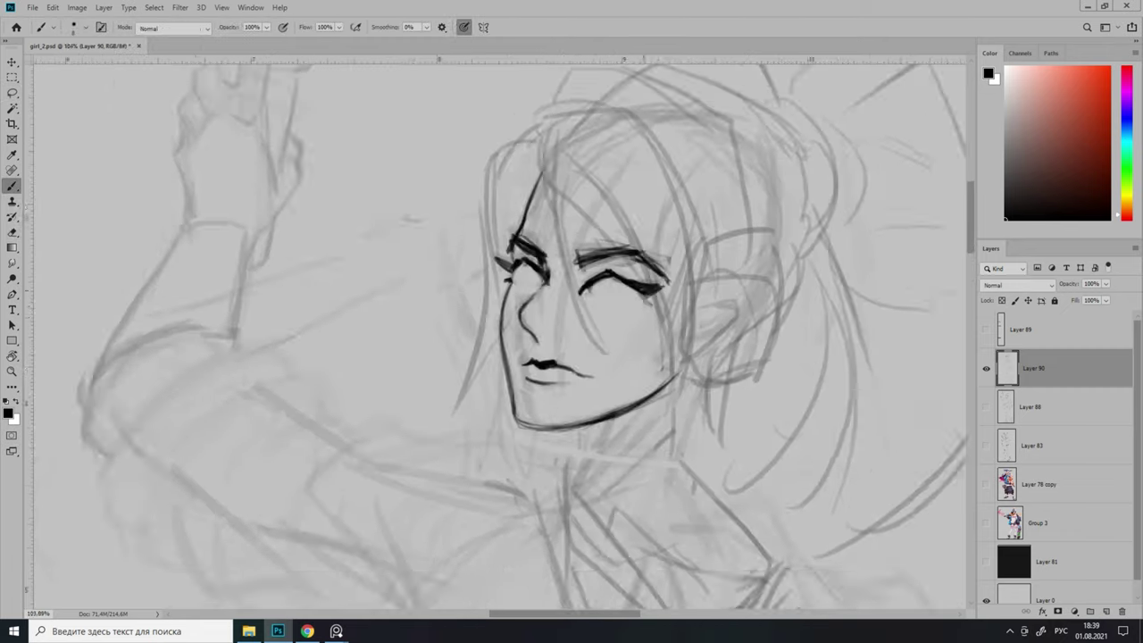
Draw over-ear headphones on the head, with a squared ear cup over the ear and a double-line headband over the crown.
{"action": "scroll", "coordinate": [616, 303], "scroll_direction": "down", "scroll_amount": 4}
{"action": "scroll", "coordinate": [616, 304], "scroll_direction": "up", "scroll_amount": 2}
{"action": "key", "text": "alt+comma"}
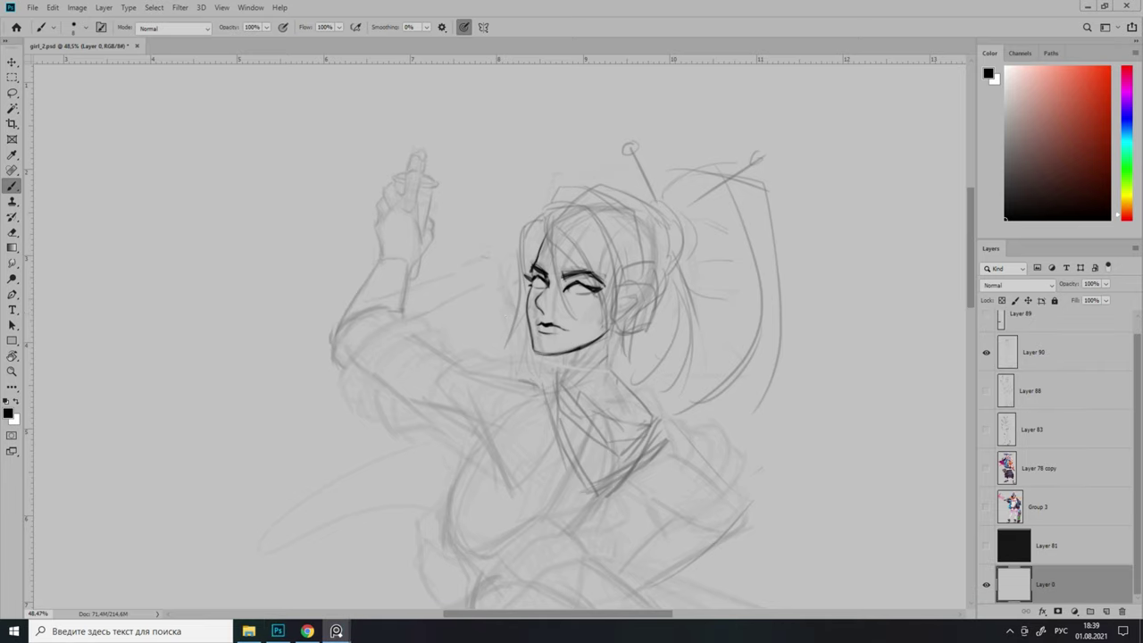
{"action": "key", "text": "alt+bracketright"}
{"action": "scroll", "coordinate": [658, 287], "scroll_direction": "up", "scroll_amount": 2}
{"action": "scroll", "coordinate": [659, 288], "scroll_direction": "down", "scroll_amount": 1}
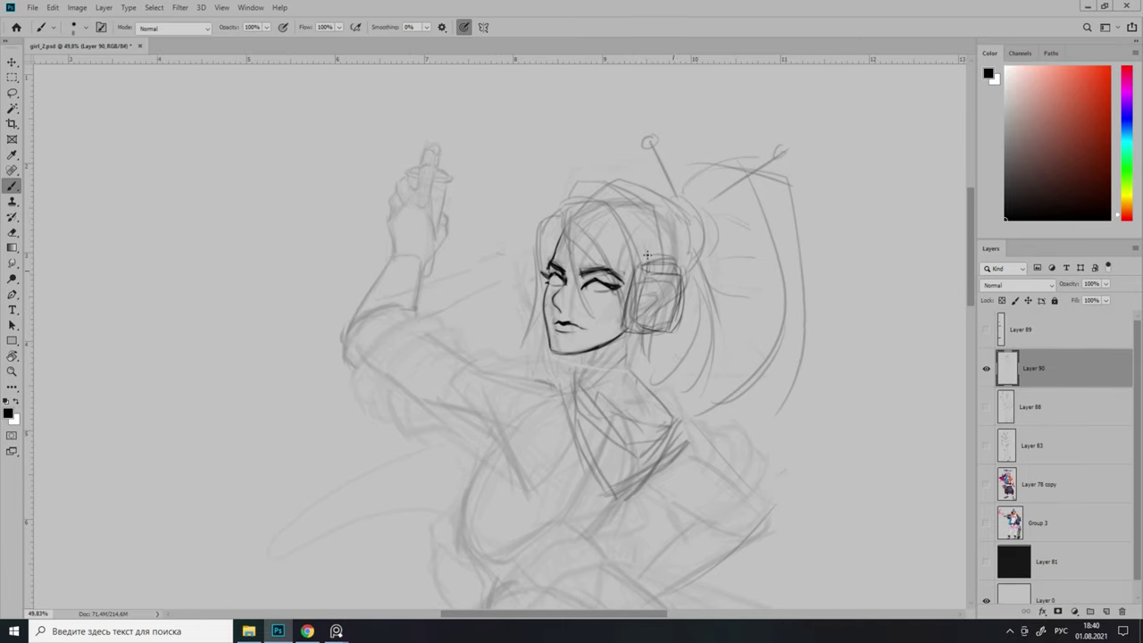
{"action": "scroll", "coordinate": [622, 296], "scroll_direction": "down", "scroll_amount": 3}
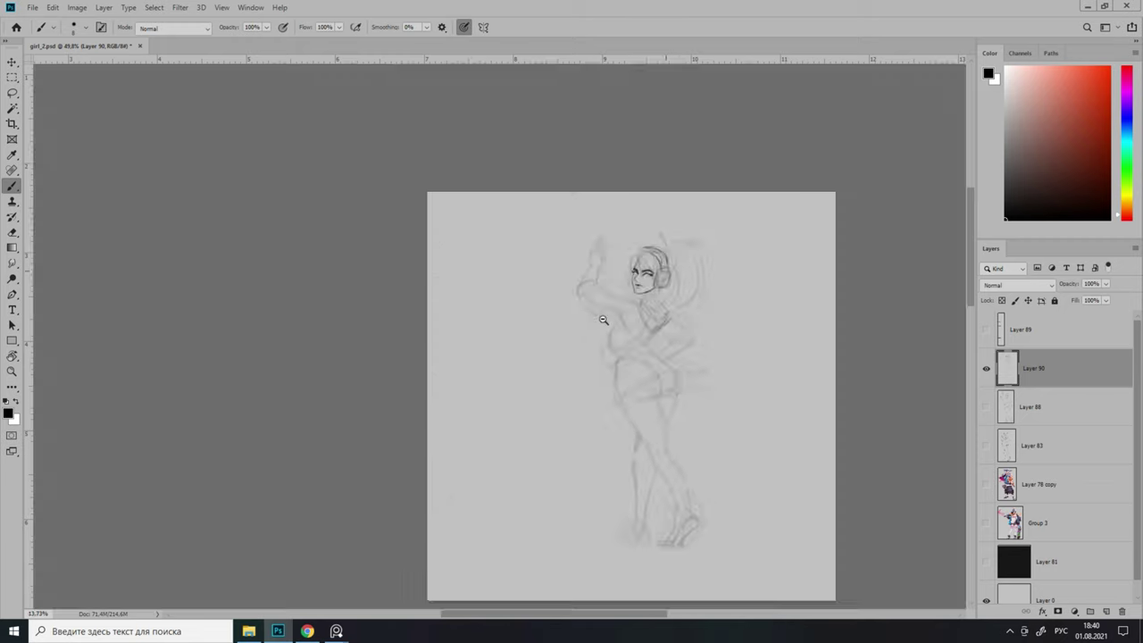
{"action": "scroll", "coordinate": [623, 296], "scroll_direction": "up", "scroll_amount": 4}
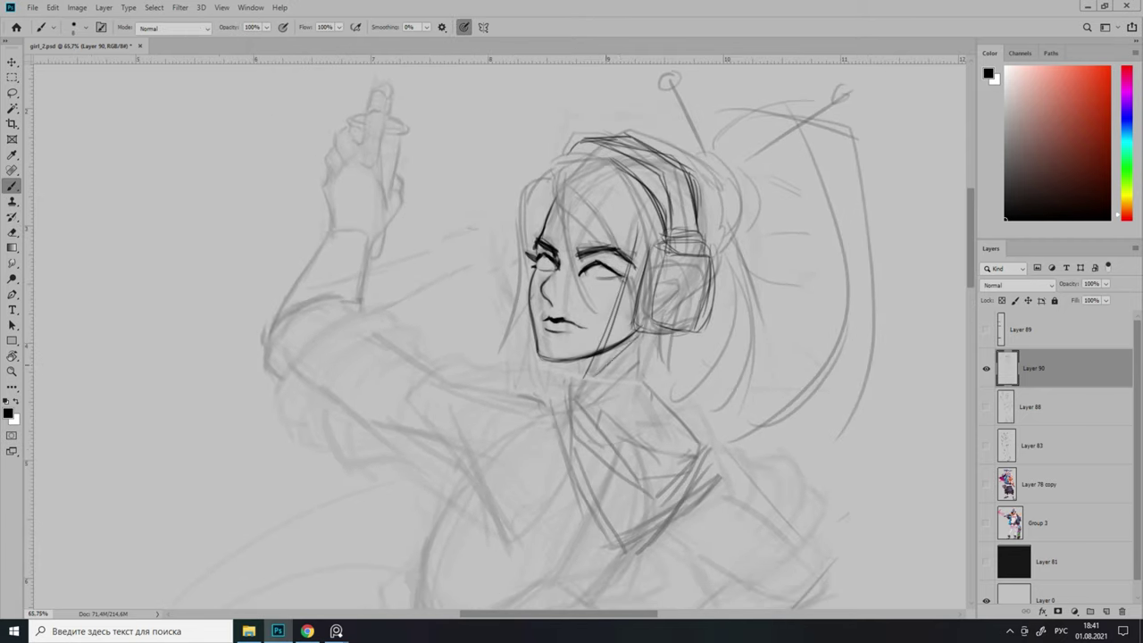
Draw loose hair strands crossing the forehead and framing both sides of the face, and darken the neck lines behind the jaw.
{"action": "left_click_drag", "start_coordinate": [641, 336], "coordinate": [589, 393]}
{"action": "scroll", "coordinate": [571, 197], "scroll_direction": "up", "scroll_amount": 1}
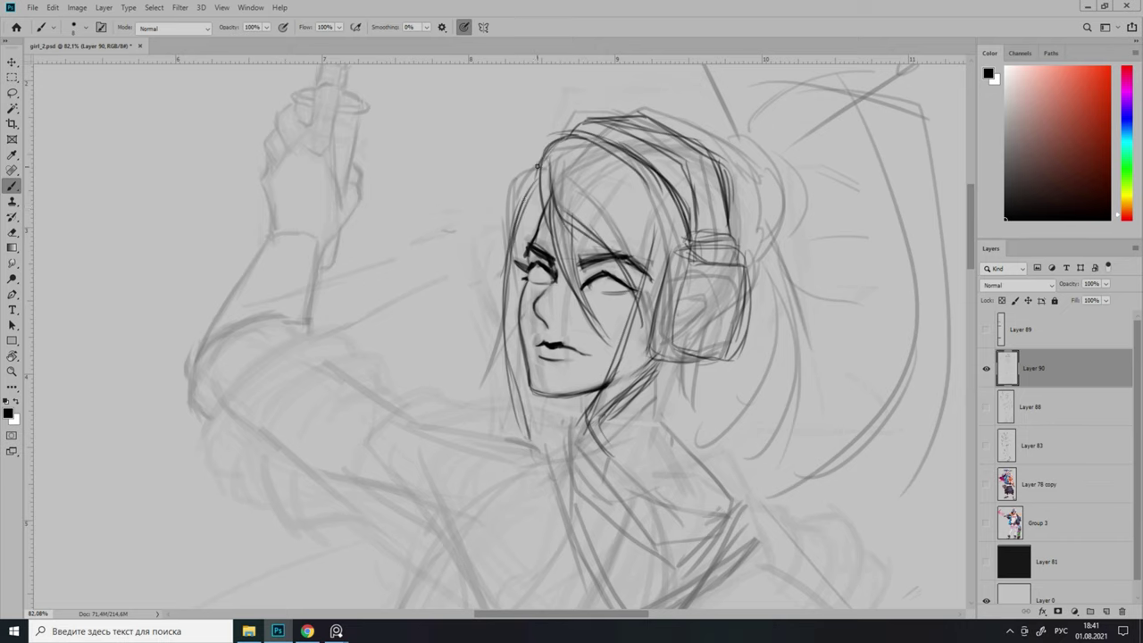
{"action": "scroll", "coordinate": [535, 223], "scroll_direction": "down", "scroll_amount": 5}
{"action": "scroll", "coordinate": [533, 339], "scroll_direction": "up", "scroll_amount": 2}
{"action": "scroll", "coordinate": [533, 354], "scroll_direction": "down", "scroll_amount": 2}
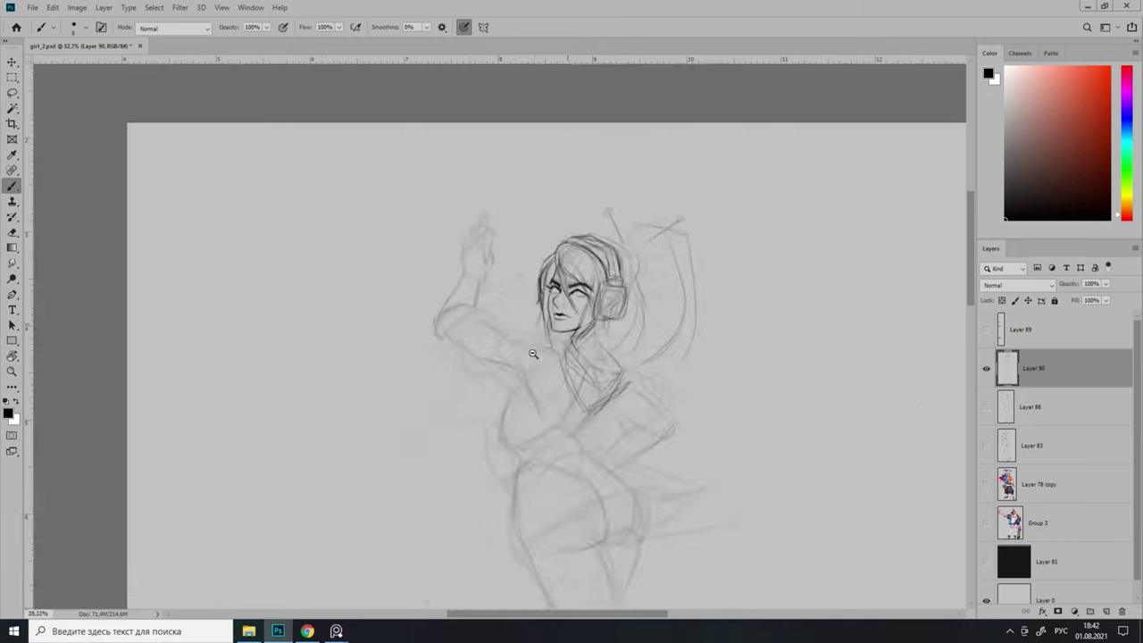
{"action": "scroll", "coordinate": [533, 354], "scroll_direction": "up", "scroll_amount": 5}
{"action": "scroll", "coordinate": [595, 257], "scroll_direction": "down", "scroll_amount": 5}
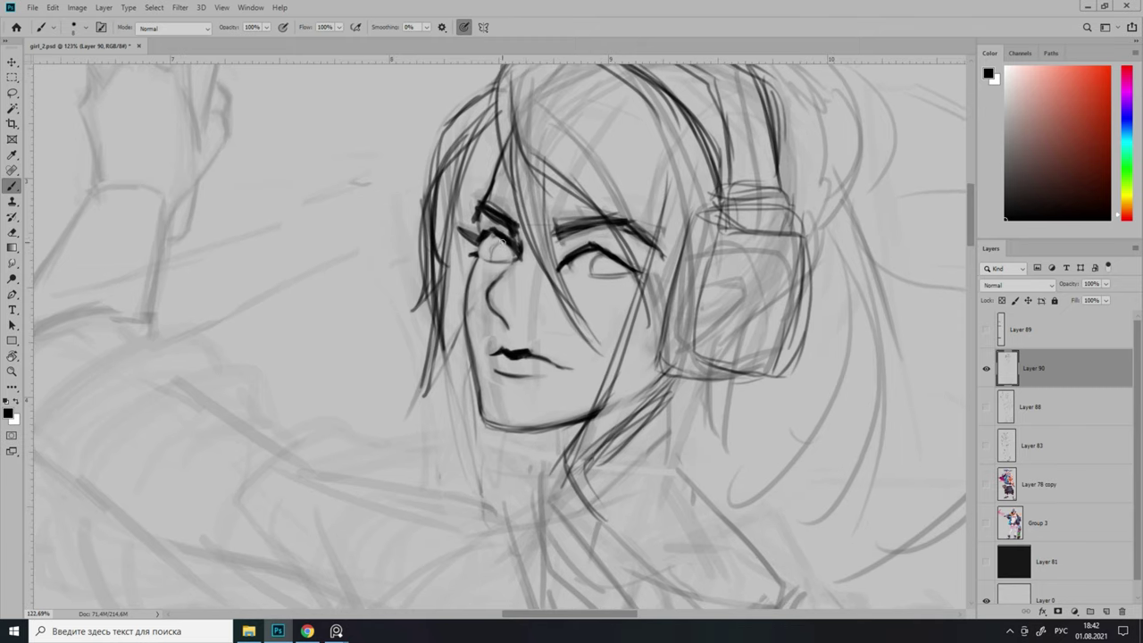
Clean up both eyes and redraw them with lower lids, round irises and dark pupils looking sideways.
{"action": "scroll", "coordinate": [581, 295], "scroll_direction": "up", "scroll_amount": 4}
{"action": "key", "text": "e"}
{"action": "scroll", "coordinate": [576, 319], "scroll_direction": "down", "scroll_amount": 1}
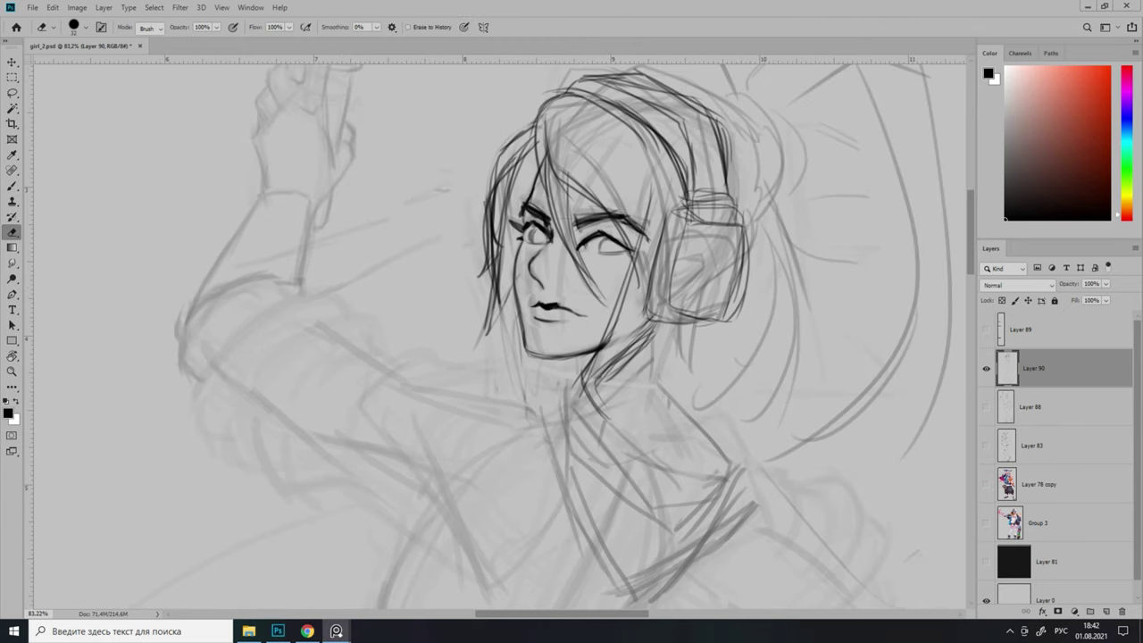
{"action": "scroll", "coordinate": [661, 303], "scroll_direction": "down", "scroll_amount": 2}
{"action": "scroll", "coordinate": [660, 303], "scroll_direction": "up", "scroll_amount": 3}
{"action": "key", "text": "b"}
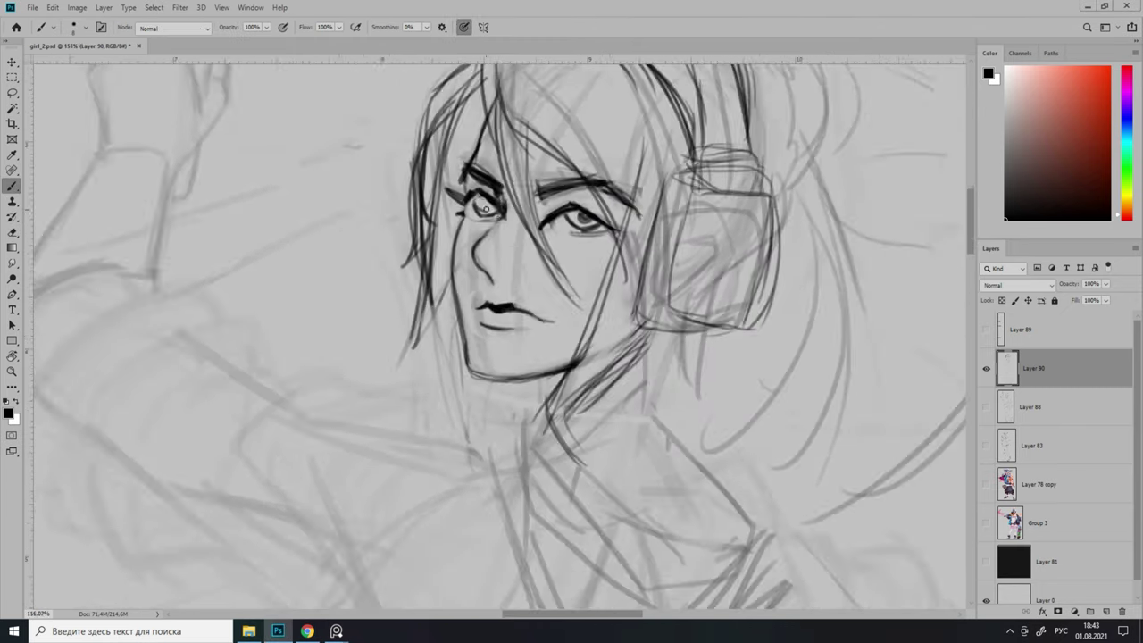
Erase the old lips and redraw the mouth as a closed smile with a raised corner and a fuller lower lip.
{"action": "scroll", "coordinate": [485, 209], "scroll_direction": "down", "scroll_amount": 2}
{"action": "scroll", "coordinate": [520, 304], "scroll_direction": "up", "scroll_amount": 2}
{"action": "key", "text": "e"}
{"action": "scroll", "coordinate": [536, 284], "scroll_direction": "down", "scroll_amount": 2}
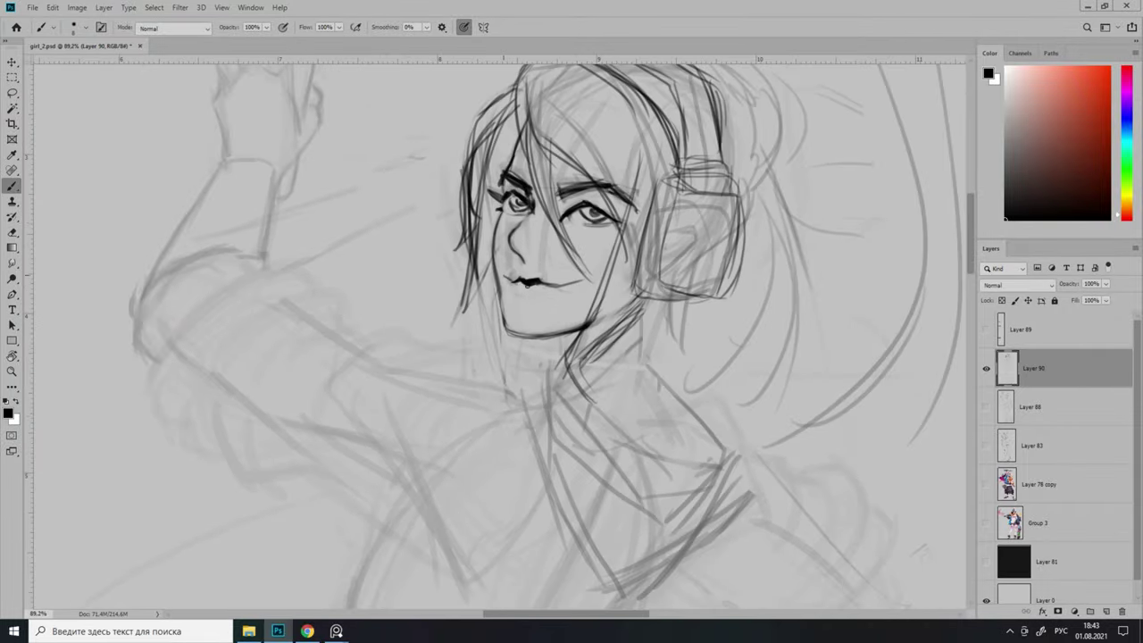
{"action": "scroll", "coordinate": [540, 272], "scroll_direction": "up", "scroll_amount": 2}
{"action": "scroll", "coordinate": [532, 273], "scroll_direction": "down", "scroll_amount": 3}
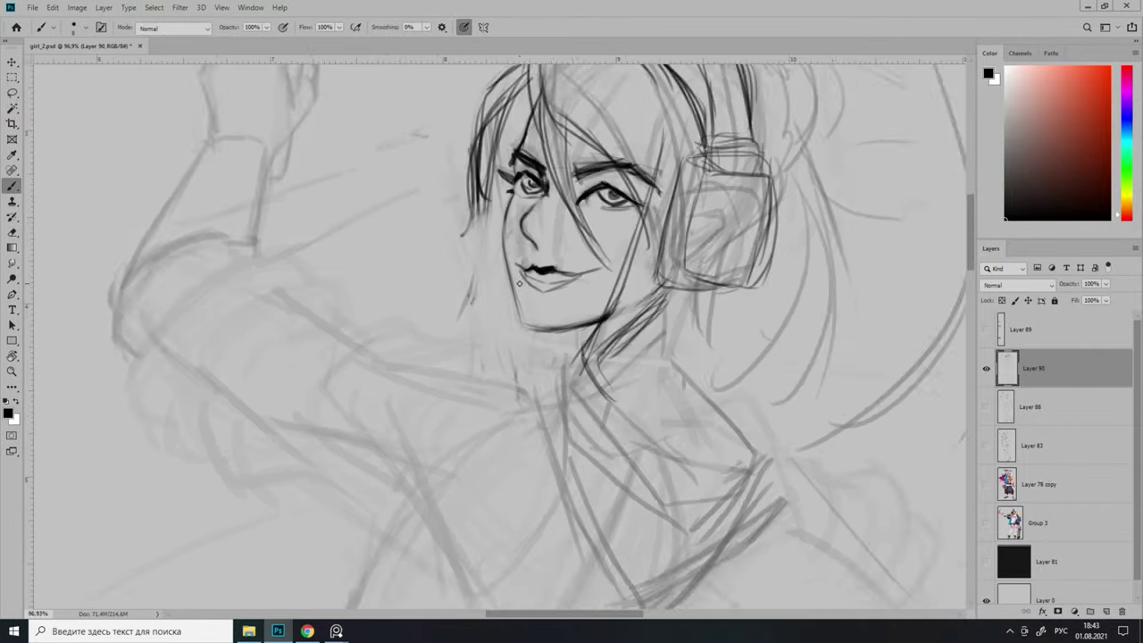
{"action": "scroll", "coordinate": [518, 259], "scroll_direction": "up", "scroll_amount": 2}
{"action": "scroll", "coordinate": [506, 243], "scroll_direction": "down", "scroll_amount": 1}
{"action": "scroll", "coordinate": [589, 272], "scroll_direction": "up", "scroll_amount": 3}
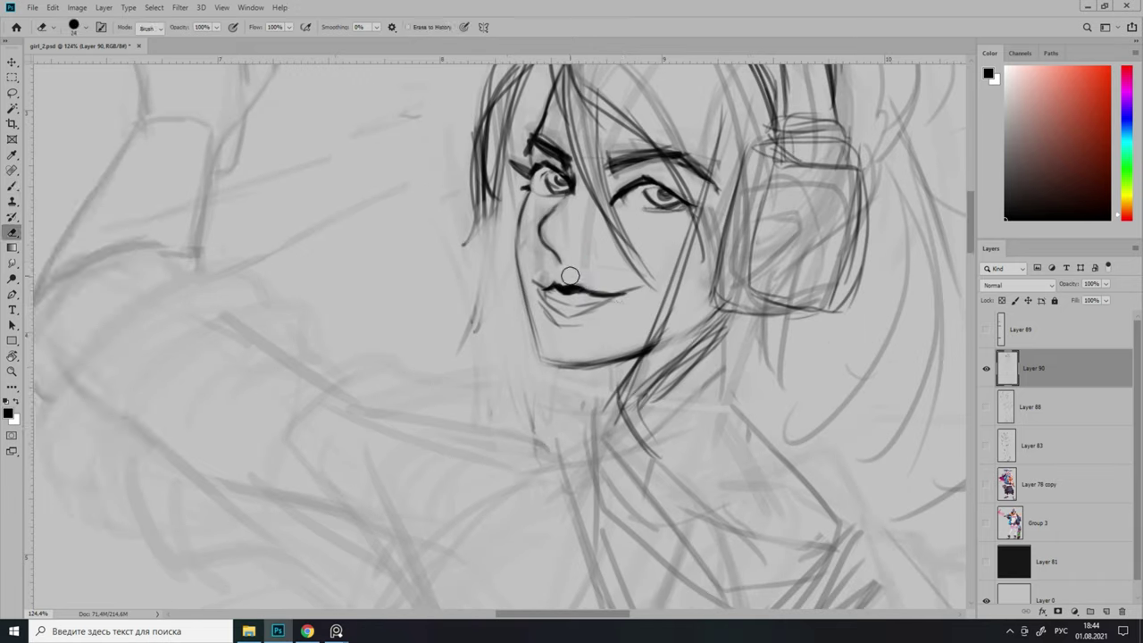
{"action": "scroll", "coordinate": [615, 296], "scroll_direction": "down", "scroll_amount": 4}
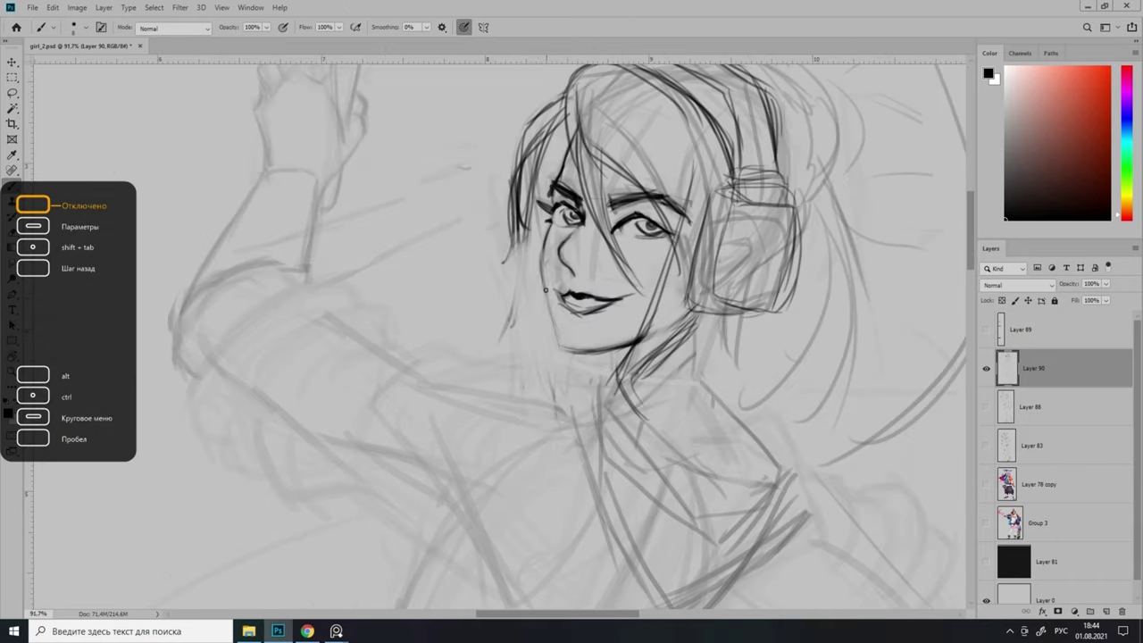
Erase the straight strands on the far side of the face and draw a rounded lock sweeping outward instead.
{"action": "scroll", "coordinate": [589, 273], "scroll_direction": "up", "scroll_amount": 3}
{"action": "scroll", "coordinate": [562, 256], "scroll_direction": "down", "scroll_amount": 2}
{"action": "key", "text": "e"}
{"action": "key", "text": "b"}
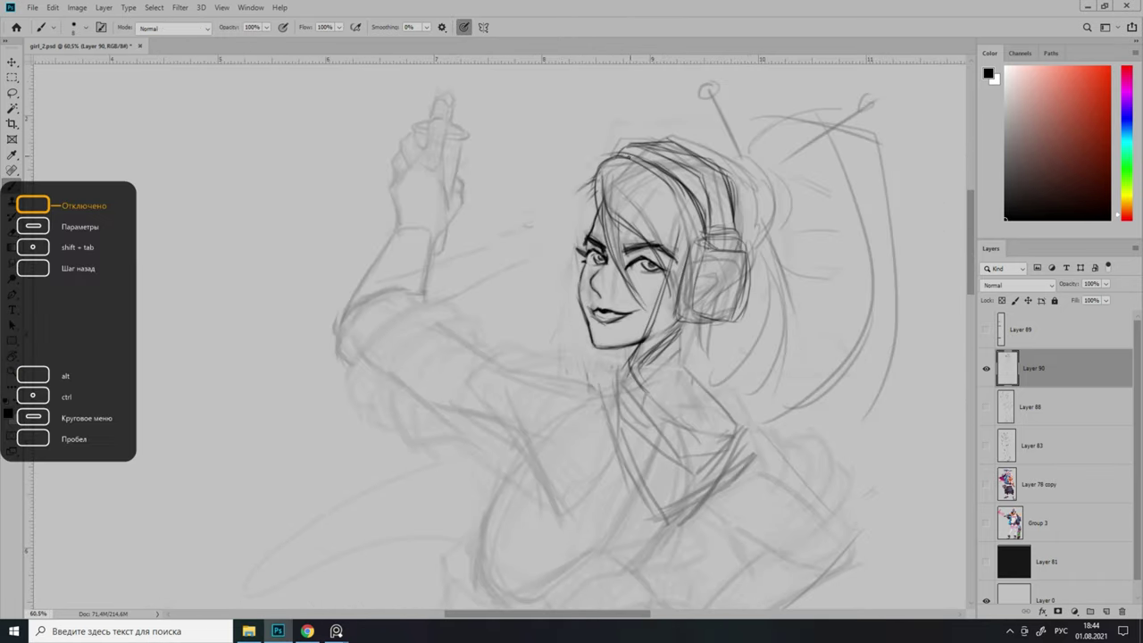
{"action": "scroll", "coordinate": [567, 210], "scroll_direction": "up", "scroll_amount": 1}
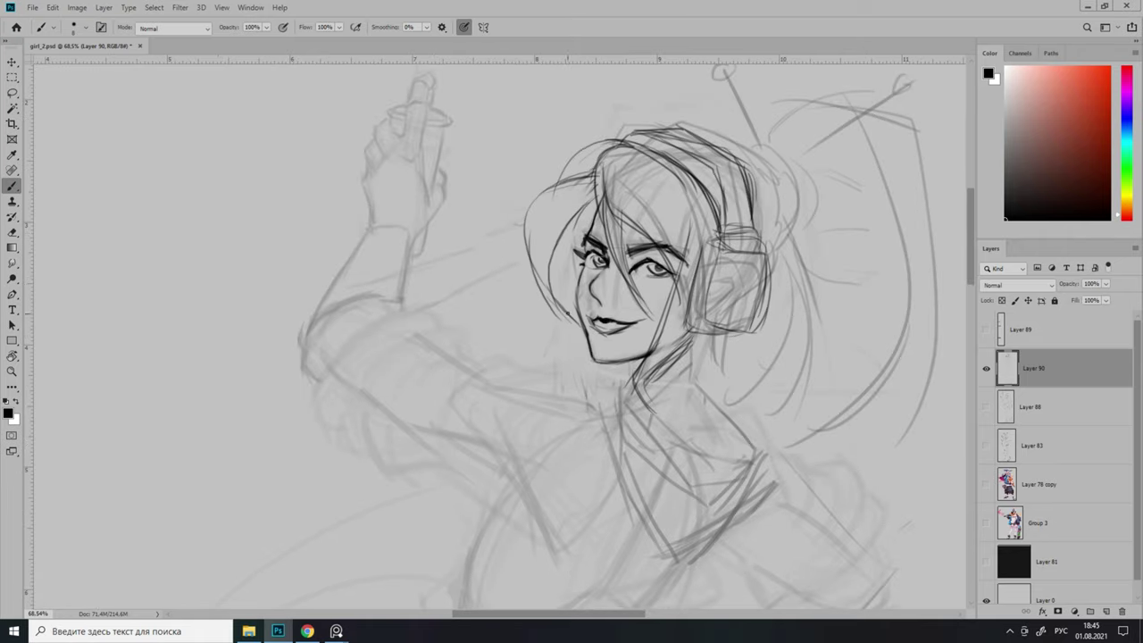
Redraw the bangs as a pointed lock falling between the eyes and add small stray strands on top of the head.
{"action": "scroll", "coordinate": [616, 268], "scroll_direction": "down", "scroll_amount": 2}
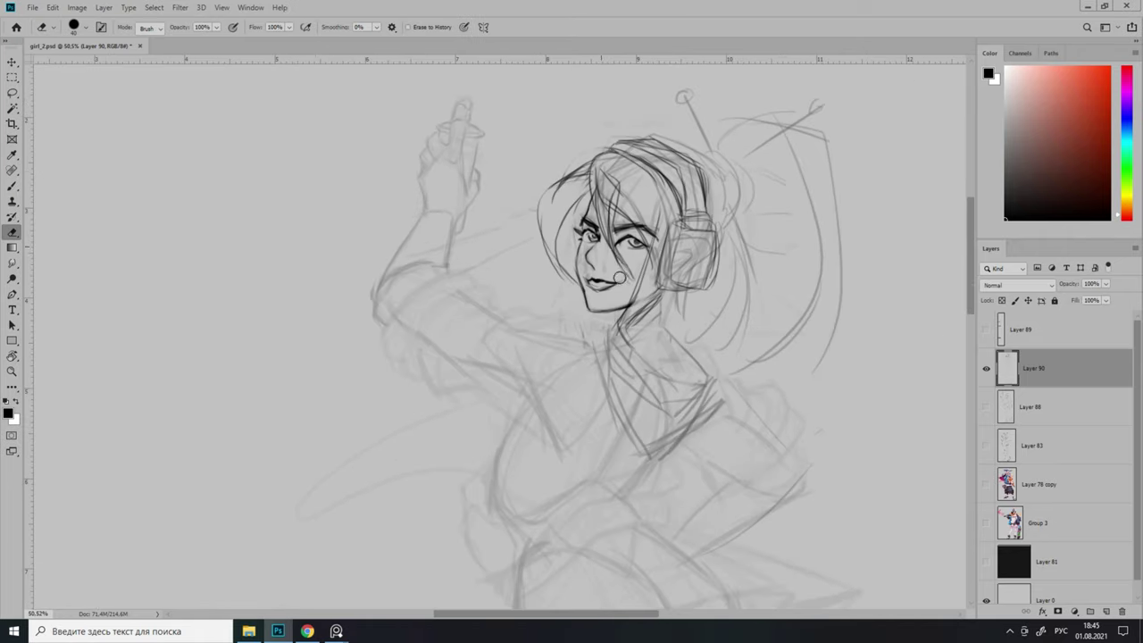
{"action": "key", "text": "b"}
{"action": "scroll", "coordinate": [616, 268], "scroll_direction": "down", "scroll_amount": 1}
{"action": "scroll", "coordinate": [616, 268], "scroll_direction": "up", "scroll_amount": 3}
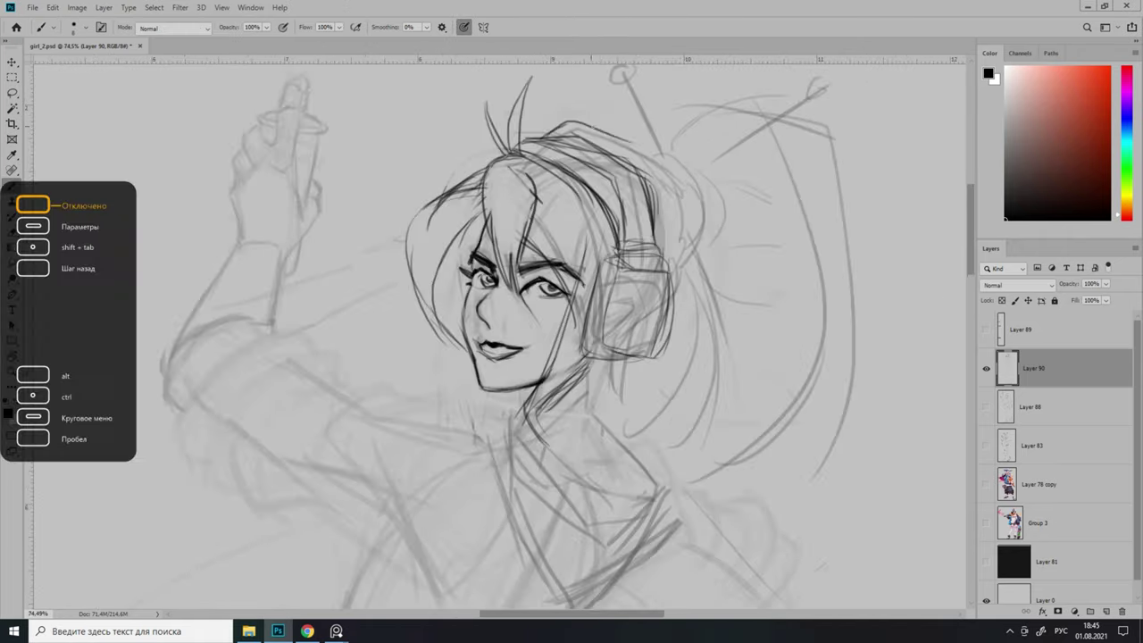
Outline the back of the head and the neck, and draw the jacket's open V-shaped collar around the neck.
{"action": "scroll", "coordinate": [572, 267], "scroll_direction": "down", "scroll_amount": 4}
{"action": "scroll", "coordinate": [572, 268], "scroll_direction": "up", "scroll_amount": 4}
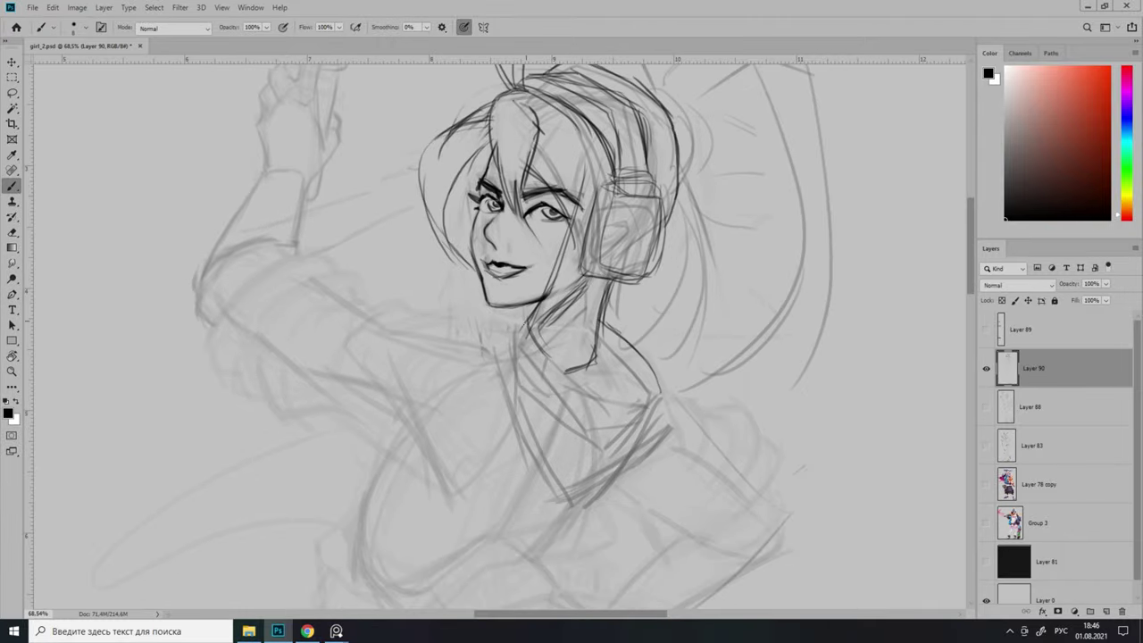
{"action": "scroll", "coordinate": [529, 303], "scroll_direction": "down", "scroll_amount": 1}
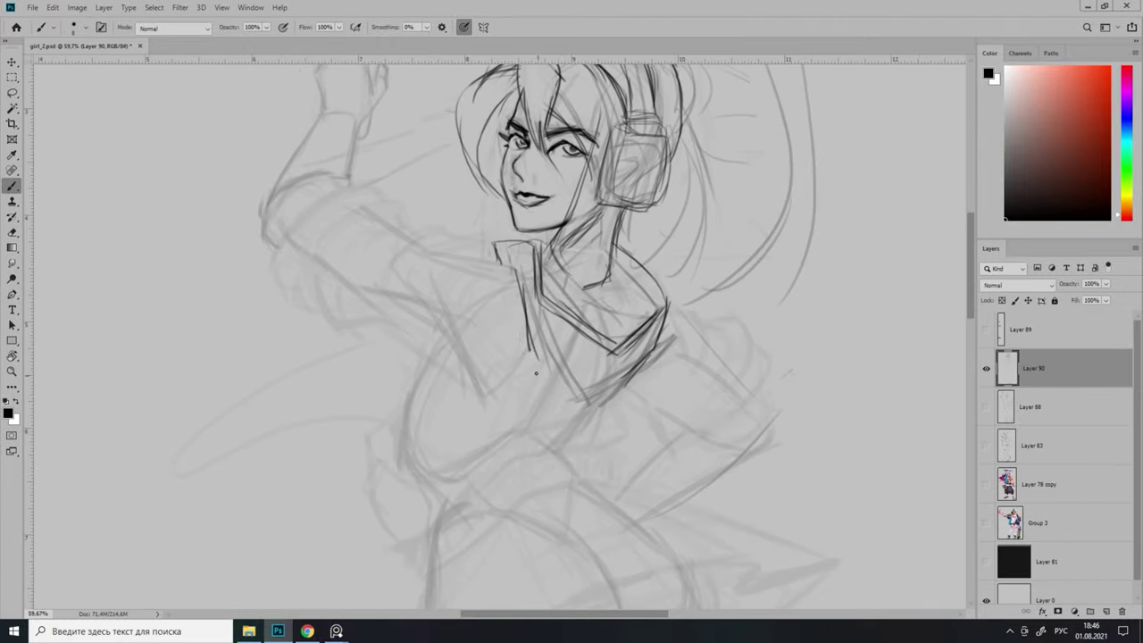
{"action": "scroll", "coordinate": [536, 373], "scroll_direction": "down", "scroll_amount": 2}
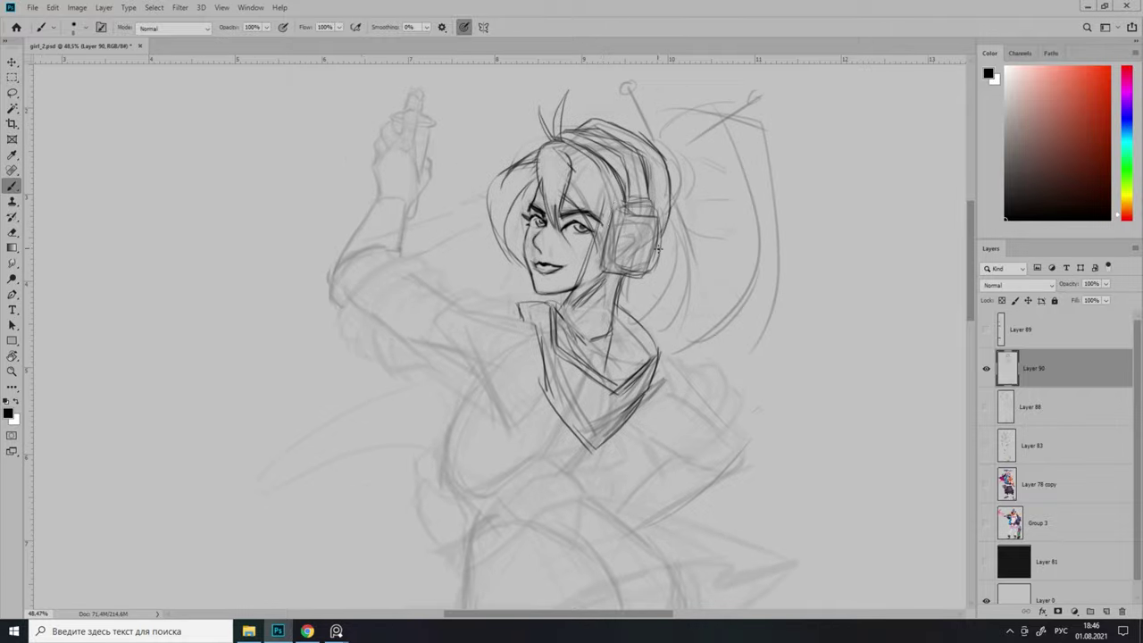
{"action": "scroll", "coordinate": [658, 250], "scroll_direction": "down", "scroll_amount": 1}
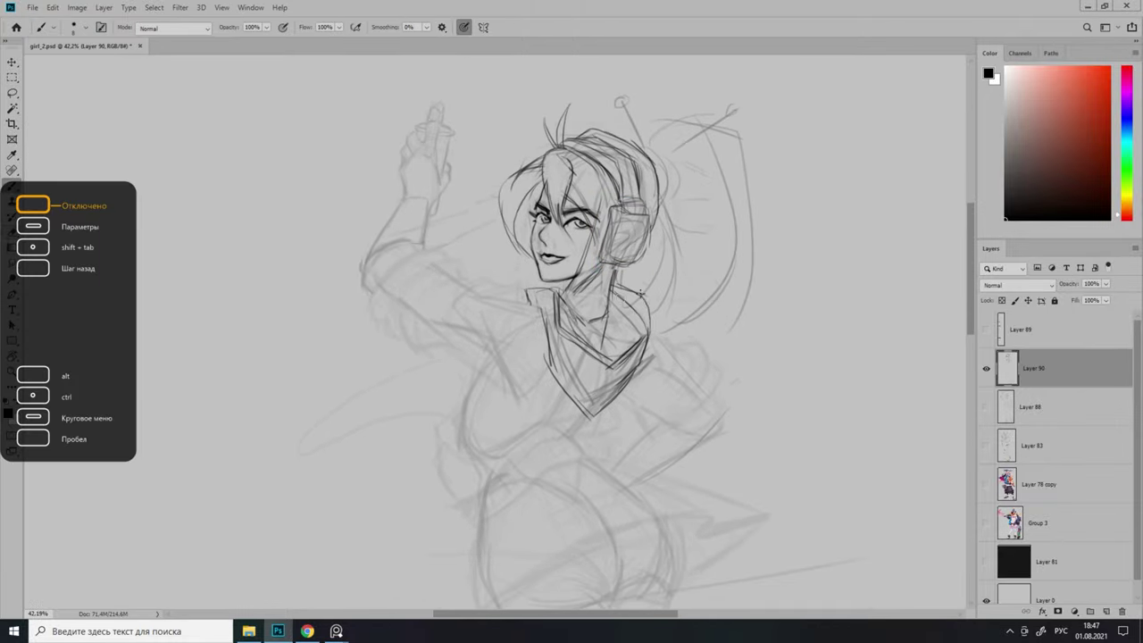
Draw the puffy sleeve of the bent arm with shoulder folds and a rolled cuff above the elbow.
{"action": "scroll", "coordinate": [640, 293], "scroll_direction": "down", "scroll_amount": 1}
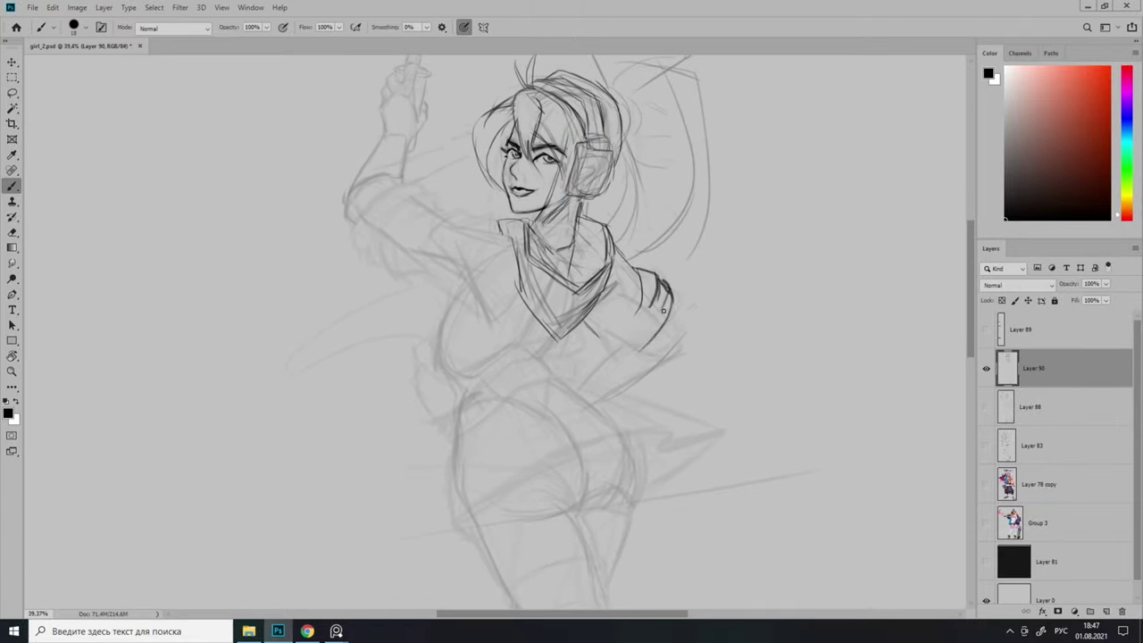
{"action": "scroll", "coordinate": [687, 335], "scroll_direction": "up", "scroll_amount": 1}
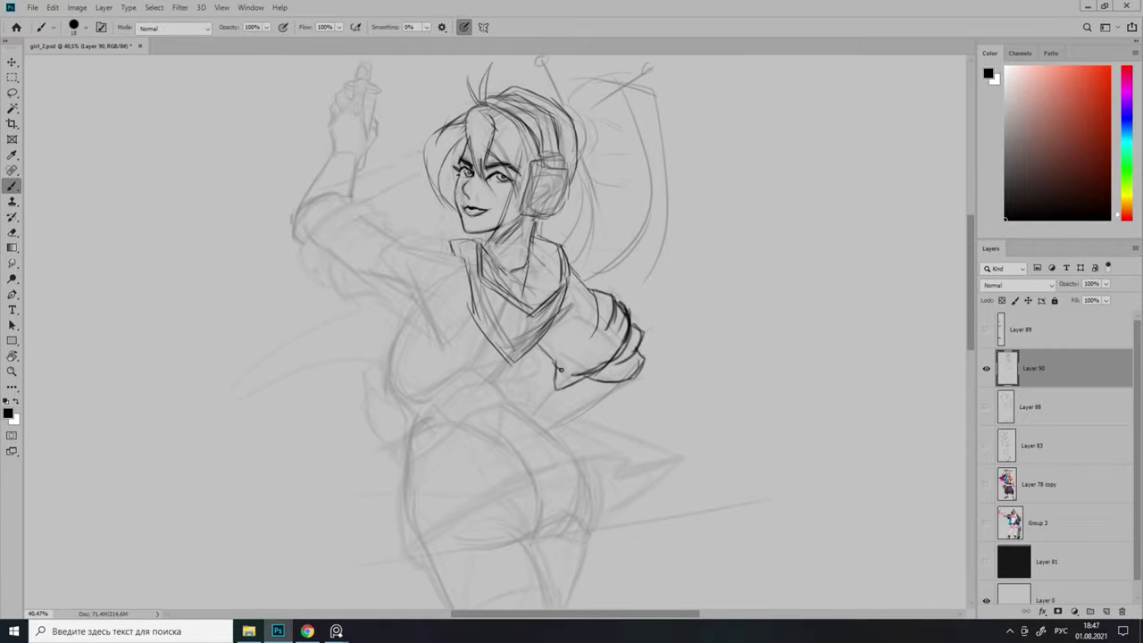
{"action": "scroll", "coordinate": [585, 349], "scroll_direction": "up", "scroll_amount": 2}
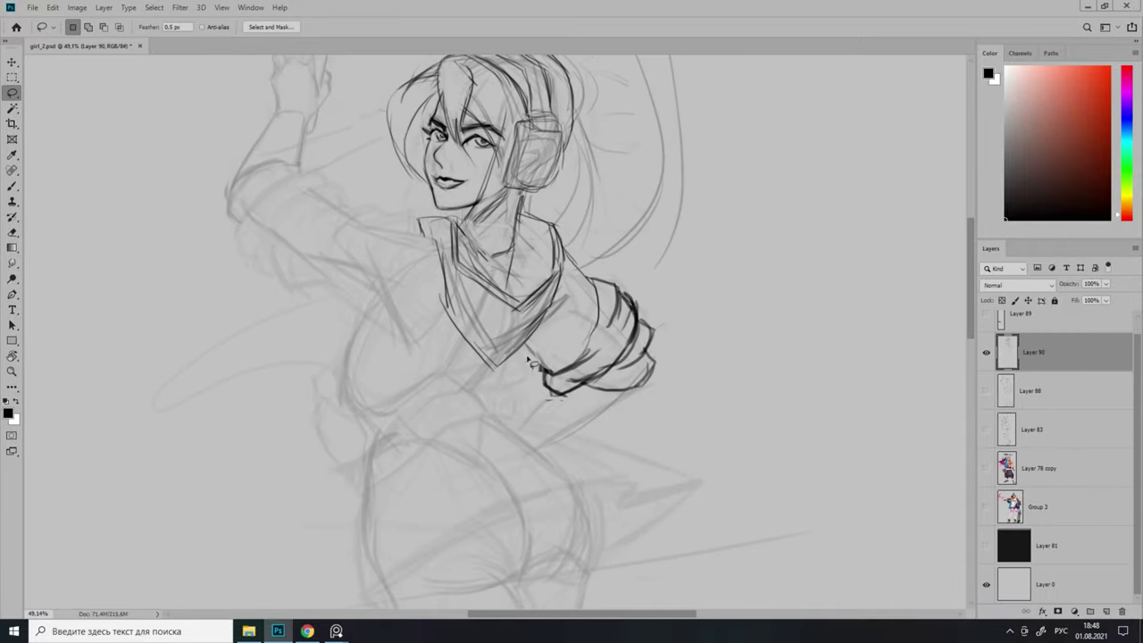
Warp the selected upper part of the bent arm's sleeve to reshape its contour, and draw the forearm's outer edge.
{"action": "key", "text": "e"}
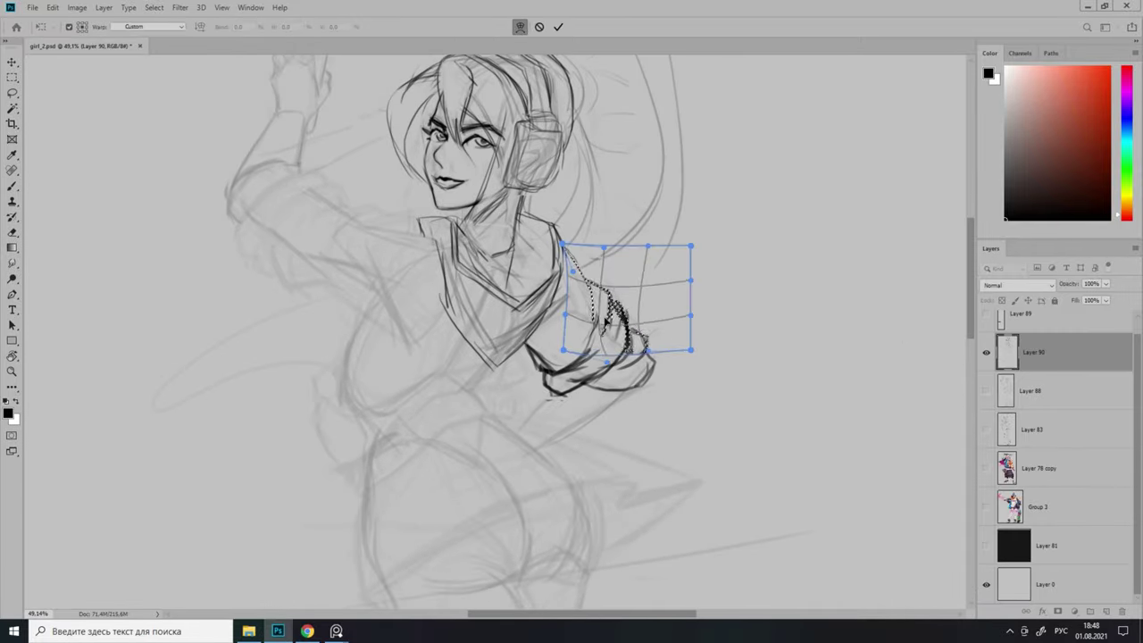
{"action": "scroll", "coordinate": [658, 357], "scroll_direction": "up", "scroll_amount": 1}
{"action": "scroll", "coordinate": [658, 357], "scroll_direction": "down", "scroll_amount": 5}
{"action": "scroll", "coordinate": [693, 375], "scroll_direction": "up", "scroll_amount": 5}
{"action": "key", "text": "b"}
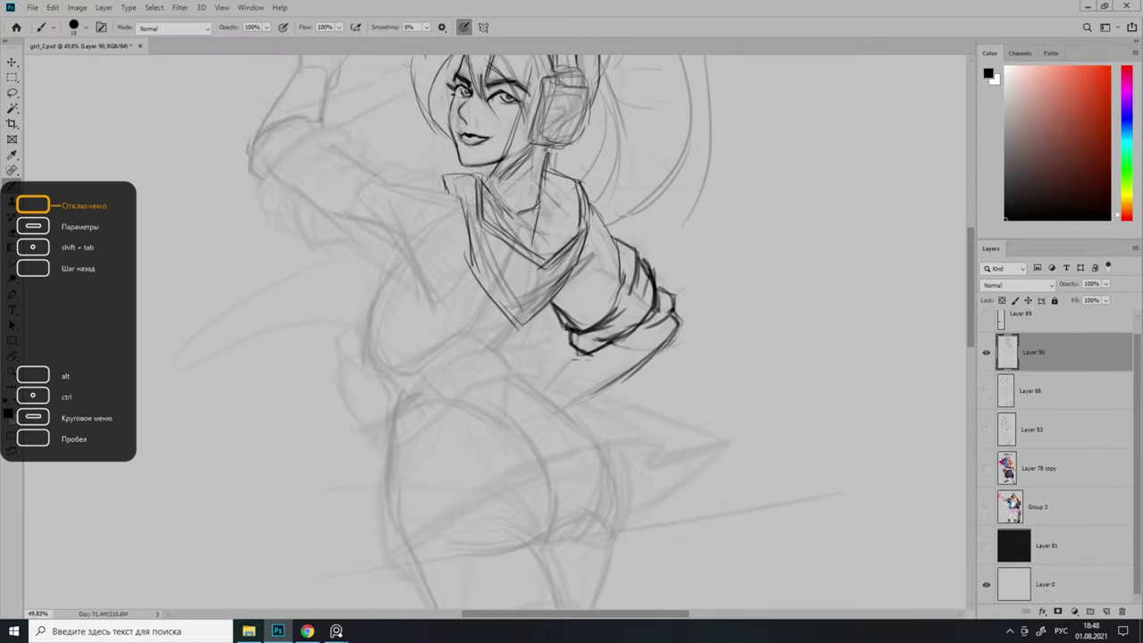
Erase the messy folds inside the bent arm's sleeve and redraw its shoulder line and cuff with cleaner, heavier strokes.
{"action": "scroll", "coordinate": [590, 343], "scroll_direction": "up", "scroll_amount": 1}
{"action": "key", "text": "e"}
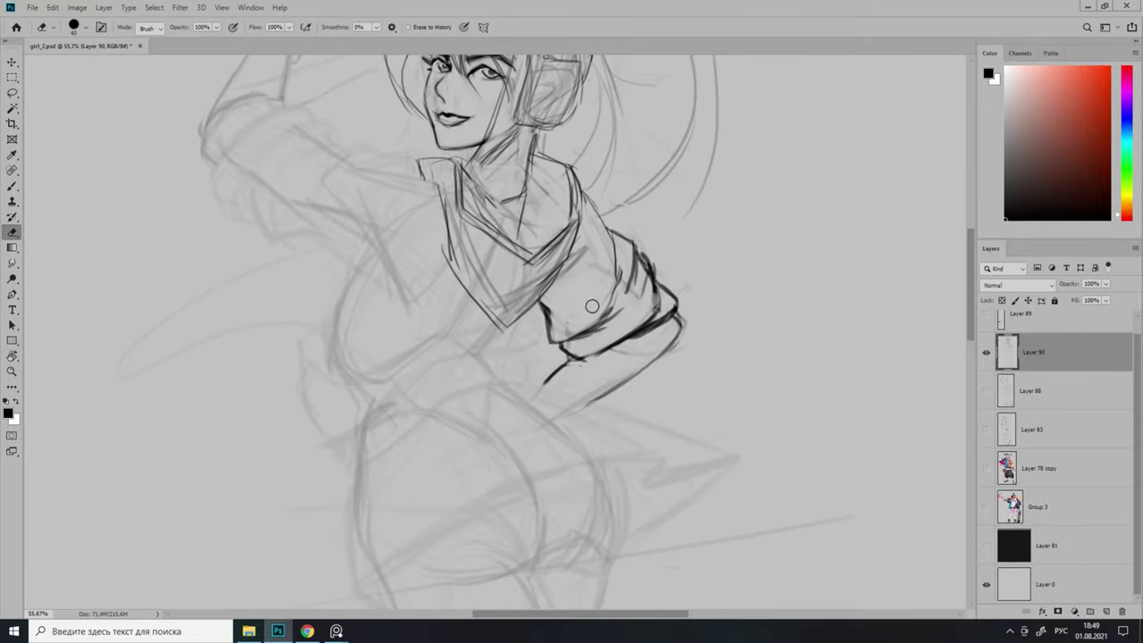
{"action": "left_click_drag", "start_coordinate": [592, 301], "coordinate": [625, 250]}
{"action": "key", "text": "b"}
{"action": "scroll", "coordinate": [637, 306], "scroll_direction": "down", "scroll_amount": 5}
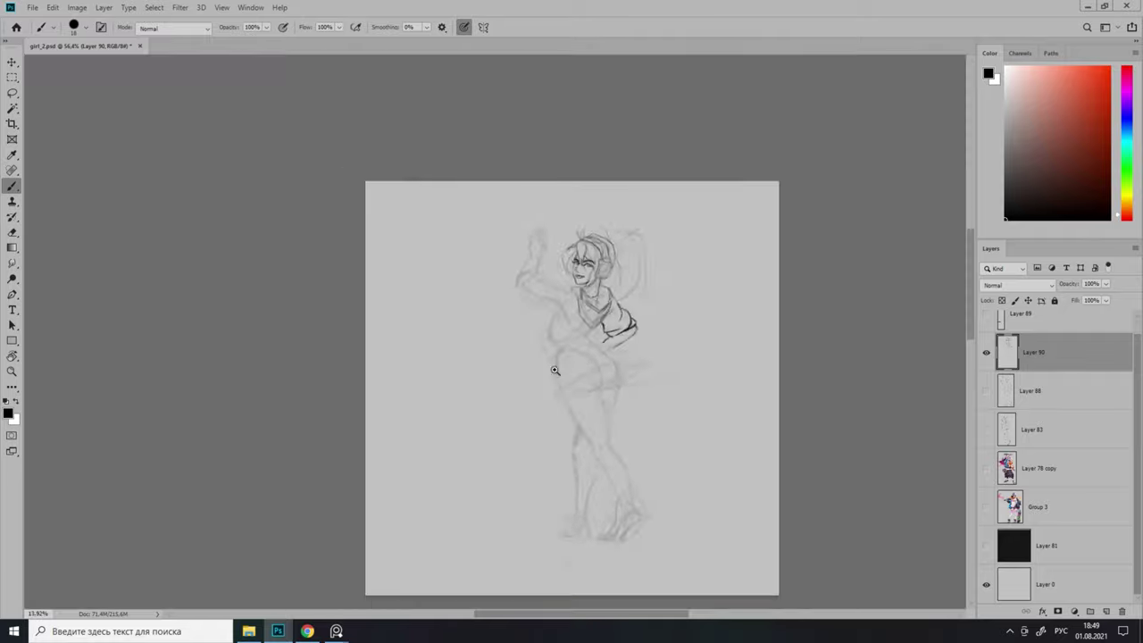
{"action": "scroll", "coordinate": [638, 305], "scroll_direction": "up", "scroll_amount": 6}
{"action": "left_click_drag", "start_coordinate": [563, 260], "coordinate": [535, 349]}
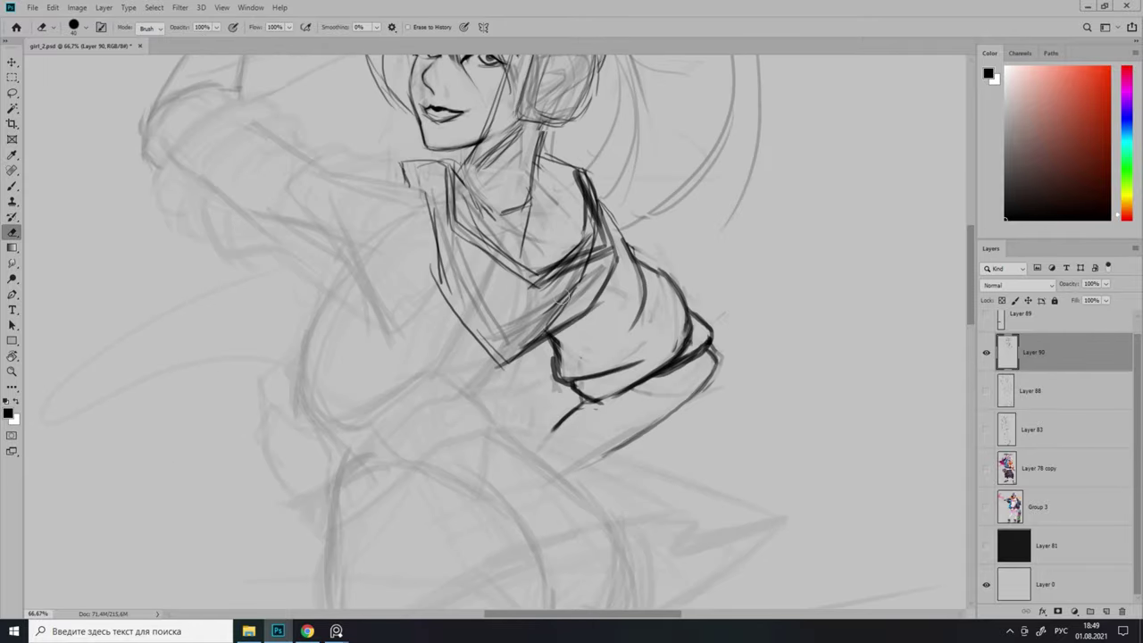
Erase the overlapping lines along the lower collar edge and redraw the collar with a darker contour.
{"action": "scroll", "coordinate": [580, 268], "scroll_direction": "down", "scroll_amount": 5}
{"action": "scroll", "coordinate": [581, 267], "scroll_direction": "up", "scroll_amount": 4}
{"action": "key", "text": "e"}
{"action": "left_click_drag", "start_coordinate": [535, 268], "coordinate": [594, 242]}
{"action": "key", "text": "b"}
Draw the raised arm's bunched sleeve with its cuff edge, folds and underside contour.
{"action": "scroll", "coordinate": [594, 243], "scroll_direction": "down", "scroll_amount": 1}
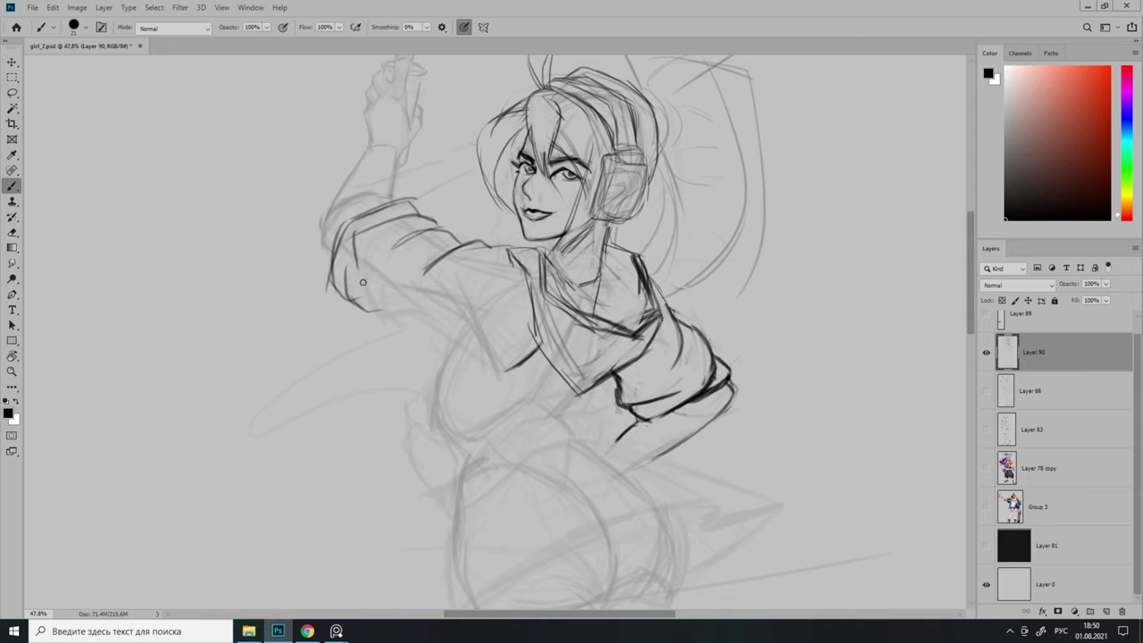
{"action": "scroll", "coordinate": [503, 361], "scroll_direction": "down", "scroll_amount": 1}
{"action": "scroll", "coordinate": [451, 266], "scroll_direction": "down", "scroll_amount": 1}
{"action": "mouse_move", "coordinate": [416, 233]}
{"action": "left_mouse_down"}
{"action": "mouse_move", "coordinate": [449, 270]}
{"action": "mouse_move", "coordinate": [397, 280]}
{"action": "mouse_move", "coordinate": [455, 350]}
{"action": "mouse_move", "coordinate": [415, 297]}
{"action": "mouse_move", "coordinate": [434, 353]}
{"action": "left_mouse_up"}
Draw the jacket's body down to a ribbed waistband and darken the side fold and the gap beside the bent arm.
{"action": "scroll", "coordinate": [451, 266], "scroll_direction": "down", "scroll_amount": 1}
{"action": "scroll", "coordinate": [434, 353], "scroll_direction": "down", "scroll_amount": 1}
{"action": "mouse_move", "coordinate": [526, 297]}
{"action": "left_mouse_down"}
{"action": "mouse_move", "coordinate": [489, 301]}
{"action": "mouse_move", "coordinate": [546, 268]}
{"action": "left_mouse_up"}
{"action": "scroll", "coordinate": [489, 300], "scroll_direction": "down", "scroll_amount": 5}
{"action": "scroll", "coordinate": [565, 273], "scroll_direction": "up", "scroll_amount": 4}
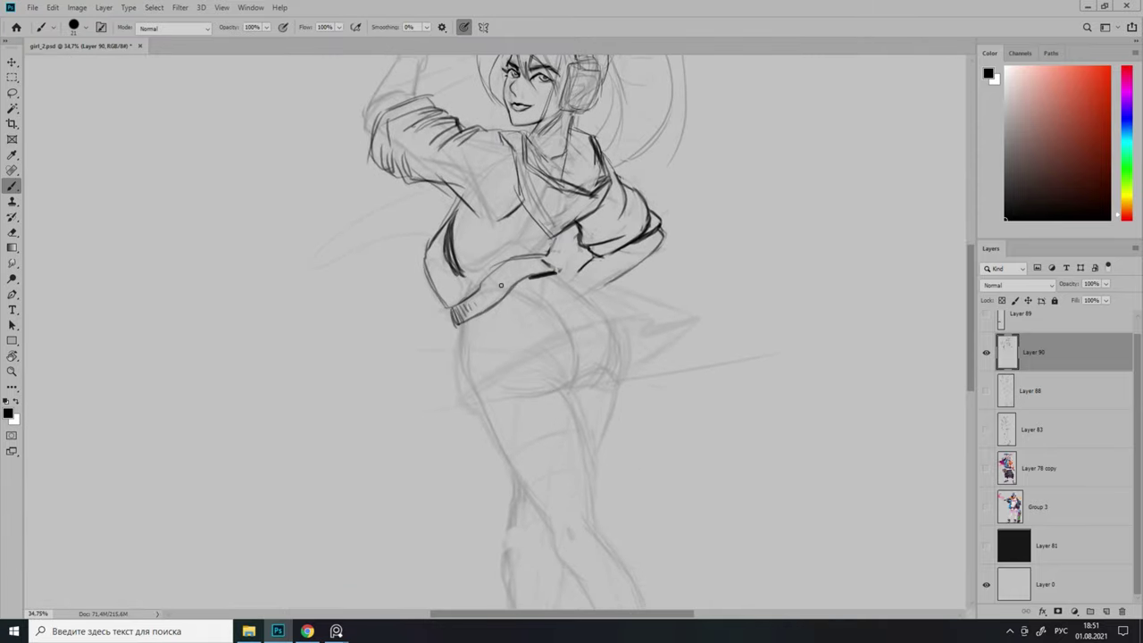
{"action": "scroll", "coordinate": [537, 221], "scroll_direction": "up", "scroll_amount": 2}
{"action": "scroll", "coordinate": [570, 278], "scroll_direction": "down", "scroll_amount": 4}
{"action": "scroll", "coordinate": [500, 357], "scroll_direction": "up", "scroll_amount": 4}
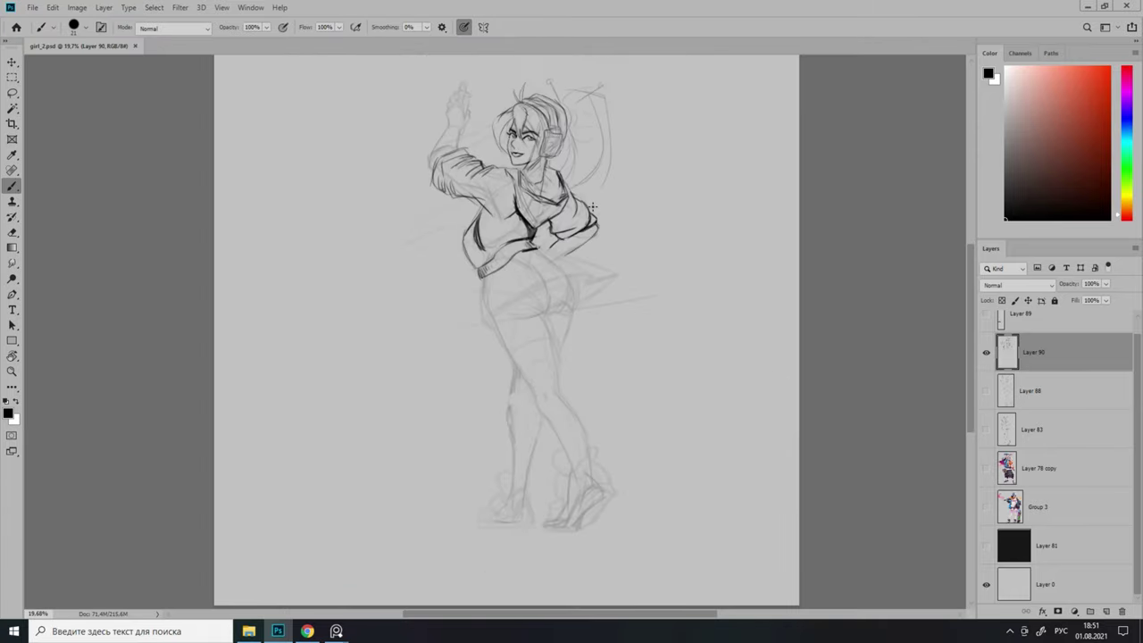
Draw a short flared skirt below the jacket, with a curved hem and a pointed, wind-blown corner.
{"action": "left_click_drag", "start_coordinate": [348, 527], "coordinate": [402, 310]}
{"action": "left_click_drag", "start_coordinate": [404, 266], "coordinate": [402, 364]}
{"action": "left_click_drag", "start_coordinate": [403, 310], "coordinate": [414, 390]}
{"action": "scroll", "coordinate": [420, 386], "scroll_direction": "down", "scroll_amount": 2}
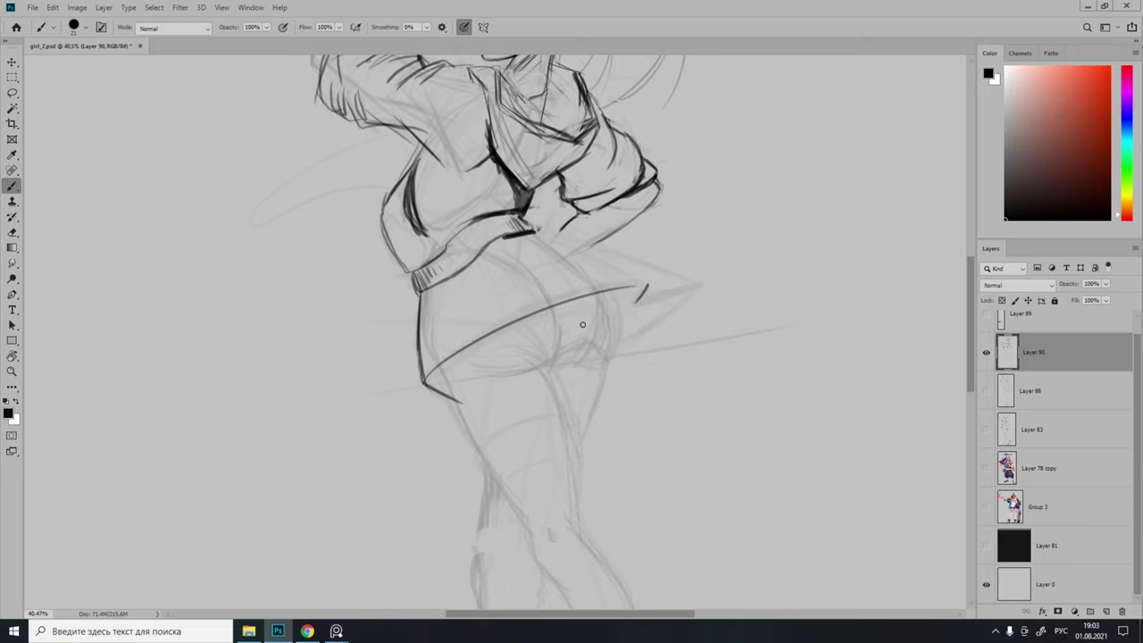
{"action": "left_click_drag", "start_coordinate": [644, 287], "coordinate": [616, 339]}
{"action": "scroll", "coordinate": [607, 253], "scroll_direction": "up", "scroll_amount": 1}
{"action": "scroll", "coordinate": [620, 267], "scroll_direction": "down", "scroll_amount": 4}
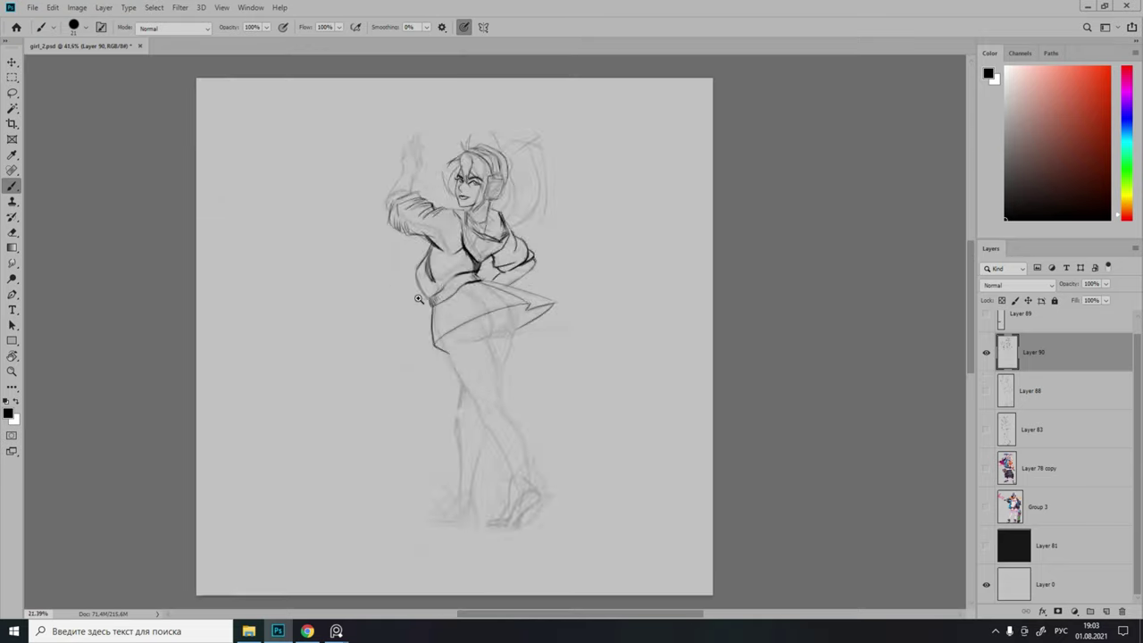
Draw the front leg's contours in dark lines from the skirt hem past the knee into the calf.
{"action": "scroll", "coordinate": [434, 232], "scroll_direction": "up", "scroll_amount": 4}
{"action": "scroll", "coordinate": [418, 319], "scroll_direction": "down", "scroll_amount": 2}
{"action": "left_click_drag", "start_coordinate": [450, 291], "coordinate": [460, 314]}
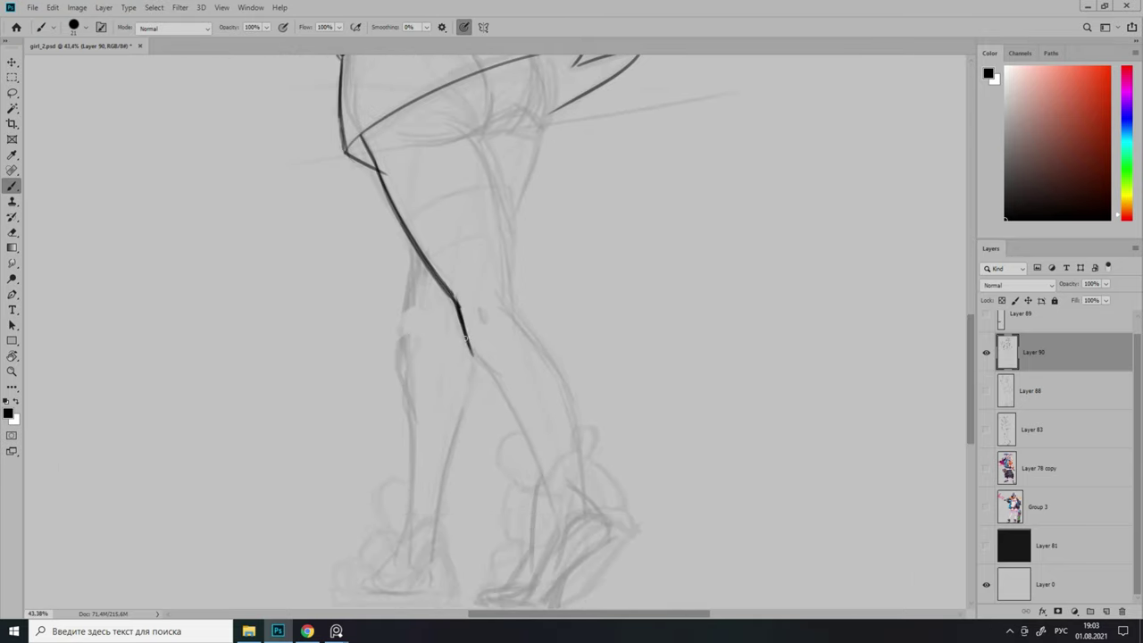
{"action": "scroll", "coordinate": [455, 313], "scroll_direction": "up", "scroll_amount": 2}
{"action": "mouse_move", "coordinate": [409, 235]}
{"action": "left_mouse_down"}
{"action": "mouse_move", "coordinate": [491, 281]}
{"action": "mouse_move", "coordinate": [510, 420]}
{"action": "left_mouse_up"}
{"action": "scroll", "coordinate": [449, 299], "scroll_direction": "down", "scroll_amount": 2}
{"action": "scroll", "coordinate": [474, 259], "scroll_direction": "down", "scroll_amount": 2}
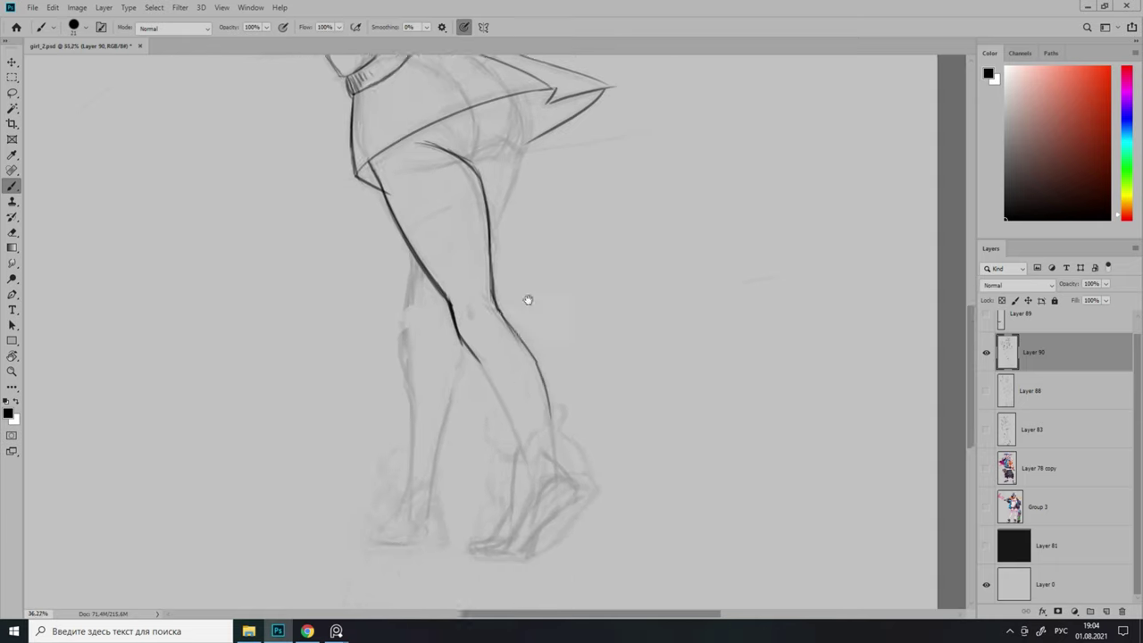
Draw the buttock curves and the underwear edges beneath the raised skirt hem.
{"action": "scroll", "coordinate": [526, 300], "scroll_direction": "up", "scroll_amount": 3}
{"action": "scroll", "coordinate": [539, 300], "scroll_direction": "up", "scroll_amount": 1}
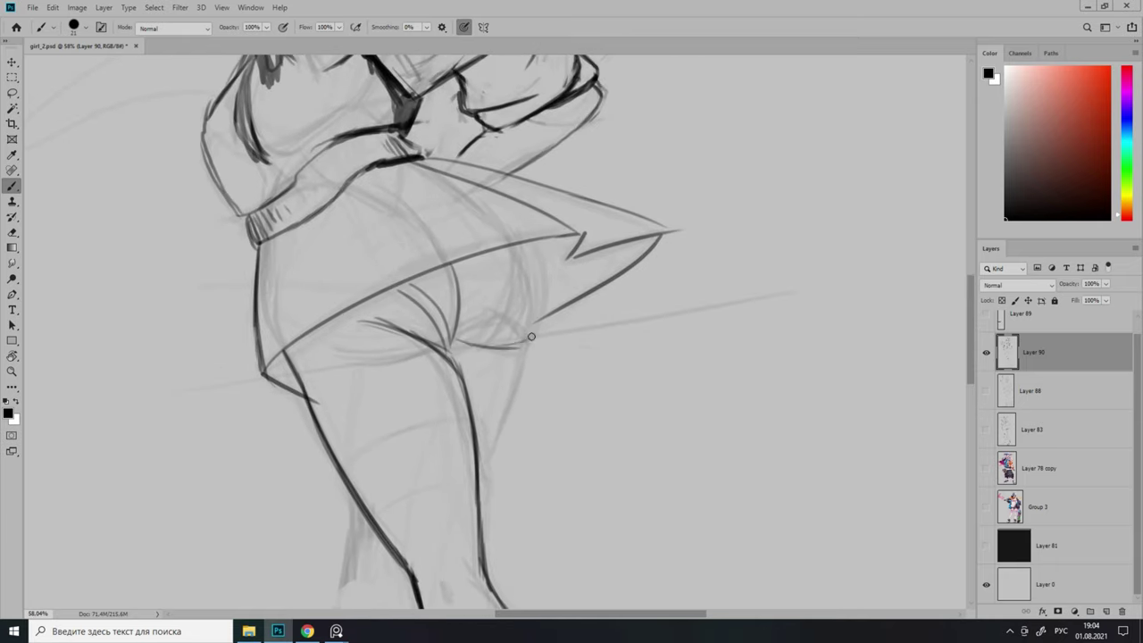
{"action": "scroll", "coordinate": [531, 337], "scroll_direction": "down", "scroll_amount": 4}
{"action": "scroll", "coordinate": [481, 340], "scroll_direction": "up", "scroll_amount": 3}
{"action": "scroll", "coordinate": [581, 295], "scroll_direction": "down", "scroll_amount": 4}
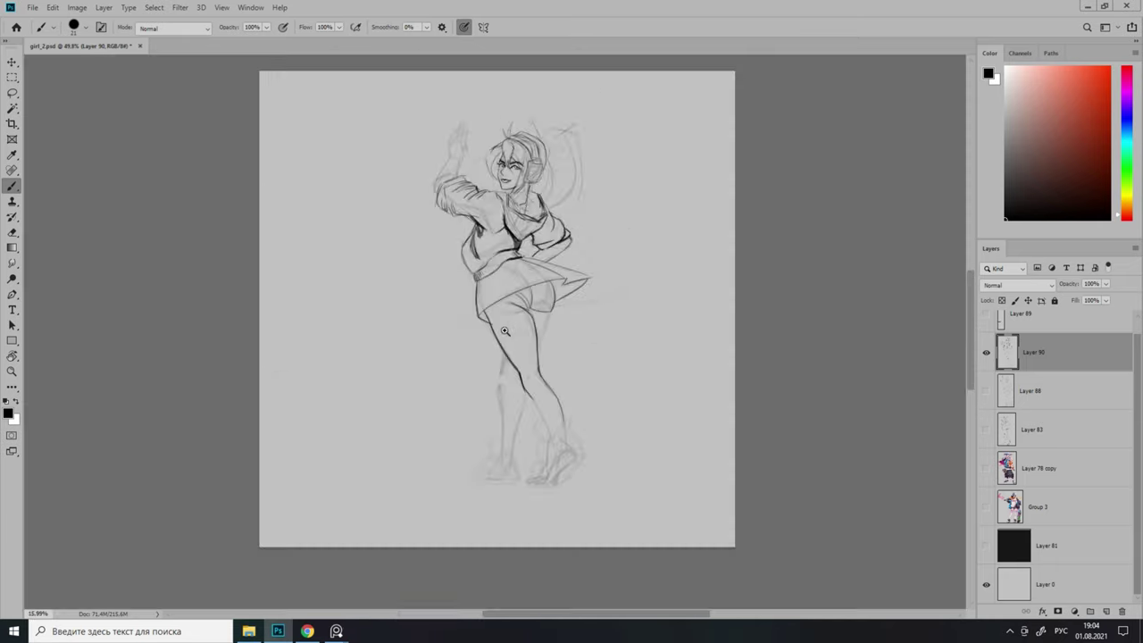
{"action": "scroll", "coordinate": [600, 275], "scroll_direction": "up", "scroll_amount": 3}
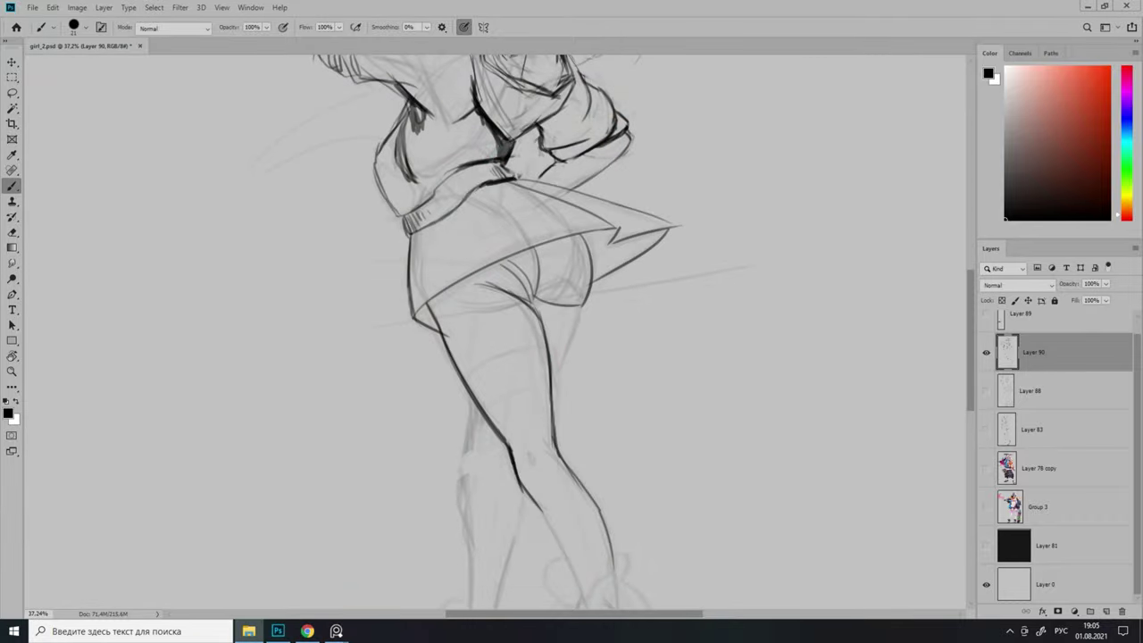
{"action": "scroll", "coordinate": [567, 242], "scroll_direction": "up", "scroll_amount": 2}
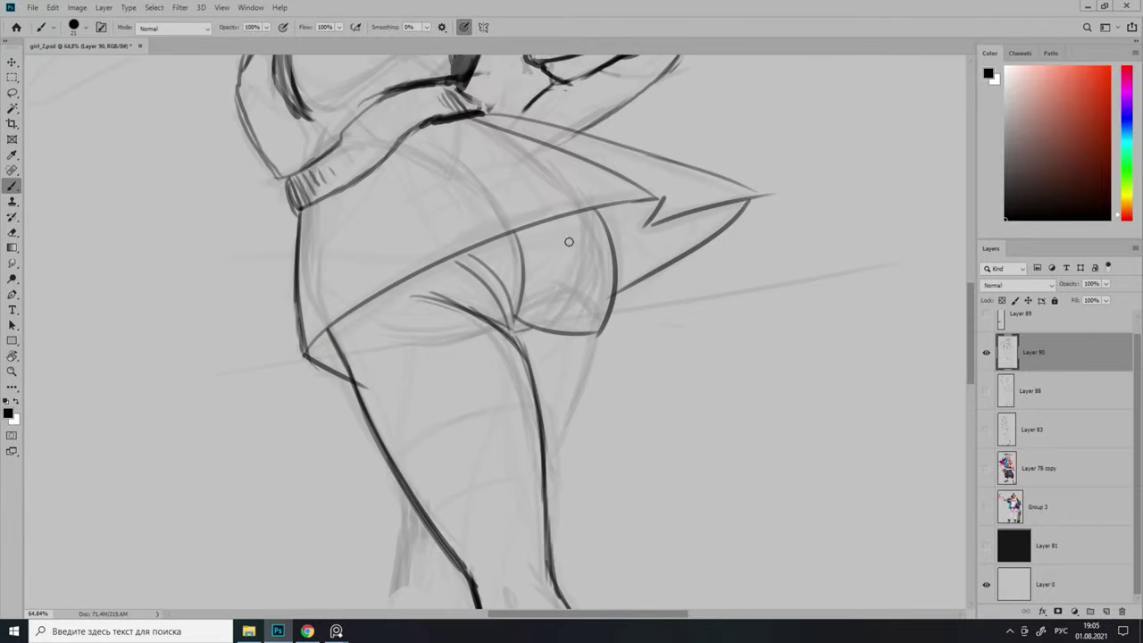
{"action": "scroll", "coordinate": [566, 242], "scroll_direction": "down", "scroll_amount": 5}
{"action": "scroll", "coordinate": [523, 312], "scroll_direction": "up", "scroll_amount": 3}
{"action": "scroll", "coordinate": [523, 317], "scroll_direction": "down", "scroll_amount": 3}
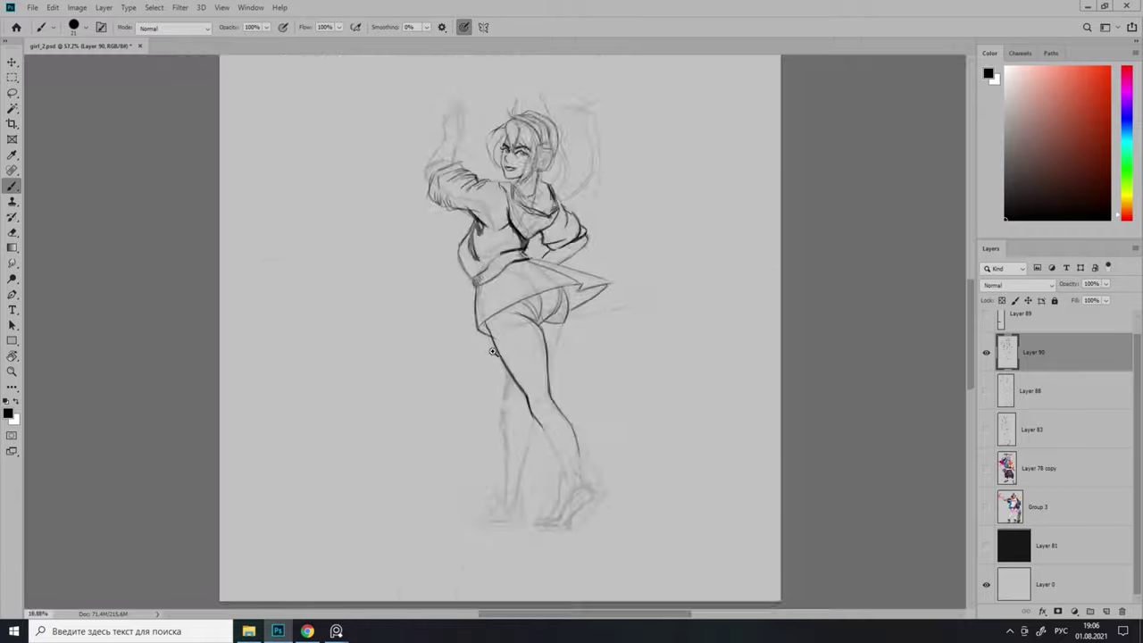
Draw the stocking tops and the rear thigh's outer contour, erasing the leftover sketch lines on the upper thigh.
{"action": "scroll", "coordinate": [520, 326], "scroll_direction": "up", "scroll_amount": 3}
{"action": "scroll", "coordinate": [520, 332], "scroll_direction": "down", "scroll_amount": 2}
{"action": "key", "text": "e"}
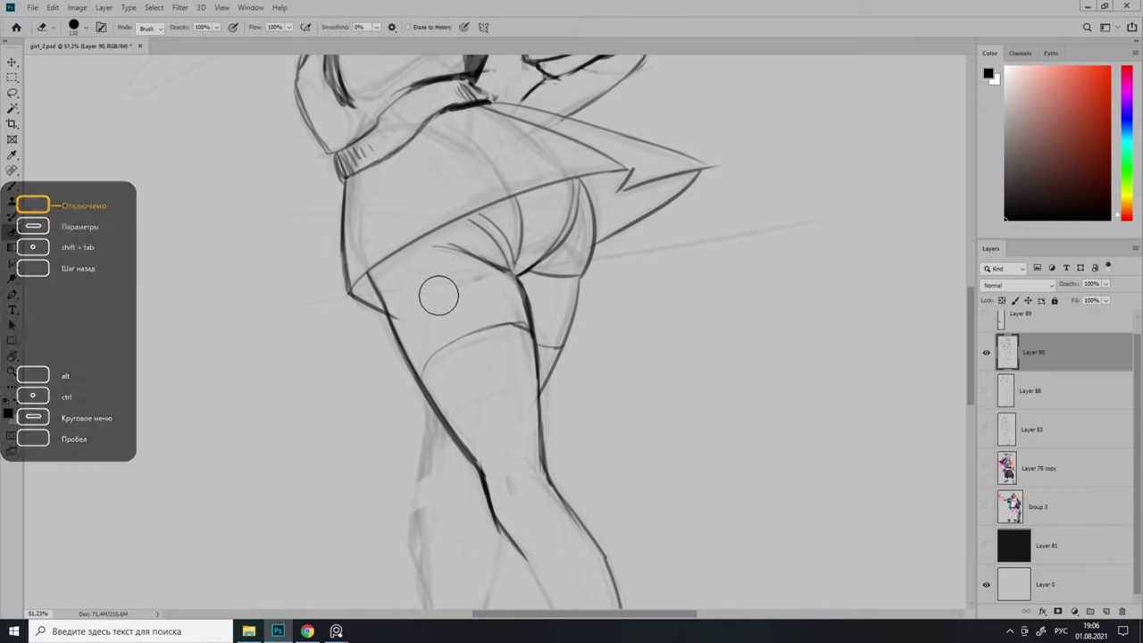
{"action": "scroll", "coordinate": [511, 265], "scroll_direction": "down", "scroll_amount": 1}
{"action": "scroll", "coordinate": [511, 265], "scroll_direction": "up", "scroll_amount": 2}
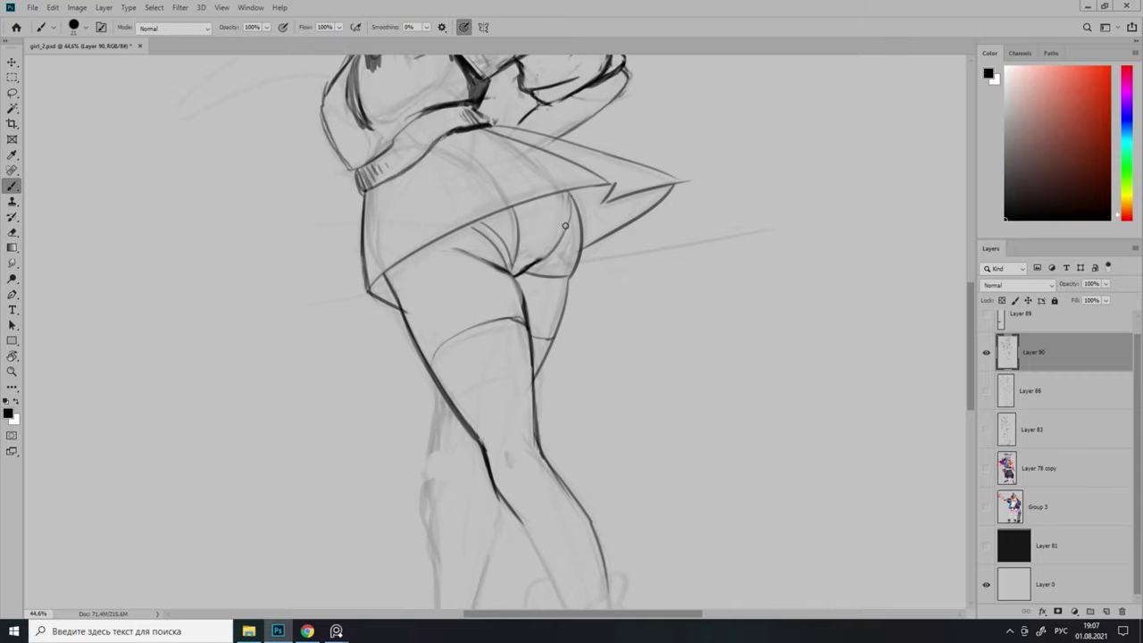
Extend the front leg to the ankle and draw its shoe's heel tab, heel curve, tongue, wide strap and toe.
{"action": "left_click_drag", "start_coordinate": [561, 562], "coordinate": [565, 299]}
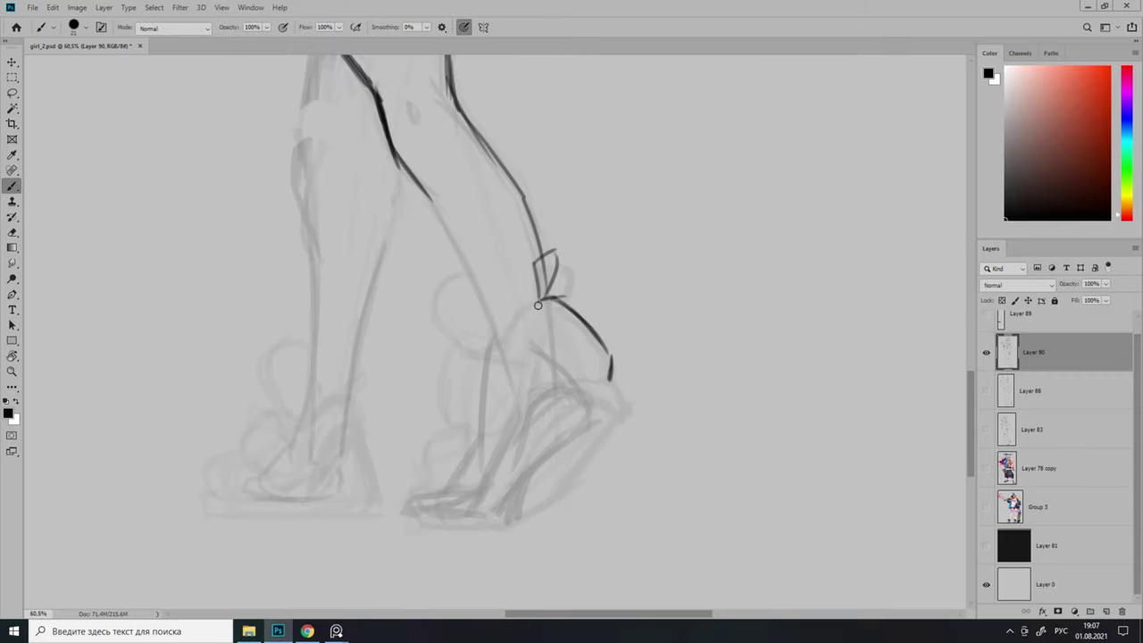
{"action": "left_click_drag", "start_coordinate": [557, 251], "coordinate": [555, 298]}
{"action": "scroll", "coordinate": [500, 313], "scroll_direction": "down", "scroll_amount": 1}
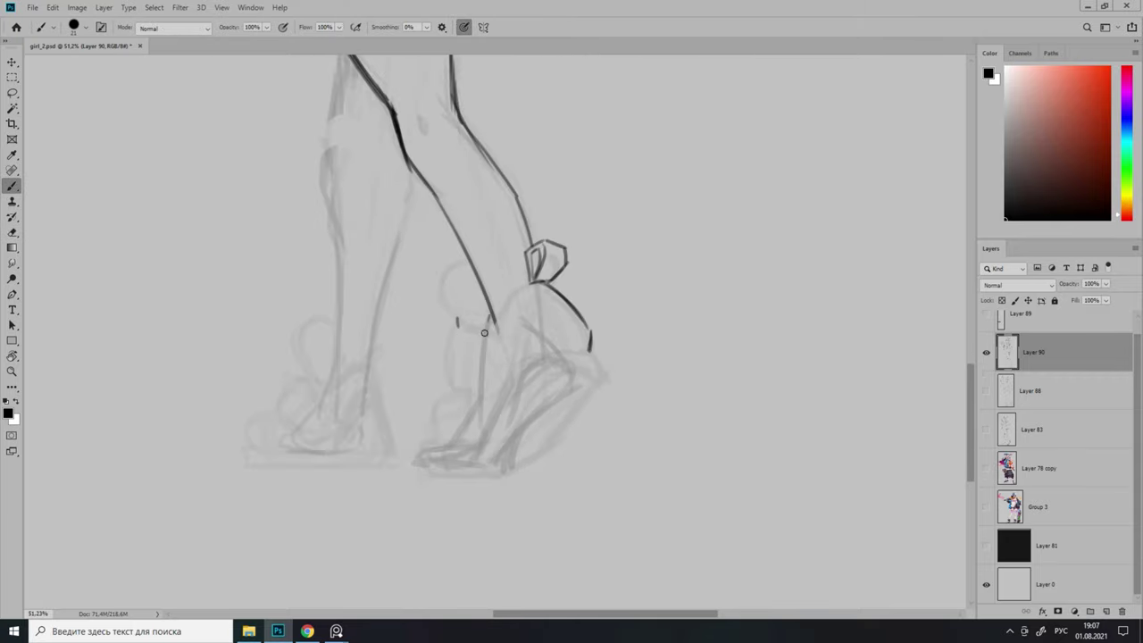
{"action": "left_click_drag", "start_coordinate": [462, 323], "coordinate": [482, 322]}
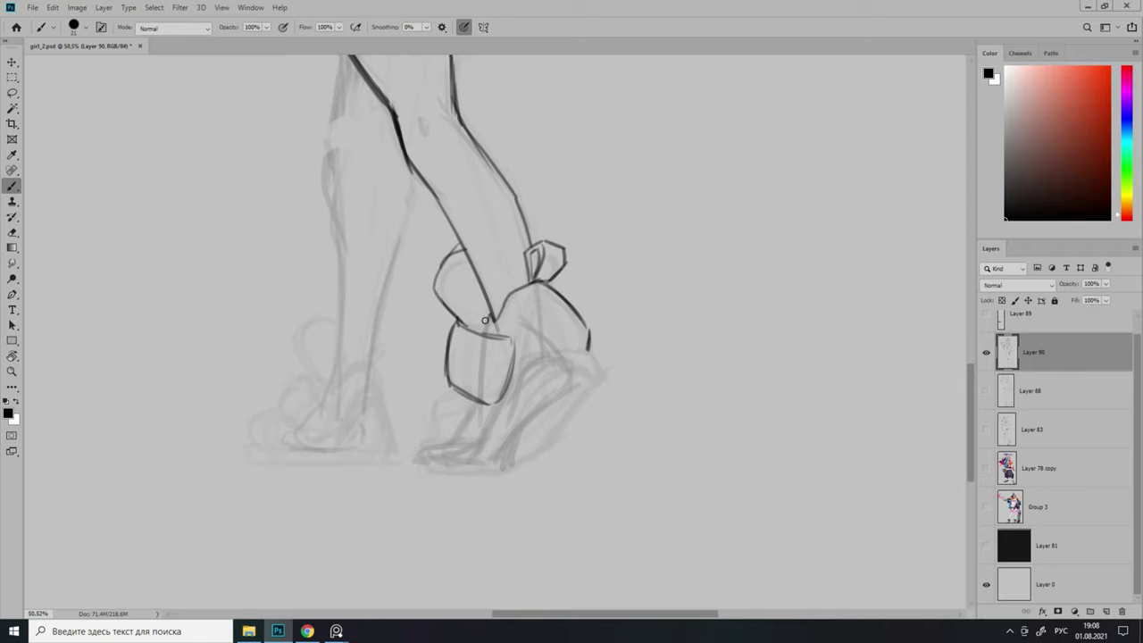
{"action": "scroll", "coordinate": [474, 357], "scroll_direction": "down", "scroll_amount": 3}
{"action": "scroll", "coordinate": [471, 388], "scroll_direction": "up", "scroll_amount": 2}
{"action": "left_click_drag", "start_coordinate": [471, 382], "coordinate": [455, 416]}
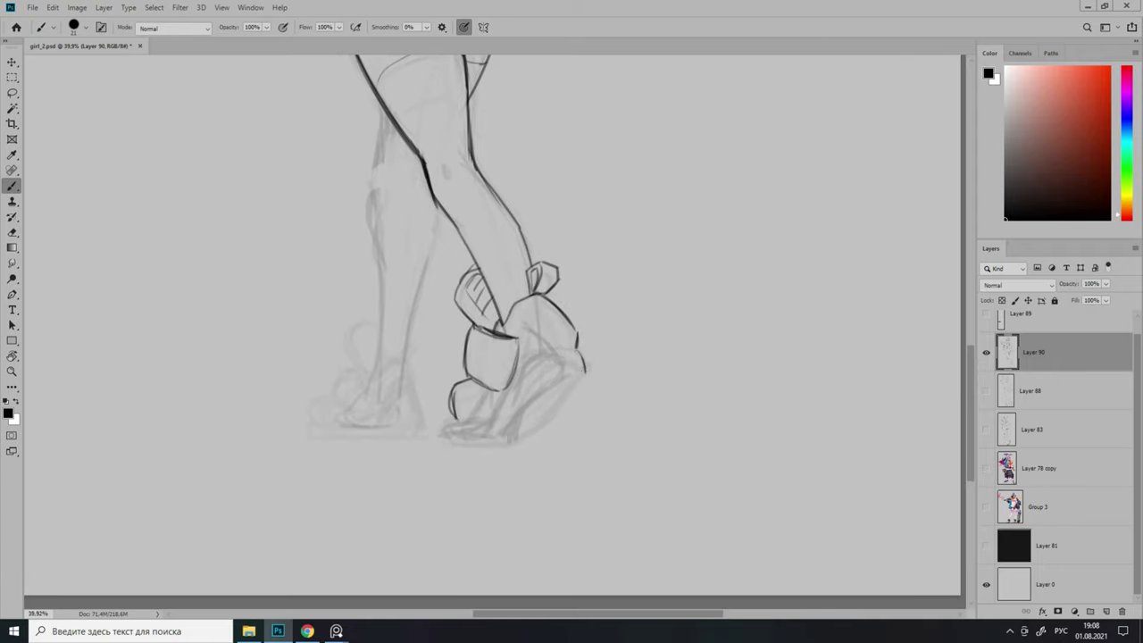
Draw the front shoe's thick tilted sole and heel panel, and clean up the sole's outer edge.
{"action": "scroll", "coordinate": [513, 386], "scroll_direction": "down", "scroll_amount": 3}
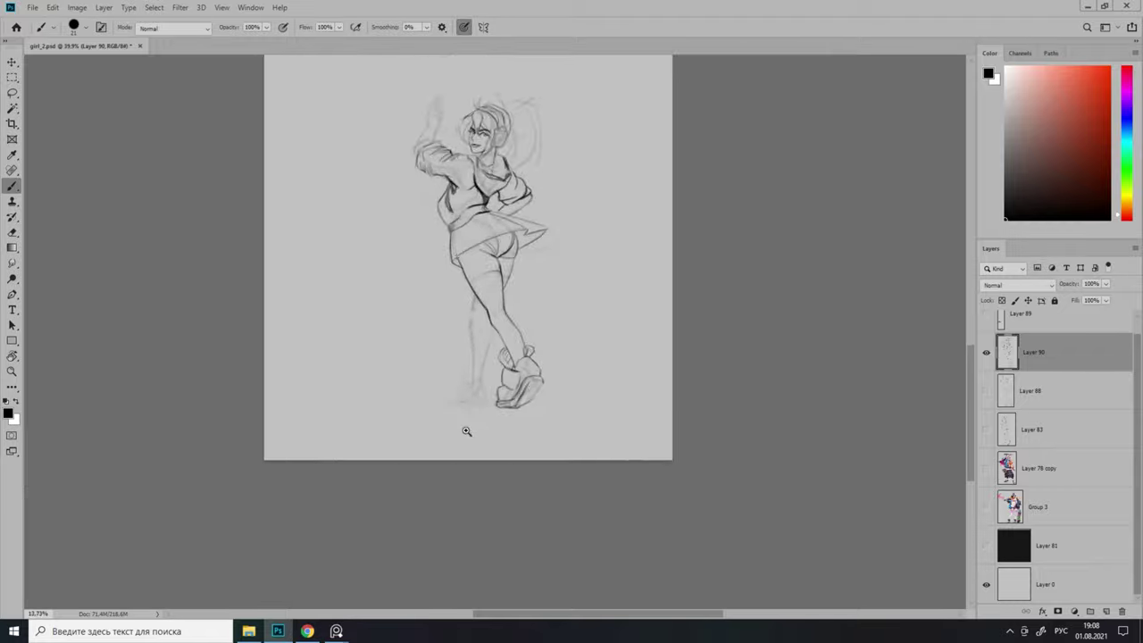
{"action": "scroll", "coordinate": [467, 428], "scroll_direction": "up", "scroll_amount": 4}
{"action": "scroll", "coordinate": [554, 303], "scroll_direction": "up", "scroll_amount": 1}
{"action": "mouse_move", "coordinate": [546, 285]}
{"action": "left_mouse_down"}
{"action": "mouse_move", "coordinate": [559, 304]}
{"action": "mouse_move", "coordinate": [513, 375]}
{"action": "left_mouse_up"}
{"action": "scroll", "coordinate": [554, 322], "scroll_direction": "down", "scroll_amount": 1}
{"action": "scroll", "coordinate": [571, 322], "scroll_direction": "up", "scroll_amount": 2}
{"action": "left_click_drag", "start_coordinate": [604, 296], "coordinate": [577, 375]}
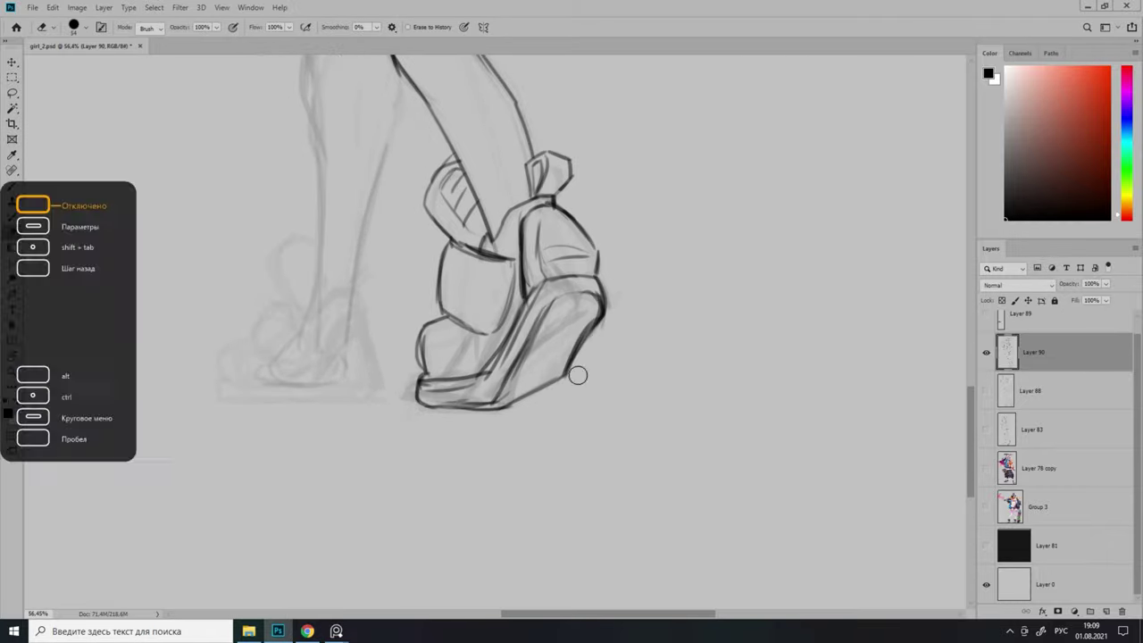
{"action": "scroll", "coordinate": [551, 401], "scroll_direction": "down", "scroll_amount": 4}
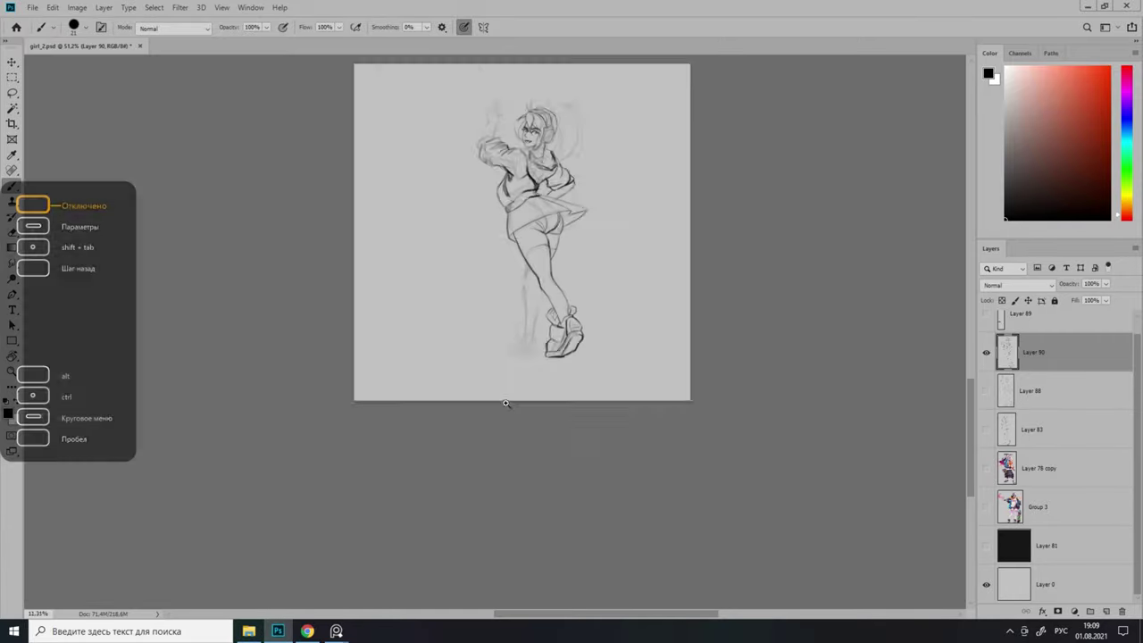
Draw the rear leg's inner and outer contours from behind the front thigh down to the ankle.
{"action": "scroll", "coordinate": [499, 366], "scroll_direction": "up", "scroll_amount": 3}
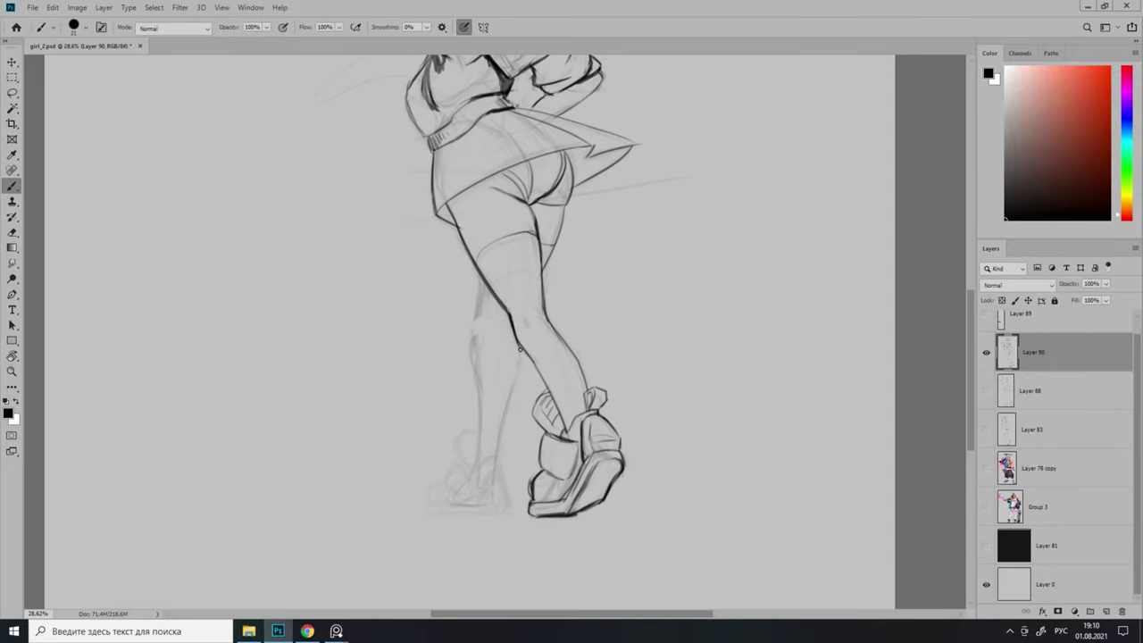
{"action": "left_click_drag", "start_coordinate": [510, 322], "coordinate": [496, 454]}
{"action": "scroll", "coordinate": [497, 453], "scroll_direction": "down", "scroll_amount": 3}
{"action": "scroll", "coordinate": [479, 269], "scroll_direction": "up", "scroll_amount": 3}
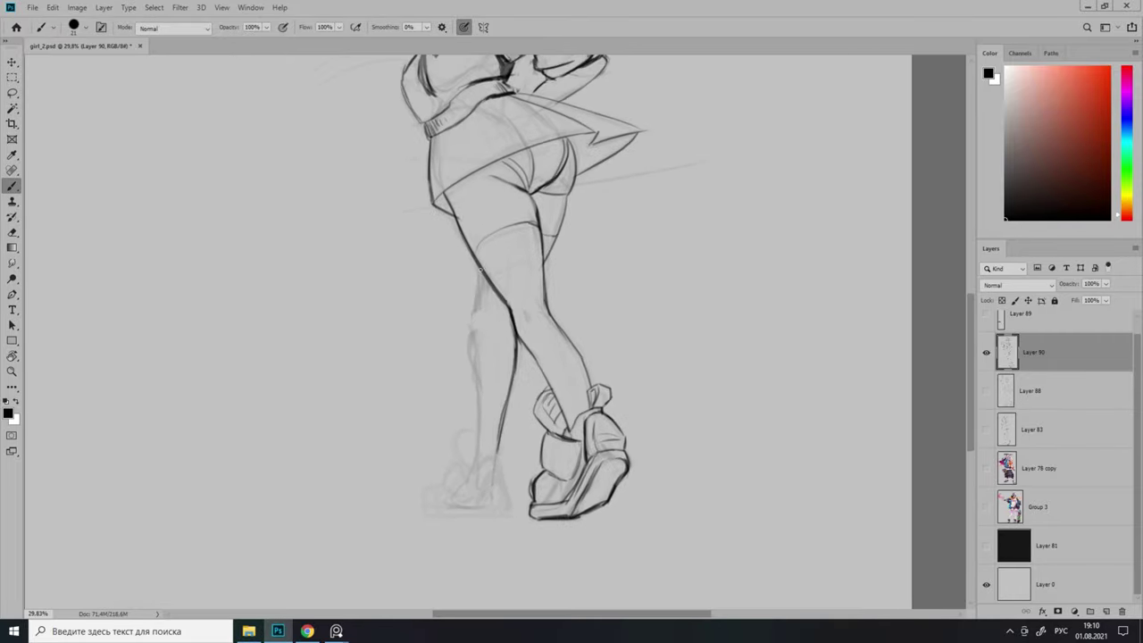
{"action": "left_click_drag", "start_coordinate": [475, 323], "coordinate": [480, 459]}
{"action": "scroll", "coordinate": [459, 352], "scroll_direction": "down", "scroll_amount": 3}
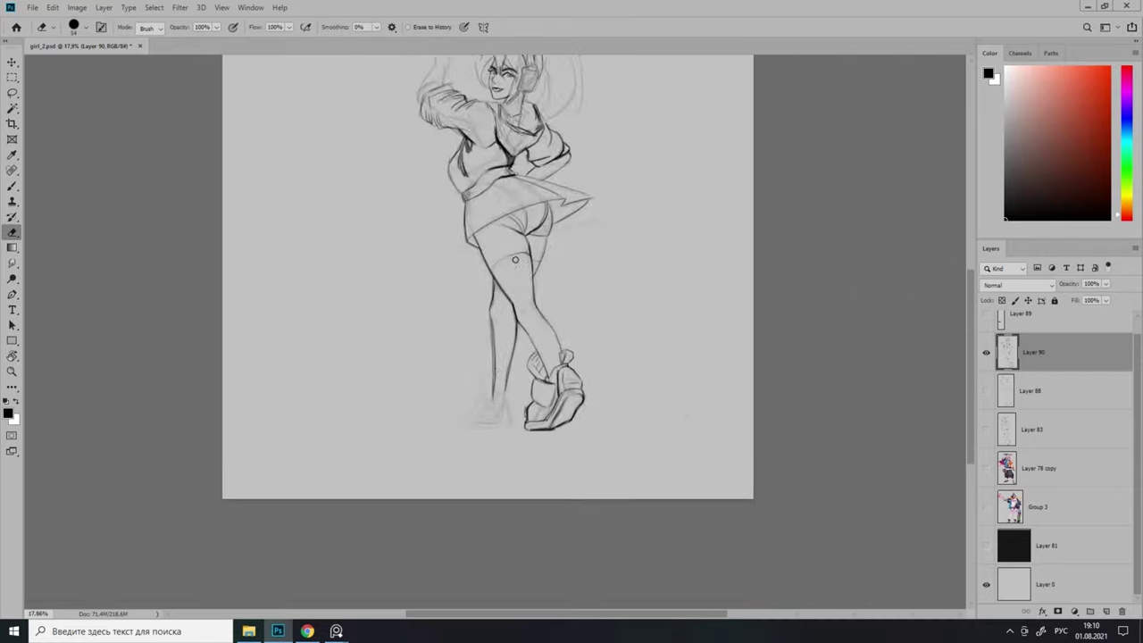
Draw the rear foot's shoe with a flat sole, heel panel, heel tab, rounded toe, straps and tongue.
{"action": "scroll", "coordinate": [475, 391], "scroll_direction": "up", "scroll_amount": 5}
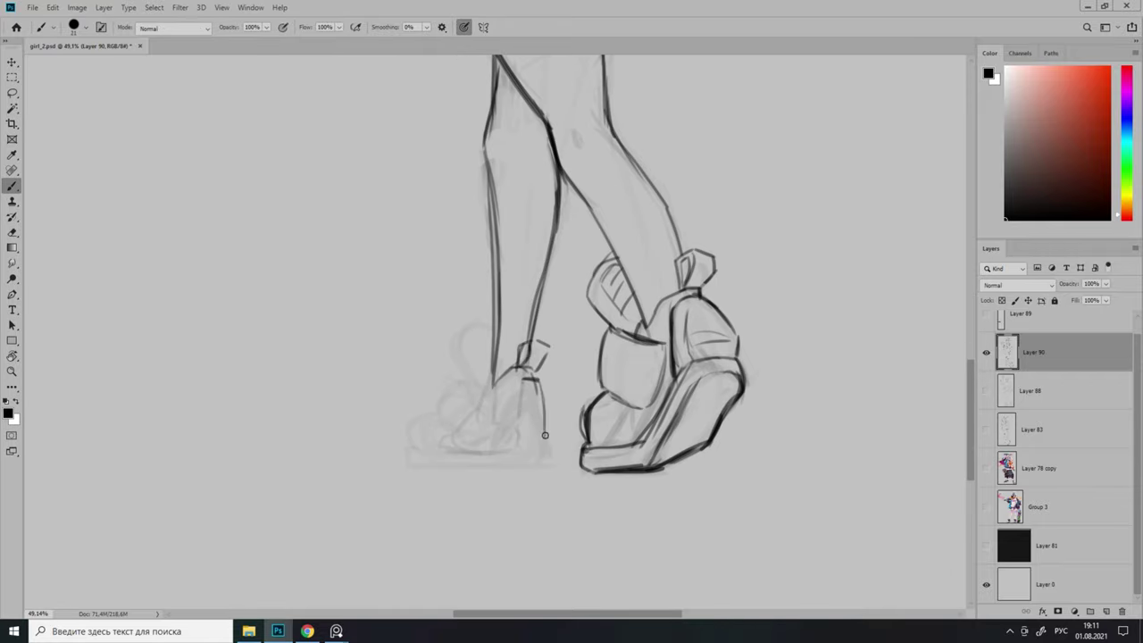
{"action": "left_click_drag", "start_coordinate": [595, 436], "coordinate": [580, 430]}
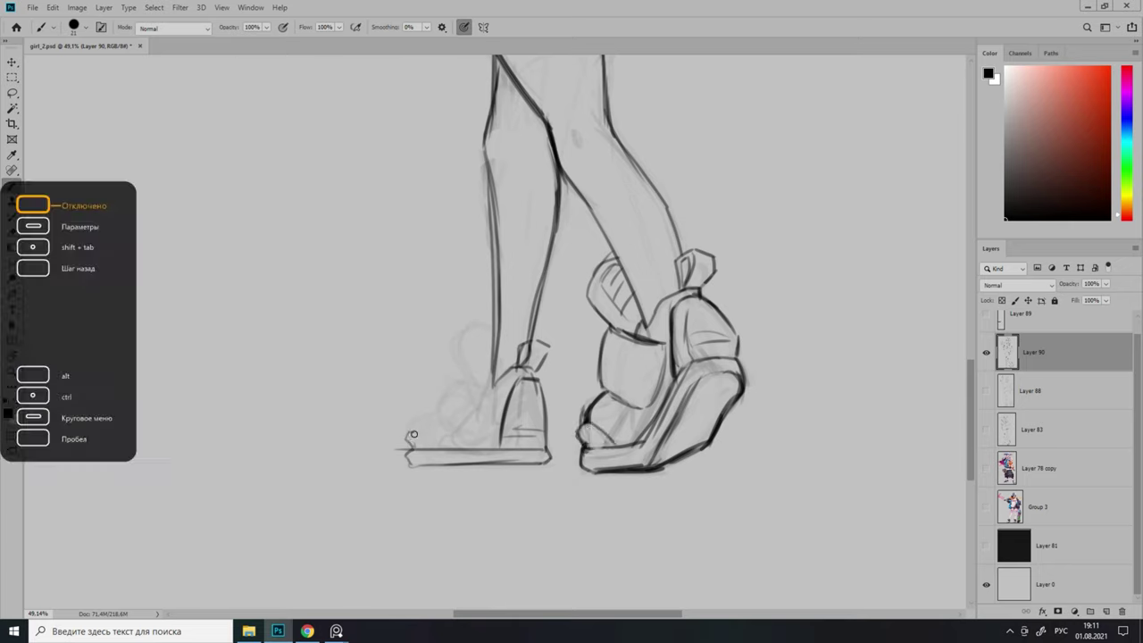
{"action": "mouse_move", "coordinate": [408, 438]}
{"action": "left_mouse_down"}
{"action": "mouse_move", "coordinate": [474, 377]}
{"action": "mouse_move", "coordinate": [431, 437]}
{"action": "left_mouse_up"}
{"action": "scroll", "coordinate": [481, 315], "scroll_direction": "down", "scroll_amount": 2}
{"action": "scroll", "coordinate": [580, 425], "scroll_direction": "up", "scroll_amount": 2}
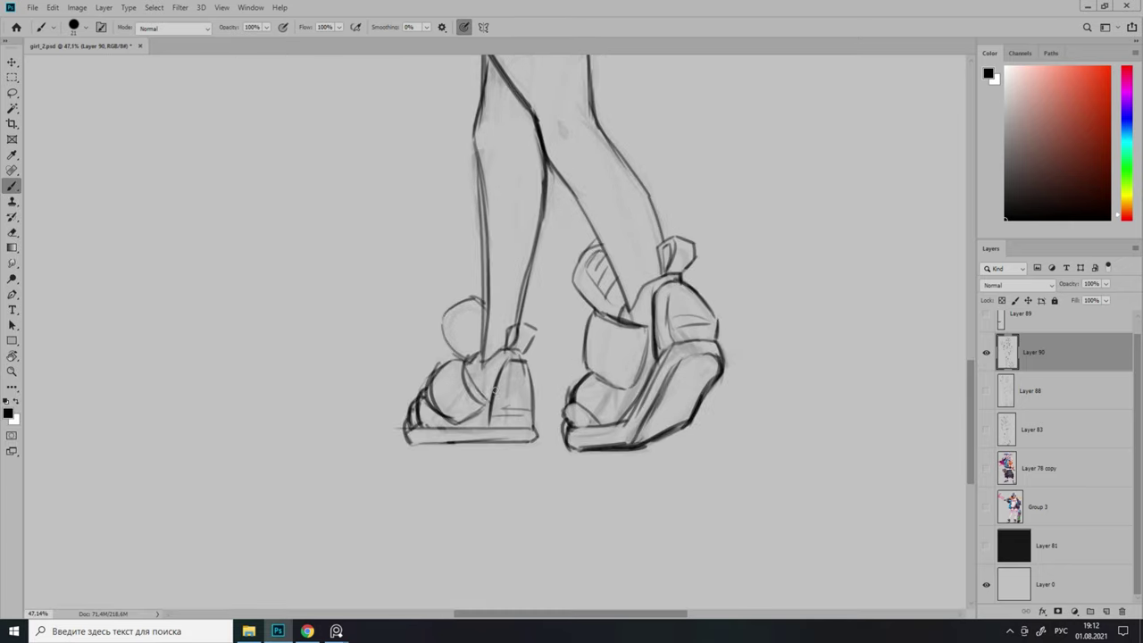
{"action": "key", "text": "e"}
{"action": "scroll", "coordinate": [453, 408], "scroll_direction": "down", "scroll_amount": 4}
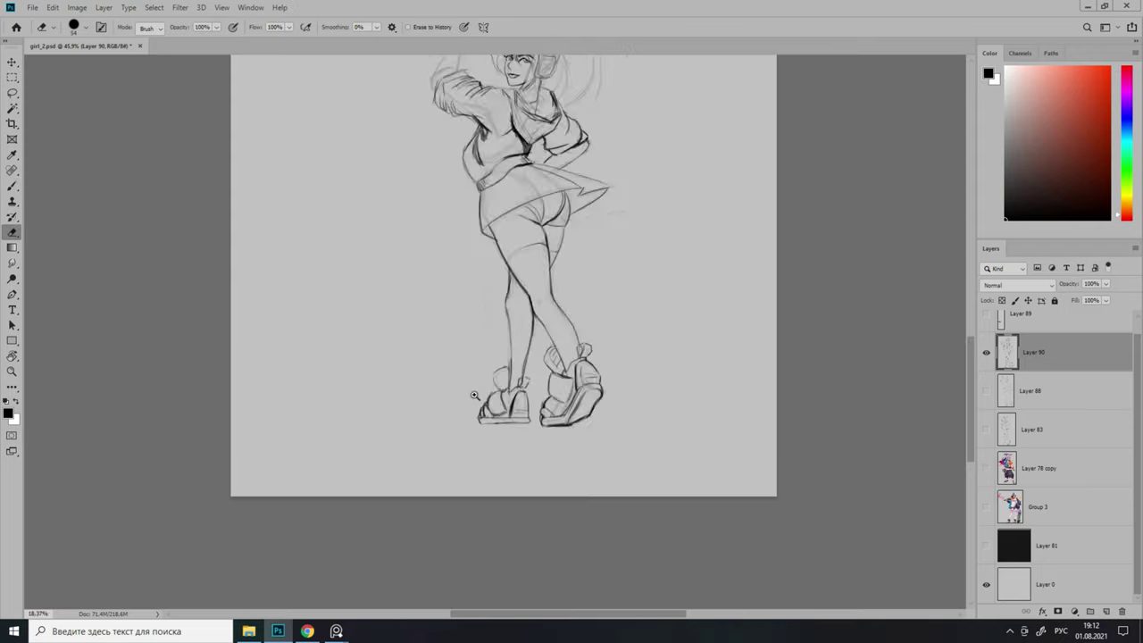
Select the rear leg with its shoe and shift it slightly down and away from the front leg.
{"action": "key", "text": "l"}
{"action": "left_click_drag", "start_coordinate": [441, 377], "coordinate": [447, 384]}
{"action": "scroll", "coordinate": [543, 394], "scroll_direction": "up", "scroll_amount": 3}
{"action": "scroll", "coordinate": [543, 394], "scroll_direction": "down", "scroll_amount": 3}
{"action": "key", "text": "ctrl+t"}
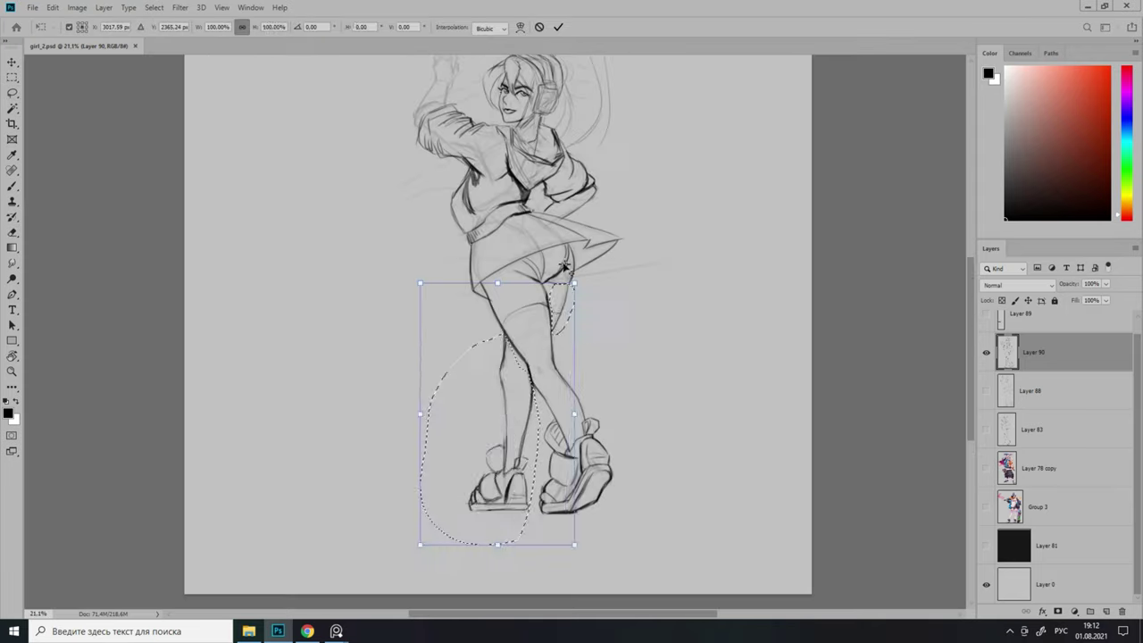
{"action": "left_click_drag", "start_coordinate": [500, 495], "coordinate": [485, 511]}
{"action": "key", "text": "Return"}
{"action": "key", "text": "b"}
{"action": "scroll", "coordinate": [536, 357], "scroll_direction": "up", "scroll_amount": 2}
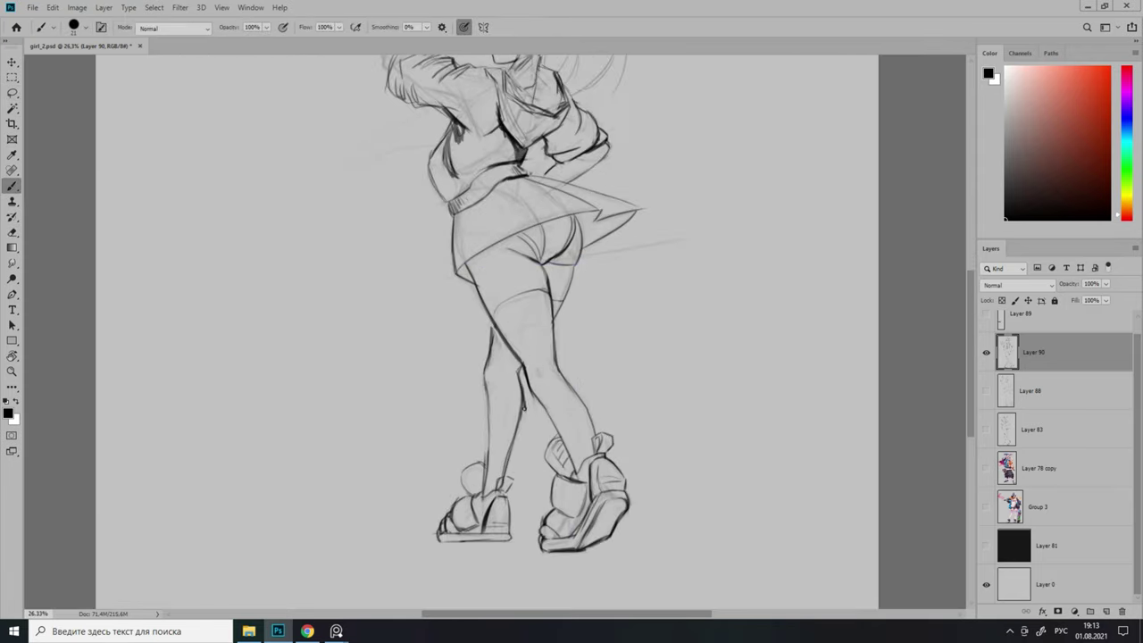
Select the front leg with its shoe and stretch it slightly downward to lengthen it.
{"action": "scroll", "coordinate": [500, 402], "scroll_direction": "down", "scroll_amount": 2}
{"action": "scroll", "coordinate": [500, 402], "scroll_direction": "up", "scroll_amount": 1}
{"action": "key", "text": "l"}
{"action": "left_click_drag", "start_coordinate": [579, 350], "coordinate": [486, 431]}
{"action": "left_click_drag", "start_coordinate": [479, 472], "coordinate": [479, 464]}
{"action": "key", "text": "ctrl+t"}
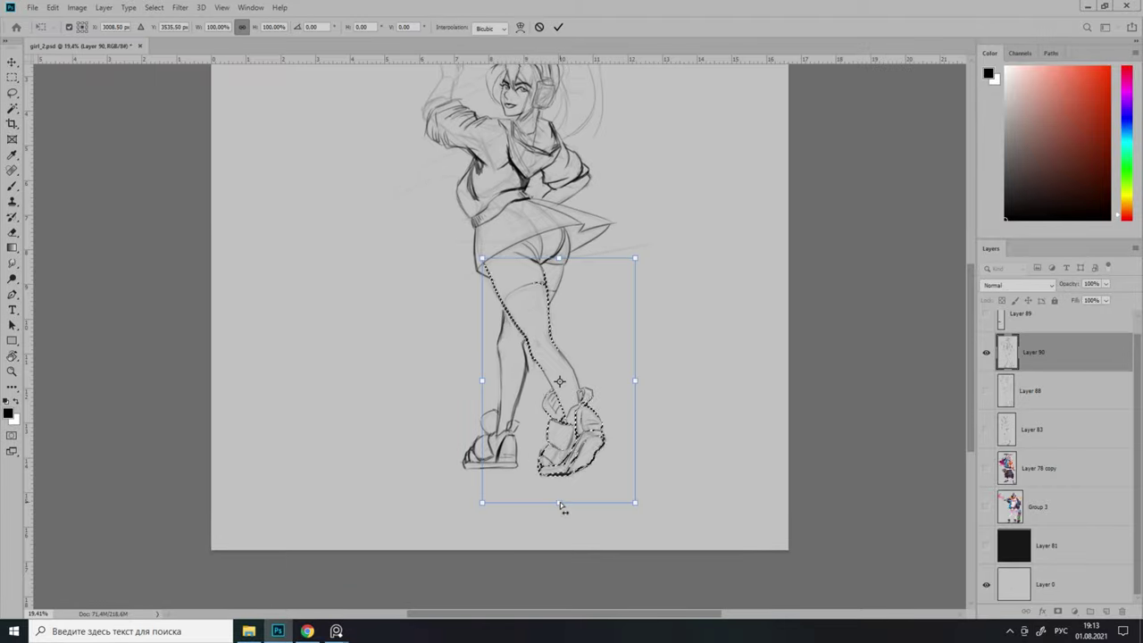
{"action": "left_click_drag", "start_coordinate": [560, 501], "coordinate": [560, 514]}
{"action": "scroll", "coordinate": [560, 502], "scroll_direction": "down", "scroll_amount": 2}
{"action": "key", "text": "Return"}
{"action": "key", "text": "b"}
{"action": "scroll", "coordinate": [536, 357], "scroll_direction": "up", "scroll_amount": 2}
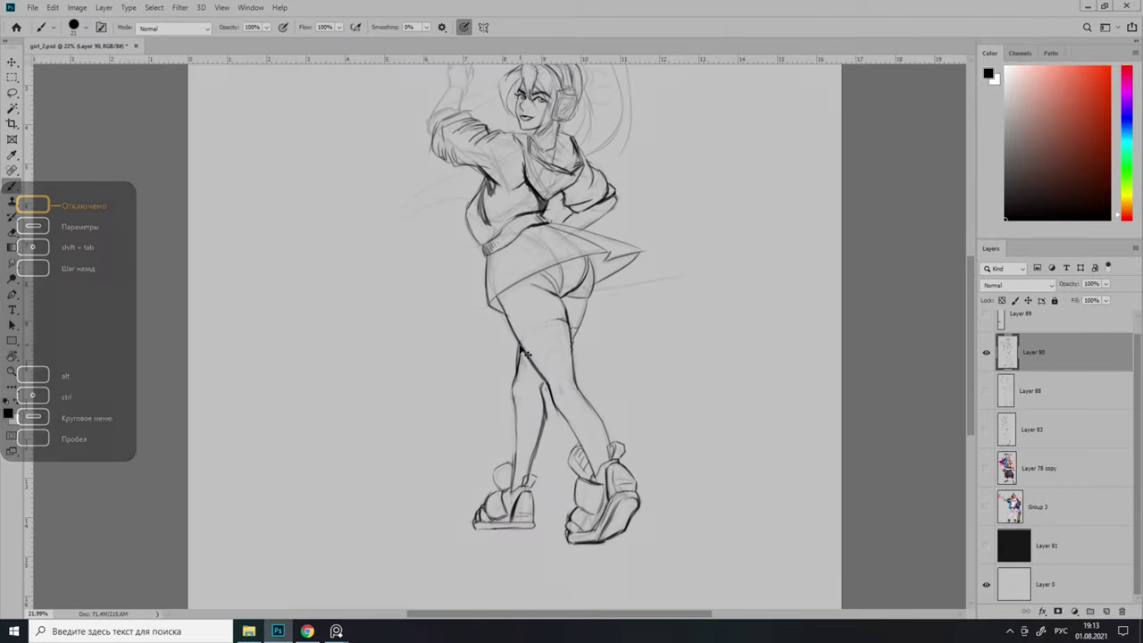
Clean up the lines on the adjusted legs and redraw the stocking tops with darker bands.
{"action": "scroll", "coordinate": [515, 366], "scroll_direction": "up", "scroll_amount": 2}
{"action": "key", "text": "e"}
{"action": "scroll", "coordinate": [607, 309], "scroll_direction": "up", "scroll_amount": 5}
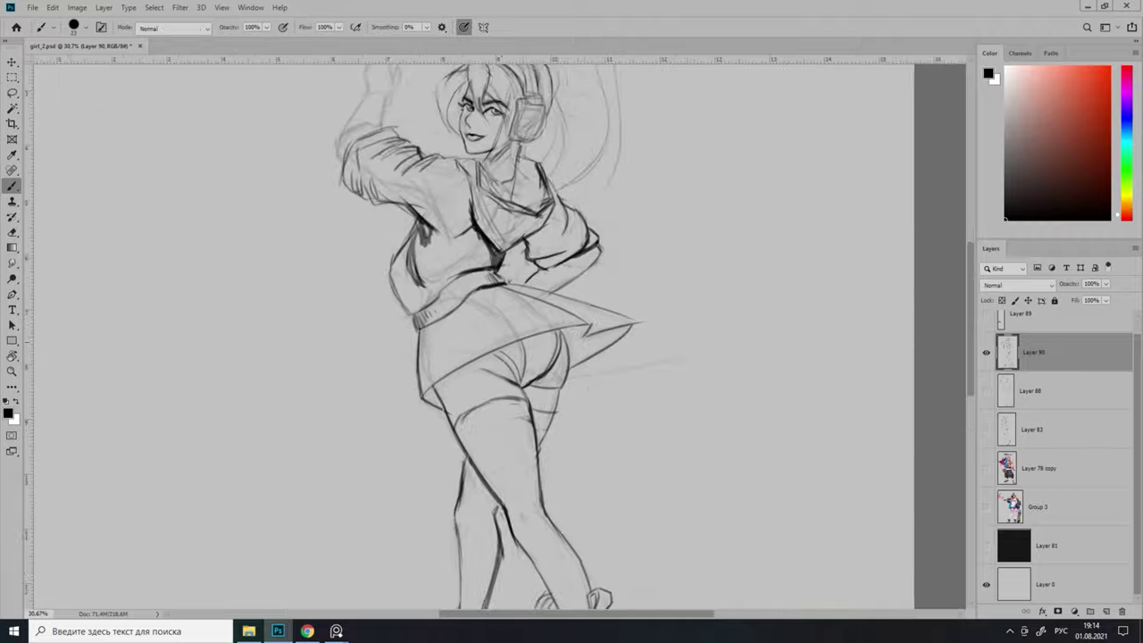
{"action": "key", "text": "b"}
Draw the raised forearm and hand with curled fingers, an extended index finger and a thumb.
{"action": "scroll", "coordinate": [374, 308], "scroll_direction": "up", "scroll_amount": 2}
{"action": "scroll", "coordinate": [376, 343], "scroll_direction": "up", "scroll_amount": 2}
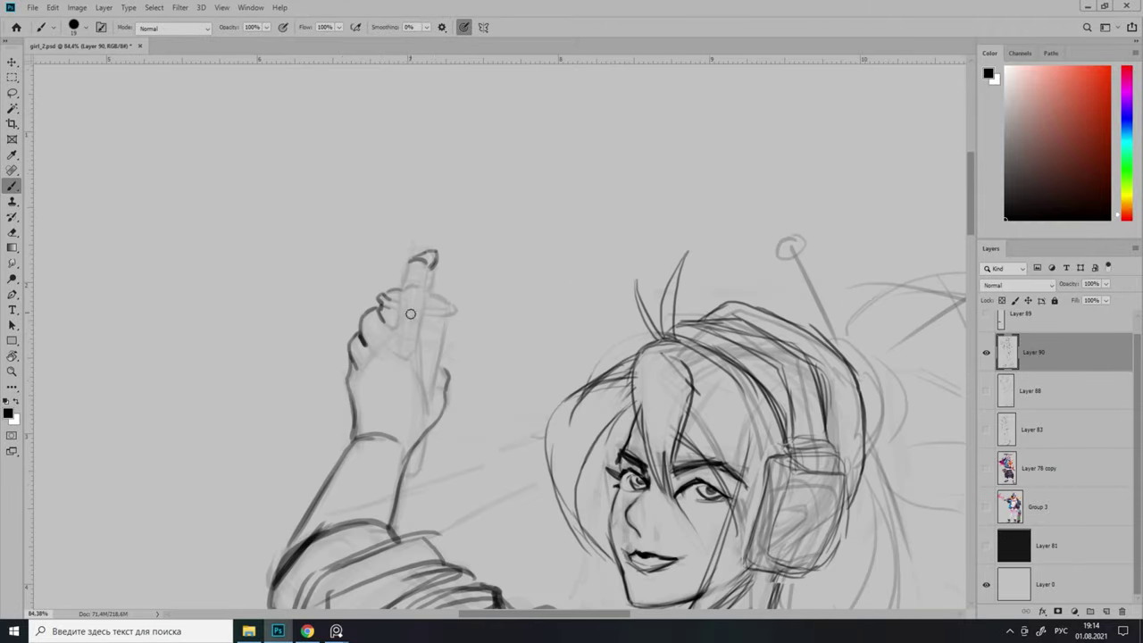
{"action": "scroll", "coordinate": [395, 339], "scroll_direction": "down", "scroll_amount": 1}
{"action": "left_click_drag", "start_coordinate": [427, 269], "coordinate": [419, 343]}
{"action": "scroll", "coordinate": [417, 378], "scroll_direction": "up", "scroll_amount": 2}
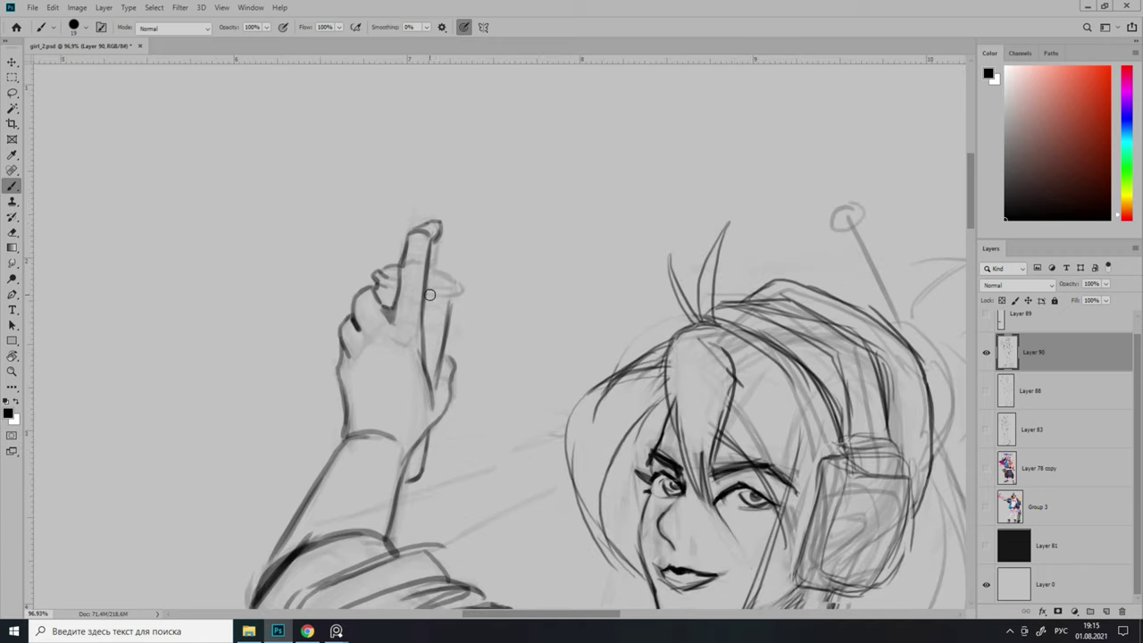
{"action": "scroll", "coordinate": [451, 289], "scroll_direction": "down", "scroll_amount": 3}
Draw the hair tie behind the headphones and a large curved ponytail with flowing strands.
{"action": "scroll", "coordinate": [612, 204], "scroll_direction": "up", "scroll_amount": 1}
{"action": "scroll", "coordinate": [544, 260], "scroll_direction": "down", "scroll_amount": 2}
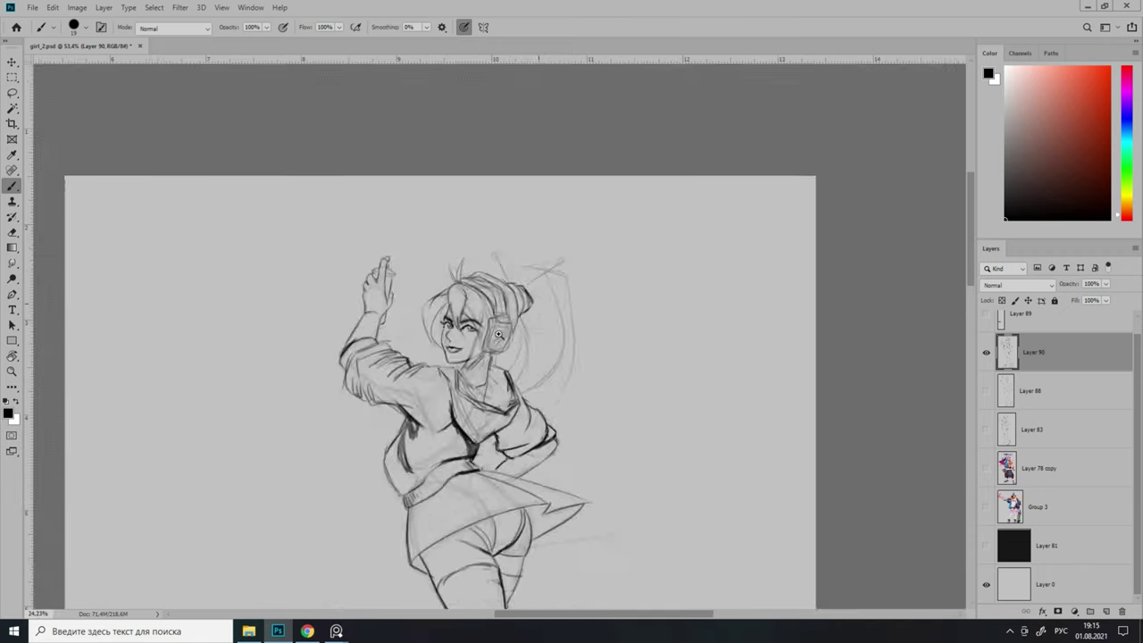
{"action": "scroll", "coordinate": [548, 236], "scroll_direction": "up", "scroll_amount": 1}
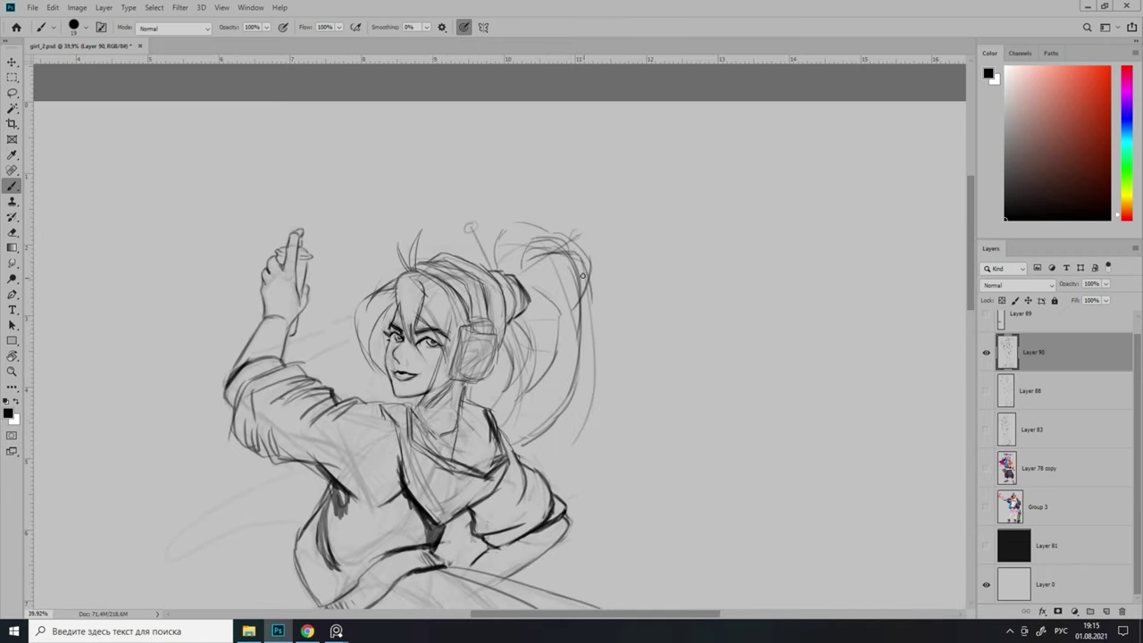
{"action": "scroll", "coordinate": [514, 437], "scroll_direction": "up", "scroll_amount": 1}
{"action": "scroll", "coordinate": [572, 340], "scroll_direction": "down", "scroll_amount": 3}
Select the ponytail and enlarge it so it swings farther out from the head.
{"action": "key", "text": "l"}
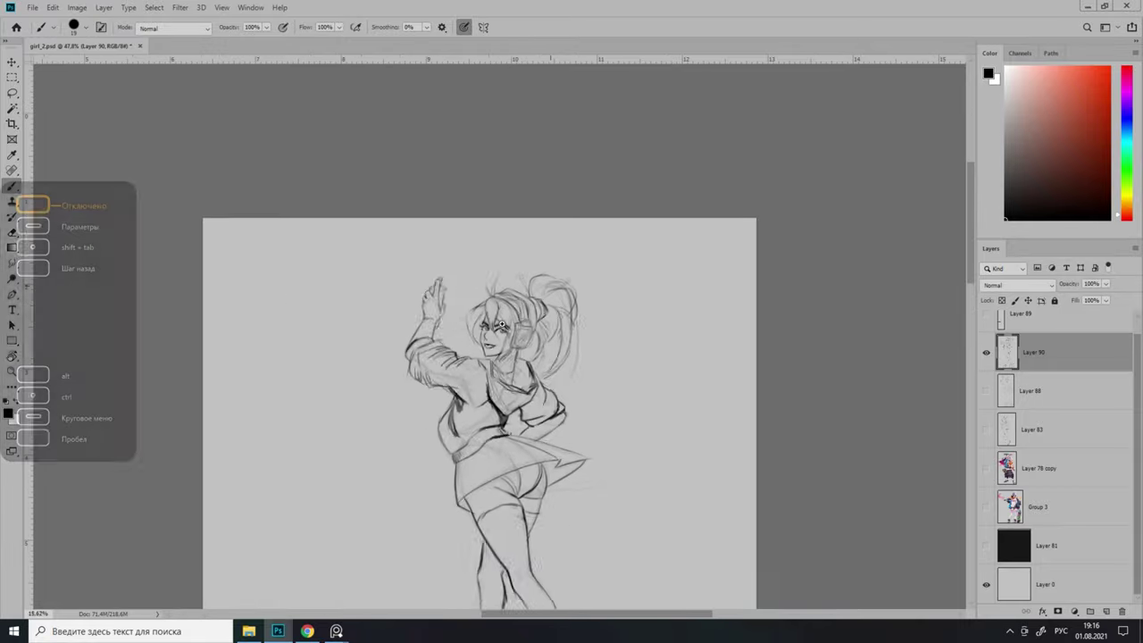
{"action": "scroll", "coordinate": [622, 250], "scroll_direction": "up", "scroll_amount": 1}
{"action": "key", "text": "ctrl+t"}
{"action": "mouse_move", "coordinate": [702, 248]}
{"action": "left_mouse_down"}
{"action": "mouse_move", "coordinate": [617, 258]}
{"action": "mouse_move", "coordinate": [653, 179]}
{"action": "left_mouse_up"}
{"action": "key", "text": "Return"}
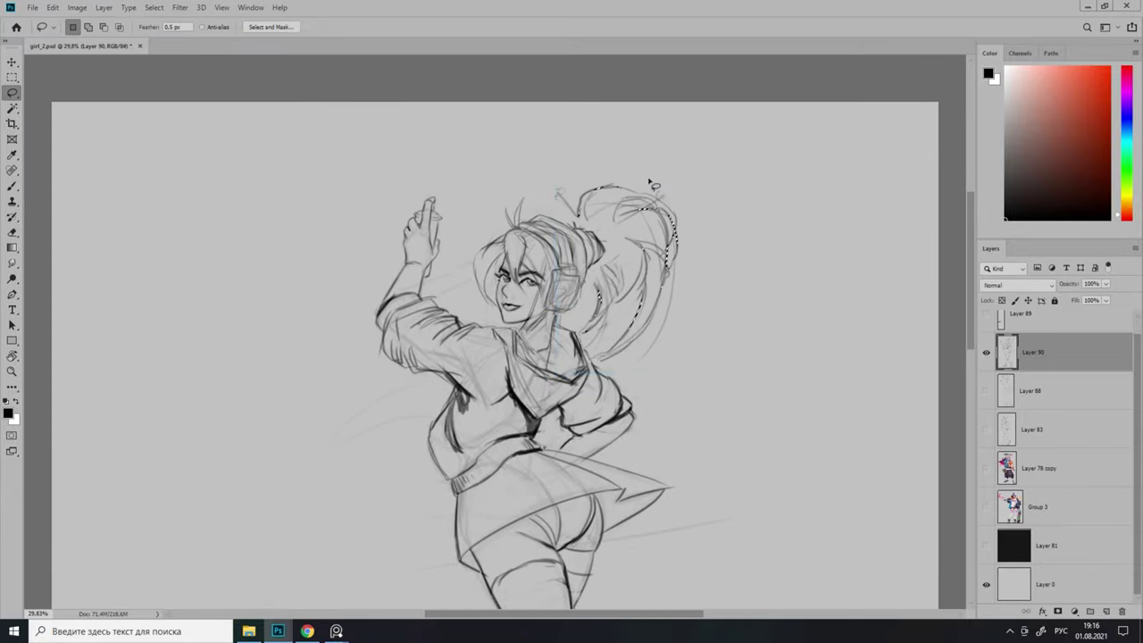
{"action": "scroll", "coordinate": [653, 178], "scroll_direction": "down", "scroll_amount": 3}
{"action": "key", "text": "b"}
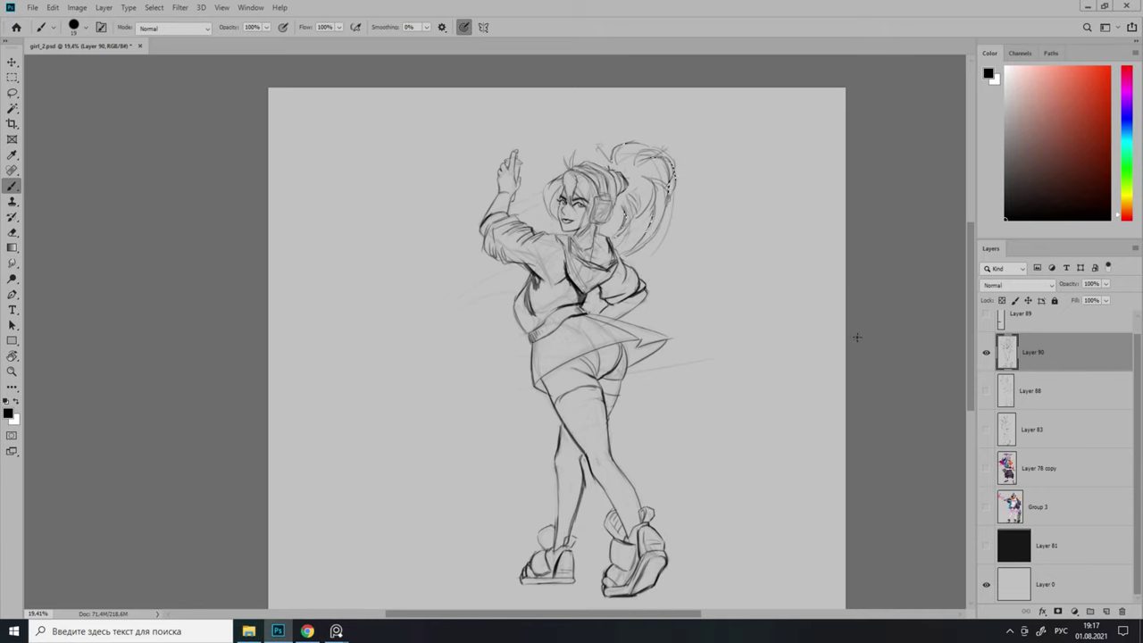
Add a new layer above the faded sketch and ink the lower edge of the jacket's waistband with a thin brush.
{"action": "scroll", "coordinate": [548, 357], "scroll_direction": "up", "scroll_amount": 3}
{"action": "scroll", "coordinate": [571, 357], "scroll_direction": "down", "scroll_amount": 2}
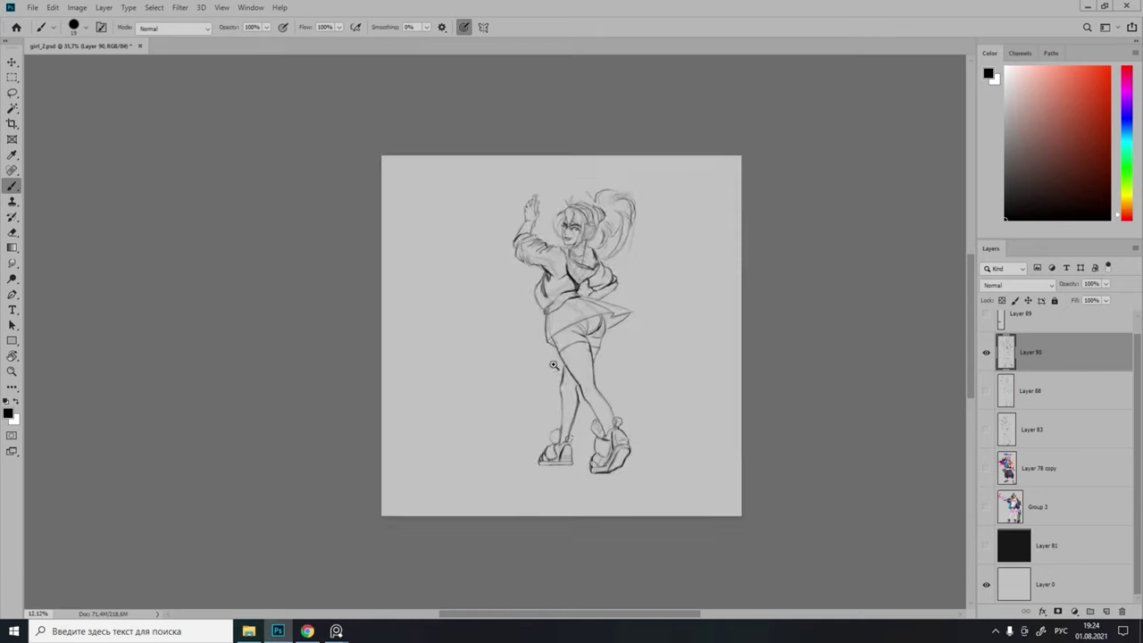
{"action": "scroll", "coordinate": [655, 414], "scroll_direction": "up", "scroll_amount": 1}
{"action": "scroll", "coordinate": [631, 300], "scroll_direction": "up", "scroll_amount": 3}
{"action": "right_click", "coordinate": [596, 311]}
{"action": "key", "text": "Escape"}
{"action": "scroll", "coordinate": [366, 406], "scroll_direction": "up", "scroll_amount": 1}
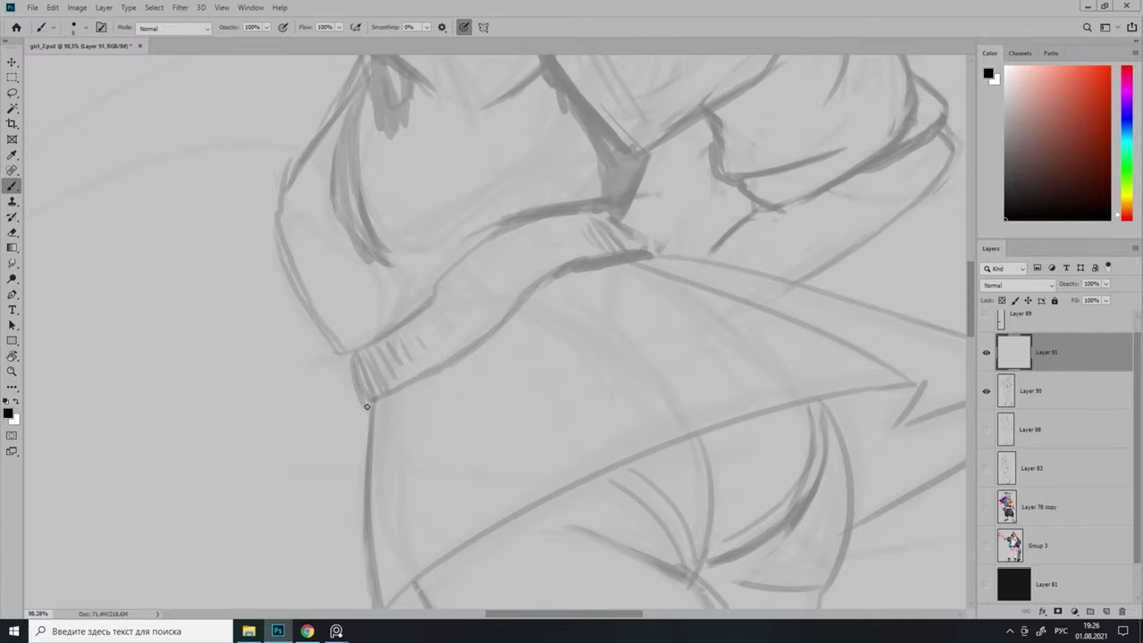
{"action": "left_click_drag", "start_coordinate": [564, 270], "coordinate": [694, 258]}
{"action": "left_click_drag", "start_coordinate": [779, 267], "coordinate": [538, 264]}
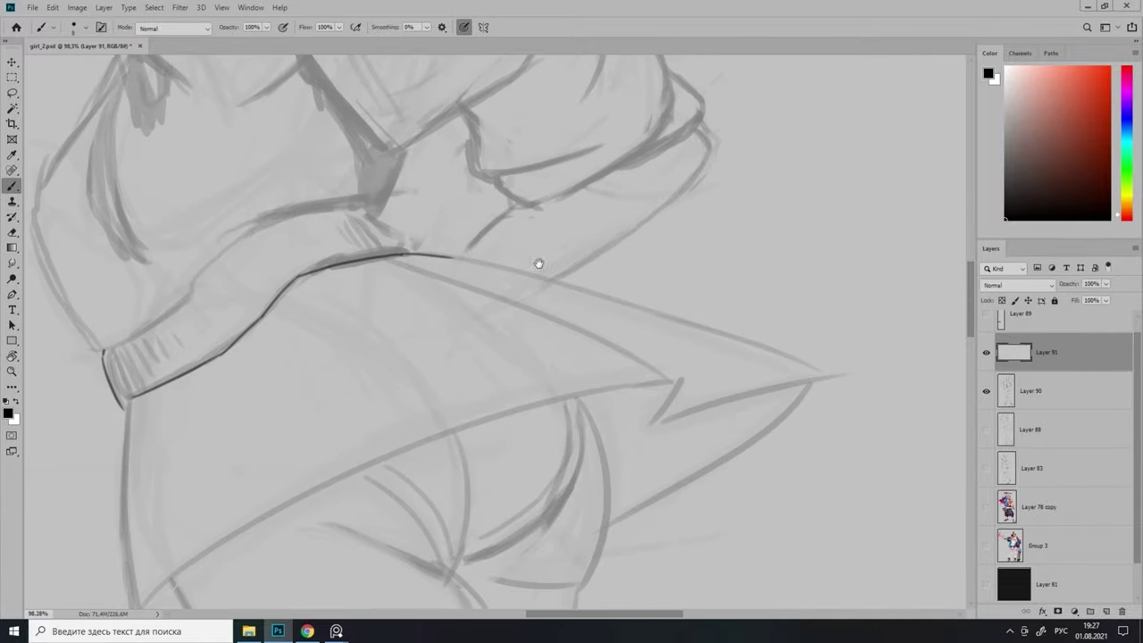
Ink the skirt's top edge out to its flared tip and the pointed end of the waistband.
{"action": "left_click_drag", "start_coordinate": [613, 298], "coordinate": [799, 361]}
{"action": "scroll", "coordinate": [515, 256], "scroll_direction": "up", "scroll_amount": 2}
{"action": "left_click_drag", "start_coordinate": [367, 210], "coordinate": [413, 252]}
{"action": "mouse_move", "coordinate": [483, 290]}
{"action": "left_mouse_down"}
{"action": "mouse_move", "coordinate": [688, 245]}
{"action": "mouse_move", "coordinate": [767, 244]}
{"action": "left_mouse_up"}
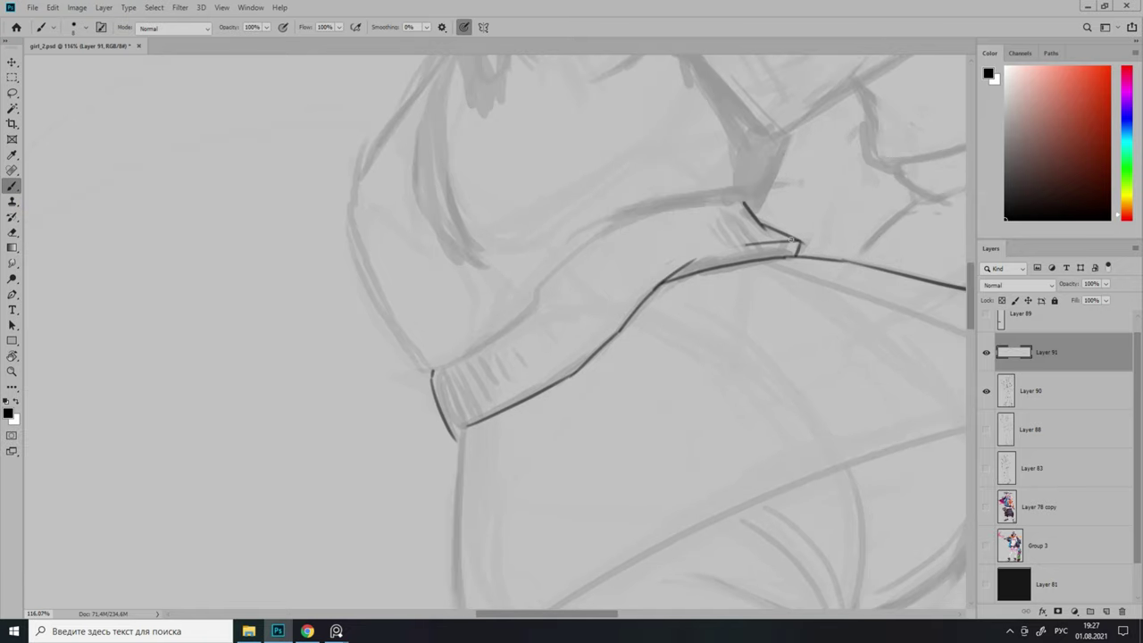
Ink the skirt's side edge, its long curved hem and the small turned-under edge below the hip.
{"action": "left_click_drag", "start_coordinate": [465, 429], "coordinate": [504, 265]}
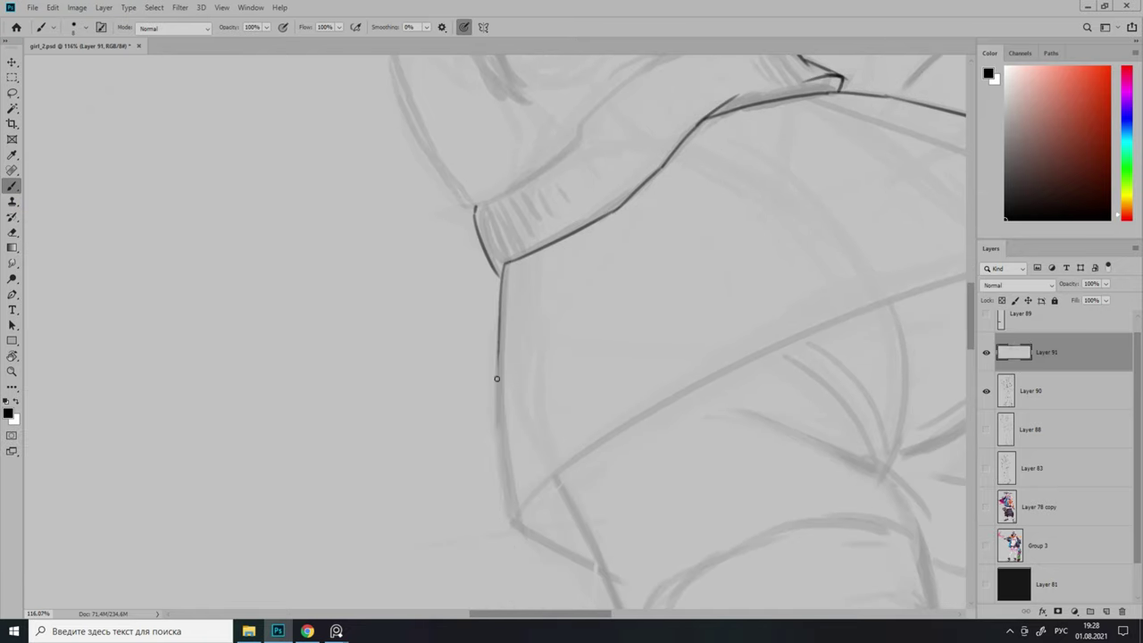
{"action": "left_click_drag", "start_coordinate": [496, 379], "coordinate": [424, 240]}
{"action": "left_click_drag", "start_coordinate": [424, 241], "coordinate": [437, 386]}
{"action": "left_click_drag", "start_coordinate": [499, 358], "coordinate": [471, 400]}
{"action": "mouse_move", "coordinate": [409, 429]}
{"action": "left_mouse_down"}
{"action": "mouse_move", "coordinate": [726, 230]}
{"action": "mouse_move", "coordinate": [390, 343]}
{"action": "left_mouse_up"}
{"action": "left_click_drag", "start_coordinate": [390, 342], "coordinate": [721, 267]}
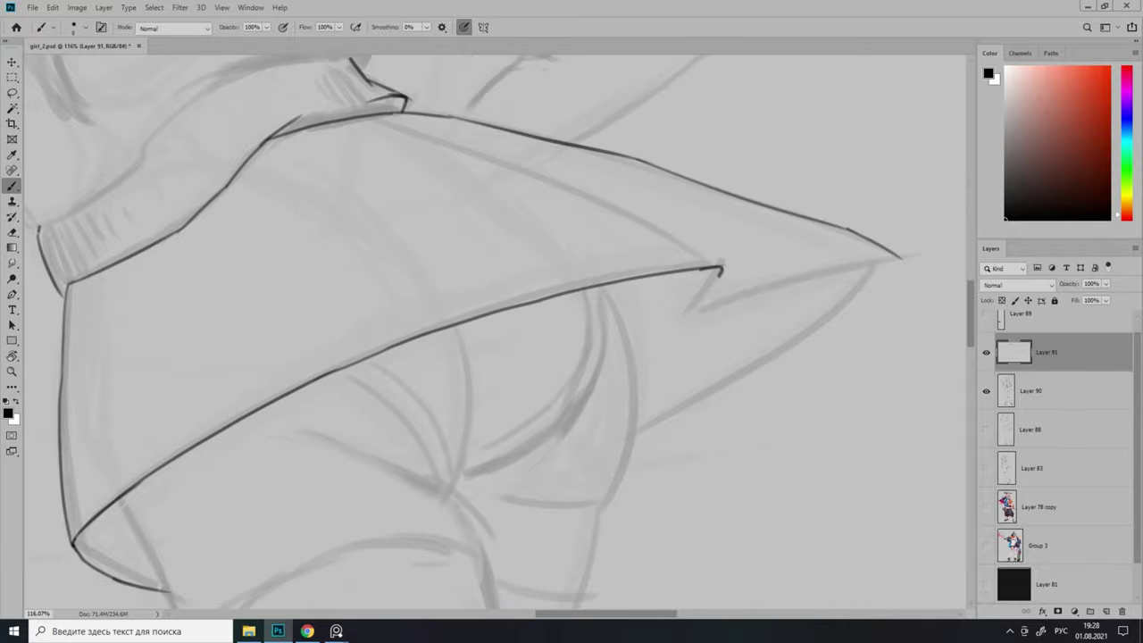
Ink the folded corner and the far edge of the skirt's flared side.
{"action": "scroll", "coordinate": [689, 399], "scroll_direction": "down", "scroll_amount": 2}
{"action": "left_click_drag", "start_coordinate": [706, 340], "coordinate": [497, 256]}
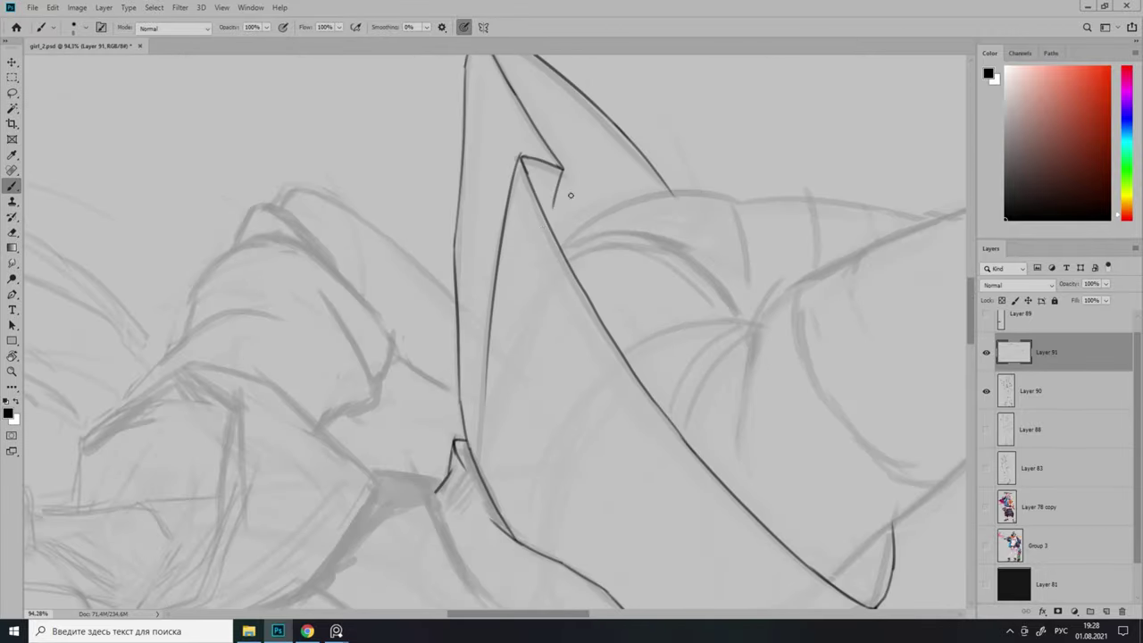
{"action": "left_click_drag", "start_coordinate": [571, 194], "coordinate": [673, 309]}
Ink the waistband's upper edge and the jacket's fold lines above it and along the side.
{"action": "scroll", "coordinate": [377, 445], "scroll_direction": "up", "scroll_amount": 2}
{"action": "left_click_drag", "start_coordinate": [513, 350], "coordinate": [723, 256]}
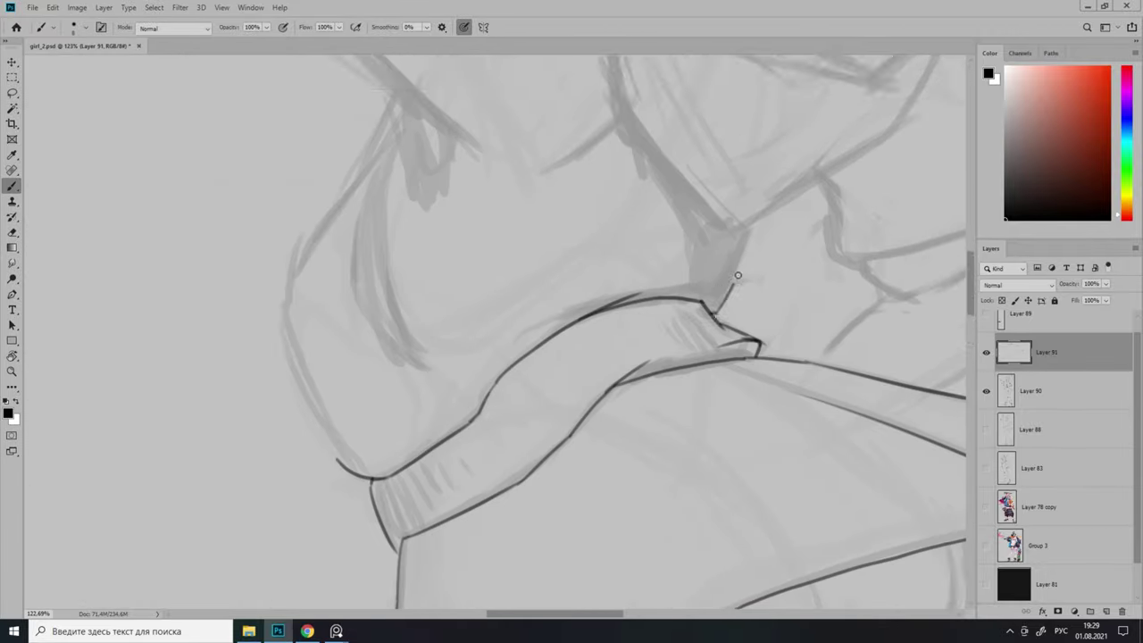
{"action": "scroll", "coordinate": [625, 312], "scroll_direction": "down", "scroll_amount": 2}
{"action": "left_click_drag", "start_coordinate": [561, 372], "coordinate": [686, 247]}
{"action": "left_click_drag", "start_coordinate": [517, 202], "coordinate": [549, 221]}
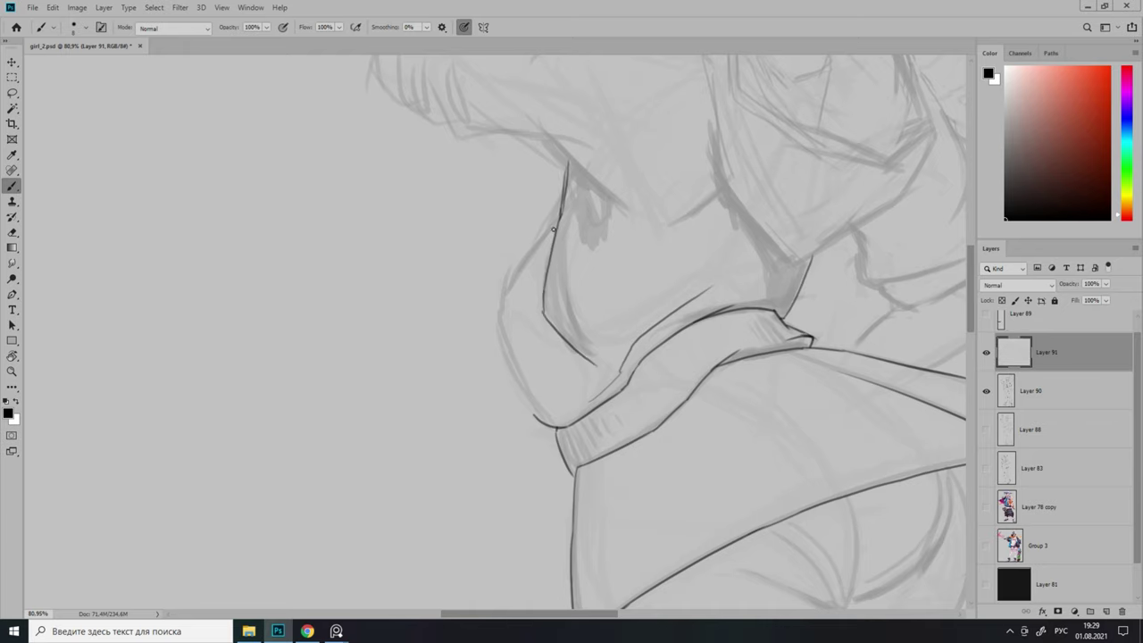
Ink the jacket's bulging outer side edge and a slanted pocket opening with a small zipper pull.
{"action": "scroll", "coordinate": [543, 354], "scroll_direction": "up", "scroll_amount": 2}
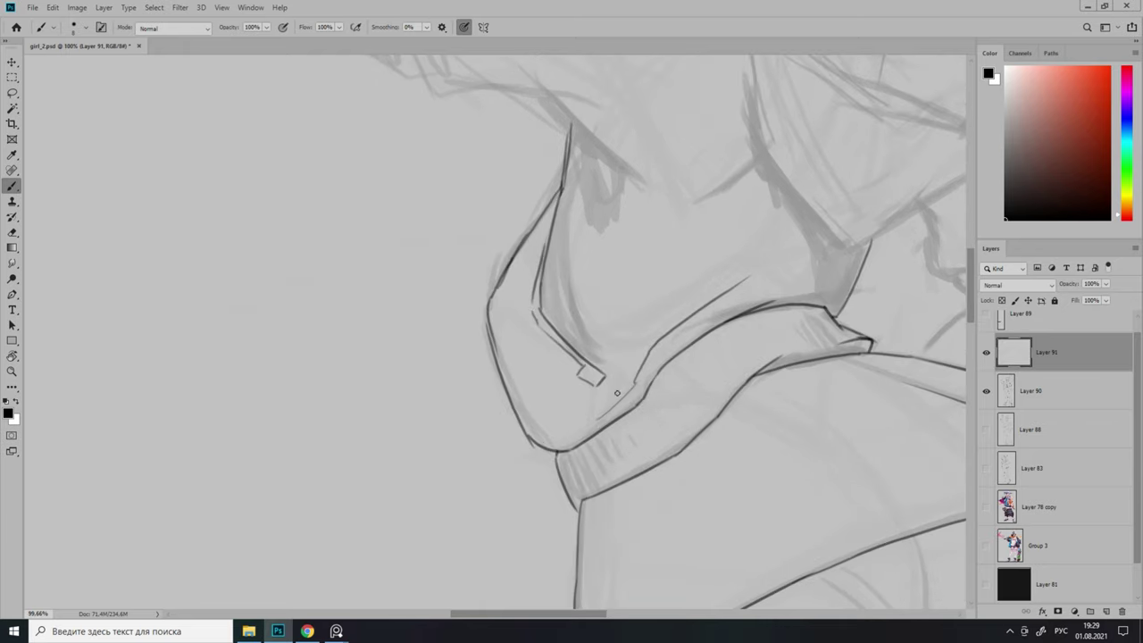
{"action": "right_click", "coordinate": [616, 393]}
{"action": "key", "text": "Escape"}
{"action": "scroll", "coordinate": [558, 406], "scroll_direction": "down", "scroll_amount": 3}
{"action": "scroll", "coordinate": [559, 358], "scroll_direction": "up", "scroll_amount": 3}
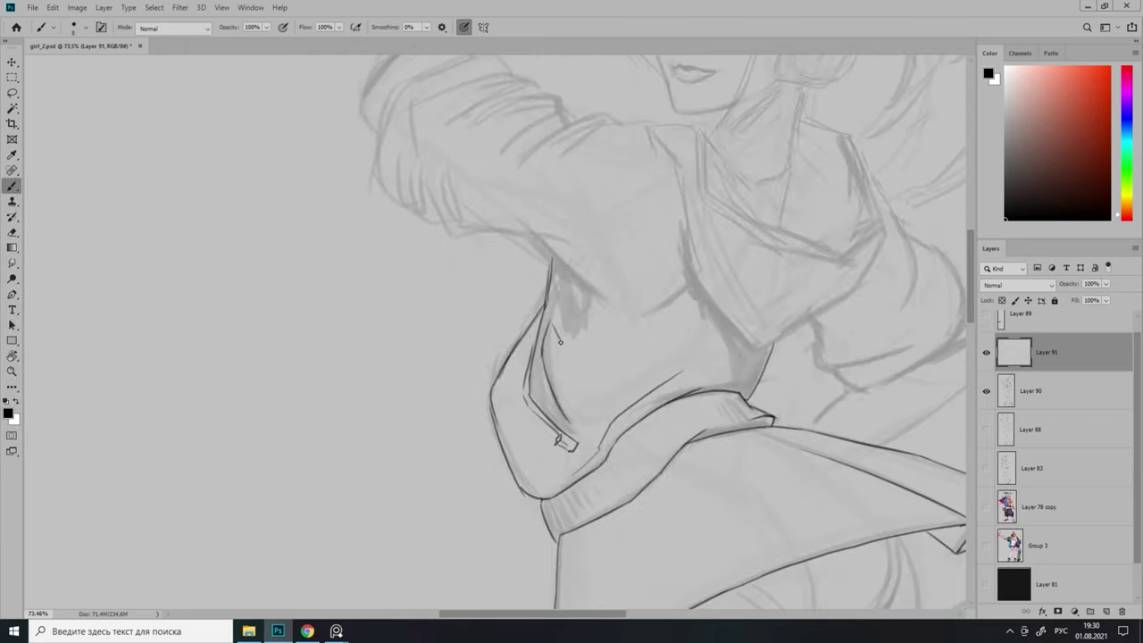
Ink the underarm fold, the crease beside the pocket and a dashed seam down the jacket's side.
{"action": "scroll", "coordinate": [560, 340], "scroll_direction": "up", "scroll_amount": 2}
{"action": "scroll", "coordinate": [589, 375], "scroll_direction": "up", "scroll_amount": 1}
{"action": "mouse_move", "coordinate": [616, 320]}
{"action": "left_mouse_down"}
{"action": "mouse_move", "coordinate": [589, 375]}
{"action": "mouse_move", "coordinate": [648, 417]}
{"action": "left_mouse_up"}
{"action": "scroll", "coordinate": [625, 375], "scroll_direction": "up", "scroll_amount": 2}
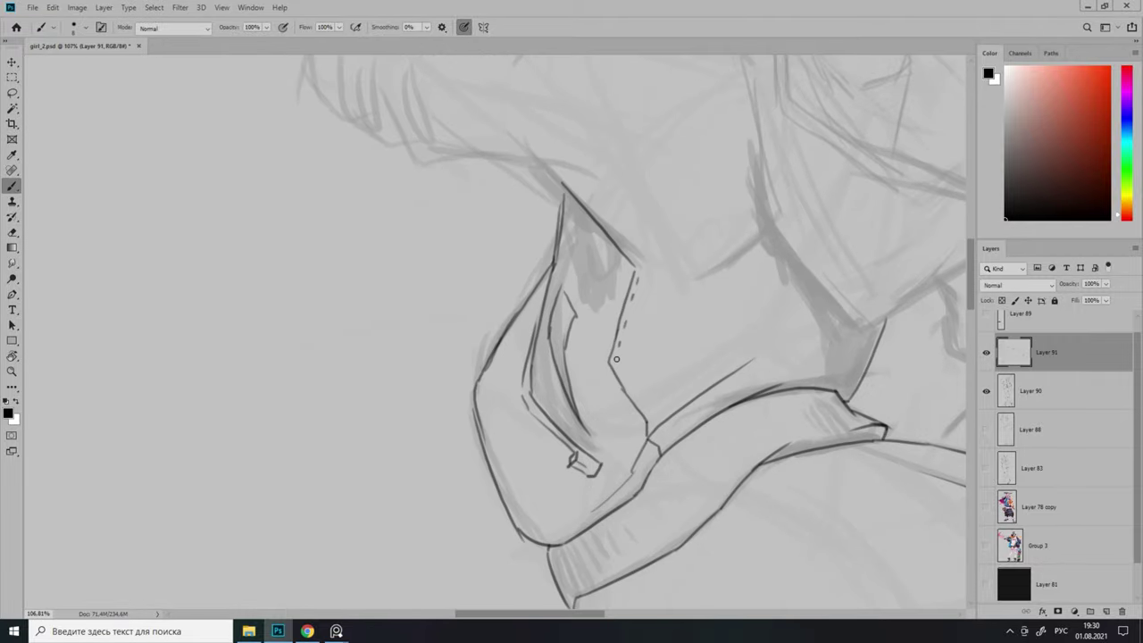
Ink the raised arm's shoulder line and the large pointed outline of the jacket's collar.
{"action": "scroll", "coordinate": [625, 379], "scroll_direction": "down", "scroll_amount": 2}
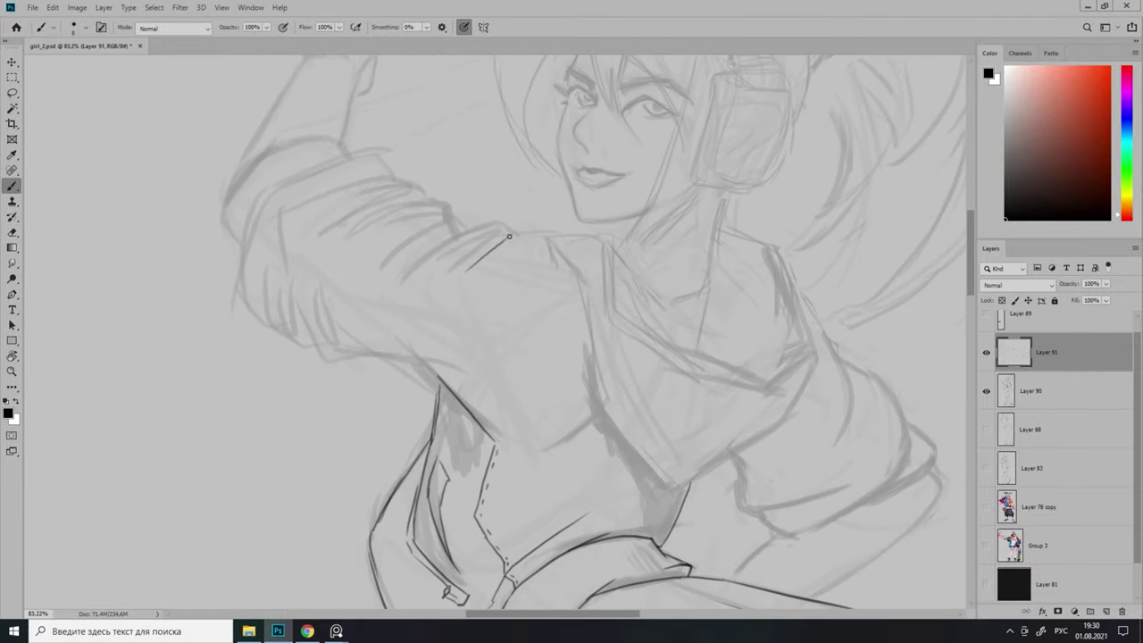
{"action": "left_click_drag", "start_coordinate": [509, 236], "coordinate": [585, 406]}
{"action": "left_click_drag", "start_coordinate": [611, 408], "coordinate": [577, 332]}
{"action": "left_click_drag", "start_coordinate": [624, 411], "coordinate": [739, 348]}
{"action": "scroll", "coordinate": [739, 348], "scroll_direction": "down", "scroll_amount": 2}
{"action": "scroll", "coordinate": [658, 382], "scroll_direction": "up", "scroll_amount": 3}
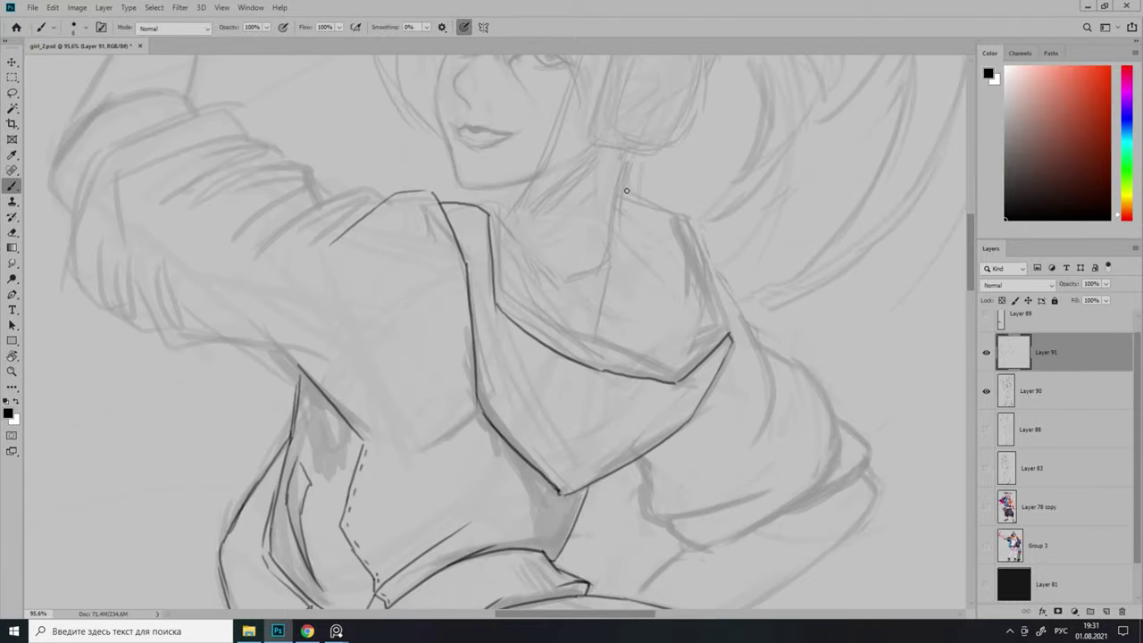
Ink the collar's inner rim as a double line around the neck opening.
{"action": "scroll", "coordinate": [626, 190], "scroll_direction": "up", "scroll_amount": 1}
{"action": "left_click_drag", "start_coordinate": [474, 215], "coordinate": [504, 223]}
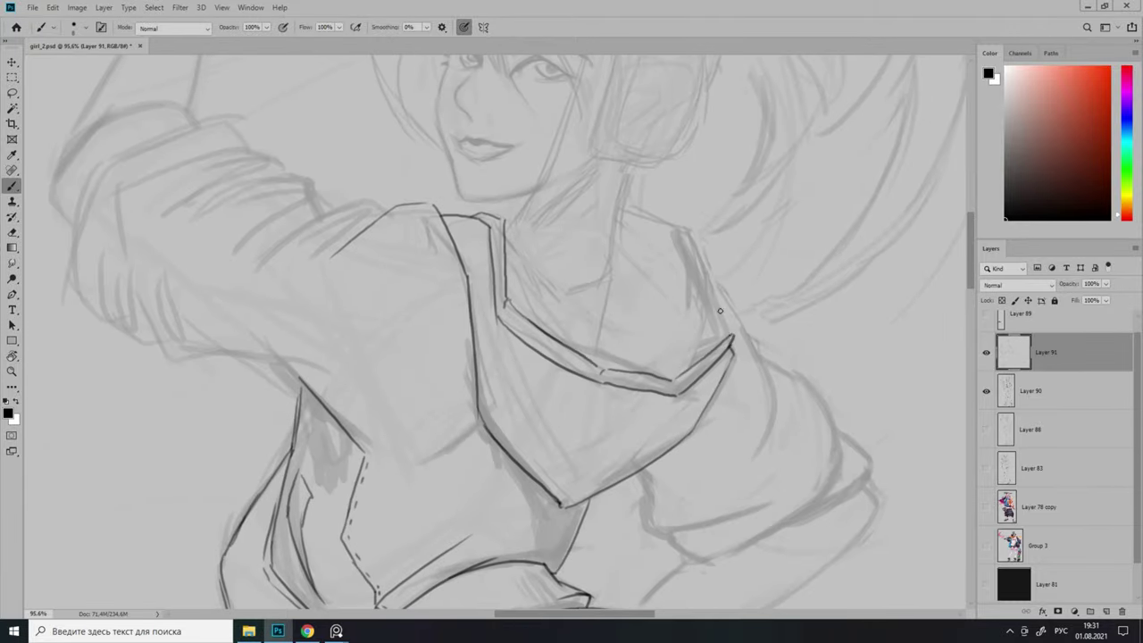
{"action": "scroll", "coordinate": [715, 228], "scroll_direction": "up", "scroll_amount": 2}
{"action": "scroll", "coordinate": [718, 250], "scroll_direction": "down", "scroll_amount": 2}
{"action": "scroll", "coordinate": [710, 321], "scroll_direction": "up", "scroll_amount": 2}
Ink a dashed seam across the collar and short ribbing lines along both ends of the waistband.
{"action": "left_click_drag", "start_coordinate": [693, 350], "coordinate": [631, 413]}
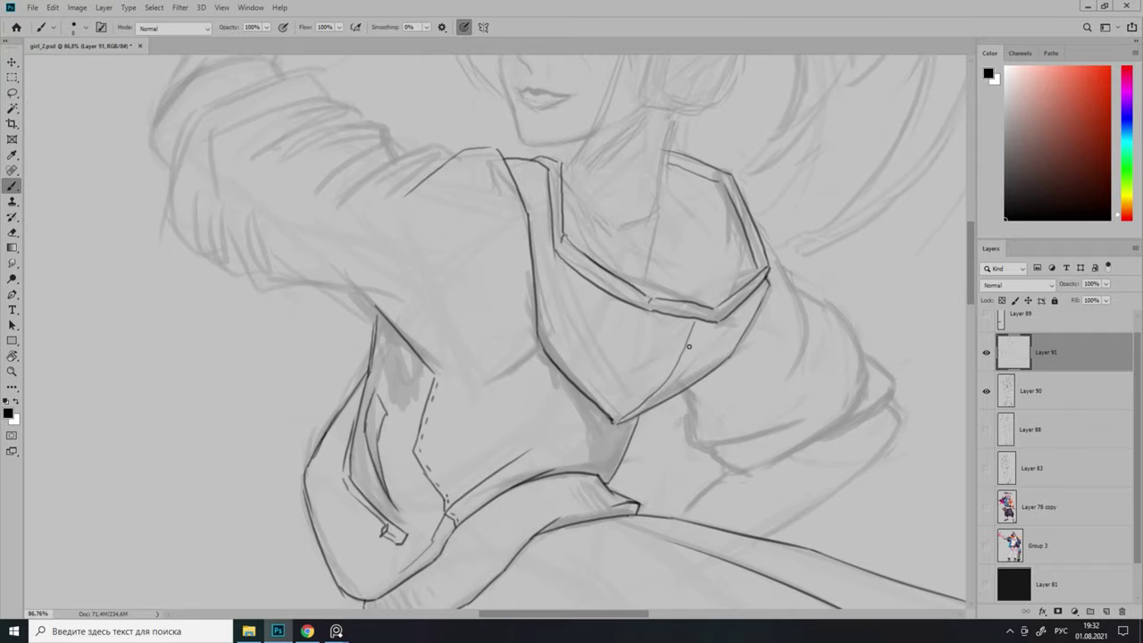
{"action": "scroll", "coordinate": [693, 351], "scroll_direction": "down", "scroll_amount": 5}
{"action": "scroll", "coordinate": [450, 405], "scroll_direction": "up", "scroll_amount": 1}
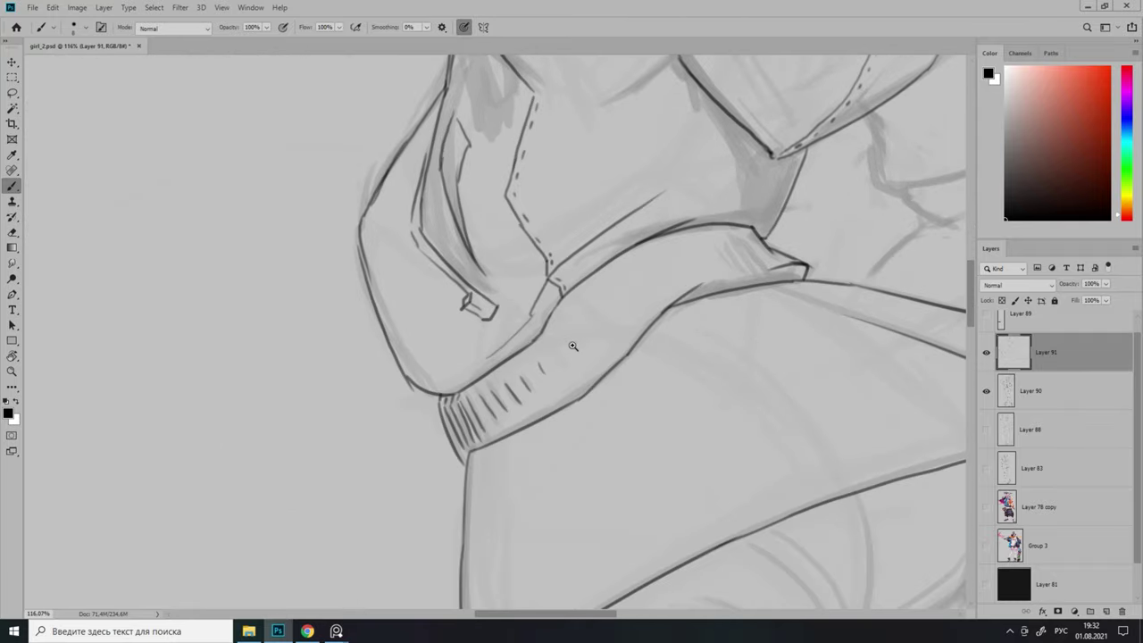
{"action": "scroll", "coordinate": [572, 345], "scroll_direction": "down", "scroll_amount": 5}
{"action": "scroll", "coordinate": [624, 369], "scroll_direction": "up", "scroll_amount": 1}
Ink the wide cuff of the lowered sleeve and the bent forearm emerging from it.
{"action": "left_click_drag", "start_coordinate": [604, 316], "coordinate": [624, 369]}
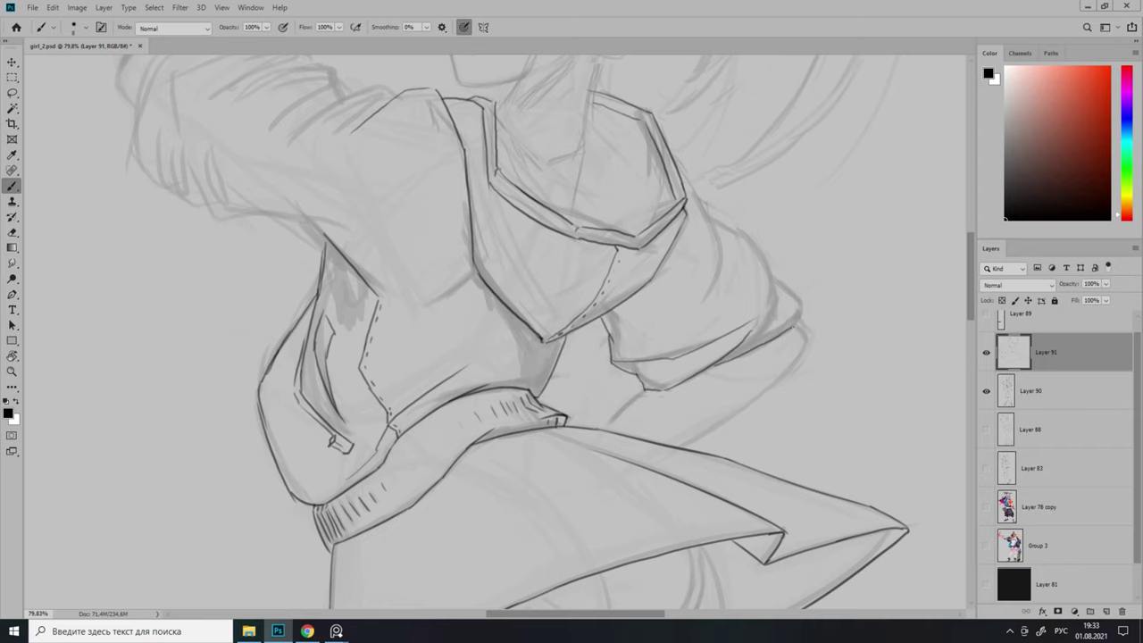
{"action": "scroll", "coordinate": [714, 370], "scroll_direction": "down", "scroll_amount": 4}
{"action": "scroll", "coordinate": [661, 285], "scroll_direction": "up", "scroll_amount": 2}
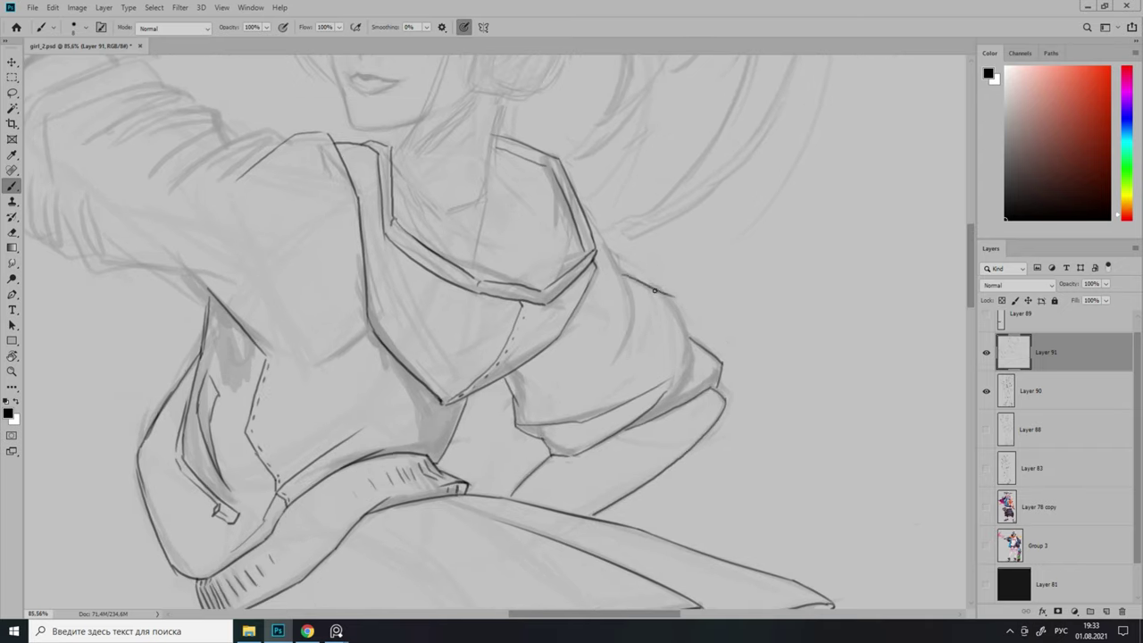
Ink the lowered sleeve's outer contour from the shoulder, its curved folds and a dashed seam down to the cuff.
{"action": "scroll", "coordinate": [647, 393], "scroll_direction": "down", "scroll_amount": 2}
{"action": "scroll", "coordinate": [647, 393], "scroll_direction": "up", "scroll_amount": 4}
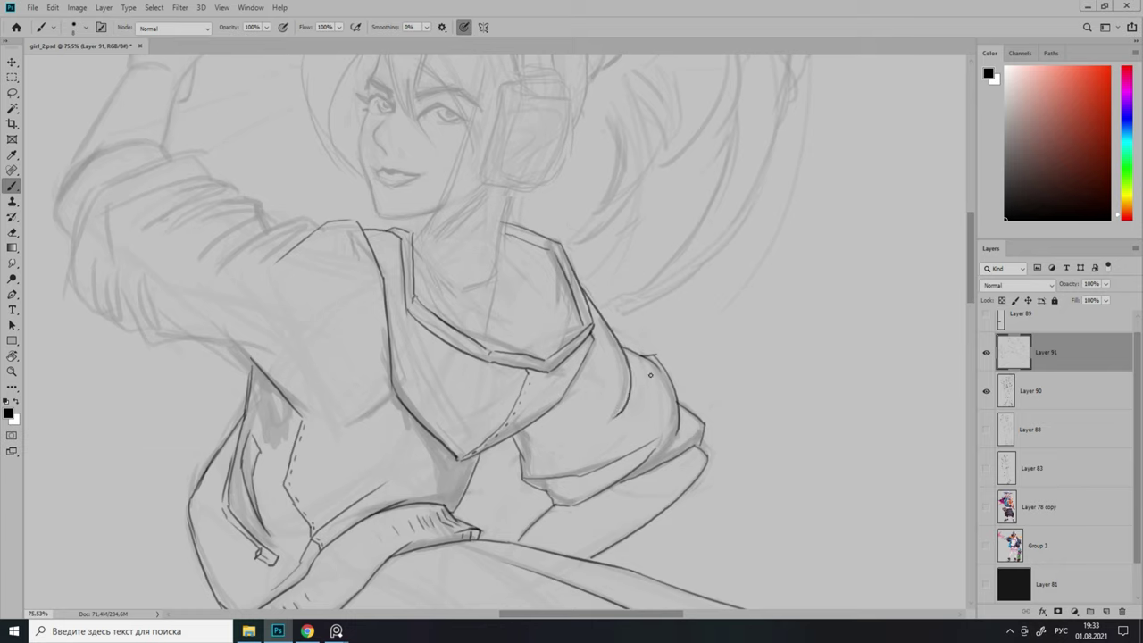
{"action": "scroll", "coordinate": [650, 375], "scroll_direction": "down", "scroll_amount": 4}
{"action": "scroll", "coordinate": [610, 405], "scroll_direction": "up", "scroll_amount": 2}
{"action": "scroll", "coordinate": [624, 427], "scroll_direction": "up", "scroll_amount": 2}
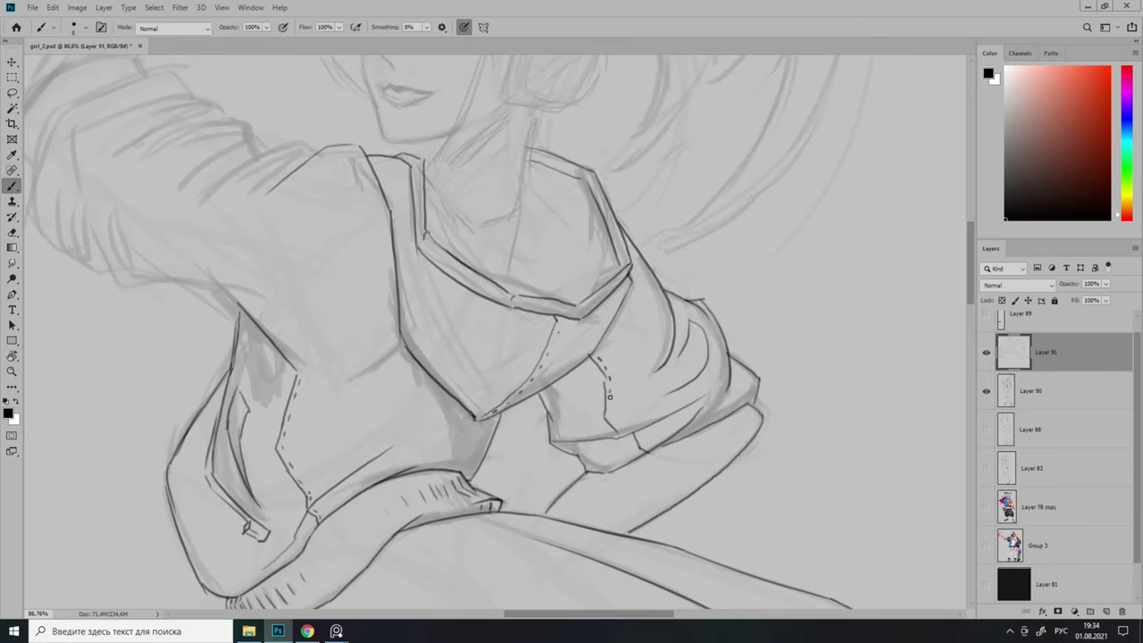
{"action": "scroll", "coordinate": [617, 420], "scroll_direction": "down", "scroll_amount": 3}
{"action": "scroll", "coordinate": [550, 412], "scroll_direction": "up", "scroll_amount": 3}
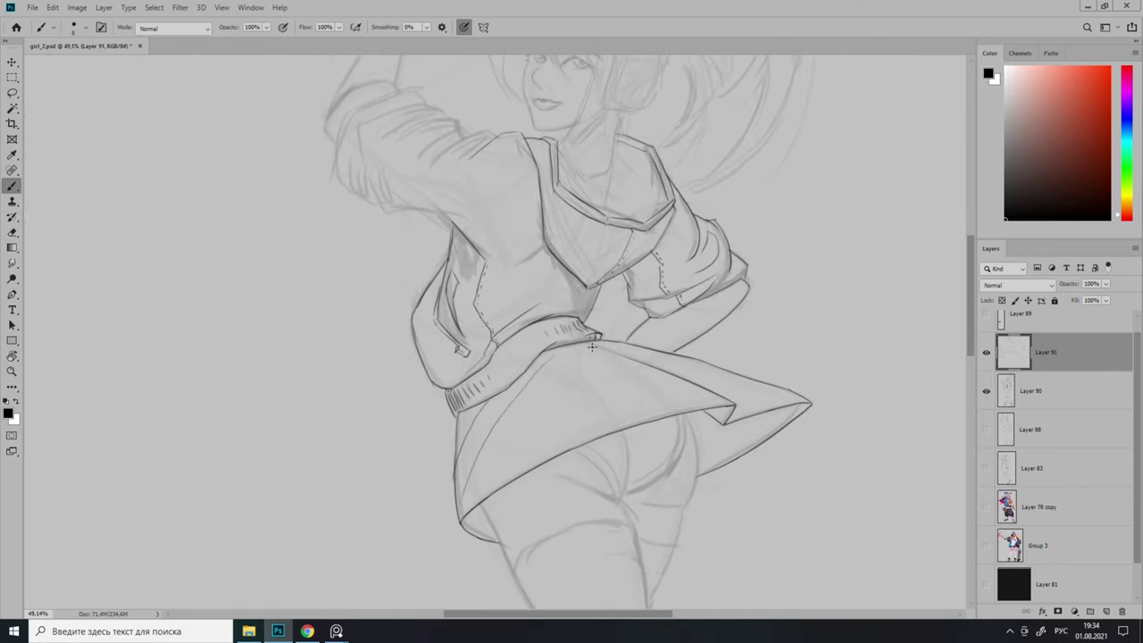
Ink the neck line and the shirt's neckline, filling a small dark shadow where the neck meets the collar.
{"action": "scroll", "coordinate": [591, 346], "scroll_direction": "down", "scroll_amount": 2}
{"action": "scroll", "coordinate": [615, 408], "scroll_direction": "up", "scroll_amount": 4}
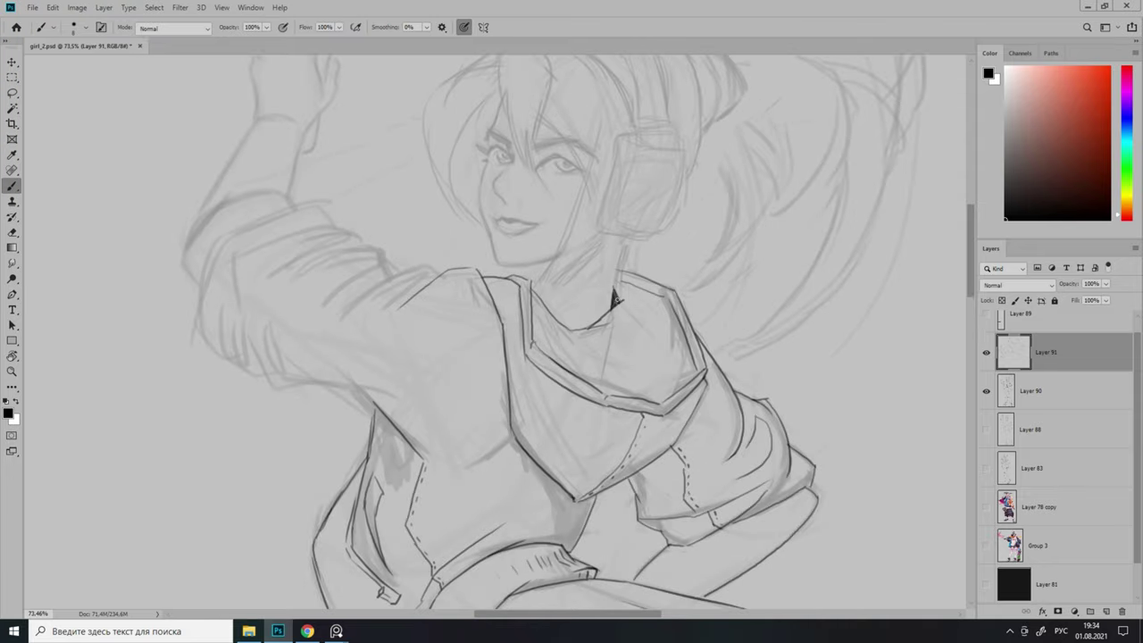
{"action": "scroll", "coordinate": [614, 299], "scroll_direction": "down", "scroll_amount": 3}
{"action": "scroll", "coordinate": [800, 312], "scroll_direction": "up", "scroll_amount": 3}
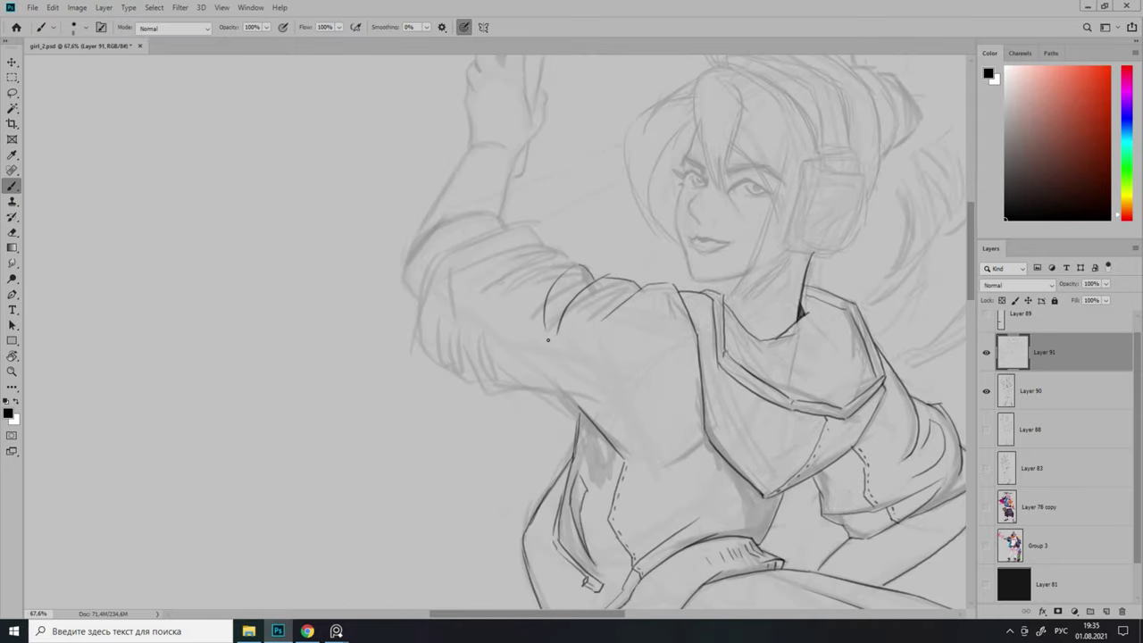
Ink the upper contour of the raised sleeve with its overlapping folds near the shoulder.
{"action": "scroll", "coordinate": [548, 339], "scroll_direction": "up", "scroll_amount": 1}
{"action": "left_click_drag", "start_coordinate": [500, 299], "coordinate": [550, 268]}
{"action": "left_click_drag", "start_coordinate": [464, 300], "coordinate": [514, 279]}
{"action": "scroll", "coordinate": [491, 295], "scroll_direction": "down", "scroll_amount": 3}
{"action": "scroll", "coordinate": [429, 339], "scroll_direction": "up", "scroll_amount": 3}
Ink the raised sleeve's elbow edge and its creased underside back to the underarm.
{"action": "mouse_move", "coordinate": [388, 315]}
{"action": "left_mouse_down"}
{"action": "mouse_move", "coordinate": [457, 363]}
{"action": "mouse_move", "coordinate": [561, 370]}
{"action": "left_mouse_up"}
{"action": "scroll", "coordinate": [583, 416], "scroll_direction": "down", "scroll_amount": 3}
{"action": "scroll", "coordinate": [503, 344], "scroll_direction": "up", "scroll_amount": 3}
{"action": "scroll", "coordinate": [459, 370], "scroll_direction": "down", "scroll_amount": 3}
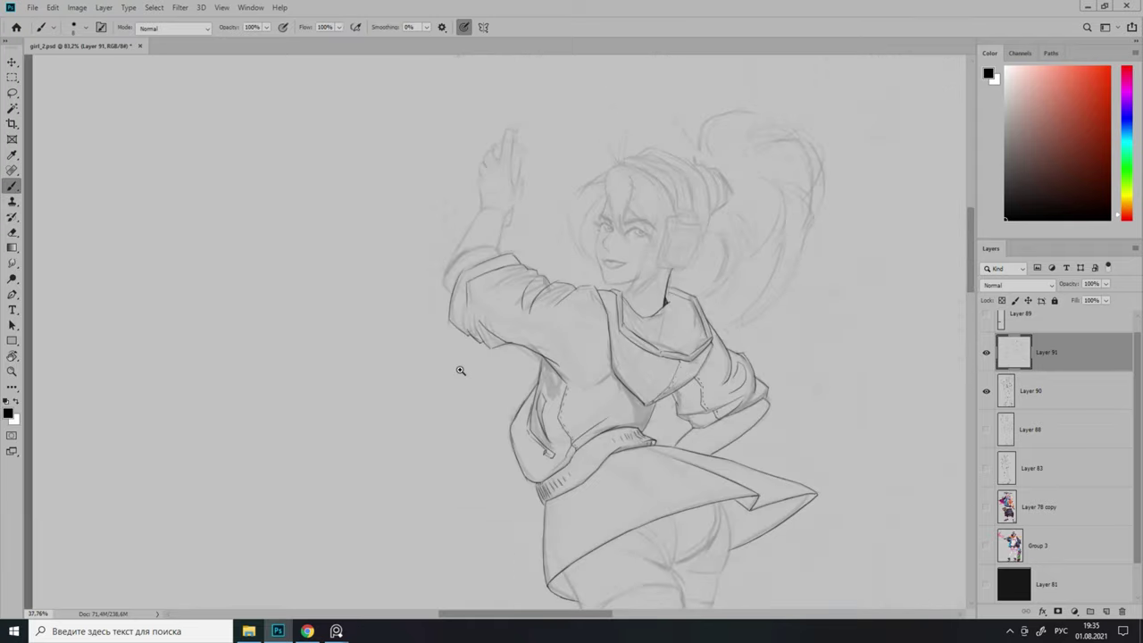
{"action": "scroll", "coordinate": [492, 402], "scroll_direction": "down", "scroll_amount": 2}
{"action": "scroll", "coordinate": [492, 403], "scroll_direction": "up", "scroll_amount": 5}
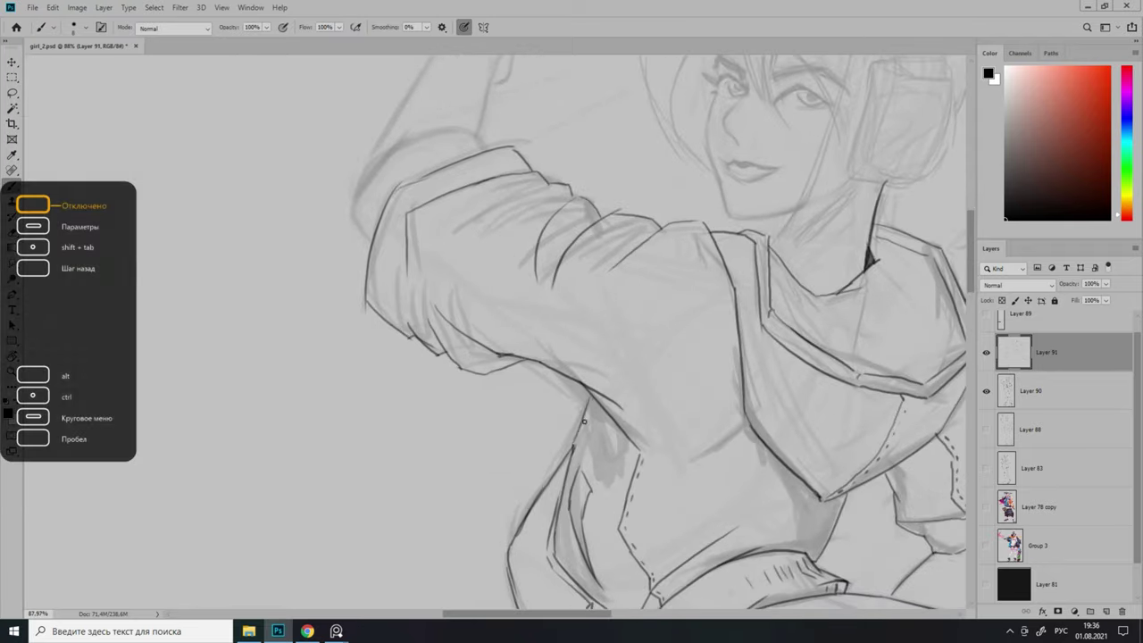
Ink a narrow strap down the skirt's side ending in a tab below the hem, and erase the hem line crossing it.
{"action": "scroll", "coordinate": [615, 402], "scroll_direction": "down", "scroll_amount": 4}
{"action": "scroll", "coordinate": [625, 397], "scroll_direction": "up", "scroll_amount": 3}
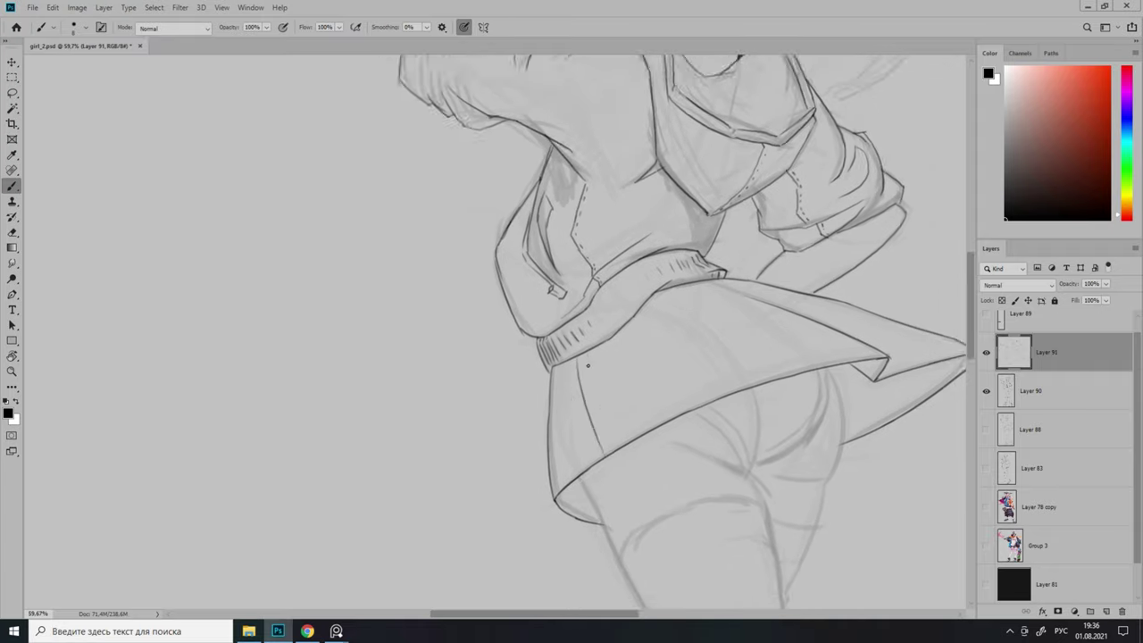
{"action": "scroll", "coordinate": [660, 365], "scroll_direction": "up", "scroll_amount": 3}
{"action": "left_click_drag", "start_coordinate": [547, 381], "coordinate": [561, 360]}
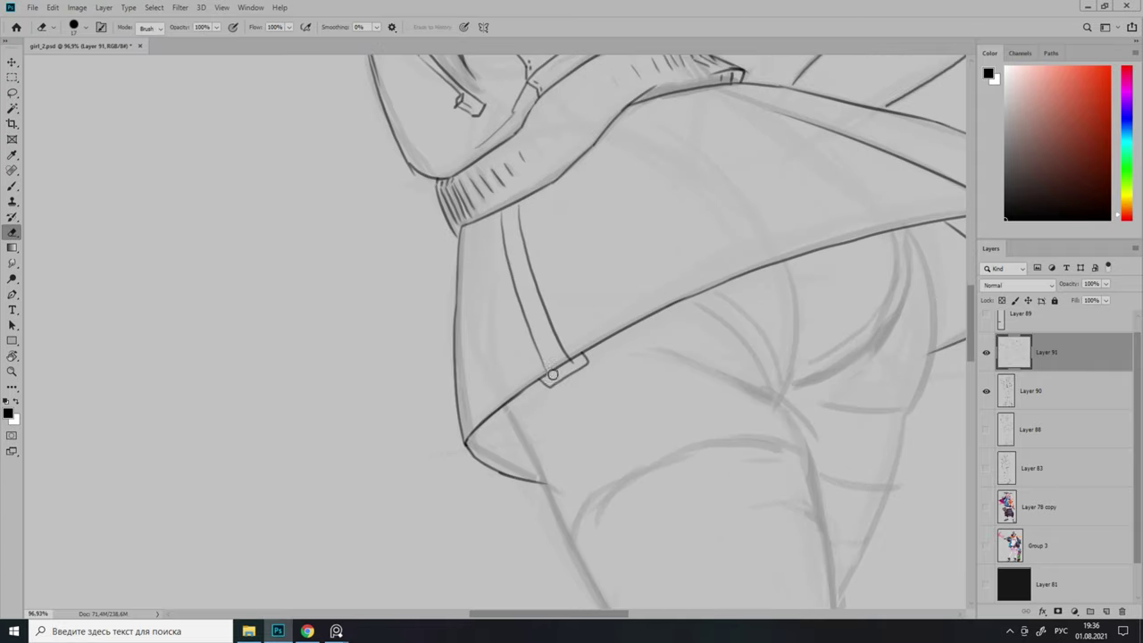
{"action": "scroll", "coordinate": [561, 360], "scroll_direction": "down", "scroll_amount": 4}
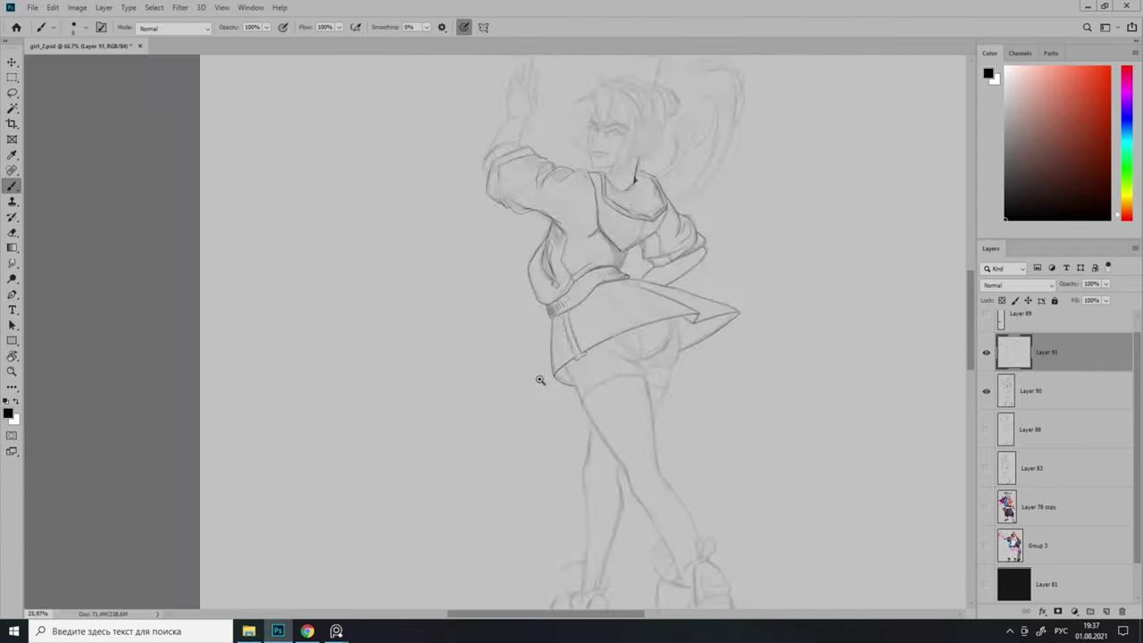
Ink the raised sleeve's inner cuff around the forearm and add ribbing lines to it.
{"action": "scroll", "coordinate": [538, 378], "scroll_direction": "up", "scroll_amount": 2}
{"action": "left_click_drag", "start_coordinate": [482, 165], "coordinate": [554, 254]}
{"action": "scroll", "coordinate": [554, 254], "scroll_direction": "up", "scroll_amount": 2}
{"action": "scroll", "coordinate": [462, 377], "scroll_direction": "up", "scroll_amount": 2}
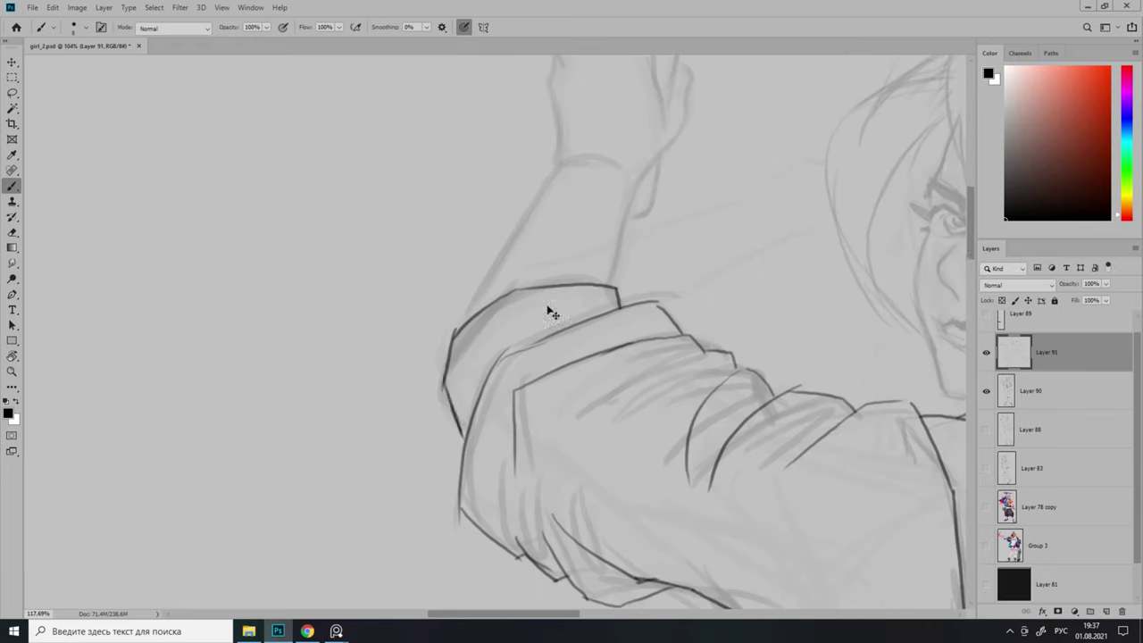
{"action": "scroll", "coordinate": [448, 365], "scroll_direction": "down", "scroll_amount": 3}
{"action": "scroll", "coordinate": [518, 351], "scroll_direction": "up", "scroll_amount": 3}
{"action": "scroll", "coordinate": [447, 375], "scroll_direction": "up", "scroll_amount": 3}
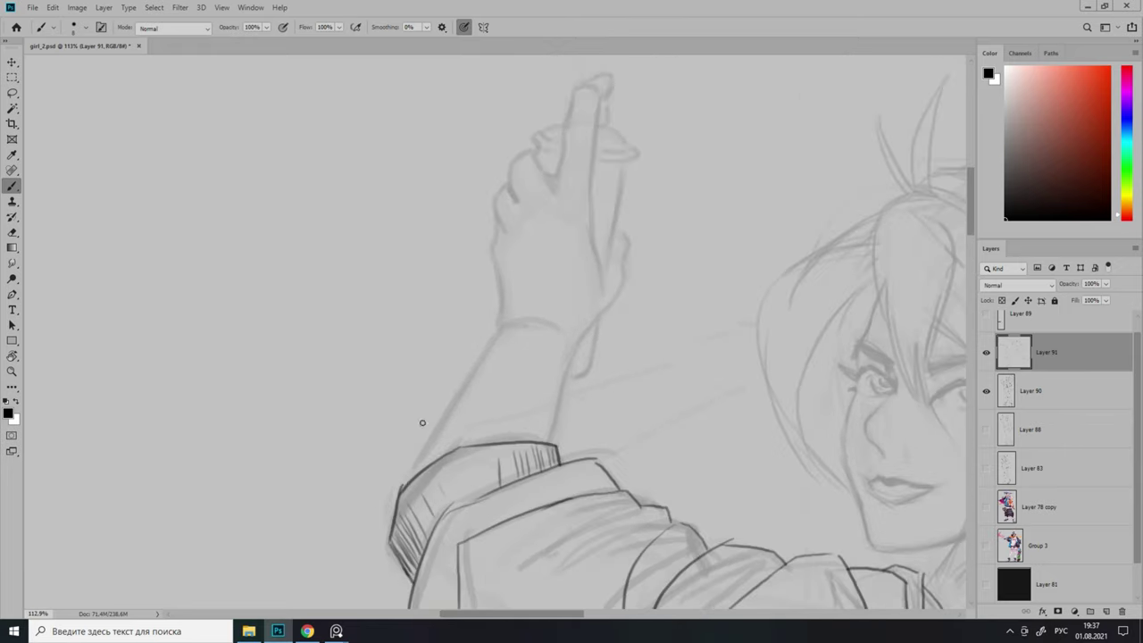
Ink the raised forearm's outer edge, the wrist line and the outer contour of the hand and curled fingers.
{"action": "scroll", "coordinate": [518, 357], "scroll_direction": "up", "scroll_amount": 4}
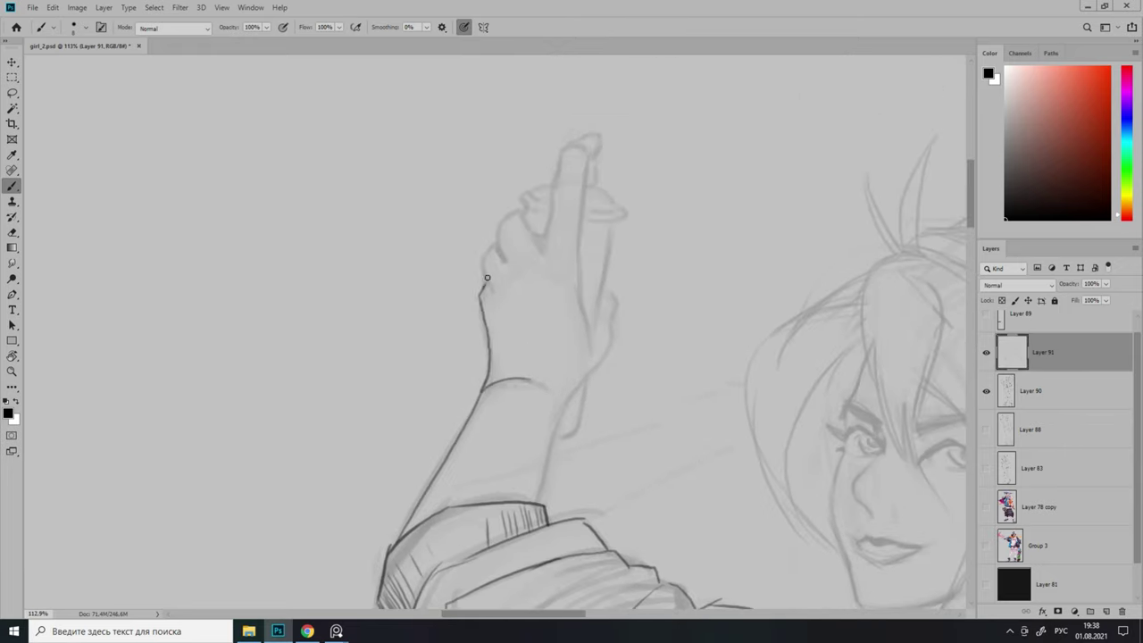
{"action": "left_click_drag", "start_coordinate": [490, 506], "coordinate": [525, 331]}
{"action": "scroll", "coordinate": [527, 340], "scroll_direction": "up", "scroll_amount": 1}
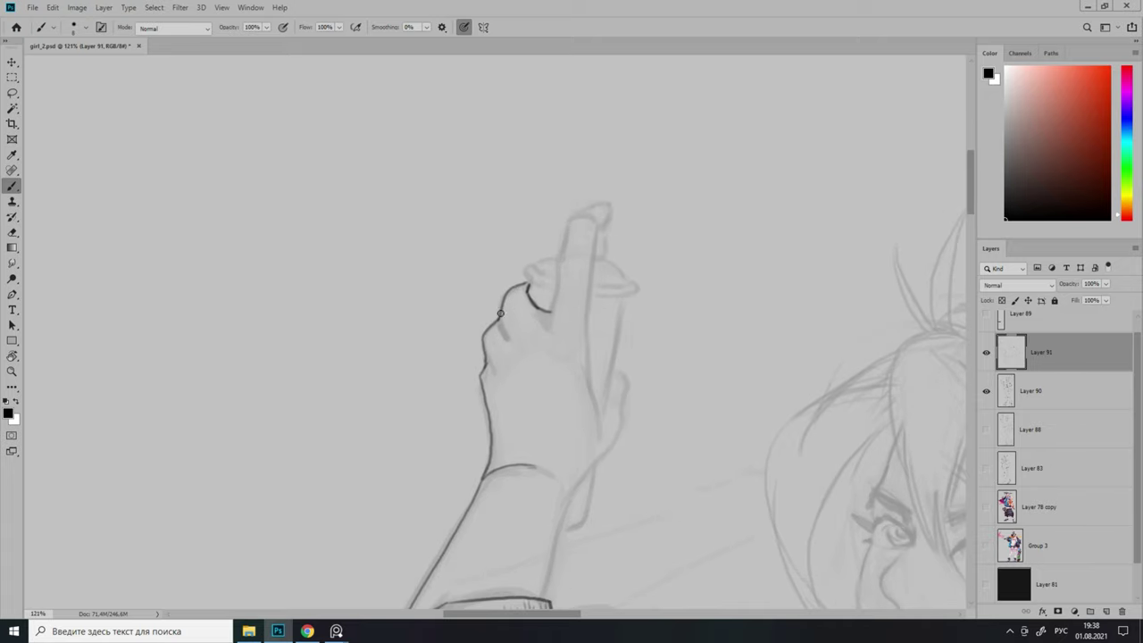
Ink the curled finger's creases and the ring-shaped rim of the object held in the raised hand.
{"action": "scroll", "coordinate": [500, 326], "scroll_direction": "up", "scroll_amount": 2}
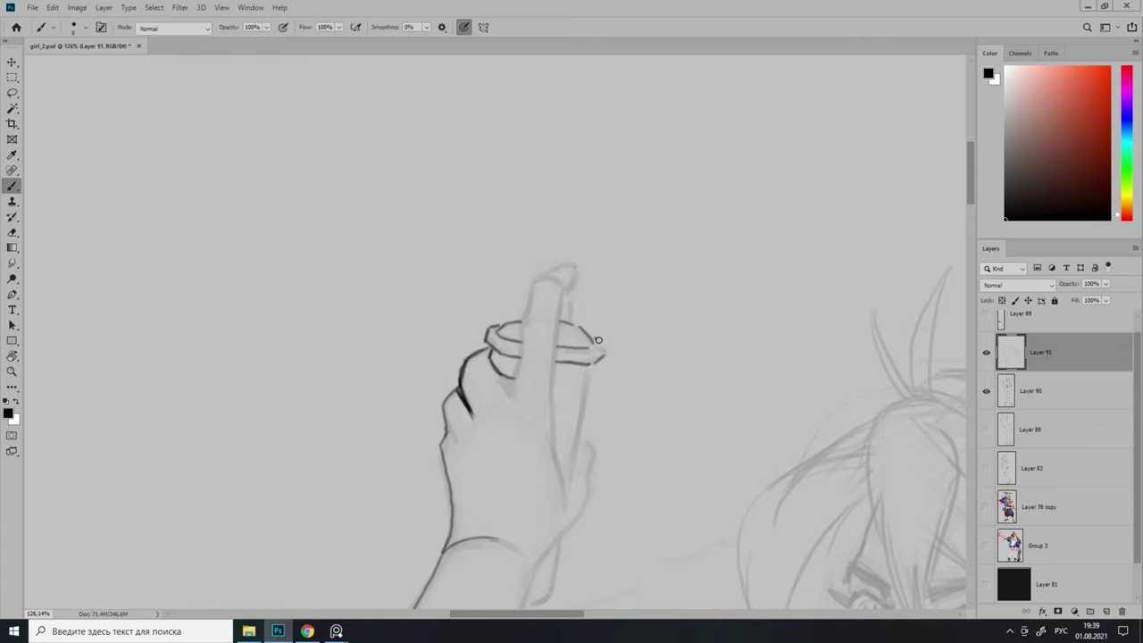
{"action": "scroll", "coordinate": [574, 287], "scroll_direction": "down", "scroll_amount": 3}
{"action": "scroll", "coordinate": [536, 268], "scroll_direction": "up", "scroll_amount": 4}
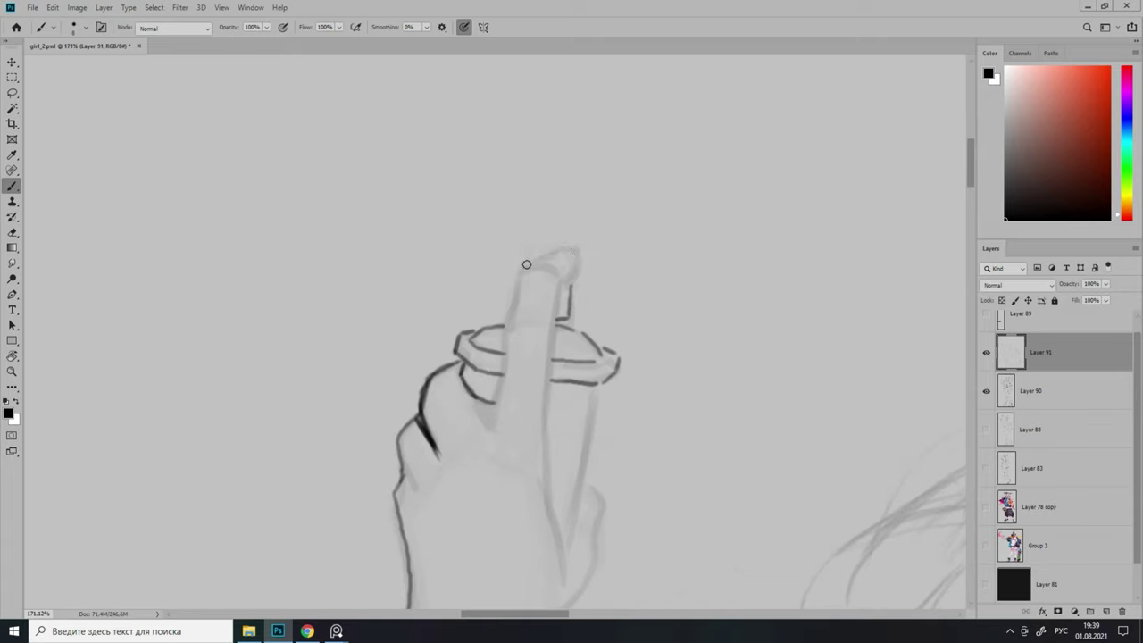
Ink the raised hand's extended finger, from its bent tip down both edges across the held object's rim.
{"action": "left_click_drag", "start_coordinate": [585, 259], "coordinate": [527, 264]}
{"action": "scroll", "coordinate": [525, 395], "scroll_direction": "down", "scroll_amount": 3}
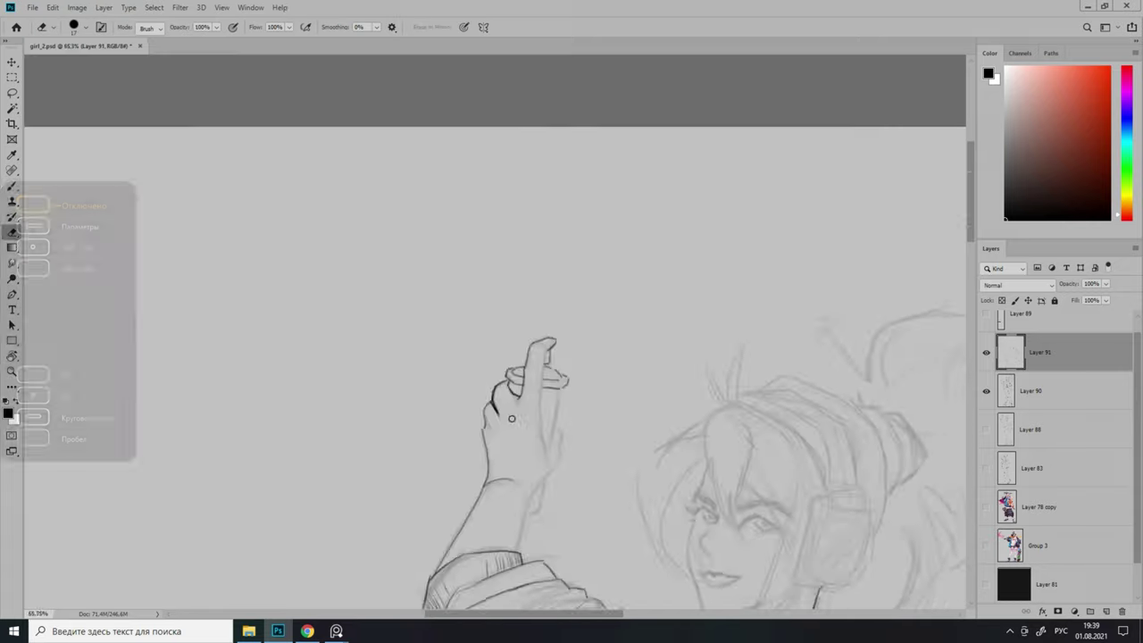
{"action": "scroll", "coordinate": [547, 165], "scroll_direction": "up", "scroll_amount": 3}
{"action": "scroll", "coordinate": [546, 165], "scroll_direction": "up", "scroll_amount": 2}
{"action": "left_click_drag", "start_coordinate": [547, 103], "coordinate": [534, 238]}
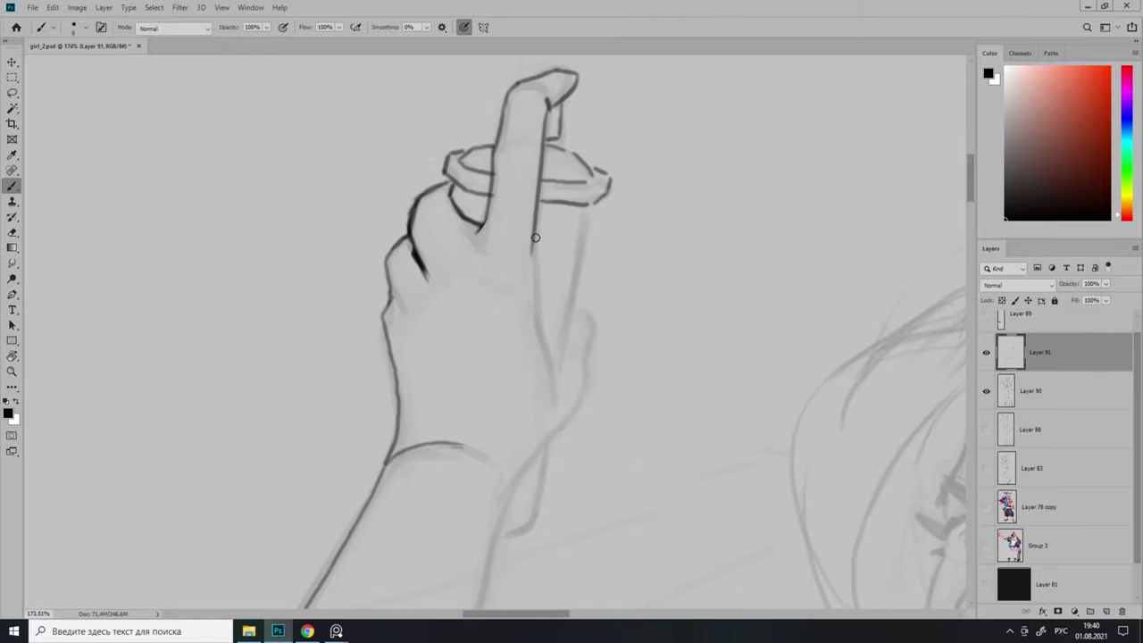
Ink the held object's sides, the thumb's contour and the inner edge of the forearm down to the cuff.
{"action": "scroll", "coordinate": [563, 357], "scroll_direction": "down", "scroll_amount": 3}
{"action": "scroll", "coordinate": [545, 339], "scroll_direction": "up", "scroll_amount": 3}
{"action": "scroll", "coordinate": [518, 402], "scroll_direction": "down", "scroll_amount": 5}
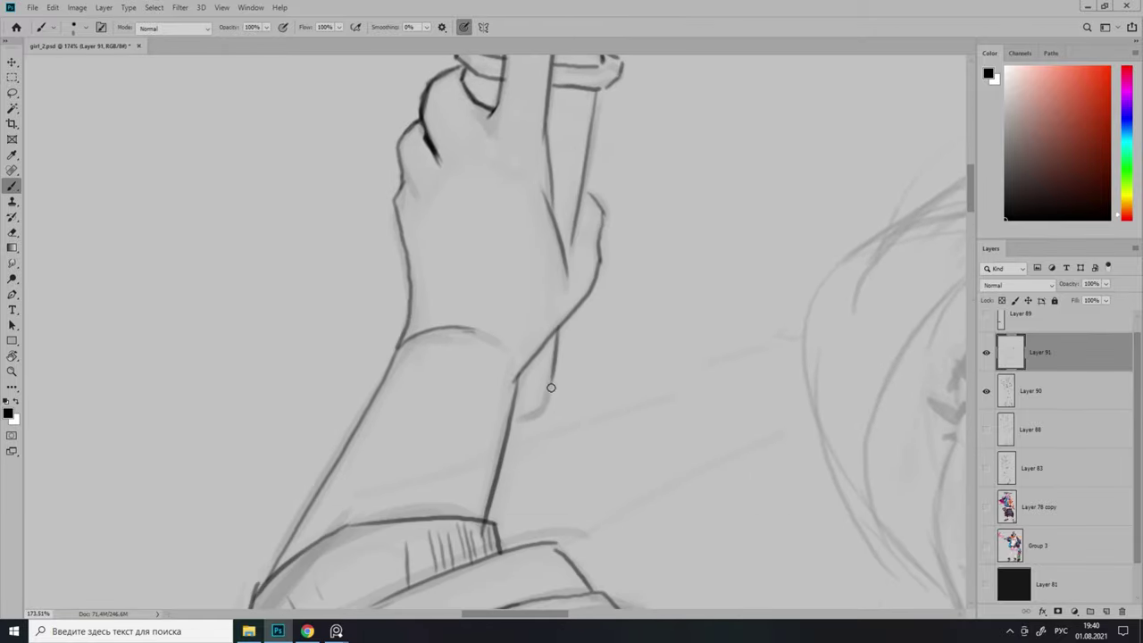
{"action": "scroll", "coordinate": [489, 456], "scroll_direction": "down", "scroll_amount": 2}
Ink the rim of a wristband around the raised wrist and erase the wrist lines overlapping it.
{"action": "scroll", "coordinate": [539, 224], "scroll_direction": "up", "scroll_amount": 4}
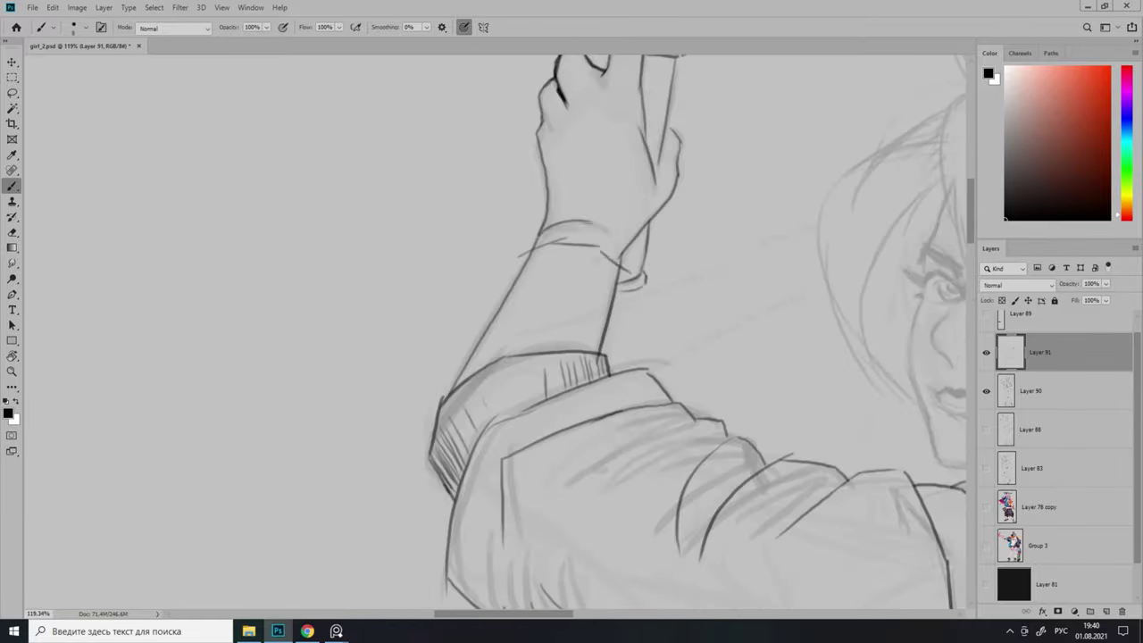
{"action": "scroll", "coordinate": [625, 268], "scroll_direction": "up", "scroll_amount": 1}
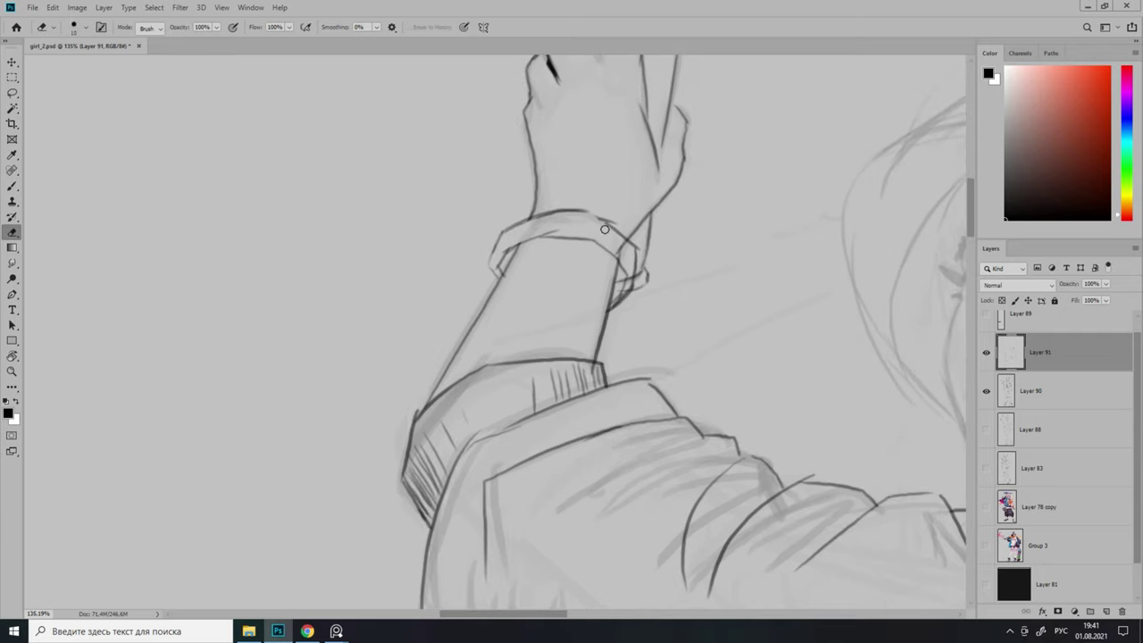
{"action": "scroll", "coordinate": [551, 257], "scroll_direction": "down", "scroll_amount": 2}
{"action": "scroll", "coordinate": [491, 331], "scroll_direction": "down", "scroll_amount": 2}
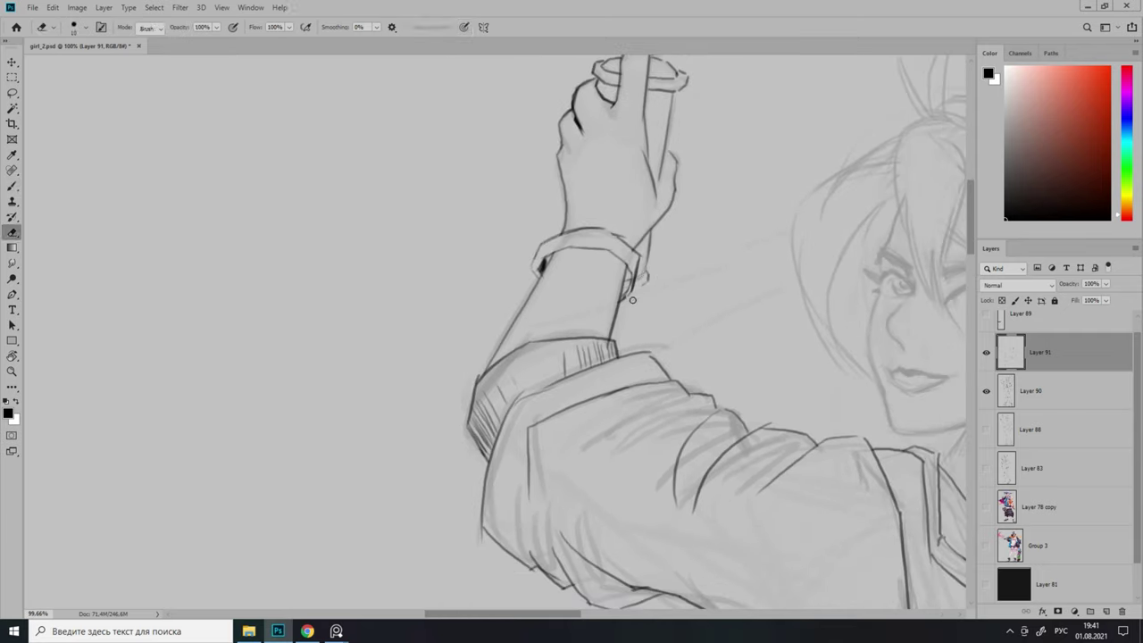
{"action": "scroll", "coordinate": [491, 331], "scroll_direction": "down", "scroll_amount": 2}
{"action": "scroll", "coordinate": [491, 330], "scroll_direction": "up", "scroll_amount": 2}
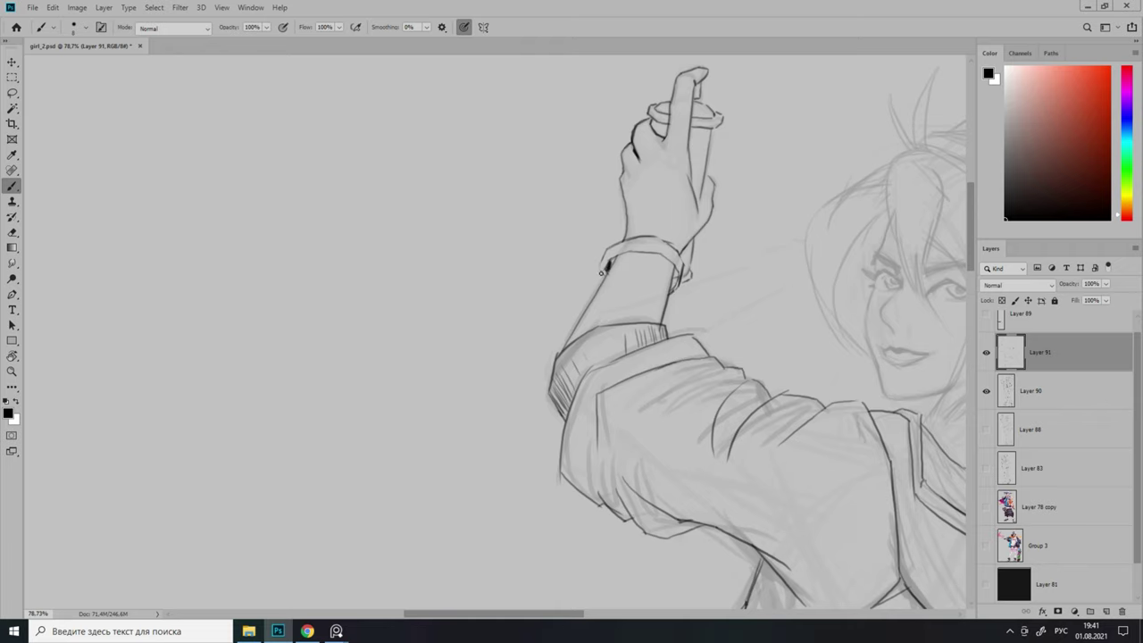
Ink the wide wristband's side edges and its lower edge across the forearm, erasing overlapping lines.
{"action": "scroll", "coordinate": [625, 243], "scroll_direction": "up", "scroll_amount": 1}
{"action": "scroll", "coordinate": [624, 259], "scroll_direction": "down", "scroll_amount": 1}
{"action": "left_click_drag", "start_coordinate": [594, 294], "coordinate": [624, 284]}
{"action": "scroll", "coordinate": [624, 284], "scroll_direction": "up", "scroll_amount": 2}
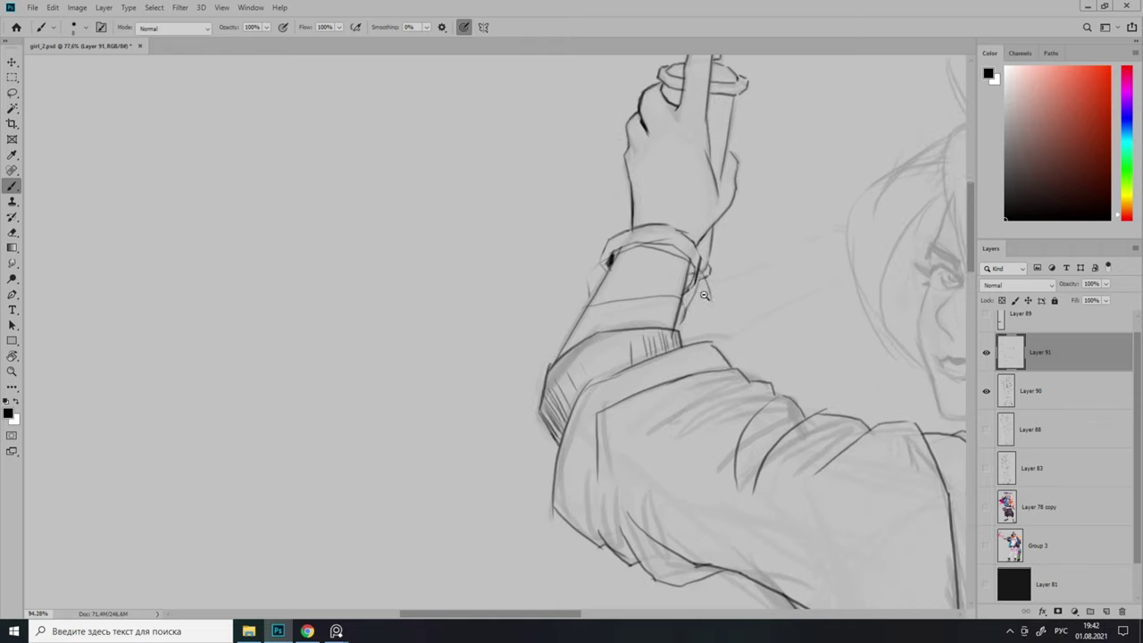
{"action": "scroll", "coordinate": [625, 259], "scroll_direction": "up", "scroll_amount": 1}
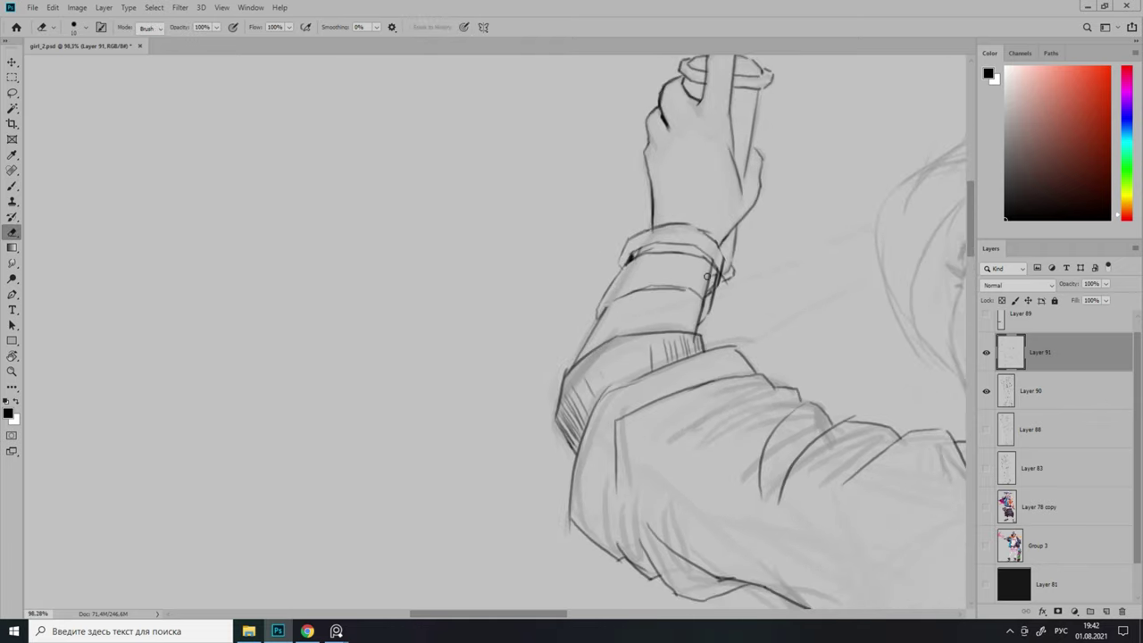
{"action": "key", "text": "ctrl+t"}
{"action": "key", "text": "Return"}
{"action": "scroll", "coordinate": [628, 241], "scroll_direction": "down", "scroll_amount": 3}
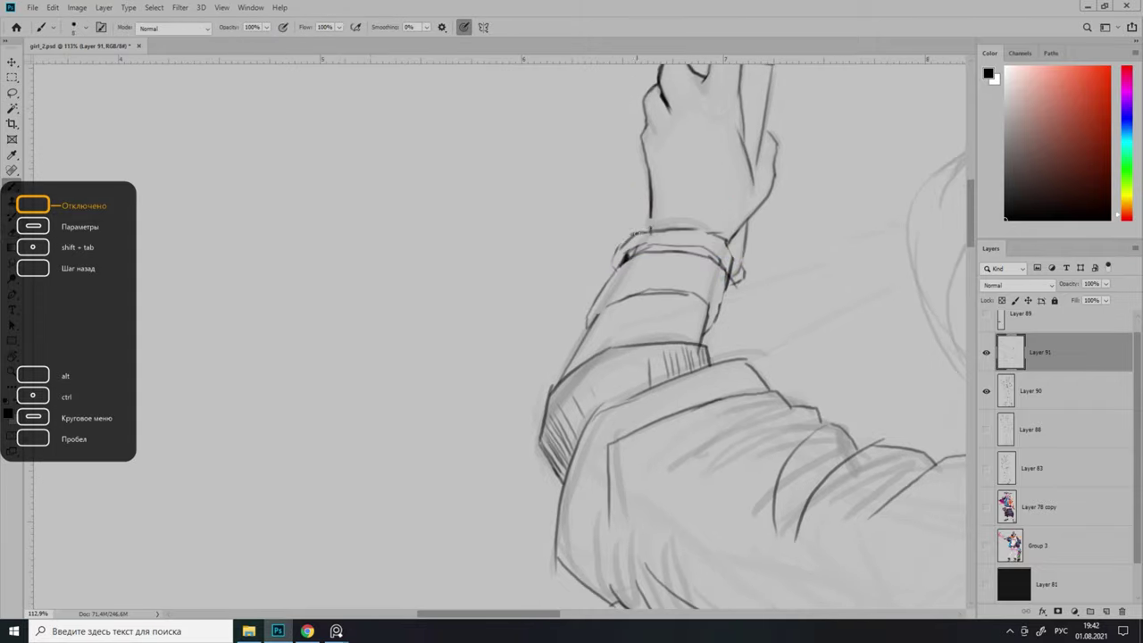
Refine the wristband's upper rim and double its lower edge to give the band thickness.
{"action": "scroll", "coordinate": [726, 296], "scroll_direction": "up", "scroll_amount": 3}
{"action": "key", "text": "e"}
{"action": "key", "text": "b"}
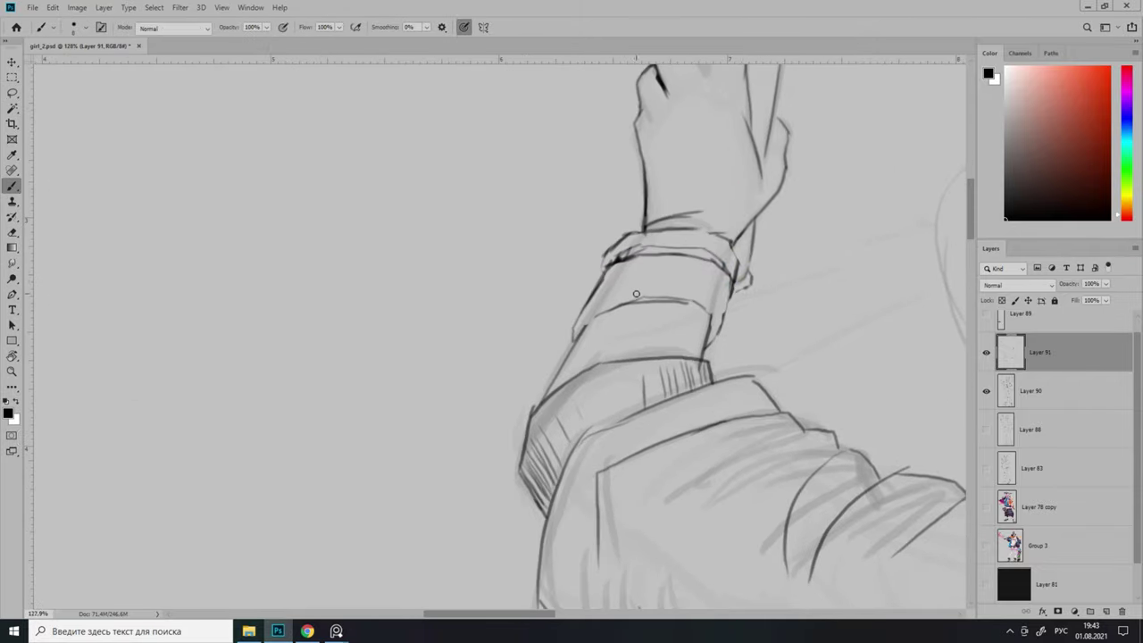
{"action": "scroll", "coordinate": [625, 304], "scroll_direction": "down", "scroll_amount": 3}
{"action": "scroll", "coordinate": [603, 314], "scroll_direction": "up", "scroll_amount": 3}
{"action": "scroll", "coordinate": [688, 288], "scroll_direction": "down", "scroll_amount": 3}
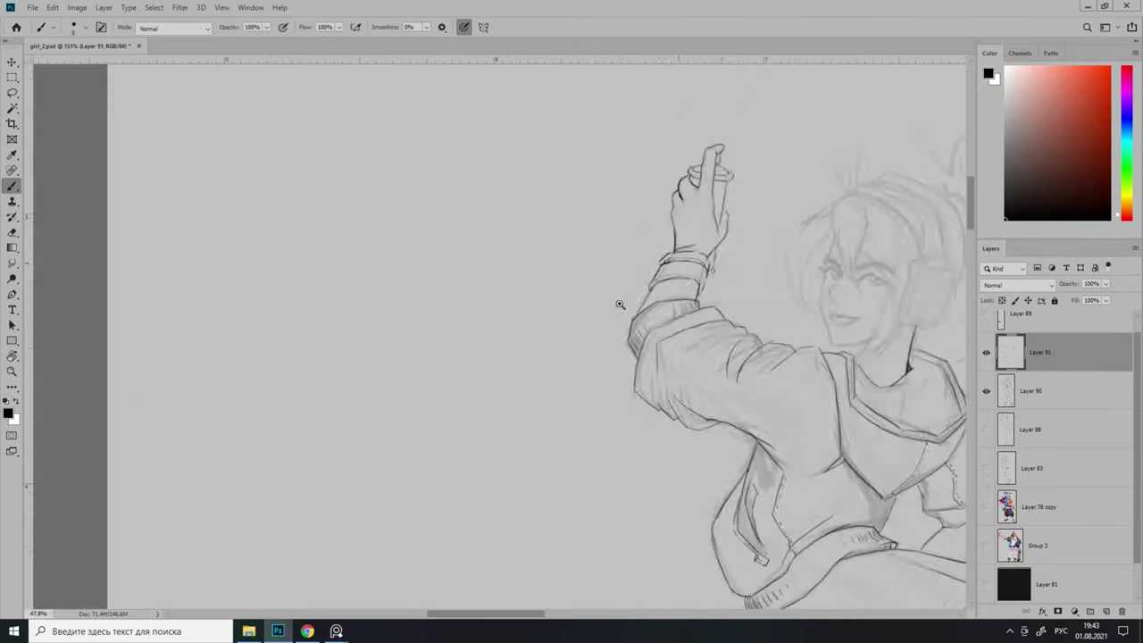
{"action": "scroll", "coordinate": [620, 301], "scroll_direction": "up", "scroll_amount": 4}
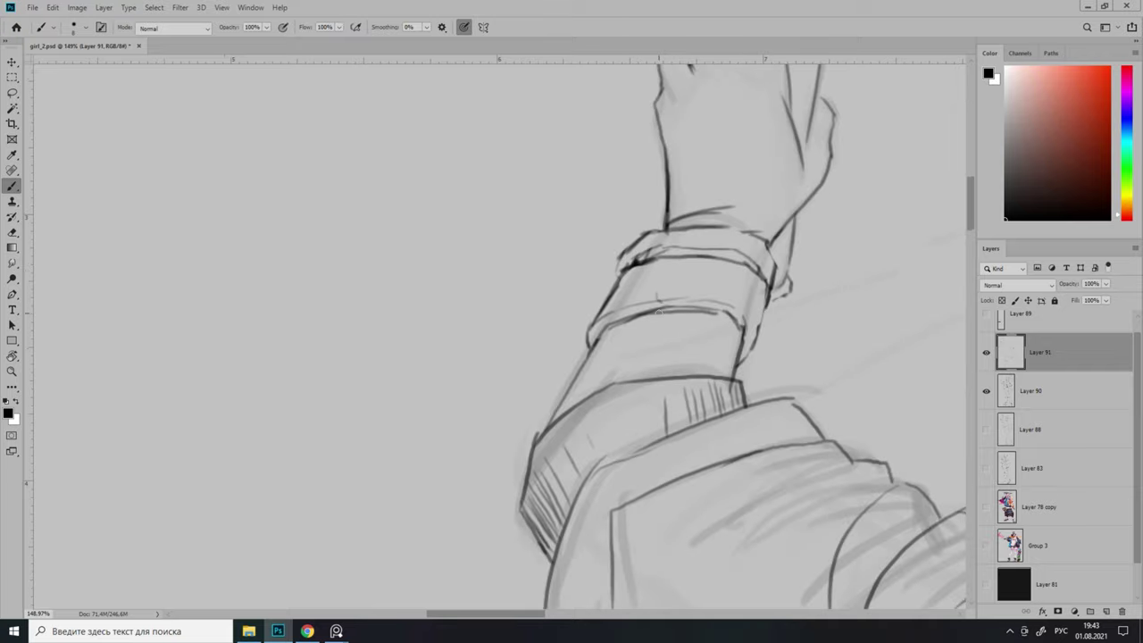
Ink a rounded panel on the wristband with a small oval button inside it.
{"action": "key", "text": "ctrl+z"}
{"action": "mouse_move", "coordinate": [714, 253]}
{"action": "left_mouse_down"}
{"action": "mouse_move", "coordinate": [710, 296]}
{"action": "mouse_move", "coordinate": [722, 312]}
{"action": "left_mouse_up"}
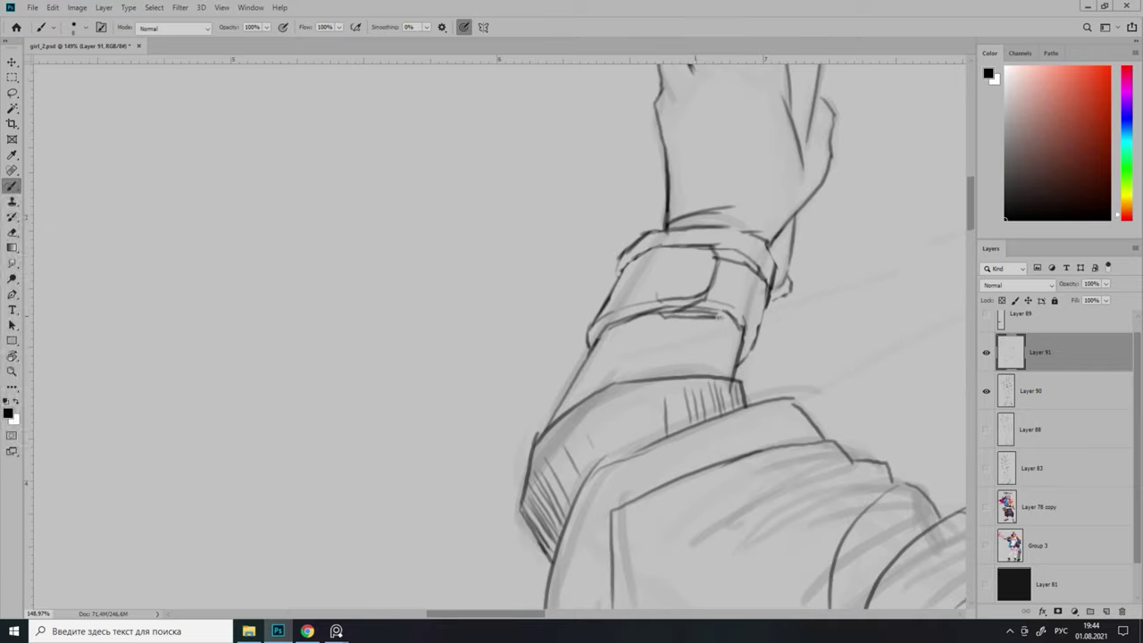
{"action": "scroll", "coordinate": [671, 284], "scroll_direction": "down", "scroll_amount": 1}
{"action": "left_click_drag", "start_coordinate": [670, 284], "coordinate": [687, 273]}
{"action": "scroll", "coordinate": [671, 284], "scroll_direction": "down", "scroll_amount": 1}
Erase the ribbing at the cuff's inner end and redraw the wristband's panel and button with visible thickness.
{"action": "key", "text": "l"}
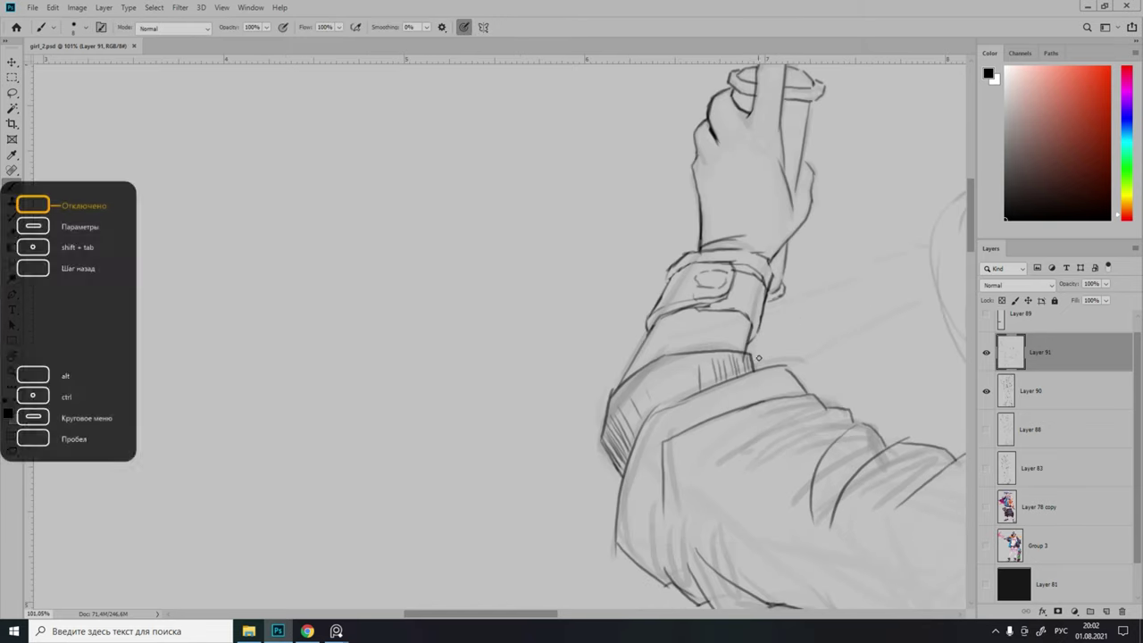
{"action": "scroll", "coordinate": [710, 364], "scroll_direction": "up", "scroll_amount": 2}
{"action": "key", "text": "e"}
{"action": "left_click_drag", "start_coordinate": [711, 364], "coordinate": [737, 368]}
{"action": "scroll", "coordinate": [674, 243], "scroll_direction": "up", "scroll_amount": 2}
{"action": "mouse_move", "coordinate": [714, 207]}
{"action": "left_mouse_down"}
{"action": "mouse_move", "coordinate": [706, 268]}
{"action": "mouse_move", "coordinate": [645, 278]}
{"action": "left_mouse_up"}
{"action": "key", "text": "b"}
{"action": "scroll", "coordinate": [684, 234], "scroll_direction": "down", "scroll_amount": 5}
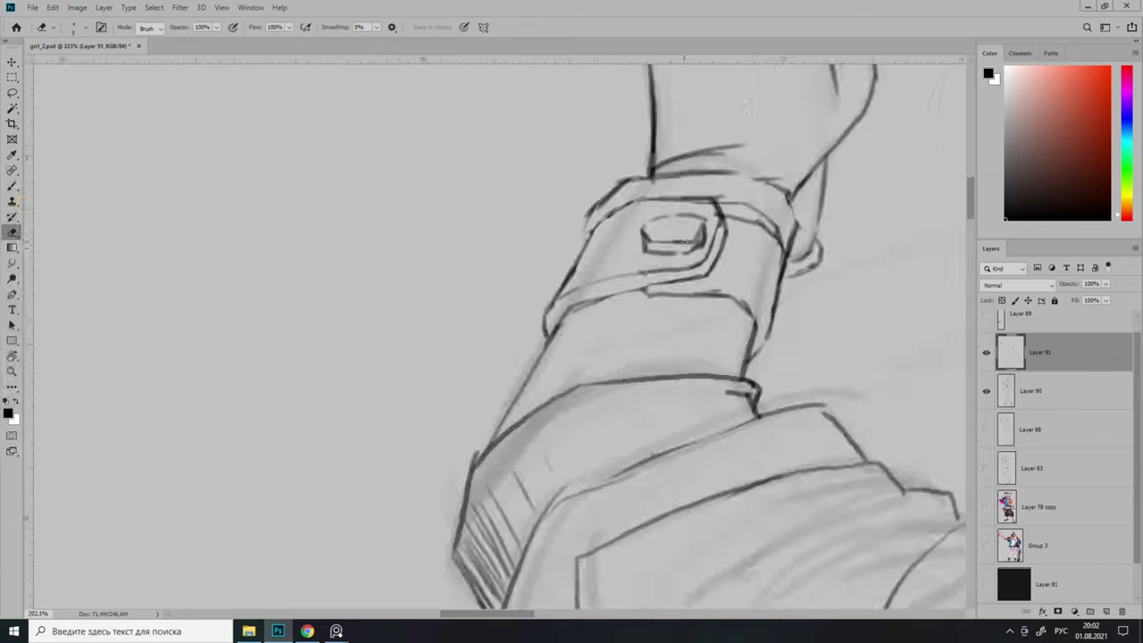
Ink the near leg's front edge in long strokes from the skirt hem past the knee to the ankle.
{"action": "scroll", "coordinate": [464, 203], "scroll_direction": "up", "scroll_amount": 3}
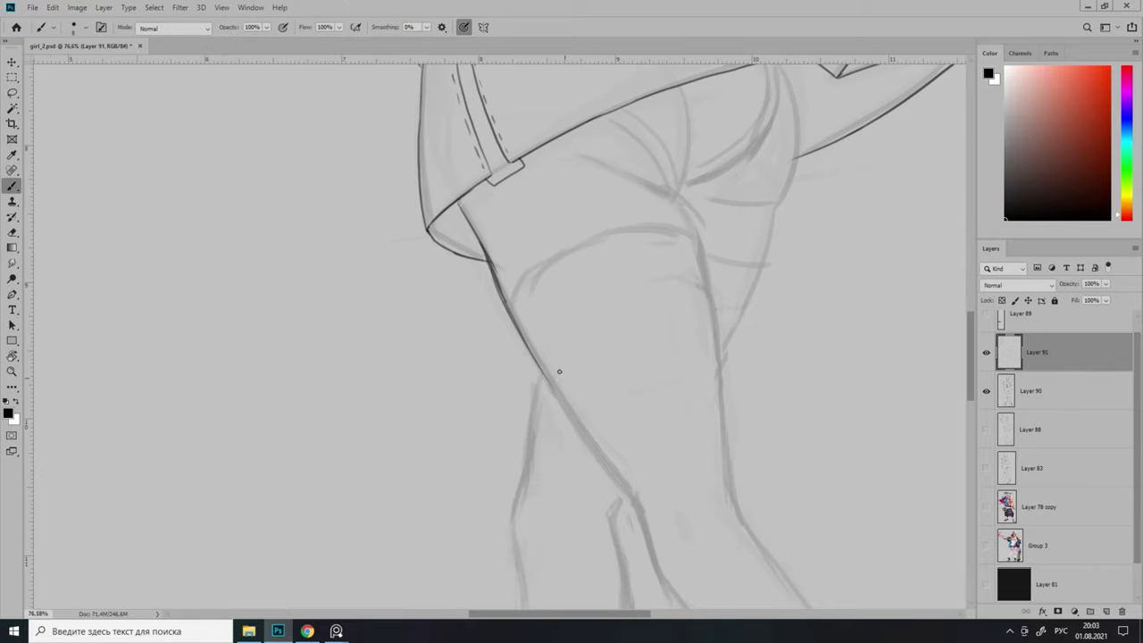
{"action": "scroll", "coordinate": [559, 371], "scroll_direction": "down", "scroll_amount": 2}
{"action": "left_click_drag", "start_coordinate": [457, 207], "coordinate": [592, 412]}
{"action": "scroll", "coordinate": [592, 408], "scroll_direction": "down", "scroll_amount": 2}
{"action": "mouse_move", "coordinate": [576, 305]}
{"action": "left_mouse_down"}
{"action": "mouse_move", "coordinate": [602, 377]}
{"action": "mouse_move", "coordinate": [588, 325]}
{"action": "mouse_move", "coordinate": [625, 334]}
{"action": "mouse_move", "coordinate": [702, 484]}
{"action": "left_mouse_up"}
{"action": "scroll", "coordinate": [702, 484], "scroll_direction": "up", "scroll_amount": 2}
{"action": "left_click_drag", "start_coordinate": [362, 386], "coordinate": [234, 600]}
{"action": "scroll", "coordinate": [480, 257], "scroll_direction": "down", "scroll_amount": 3}
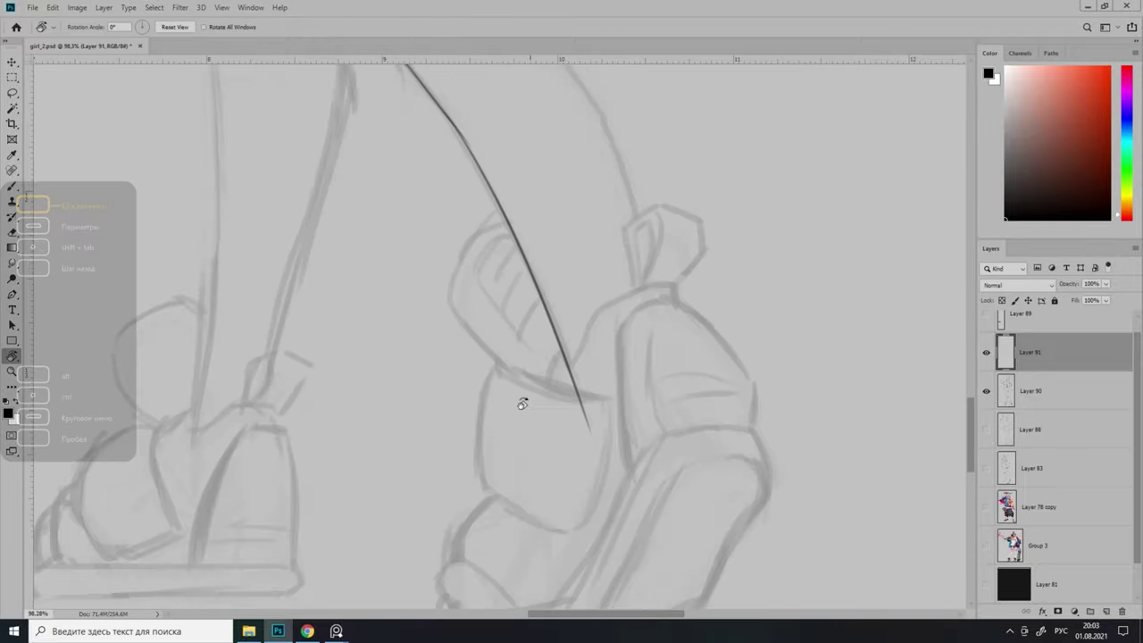
Rotate the canvas to ink the near leg's back edge from thigh to calf, and turn the view back.
{"action": "scroll", "coordinate": [522, 337], "scroll_direction": "down", "scroll_amount": 3}
{"action": "mouse_move", "coordinate": [506, 267]}
{"action": "left_mouse_down"}
{"action": "mouse_move", "coordinate": [522, 338]}
{"action": "mouse_move", "coordinate": [300, 446]}
{"action": "left_mouse_up"}
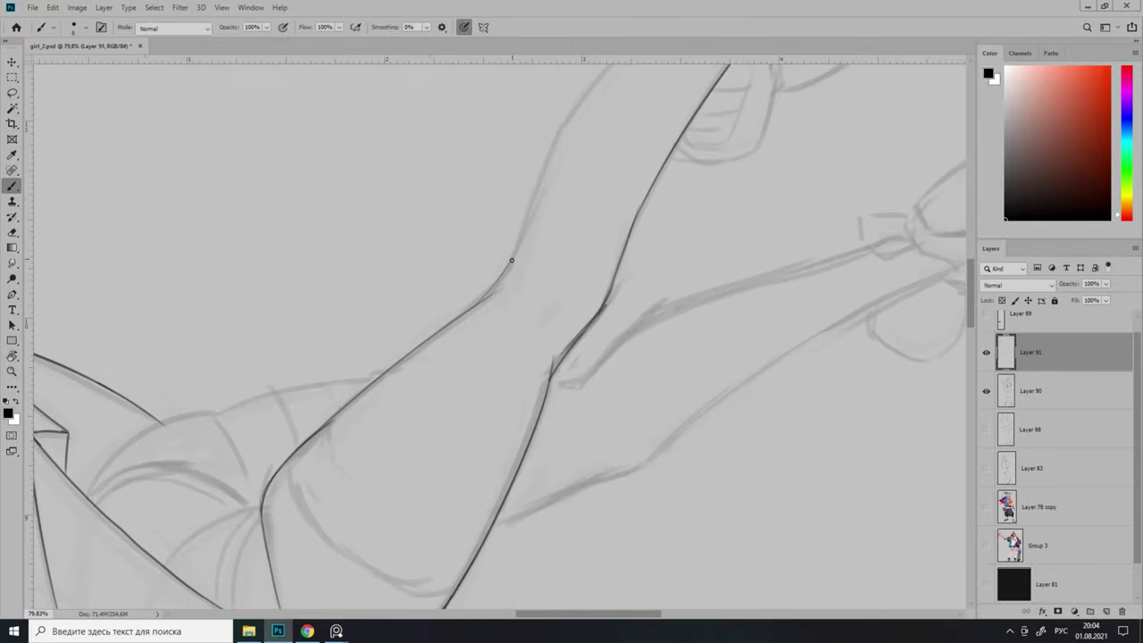
{"action": "scroll", "coordinate": [516, 245], "scroll_direction": "up", "scroll_amount": 2}
{"action": "scroll", "coordinate": [513, 268], "scroll_direction": "up", "scroll_amount": 2}
{"action": "key", "text": "r"}
{"action": "mouse_move", "coordinate": [507, 279]}
{"action": "left_mouse_down"}
{"action": "mouse_move", "coordinate": [368, 393]}
{"action": "mouse_move", "coordinate": [527, 412]}
{"action": "mouse_move", "coordinate": [459, 576]}
{"action": "left_mouse_up"}
{"action": "key", "text": "b"}
Ink the near shoe's tongue, square front flap, ankle opening and heel pull loop.
{"action": "scroll", "coordinate": [526, 412], "scroll_direction": "up", "scroll_amount": 2}
{"action": "left_click_drag", "start_coordinate": [376, 238], "coordinate": [375, 403]}
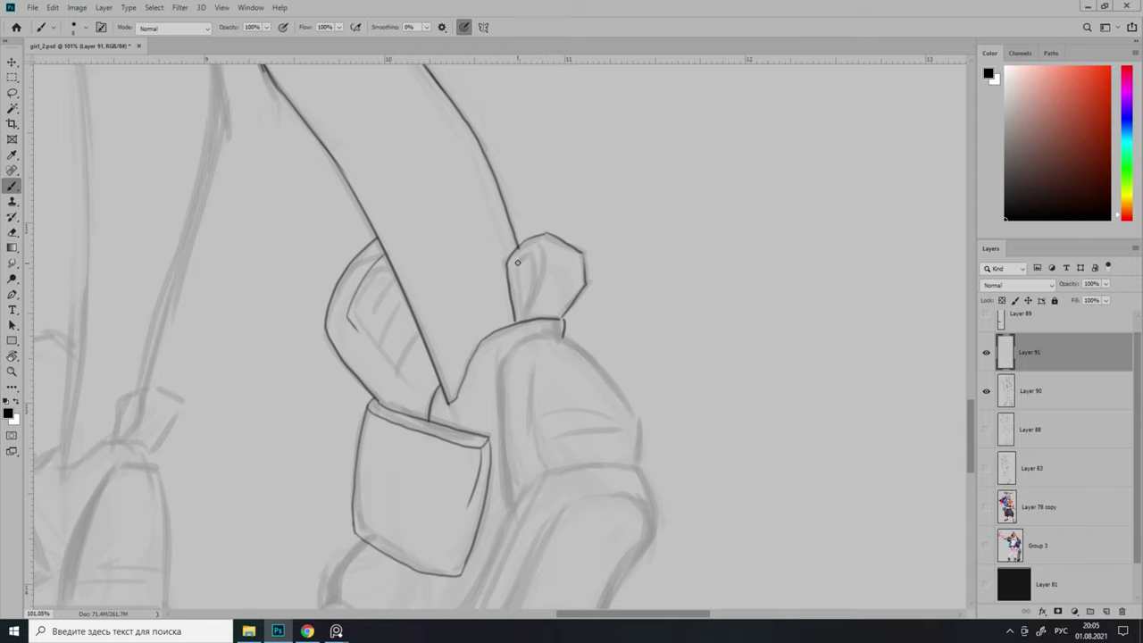
{"action": "left_click_drag", "start_coordinate": [531, 331], "coordinate": [513, 278]}
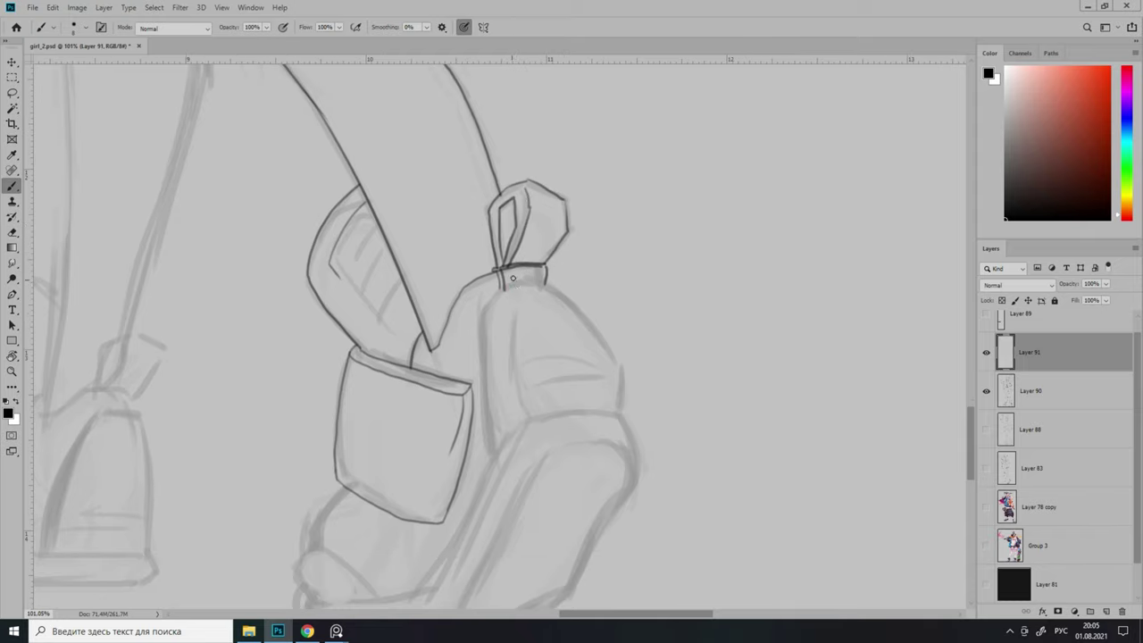
Ink the near shoe's rounded heel panel and the contour of its toe below the flap.
{"action": "mouse_move", "coordinate": [480, 321]}
{"action": "left_mouse_down"}
{"action": "mouse_move", "coordinate": [489, 451]}
{"action": "mouse_move", "coordinate": [561, 299]}
{"action": "left_mouse_up"}
{"action": "scroll", "coordinate": [489, 451], "scroll_direction": "down", "scroll_amount": 1}
{"action": "left_click_drag", "start_coordinate": [448, 434], "coordinate": [383, 387]}
{"action": "scroll", "coordinate": [406, 444], "scroll_direction": "up", "scroll_amount": 2}
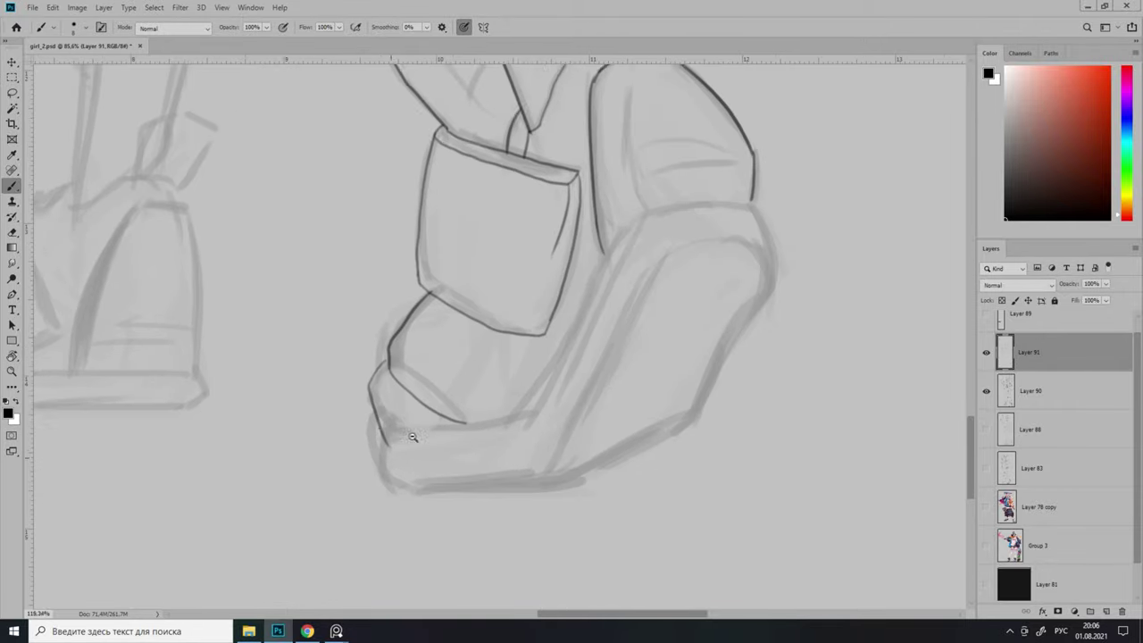
Ink the near shoe's thick sole, from the toe along the underside and up around the raised heel.
{"action": "left_click_drag", "start_coordinate": [374, 432], "coordinate": [379, 484]}
{"action": "scroll", "coordinate": [577, 475], "scroll_direction": "down", "scroll_amount": 5}
{"action": "scroll", "coordinate": [682, 354], "scroll_direction": "up", "scroll_amount": 4}
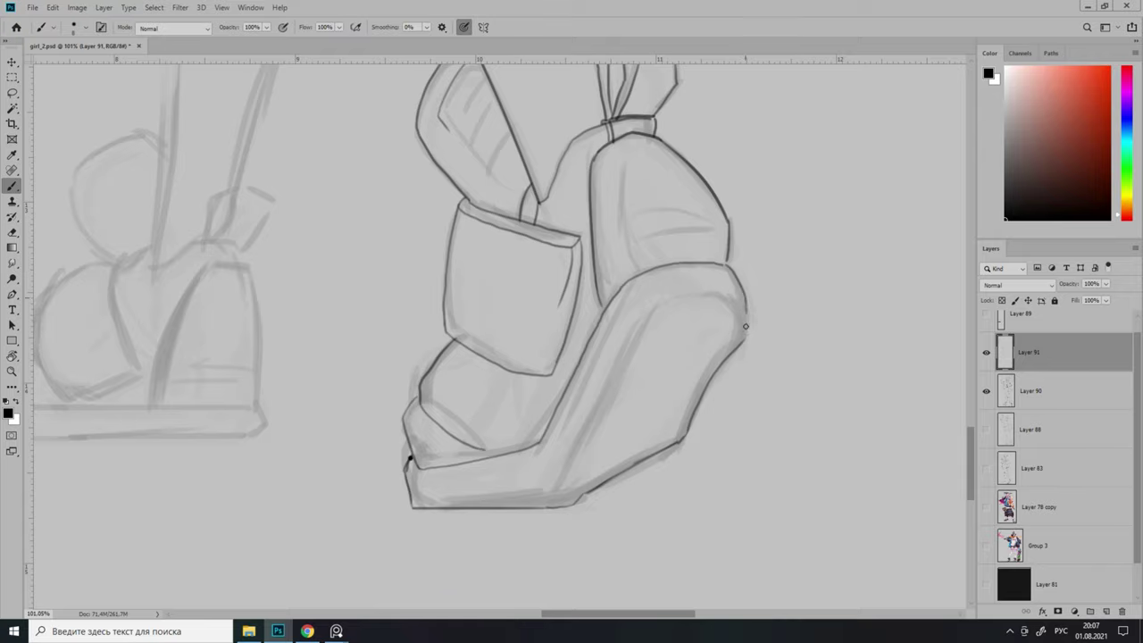
{"action": "scroll", "coordinate": [745, 325], "scroll_direction": "up", "scroll_amount": 1}
{"action": "scroll", "coordinate": [581, 429], "scroll_direction": "down", "scroll_amount": 5}
{"action": "scroll", "coordinate": [581, 429], "scroll_direction": "up", "scroll_amount": 4}
Erase the overlapping toe line with a 30 px eraser and ink the near shoe's inner sole curve and heel creases.
{"action": "key", "text": "e"}
{"action": "right_click", "coordinate": [561, 391], "text": "alt"}
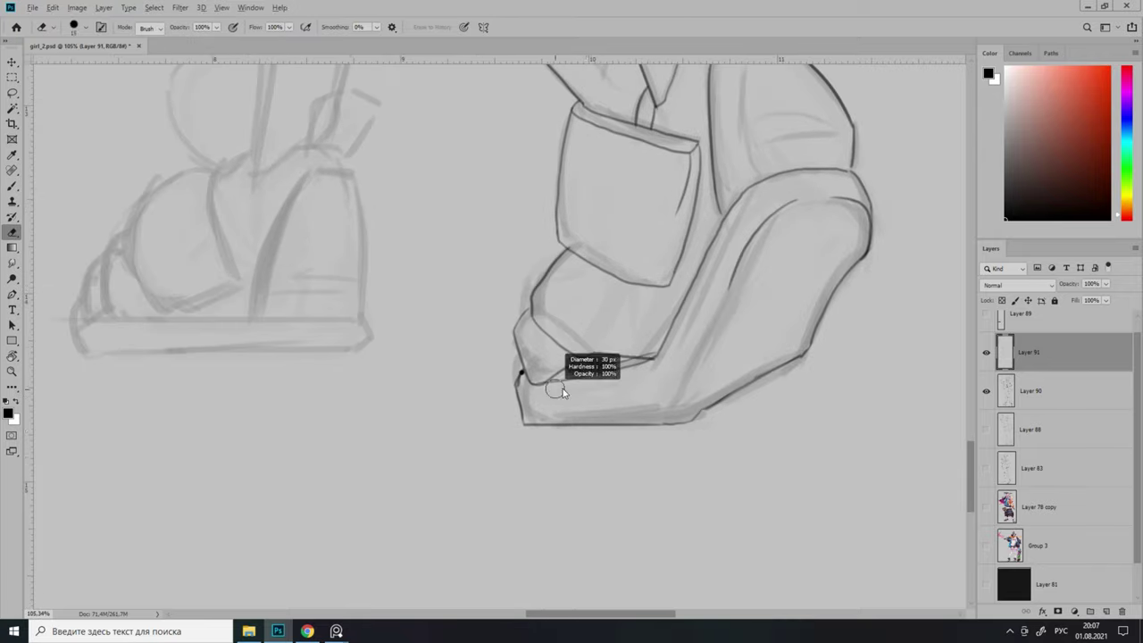
{"action": "scroll", "coordinate": [560, 391], "scroll_direction": "down", "scroll_amount": 2}
{"action": "key", "text": "b"}
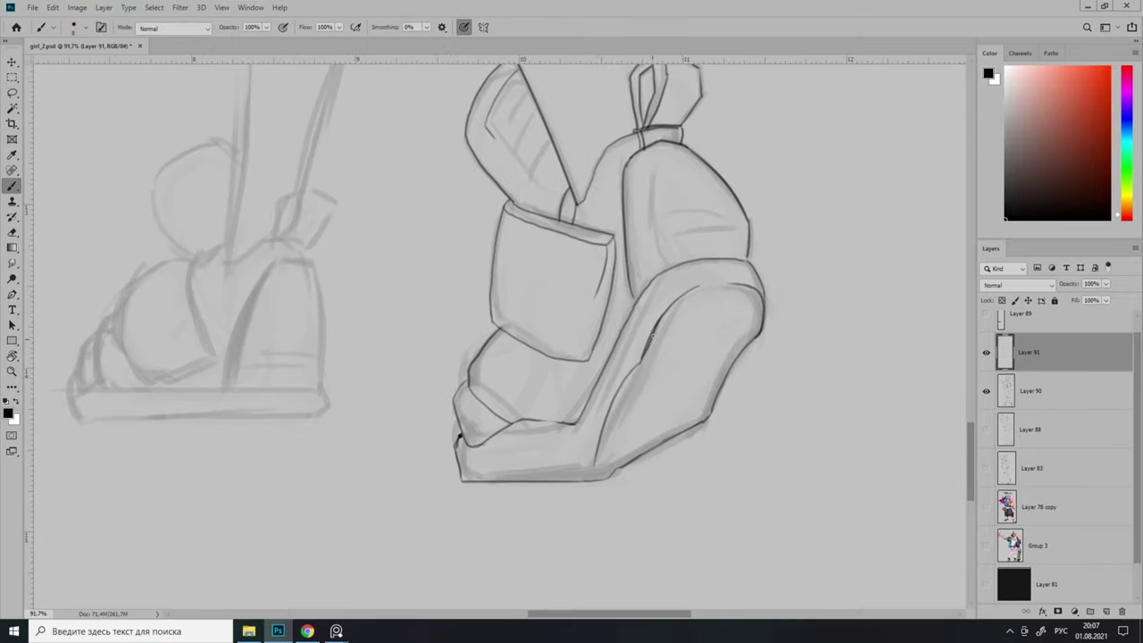
{"action": "scroll", "coordinate": [652, 335], "scroll_direction": "up", "scroll_amount": 1}
{"action": "scroll", "coordinate": [671, 365], "scroll_direction": "down", "scroll_amount": 5}
{"action": "scroll", "coordinate": [619, 339], "scroll_direction": "up", "scroll_amount": 3}
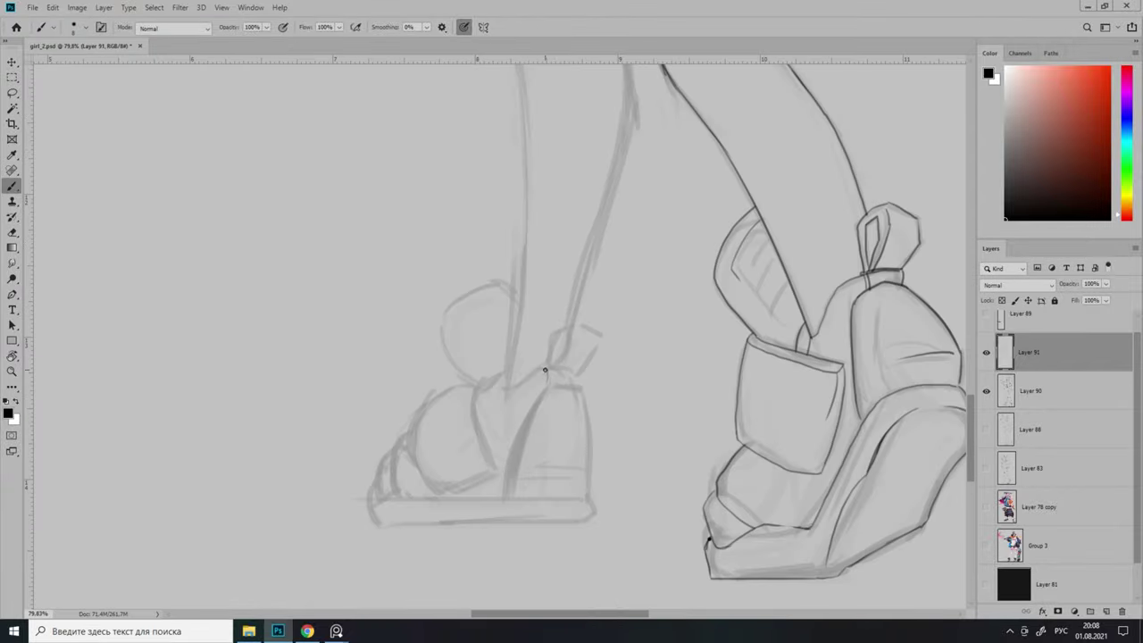
Ink the far shoe's heel pull loop and the heel panel beneath it.
{"action": "scroll", "coordinate": [561, 340], "scroll_direction": "up", "scroll_amount": 1}
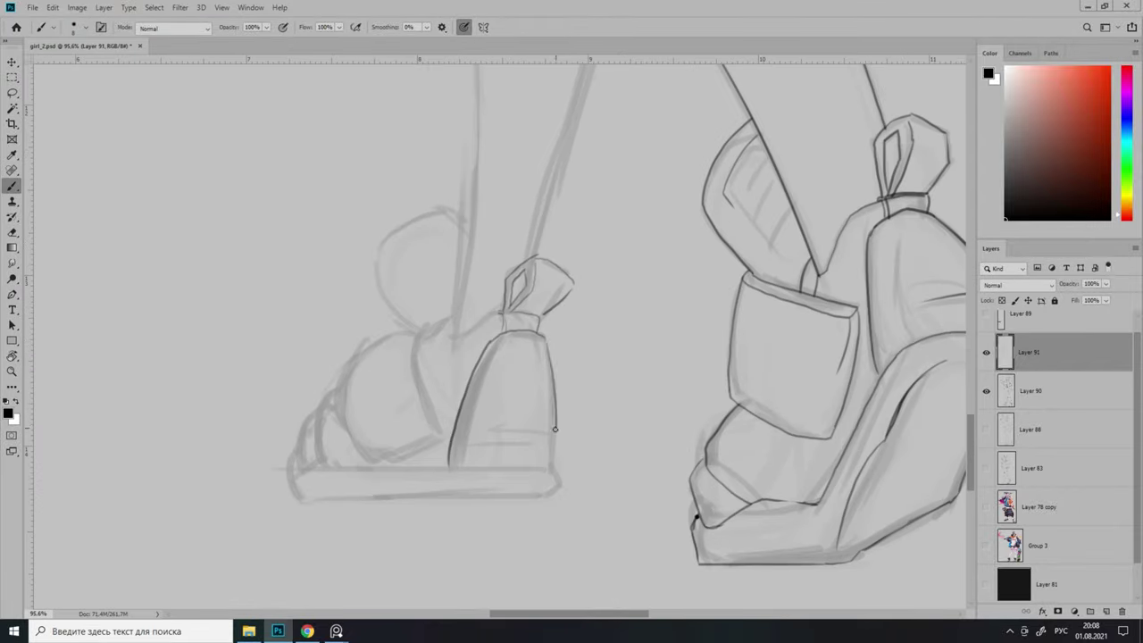
{"action": "scroll", "coordinate": [555, 429], "scroll_direction": "up", "scroll_amount": 1}
{"action": "scroll", "coordinate": [595, 301], "scroll_direction": "down", "scroll_amount": 3}
{"action": "scroll", "coordinate": [509, 378], "scroll_direction": "up", "scroll_amount": 3}
Ink the far shoe's flat sole outline and the crease on its heel panel, cleaning up the underside line.
{"action": "left_click_drag", "start_coordinate": [477, 384], "coordinate": [338, 399]}
{"action": "left_click_drag", "start_coordinate": [414, 396], "coordinate": [510, 394]}
{"action": "scroll", "coordinate": [313, 421], "scroll_direction": "up", "scroll_amount": 1}
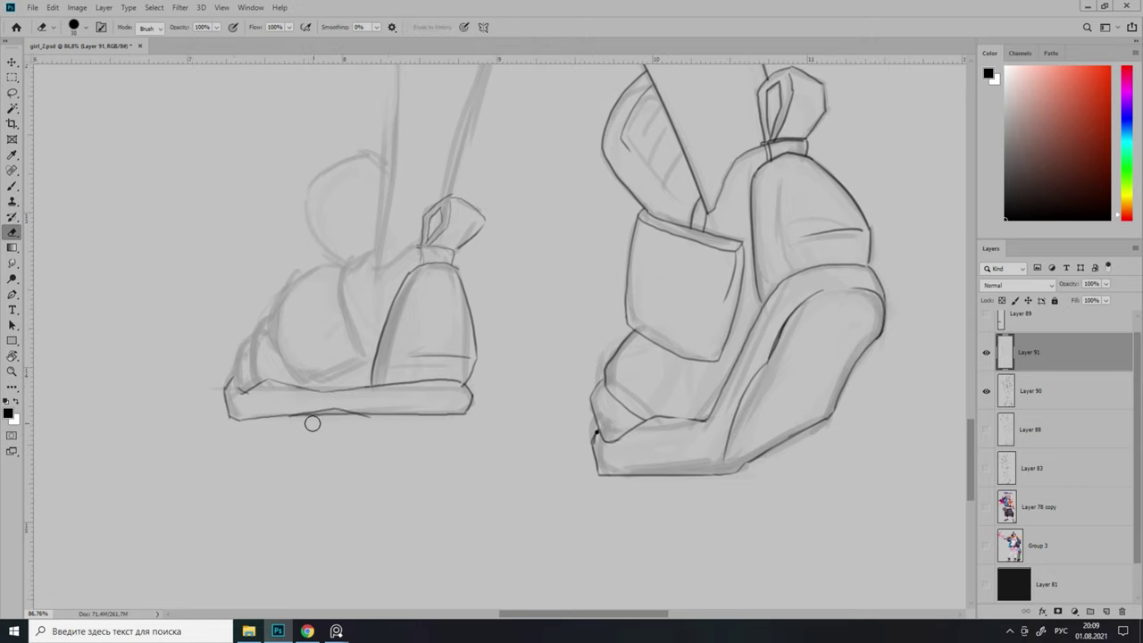
Ink the far shoe's tongue, rounded side flap, toe panels and ankle opening.
{"action": "scroll", "coordinate": [334, 441], "scroll_direction": "down", "scroll_amount": 3}
{"action": "scroll", "coordinate": [395, 332], "scroll_direction": "up", "scroll_amount": 3}
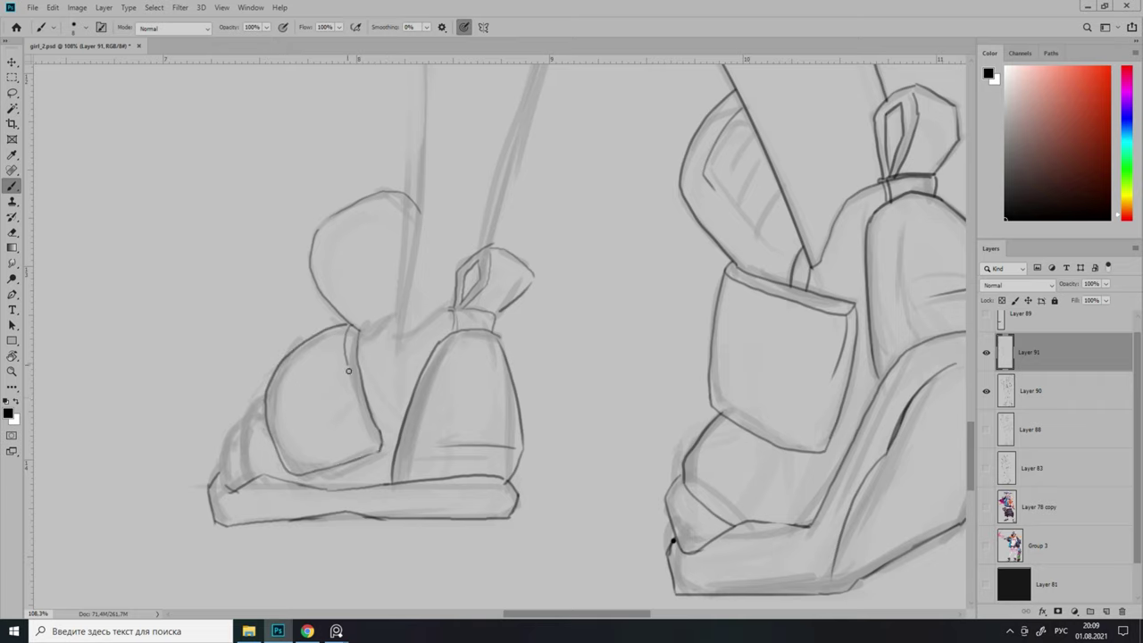
{"action": "scroll", "coordinate": [248, 425], "scroll_direction": "up", "scroll_amount": 1}
{"action": "scroll", "coordinate": [250, 412], "scroll_direction": "down", "scroll_amount": 5}
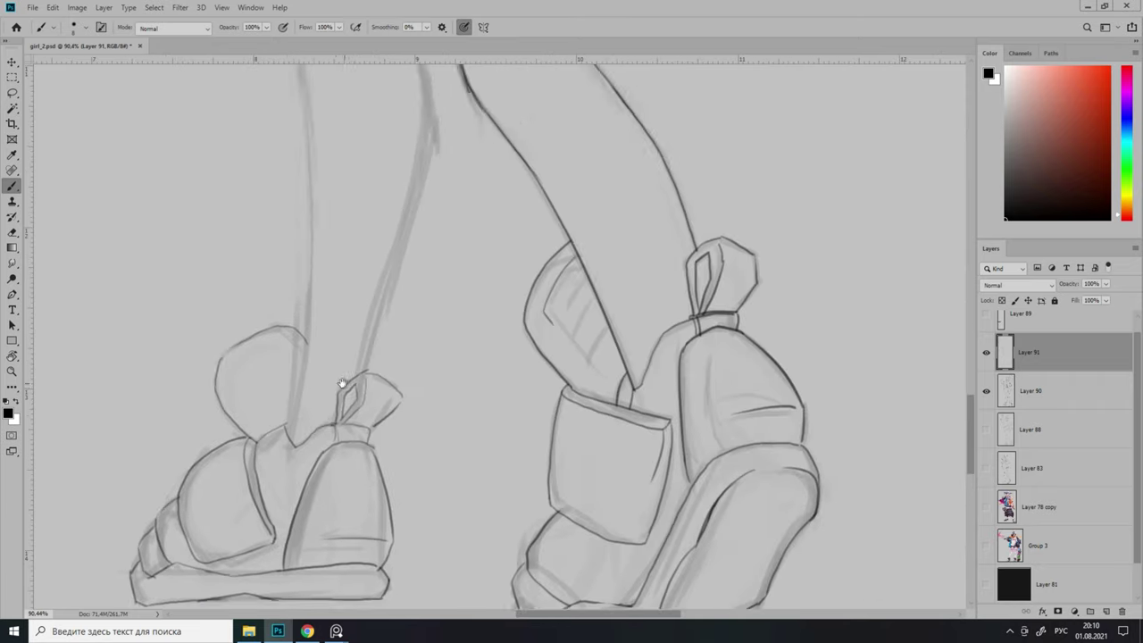
Lasso the far shoe's front and tongue lines and shift them horizontally about 0.07 in toward the heel.
{"action": "key", "text": "l"}
{"action": "left_click_drag", "start_coordinate": [299, 328], "coordinate": [317, 382]}
{"action": "left_click_drag", "start_coordinate": [279, 428], "coordinate": [287, 429]}
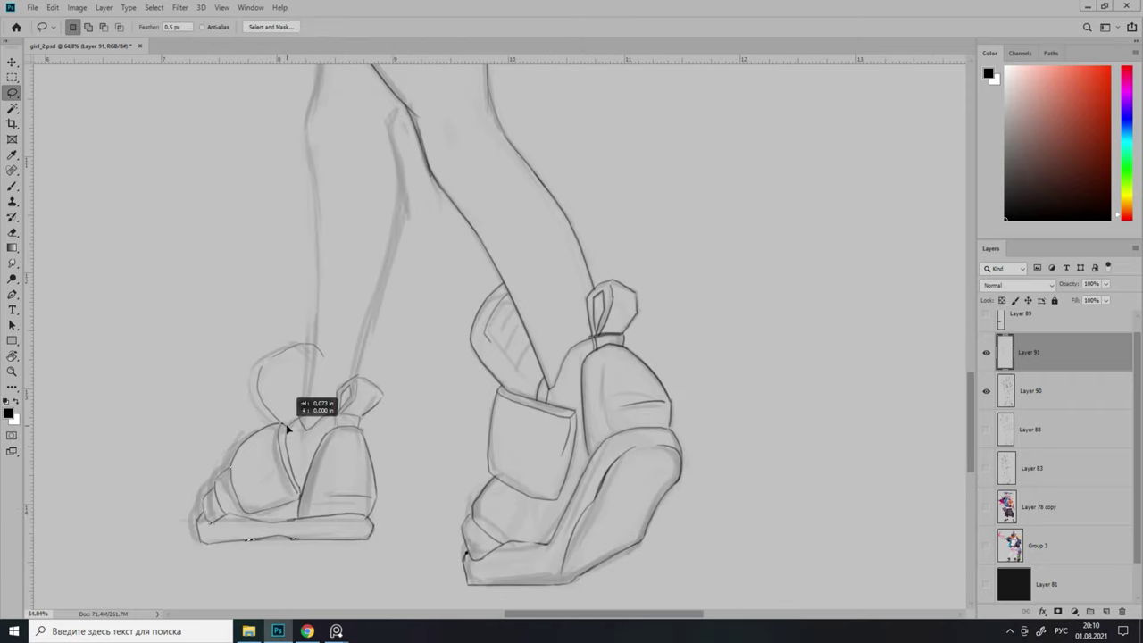
{"action": "scroll", "coordinate": [307, 431], "scroll_direction": "up", "scroll_amount": 2}
Ink the far leg's front and back contours from the knee down to the shoe's ankle opening.
{"action": "key", "text": "b"}
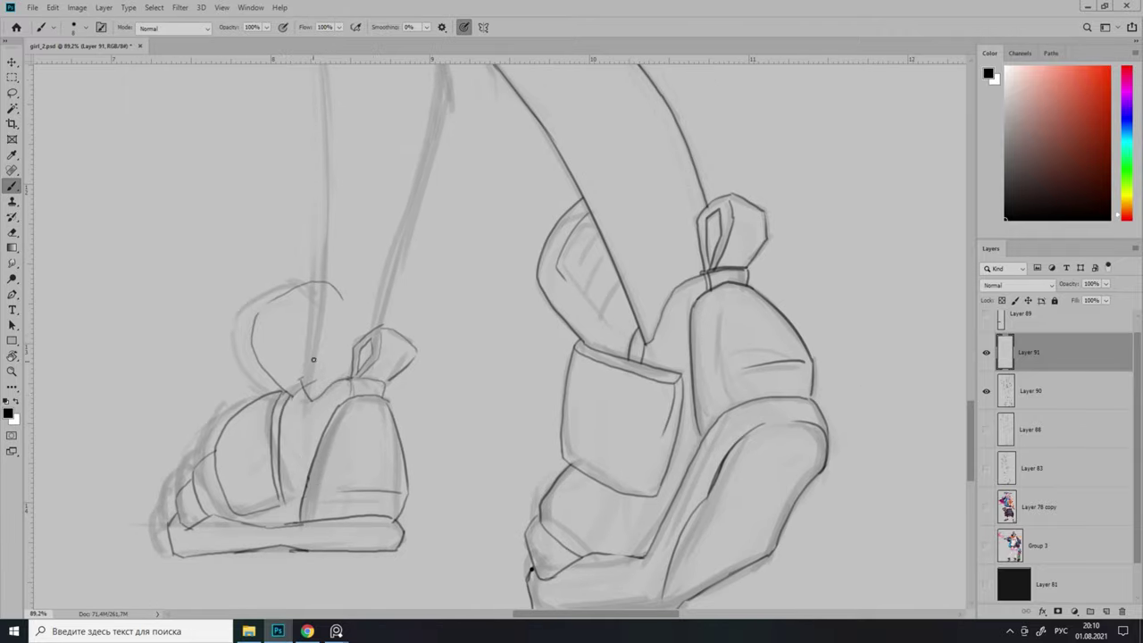
{"action": "scroll", "coordinate": [322, 297], "scroll_direction": "down", "scroll_amount": 1}
{"action": "scroll", "coordinate": [322, 297], "scroll_direction": "down", "scroll_amount": 4}
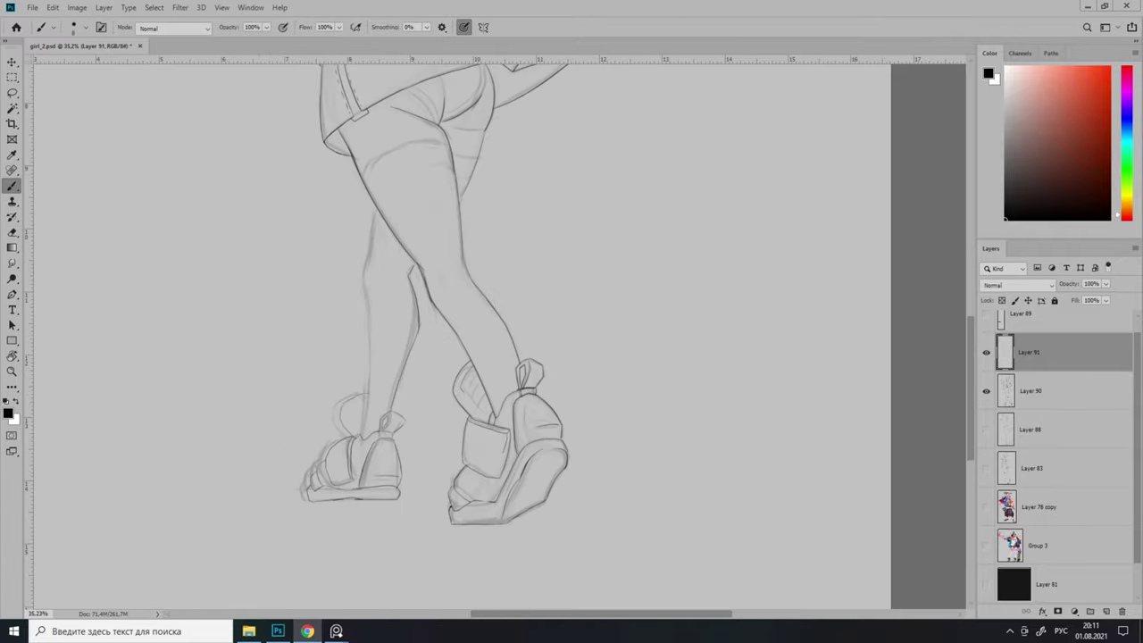
{"action": "scroll", "coordinate": [380, 308], "scroll_direction": "up", "scroll_amount": 3}
{"action": "scroll", "coordinate": [357, 258], "scroll_direction": "down", "scroll_amount": 2}
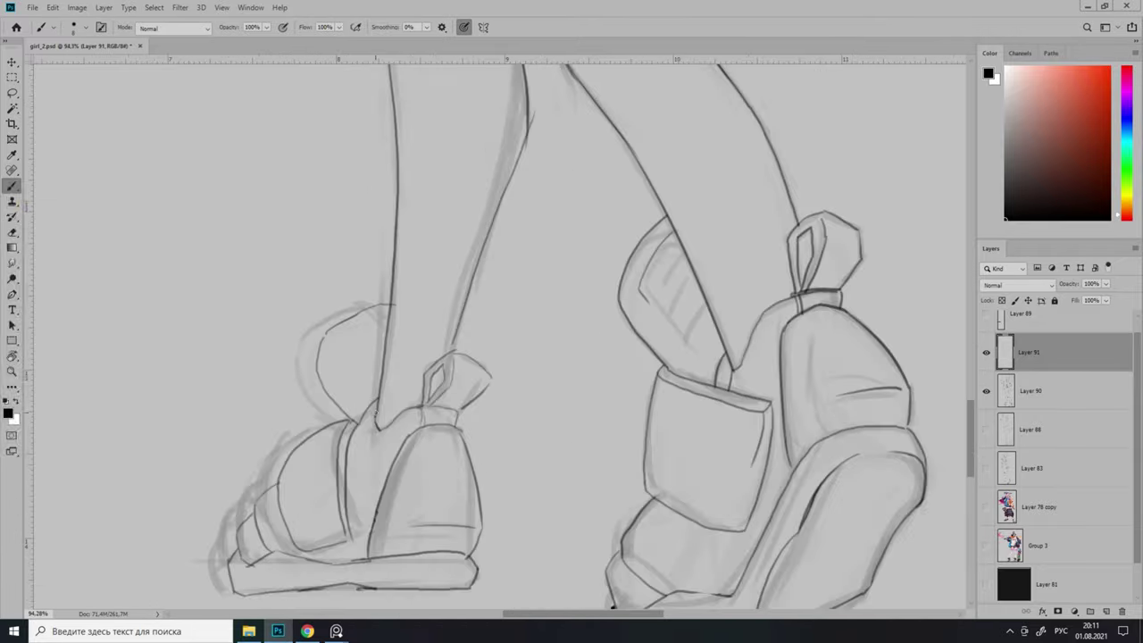
{"action": "scroll", "coordinate": [375, 295], "scroll_direction": "down", "scroll_amount": 1}
{"action": "left_click_drag", "start_coordinate": [425, 72], "coordinate": [428, 350]}
{"action": "scroll", "coordinate": [429, 350], "scroll_direction": "up", "scroll_amount": 3}
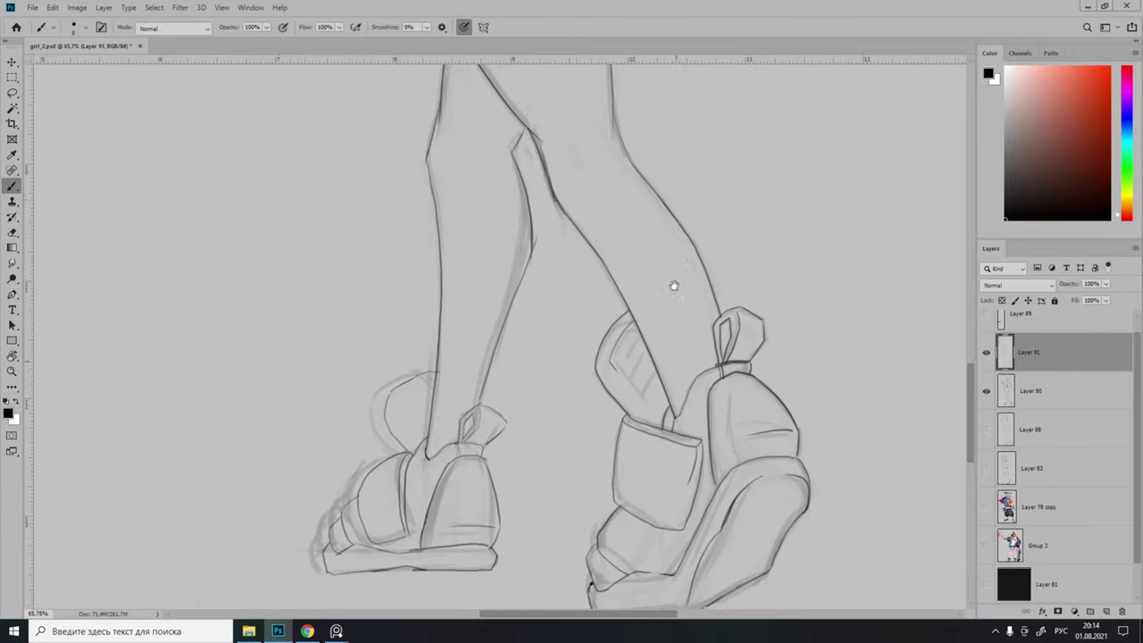
Ink the headphone ear cup's outline with its short headband connector and an inner oval.
{"action": "scroll", "coordinate": [536, 268], "scroll_direction": "down", "scroll_amount": 2}
{"action": "scroll", "coordinate": [536, 206], "scroll_direction": "up", "scroll_amount": 4}
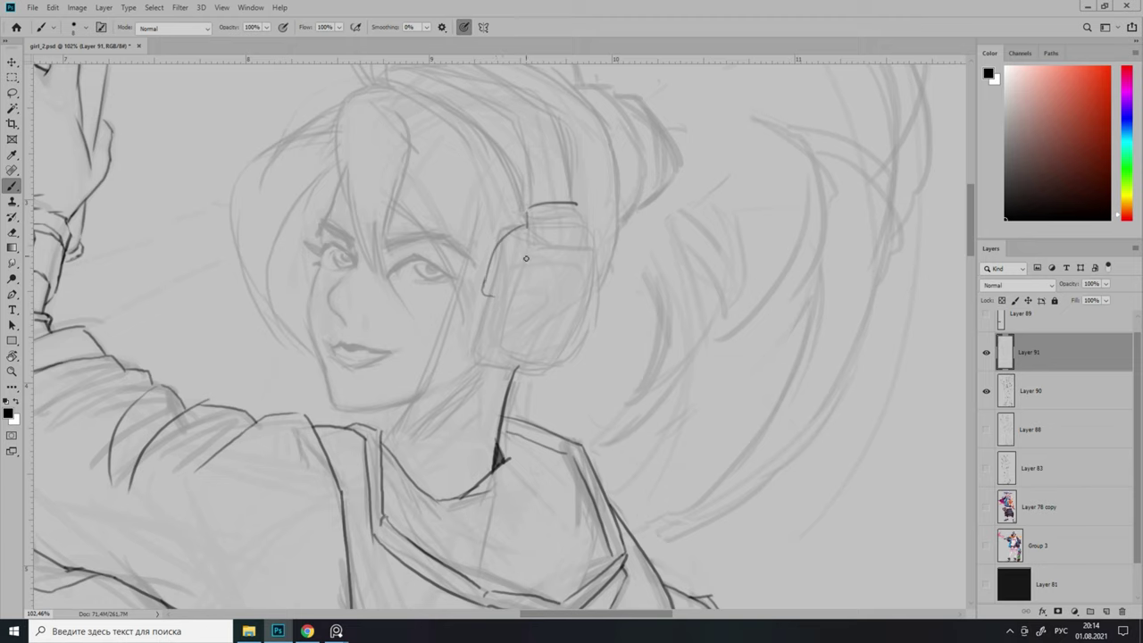
{"action": "scroll", "coordinate": [527, 303], "scroll_direction": "down", "scroll_amount": 1}
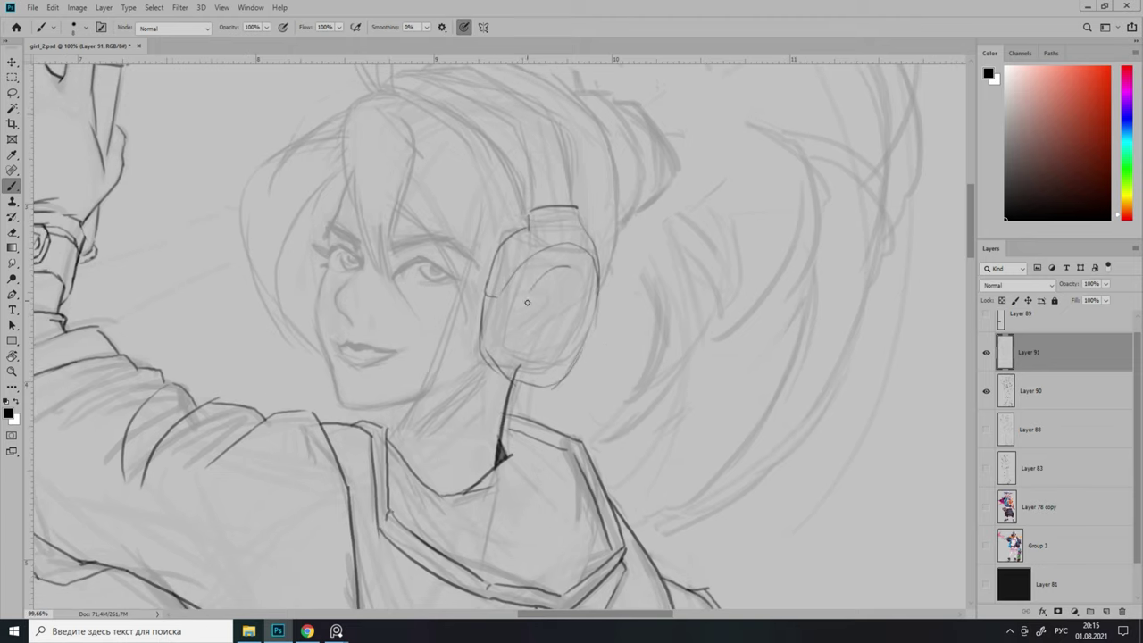
{"action": "scroll", "coordinate": [580, 325], "scroll_direction": "down", "scroll_amount": 3}
{"action": "scroll", "coordinate": [580, 324], "scroll_direction": "up", "scroll_amount": 3}
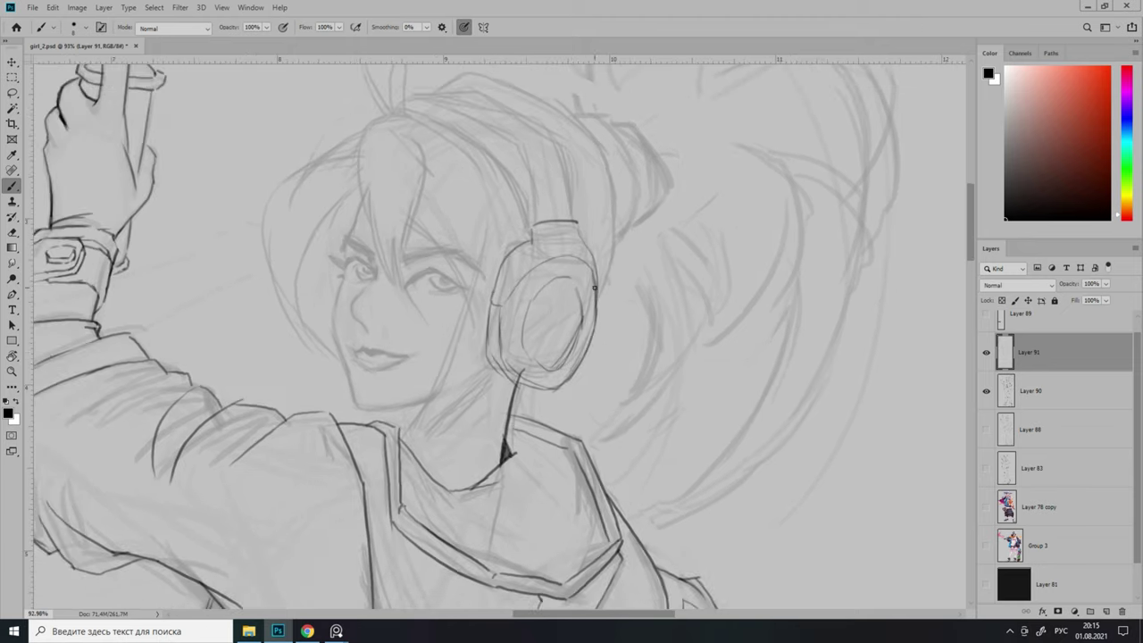
Transform the inked ear cup, shifting and tilting it over the ear.
{"action": "key", "text": "ctrl+t"}
{"action": "left_click_drag", "start_coordinate": [555, 261], "coordinate": [572, 313]}
{"action": "key", "text": "Return"}
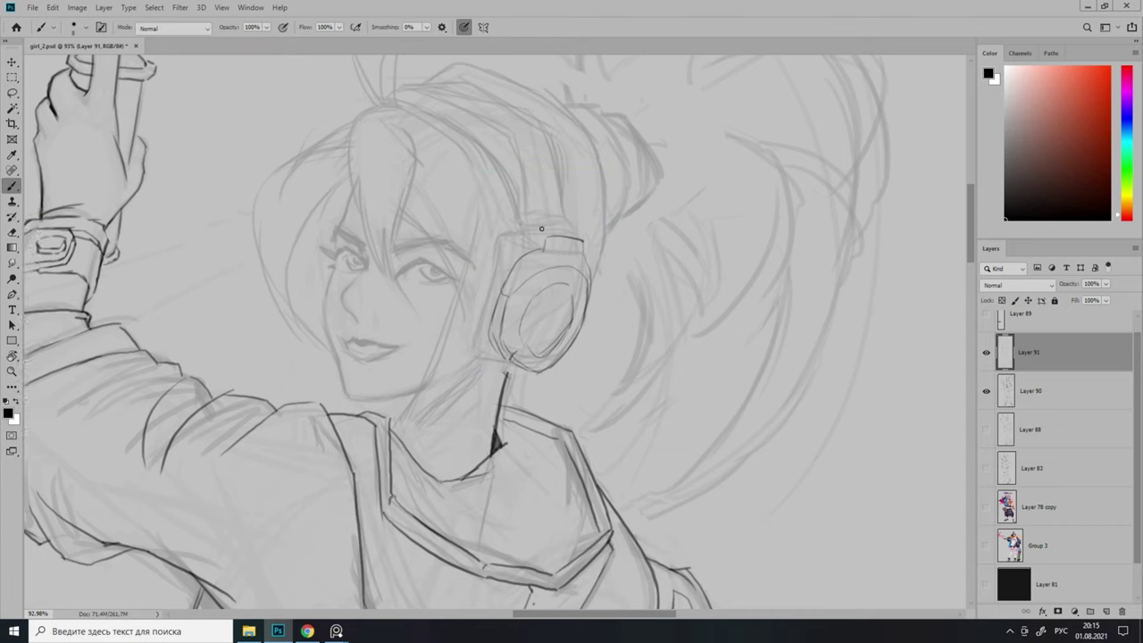
Reshape the ear cup lines with Liquify, using a forward warp brush of size 403 and pressure 23.
{"action": "scroll", "coordinate": [556, 339], "scroll_direction": "up", "scroll_amount": 2}
{"action": "left_click", "coordinate": [180, 7]}
{"action": "left_click", "coordinate": [215, 184]}
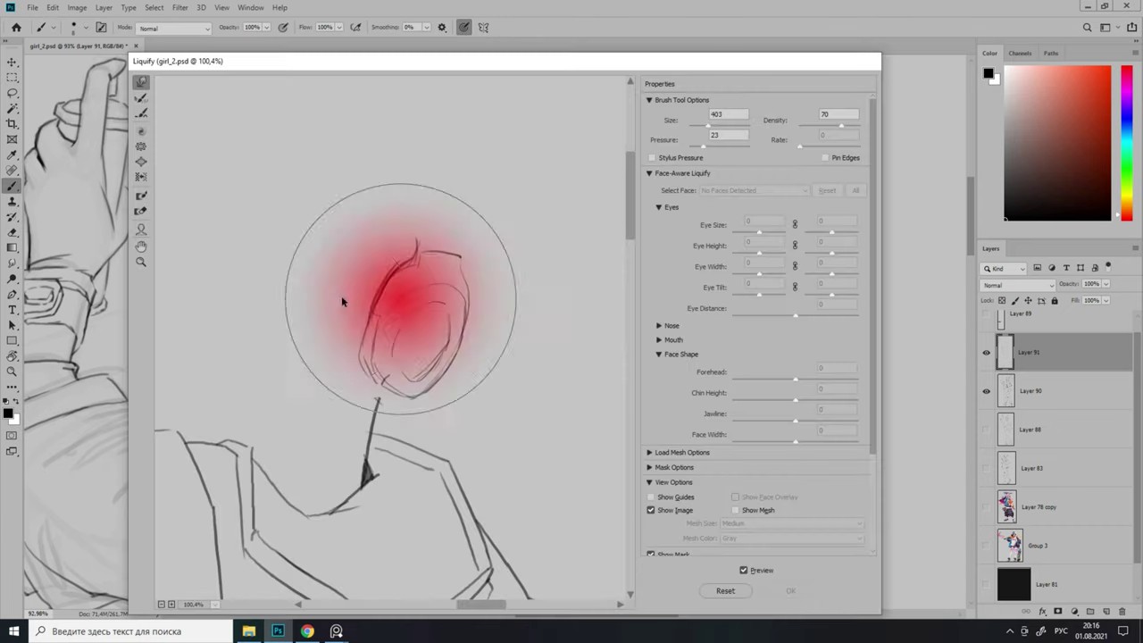
{"action": "mouse_move", "coordinate": [366, 339]}
{"action": "left_mouse_down"}
{"action": "mouse_move", "coordinate": [341, 296]}
{"action": "mouse_move", "coordinate": [392, 286]}
{"action": "left_mouse_up"}
{"action": "key", "text": "Return"}
Ink the headband's inner and outer arcs over the head and the joint line above the ear cup.
{"action": "left_click_drag", "start_coordinate": [597, 323], "coordinate": [313, 358]}
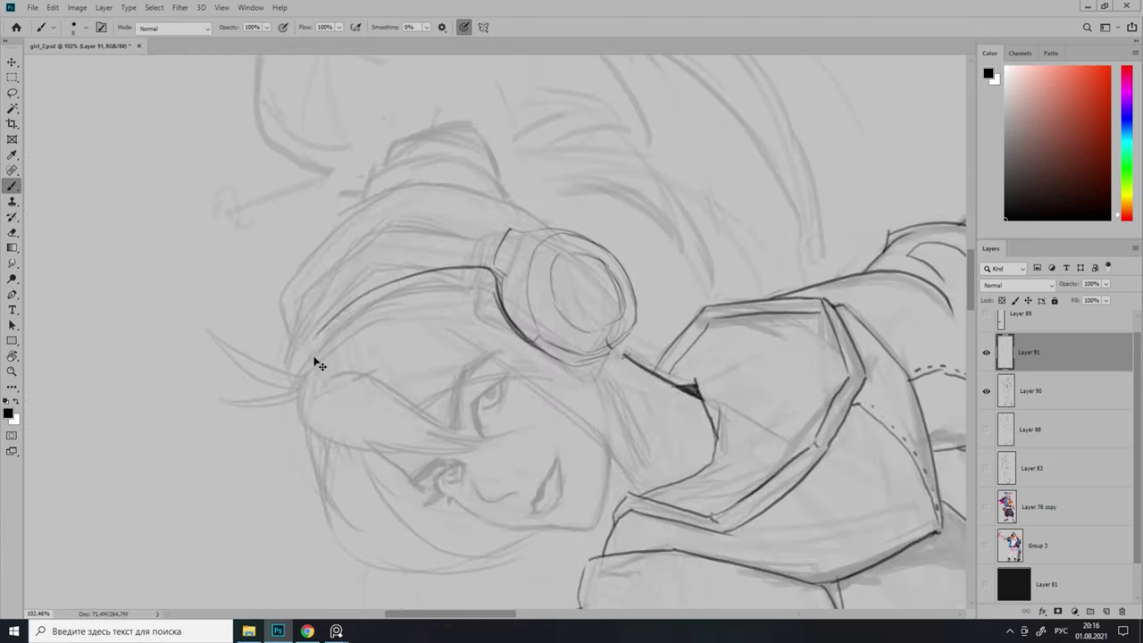
{"action": "key", "text": "Escape"}
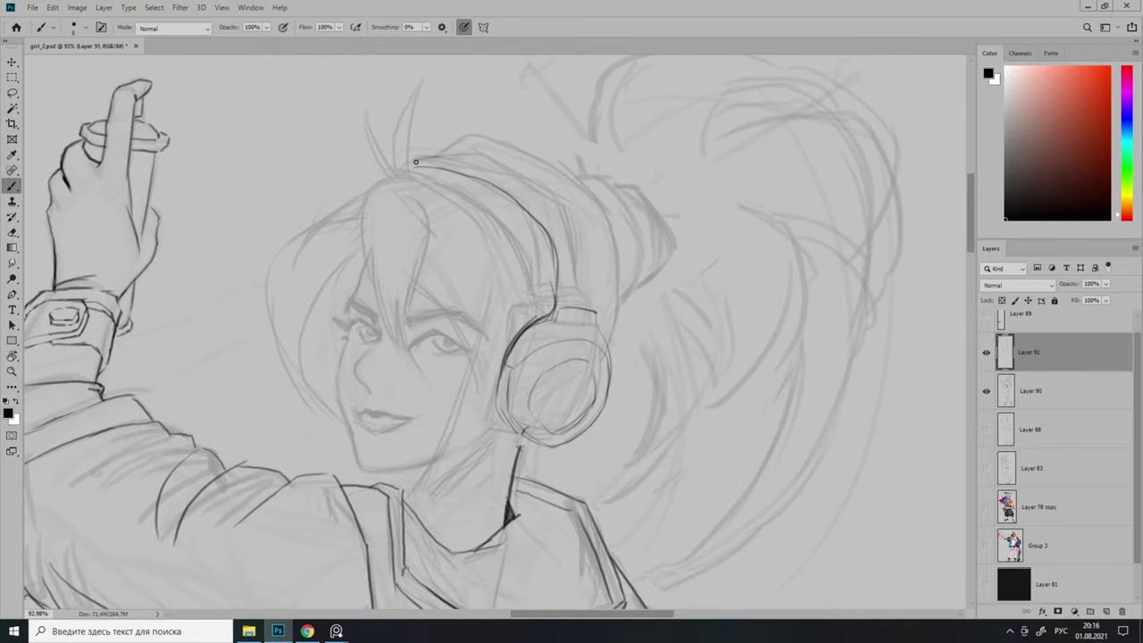
{"action": "left_click_drag", "start_coordinate": [594, 297], "coordinate": [450, 143]}
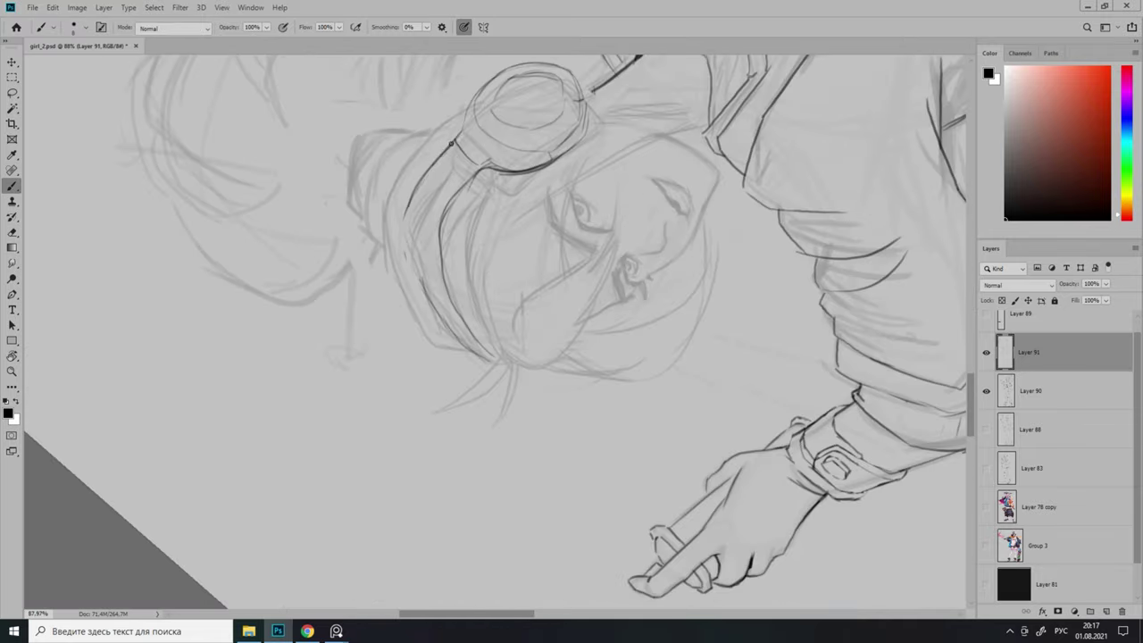
{"action": "key", "text": "Escape"}
{"action": "scroll", "coordinate": [440, 224], "scroll_direction": "up", "scroll_amount": 3}
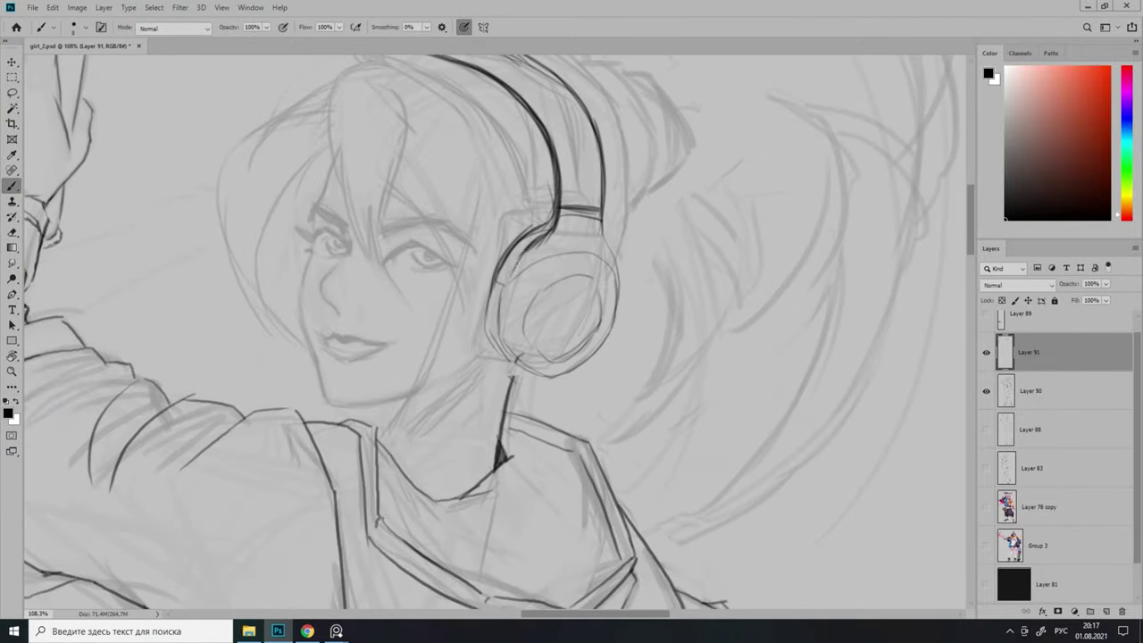
{"action": "scroll", "coordinate": [605, 185], "scroll_direction": "down", "scroll_amount": 10}
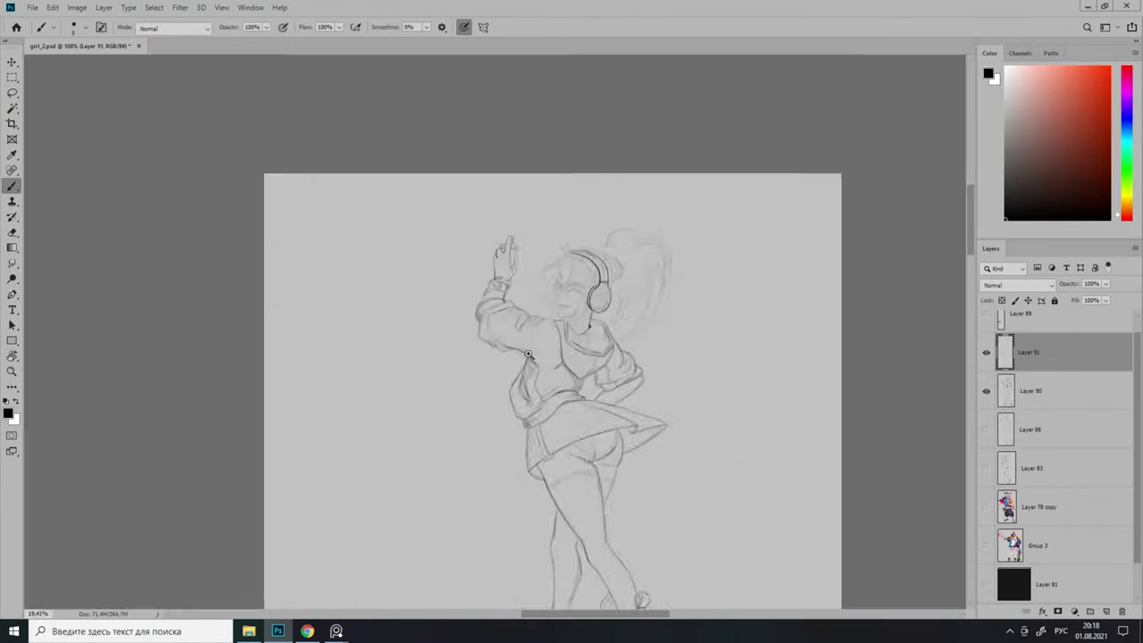
Erase the rough lines inside the ear cup and ink a bold outer rim with a curved cover line.
{"action": "scroll", "coordinate": [605, 276], "scroll_direction": "up", "scroll_amount": 10}
{"action": "key", "text": "e"}
{"action": "mouse_move", "coordinate": [604, 276]}
{"action": "left_mouse_down"}
{"action": "mouse_move", "coordinate": [571, 357]}
{"action": "mouse_move", "coordinate": [523, 282]}
{"action": "left_mouse_up"}
{"action": "key", "text": "b"}
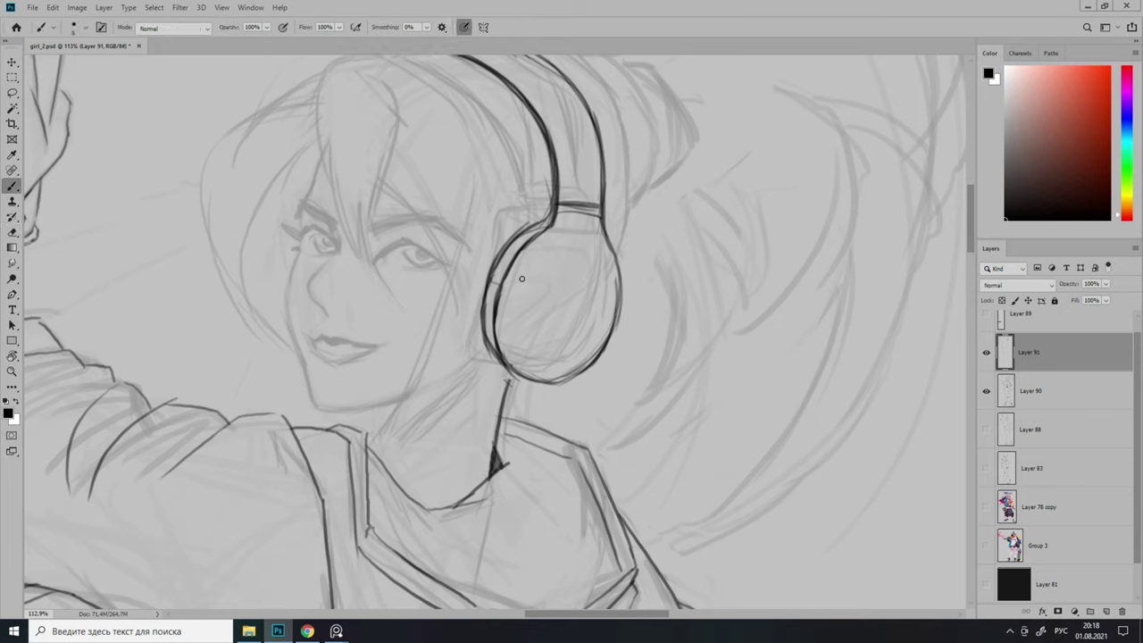
{"action": "scroll", "coordinate": [589, 278], "scroll_direction": "down", "scroll_amount": 8}
{"action": "scroll", "coordinate": [589, 268], "scroll_direction": "up", "scroll_amount": 9}
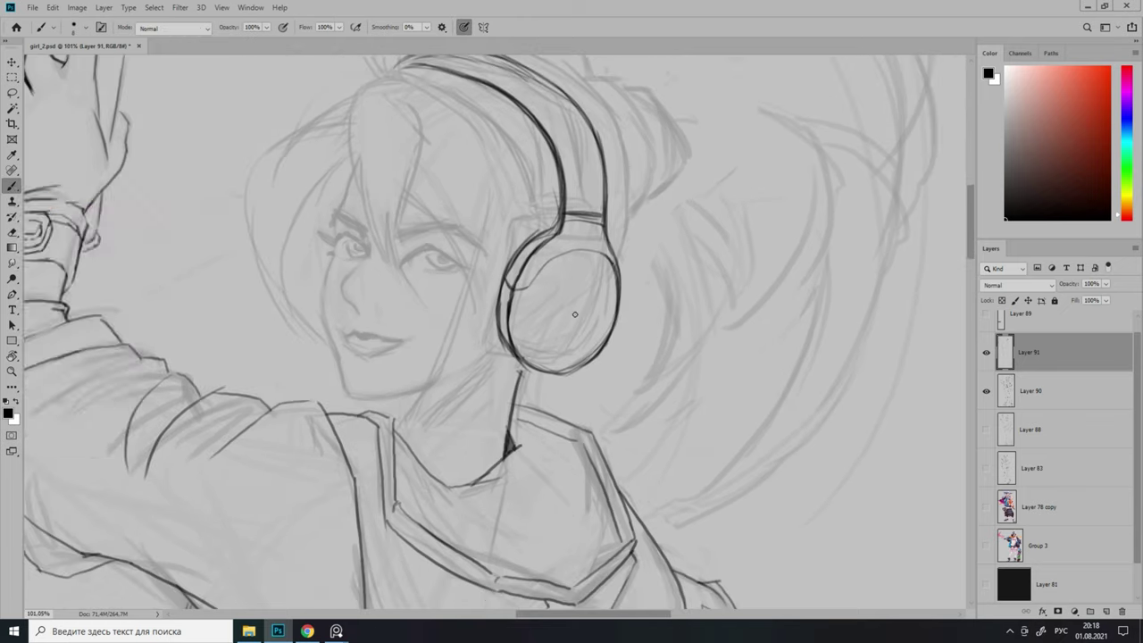
Ink the ear cup's inner oval and the cushion edges showing behind the cup.
{"action": "left_click_drag", "start_coordinate": [557, 247], "coordinate": [589, 237]}
{"action": "scroll", "coordinate": [565, 351], "scroll_direction": "down", "scroll_amount": 8}
{"action": "scroll", "coordinate": [548, 259], "scroll_direction": "up", "scroll_amount": 7}
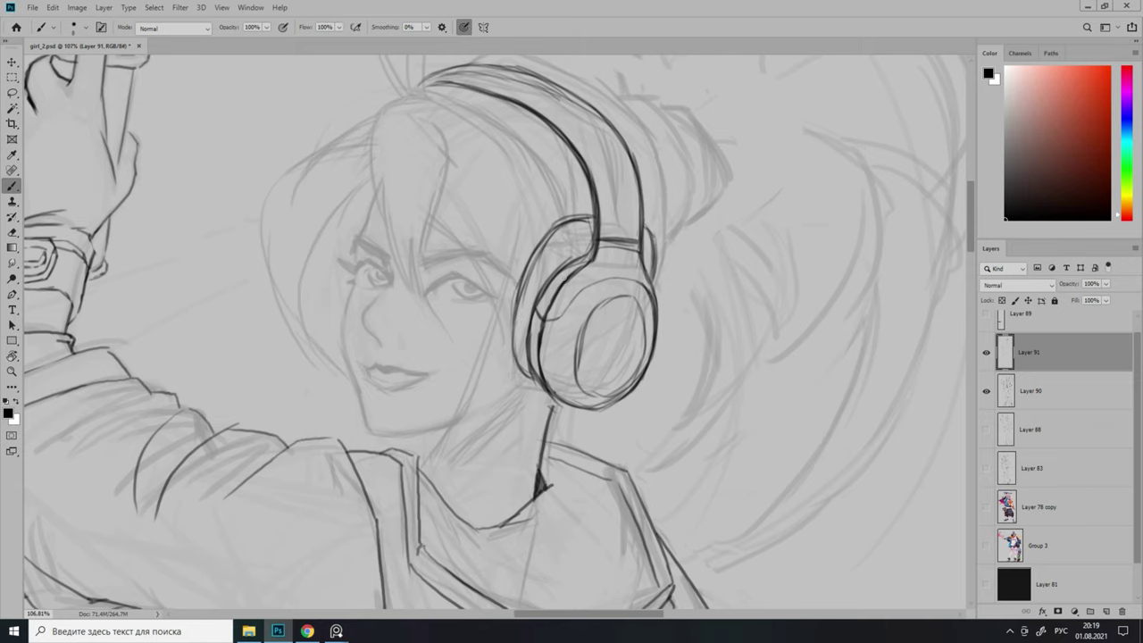
{"action": "scroll", "coordinate": [529, 272], "scroll_direction": "down", "scroll_amount": 4}
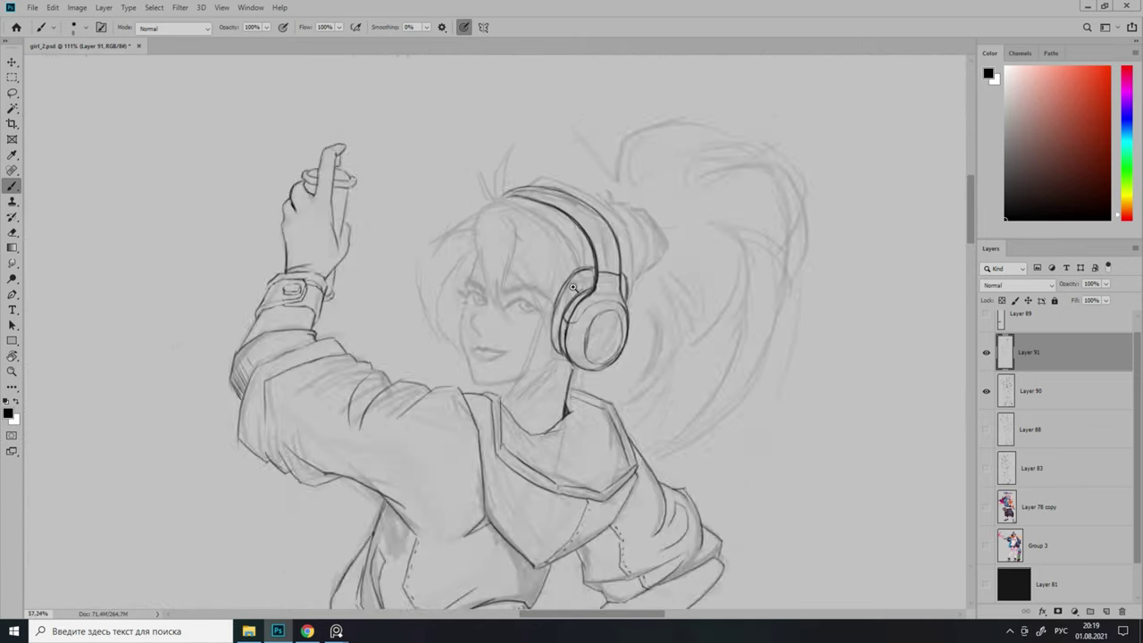
{"action": "scroll", "coordinate": [573, 286], "scroll_direction": "up", "scroll_amount": 3}
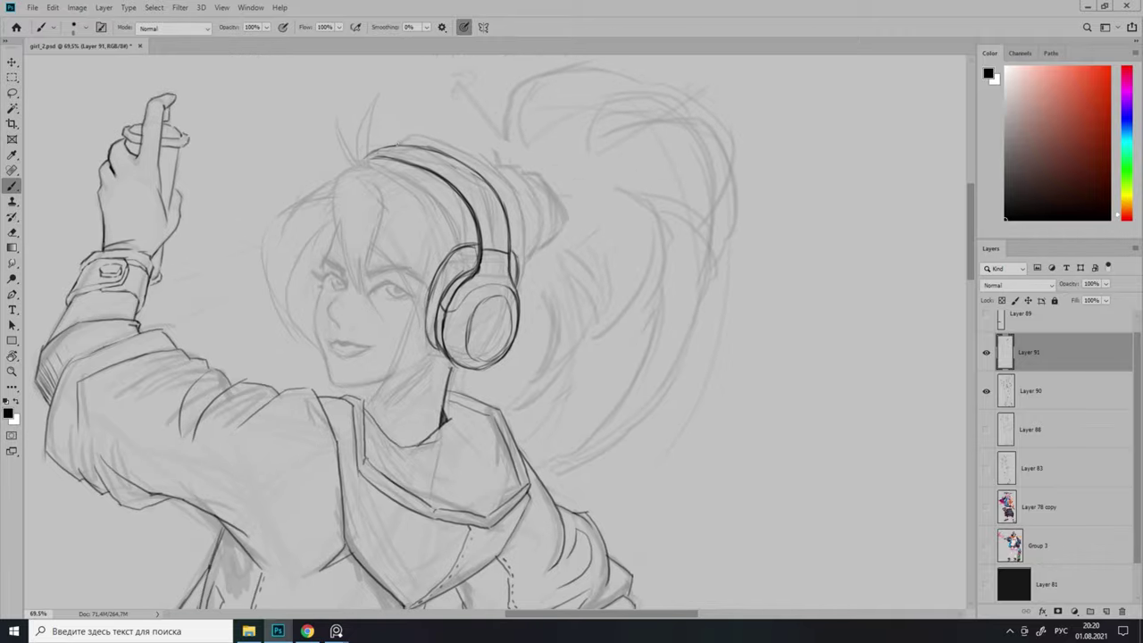
Ink the crown of the hair behind the headband and the hair tie at the ponytail's base.
{"action": "left_click_drag", "start_coordinate": [547, 208], "coordinate": [538, 254]}
{"action": "scroll", "coordinate": [539, 254], "scroll_direction": "down", "scroll_amount": 5}
{"action": "scroll", "coordinate": [427, 139], "scroll_direction": "up", "scroll_amount": 5}
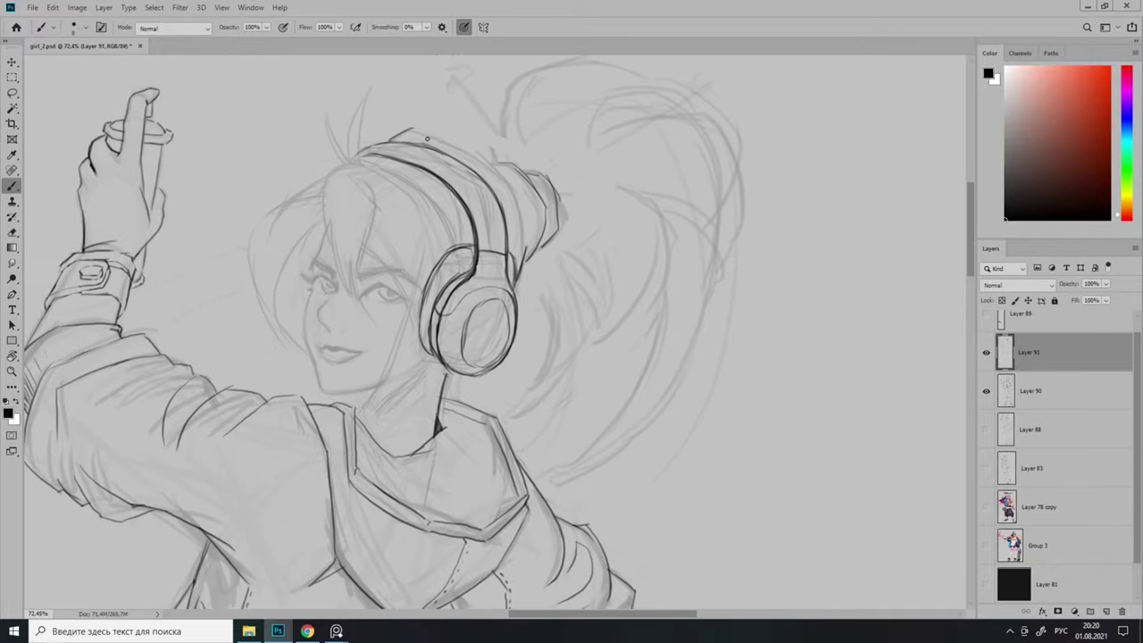
{"action": "scroll", "coordinate": [429, 140], "scroll_direction": "down", "scroll_amount": 1}
Fade the rough headphone lines with the eraser and re-ink the headband's inner edge on a new layer.
{"action": "scroll", "coordinate": [461, 256], "scroll_direction": "up", "scroll_amount": 5}
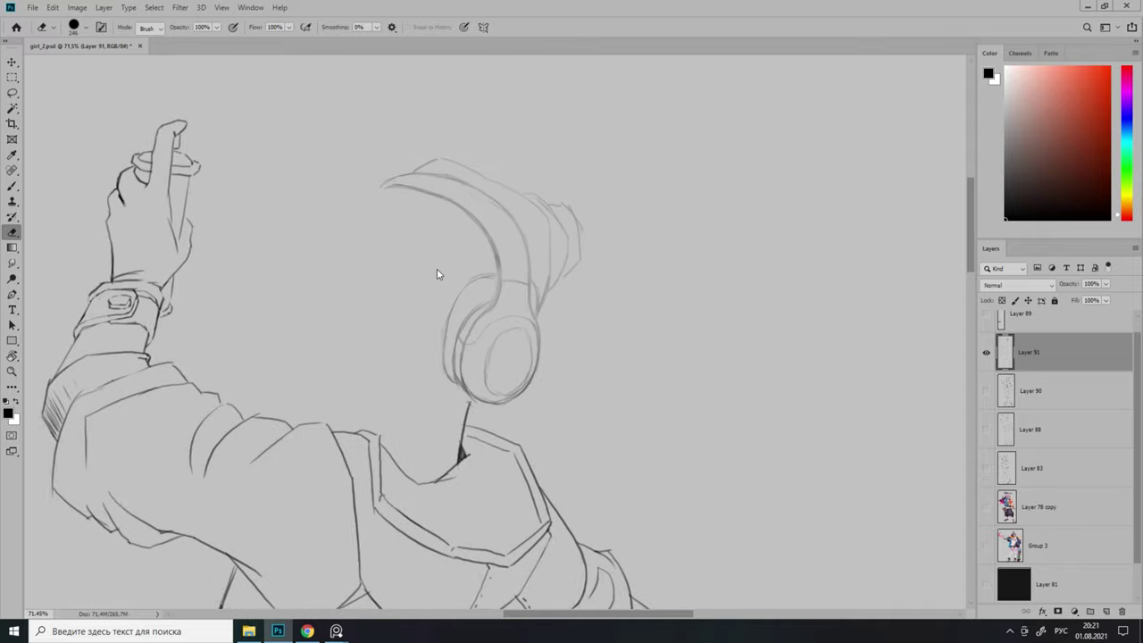
{"action": "key", "text": "b"}
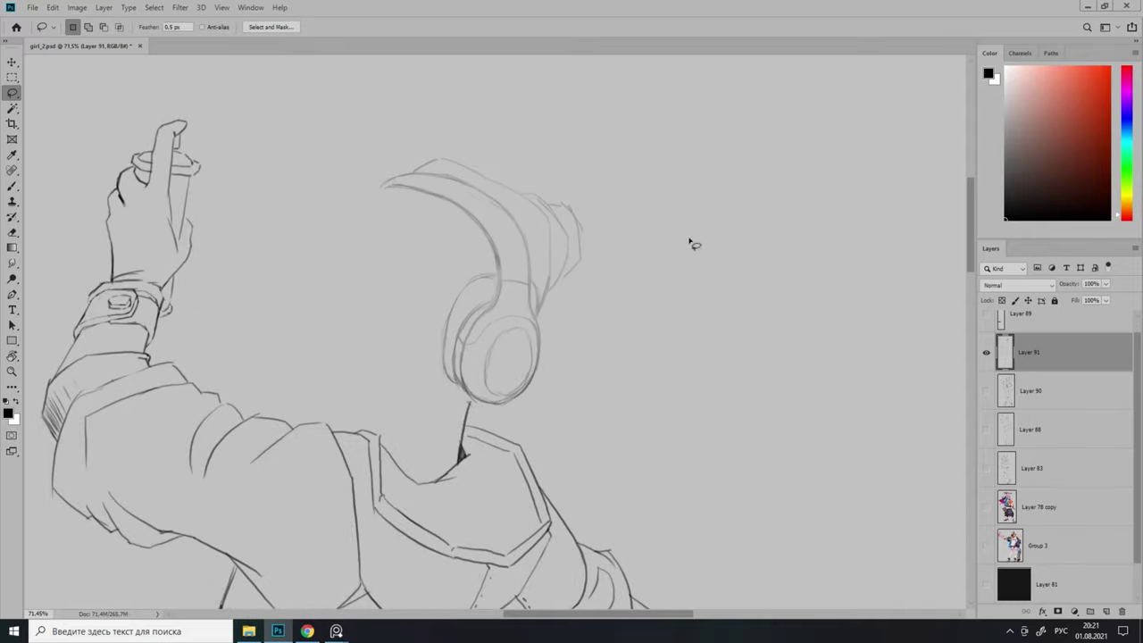
{"action": "scroll", "coordinate": [509, 288], "scroll_direction": "up", "scroll_amount": 4}
{"action": "left_click_drag", "start_coordinate": [464, 240], "coordinate": [495, 328]}
{"action": "mouse_move", "coordinate": [496, 357]}
{"action": "left_mouse_down"}
{"action": "mouse_move", "coordinate": [515, 269]}
{"action": "mouse_move", "coordinate": [445, 366]}
{"action": "left_mouse_up"}
{"action": "scroll", "coordinate": [478, 294], "scroll_direction": "down", "scroll_amount": 1}
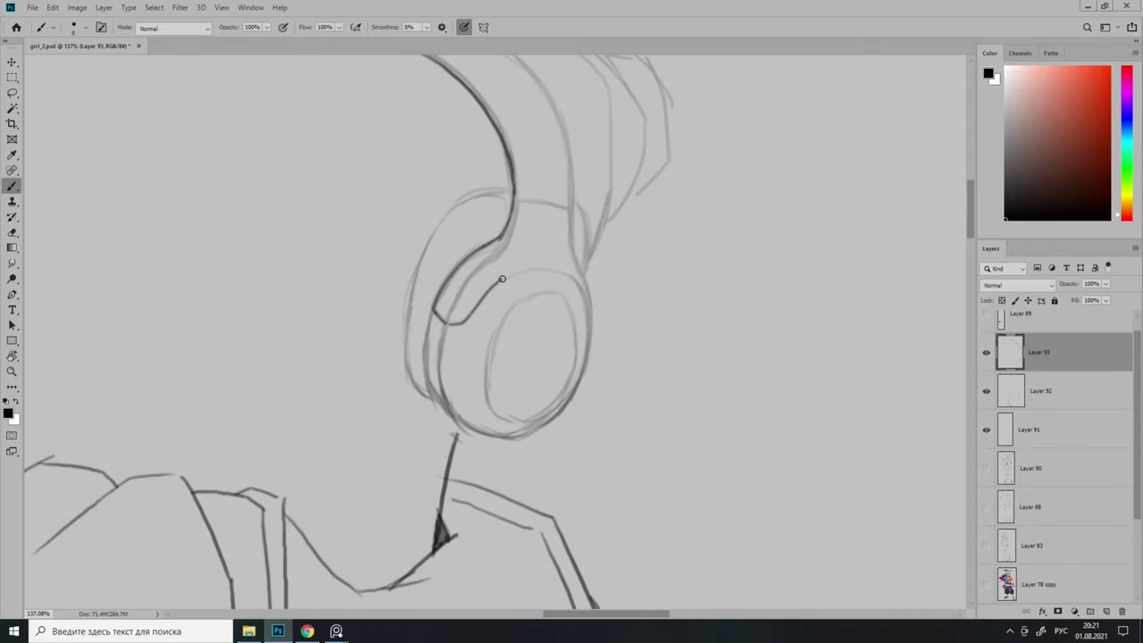
Re-ink the ear cup's outer rim and inner oval, along with the cushion behind it.
{"action": "left_click_drag", "start_coordinate": [502, 278], "coordinate": [593, 316]}
{"action": "scroll", "coordinate": [438, 227], "scroll_direction": "down", "scroll_amount": 2}
{"action": "scroll", "coordinate": [489, 237], "scroll_direction": "up", "scroll_amount": 2}
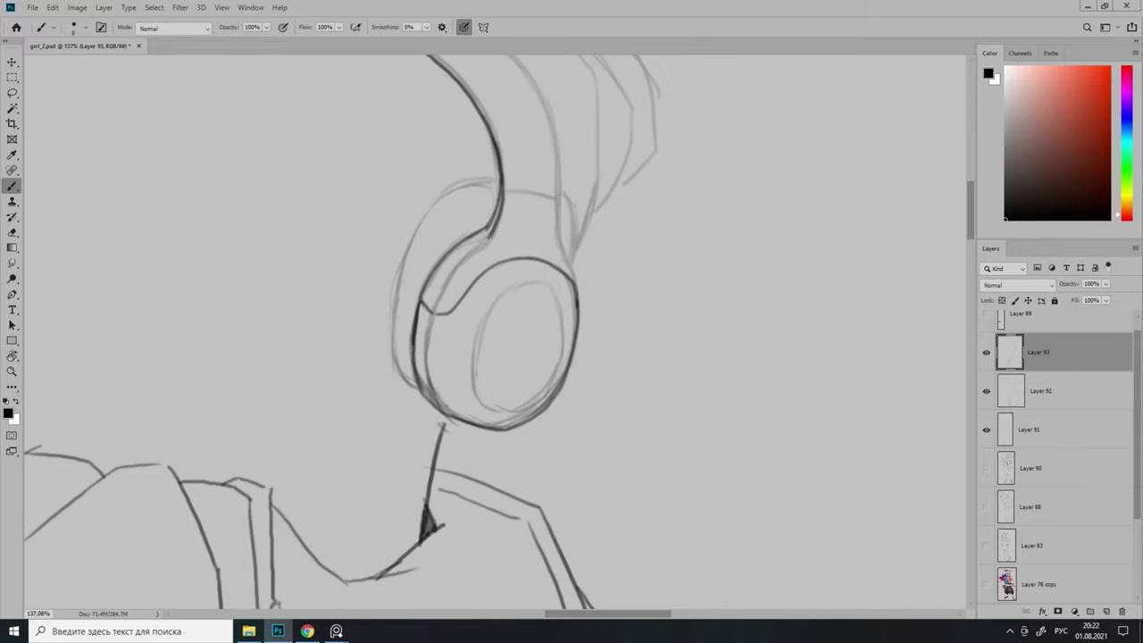
{"action": "mouse_move", "coordinate": [544, 259]}
{"action": "left_mouse_down"}
{"action": "mouse_move", "coordinate": [580, 318]}
{"action": "mouse_move", "coordinate": [554, 335]}
{"action": "left_mouse_up"}
{"action": "scroll", "coordinate": [489, 406], "scroll_direction": "up", "scroll_amount": 2}
{"action": "scroll", "coordinate": [240, 116], "scroll_direction": "up", "scroll_amount": 2}
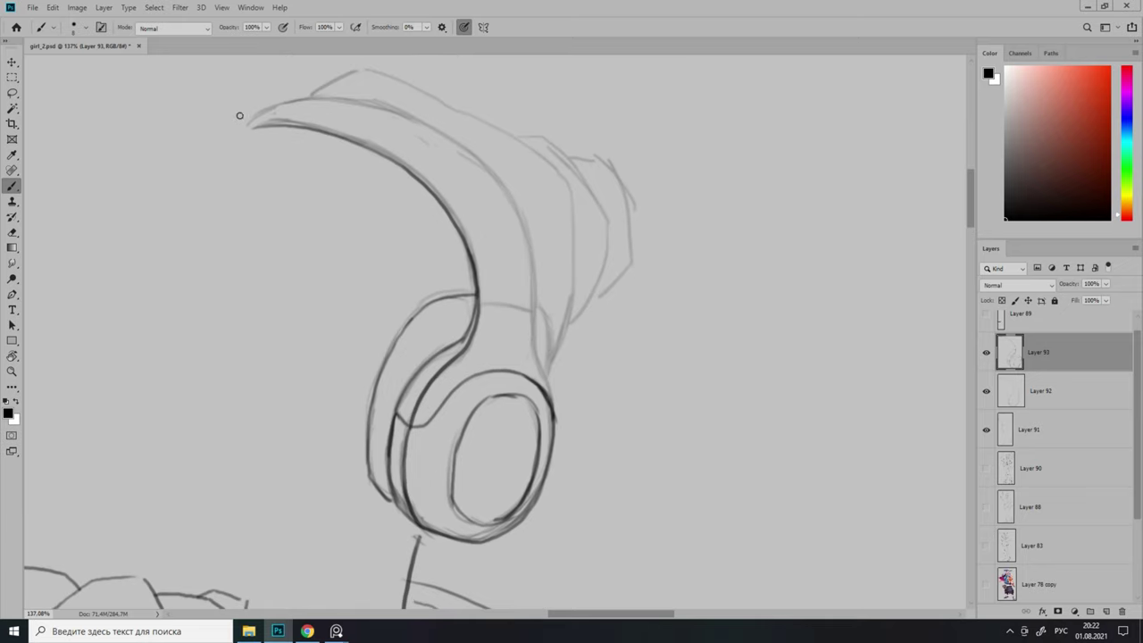
Re-ink the headband's outer edge and the hair behind it, and merge these lines into the main line art layer.
{"action": "scroll", "coordinate": [300, 137], "scroll_direction": "up", "scroll_amount": 2}
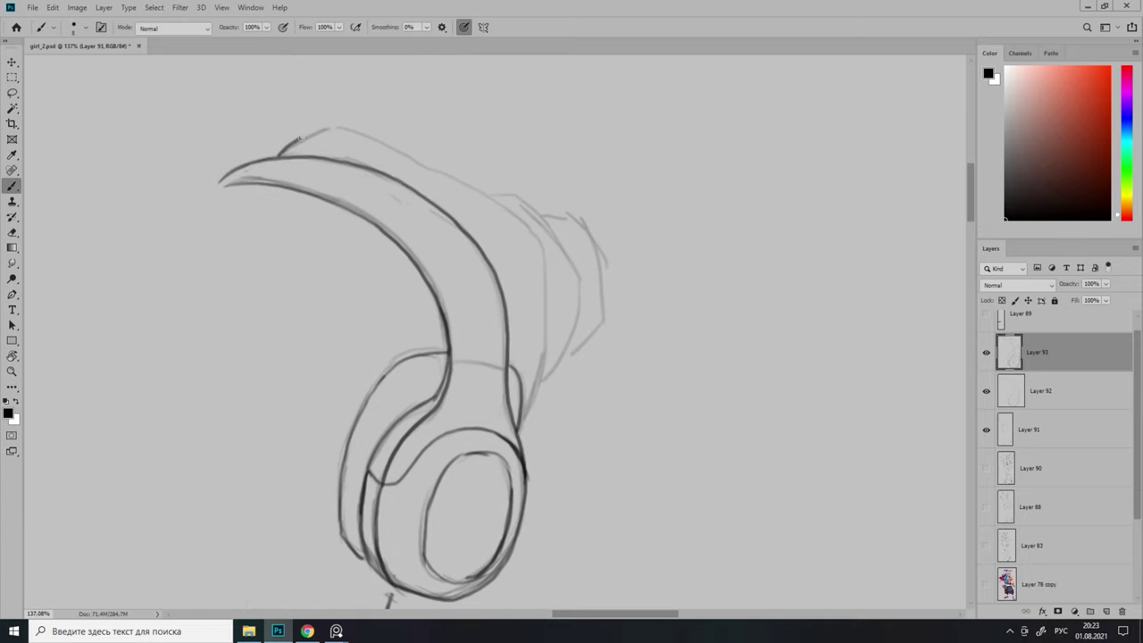
{"action": "scroll", "coordinate": [388, 600], "scroll_direction": "down", "scroll_amount": 5}
{"action": "key", "text": "ctrl+e"}
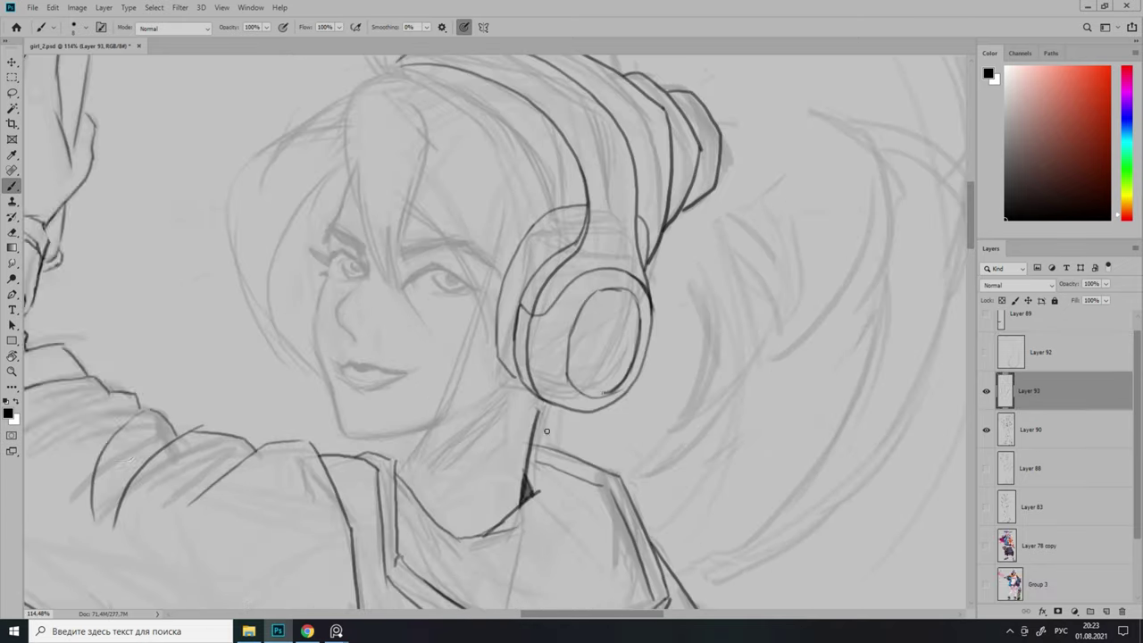
Try to ink a second curved contour just beneath the headband's inner edge.
{"action": "scroll", "coordinate": [554, 236], "scroll_direction": "up", "scroll_amount": 5}
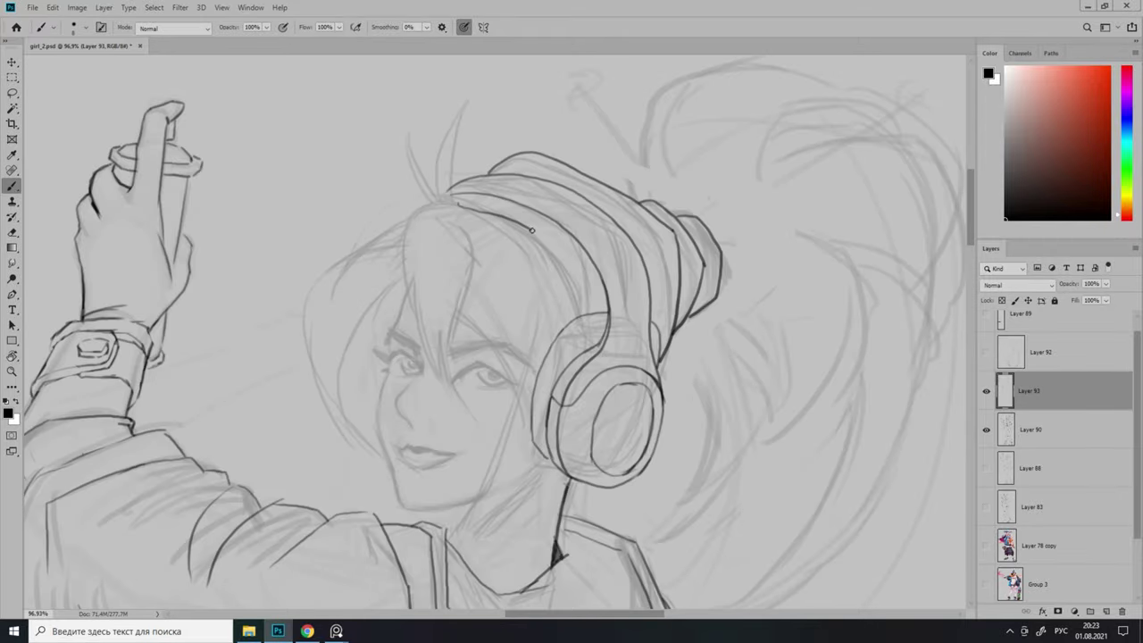
{"action": "scroll", "coordinate": [531, 231], "scroll_direction": "down", "scroll_amount": 1}
{"action": "key", "text": "ctrl+z"}
{"action": "mouse_move", "coordinate": [466, 202]}
{"action": "left_mouse_down"}
{"action": "mouse_move", "coordinate": [553, 229]}
{"action": "mouse_move", "coordinate": [566, 256]}
{"action": "left_mouse_up"}
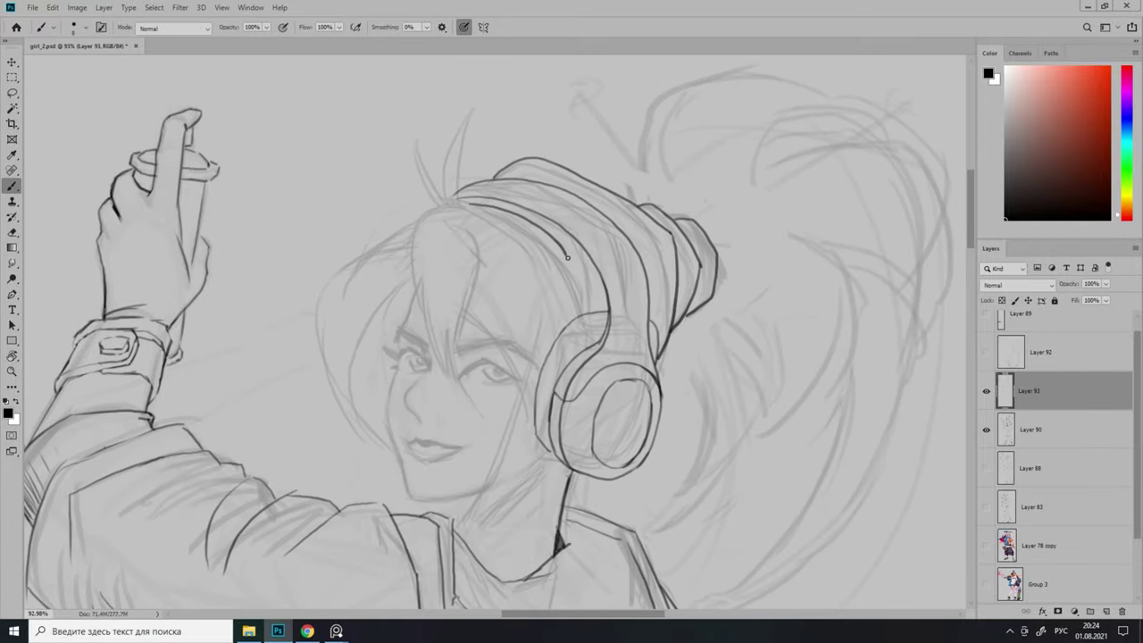
Ink the bangs from the headband down over the forehead, ending in pointed strands between the eyes.
{"action": "scroll", "coordinate": [566, 256], "scroll_direction": "down", "scroll_amount": 3}
{"action": "key", "text": "l"}
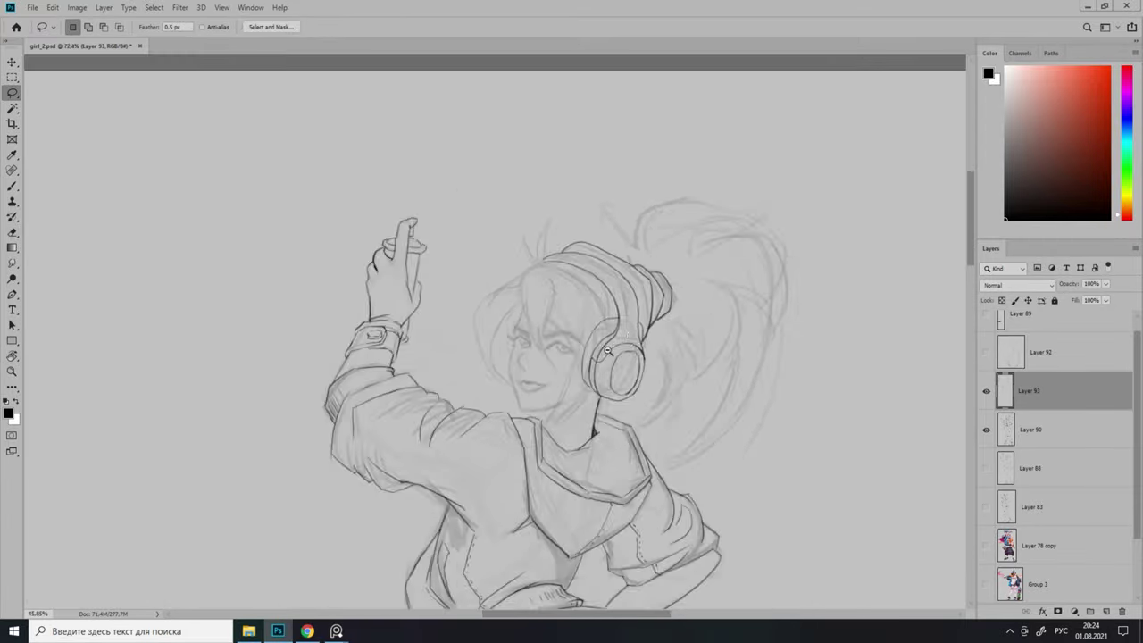
{"action": "key", "text": "b"}
{"action": "scroll", "coordinate": [547, 346], "scroll_direction": "up", "scroll_amount": 2}
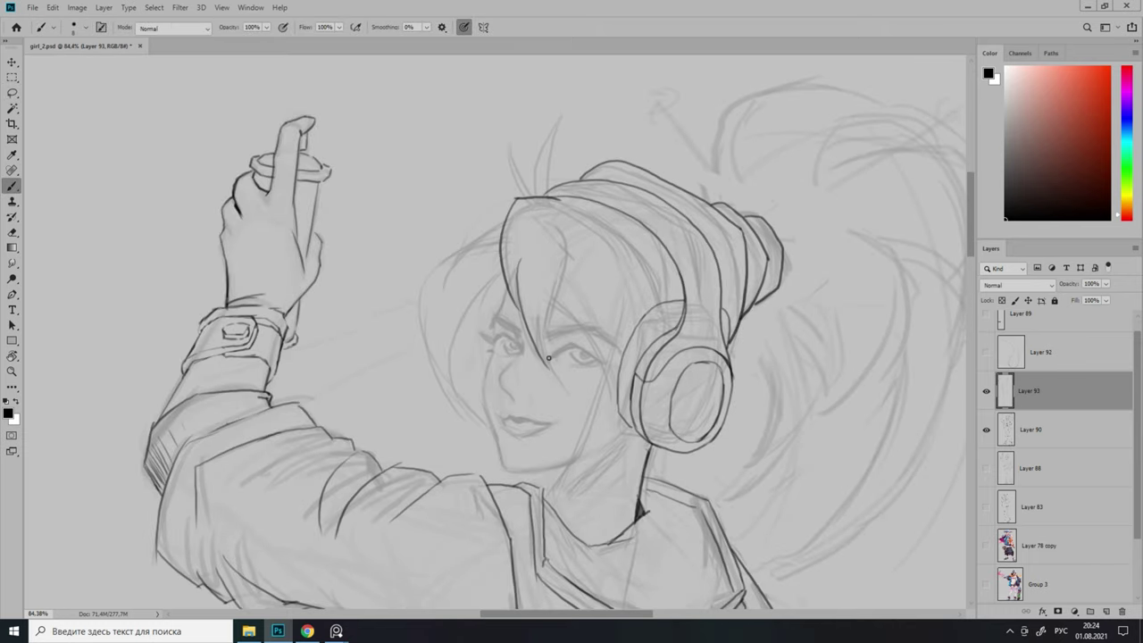
{"action": "left_click_drag", "start_coordinate": [604, 329], "coordinate": [576, 280]}
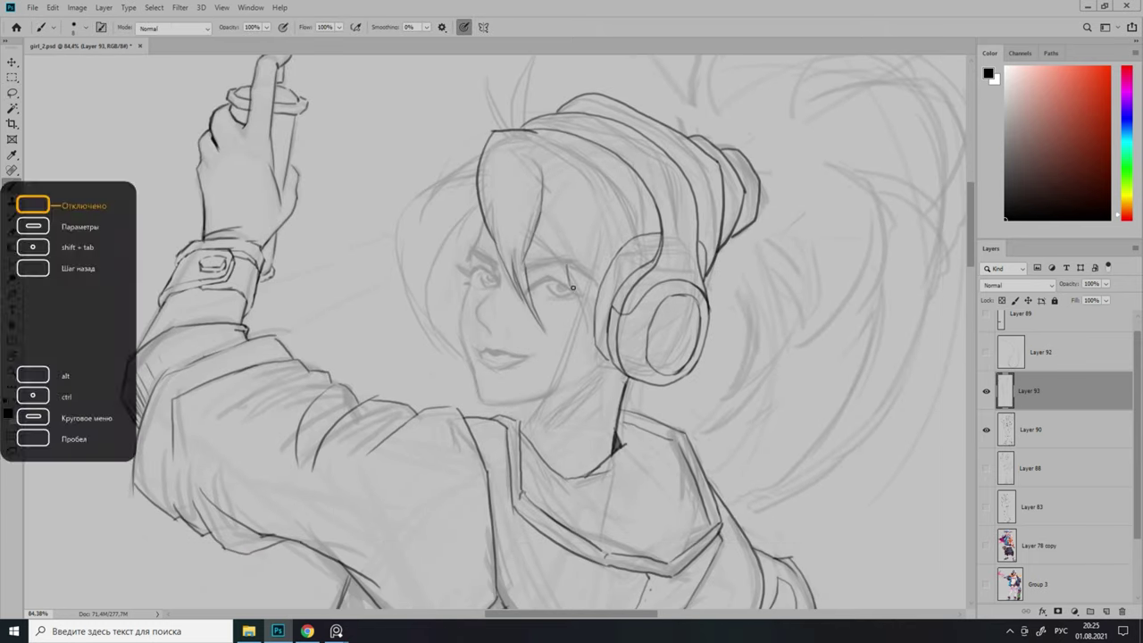
{"action": "left_click_drag", "start_coordinate": [549, 126], "coordinate": [523, 126]}
{"action": "scroll", "coordinate": [541, 270], "scroll_direction": "up", "scroll_amount": 2}
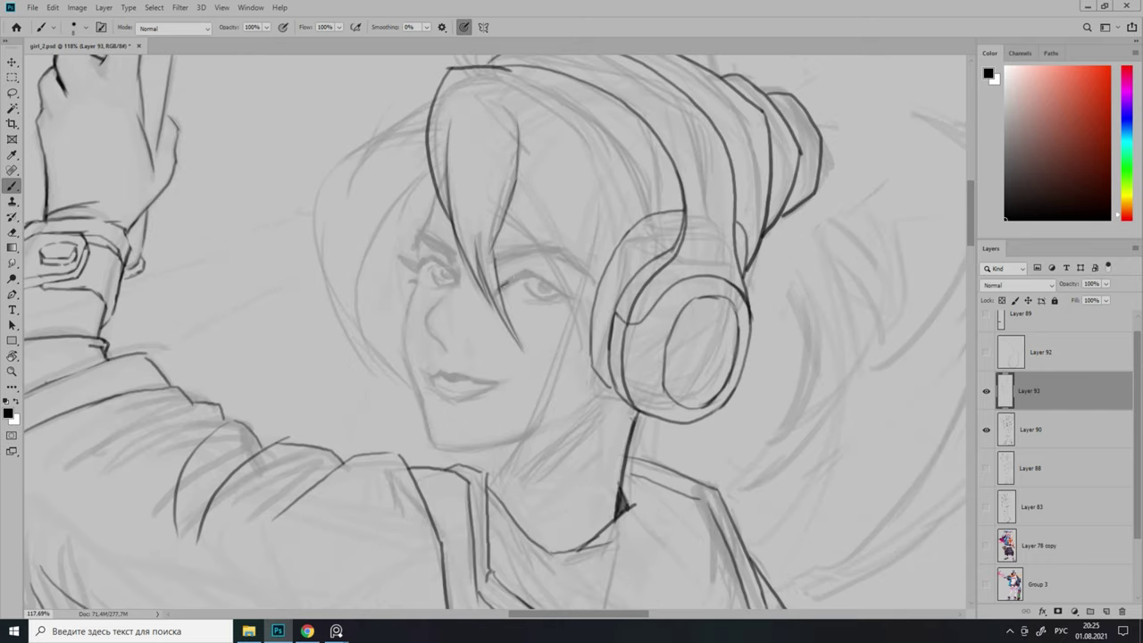
Ink the near eye with its upper lid, iris and lower lid, and the nose's profile line.
{"action": "scroll", "coordinate": [539, 286], "scroll_direction": "up", "scroll_amount": 2}
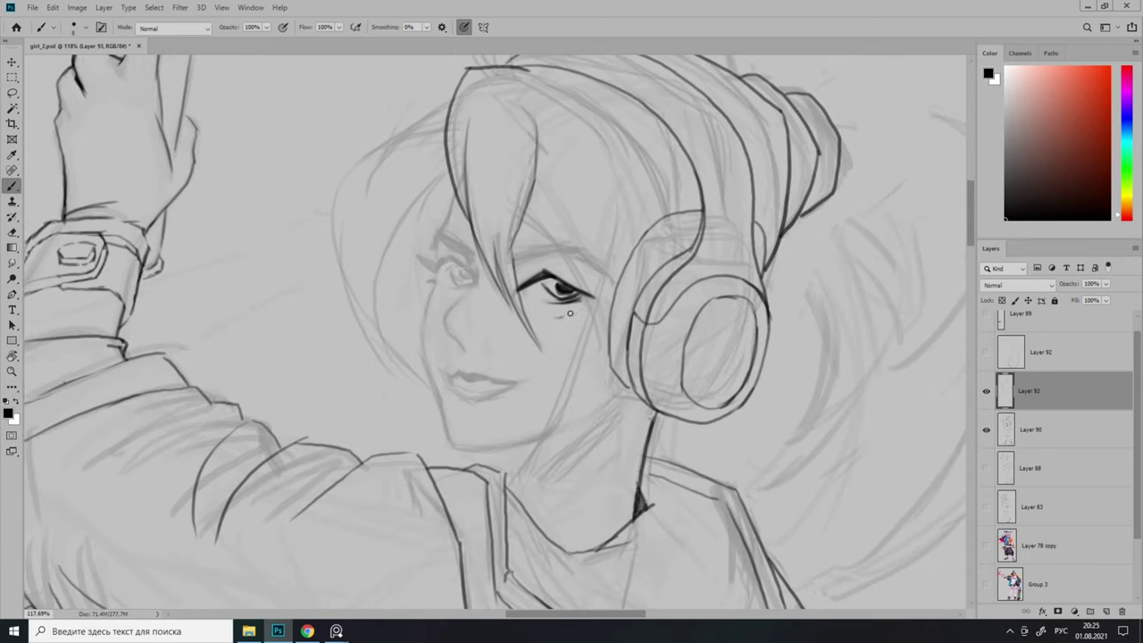
{"action": "scroll", "coordinate": [502, 363], "scroll_direction": "down", "scroll_amount": 1}
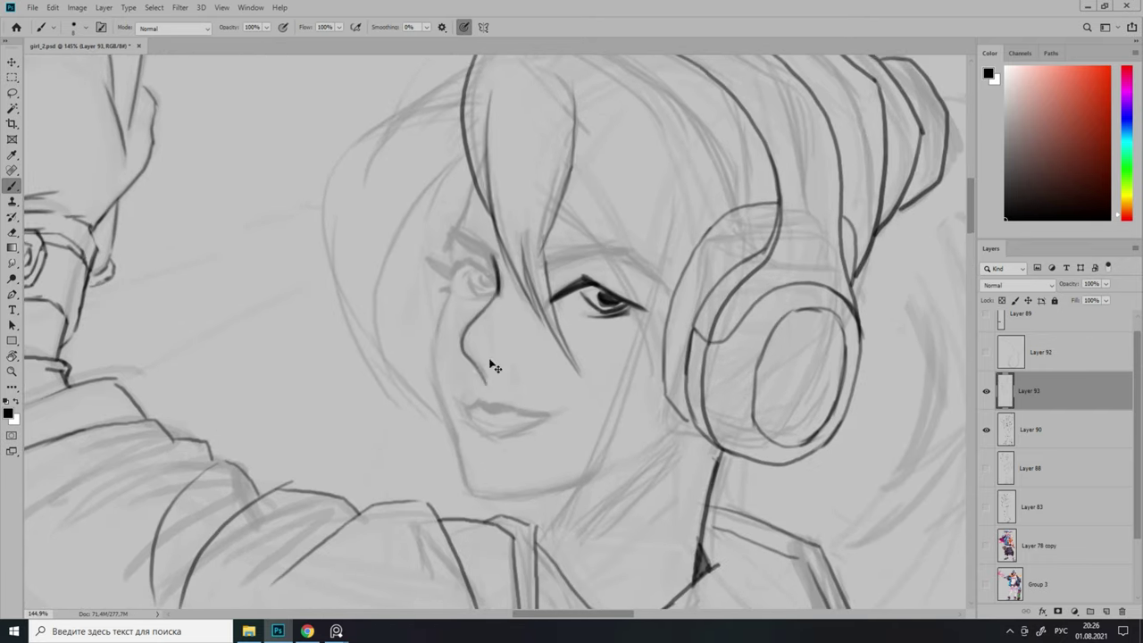
Ink the far eye with its angular upper lid, lash tip, iris and lower lid.
{"action": "scroll", "coordinate": [442, 260], "scroll_direction": "down", "scroll_amount": 4}
{"action": "scroll", "coordinate": [442, 261], "scroll_direction": "up", "scroll_amount": 5}
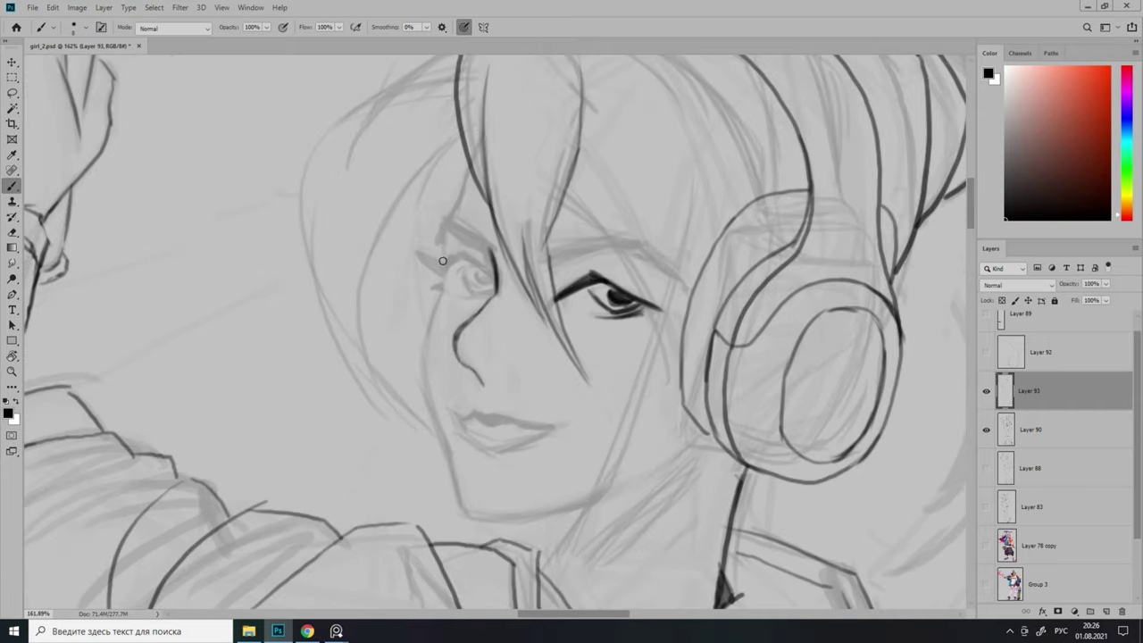
{"action": "scroll", "coordinate": [487, 284], "scroll_direction": "up", "scroll_amount": 1}
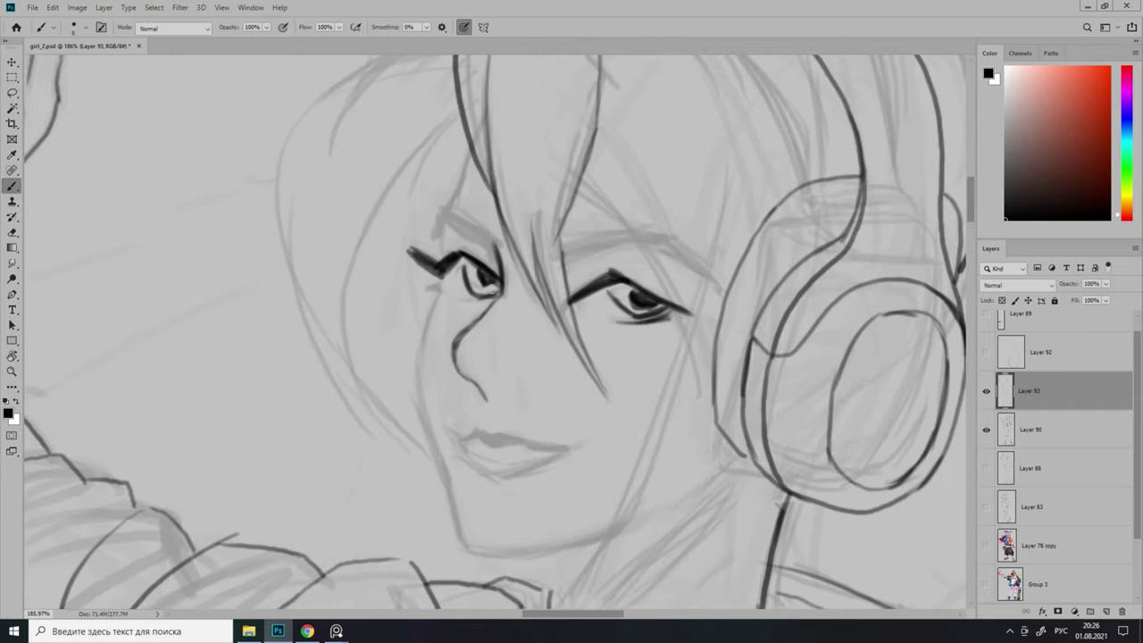
Ink both thick eyebrows, the far eye's lower lash and the face contour from cheek to chin and jaw.
{"action": "scroll", "coordinate": [493, 302], "scroll_direction": "down", "scroll_amount": 3}
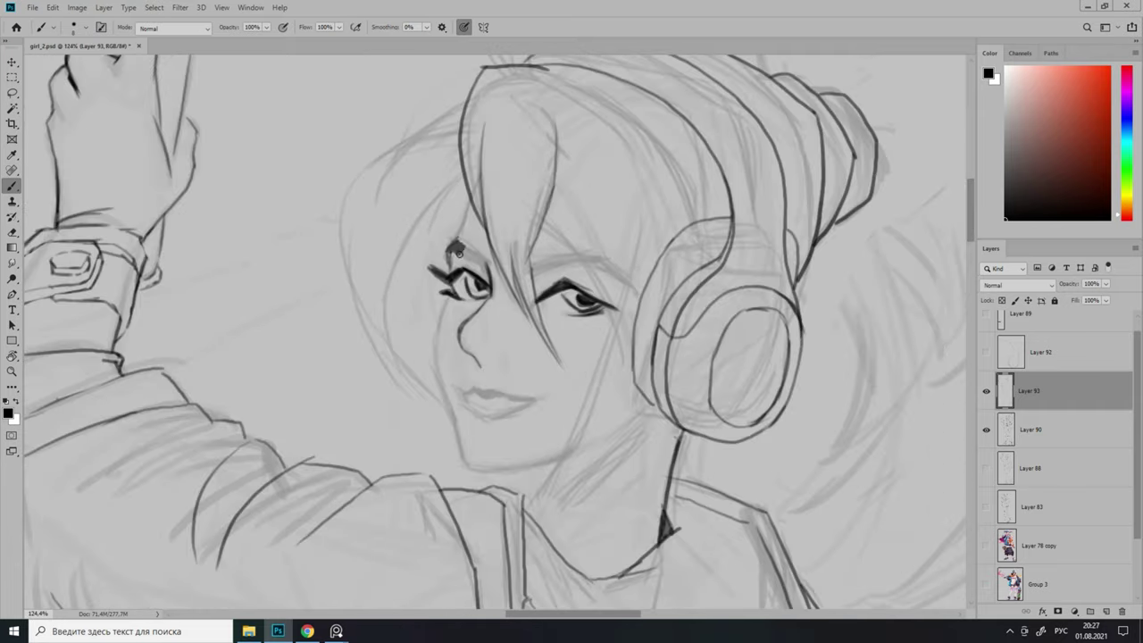
{"action": "scroll", "coordinate": [577, 261], "scroll_direction": "up", "scroll_amount": 1}
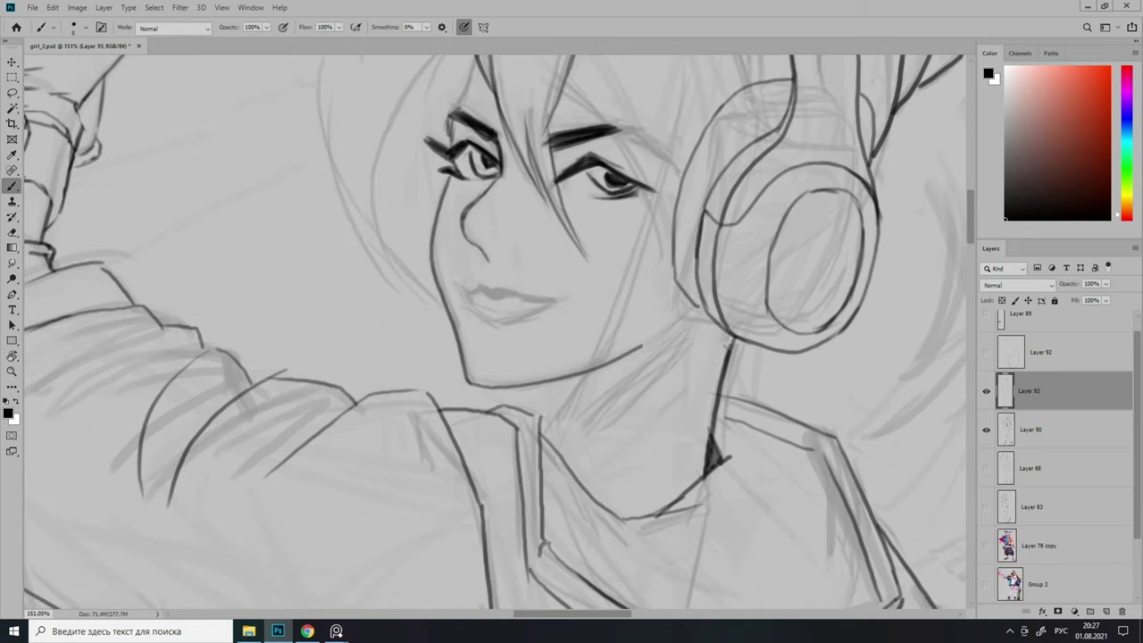
{"action": "scroll", "coordinate": [500, 272], "scroll_direction": "down", "scroll_amount": 4}
Ink the large side lock beyond the far cheek with its outer curve and inner edge.
{"action": "scroll", "coordinate": [500, 272], "scroll_direction": "up", "scroll_amount": 2}
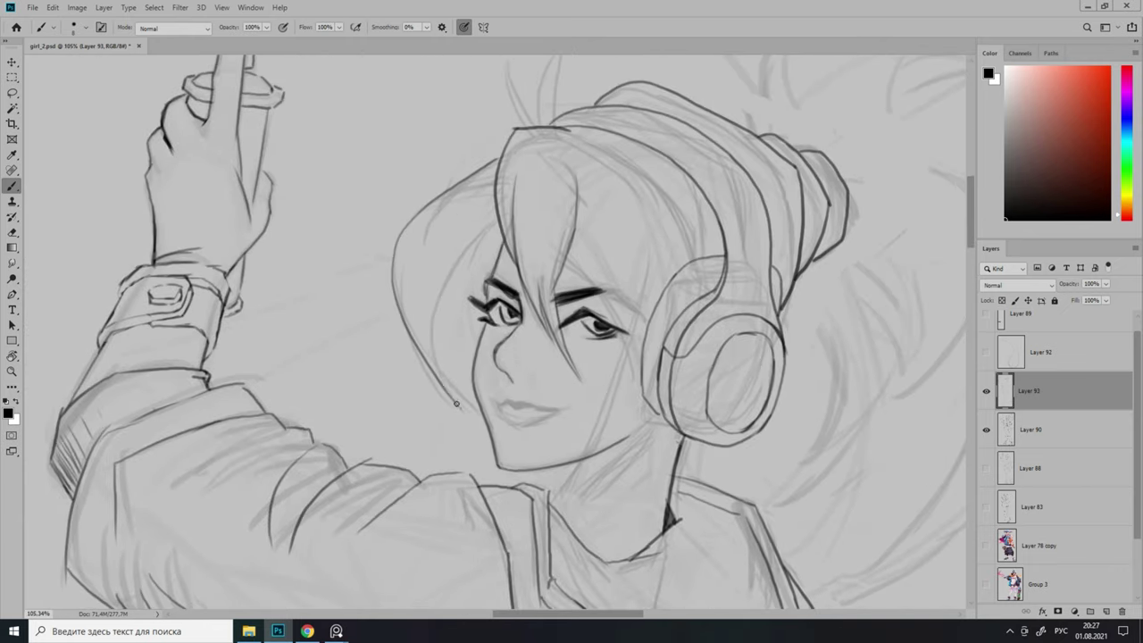
{"action": "scroll", "coordinate": [441, 289], "scroll_direction": "down", "scroll_amount": 3}
{"action": "scroll", "coordinate": [536, 256], "scroll_direction": "up", "scroll_amount": 3}
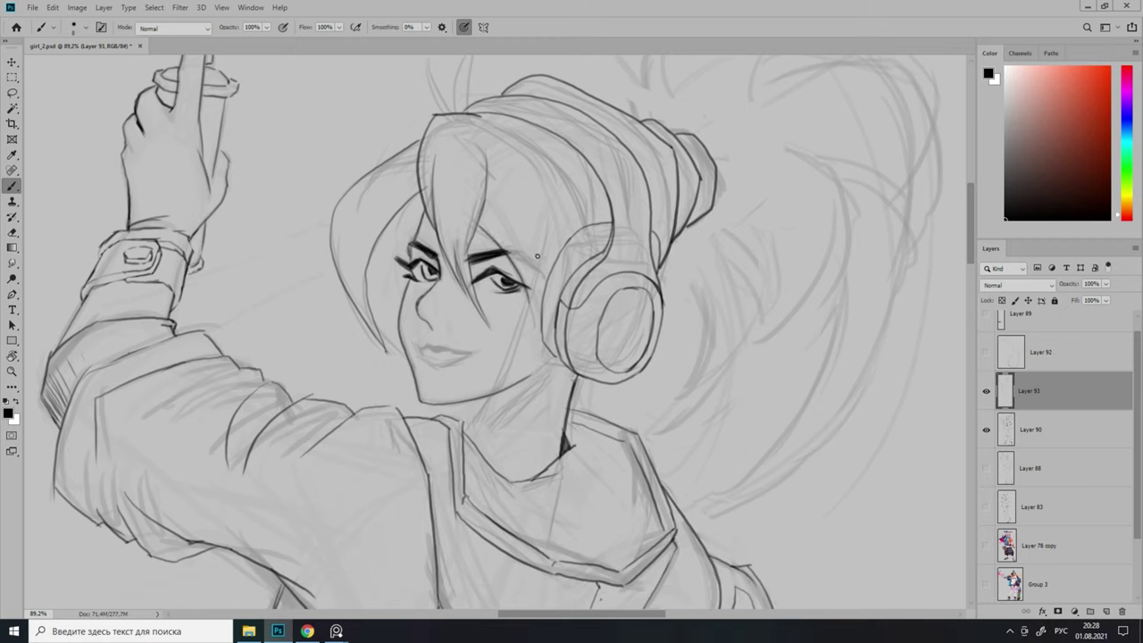
Ink the long hair strand beside the near eye down past the jaw, and the short strands under the ear cup.
{"action": "scroll", "coordinate": [543, 390], "scroll_direction": "down", "scroll_amount": 3}
{"action": "scroll", "coordinate": [546, 427], "scroll_direction": "up", "scroll_amount": 3}
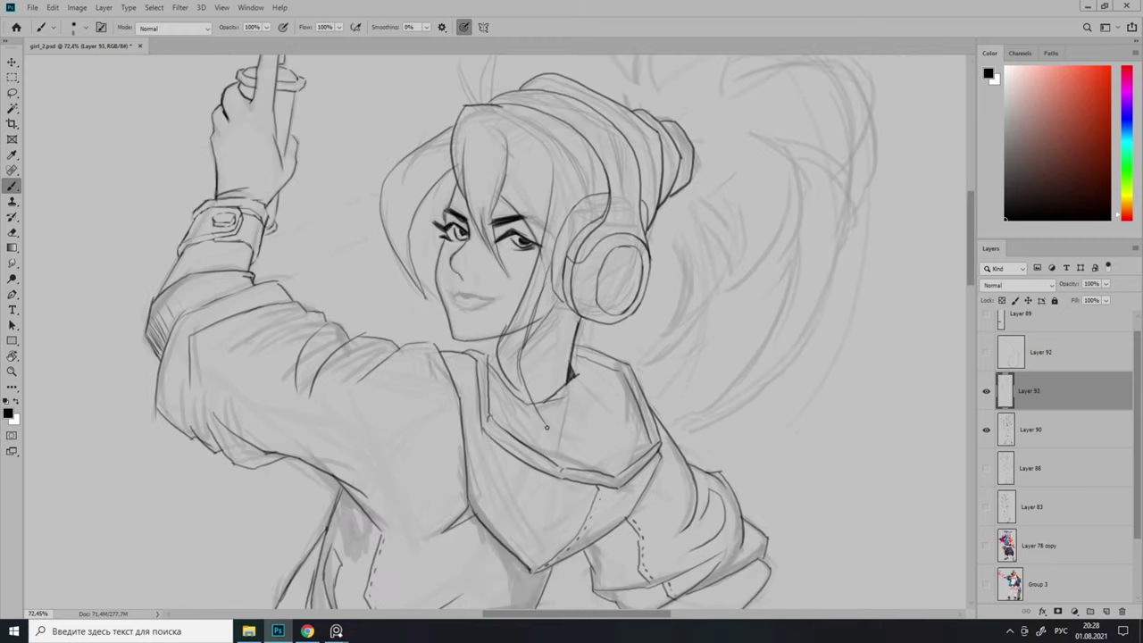
{"action": "scroll", "coordinate": [564, 315], "scroll_direction": "down", "scroll_amount": 2}
{"action": "scroll", "coordinate": [558, 321], "scroll_direction": "up", "scroll_amount": 3}
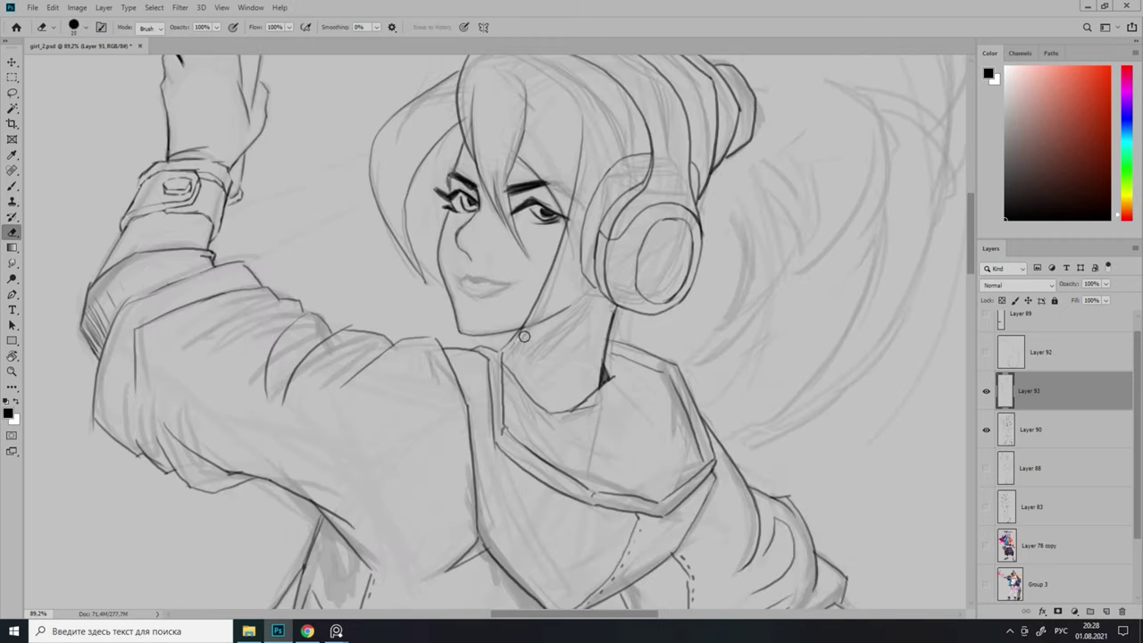
{"action": "scroll", "coordinate": [548, 333], "scroll_direction": "down", "scroll_amount": 1}
{"action": "scroll", "coordinate": [455, 244], "scroll_direction": "down", "scroll_amount": 2}
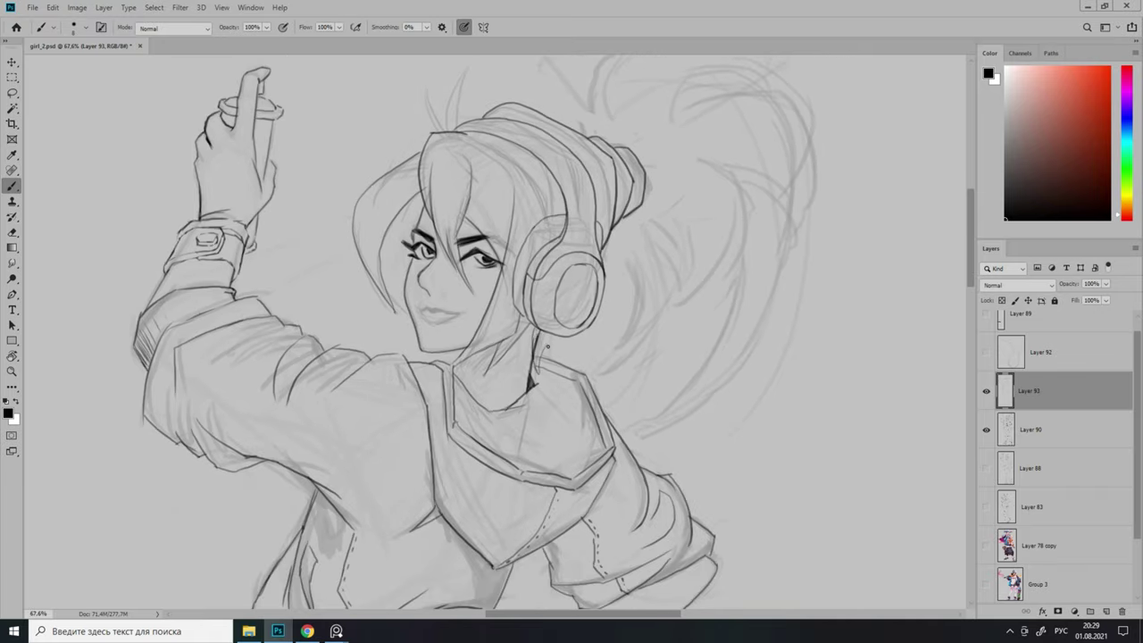
Erase part of the headband above the ear cup and ink a pointed hair lock overlapping it.
{"action": "scroll", "coordinate": [455, 244], "scroll_direction": "up", "scroll_amount": 2}
{"action": "scroll", "coordinate": [535, 301], "scroll_direction": "up", "scroll_amount": 2}
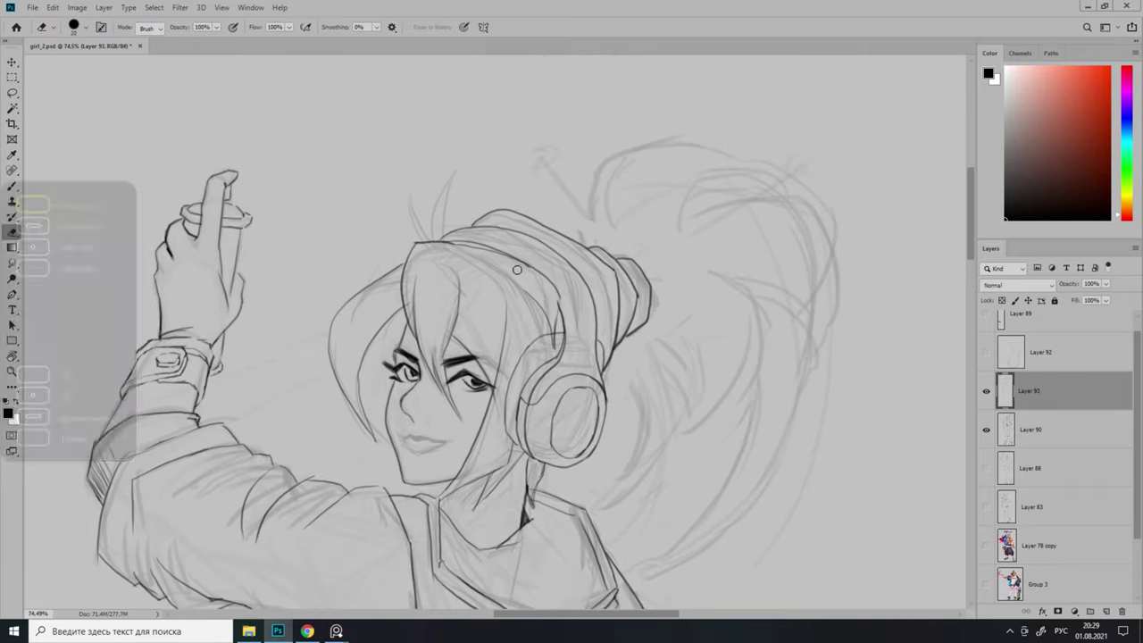
{"action": "scroll", "coordinate": [419, 143], "scroll_direction": "down", "scroll_amount": 1}
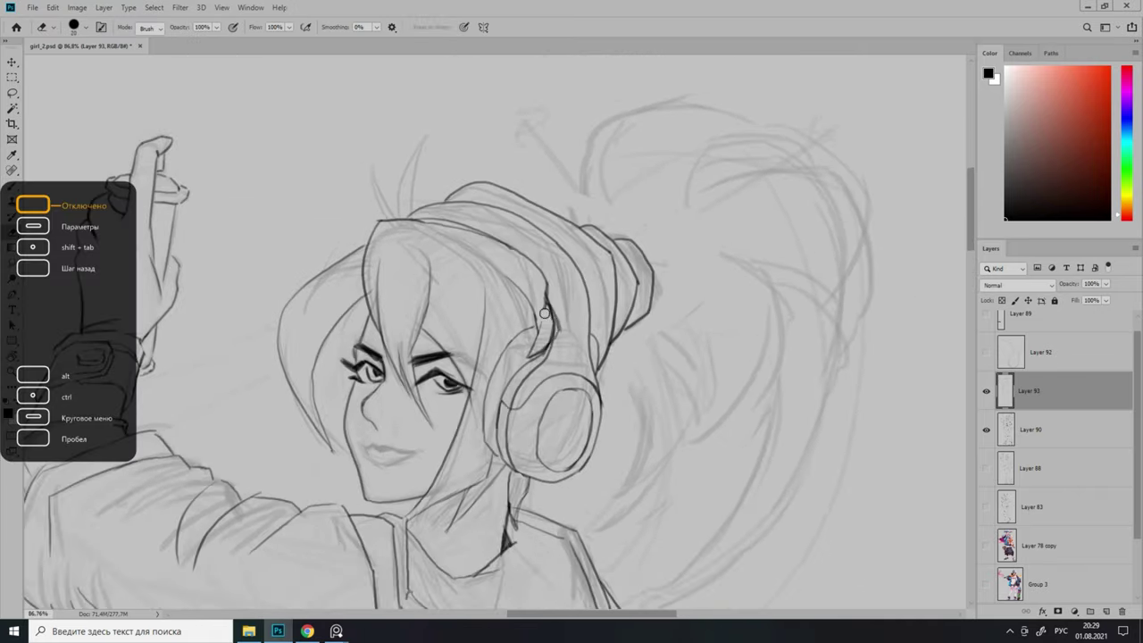
{"action": "scroll", "coordinate": [545, 314], "scroll_direction": "up", "scroll_amount": 1}
Ink the upright hair strands on top of the head and an extra line along the far side lock.
{"action": "scroll", "coordinate": [474, 308], "scroll_direction": "down", "scroll_amount": 4}
{"action": "scroll", "coordinate": [399, 303], "scroll_direction": "up", "scroll_amount": 3}
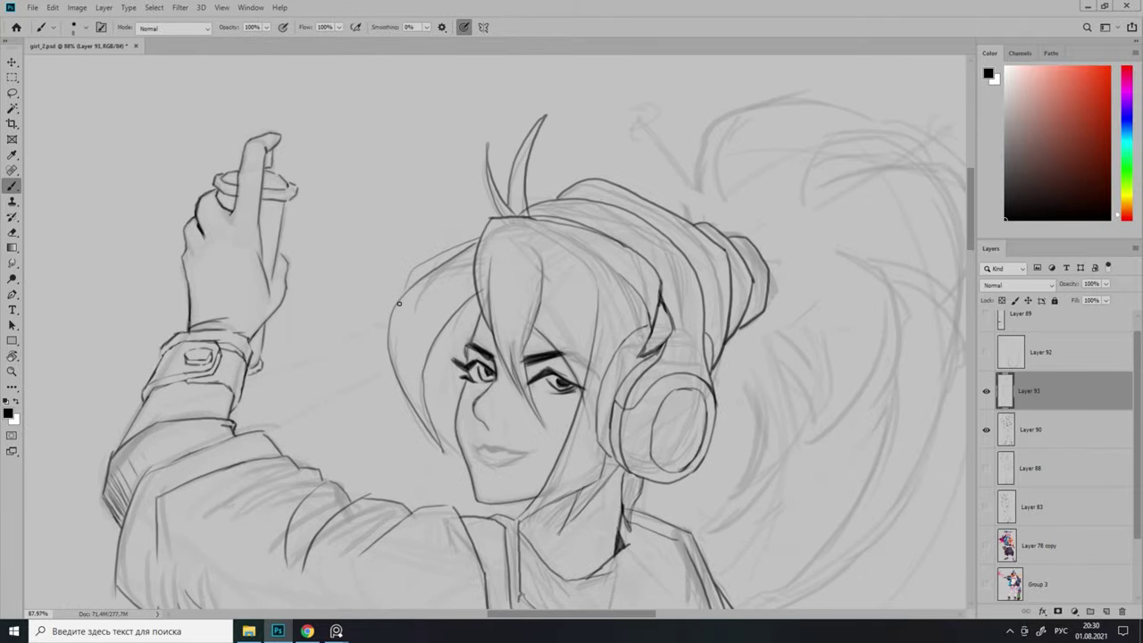
Ink the ponytail's inner curve behind the headphones and its long outer curve sweeping down to the shoulder.
{"action": "scroll", "coordinate": [399, 304], "scroll_direction": "down", "scroll_amount": 5}
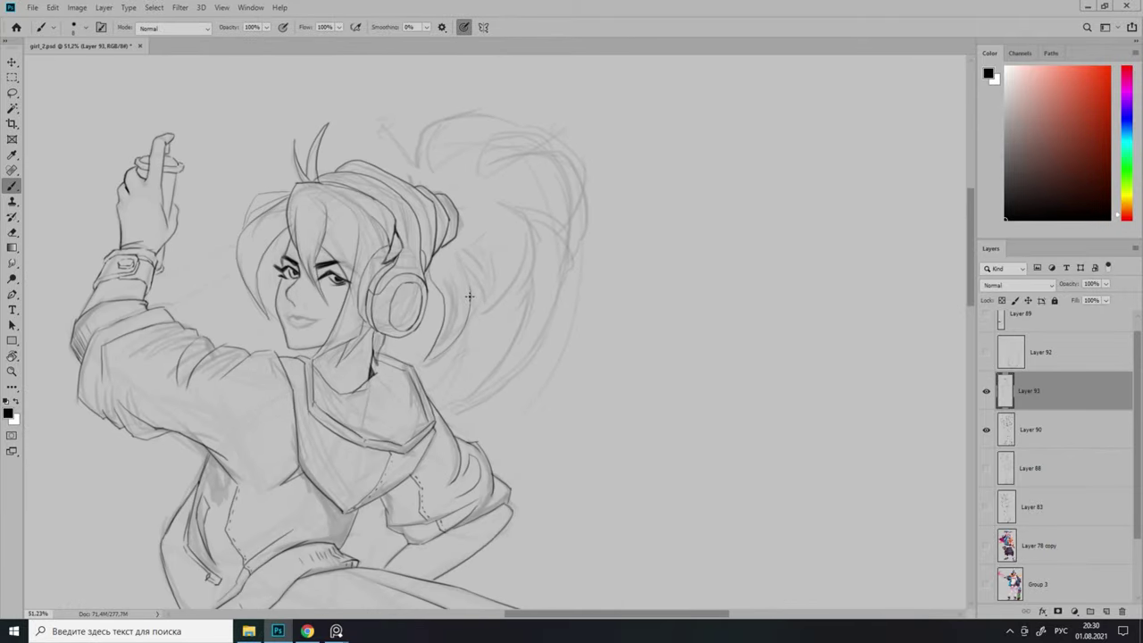
{"action": "scroll", "coordinate": [469, 296], "scroll_direction": "up", "scroll_amount": 2}
{"action": "scroll", "coordinate": [489, 257], "scroll_direction": "down", "scroll_amount": 1}
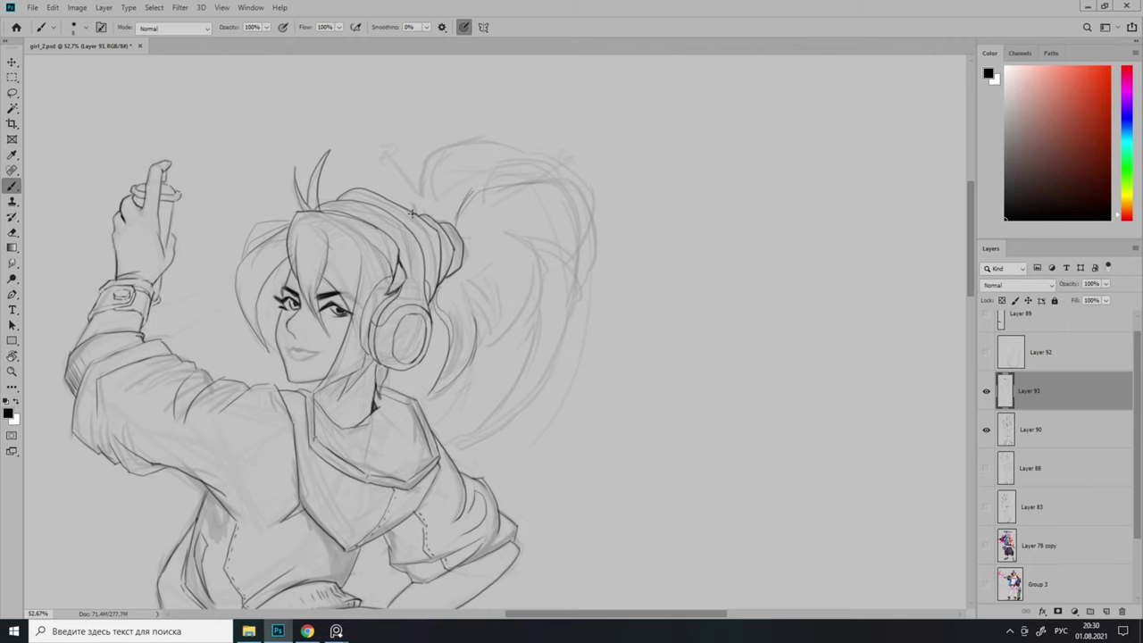
{"action": "scroll", "coordinate": [536, 268], "scroll_direction": "up", "scroll_amount": 1}
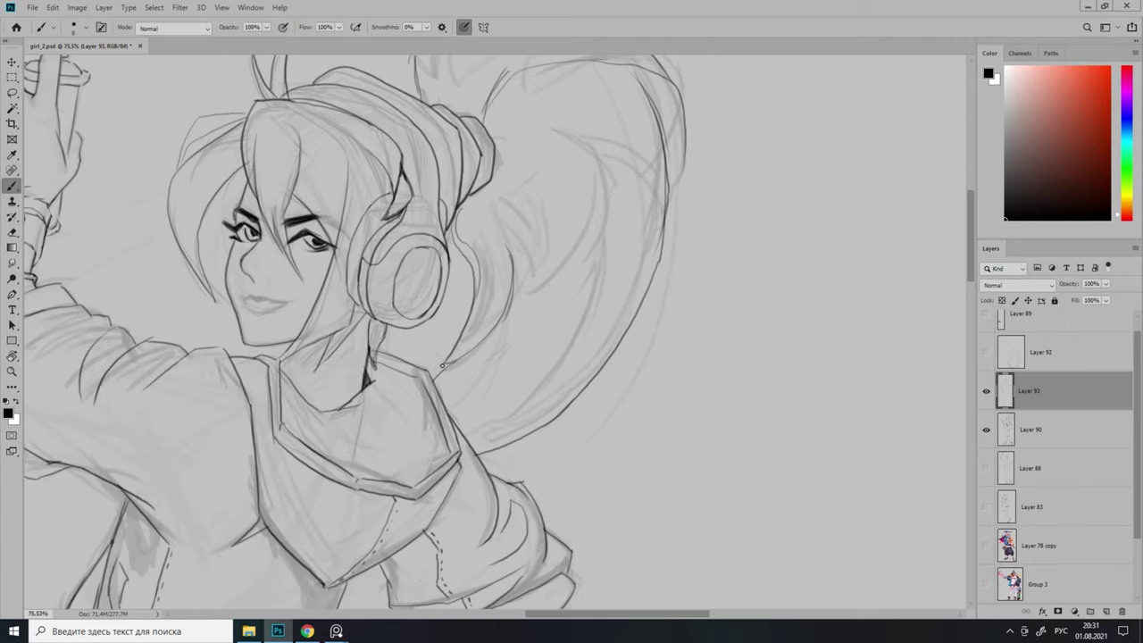
Ink the ponytail's rounded top outline and the pointed lock trailing from its outer side.
{"action": "key", "text": "e"}
{"action": "key", "text": "b"}
{"action": "scroll", "coordinate": [507, 301], "scroll_direction": "down", "scroll_amount": 1}
{"action": "scroll", "coordinate": [535, 353], "scroll_direction": "down", "scroll_amount": 1}
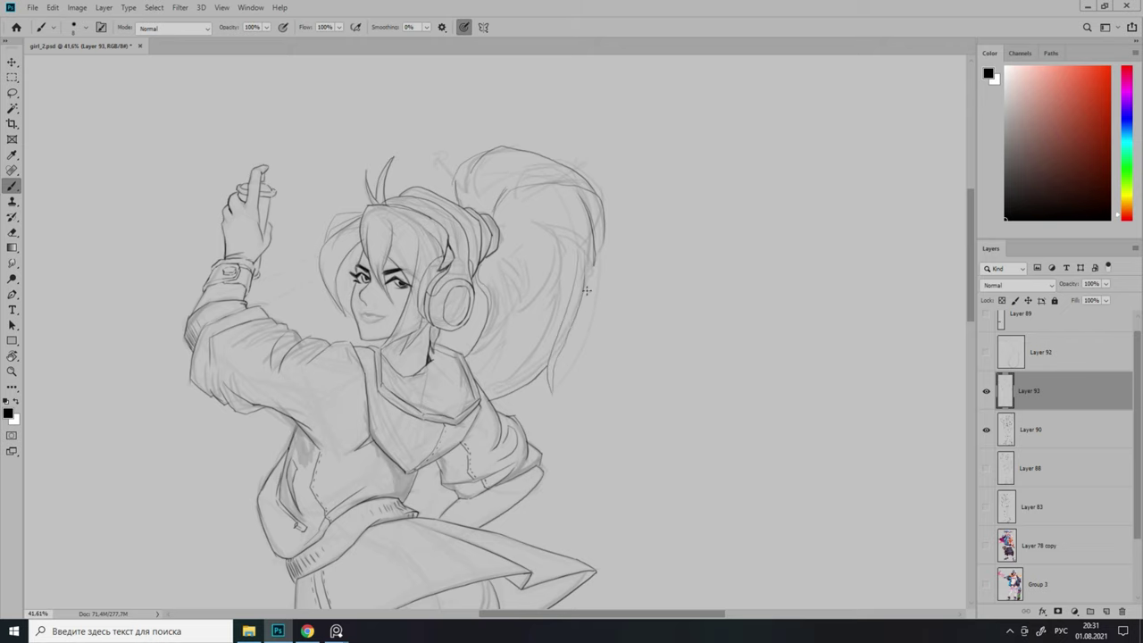
{"action": "scroll", "coordinate": [567, 337], "scroll_direction": "down", "scroll_amount": 5}
{"action": "scroll", "coordinate": [568, 303], "scroll_direction": "up", "scroll_amount": 10}
Erase stray strokes on the ponytail's trailing edge and re-ink its outer lock and tip.
{"action": "key", "text": "e"}
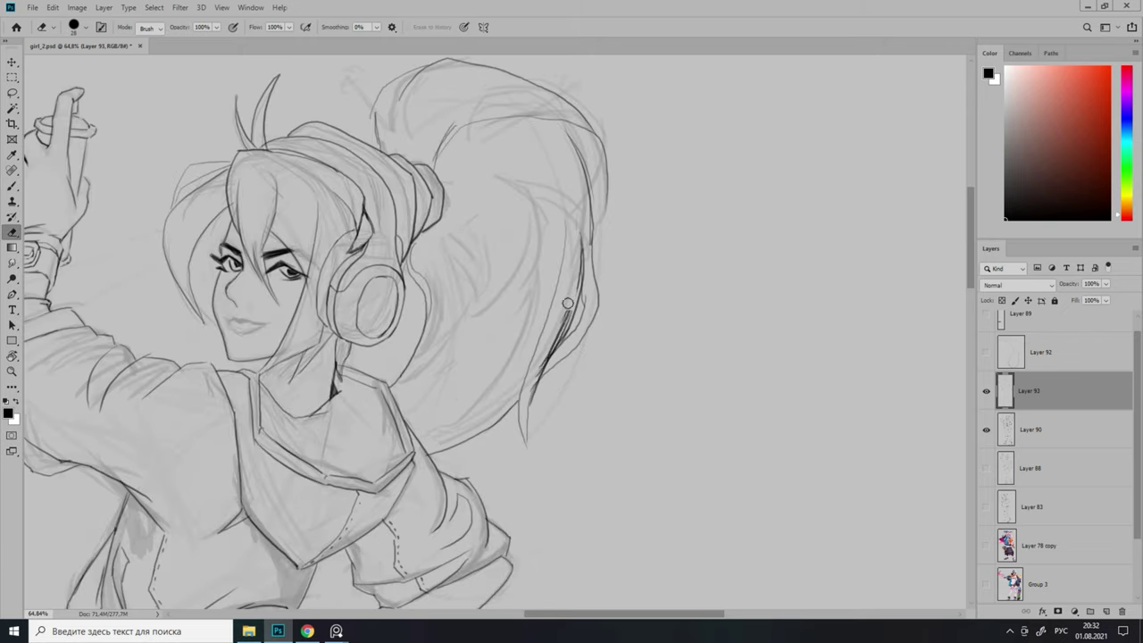
{"action": "key", "text": "b"}
{"action": "scroll", "coordinate": [585, 257], "scroll_direction": "down", "scroll_amount": 5}
{"action": "scroll", "coordinate": [571, 295], "scroll_direction": "up", "scroll_amount": 4}
{"action": "scroll", "coordinate": [554, 322], "scroll_direction": "down", "scroll_amount": 1}
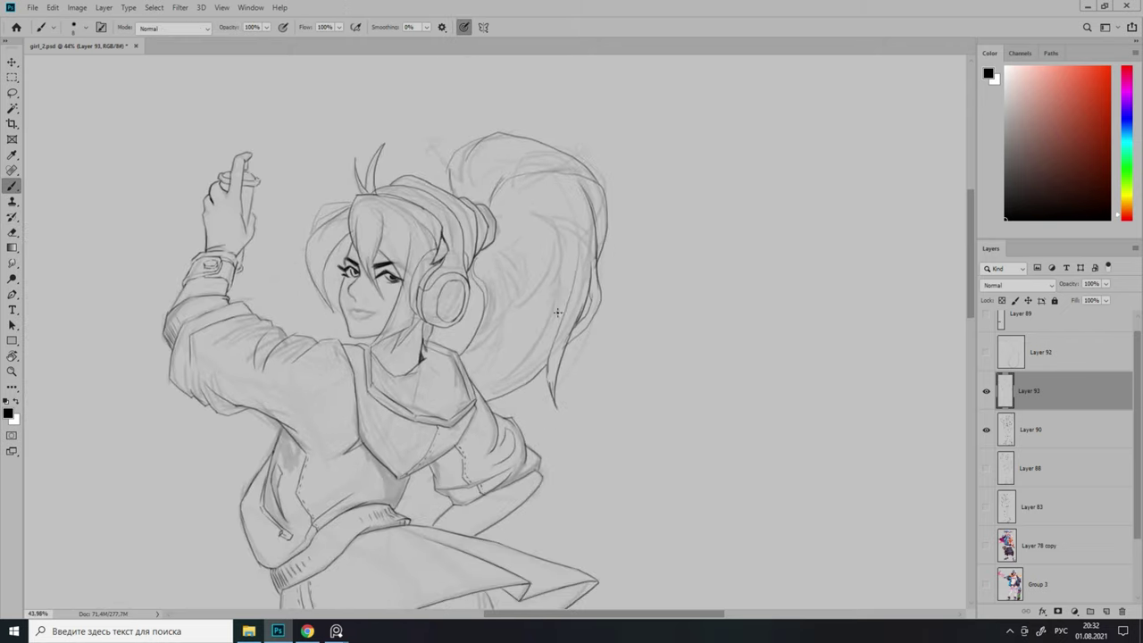
{"action": "left_click_drag", "start_coordinate": [511, 366], "coordinate": [541, 336]}
{"action": "scroll", "coordinate": [571, 357], "scroll_direction": "down", "scroll_amount": 1}
{"action": "key", "text": "e"}
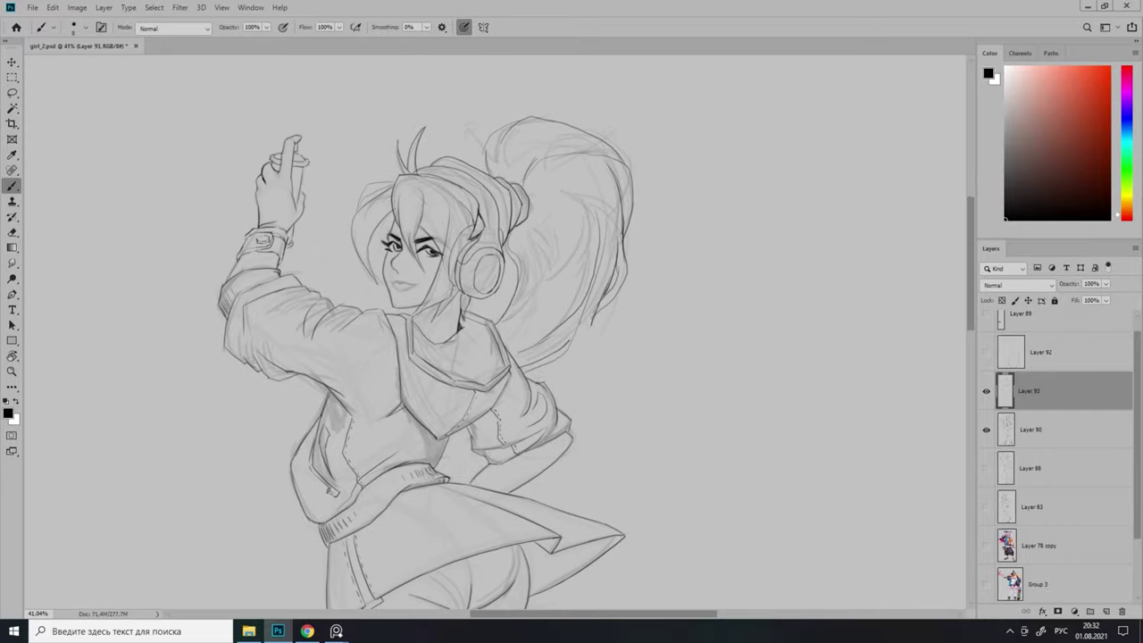
Lasso the mouth area on the sketch layer, and ink the smiling lips on the line art layer.
{"action": "scroll", "coordinate": [533, 245], "scroll_direction": "up", "scroll_amount": 2}
{"action": "scroll", "coordinate": [533, 246], "scroll_direction": "down", "scroll_amount": 4}
{"action": "scroll", "coordinate": [533, 246], "scroll_direction": "up", "scroll_amount": 5}
{"action": "scroll", "coordinate": [533, 268], "scroll_direction": "up", "scroll_amount": 3}
{"action": "key", "text": "alt+["}
{"action": "key", "text": "l"}
{"action": "mouse_move", "coordinate": [538, 280]}
{"action": "left_mouse_down"}
{"action": "mouse_move", "coordinate": [427, 321]}
{"action": "mouse_move", "coordinate": [447, 285]}
{"action": "left_mouse_up"}
{"action": "key", "text": "alt+]"}
{"action": "key", "text": "e"}
{"action": "scroll", "coordinate": [496, 285], "scroll_direction": "up", "scroll_amount": 1}
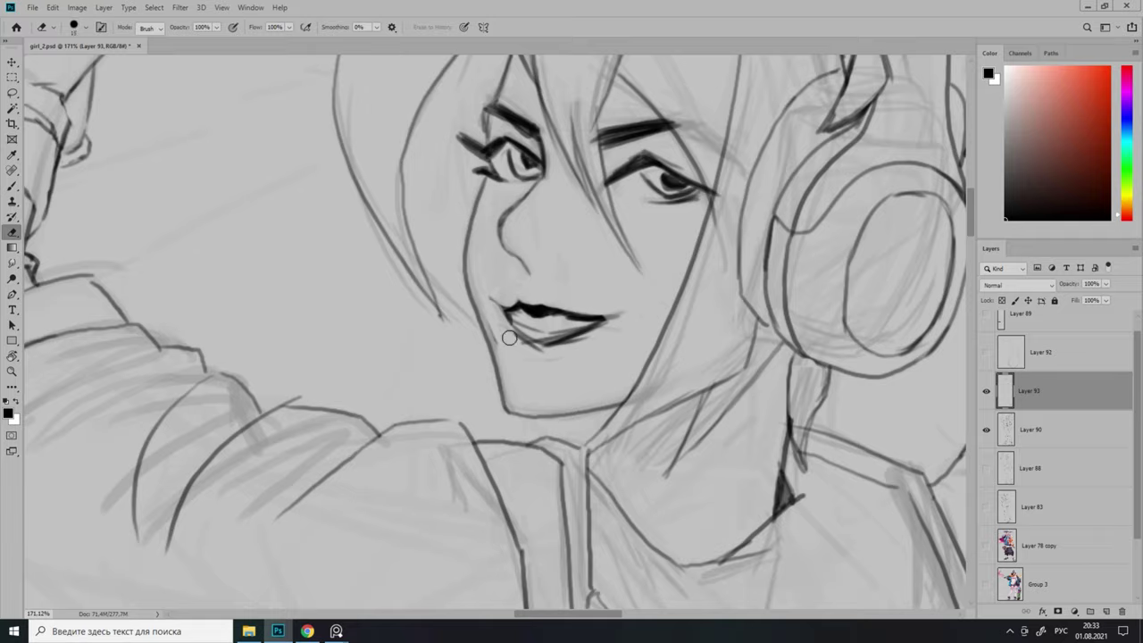
Refine the lip outlines with the sketch hidden and ink a small hair strand beside the far cheek.
{"action": "scroll", "coordinate": [509, 337], "scroll_direction": "up", "scroll_amount": 1}
{"action": "key", "text": "b"}
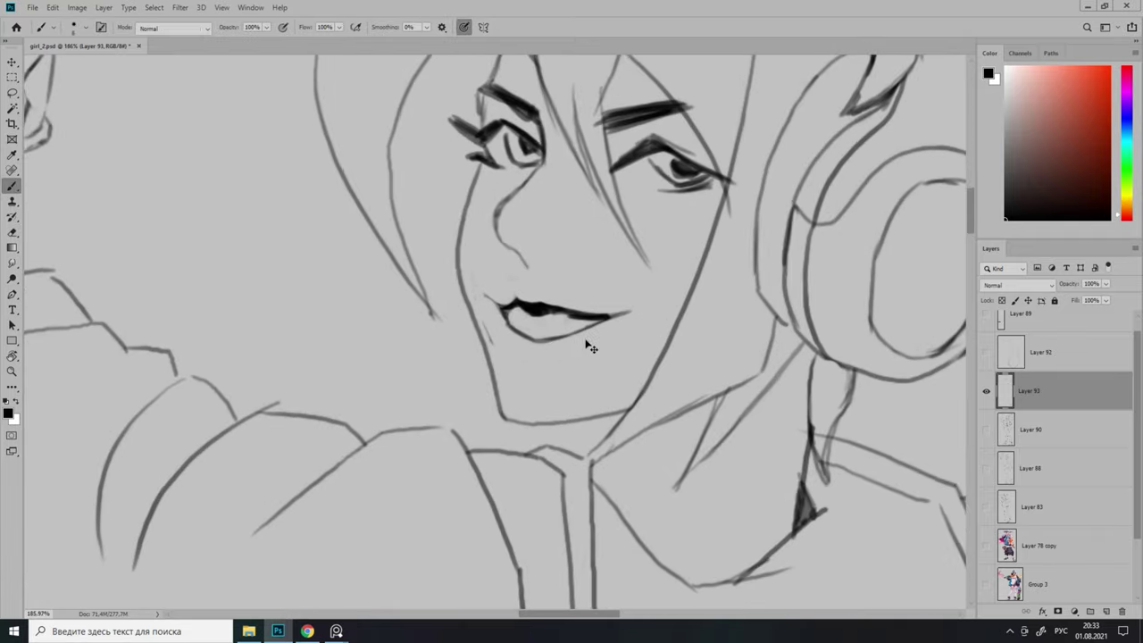
{"action": "scroll", "coordinate": [608, 312], "scroll_direction": "down", "scroll_amount": 3}
{"action": "key", "text": "b"}
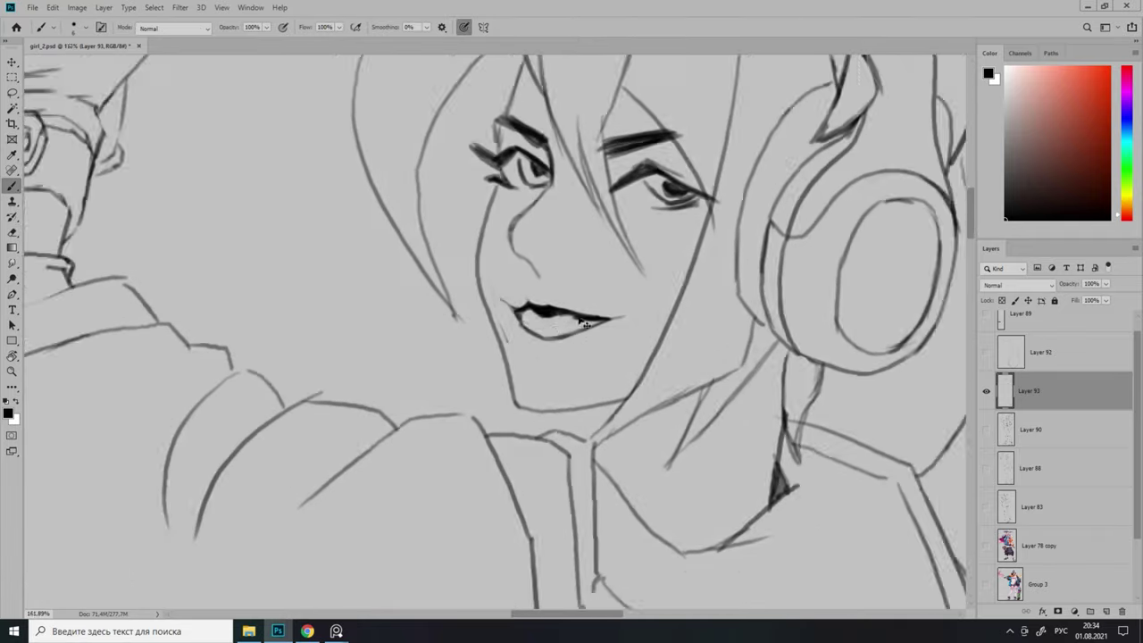
{"action": "scroll", "coordinate": [546, 356], "scroll_direction": "down", "scroll_amount": 3}
{"action": "scroll", "coordinate": [571, 384], "scroll_direction": "up", "scroll_amount": 2}
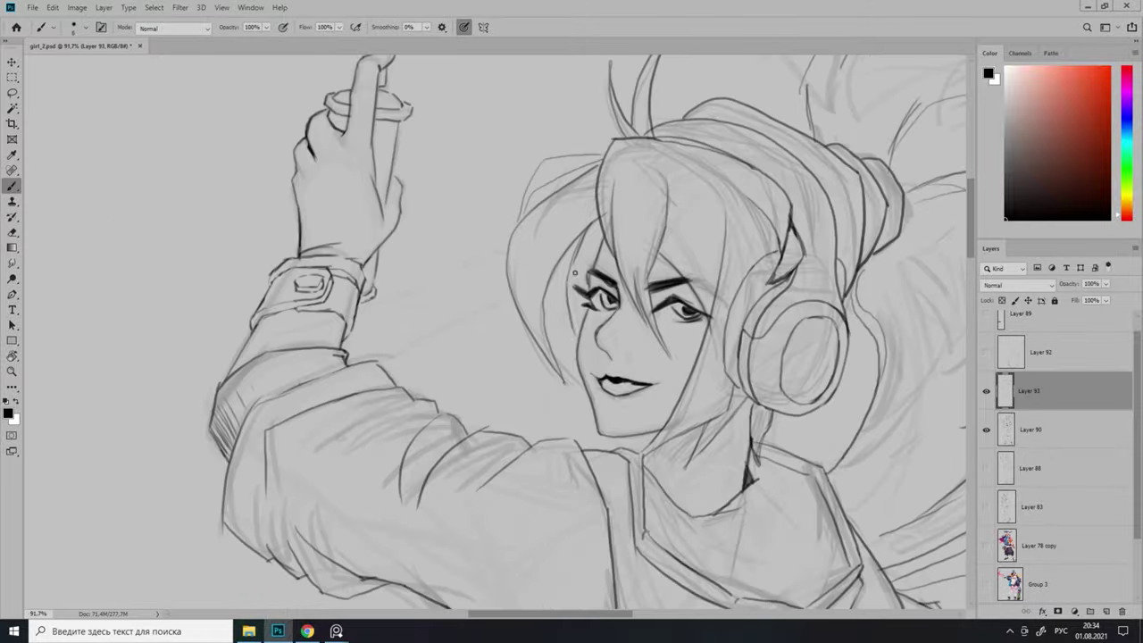
Ink the buttock contours beneath the skirt hem and hide the sketch on Layer 90.
{"action": "key", "text": "e"}
{"action": "scroll", "coordinate": [593, 406], "scroll_direction": "down", "scroll_amount": 4}
{"action": "left_click", "coordinate": [987, 430]}
{"action": "scroll", "coordinate": [643, 285], "scroll_direction": "up", "scroll_amount": 5}
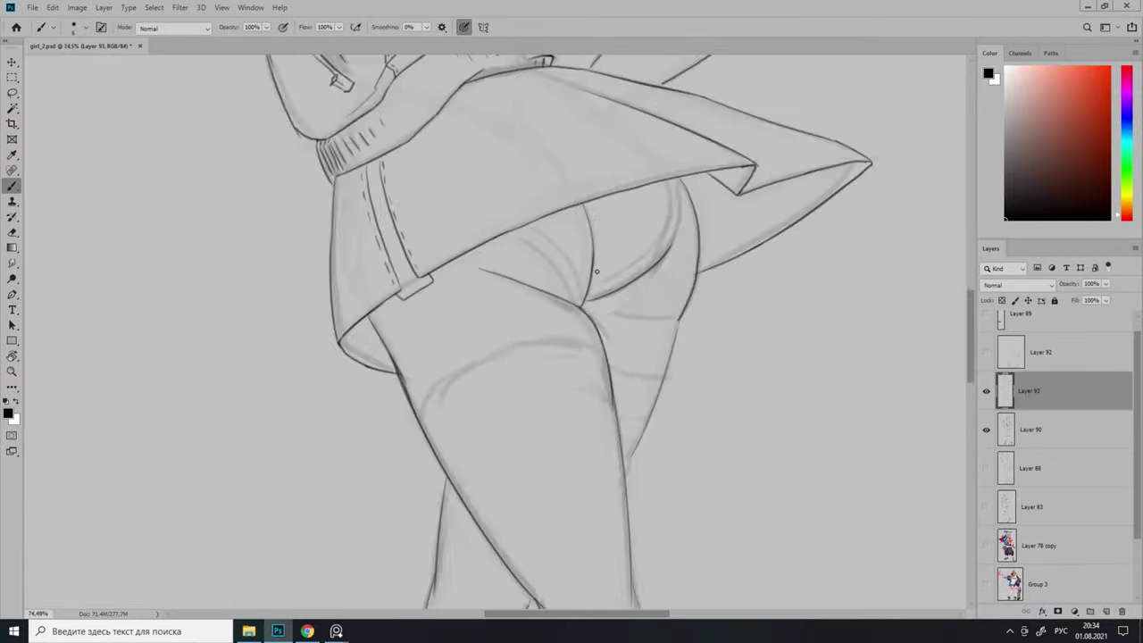
{"action": "scroll", "coordinate": [733, 309], "scroll_direction": "down", "scroll_amount": 5}
{"action": "scroll", "coordinate": [622, 383], "scroll_direction": "up", "scroll_amount": 2}
Try to ink nested inner curves and a lower edge inside the ponytail.
{"action": "key", "text": "b"}
{"action": "scroll", "coordinate": [580, 290], "scroll_direction": "up", "scroll_amount": 3}
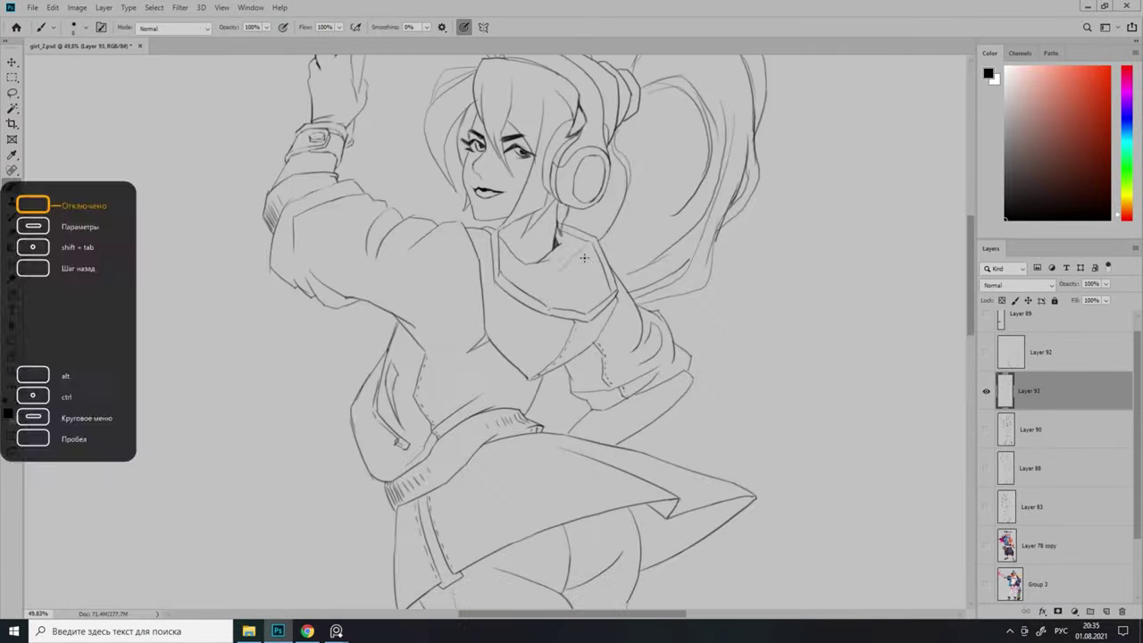
{"action": "scroll", "coordinate": [590, 275], "scroll_direction": "down", "scroll_amount": 1}
{"action": "scroll", "coordinate": [620, 264], "scroll_direction": "down", "scroll_amount": 2}
{"action": "scroll", "coordinate": [621, 272], "scroll_direction": "up", "scroll_amount": 3}
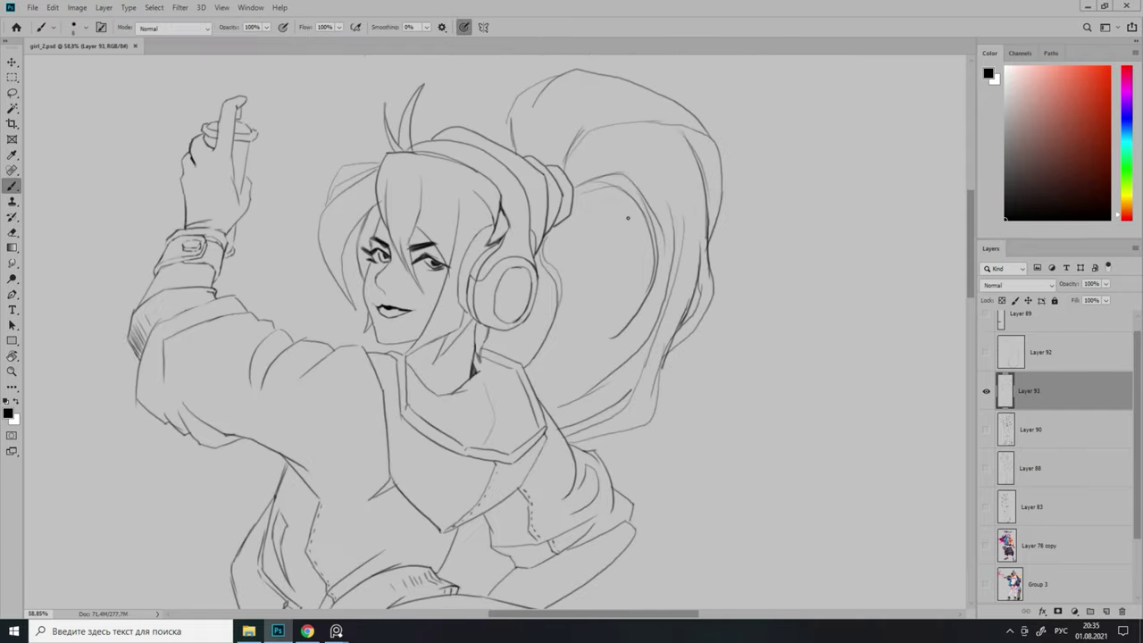
{"action": "scroll", "coordinate": [621, 281], "scroll_direction": "down", "scroll_amount": 4}
{"action": "scroll", "coordinate": [622, 294], "scroll_direction": "up", "scroll_amount": 4}
{"action": "scroll", "coordinate": [623, 294], "scroll_direction": "down", "scroll_amount": 2}
Erase the inner curves and the strand behind the headphones from the ponytail.
{"action": "key", "text": "e"}
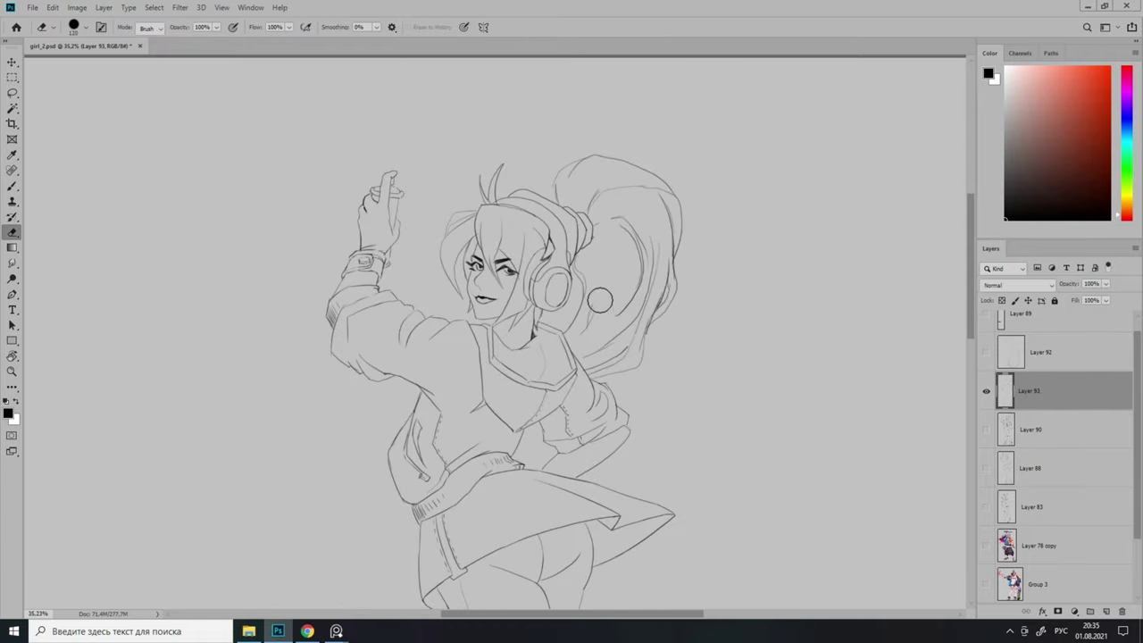
{"action": "key", "text": "b"}
{"action": "scroll", "coordinate": [646, 232], "scroll_direction": "up", "scroll_amount": 1}
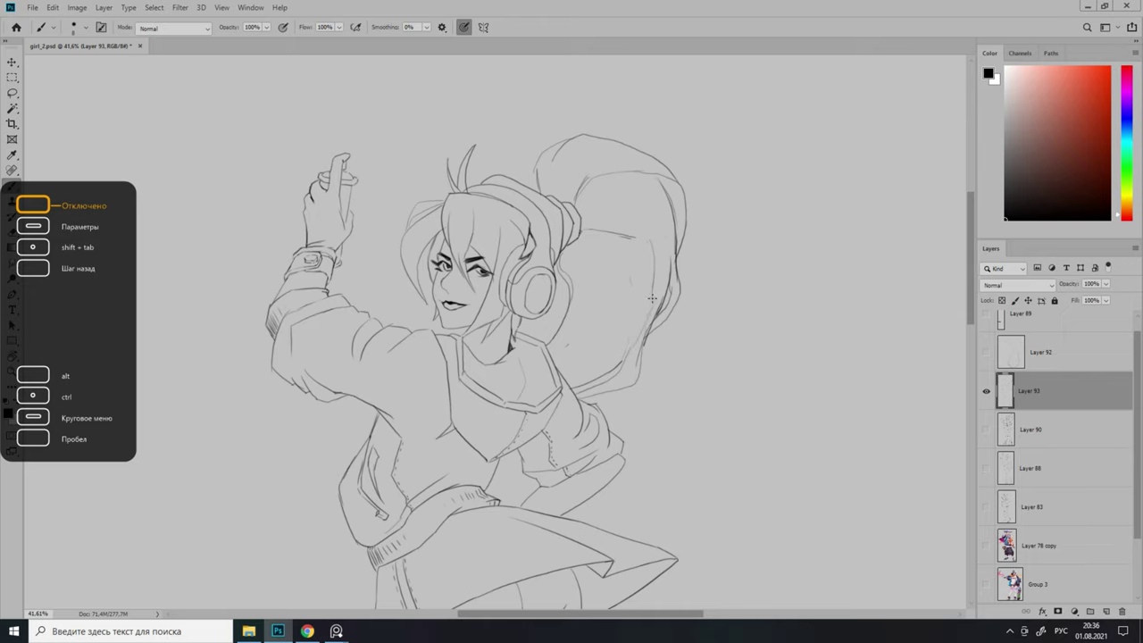
{"action": "scroll", "coordinate": [614, 234], "scroll_direction": "down", "scroll_amount": 1}
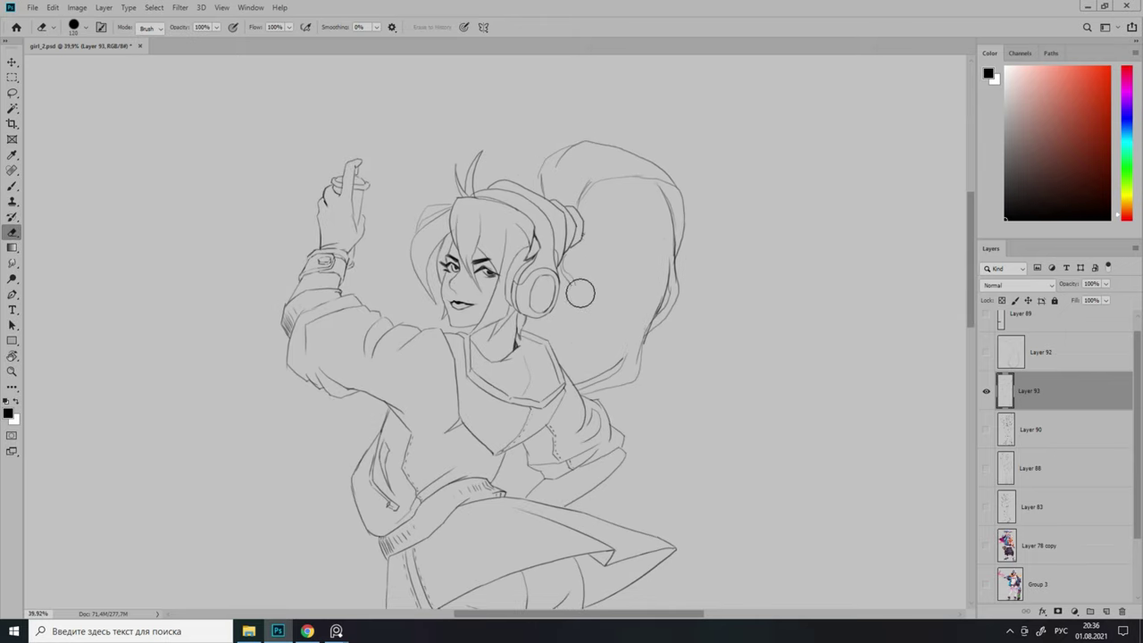
Try to redraw the ponytail as a short pointed upper lock with a separate loose curve beneath it.
{"action": "key", "text": "b"}
{"action": "scroll", "coordinate": [607, 313], "scroll_direction": "down", "scroll_amount": 3}
{"action": "scroll", "coordinate": [625, 330], "scroll_direction": "up", "scroll_amount": 4}
{"action": "scroll", "coordinate": [658, 352], "scroll_direction": "down", "scroll_amount": 4}
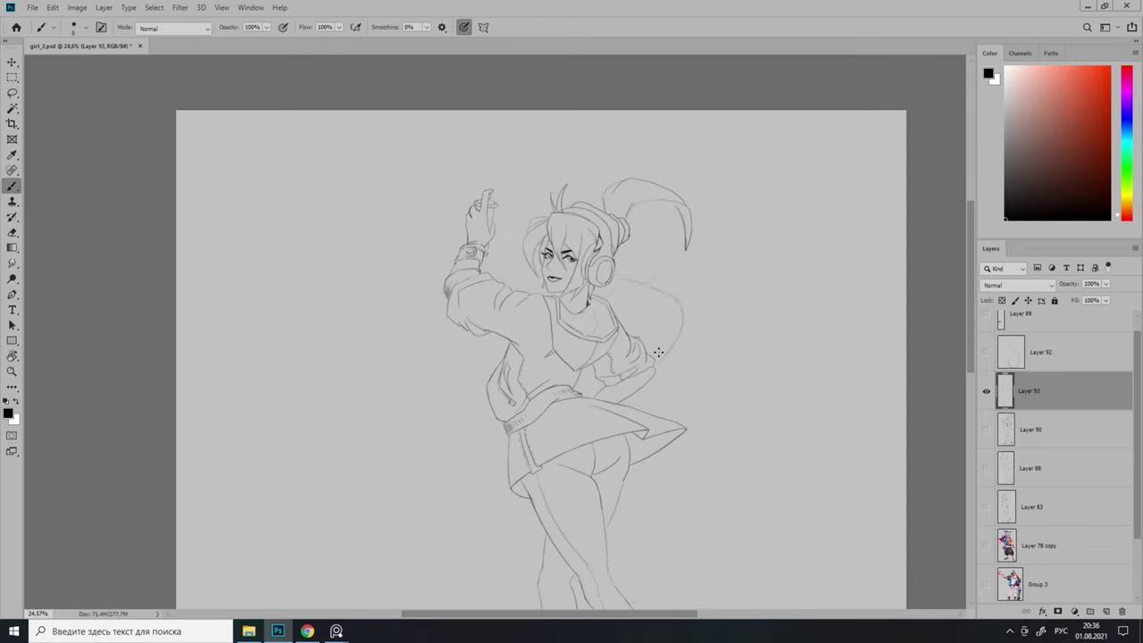
{"action": "key", "text": "ctrl+z"}
Try to rough in a wider ponytail with long curves sweeping outward from the bun.
{"action": "scroll", "coordinate": [658, 353], "scroll_direction": "up", "scroll_amount": 1}
{"action": "scroll", "coordinate": [727, 166], "scroll_direction": "down", "scroll_amount": 1}
{"action": "scroll", "coordinate": [668, 206], "scroll_direction": "down", "scroll_amount": 1}
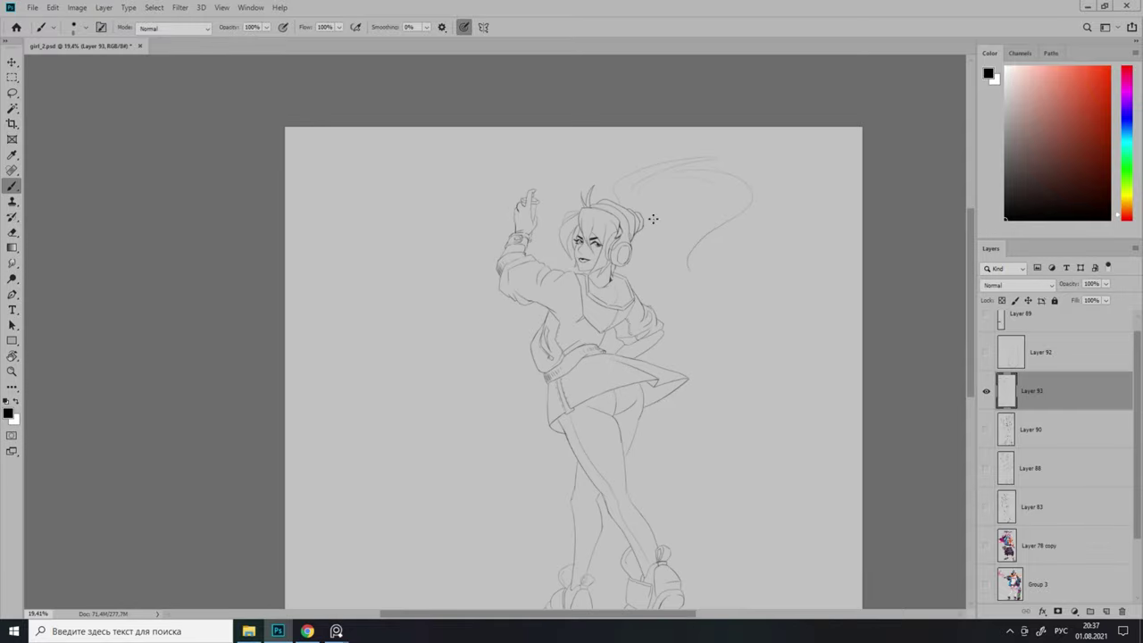
{"action": "scroll", "coordinate": [705, 273], "scroll_direction": "down", "scroll_amount": 5}
Erase all remaining ponytail strokes from the line art layer, leaving only the bun behind the headphones.
{"action": "key", "text": "e"}
{"action": "scroll", "coordinate": [630, 204], "scroll_direction": "up", "scroll_amount": 5}
{"action": "scroll", "coordinate": [684, 268], "scroll_direction": "down", "scroll_amount": 3}
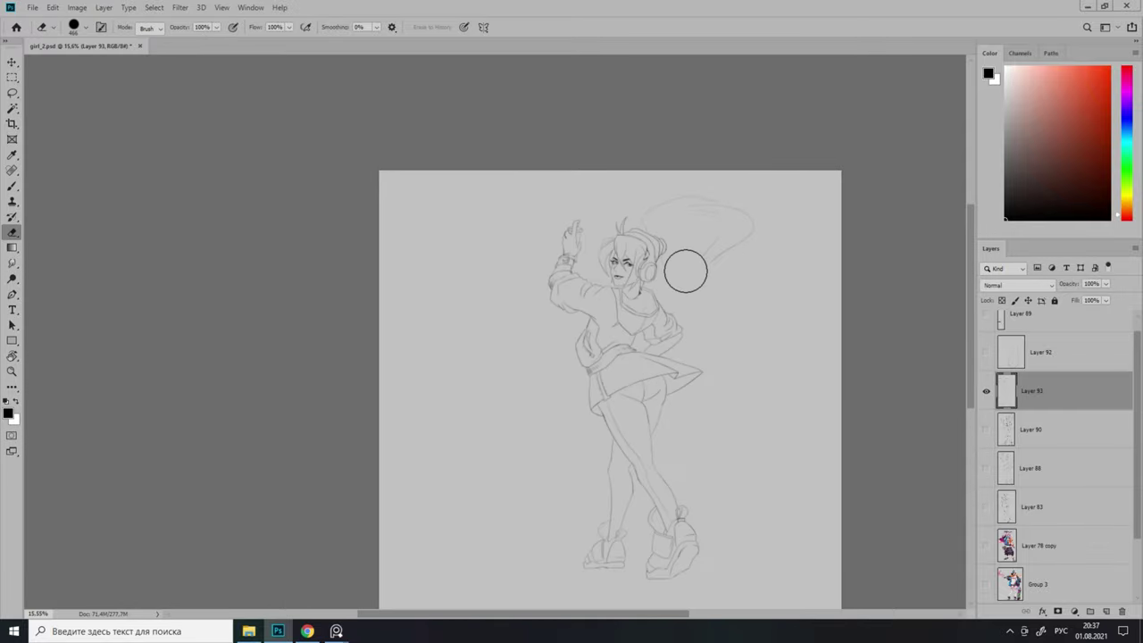
{"action": "scroll", "coordinate": [669, 304], "scroll_direction": "up", "scroll_amount": 4}
{"action": "key", "text": "ctrl+z"}
{"action": "scroll", "coordinate": [697, 304], "scroll_direction": "down", "scroll_amount": 3}
{"action": "scroll", "coordinate": [726, 312], "scroll_direction": "up", "scroll_amount": 3}
On a new layer, rough in a large, wide ponytail outline sweeping outward from the bun, with loose curves inside it.
{"action": "key", "text": "ctrl+shift+alt+n"}
{"action": "key", "text": "b"}
{"action": "scroll", "coordinate": [642, 252], "scroll_direction": "down", "scroll_amount": 1}
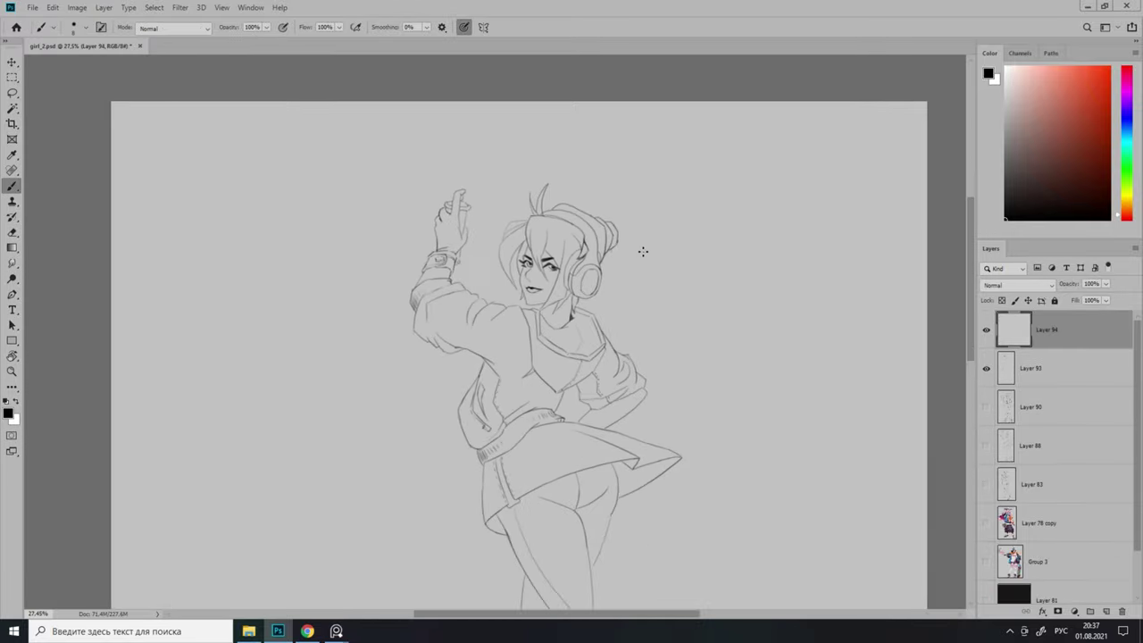
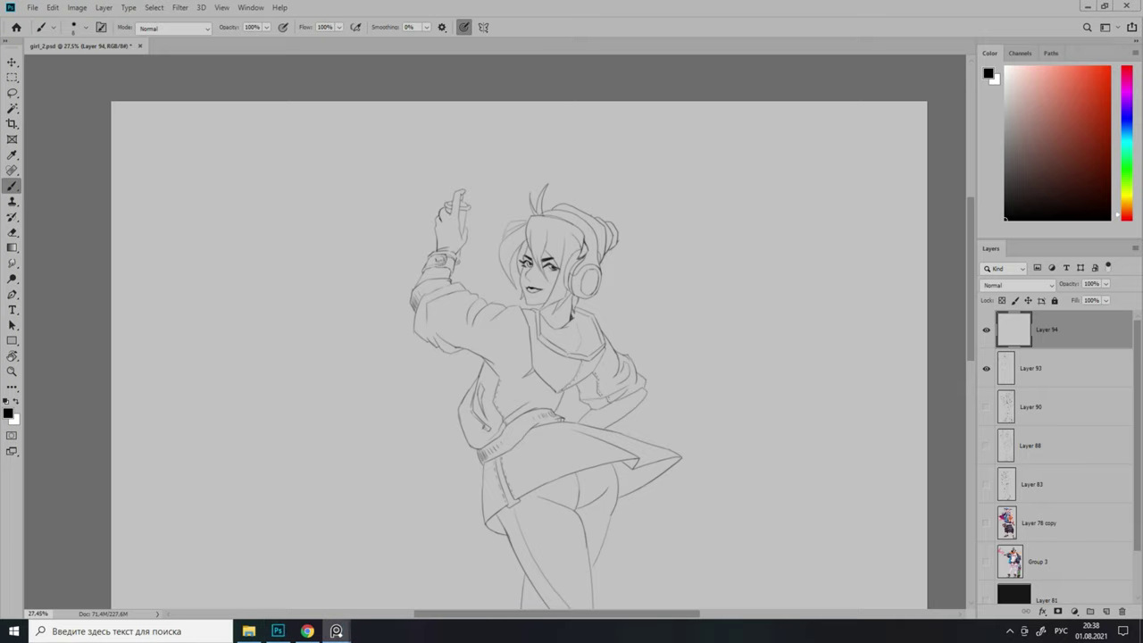
{"action": "left_click_drag", "start_coordinate": [575, 206], "coordinate": [622, 301]}
{"action": "scroll", "coordinate": [707, 316], "scroll_direction": "up", "scroll_amount": 1}
{"action": "key", "text": "e"}
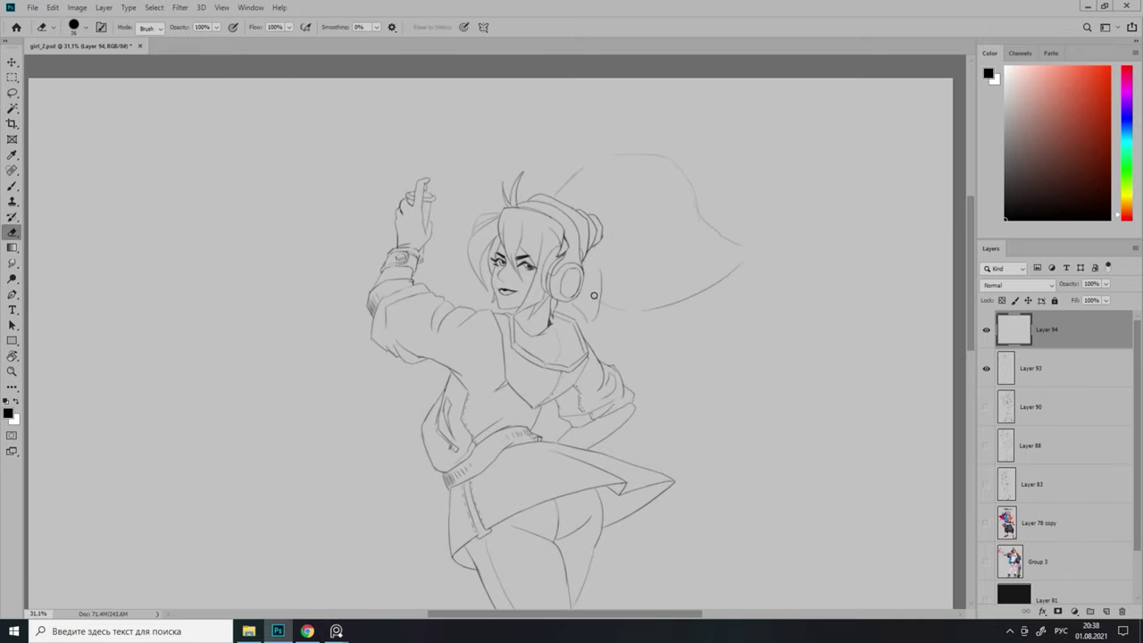
{"action": "scroll", "coordinate": [594, 295], "scroll_direction": "up", "scroll_amount": 1}
{"action": "key", "text": "b"}
{"action": "left_click_drag", "start_coordinate": [643, 306], "coordinate": [663, 292]}
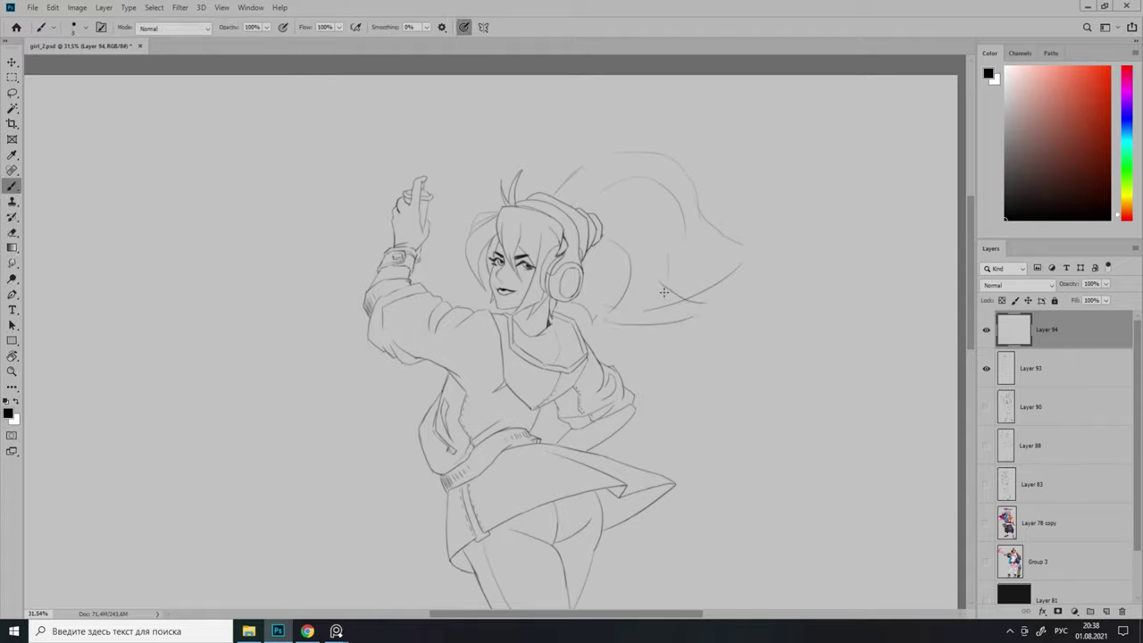
Erase the inner curves of the ponytail and redraw its outer end as a pointed tip.
{"action": "scroll", "coordinate": [663, 292], "scroll_direction": "down", "scroll_amount": 1}
{"action": "key", "text": "e"}
{"action": "scroll", "coordinate": [687, 321], "scroll_direction": "down", "scroll_amount": 3}
{"action": "scroll", "coordinate": [705, 342], "scroll_direction": "up", "scroll_amount": 3}
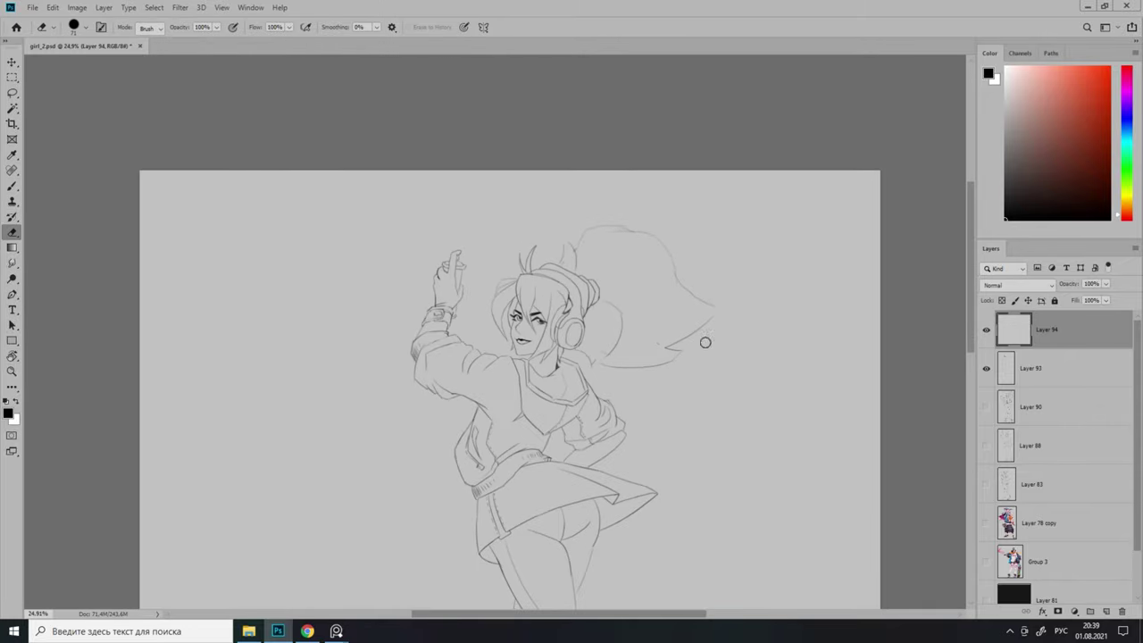
{"action": "key", "text": "b"}
{"action": "scroll", "coordinate": [735, 306], "scroll_direction": "down", "scroll_amount": 3}
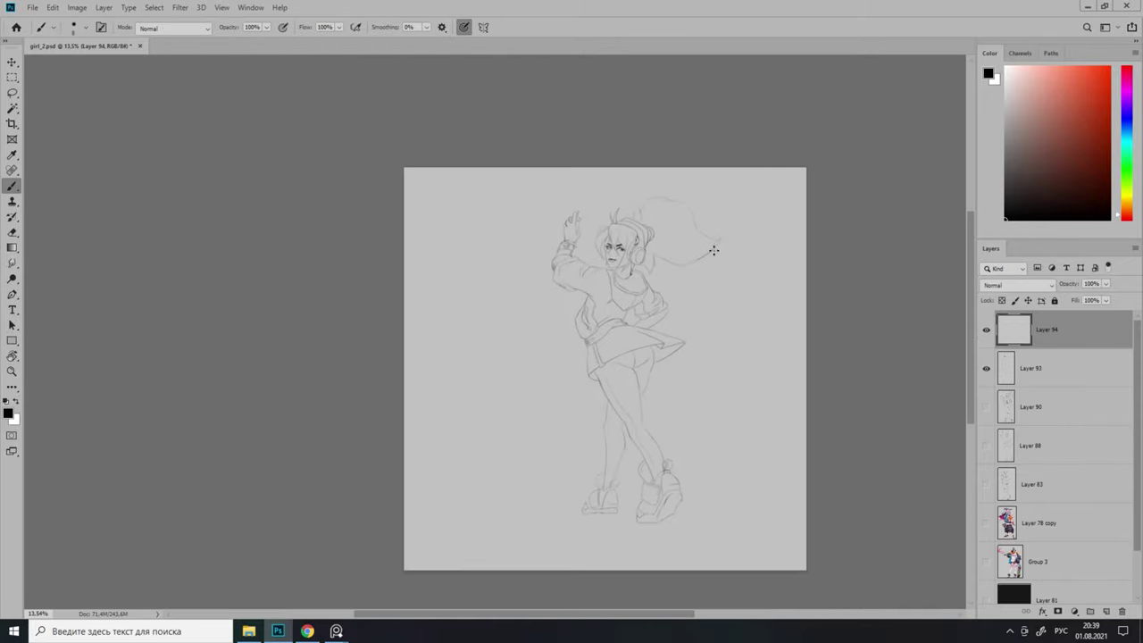
Erase the old bun behind the headphones from the line art layer below the ponytail layer.
{"action": "scroll", "coordinate": [714, 250], "scroll_direction": "up", "scroll_amount": 5}
{"action": "key", "text": "alt+bracketleft"}
{"action": "key", "text": "e"}
{"action": "scroll", "coordinate": [515, 196], "scroll_direction": "up", "scroll_amount": 1}
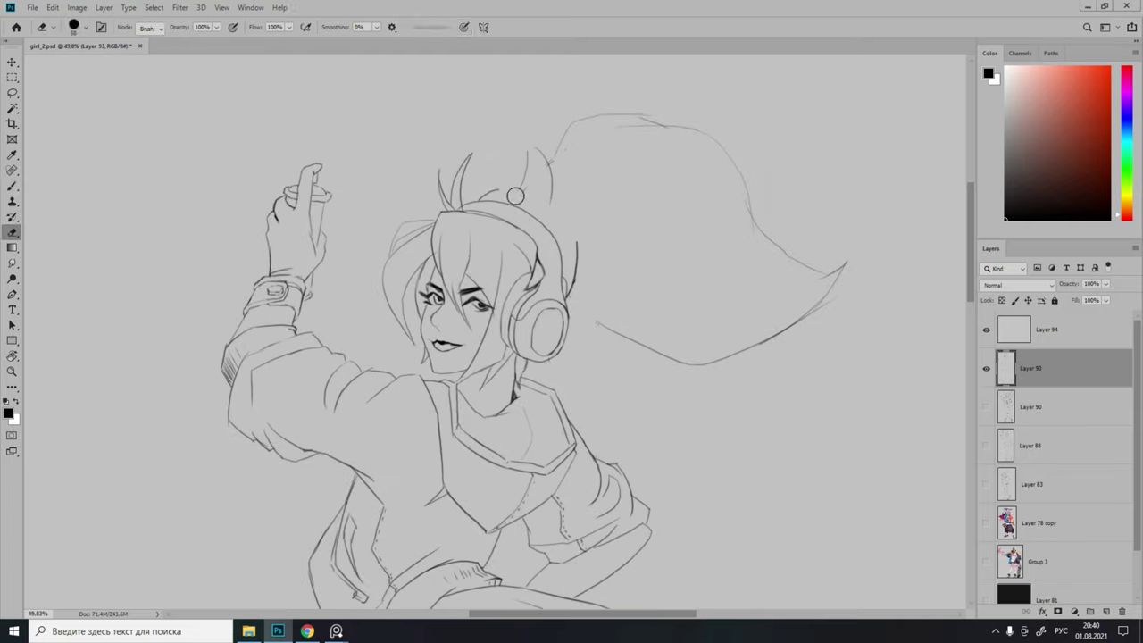
{"action": "scroll", "coordinate": [571, 241], "scroll_direction": "up", "scroll_amount": 1}
Back on the ponytail layer, clean up the tip and lower edge and extend the lower curve to the nape.
{"action": "key", "text": "alt+bracketright"}
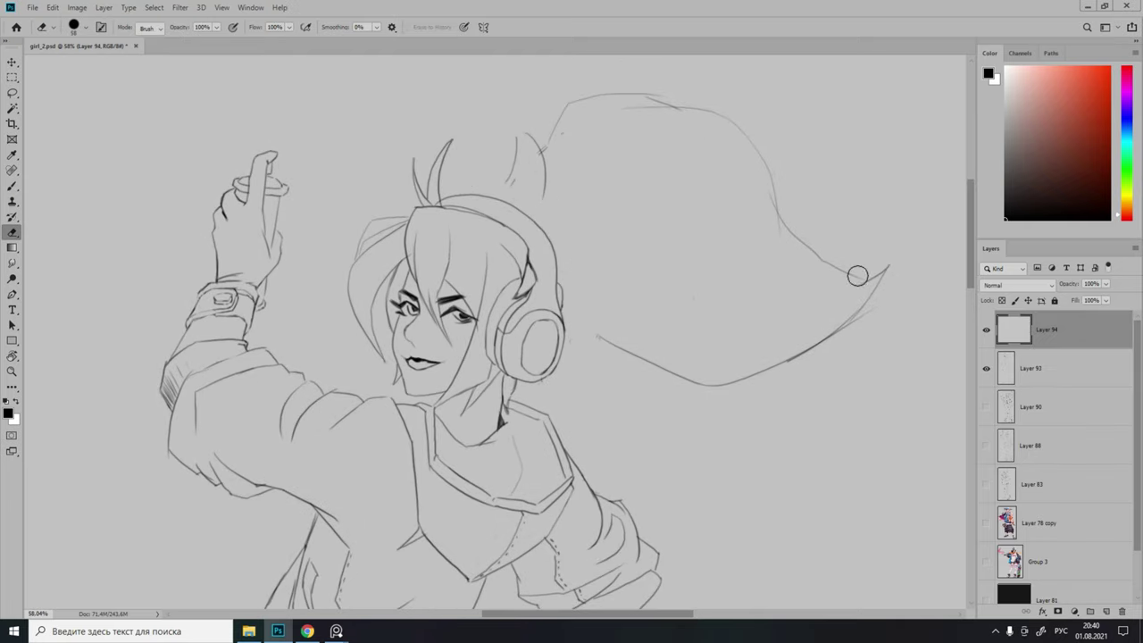
{"action": "left_click_drag", "start_coordinate": [812, 352], "coordinate": [779, 355]}
{"action": "scroll", "coordinate": [491, 295], "scroll_direction": "down", "scroll_amount": 2}
{"action": "scroll", "coordinate": [542, 375], "scroll_direction": "up", "scroll_amount": 3}
{"action": "key", "text": "b"}
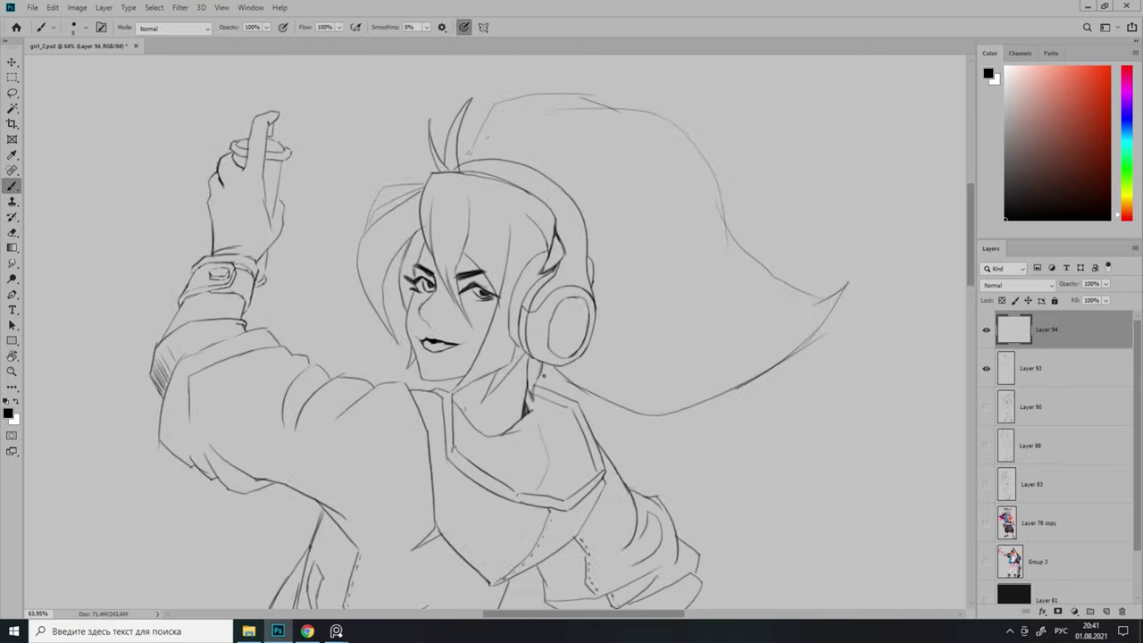
Clean up the lines beneath the headphone cup on the line art layer and merge it with the ponytail layer.
{"action": "scroll", "coordinate": [611, 388], "scroll_direction": "down", "scroll_amount": 2}
{"action": "key", "text": "alt+bracketleft"}
{"action": "key", "text": "e"}
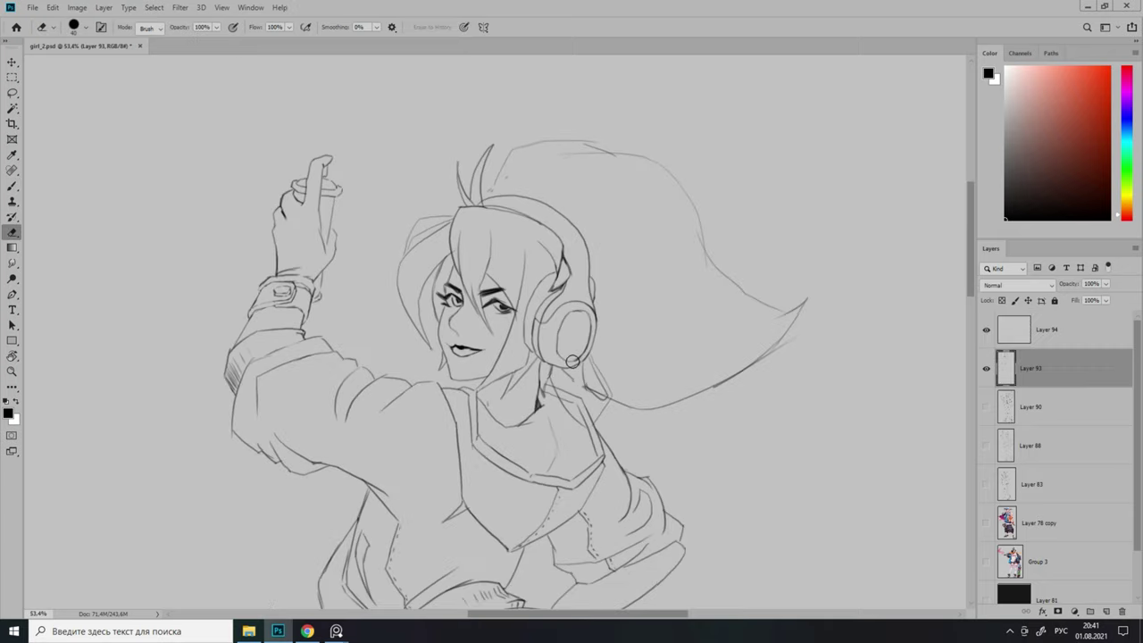
{"action": "left_click", "coordinate": [1019, 336], "text": "shift"}
{"action": "key", "text": "ctrl+e"}
{"action": "scroll", "coordinate": [597, 388], "scroll_direction": "up", "scroll_amount": 3}
{"action": "scroll", "coordinate": [623, 407], "scroll_direction": "down", "scroll_amount": 5}
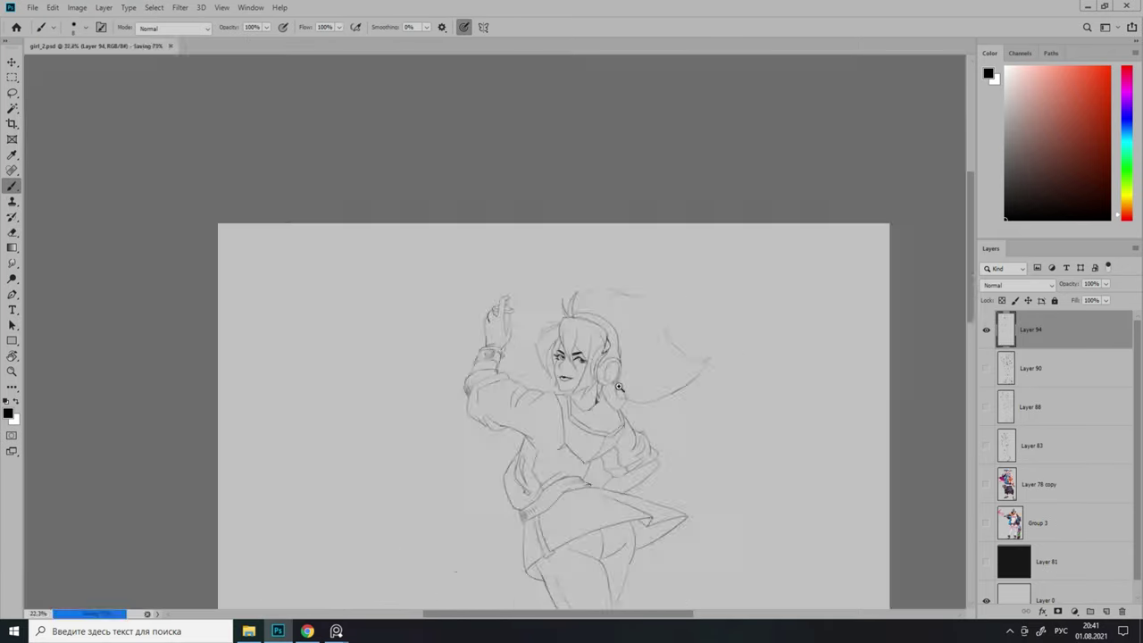
Sketch two tall bow-like loops with inner contours rising above the head from the base of the ponytail.
{"action": "scroll", "coordinate": [623, 406], "scroll_direction": "up", "scroll_amount": 5}
{"action": "scroll", "coordinate": [588, 425], "scroll_direction": "down", "scroll_amount": 1}
{"action": "scroll", "coordinate": [587, 425], "scroll_direction": "down", "scroll_amount": 3}
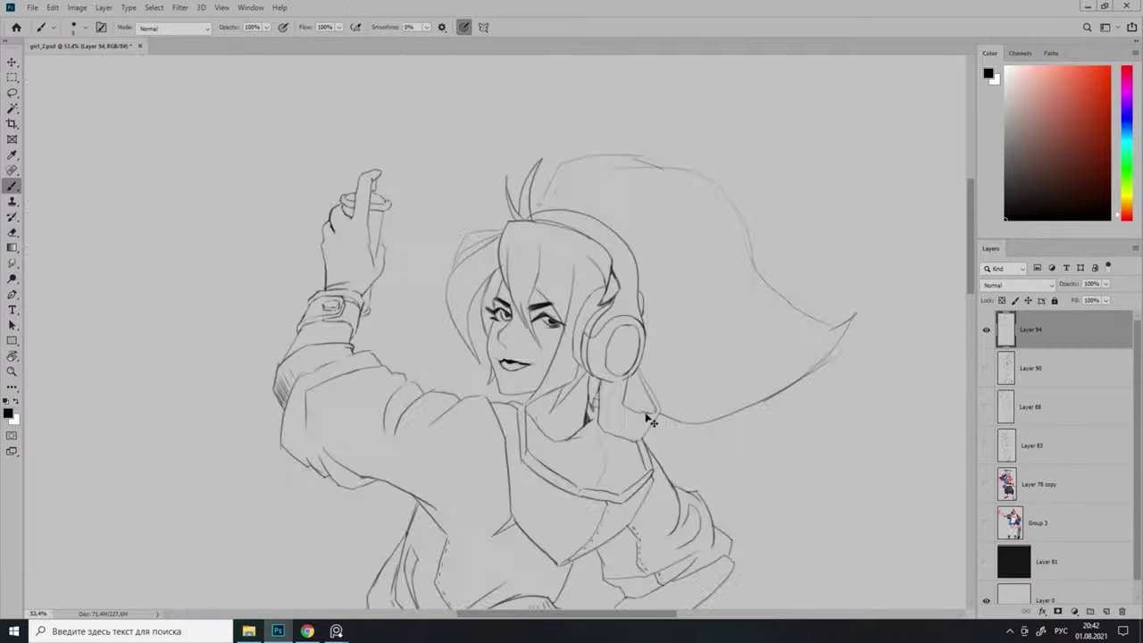
{"action": "scroll", "coordinate": [615, 226], "scroll_direction": "down", "scroll_amount": 4}
{"action": "left_click_drag", "start_coordinate": [611, 302], "coordinate": [625, 144]}
{"action": "scroll", "coordinate": [625, 211], "scroll_direction": "up", "scroll_amount": 4}
{"action": "scroll", "coordinate": [625, 144], "scroll_direction": "down", "scroll_amount": 4}
{"action": "scroll", "coordinate": [620, 170], "scroll_direction": "up", "scroll_amount": 4}
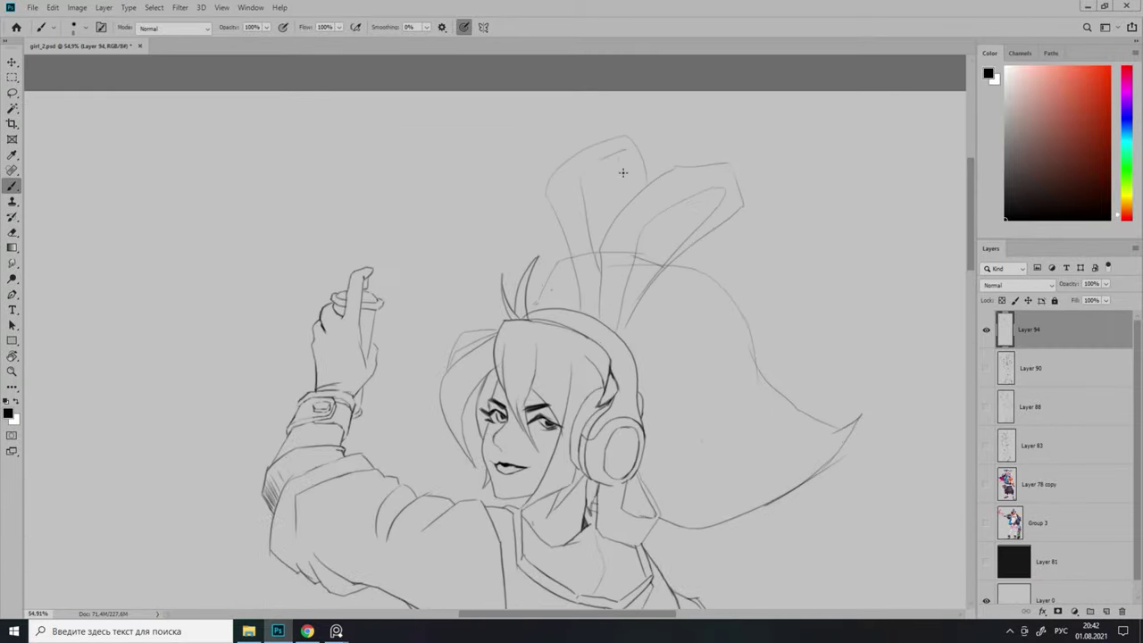
Add fold lines to the tall loops and clean up where they cross the ponytail outline.
{"action": "scroll", "coordinate": [696, 219], "scroll_direction": "up", "scroll_amount": 1}
{"action": "key", "text": "e"}
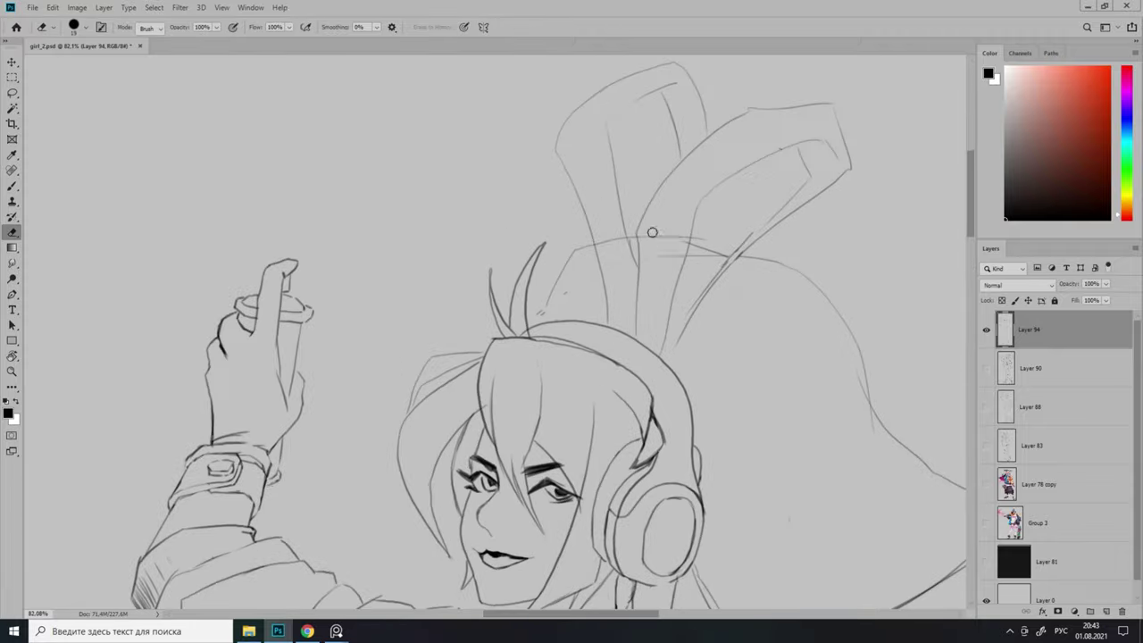
{"action": "scroll", "coordinate": [651, 229], "scroll_direction": "down", "scroll_amount": 5}
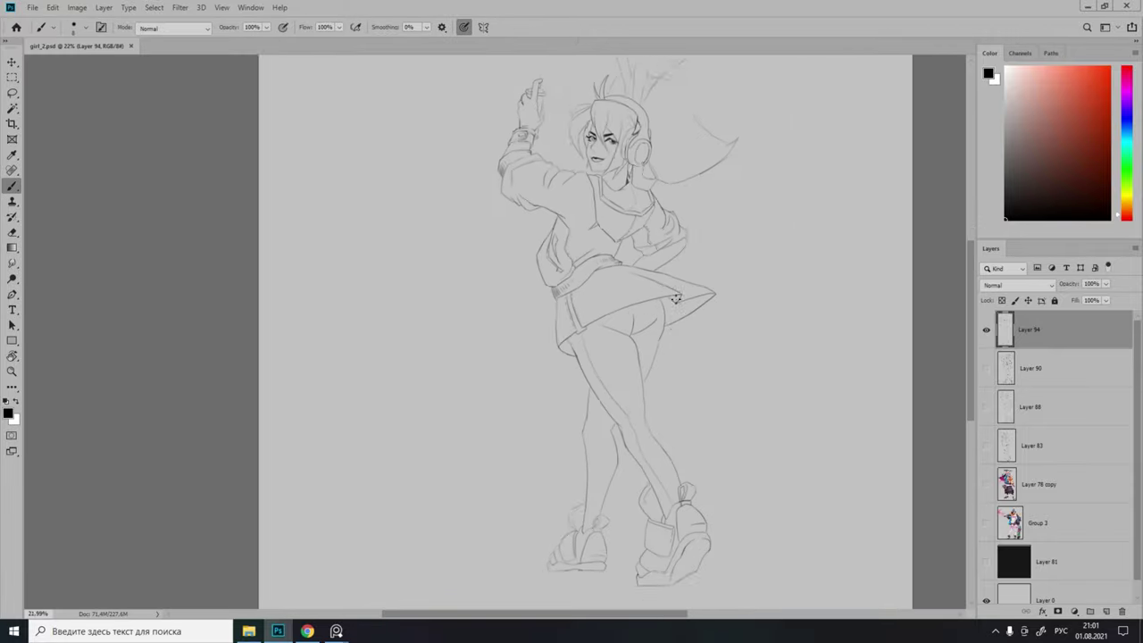
Draw a short crease line at the top of the rear thigh beneath the skirt.
{"action": "scroll", "coordinate": [675, 287], "scroll_direction": "up", "scroll_amount": 5}
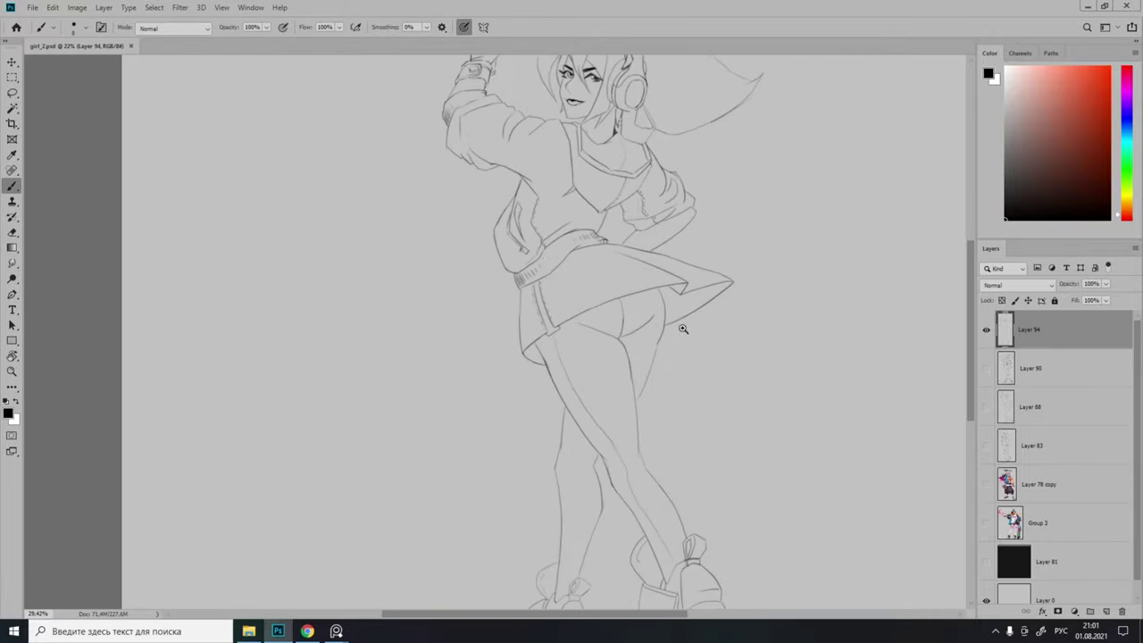
{"action": "key", "text": "b"}
{"action": "scroll", "coordinate": [675, 288], "scroll_direction": "down", "scroll_amount": 3}
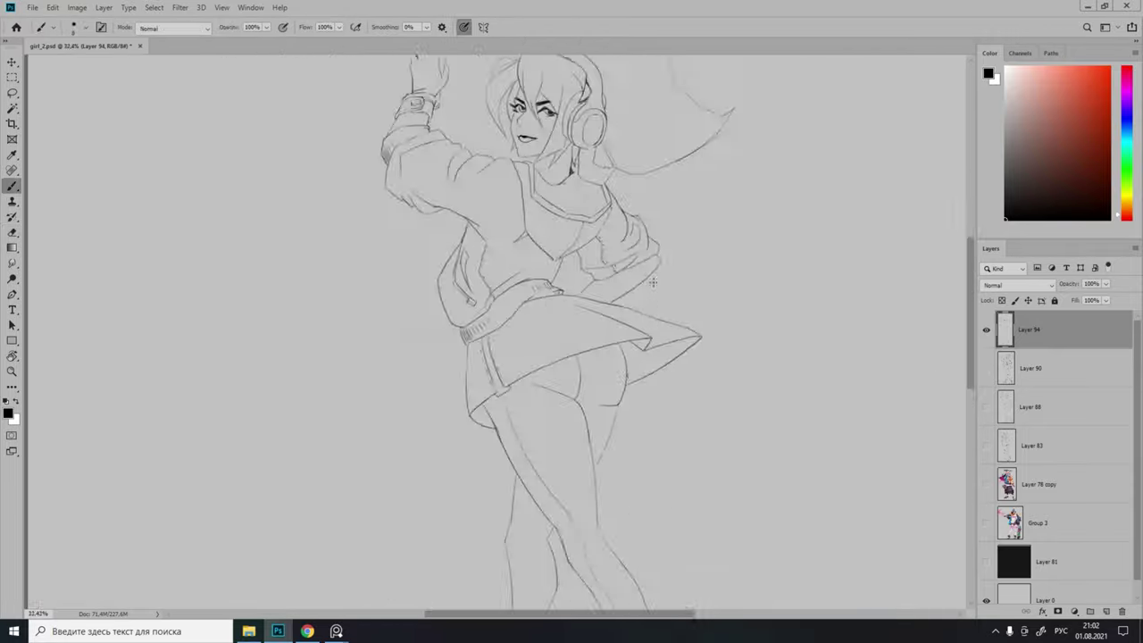
Draw a choker band around the neck and clean up the lines inside the collar.
{"action": "scroll", "coordinate": [728, 284], "scroll_direction": "up", "scroll_amount": 4}
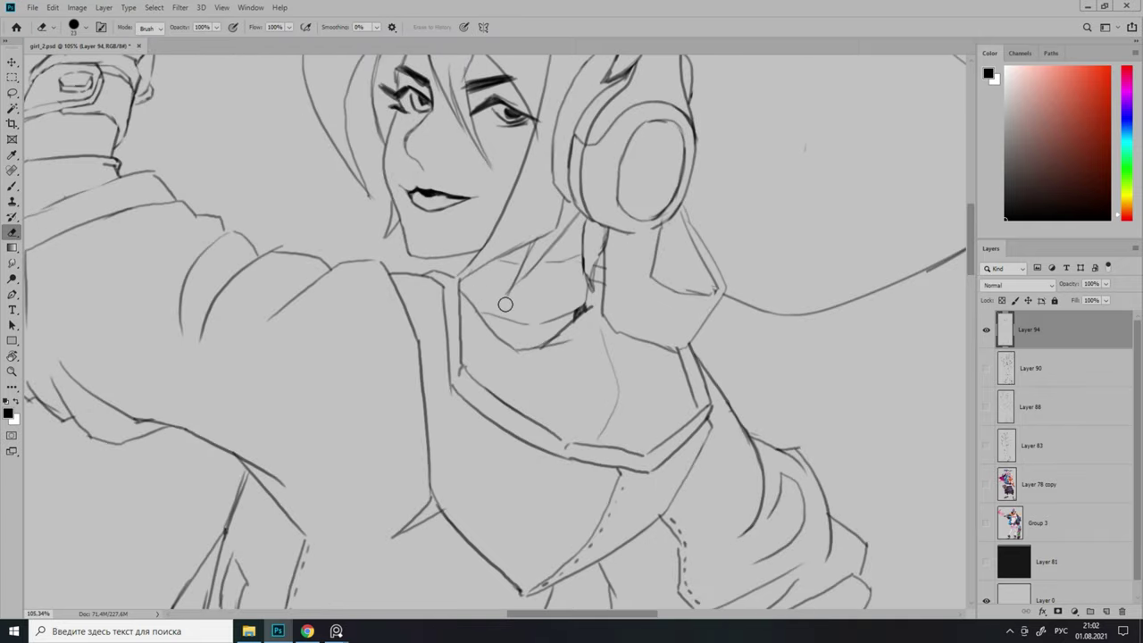
{"action": "key", "text": "b"}
{"action": "scroll", "coordinate": [504, 304], "scroll_direction": "down", "scroll_amount": 3}
{"action": "scroll", "coordinate": [503, 294], "scroll_direction": "up", "scroll_amount": 4}
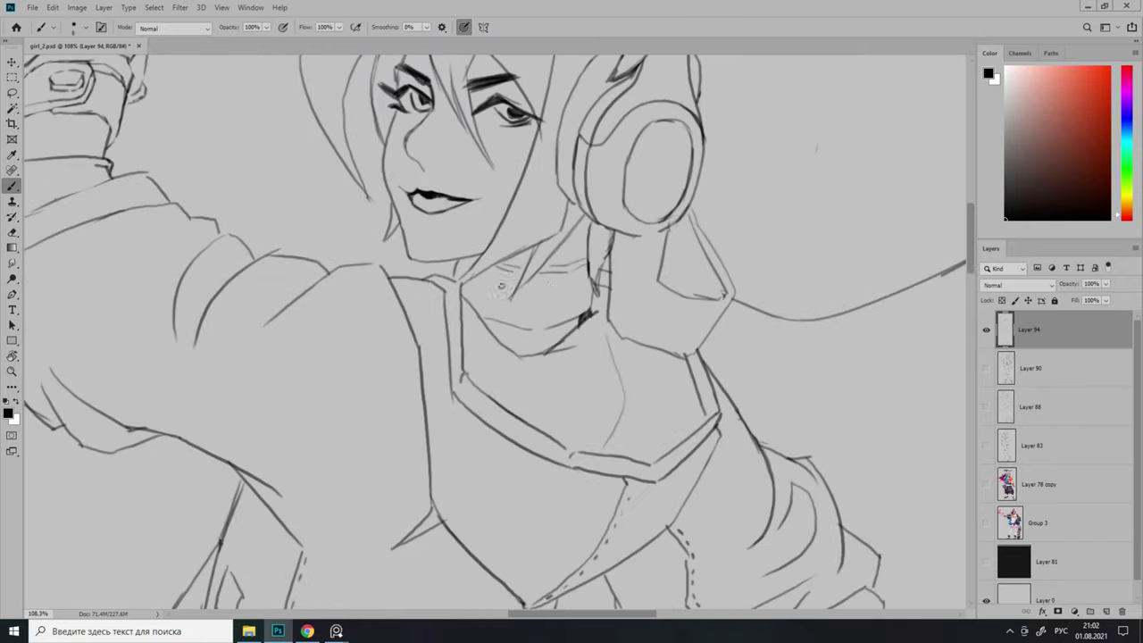
Add a small mark at the skirt hem beside the side stripe and trim the hem line there.
{"action": "scroll", "coordinate": [497, 309], "scroll_direction": "down", "scroll_amount": 4}
{"action": "scroll", "coordinate": [545, 363], "scroll_direction": "up", "scroll_amount": 2}
{"action": "key", "text": "e"}
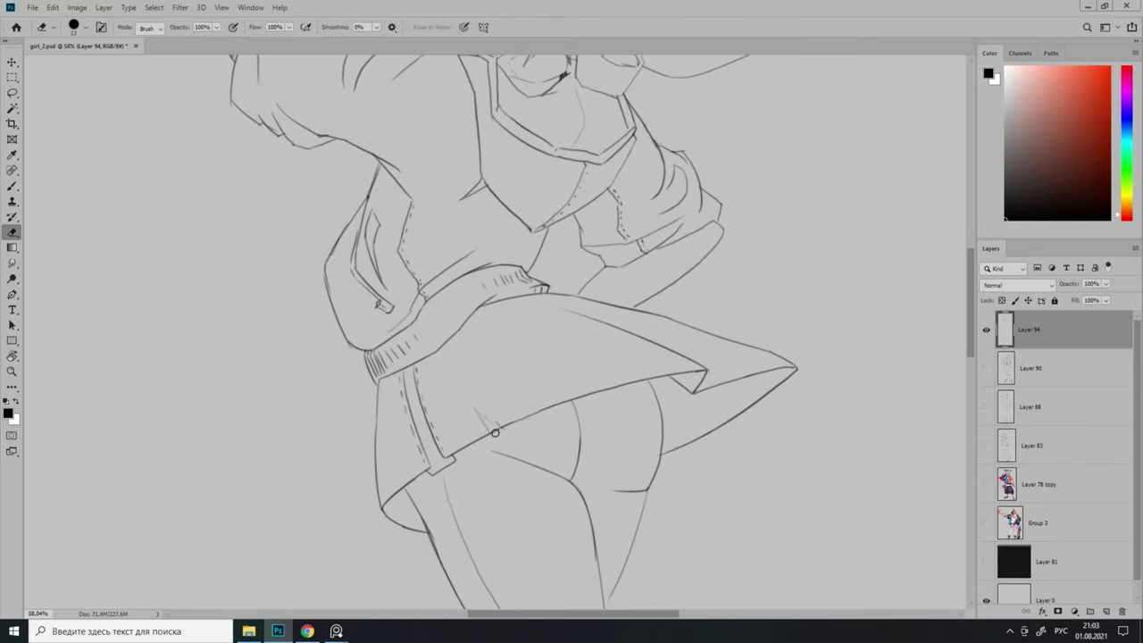
Draw a slanted, outlined two-digit number starting with 0 on the pointed panel below the collar.
{"action": "key", "text": "b"}
{"action": "scroll", "coordinate": [536, 339], "scroll_direction": "down", "scroll_amount": 1}
{"action": "scroll", "coordinate": [509, 284], "scroll_direction": "up", "scroll_amount": 3}
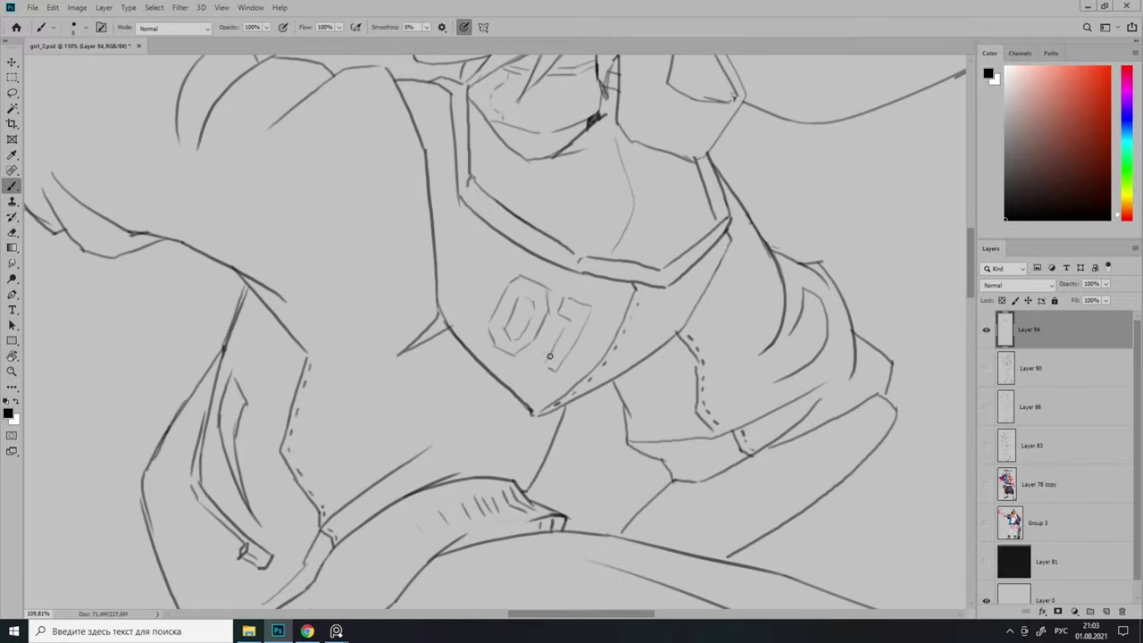
{"action": "scroll", "coordinate": [549, 355], "scroll_direction": "up", "scroll_amount": 3}
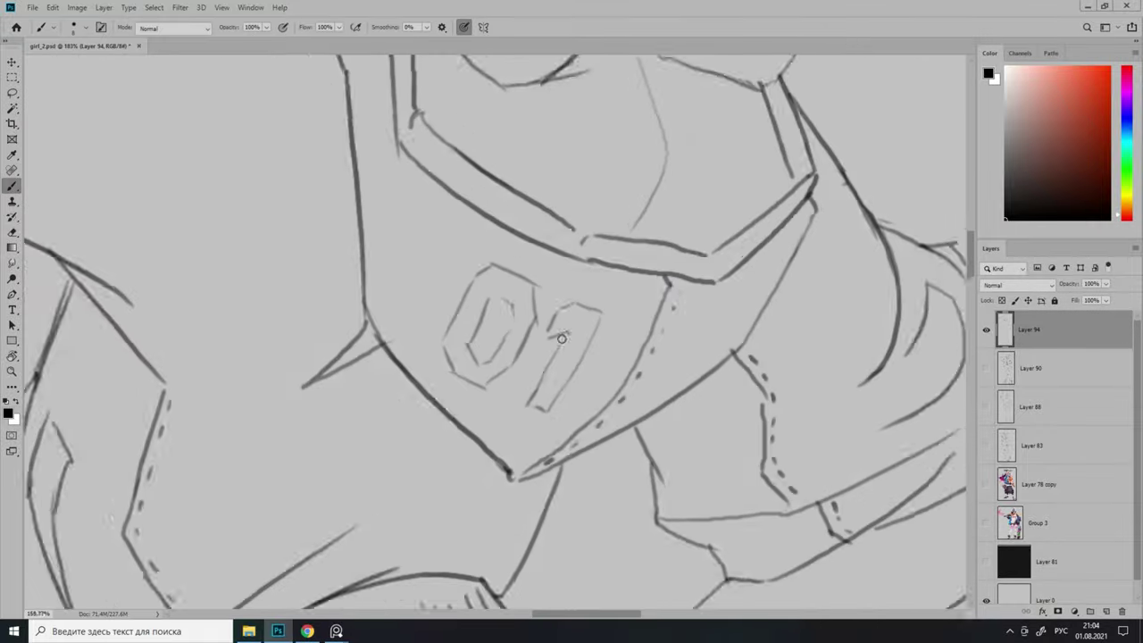
{"action": "scroll", "coordinate": [562, 338], "scroll_direction": "down", "scroll_amount": 3}
{"action": "scroll", "coordinate": [527, 406], "scroll_direction": "down", "scroll_amount": 6}
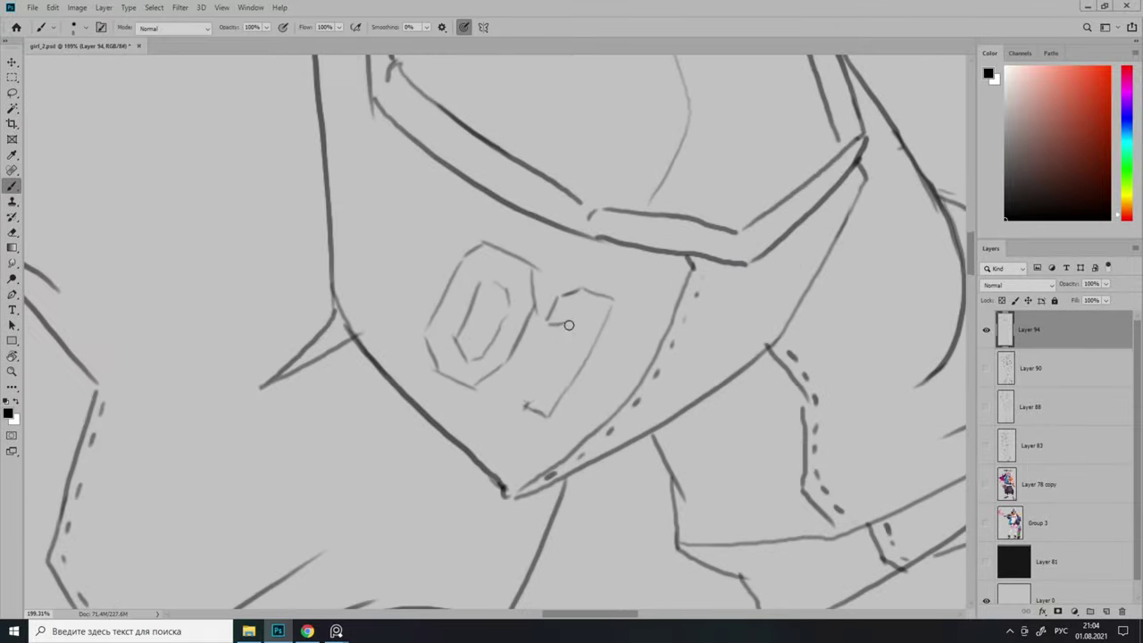
{"action": "scroll", "coordinate": [690, 330], "scroll_direction": "down", "scroll_amount": 5}
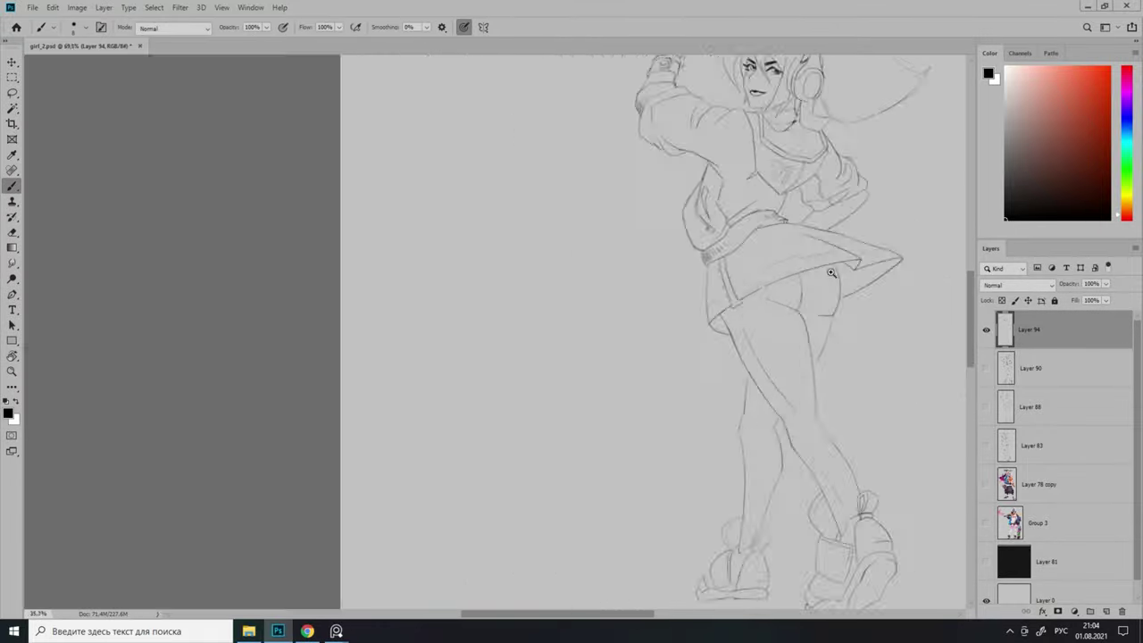
Draw an inset rectangular panel on the wide strap of the raised shoe.
{"action": "scroll", "coordinate": [690, 330], "scroll_direction": "up", "scroll_amount": 3}
{"action": "scroll", "coordinate": [690, 330], "scroll_direction": "down", "scroll_amount": 2}
{"action": "scroll", "coordinate": [683, 408], "scroll_direction": "up", "scroll_amount": 3}
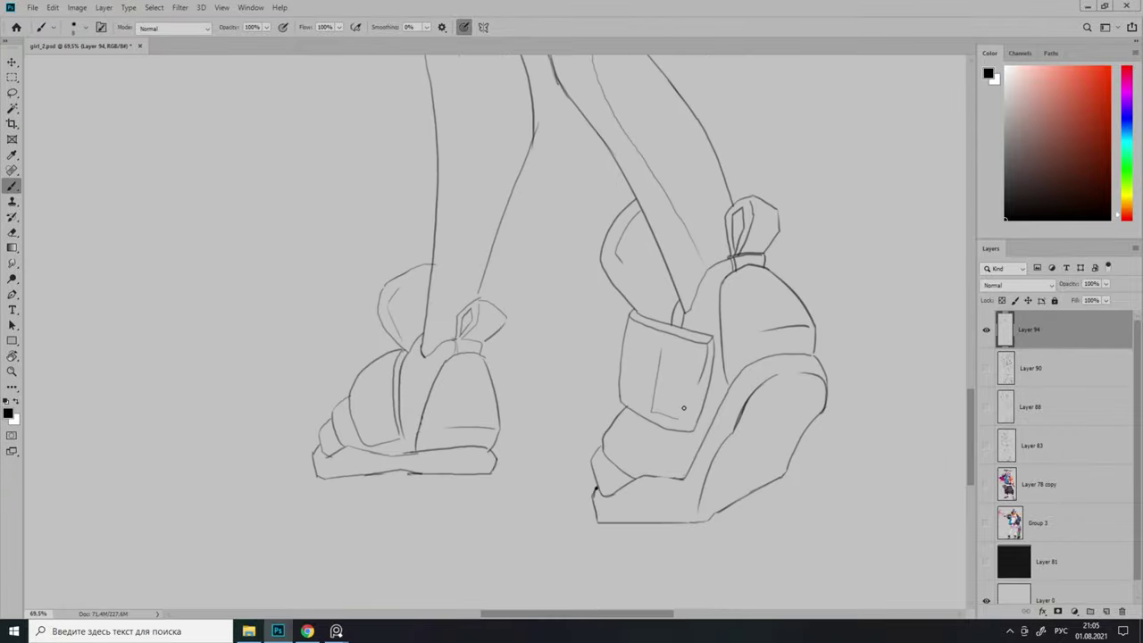
{"action": "scroll", "coordinate": [665, 416], "scroll_direction": "up", "scroll_amount": 1}
{"action": "scroll", "coordinate": [697, 404], "scroll_direction": "down", "scroll_amount": 2}
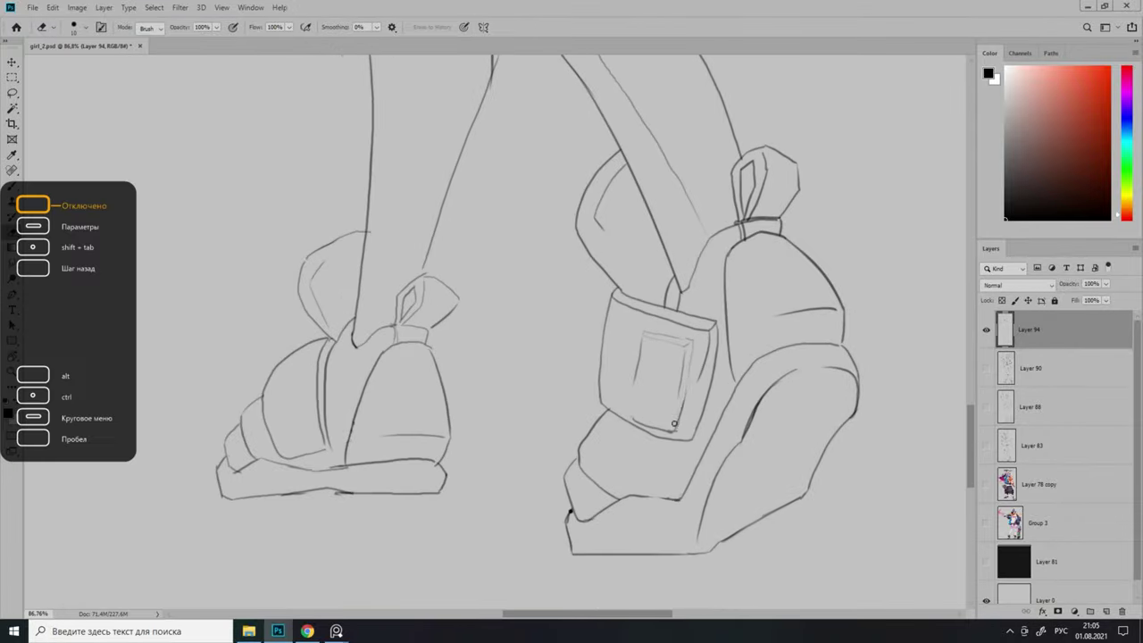
Add toe patches to the shoe soles and replace the raised sole's heel mark with an arched inner contour.
{"action": "scroll", "coordinate": [640, 321], "scroll_direction": "up", "scroll_amount": 2}
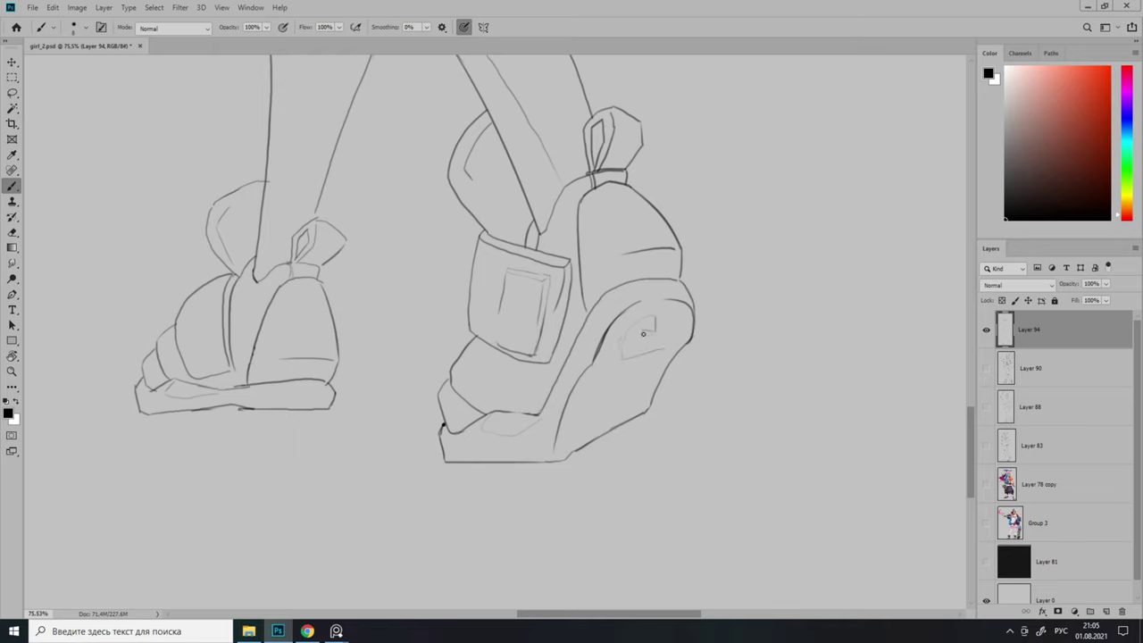
{"action": "key", "text": "e"}
{"action": "scroll", "coordinate": [642, 338], "scroll_direction": "down", "scroll_amount": 1}
{"action": "left_click_drag", "start_coordinate": [643, 338], "coordinate": [570, 354]}
{"action": "key", "text": "b"}
{"action": "scroll", "coordinate": [652, 341], "scroll_direction": "up", "scroll_amount": 2}
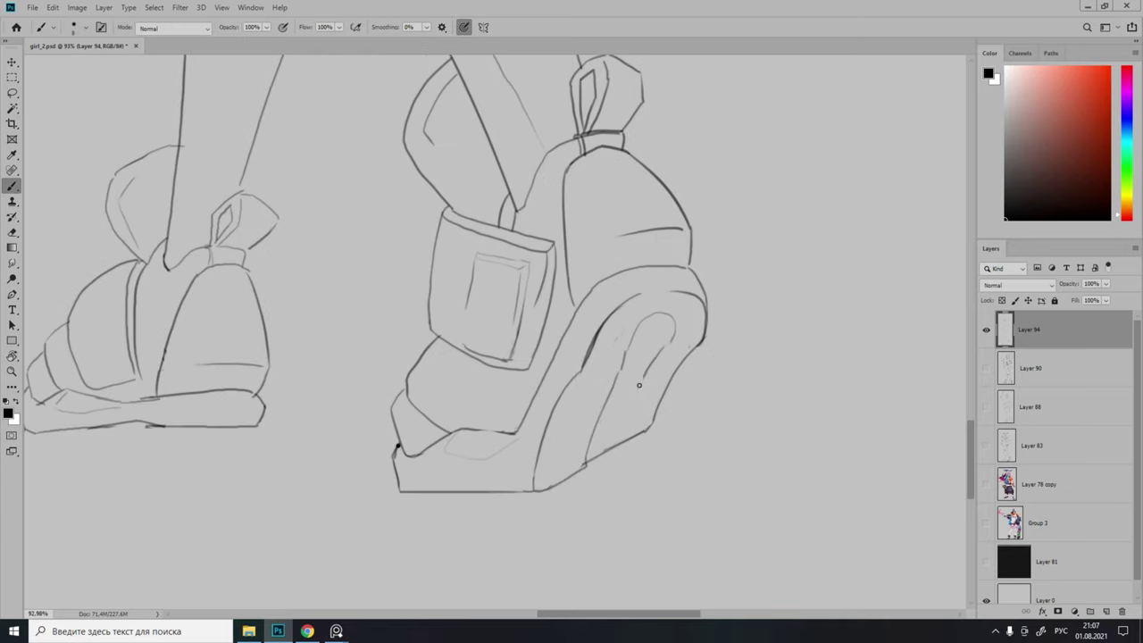
Draw a crossbar and a notched tread block on the underside of the raised shoe's sole.
{"action": "scroll", "coordinate": [556, 477], "scroll_direction": "down", "scroll_amount": 5}
{"action": "scroll", "coordinate": [632, 398], "scroll_direction": "up", "scroll_amount": 6}
{"action": "scroll", "coordinate": [671, 347], "scroll_direction": "down", "scroll_amount": 4}
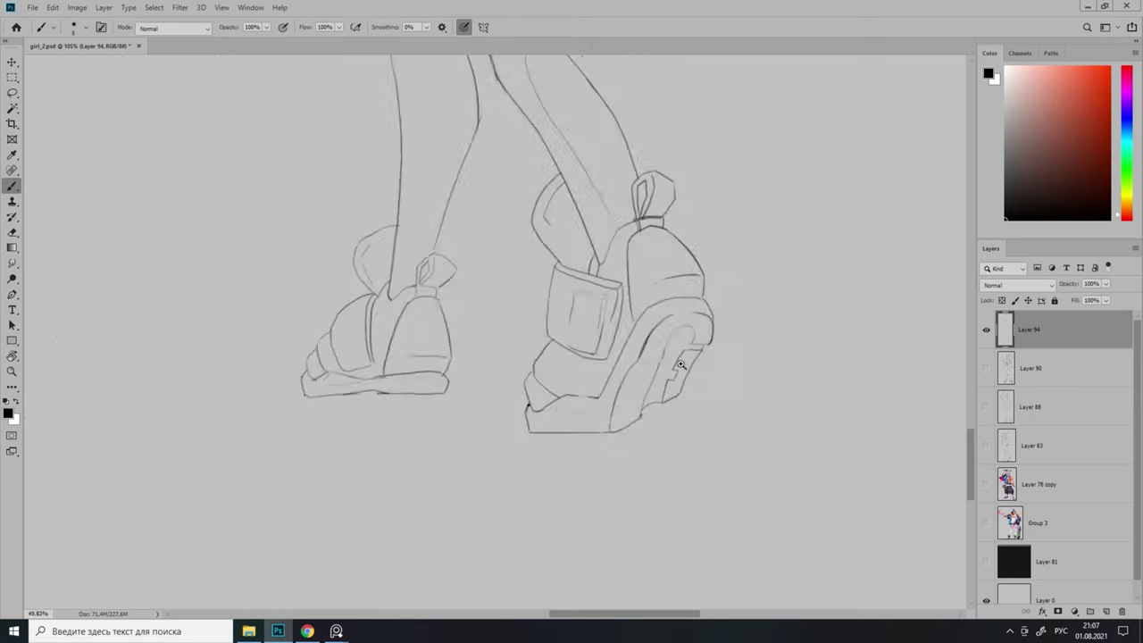
{"action": "scroll", "coordinate": [625, 339], "scroll_direction": "up", "scroll_amount": 4}
{"action": "left_click_drag", "start_coordinate": [639, 332], "coordinate": [595, 337]}
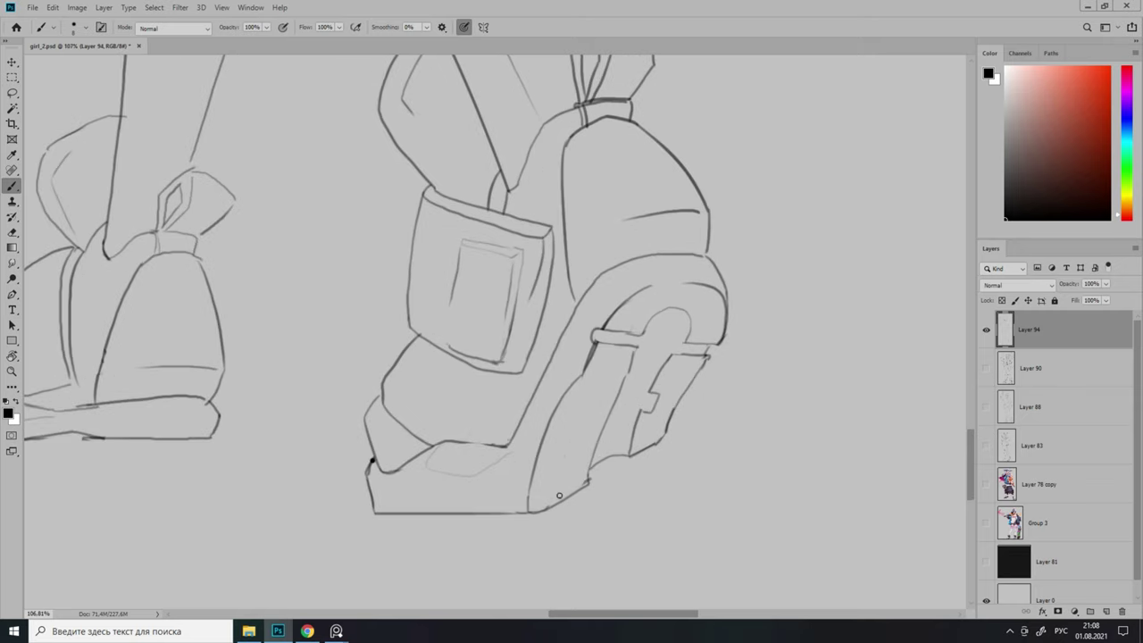
Divide the raised shoe's sole into tread segments with an extra arch, side notches and short cross lines.
{"action": "scroll", "coordinate": [623, 330], "scroll_direction": "down", "scroll_amount": 4}
{"action": "scroll", "coordinate": [592, 476], "scroll_direction": "up", "scroll_amount": 4}
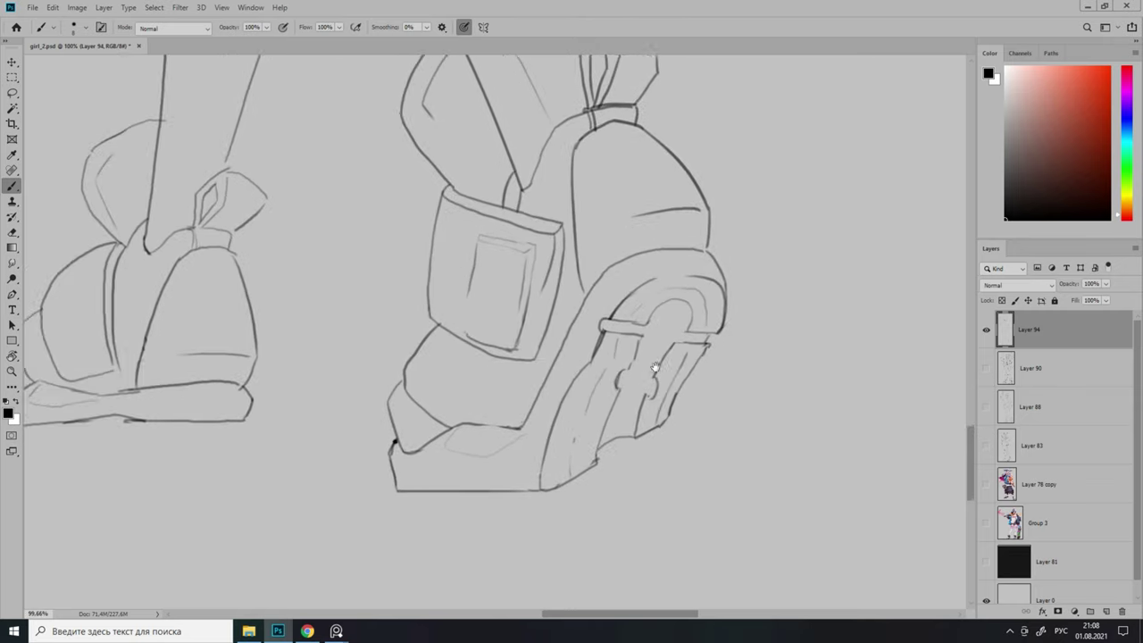
{"action": "scroll", "coordinate": [565, 447], "scroll_direction": "up", "scroll_amount": 1}
{"action": "key", "text": "b"}
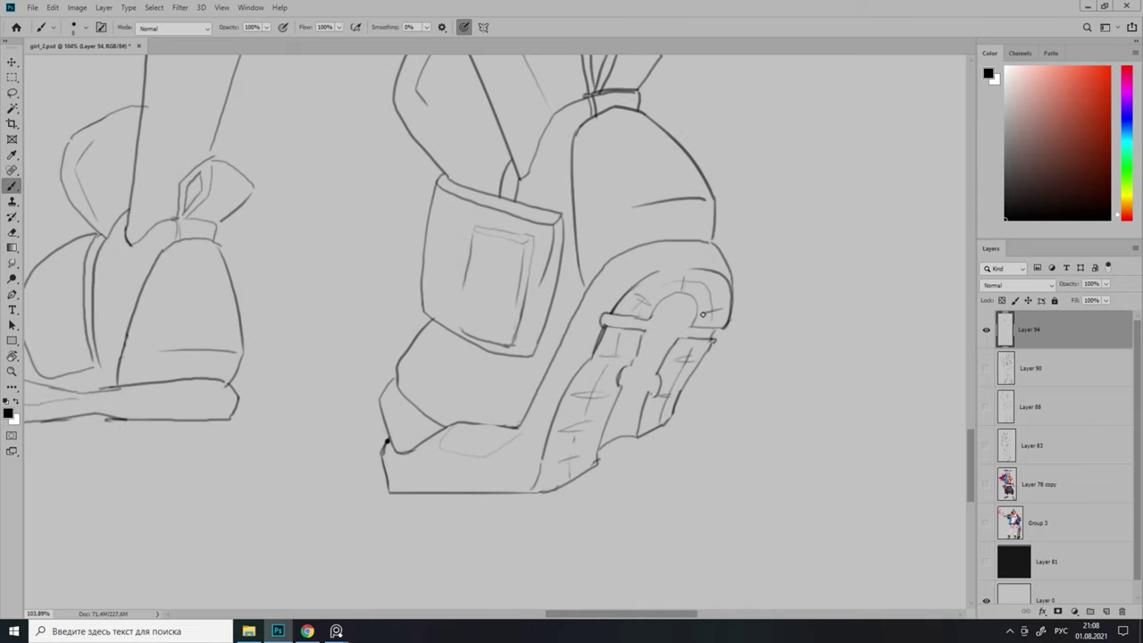
Erase and soften part of the sole line around the raised shoe's heel and save the document.
{"action": "scroll", "coordinate": [703, 314], "scroll_direction": "down", "scroll_amount": 4}
{"action": "scroll", "coordinate": [668, 285], "scroll_direction": "up", "scroll_amount": 3}
{"action": "key", "text": "e"}
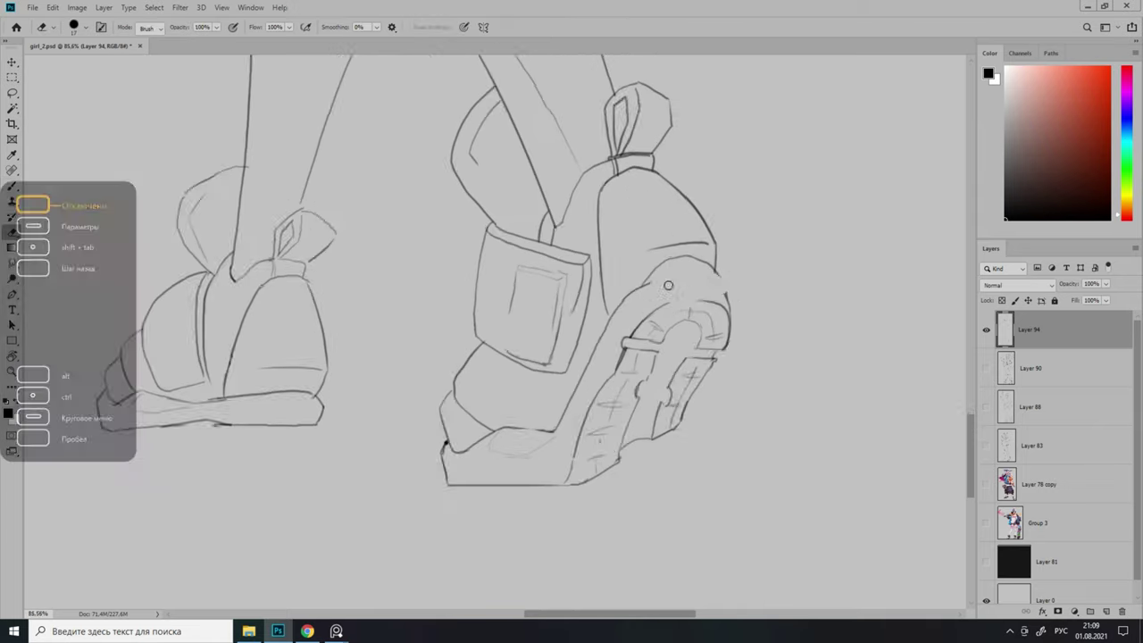
{"action": "scroll", "coordinate": [668, 285], "scroll_direction": "down", "scroll_amount": 5}
{"action": "scroll", "coordinate": [612, 320], "scroll_direction": "up", "scroll_amount": 1}
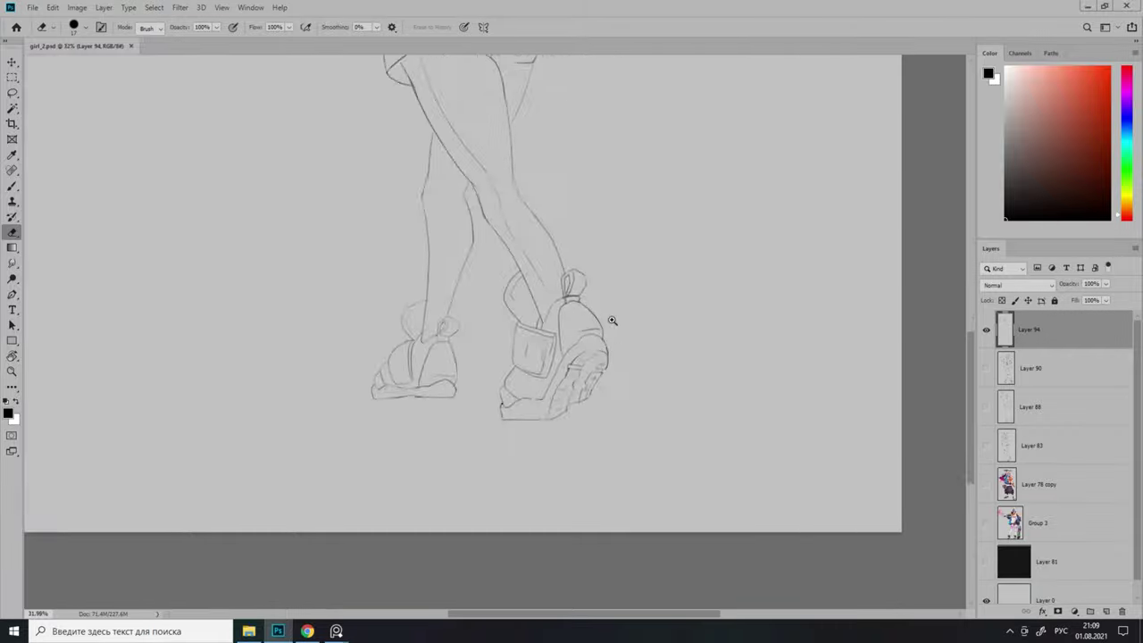
{"action": "scroll", "coordinate": [611, 320], "scroll_direction": "down", "scroll_amount": 2}
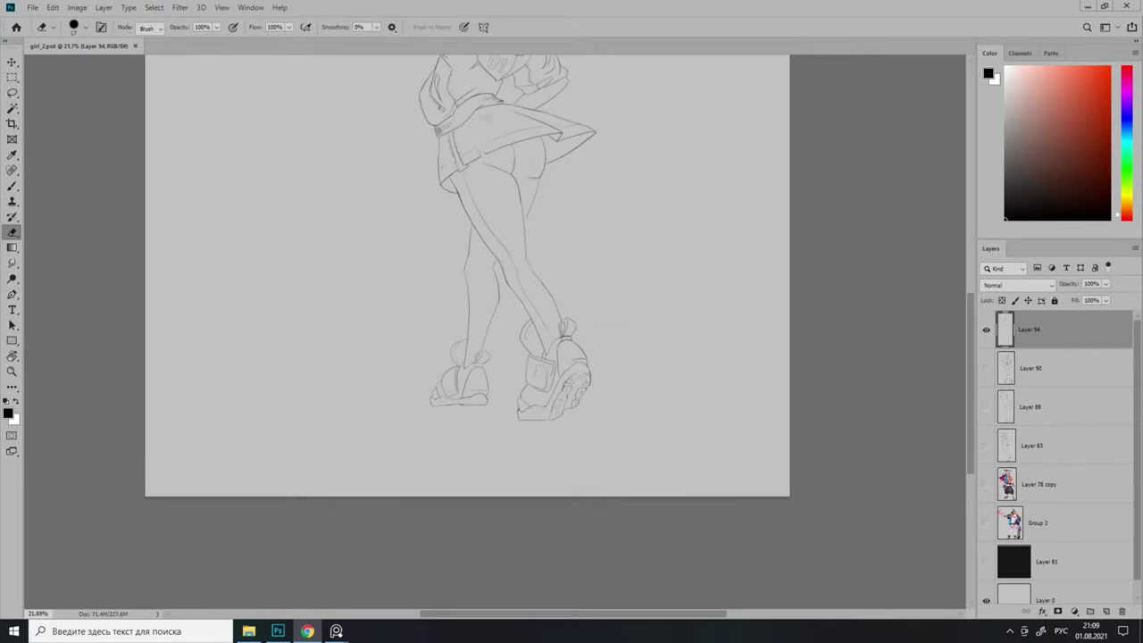
Draw a long inner contour line down the front leg from the skirt hem to the ankle.
{"action": "scroll", "coordinate": [555, 401], "scroll_direction": "up", "scroll_amount": 8}
{"action": "scroll", "coordinate": [554, 401], "scroll_direction": "down", "scroll_amount": 8}
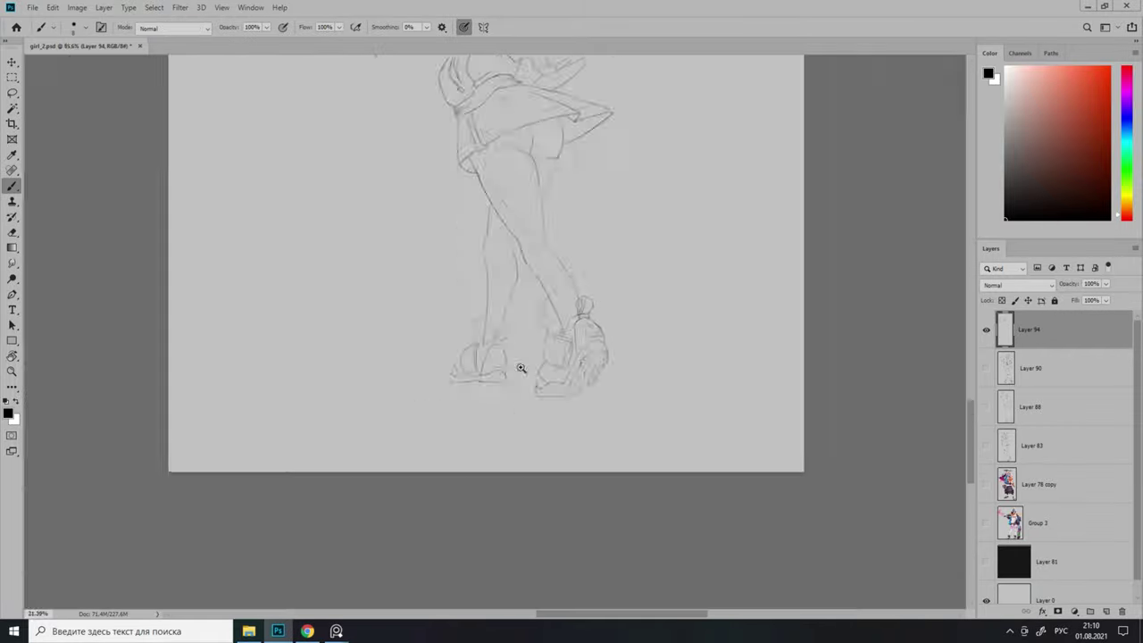
{"action": "scroll", "coordinate": [500, 384], "scroll_direction": "up", "scroll_amount": 6}
{"action": "key", "text": "b"}
{"action": "scroll", "coordinate": [434, 377], "scroll_direction": "down", "scroll_amount": 2}
{"action": "scroll", "coordinate": [434, 377], "scroll_direction": "up", "scroll_amount": 3}
{"action": "scroll", "coordinate": [401, 339], "scroll_direction": "down", "scroll_amount": 5}
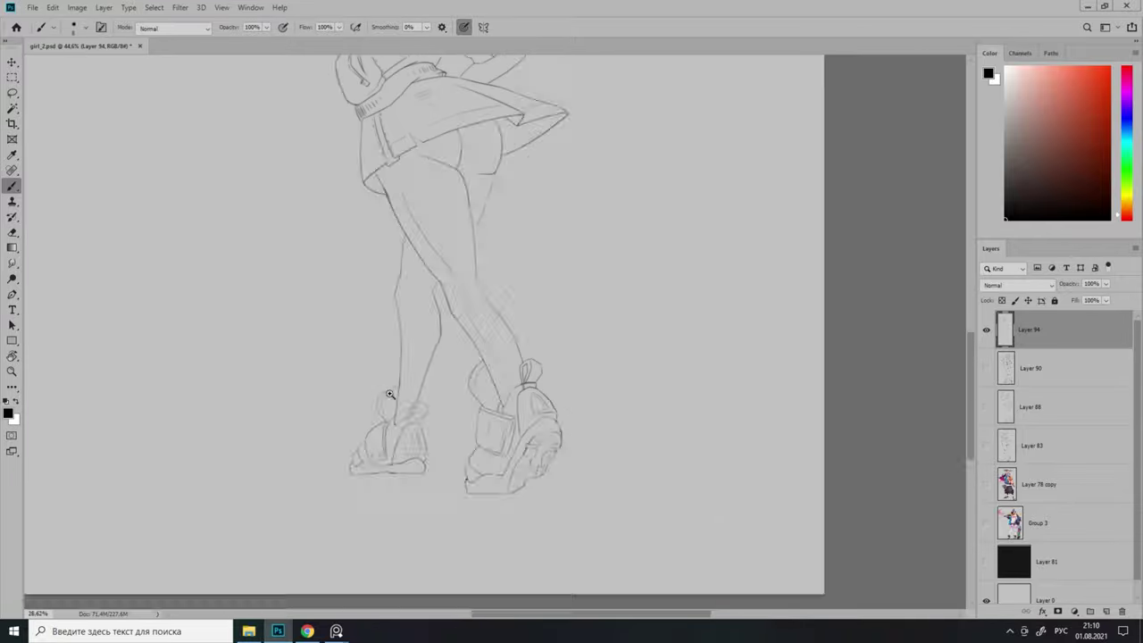
{"action": "scroll", "coordinate": [285, 233], "scroll_direction": "up", "scroll_amount": 5}
{"action": "scroll", "coordinate": [285, 233], "scroll_direction": "down", "scroll_amount": 5}
{"action": "scroll", "coordinate": [442, 296], "scroll_direction": "up", "scroll_amount": 4}
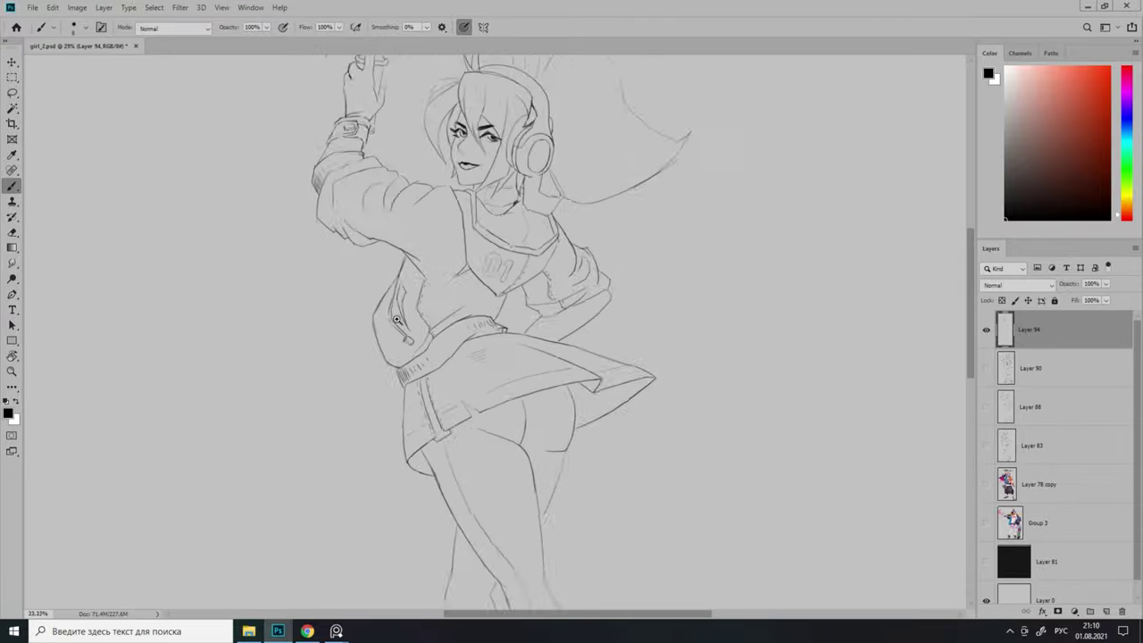
{"action": "scroll", "coordinate": [441, 296], "scroll_direction": "down", "scroll_amount": 2}
{"action": "scroll", "coordinate": [442, 296], "scroll_direction": "up", "scroll_amount": 1}
{"action": "scroll", "coordinate": [512, 338], "scroll_direction": "up", "scroll_amount": 2}
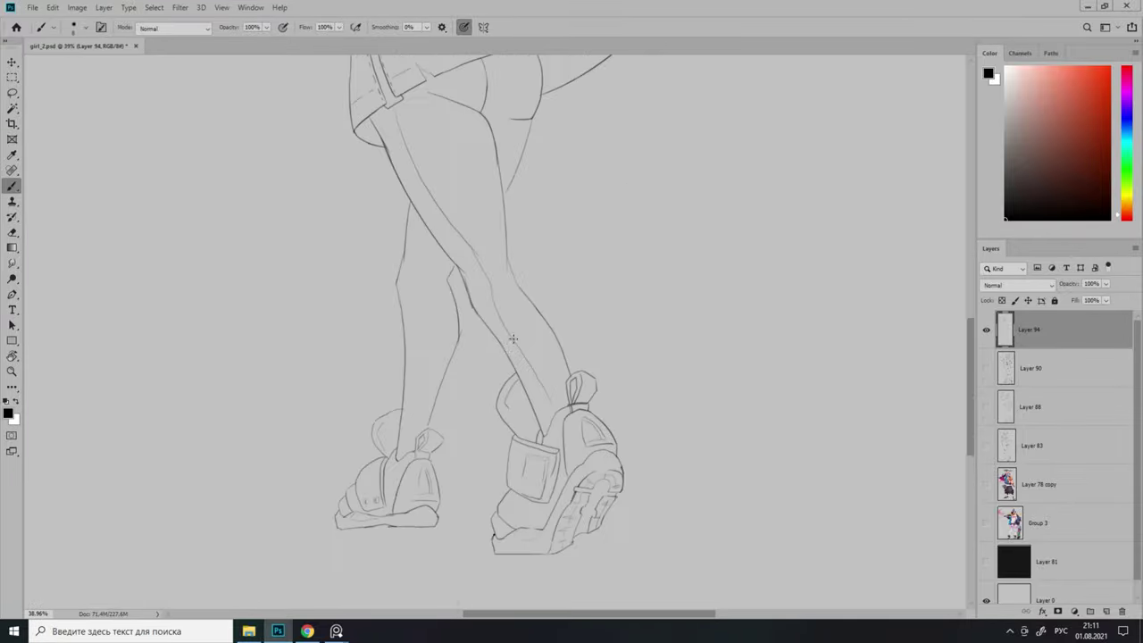
Draw curved sock bands and stripes around both calves above the shoes.
{"action": "scroll", "coordinate": [438, 375], "scroll_direction": "up", "scroll_amount": 2}
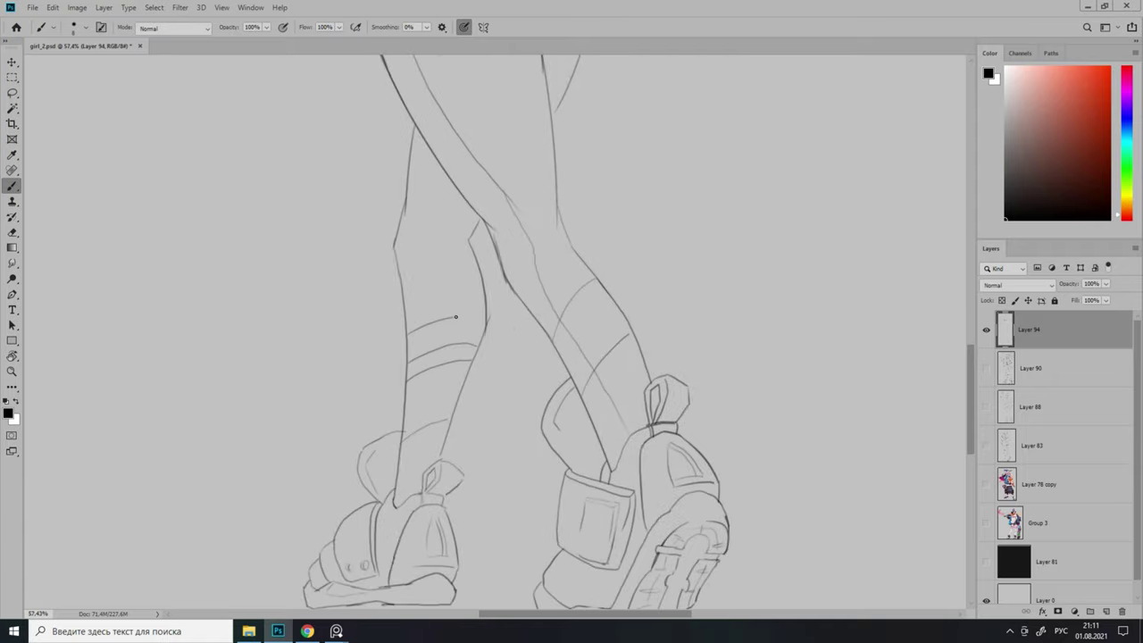
{"action": "scroll", "coordinate": [604, 254], "scroll_direction": "up", "scroll_amount": 1}
{"action": "scroll", "coordinate": [605, 254], "scroll_direction": "down", "scroll_amount": 3}
{"action": "scroll", "coordinate": [581, 294], "scroll_direction": "up", "scroll_amount": 3}
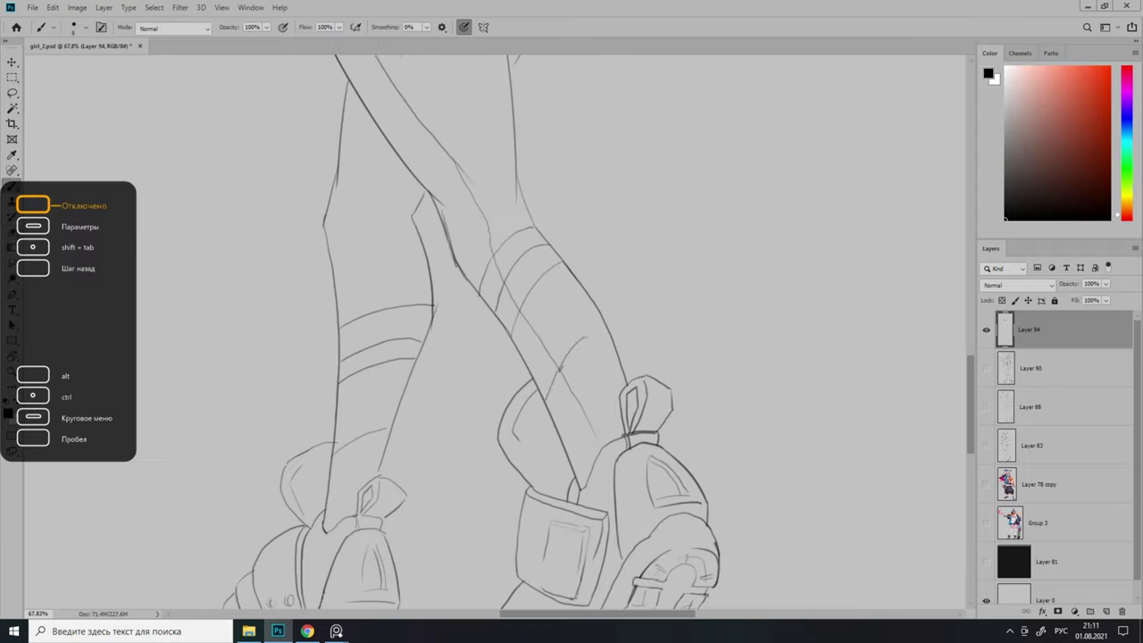
{"action": "scroll", "coordinate": [555, 288], "scroll_direction": "down", "scroll_amount": 3}
{"action": "scroll", "coordinate": [549, 299], "scroll_direction": "up", "scroll_amount": 3}
{"action": "scroll", "coordinate": [543, 308], "scroll_direction": "down", "scroll_amount": 3}
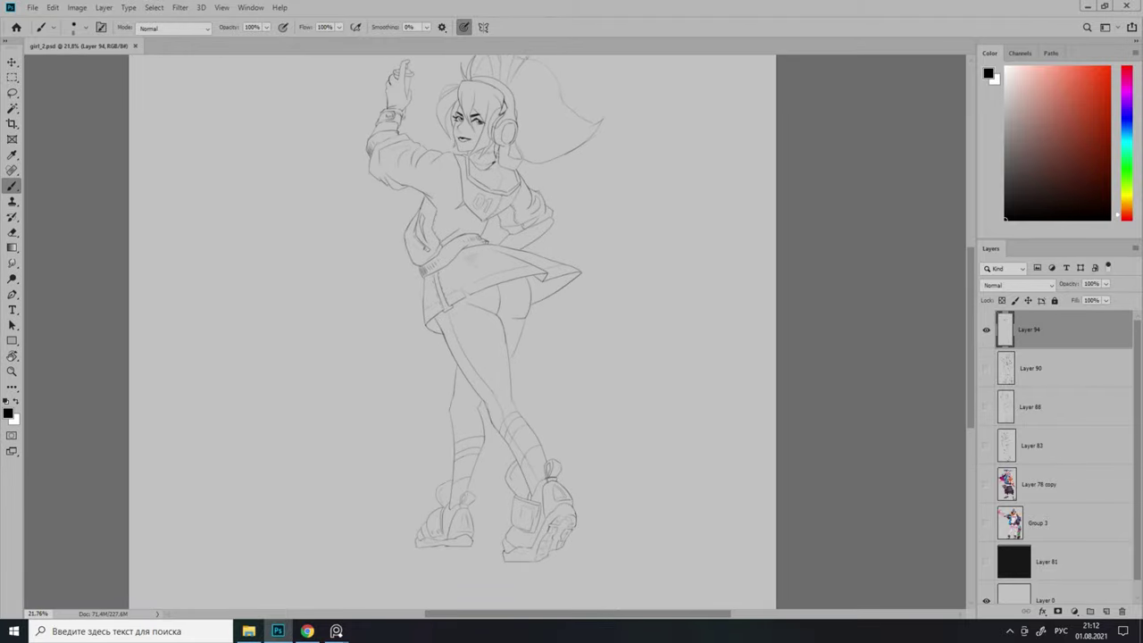
Add a new layer and try a large curved shape hanging from the waistband beside the skirt.
{"action": "key", "text": "ctrl+shift+alt+n"}
{"action": "scroll", "coordinate": [438, 280], "scroll_direction": "up", "scroll_amount": 3}
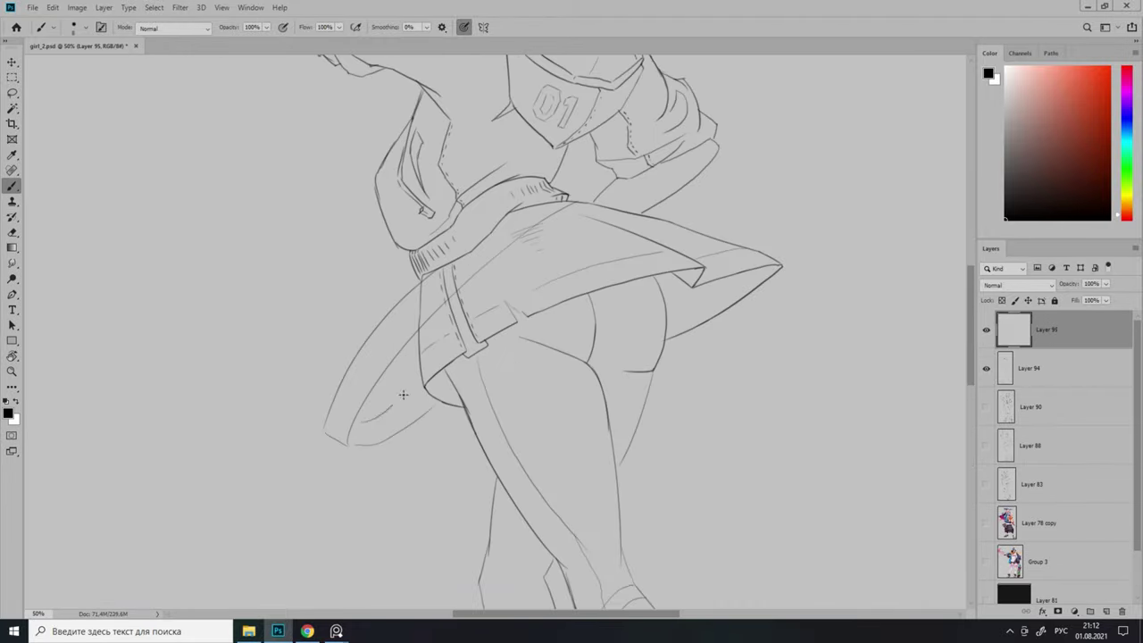
{"action": "scroll", "coordinate": [403, 394], "scroll_direction": "down", "scroll_amount": 3}
{"action": "scroll", "coordinate": [380, 419], "scroll_direction": "up", "scroll_amount": 3}
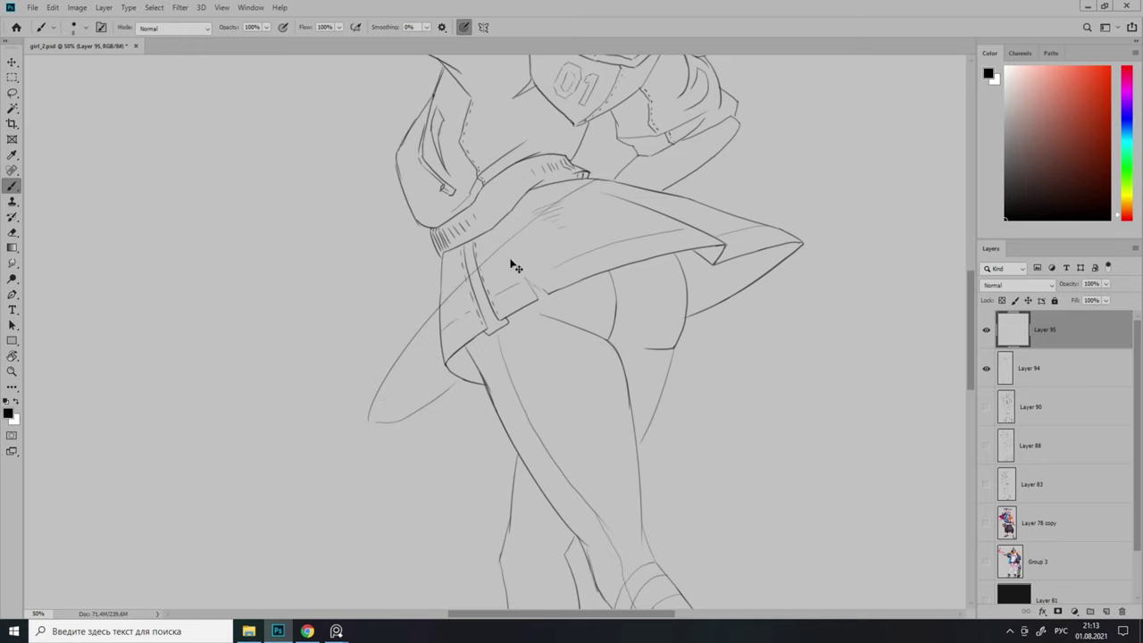
Try replacing the curved hip shape with a double-lined strap across the skirt and an angular flap beside it.
{"action": "key", "text": "ctrl+z"}
{"action": "left_click_drag", "start_coordinate": [408, 331], "coordinate": [414, 319]}
{"action": "scroll", "coordinate": [413, 319], "scroll_direction": "down", "scroll_amount": 3}
{"action": "scroll", "coordinate": [412, 309], "scroll_direction": "up", "scroll_amount": 3}
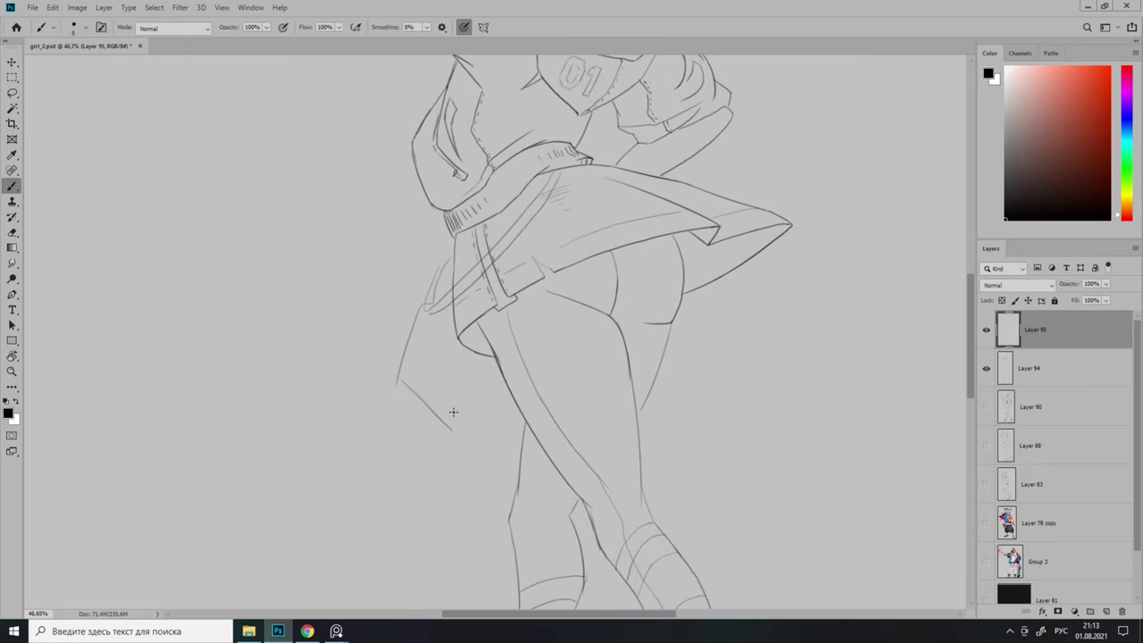
{"action": "scroll", "coordinate": [452, 412], "scroll_direction": "down", "scroll_amount": 3}
{"action": "scroll", "coordinate": [453, 412], "scroll_direction": "up", "scroll_amount": 3}
{"action": "scroll", "coordinate": [450, 406], "scroll_direction": "down", "scroll_amount": 3}
{"action": "scroll", "coordinate": [451, 406], "scroll_direction": "up", "scroll_amount": 3}
Erase the trial strap and flap sketch beside the hip.
{"action": "key", "text": "e"}
{"action": "scroll", "coordinate": [447, 360], "scroll_direction": "down", "scroll_amount": 5}
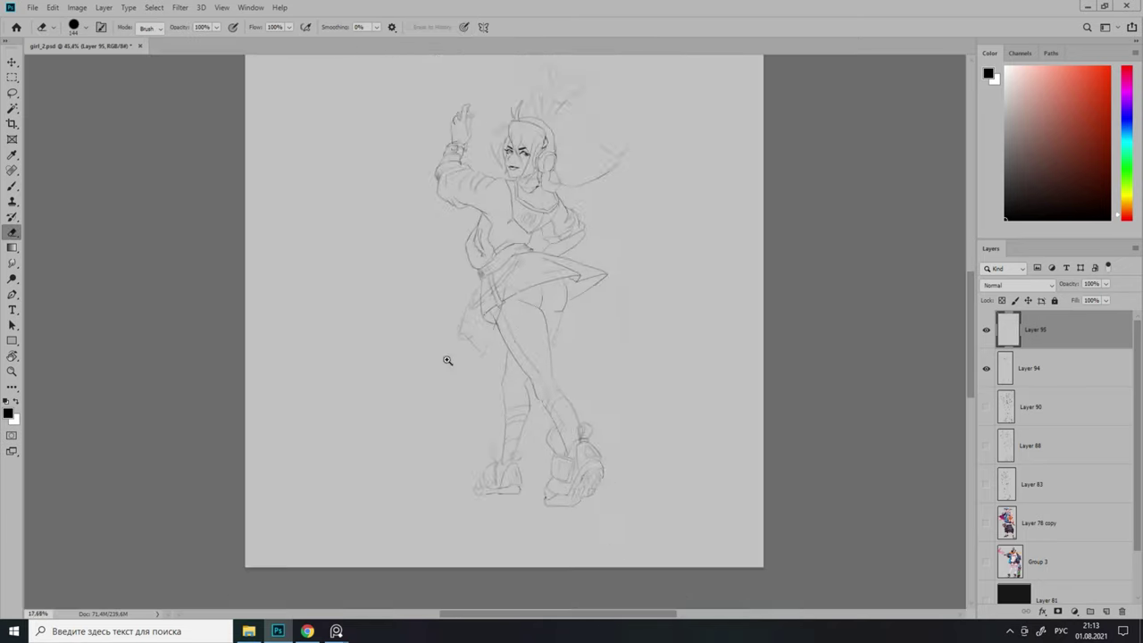
{"action": "scroll", "coordinate": [500, 268], "scroll_direction": "up", "scroll_amount": 5}
{"action": "key", "text": "b"}
{"action": "scroll", "coordinate": [446, 382], "scroll_direction": "down", "scroll_amount": 5}
{"action": "scroll", "coordinate": [453, 300], "scroll_direction": "up", "scroll_amount": 5}
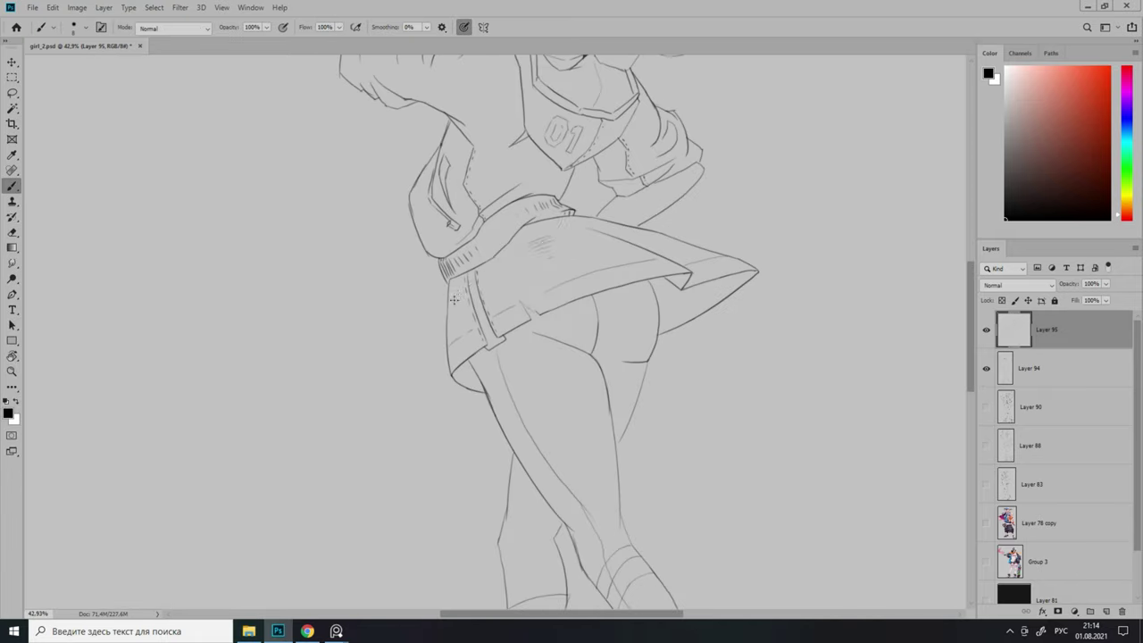
Draw a narrow strap below the waistband across the skirt, with a small loop at the hip.
{"action": "scroll", "coordinate": [504, 254], "scroll_direction": "down", "scroll_amount": 3}
{"action": "scroll", "coordinate": [444, 322], "scroll_direction": "up", "scroll_amount": 3}
{"action": "scroll", "coordinate": [439, 320], "scroll_direction": "down", "scroll_amount": 2}
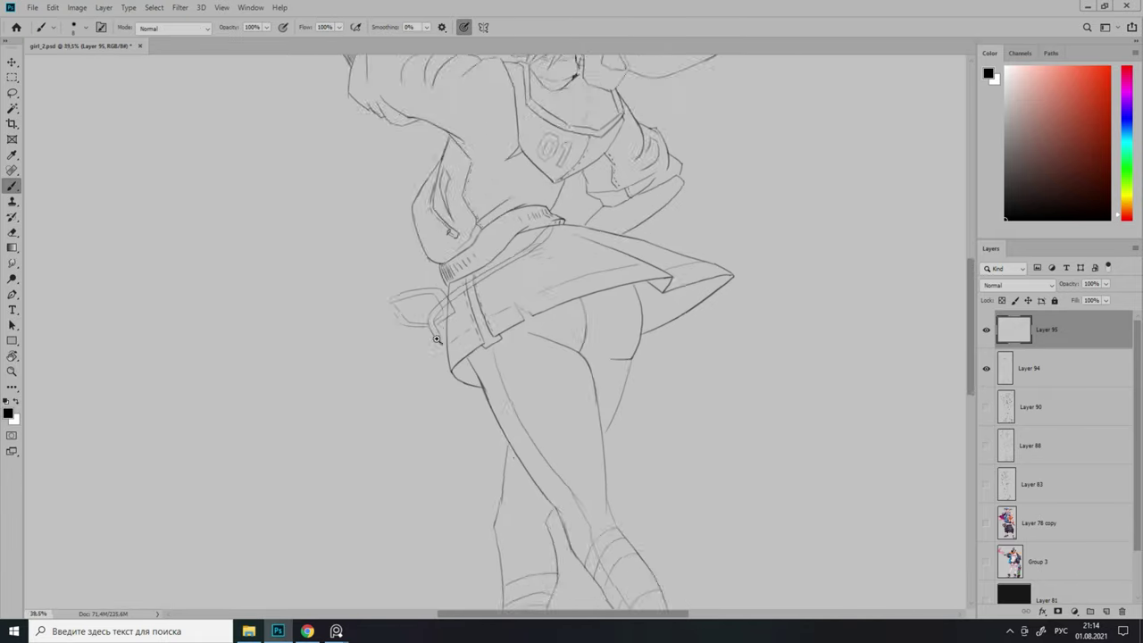
{"action": "scroll", "coordinate": [436, 316], "scroll_direction": "up", "scroll_amount": 3}
{"action": "scroll", "coordinate": [429, 403], "scroll_direction": "down", "scroll_amount": 2}
Hang an angular clip and a round ball pendant from the end of the hip strap.
{"action": "mouse_move", "coordinate": [426, 316]}
{"action": "left_mouse_down"}
{"action": "mouse_move", "coordinate": [431, 406]}
{"action": "mouse_move", "coordinate": [418, 375]}
{"action": "mouse_move", "coordinate": [432, 384]}
{"action": "mouse_move", "coordinate": [423, 430]}
{"action": "left_mouse_up"}
{"action": "scroll", "coordinate": [398, 395], "scroll_direction": "down", "scroll_amount": 2}
{"action": "scroll", "coordinate": [398, 395], "scroll_direction": "up", "scroll_amount": 2}
{"action": "scroll", "coordinate": [447, 420], "scroll_direction": "down", "scroll_amount": 1}
{"action": "scroll", "coordinate": [448, 424], "scroll_direction": "up", "scroll_amount": 2}
{"action": "left_click_drag", "start_coordinate": [413, 344], "coordinate": [426, 380]}
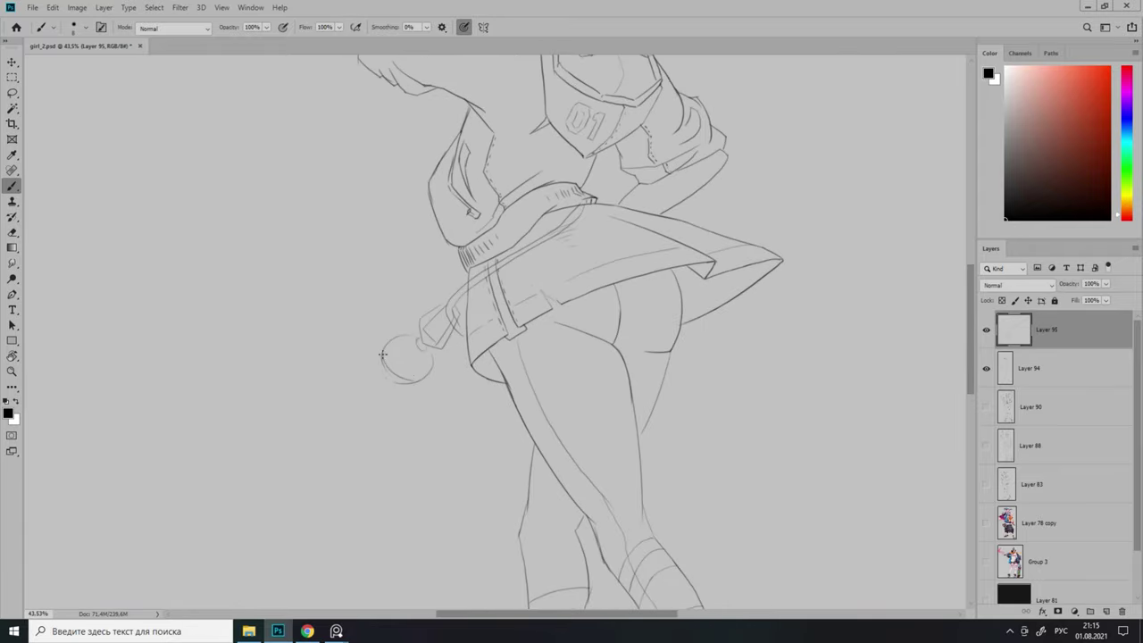
Refine the ball pendant's outline and shorten the strap so it emerges from under the waistband at the hip.
{"action": "scroll", "coordinate": [369, 413], "scroll_direction": "down", "scroll_amount": 2}
{"action": "scroll", "coordinate": [346, 427], "scroll_direction": "up", "scroll_amount": 2}
{"action": "scroll", "coordinate": [347, 427], "scroll_direction": "down", "scroll_amount": 1}
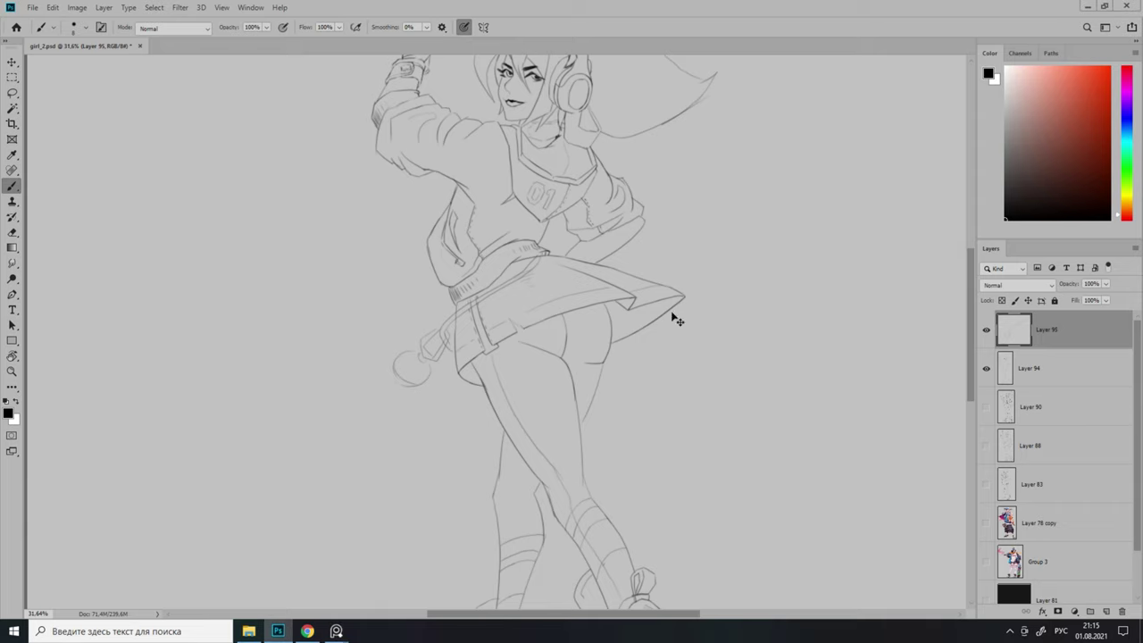
{"action": "scroll", "coordinate": [532, 251], "scroll_direction": "up", "scroll_amount": 2}
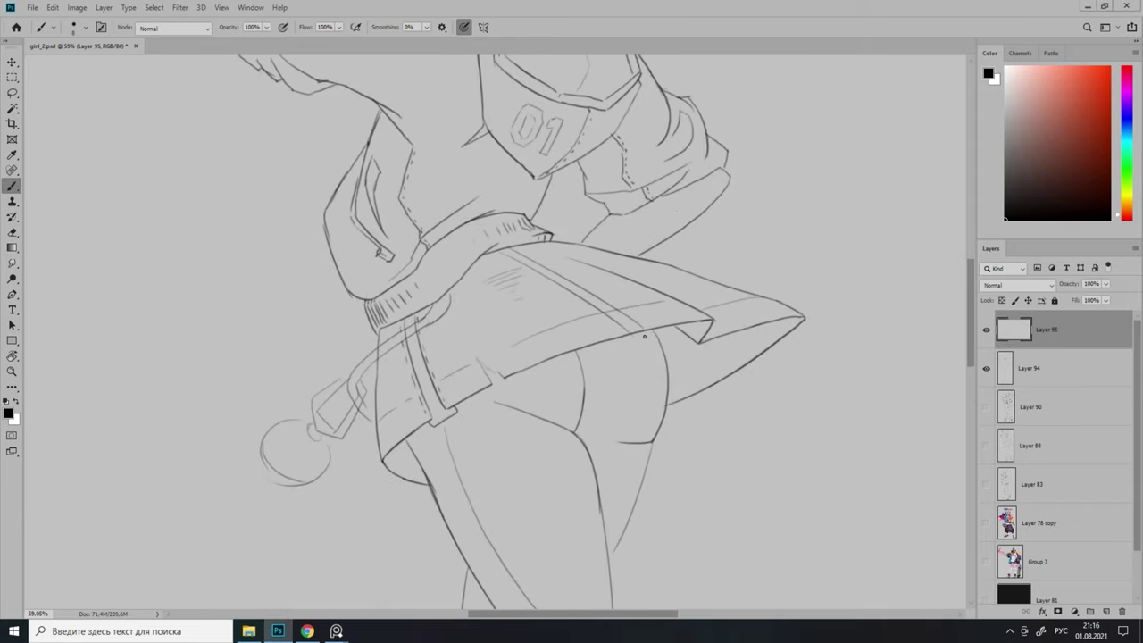
Try a second strap running down the back of the skirt with a buckle and triangular tag at the hem.
{"action": "left_click_drag", "start_coordinate": [643, 335], "coordinate": [679, 370]}
{"action": "key", "text": "h"}
{"action": "left_click_drag", "start_coordinate": [678, 370], "coordinate": [482, 400]}
{"action": "key", "text": "e"}
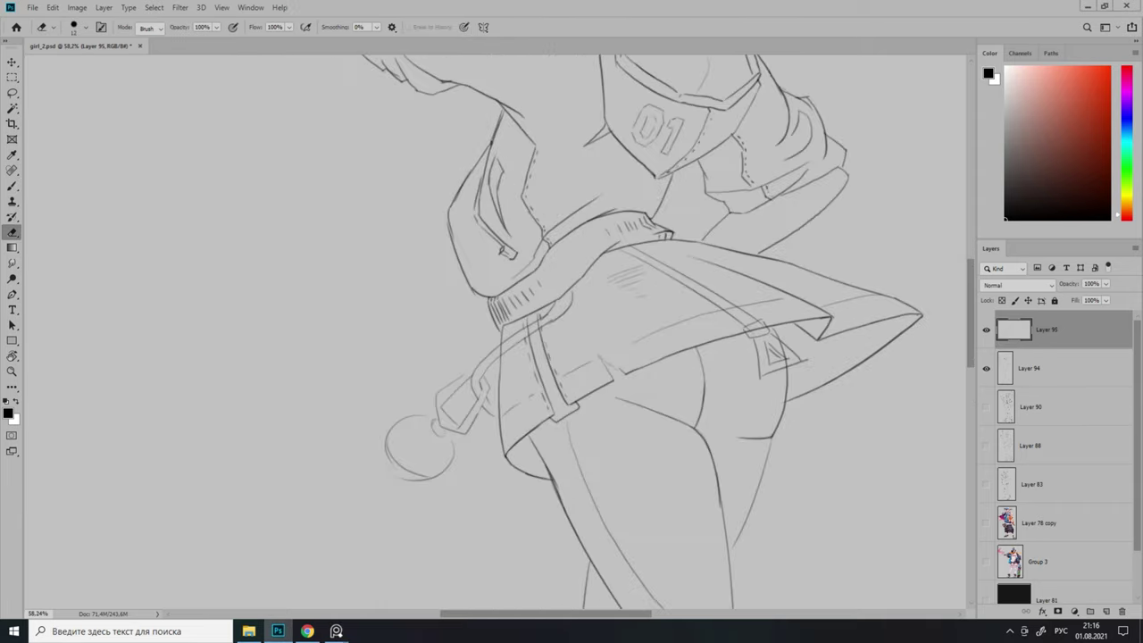
{"action": "scroll", "coordinate": [726, 346], "scroll_direction": "down", "scroll_amount": 5}
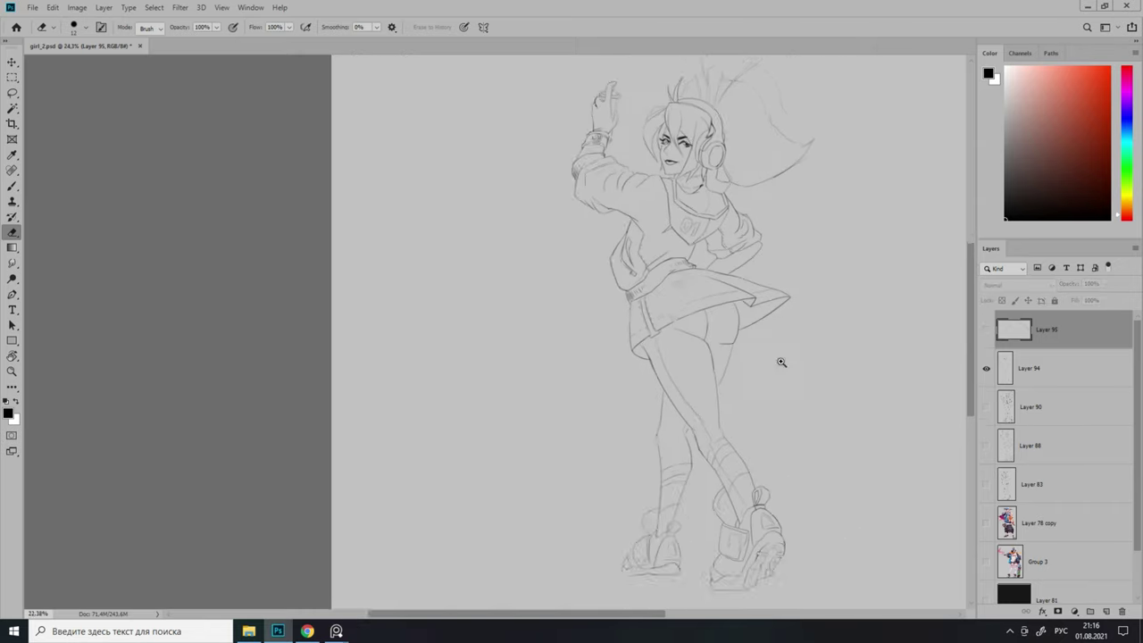
{"action": "scroll", "coordinate": [726, 346], "scroll_direction": "up", "scroll_amount": 3}
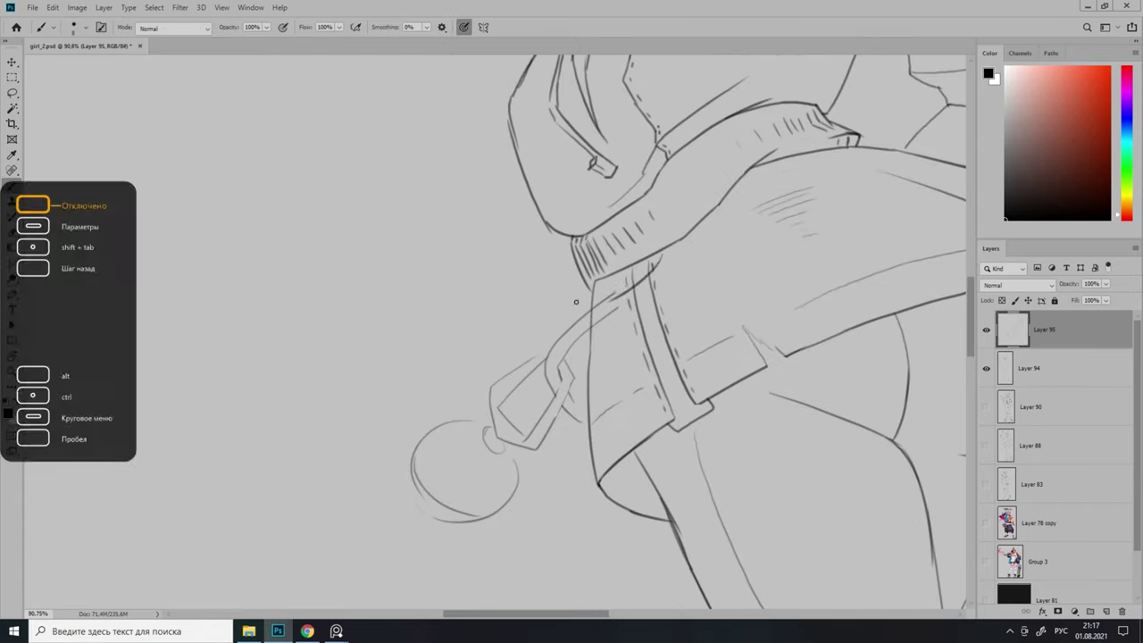
Merge the pendant layer with the character line art layer and add a new empty layer above it.
{"action": "scroll", "coordinate": [725, 347], "scroll_direction": "down", "scroll_amount": 3}
{"action": "key", "text": "b"}
{"action": "key", "text": "alt+shift+bracketleft"}
{"action": "key", "text": "ctrl+shift+alt+n"}
{"action": "scroll", "coordinate": [917, 368], "scroll_direction": "up", "scroll_amount": 4}
{"action": "scroll", "coordinate": [917, 368], "scroll_direction": "down", "scroll_amount": 3}
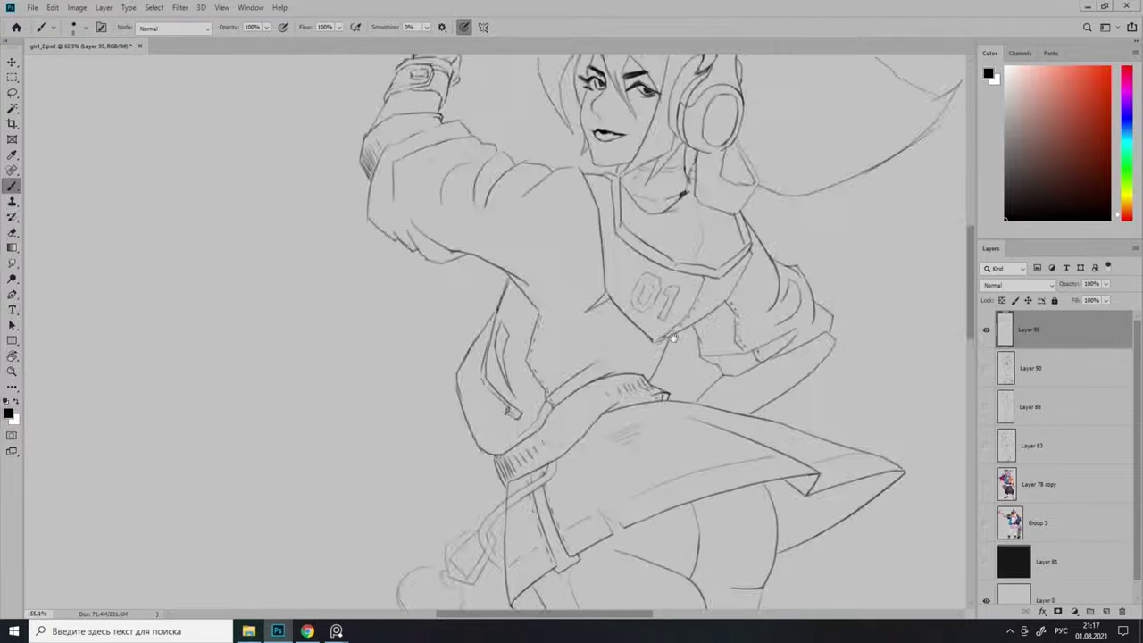
Sketch a long headphone cord looping past the arm, across the chest, over the shoulder and behind the back.
{"action": "scroll", "coordinate": [659, 328], "scroll_direction": "up", "scroll_amount": 1}
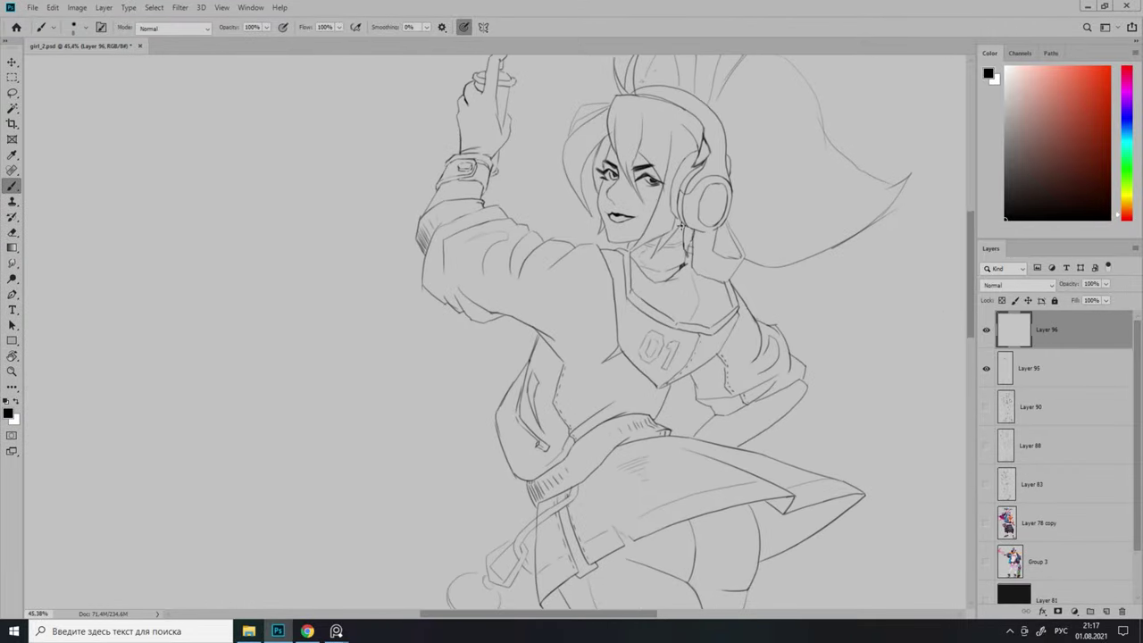
{"action": "key", "text": "e"}
{"action": "scroll", "coordinate": [474, 316], "scroll_direction": "down", "scroll_amount": 5}
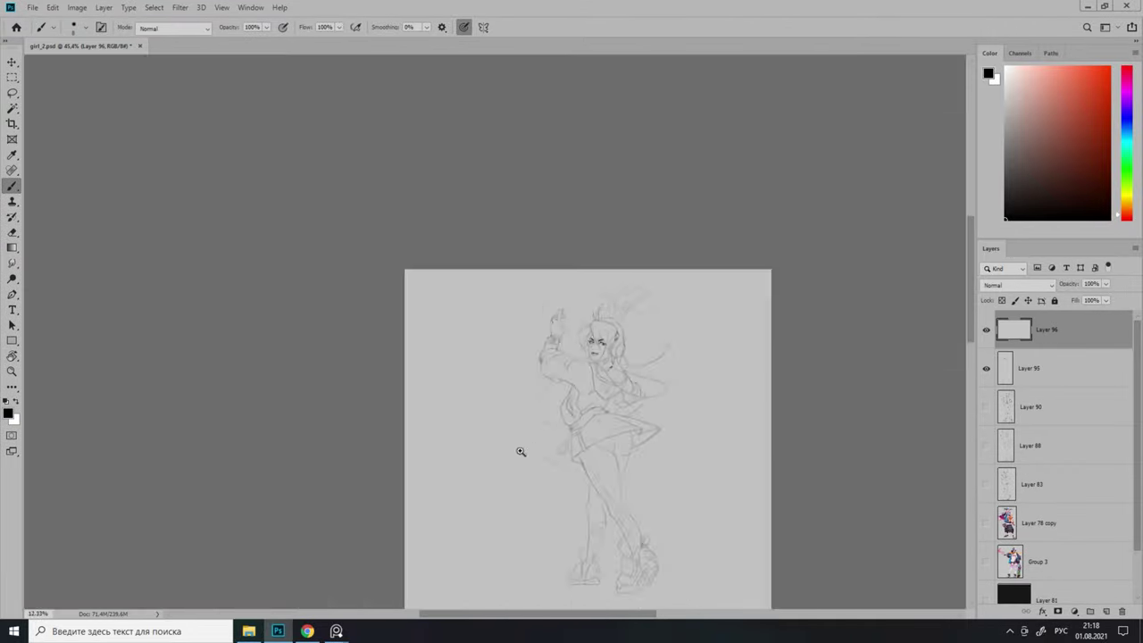
{"action": "scroll", "coordinate": [707, 216], "scroll_direction": "up", "scroll_amount": 6}
{"action": "key", "text": "b"}
{"action": "scroll", "coordinate": [706, 216], "scroll_direction": "up", "scroll_amount": 1}
{"action": "scroll", "coordinate": [607, 275], "scroll_direction": "up", "scroll_amount": 1}
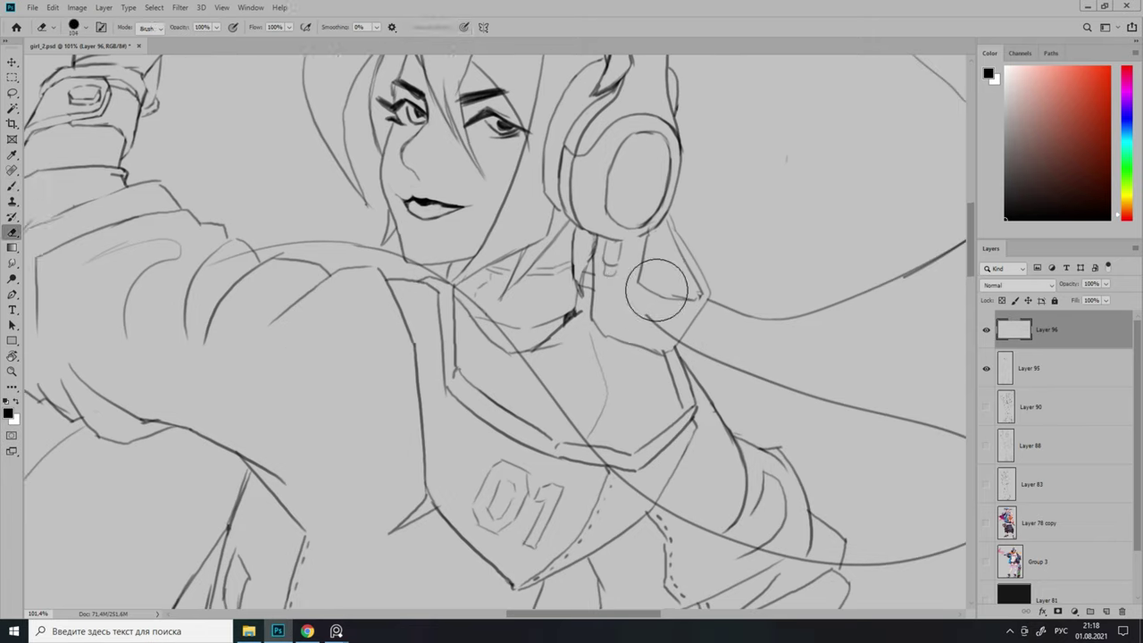
Double the headphone cord's outline from the earcup and warp the cord to adjust its curve.
{"action": "scroll", "coordinate": [646, 287], "scroll_direction": "up", "scroll_amount": 1}
{"action": "scroll", "coordinate": [710, 326], "scroll_direction": "down", "scroll_amount": 3}
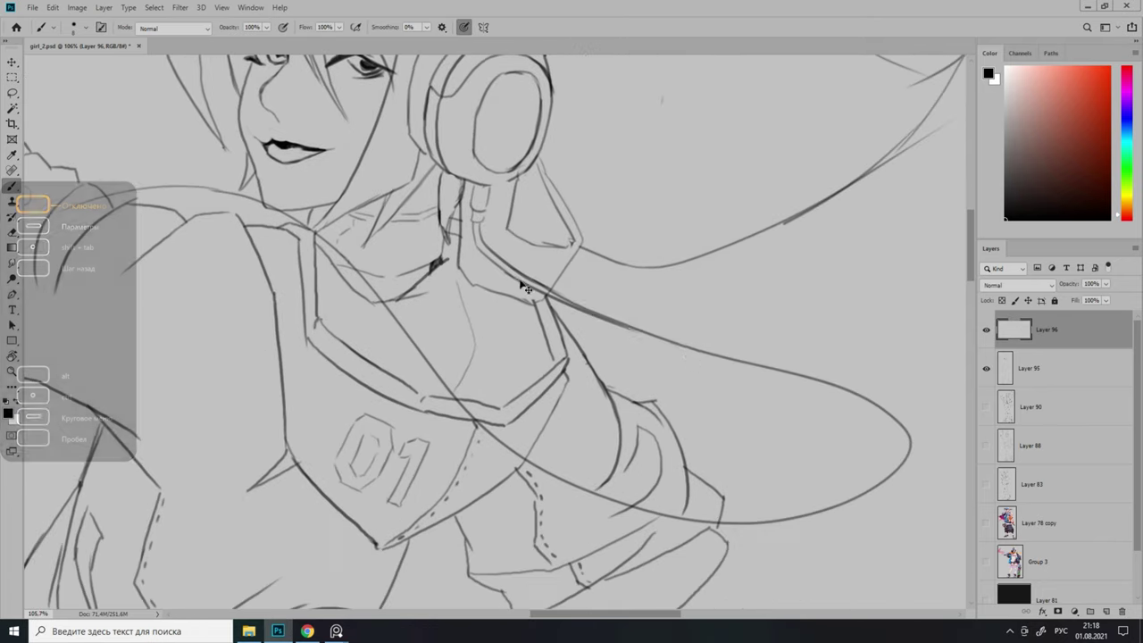
{"action": "key", "text": "ctrl+t"}
{"action": "left_click_drag", "start_coordinate": [413, 201], "coordinate": [427, 221]}
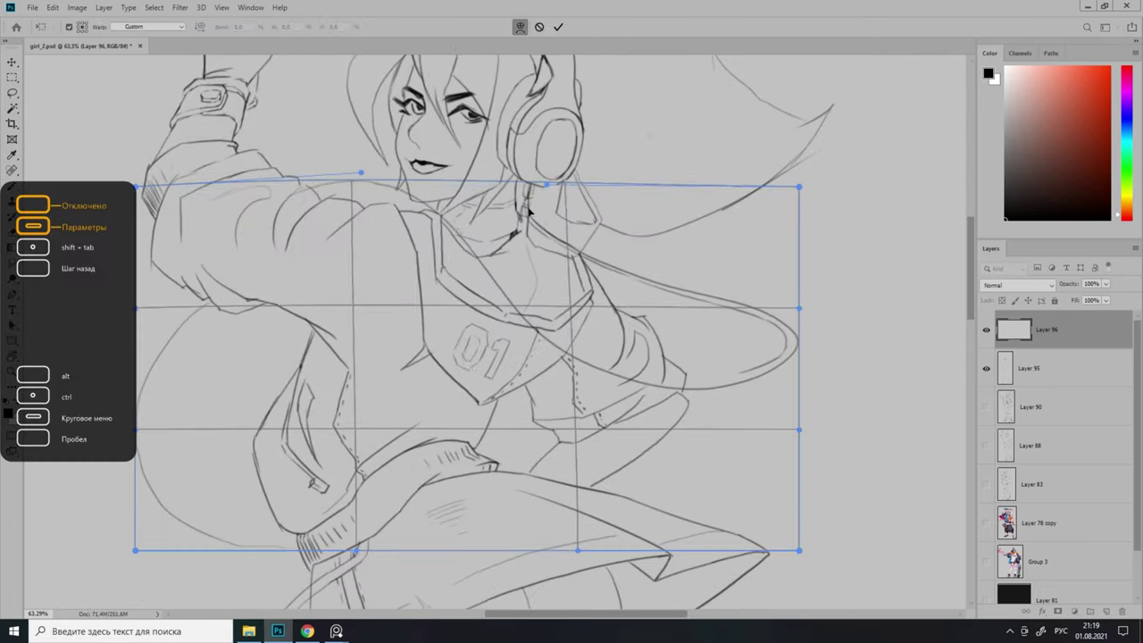
{"action": "key", "text": "Return"}
{"action": "scroll", "coordinate": [500, 245], "scroll_direction": "up", "scroll_amount": 2}
{"action": "scroll", "coordinate": [516, 299], "scroll_direction": "down", "scroll_amount": 3}
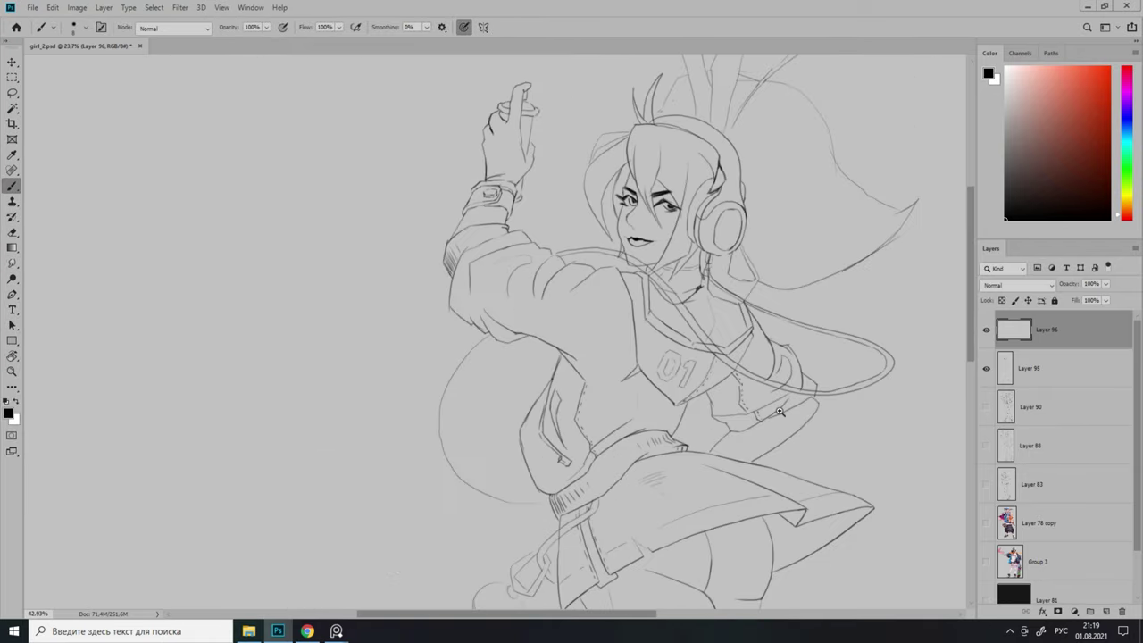
Draw a second parallel line along the round cable loop behind the jacket, from the raised sleeve down to the waistband.
{"action": "key", "text": "r"}
{"action": "scroll", "coordinate": [700, 356], "scroll_direction": "up", "scroll_amount": 1}
{"action": "left_click_drag", "start_coordinate": [702, 355], "coordinate": [500, 274]}
{"action": "scroll", "coordinate": [434, 179], "scroll_direction": "up", "scroll_amount": 2}
{"action": "scroll", "coordinate": [581, 508], "scroll_direction": "down", "scroll_amount": 3}
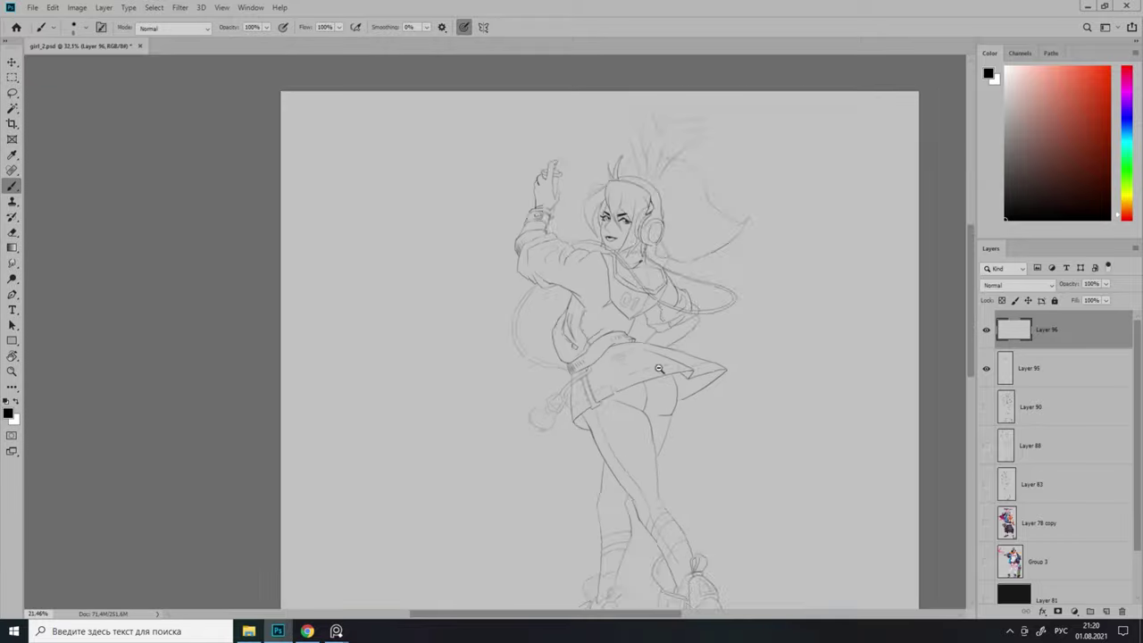
{"action": "scroll", "coordinate": [459, 383], "scroll_direction": "up", "scroll_amount": 3}
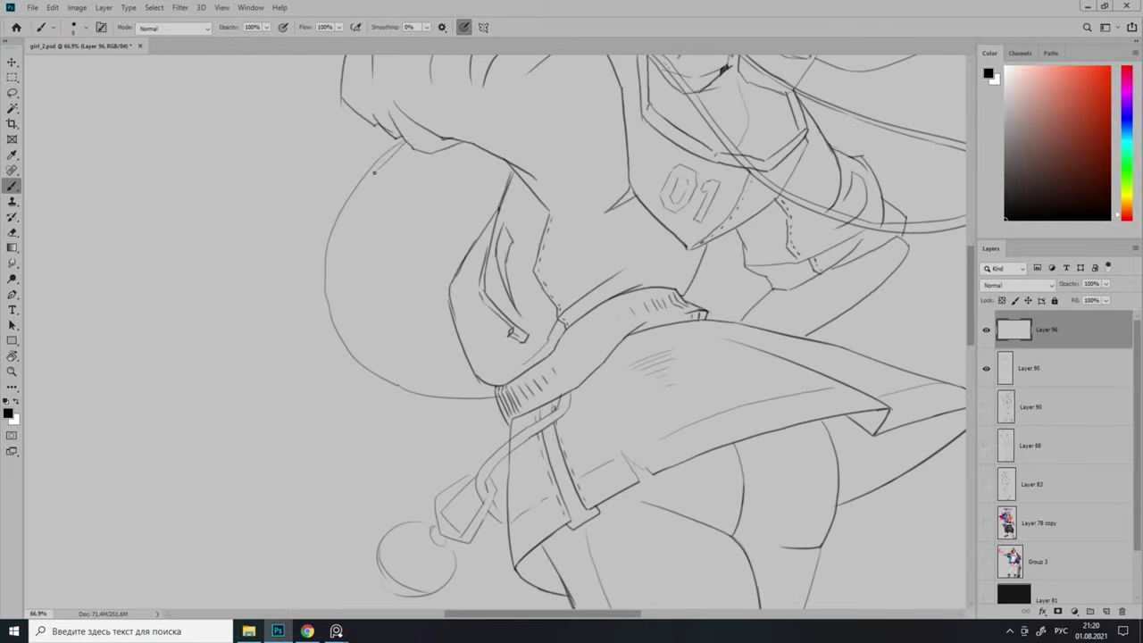
{"action": "scroll", "coordinate": [417, 386], "scroll_direction": "down", "scroll_amount": 4}
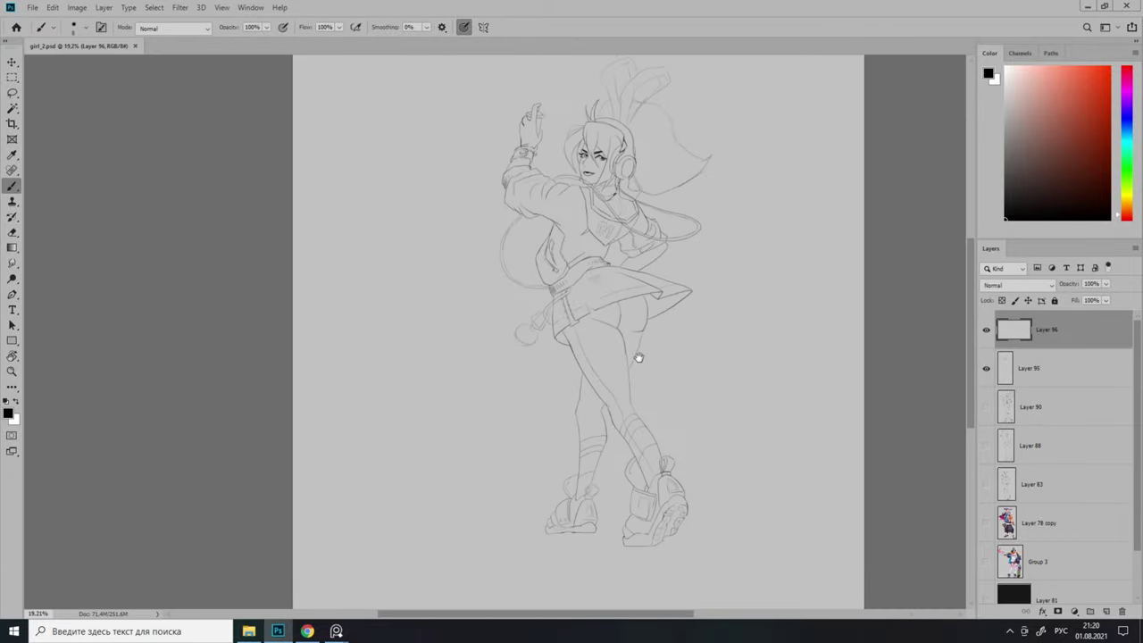
Erase the body lines overlapped by the cable on the character line layer below the cable layer.
{"action": "key", "text": "e"}
{"action": "key", "text": "alt+bracketleft"}
{"action": "scroll", "coordinate": [637, 352], "scroll_direction": "up", "scroll_amount": 3}
{"action": "scroll", "coordinate": [496, 132], "scroll_direction": "up", "scroll_amount": 2}
{"action": "scroll", "coordinate": [571, 322], "scroll_direction": "down", "scroll_amount": 3}
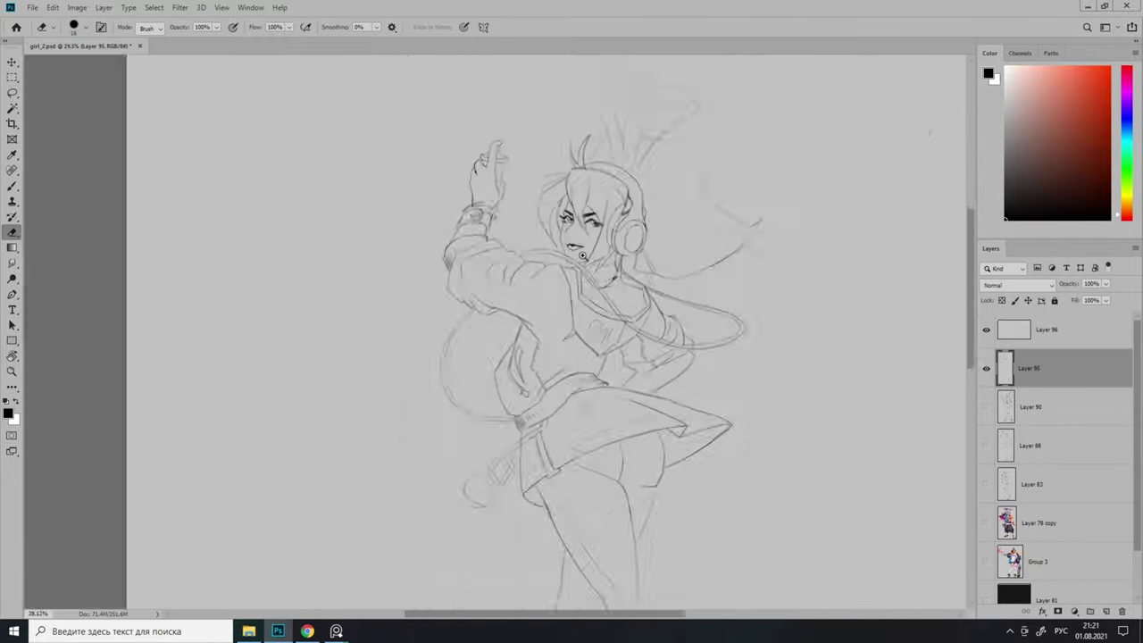
{"action": "scroll", "coordinate": [625, 268], "scroll_direction": "up", "scroll_amount": 2}
Try Liquify on the cable layer and redraw the headphone cable where it passes over the shoulder.
{"action": "key", "text": "alt+bracketright"}
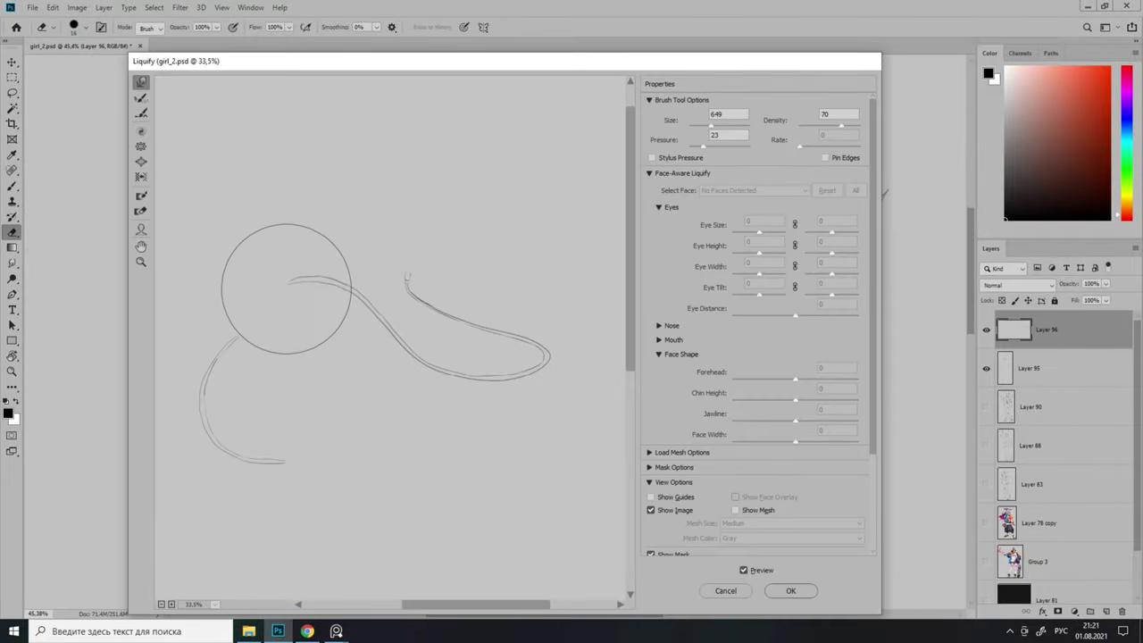
{"action": "key", "text": "Escape"}
{"action": "scroll", "coordinate": [683, 374], "scroll_direction": "up", "scroll_amount": 5}
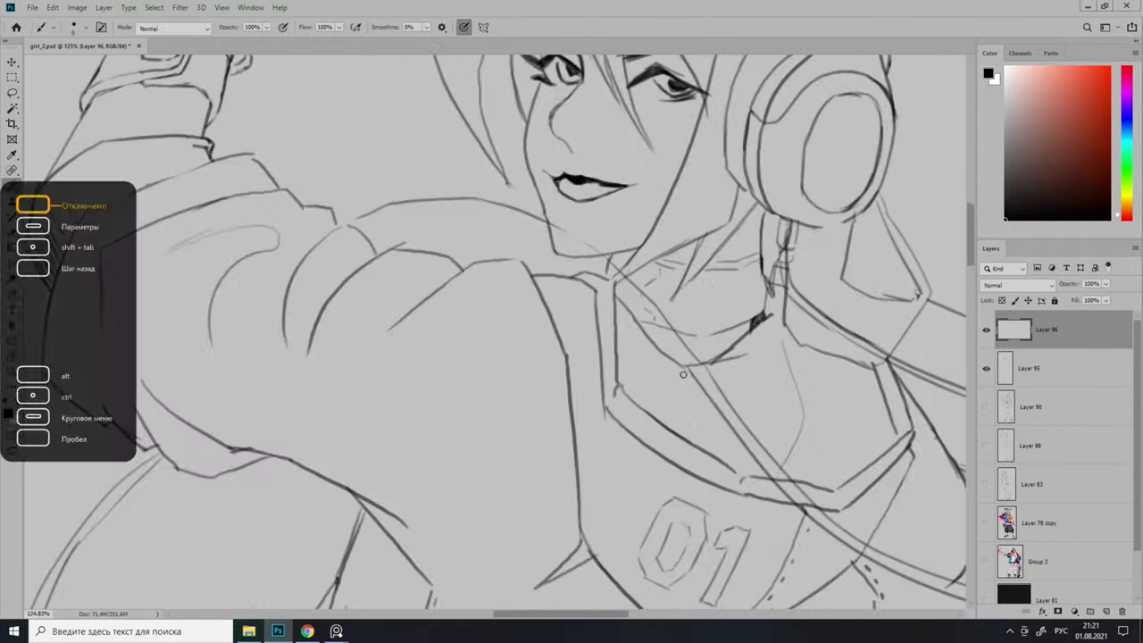
{"action": "scroll", "coordinate": [683, 374], "scroll_direction": "down", "scroll_amount": 3}
Erase the collar and neck lines running under the cable and around the headphone plug on the character line layer.
{"action": "key", "text": "e"}
{"action": "scroll", "coordinate": [582, 362], "scroll_direction": "up", "scroll_amount": 5}
{"action": "key", "text": "alt+bracketleft"}
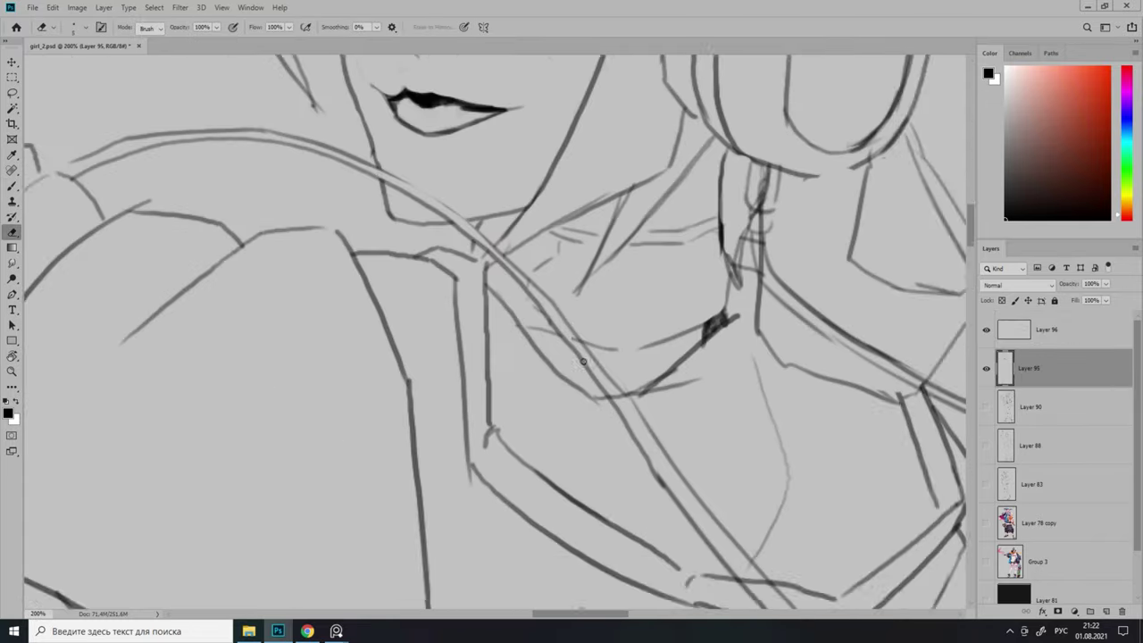
{"action": "scroll", "coordinate": [582, 362], "scroll_direction": "down", "scroll_amount": 3}
{"action": "scroll", "coordinate": [625, 411], "scroll_direction": "right", "scroll_amount": 4}
{"action": "scroll", "coordinate": [436, 211], "scroll_direction": "up", "scroll_amount": 3}
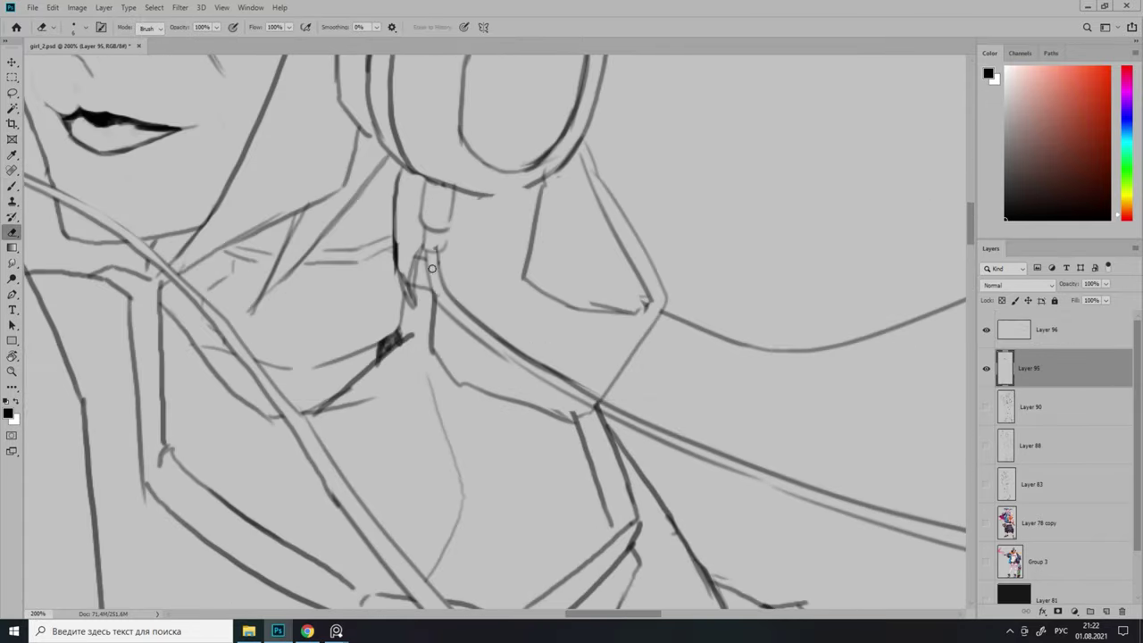
Clean up and touch up the lines of the cable and plug hanging below the headphone.
{"action": "scroll", "coordinate": [431, 268], "scroll_direction": "down", "scroll_amount": 4}
{"action": "scroll", "coordinate": [464, 303], "scroll_direction": "up", "scroll_amount": 3}
{"action": "key", "text": "b"}
{"action": "scroll", "coordinate": [515, 342], "scroll_direction": "down", "scroll_amount": 1}
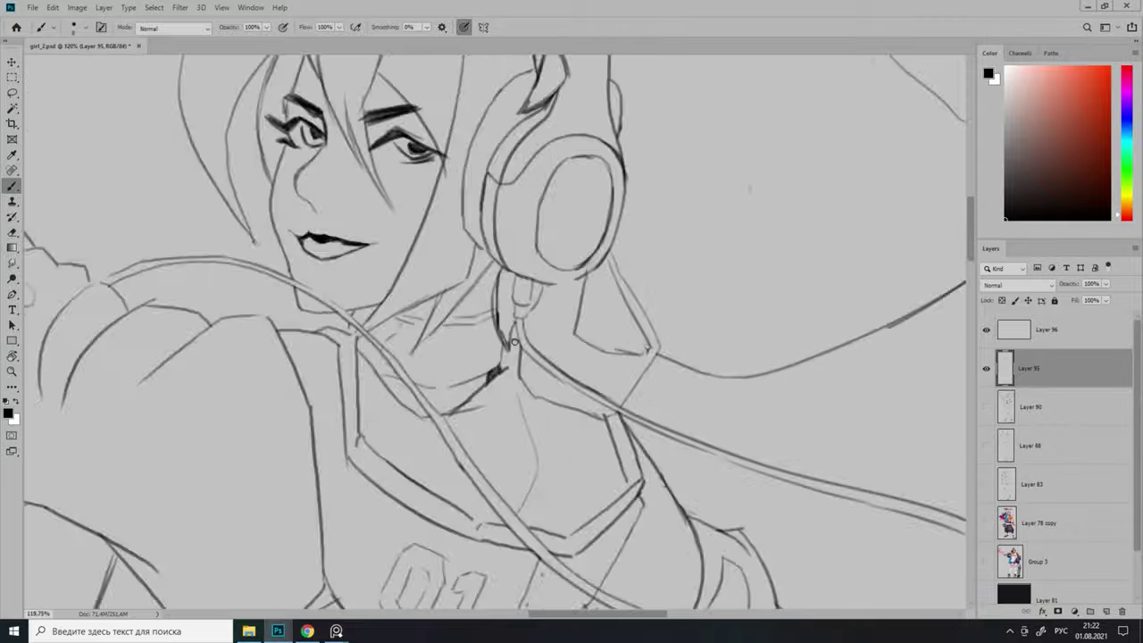
{"action": "scroll", "coordinate": [500, 342], "scroll_direction": "down", "scroll_amount": 5}
{"action": "scroll", "coordinate": [463, 342], "scroll_direction": "up", "scroll_amount": 1}
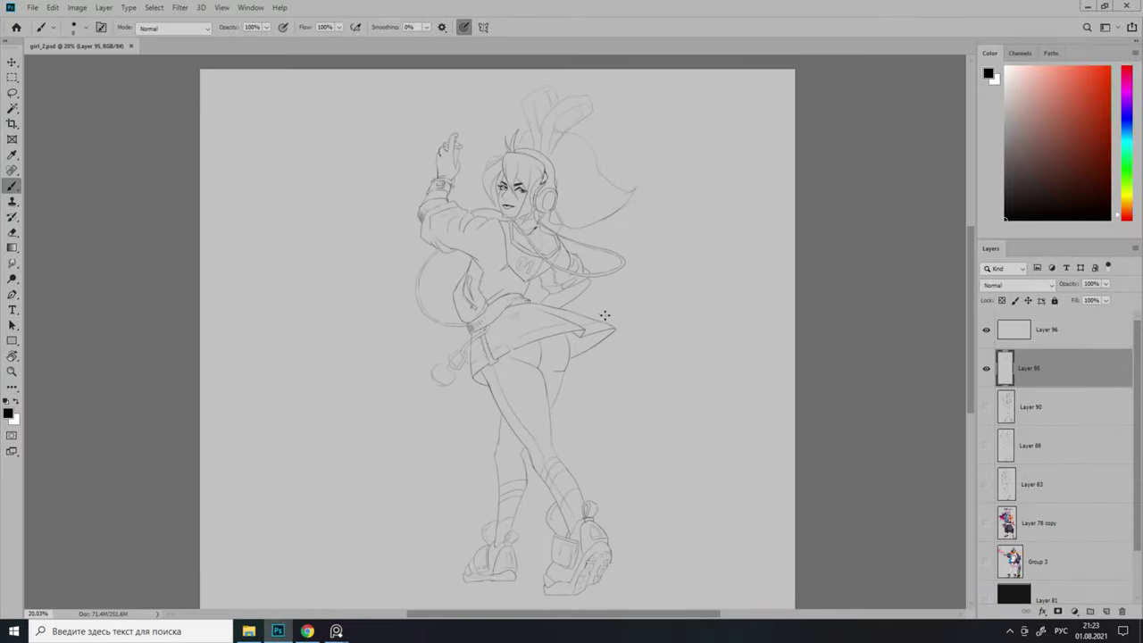
Sketch rough goggles around the raised sleeve on a new layer, and merge the cable and character line layers.
{"action": "key", "text": "ctrl+shift+alt+n"}
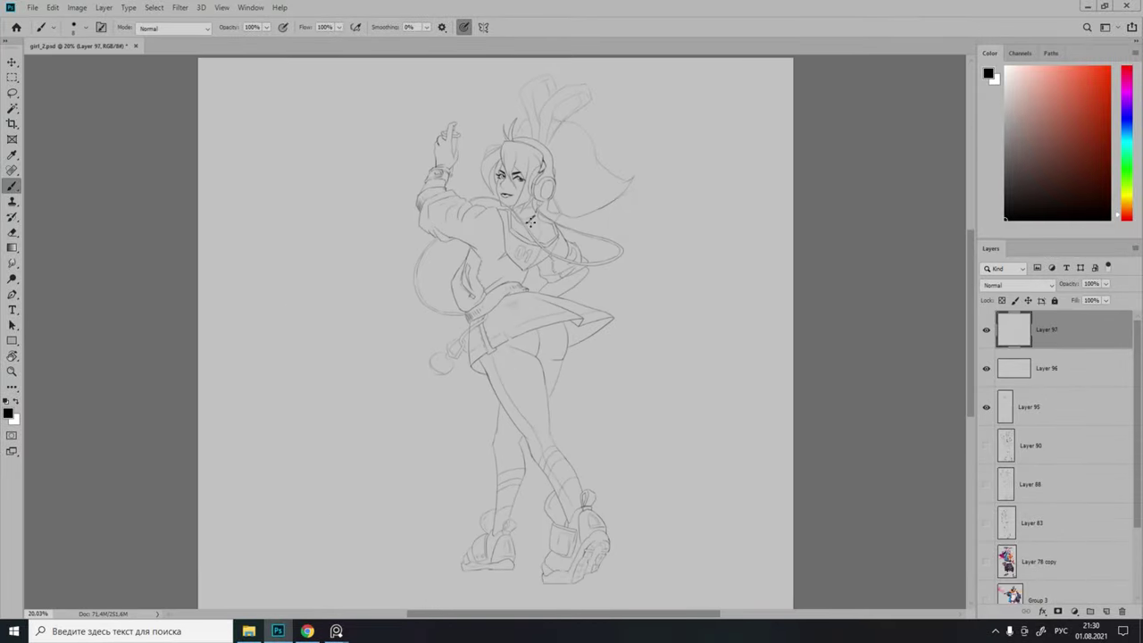
{"action": "scroll", "coordinate": [482, 200], "scroll_direction": "up", "scroll_amount": 3}
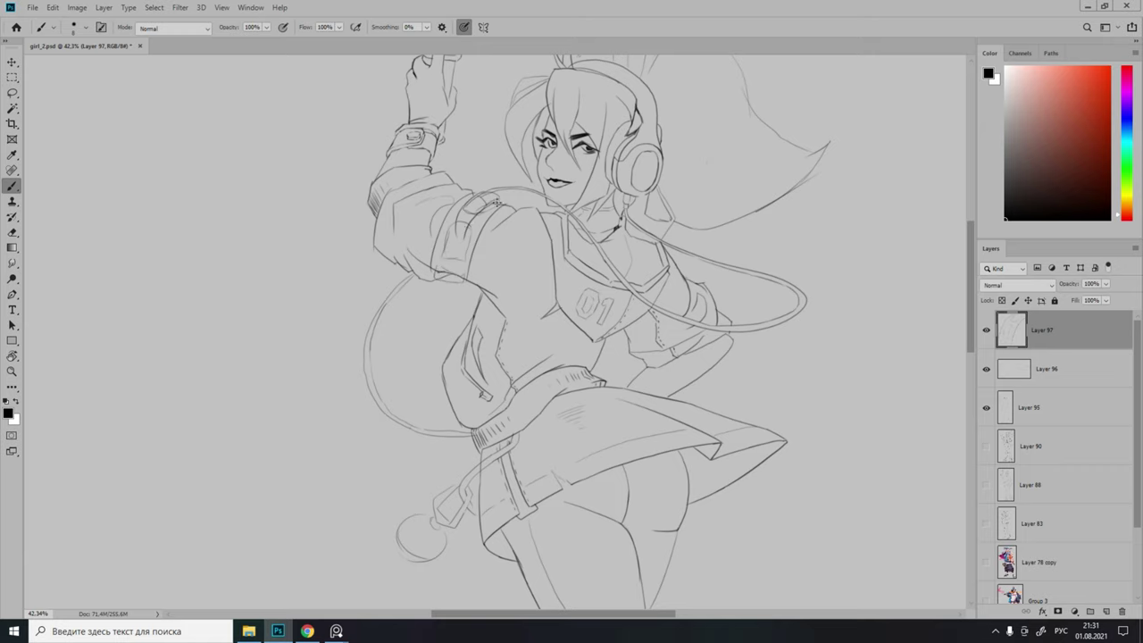
{"action": "key", "text": "ctrl+e"}
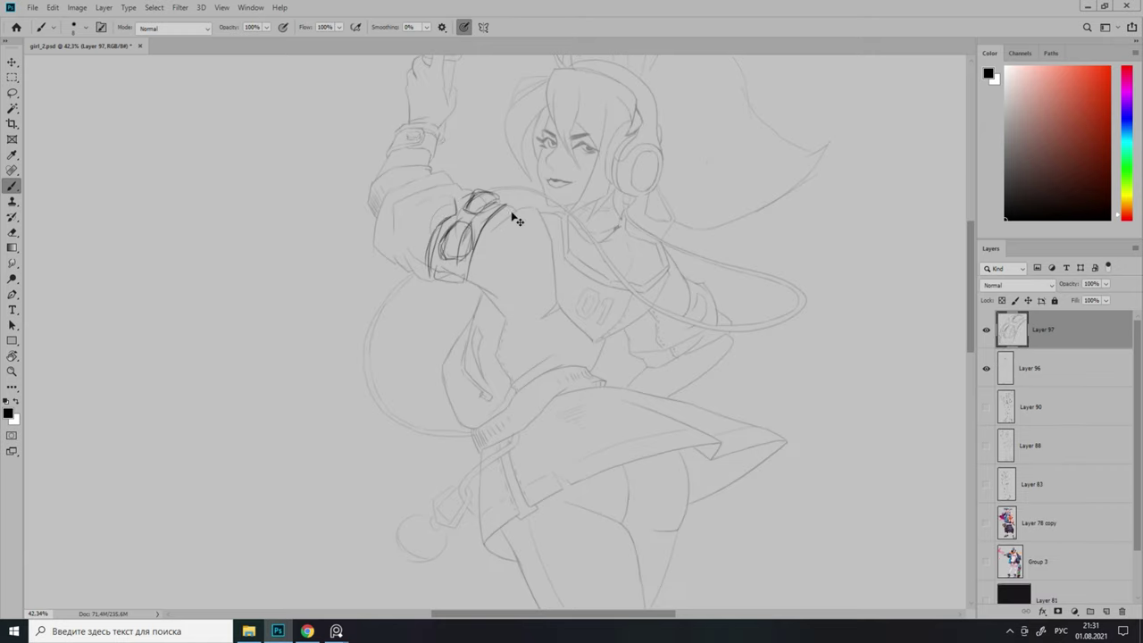
Transform the goggles sketch to fit the sleeve and reinforce its lens and strap lines with darker strokes.
{"action": "key", "text": "ctrl+t"}
{"action": "key", "text": "Return"}
{"action": "mouse_move", "coordinate": [487, 274]}
{"action": "left_mouse_down"}
{"action": "mouse_move", "coordinate": [431, 310]}
{"action": "mouse_move", "coordinate": [500, 277]}
{"action": "left_mouse_up"}
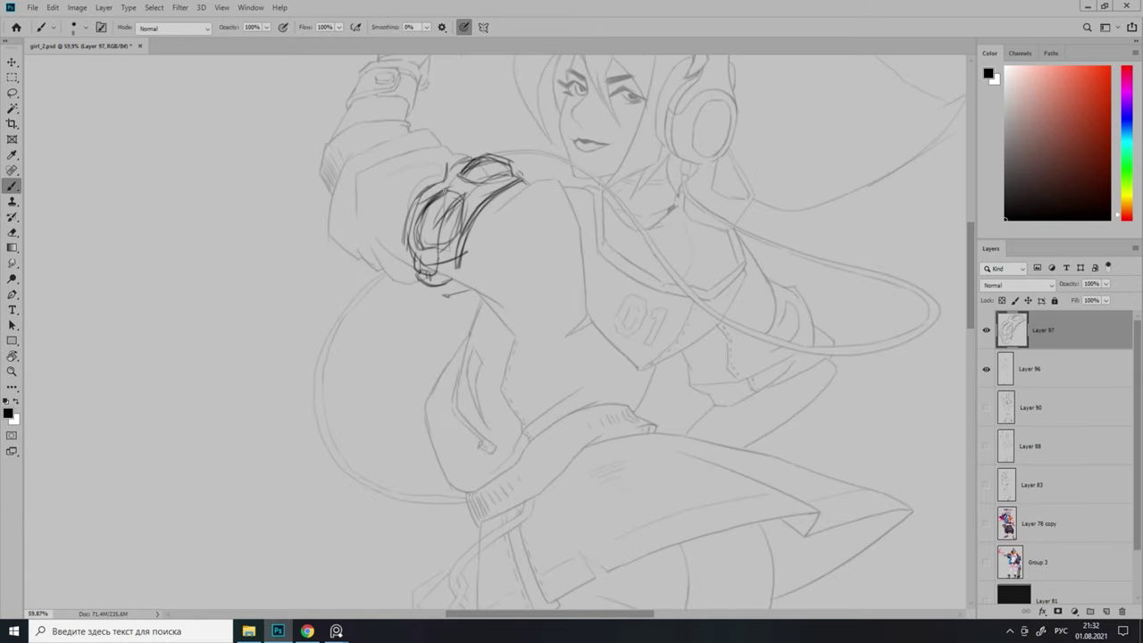
Finish the rough goggles strap and sketch a round emblem with a horned smiley face on the back of the jacket.
{"action": "scroll", "coordinate": [471, 214], "scroll_direction": "up", "scroll_amount": 1}
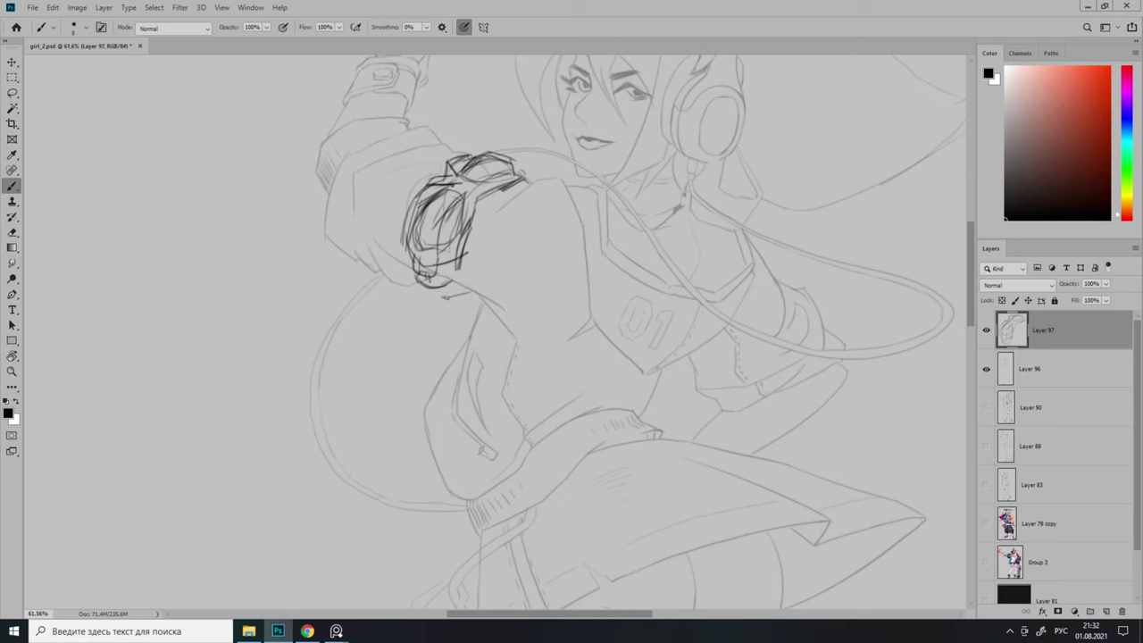
{"action": "mouse_move", "coordinate": [444, 181]}
{"action": "left_mouse_down"}
{"action": "mouse_move", "coordinate": [392, 182]}
{"action": "mouse_move", "coordinate": [439, 194]}
{"action": "mouse_move", "coordinate": [420, 294]}
{"action": "mouse_move", "coordinate": [523, 235]}
{"action": "mouse_move", "coordinate": [572, 268]}
{"action": "left_mouse_up"}
{"action": "key", "text": "e"}
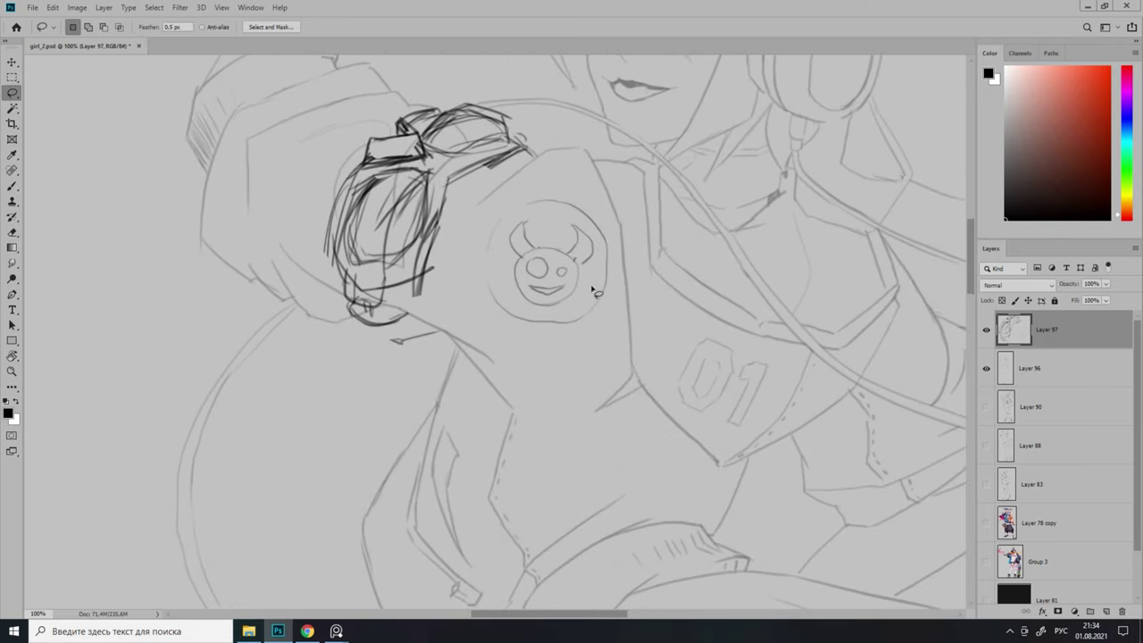
Transform the horned smiley emblem so it tilts with the jacket's back, and redraw its horns and outline.
{"action": "mouse_move", "coordinate": [518, 317]}
{"action": "left_mouse_down"}
{"action": "mouse_move", "coordinate": [552, 382]}
{"action": "mouse_move", "coordinate": [616, 264]}
{"action": "mouse_move", "coordinate": [592, 286]}
{"action": "mouse_move", "coordinate": [523, 265]}
{"action": "mouse_move", "coordinate": [538, 323]}
{"action": "mouse_move", "coordinate": [572, 321]}
{"action": "left_mouse_up"}
{"action": "key", "text": "ctrl+t"}
{"action": "key", "text": "Return"}
{"action": "key", "text": "ctrl+t"}
{"action": "key", "text": "Return"}
{"action": "key", "text": "l"}
{"action": "key", "text": "b"}
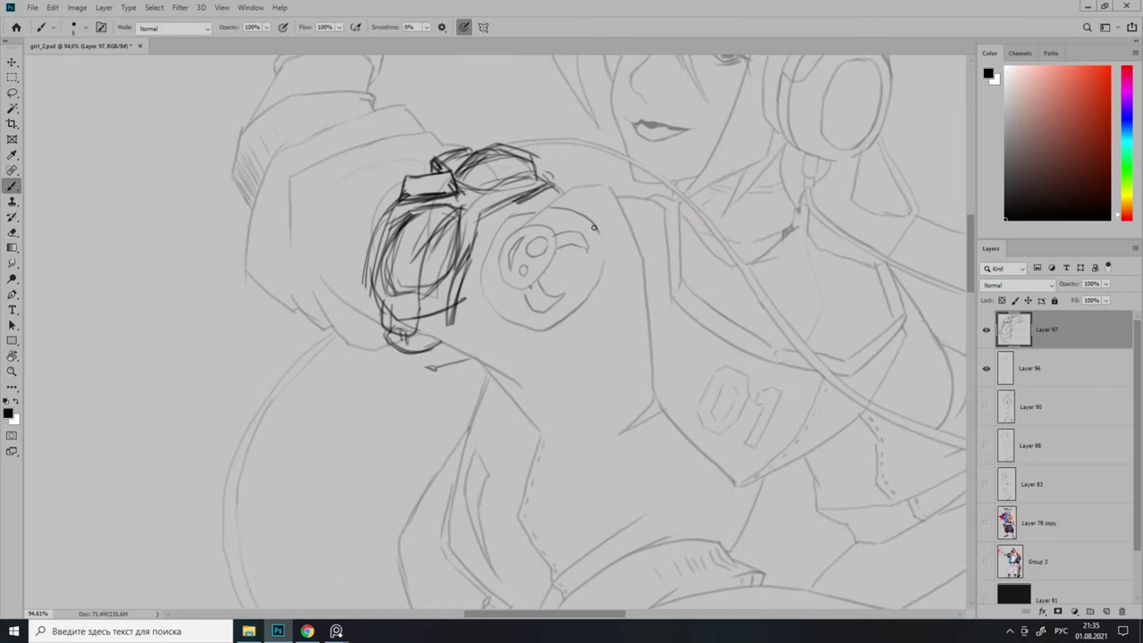
{"action": "mouse_move", "coordinate": [544, 204]}
{"action": "left_mouse_down"}
{"action": "mouse_move", "coordinate": [523, 204]}
{"action": "mouse_move", "coordinate": [543, 203]}
{"action": "mouse_move", "coordinate": [522, 203]}
{"action": "mouse_move", "coordinate": [544, 207]}
{"action": "mouse_move", "coordinate": [539, 217]}
{"action": "left_mouse_up"}
Draw the clean outline of the goggles' frame, straps and clasp on a new layer over the rough sketch.
{"action": "key", "text": "alt+bracketleft"}
{"action": "key", "text": "alt+bracketright"}
{"action": "key", "text": "ctrl+shift+alt+n"}
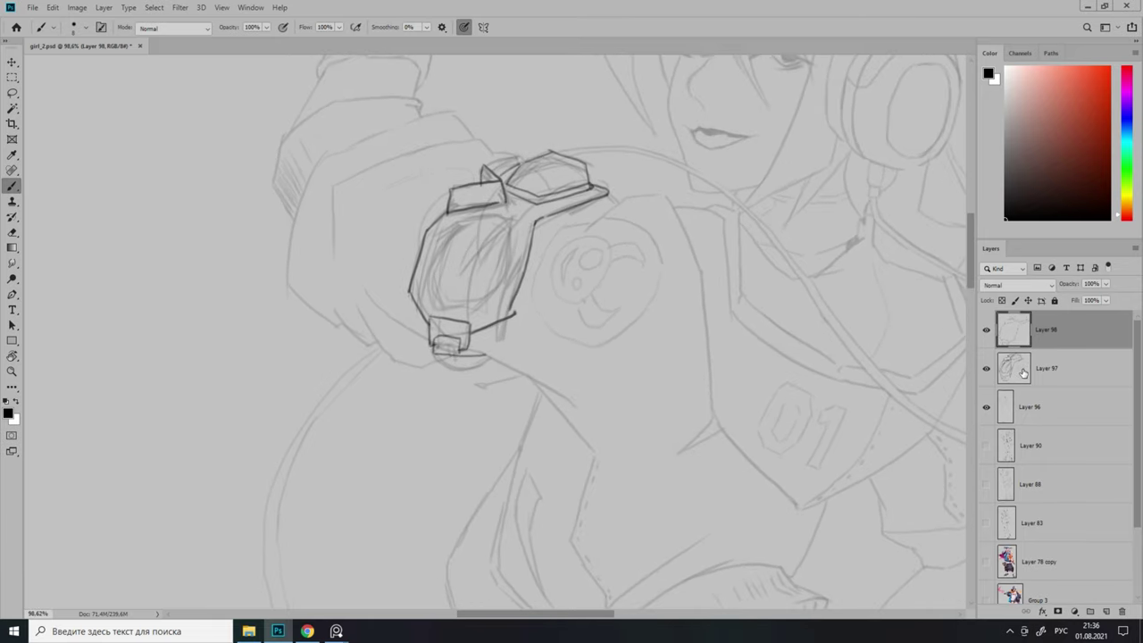
{"action": "left_click_drag", "start_coordinate": [441, 268], "coordinate": [462, 268]}
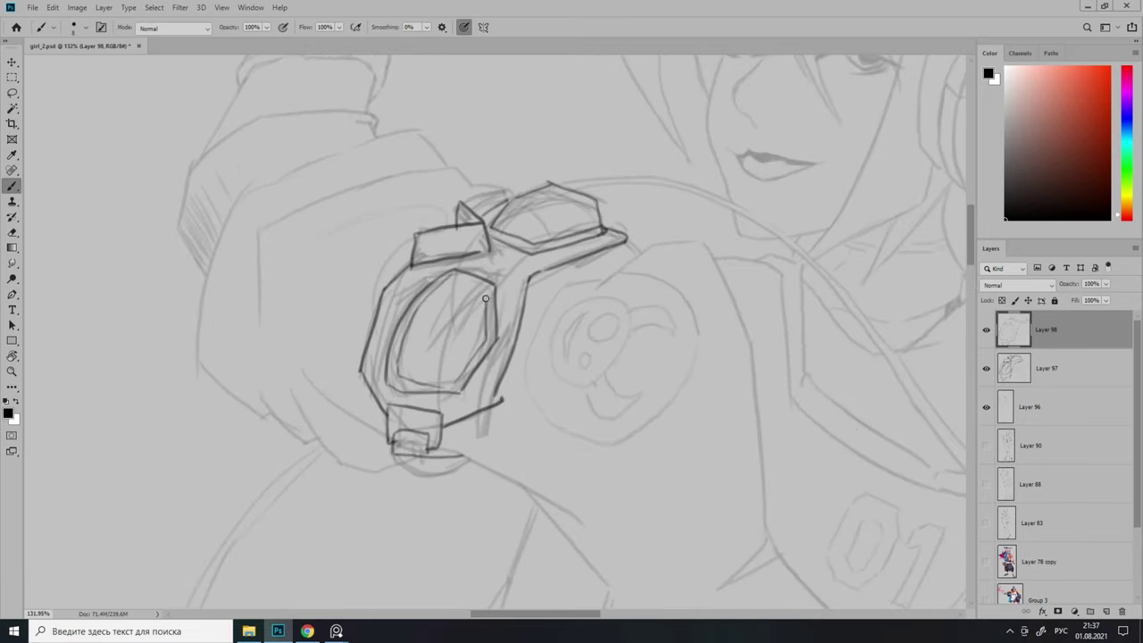
Draw the inner contour of the goggles' large lens and adjust its shape.
{"action": "left_click_drag", "start_coordinate": [485, 298], "coordinate": [392, 371]}
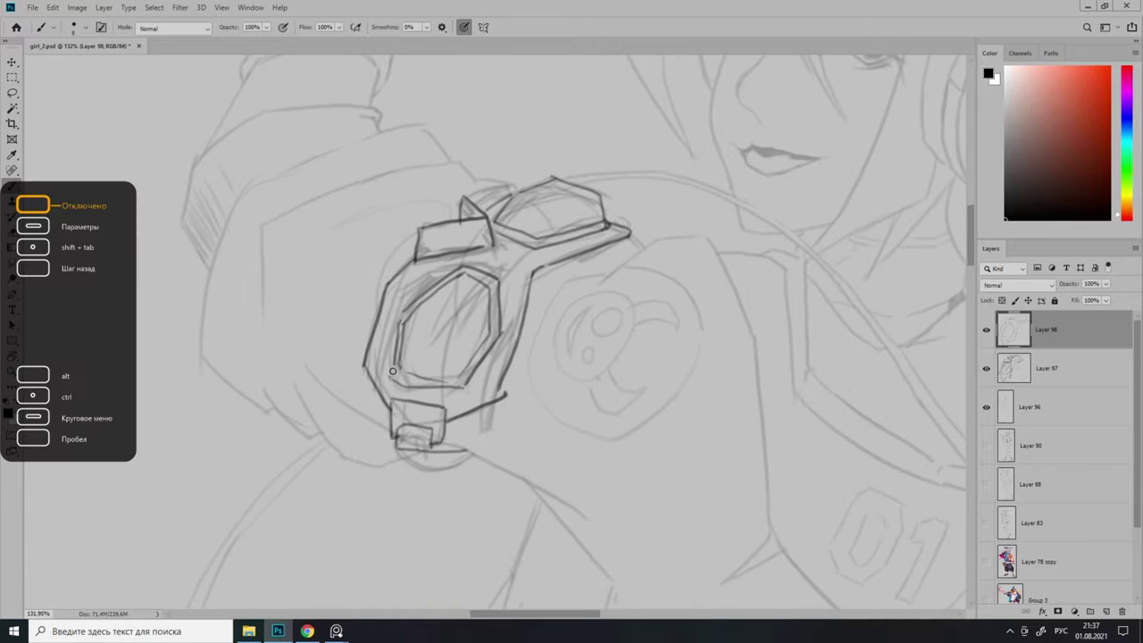
{"action": "key", "text": "l"}
{"action": "left_click_drag", "start_coordinate": [461, 391], "coordinate": [398, 384]}
{"action": "left_click_drag", "start_coordinate": [489, 295], "coordinate": [490, 295]}
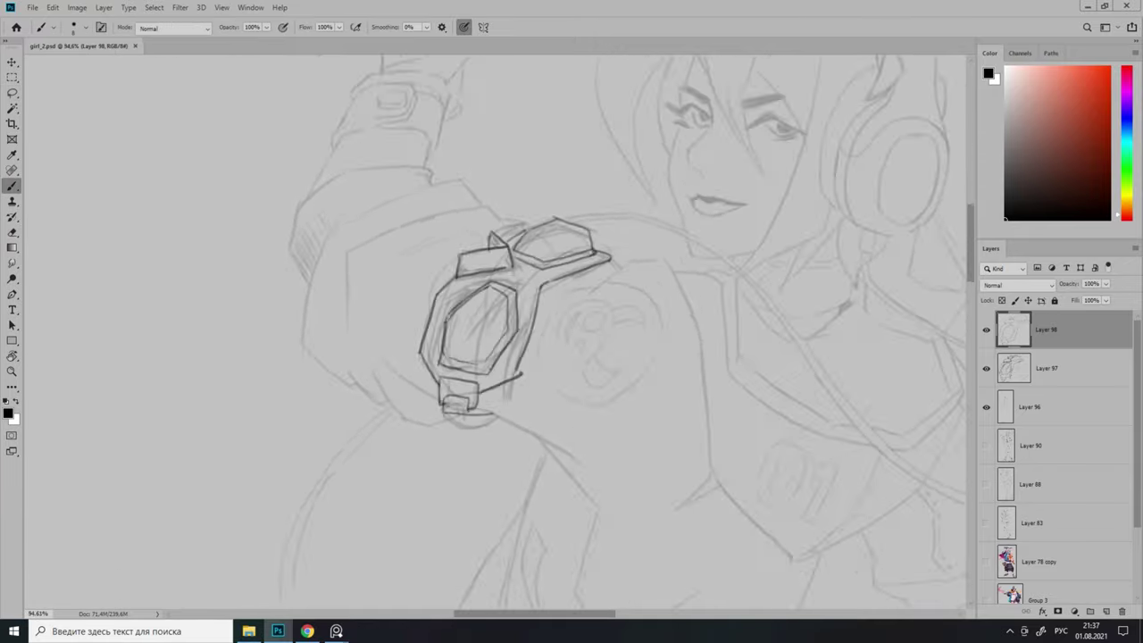
{"action": "key", "text": "b"}
Cut the selected smiley emblem onto its own layer, hide the rough goggles sketch and adjust the line layer opacity.
{"action": "key", "text": "l"}
{"action": "right_click", "coordinate": [678, 293]}
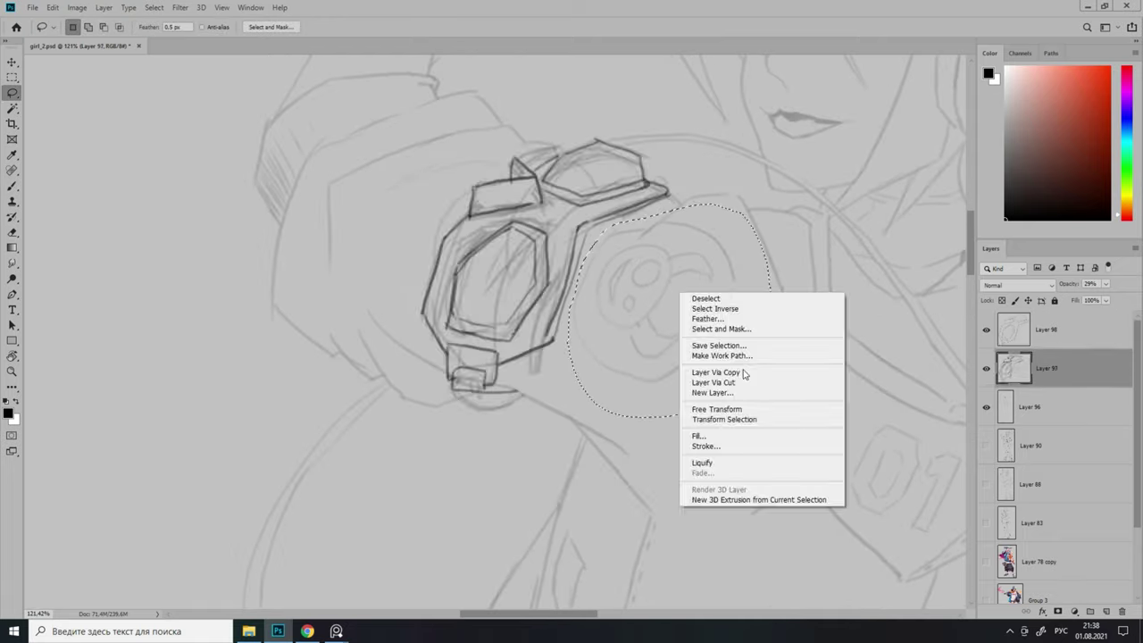
{"action": "left_click", "coordinate": [739, 451]}
{"action": "left_click", "coordinate": [1035, 445]}
{"action": "left_click", "coordinate": [1105, 283]}
{"action": "left_click_drag", "start_coordinate": [1088, 302], "coordinate": [1063, 301]}
Erase the sleeve lines beneath the goggles and merge the goggles, emblem and character line layers into one.
{"action": "key", "text": "e"}
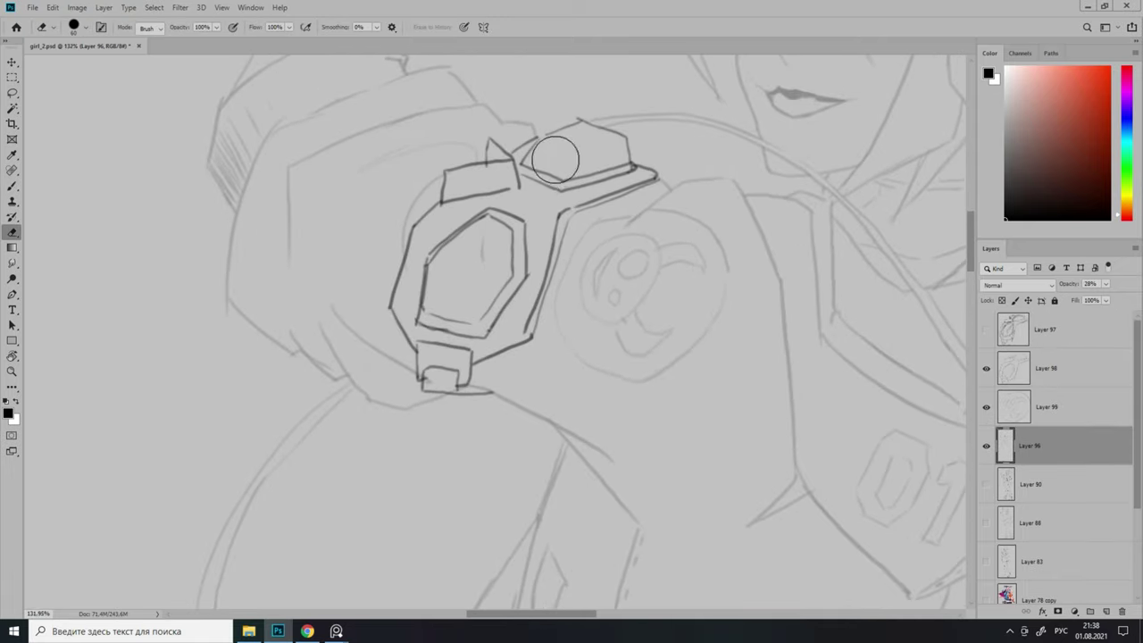
{"action": "key", "text": "ctrl+z"}
{"action": "key", "text": "ctrl+z"}
{"action": "key", "text": "ctrl+z"}
Draw two rivets and a small slot on the goggles' clasp and refine the neighbouring strap lines.
{"action": "key", "text": "b"}
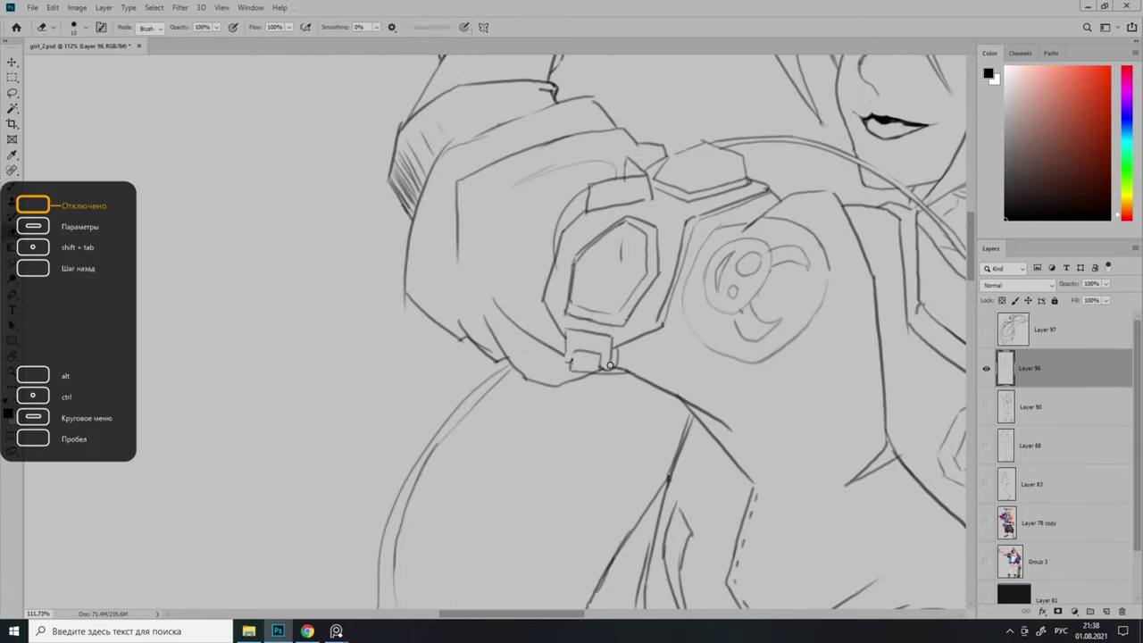
{"action": "key", "text": "b"}
{"action": "scroll", "coordinate": [609, 364], "scroll_direction": "up", "scroll_amount": 1}
{"action": "left_click_drag", "start_coordinate": [644, 289], "coordinate": [646, 309]}
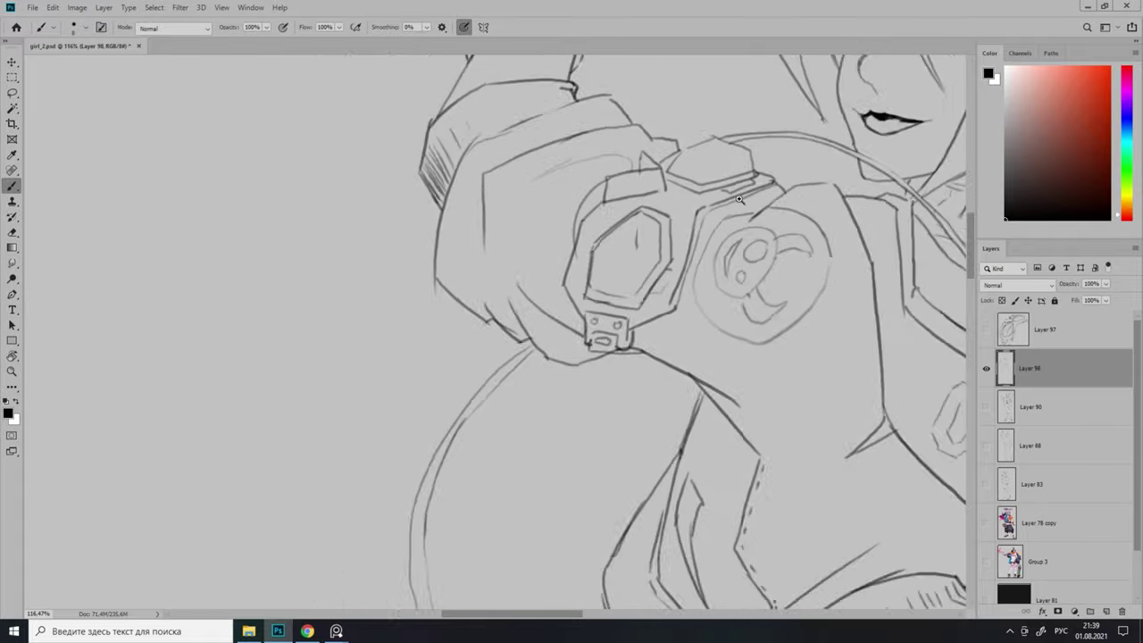
{"action": "scroll", "coordinate": [740, 199], "scroll_direction": "down", "scroll_amount": 3}
{"action": "scroll", "coordinate": [641, 189], "scroll_direction": "up", "scroll_amount": 3}
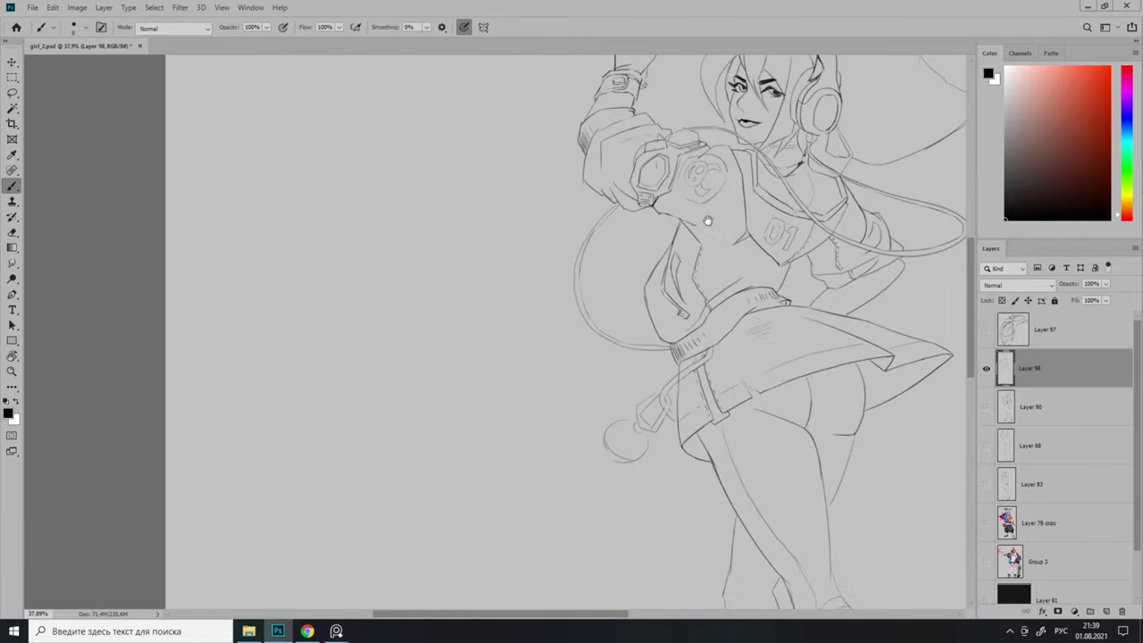
Ink the sole and heel contour of the larger foreground shoe on a new layer with a thick 12 px brush.
{"action": "scroll", "coordinate": [776, 484], "scroll_direction": "down", "scroll_amount": 4}
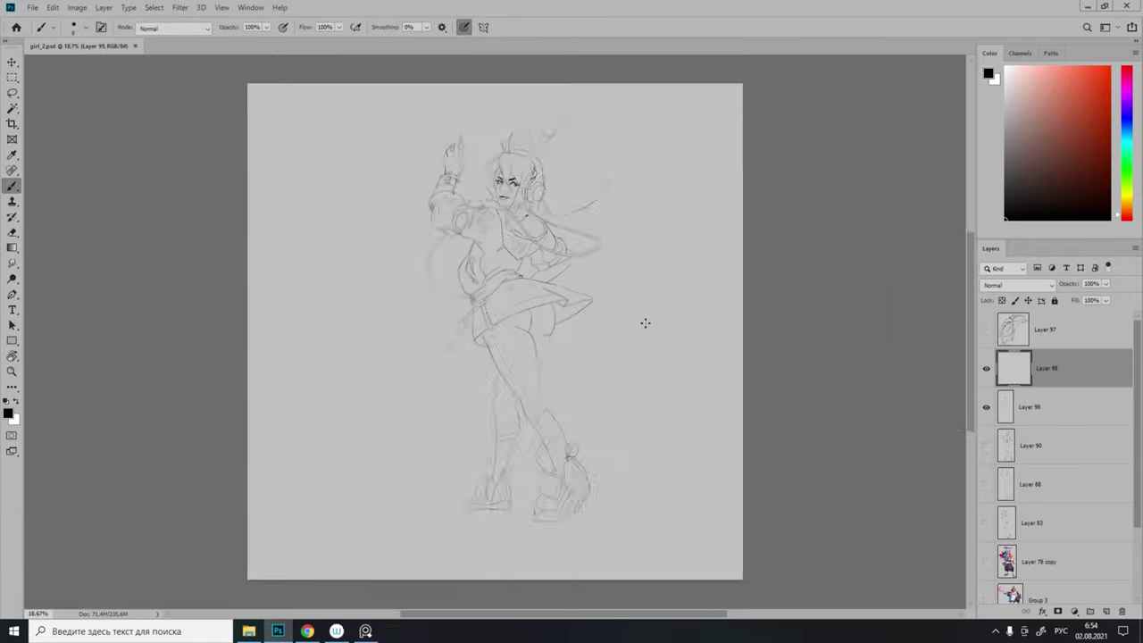
{"action": "scroll", "coordinate": [536, 516], "scroll_direction": "up", "scroll_amount": 5}
{"action": "right_click", "coordinate": [558, 298]}
{"action": "left_click_drag", "start_coordinate": [555, 468], "coordinate": [560, 509]}
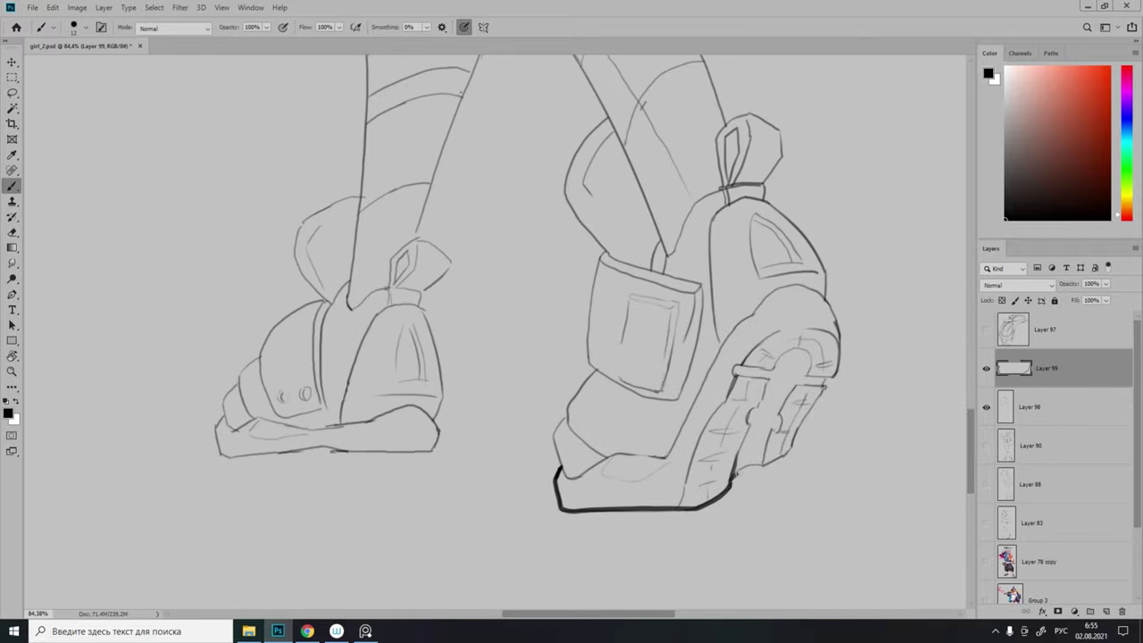
{"action": "left_click_drag", "start_coordinate": [824, 388], "coordinate": [840, 336]}
Outline the foreground shoe's toe, front pocket, tongue and heel pull loop with the same thick contour.
{"action": "scroll", "coordinate": [839, 336], "scroll_direction": "down", "scroll_amount": 2}
{"action": "left_click_drag", "start_coordinate": [546, 451], "coordinate": [516, 509]}
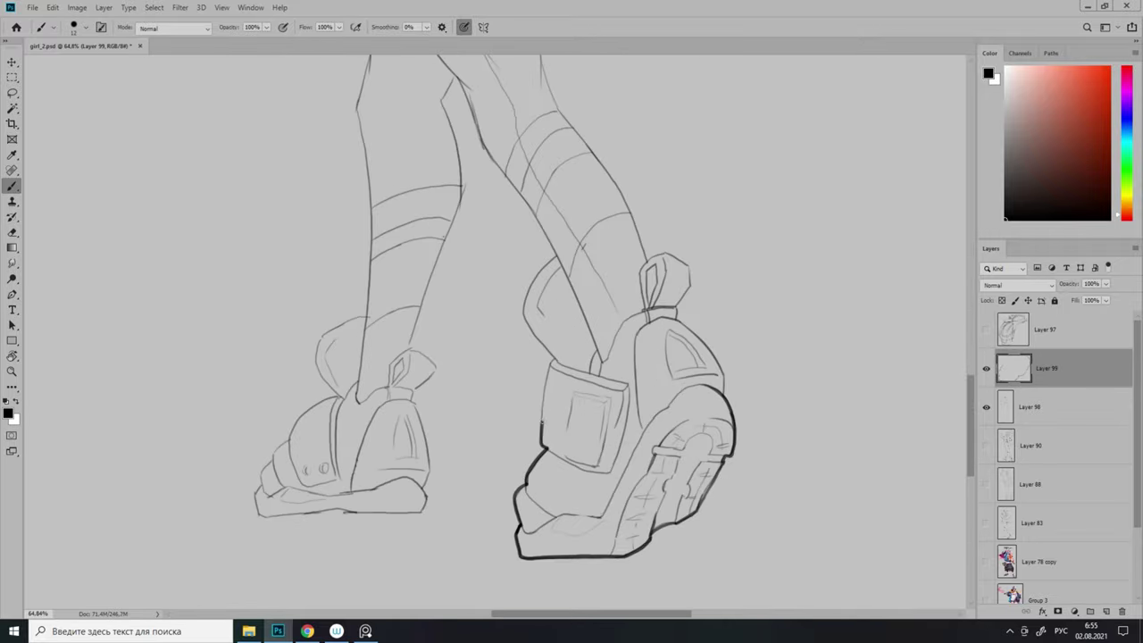
{"action": "left_click_drag", "start_coordinate": [528, 288], "coordinate": [499, 347]}
{"action": "left_click_drag", "start_coordinate": [617, 364], "coordinate": [652, 358]}
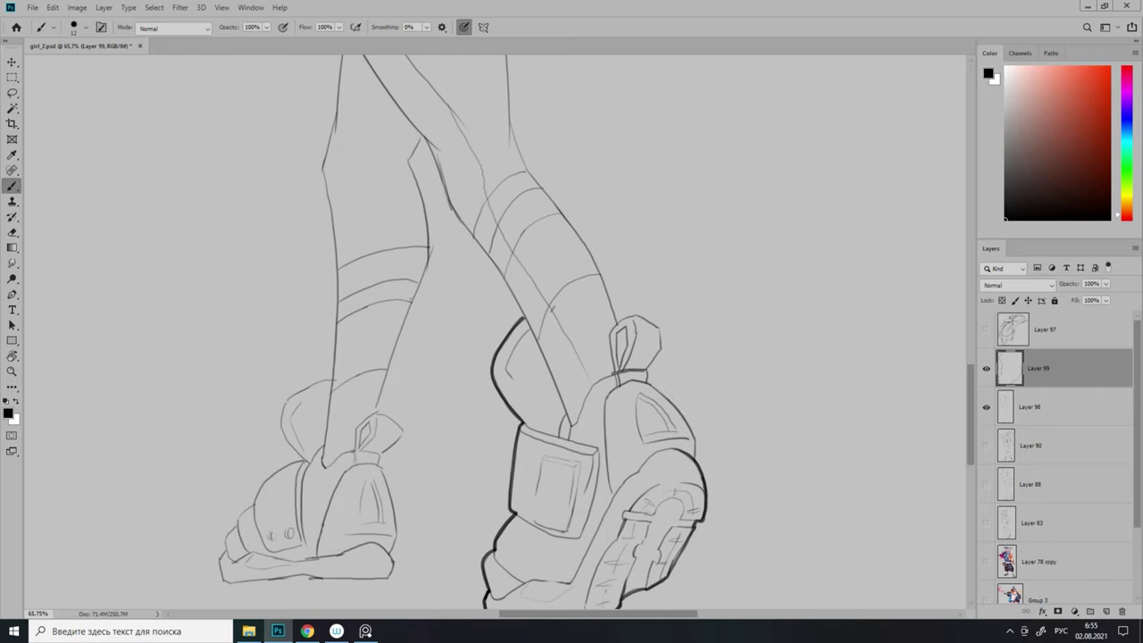
{"action": "key", "text": "b"}
Ink a thick outer contour up the front leg and thigh and along the flared end of the skirt.
{"action": "scroll", "coordinate": [623, 325], "scroll_direction": "down", "scroll_amount": 1}
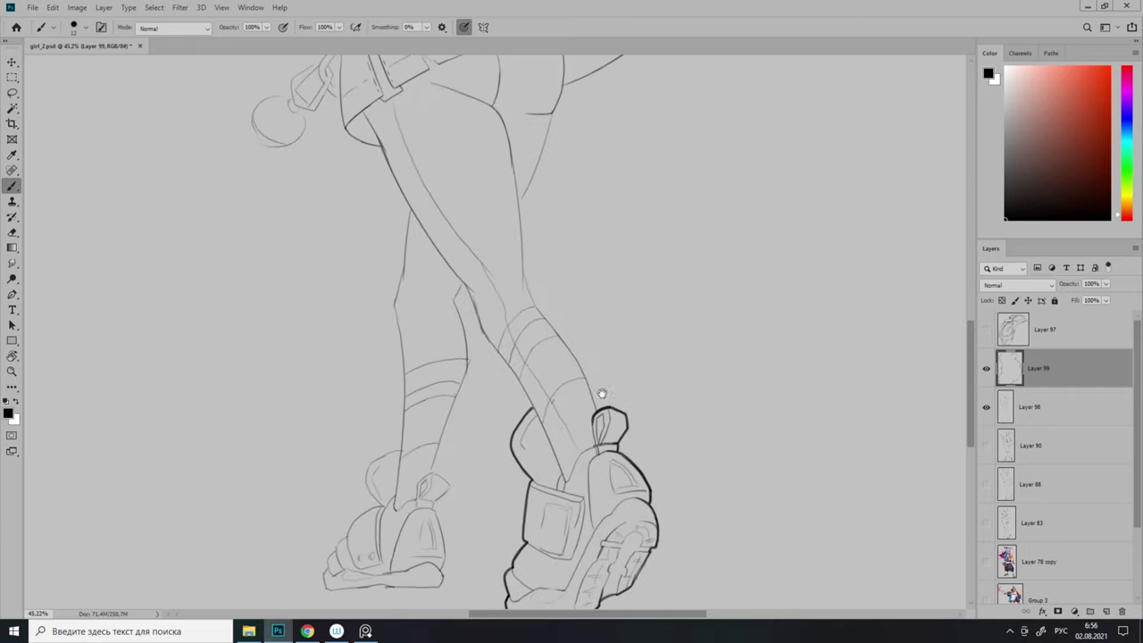
{"action": "scroll", "coordinate": [622, 325], "scroll_direction": "up", "scroll_amount": 2}
{"action": "scroll", "coordinate": [613, 378], "scroll_direction": "up", "scroll_amount": 3}
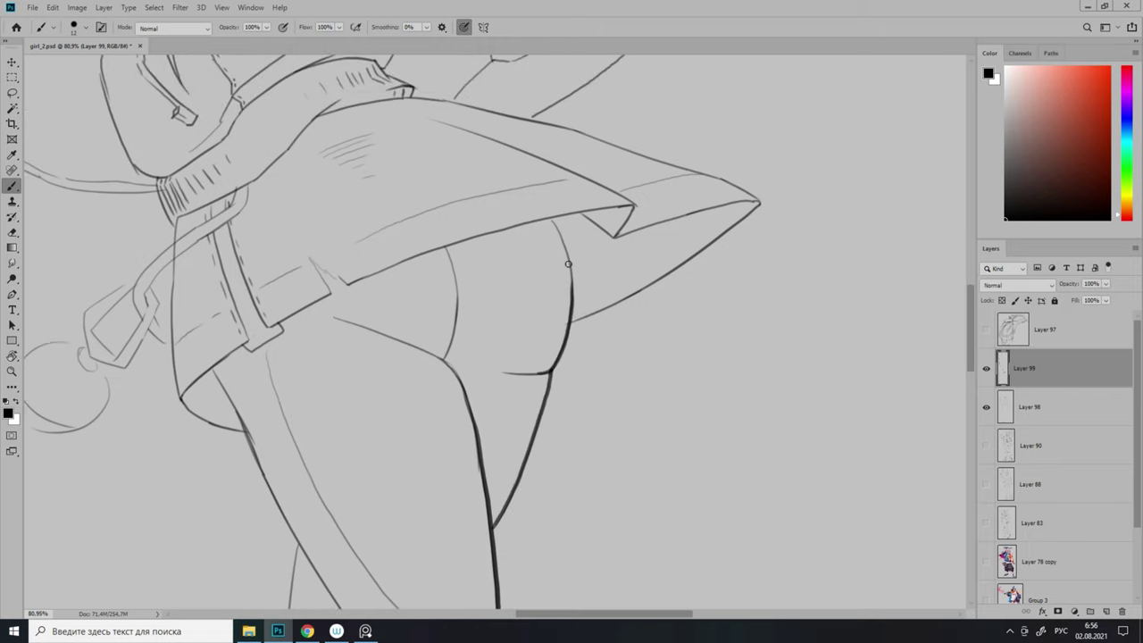
{"action": "left_click_drag", "start_coordinate": [760, 204], "coordinate": [580, 360]}
{"action": "left_click_drag", "start_coordinate": [210, 256], "coordinate": [412, 296]}
{"action": "scroll", "coordinate": [523, 357], "scroll_direction": "down", "scroll_amount": 3}
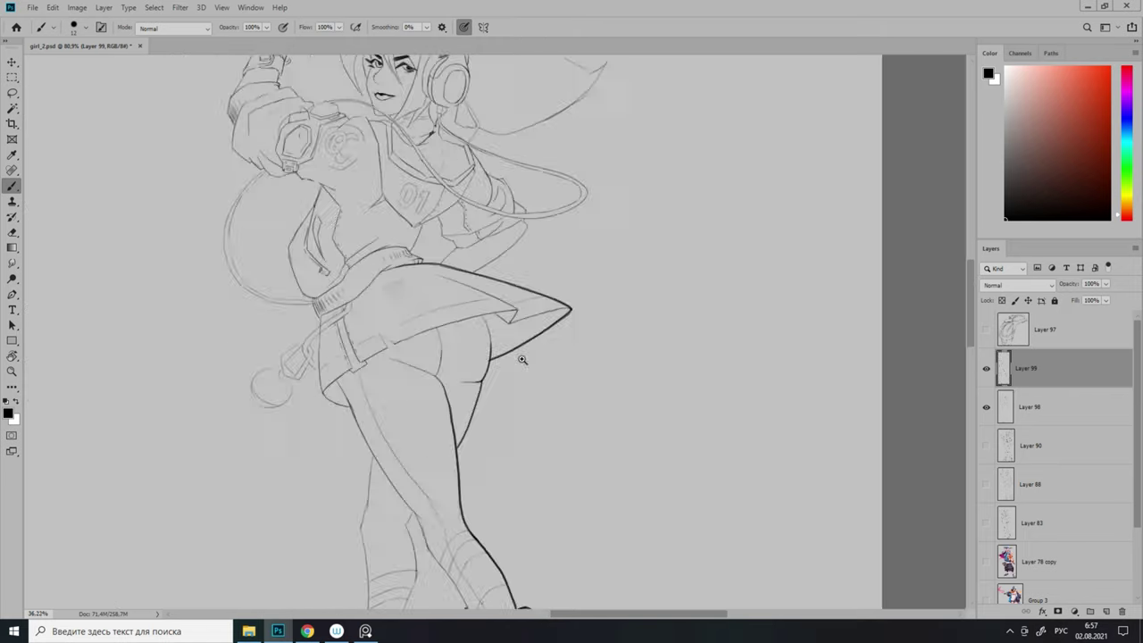
Ink thick contours around the gap at the waist, the jacket hem, and the outer forearm and sleeve of the lowered arm.
{"action": "scroll", "coordinate": [523, 357], "scroll_direction": "up", "scroll_amount": 4}
{"action": "left_click_drag", "start_coordinate": [420, 343], "coordinate": [457, 370]}
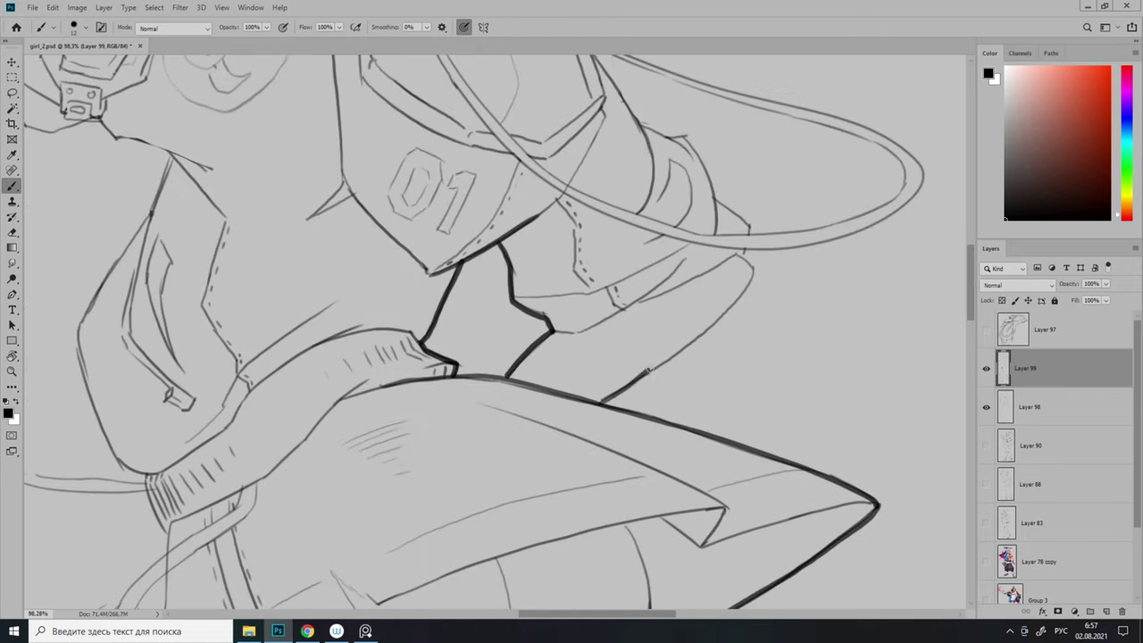
{"action": "left_click_drag", "start_coordinate": [742, 289], "coordinate": [761, 235]}
{"action": "scroll", "coordinate": [750, 259], "scroll_direction": "down", "scroll_amount": 3}
{"action": "scroll", "coordinate": [735, 332], "scroll_direction": "up", "scroll_amount": 3}
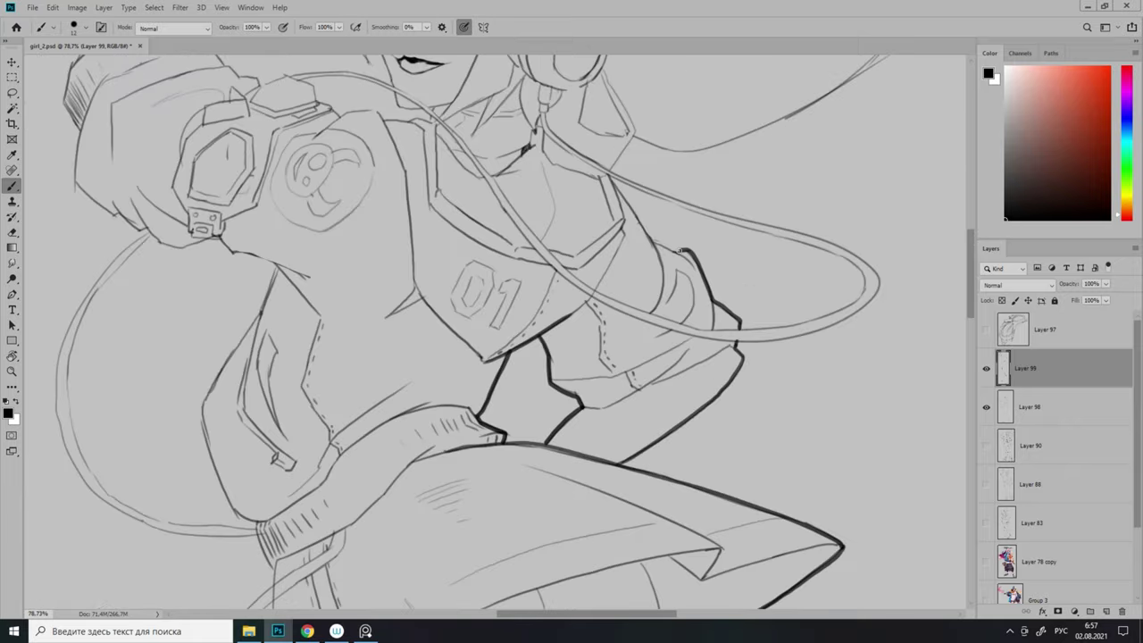
Ink the front leg's inner contour and the far leg's knee and inner calf with a slightly thinner brush.
{"action": "scroll", "coordinate": [580, 319], "scroll_direction": "down", "scroll_amount": 3}
{"action": "scroll", "coordinate": [619, 326], "scroll_direction": "up", "scroll_amount": 3}
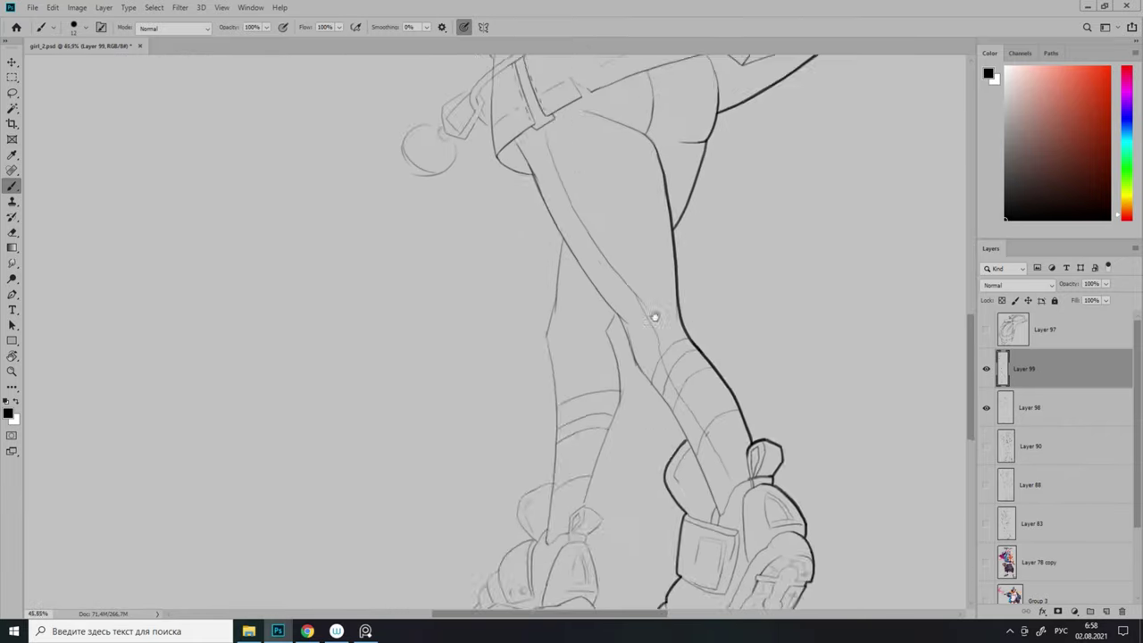
{"action": "left_click_drag", "start_coordinate": [516, 147], "coordinate": [552, 223]}
{"action": "scroll", "coordinate": [674, 418], "scroll_direction": "up", "scroll_amount": 1}
{"action": "right_click", "coordinate": [674, 419]}
{"action": "key", "text": "Escape"}
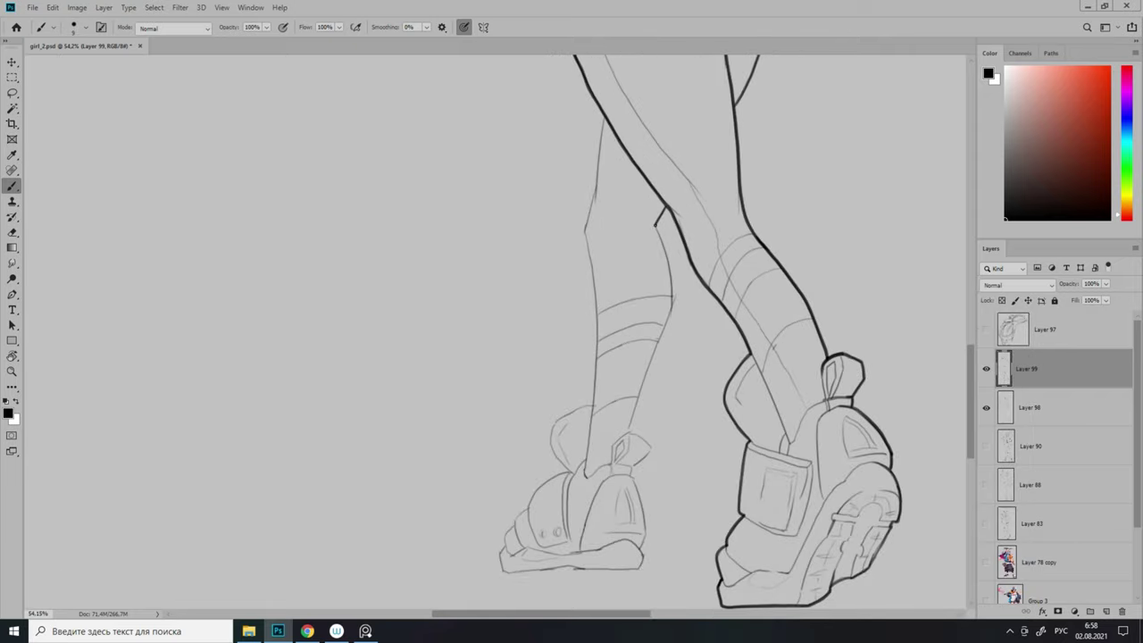
{"action": "left_click_drag", "start_coordinate": [657, 227], "coordinate": [673, 293]}
Outline the far shoe with its tongue and heel loop, and ink the far leg's outer contour.
{"action": "scroll", "coordinate": [674, 293], "scroll_direction": "up", "scroll_amount": 3}
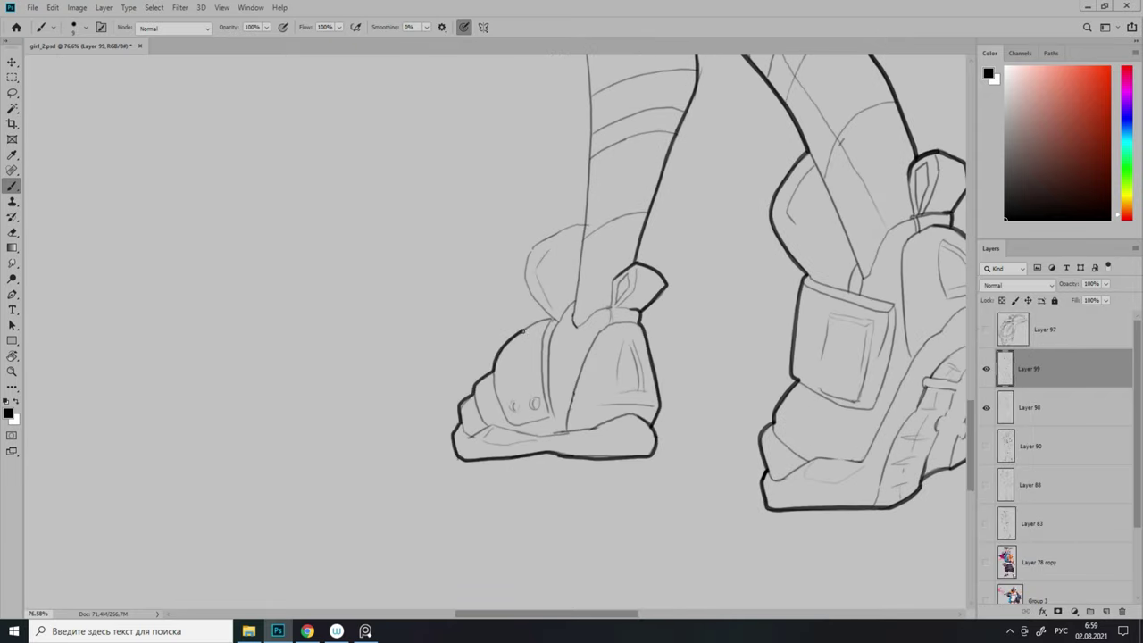
{"action": "scroll", "coordinate": [581, 225], "scroll_direction": "down", "scroll_amount": 3}
{"action": "scroll", "coordinate": [581, 225], "scroll_direction": "up", "scroll_amount": 3}
{"action": "left_click_drag", "start_coordinate": [528, 144], "coordinate": [513, 327]}
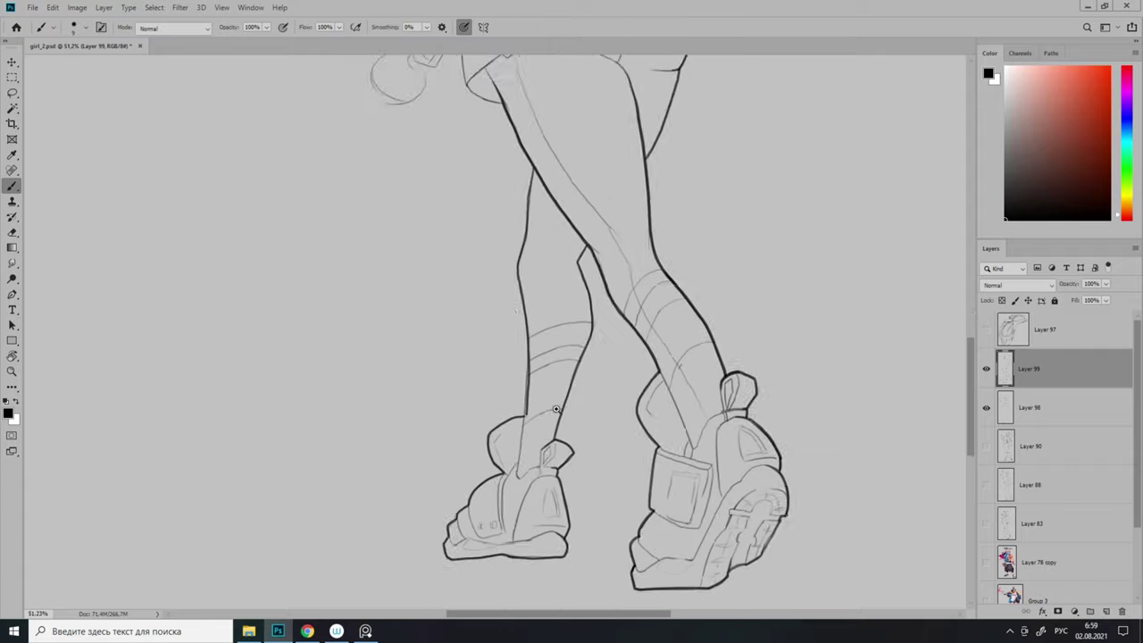
{"action": "scroll", "coordinate": [513, 327], "scroll_direction": "up", "scroll_amount": 1}
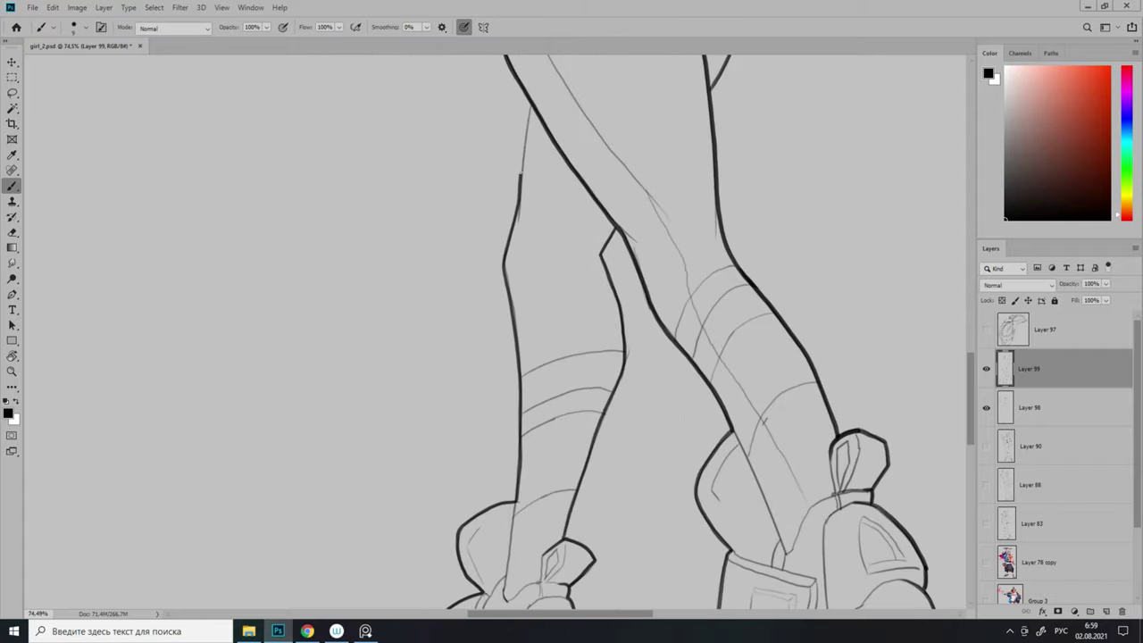
Ink thick contours along the shoulder and collar of the lowered arm and around the large ponytail.
{"action": "scroll", "coordinate": [550, 393], "scroll_direction": "down", "scroll_amount": 3}
{"action": "scroll", "coordinate": [509, 72], "scroll_direction": "up", "scroll_amount": 3}
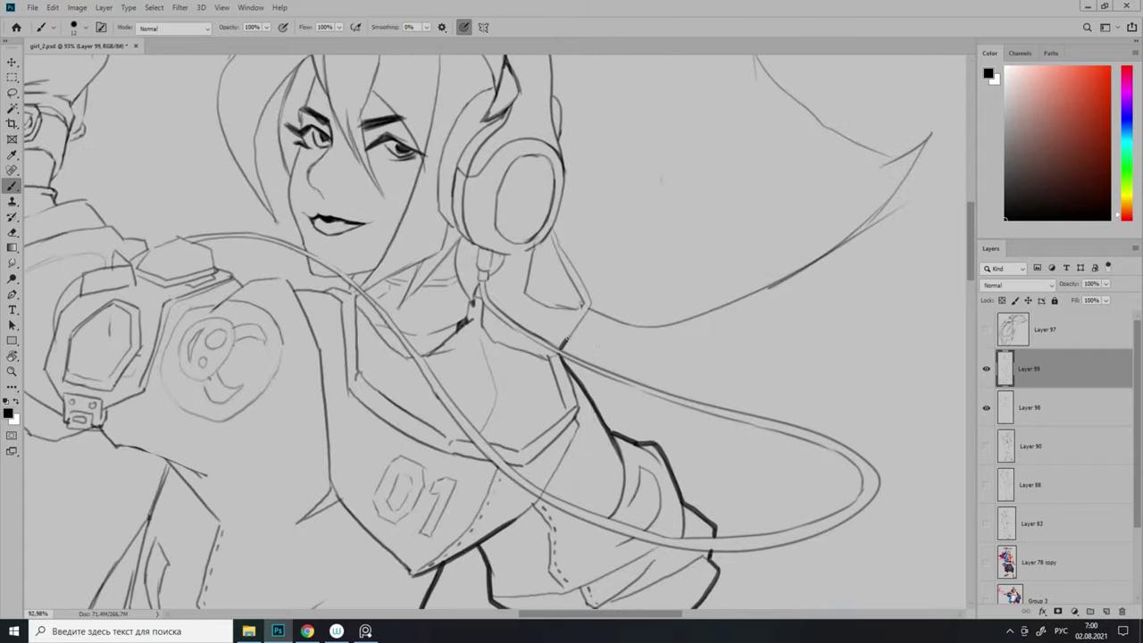
{"action": "scroll", "coordinate": [661, 179], "scroll_direction": "down", "scroll_amount": 3}
{"action": "scroll", "coordinate": [464, 269], "scroll_direction": "up", "scroll_amount": 3}
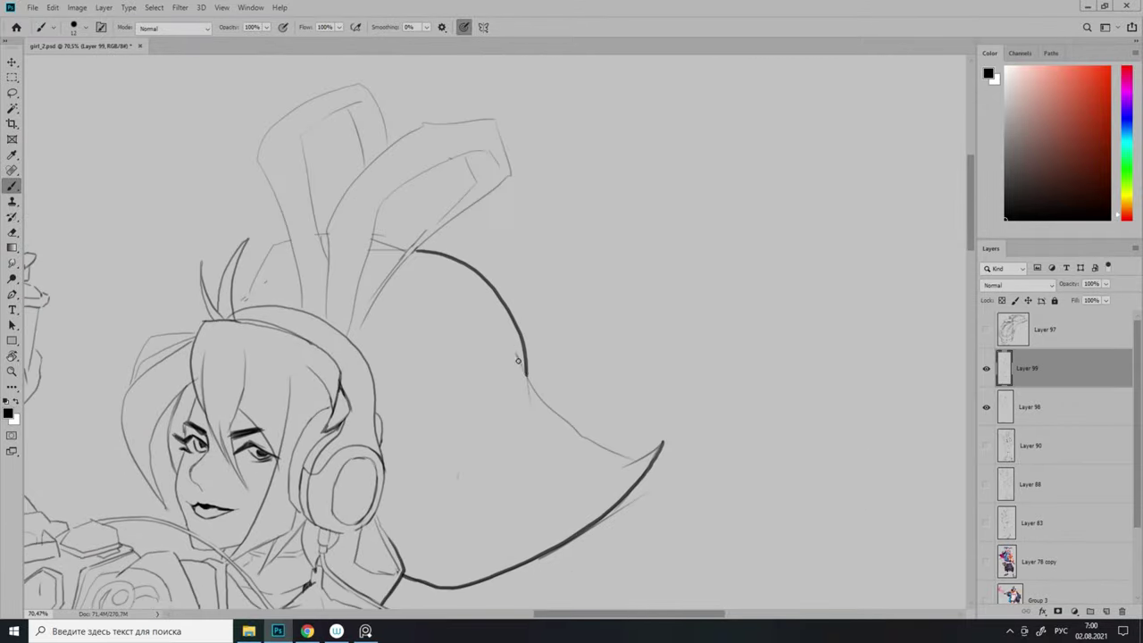
{"action": "left_click_drag", "start_coordinate": [518, 360], "coordinate": [629, 457]}
{"action": "scroll", "coordinate": [629, 457], "scroll_direction": "down", "scroll_amount": 3}
{"action": "scroll", "coordinate": [655, 324], "scroll_direction": "up", "scroll_amount": 3}
Ink the outer and inner contours of both rabbit ears and the hair outline between them on Layer 99.
{"action": "key", "text": "alt+bracketleft"}
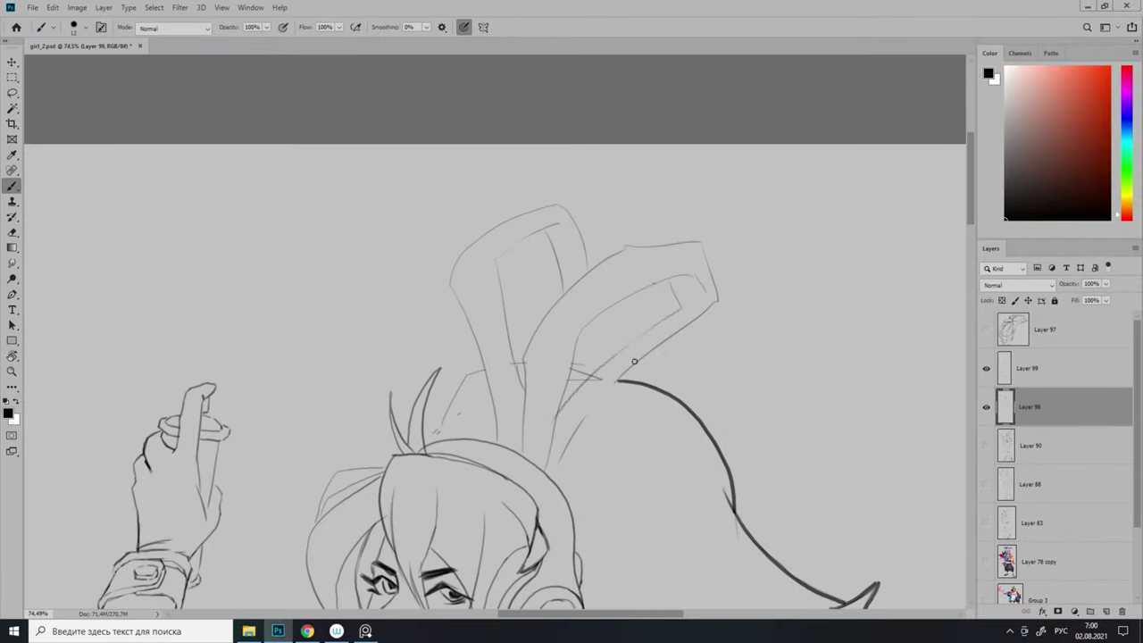
{"action": "scroll", "coordinate": [634, 360], "scroll_direction": "down", "scroll_amount": 3}
{"action": "scroll", "coordinate": [572, 396], "scroll_direction": "up", "scroll_amount": 3}
{"action": "key", "text": "alt+bracketright"}
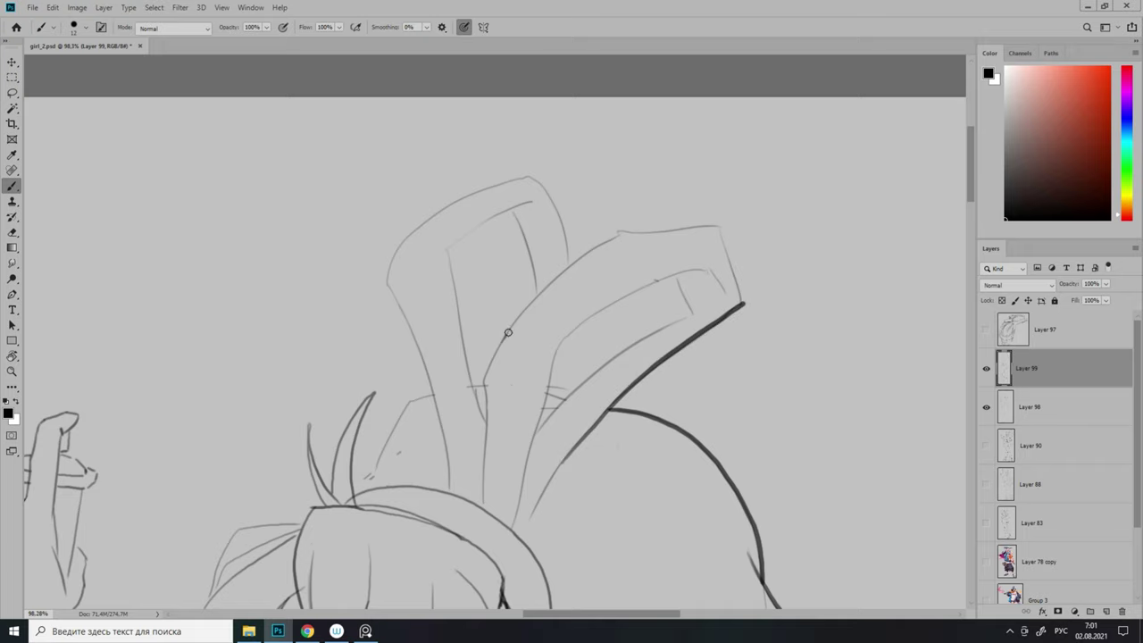
{"action": "mouse_move", "coordinate": [743, 302]}
{"action": "left_mouse_down"}
{"action": "mouse_move", "coordinate": [827, 282]}
{"action": "mouse_move", "coordinate": [850, 260]}
{"action": "left_mouse_up"}
{"action": "left_click_drag", "start_coordinate": [681, 218], "coordinate": [670, 176]}
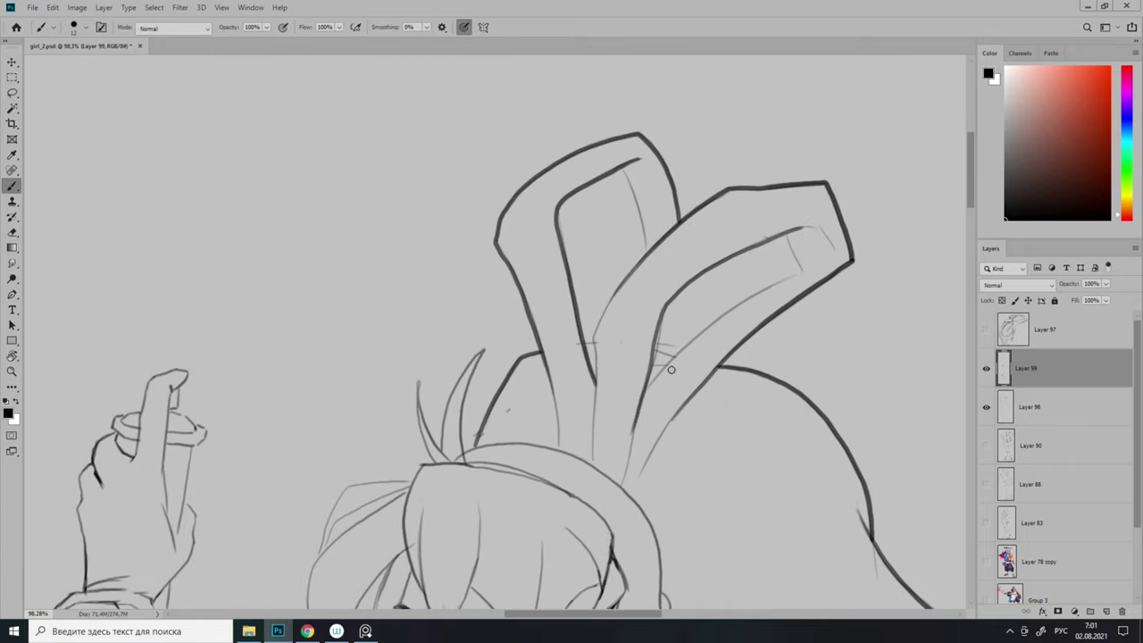
{"action": "scroll", "coordinate": [700, 334], "scroll_direction": "up", "scroll_amount": 1}
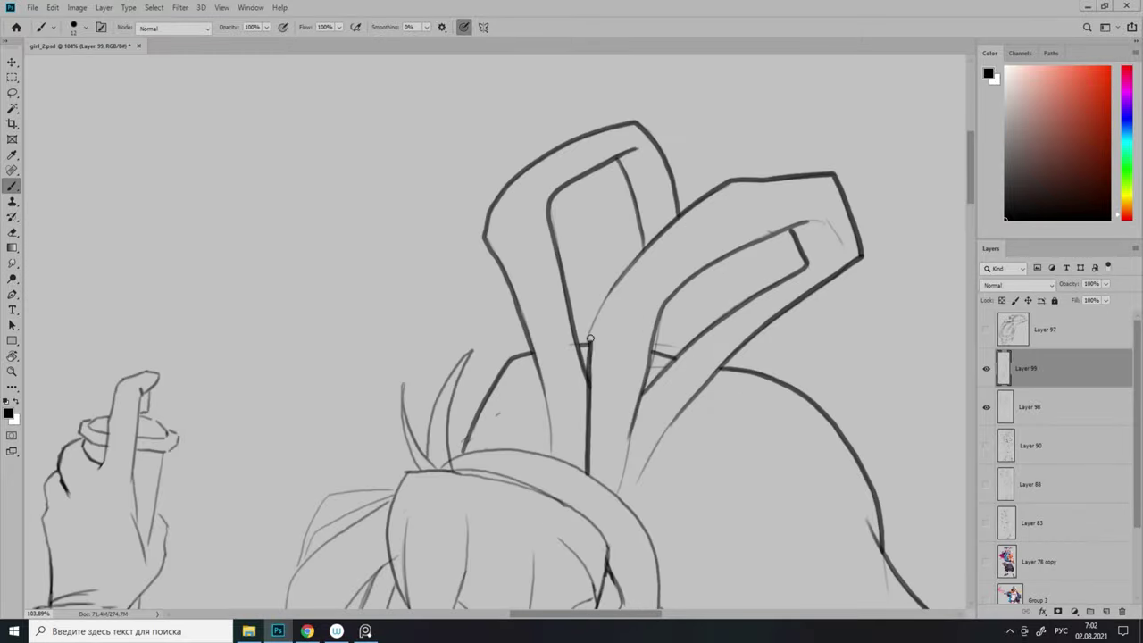
Ink the upright hair tufts and side locks, and continue the contour down the cheek and chin.
{"action": "scroll", "coordinate": [589, 337], "scroll_direction": "down", "scroll_amount": 5}
{"action": "scroll", "coordinate": [615, 297], "scroll_direction": "up", "scroll_amount": 3}
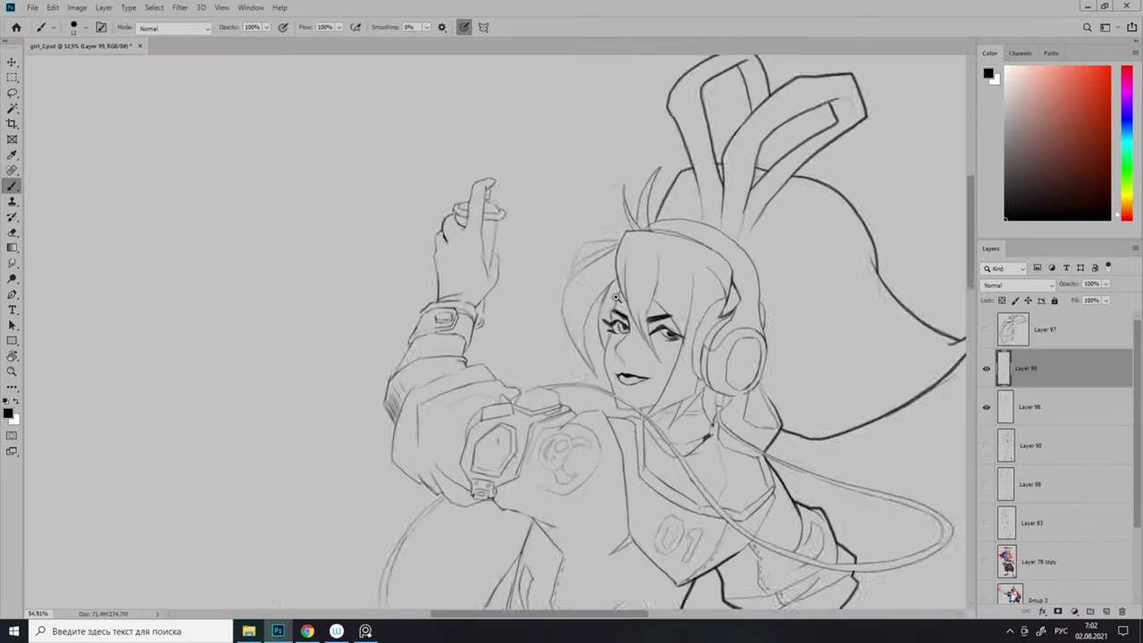
{"action": "scroll", "coordinate": [615, 296], "scroll_direction": "up", "scroll_amount": 3}
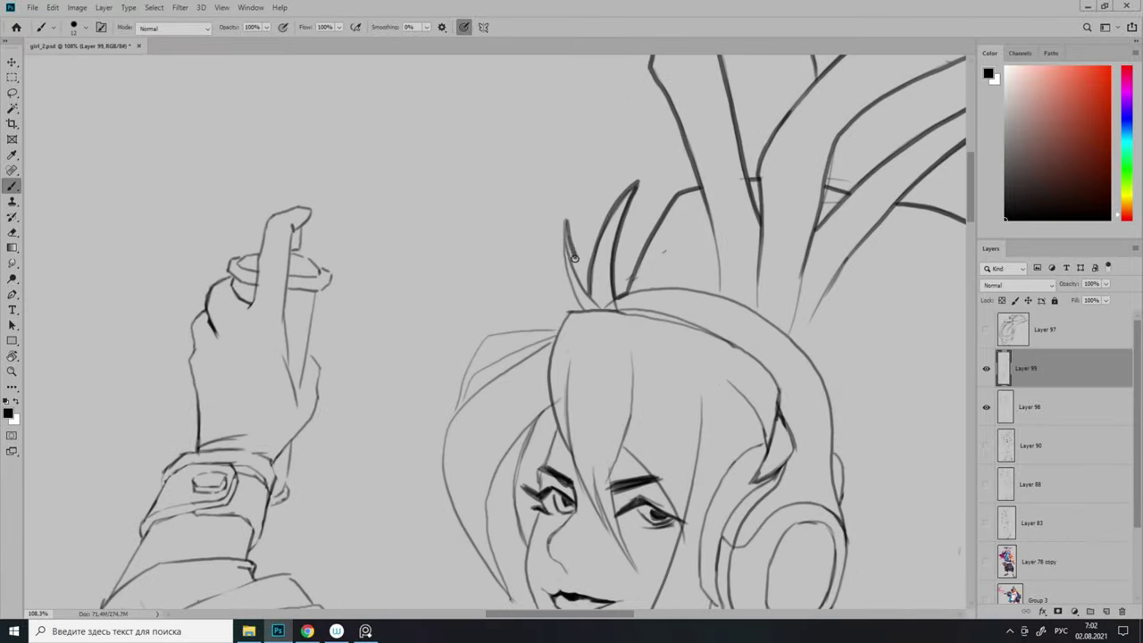
{"action": "scroll", "coordinate": [464, 401], "scroll_direction": "up", "scroll_amount": 1}
{"action": "left_click_drag", "start_coordinate": [464, 402], "coordinate": [587, 251]}
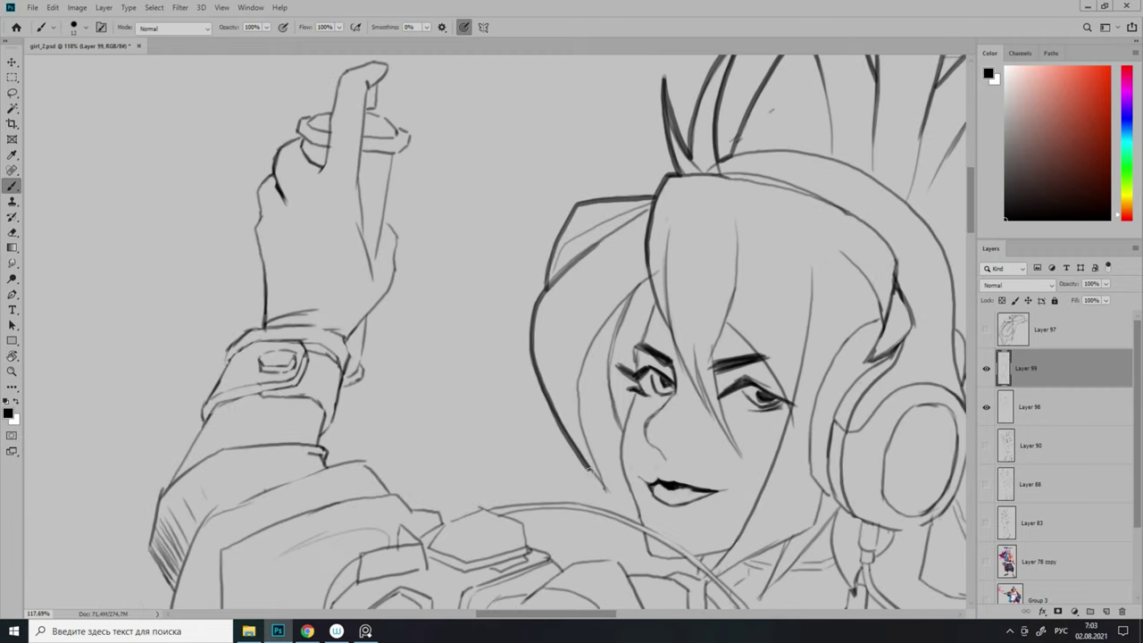
{"action": "scroll", "coordinate": [650, 302], "scroll_direction": "up", "scroll_amount": 1}
{"action": "left_click_drag", "start_coordinate": [650, 302], "coordinate": [575, 235]}
{"action": "scroll", "coordinate": [597, 359], "scroll_direction": "down", "scroll_amount": 2}
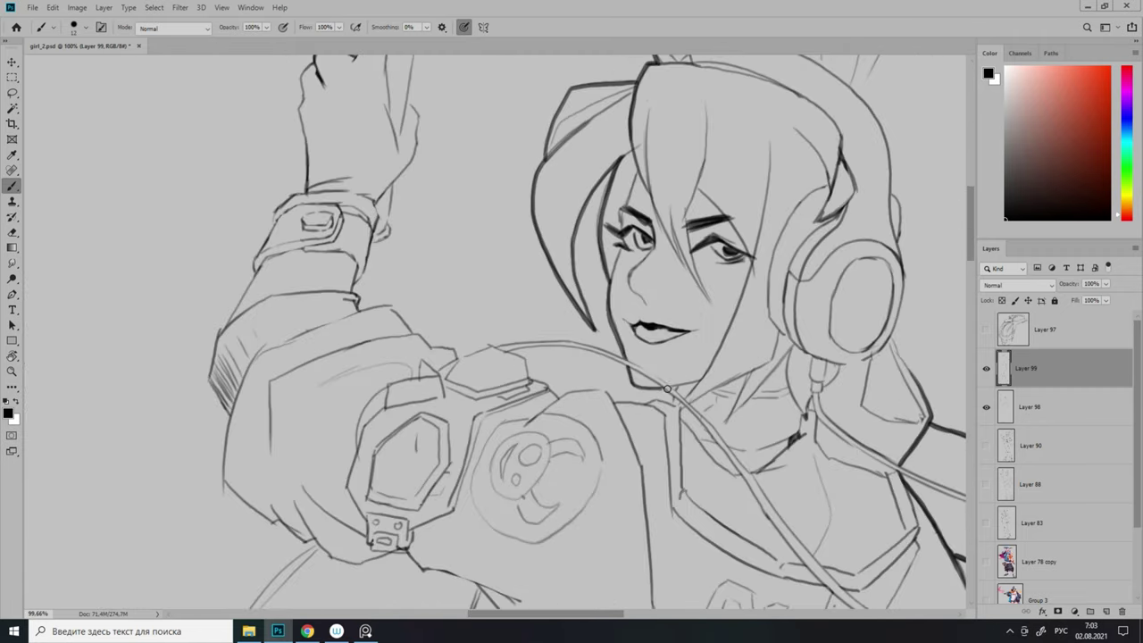
Ink a thick contour around the raised hand, its pointing finger and the can it holds.
{"action": "scroll", "coordinate": [577, 172], "scroll_direction": "up", "scroll_amount": 1}
{"action": "scroll", "coordinate": [577, 173], "scroll_direction": "up", "scroll_amount": 1}
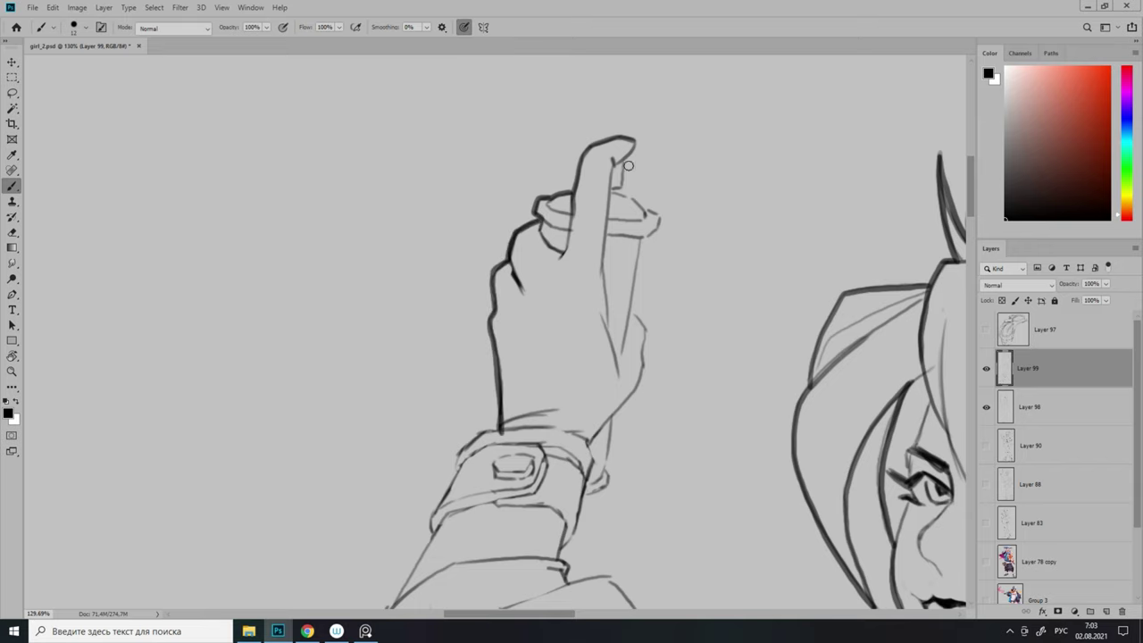
{"action": "scroll", "coordinate": [652, 229], "scroll_direction": "down", "scroll_amount": 3}
{"action": "scroll", "coordinate": [614, 349], "scroll_direction": "down", "scroll_amount": 3}
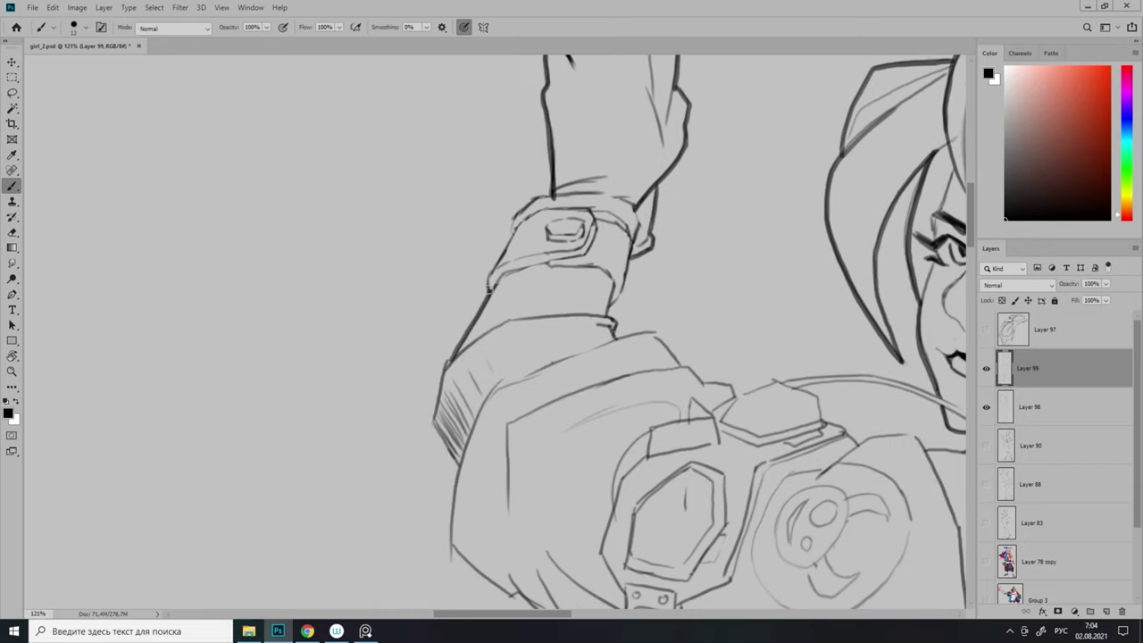
Outline the raised arm's wristband and puffed sleeve, and ink the jacket's back edge down to the skirt's side.
{"action": "scroll", "coordinate": [615, 304], "scroll_direction": "down", "scroll_amount": 8}
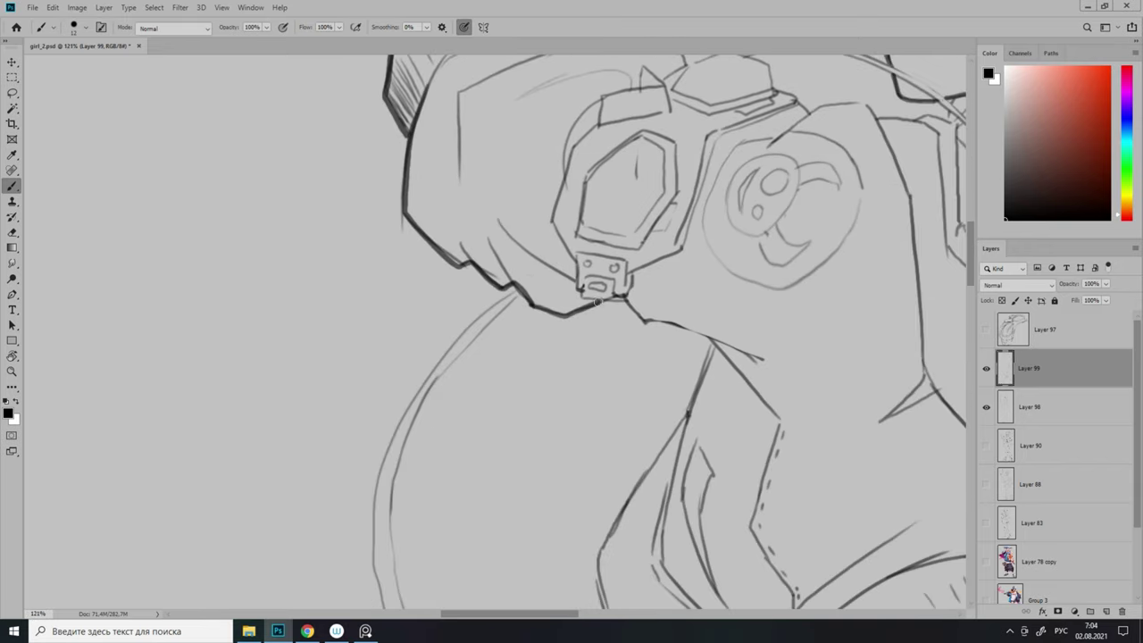
{"action": "scroll", "coordinate": [769, 412], "scroll_direction": "down", "scroll_amount": 12}
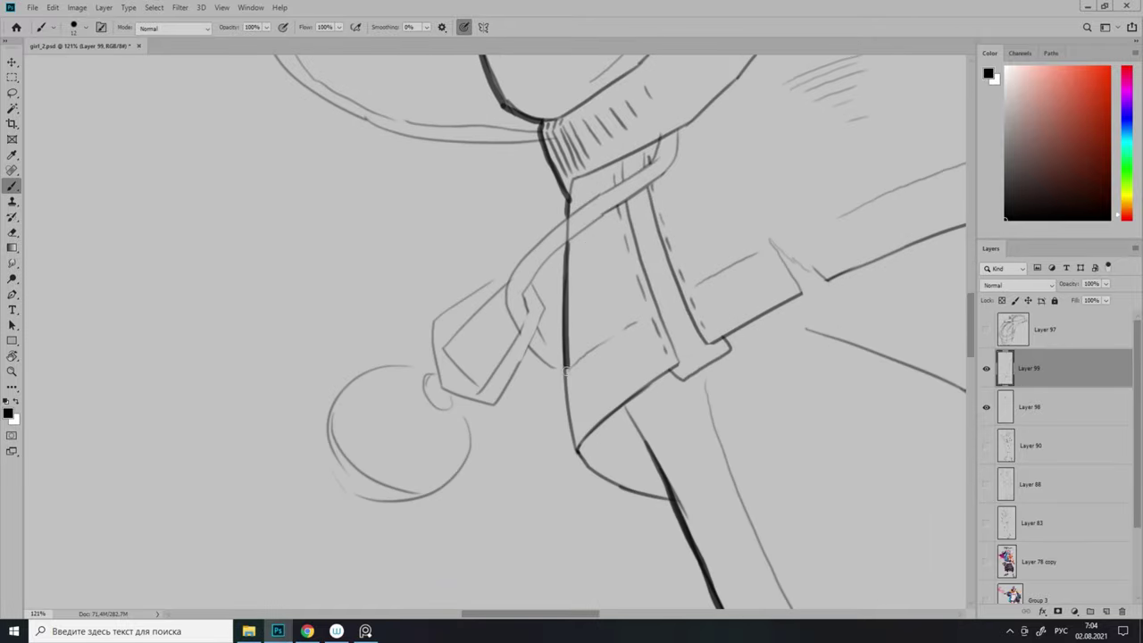
{"action": "left_click_drag", "start_coordinate": [608, 453], "coordinate": [467, 284]}
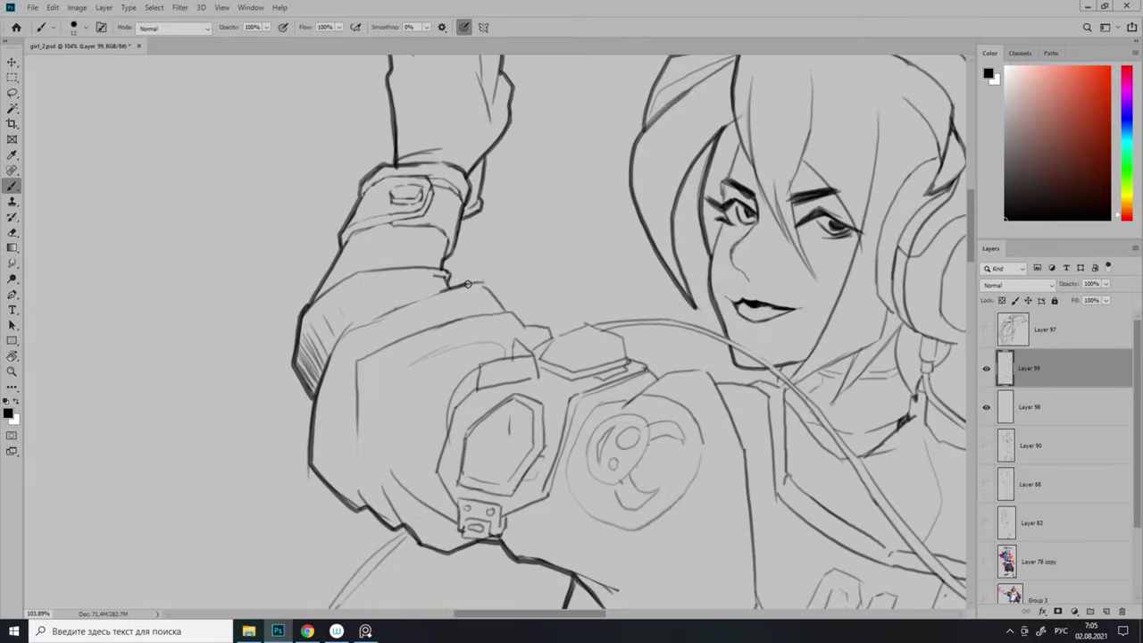
{"action": "scroll", "coordinate": [582, 326], "scroll_direction": "down", "scroll_amount": 3}
{"action": "left_click_drag", "start_coordinate": [584, 330], "coordinate": [587, 335]}
Outline the round pendant, its tag and the looped strap hanging from the waist with thick lines.
{"action": "scroll", "coordinate": [526, 419], "scroll_direction": "up", "scroll_amount": 2}
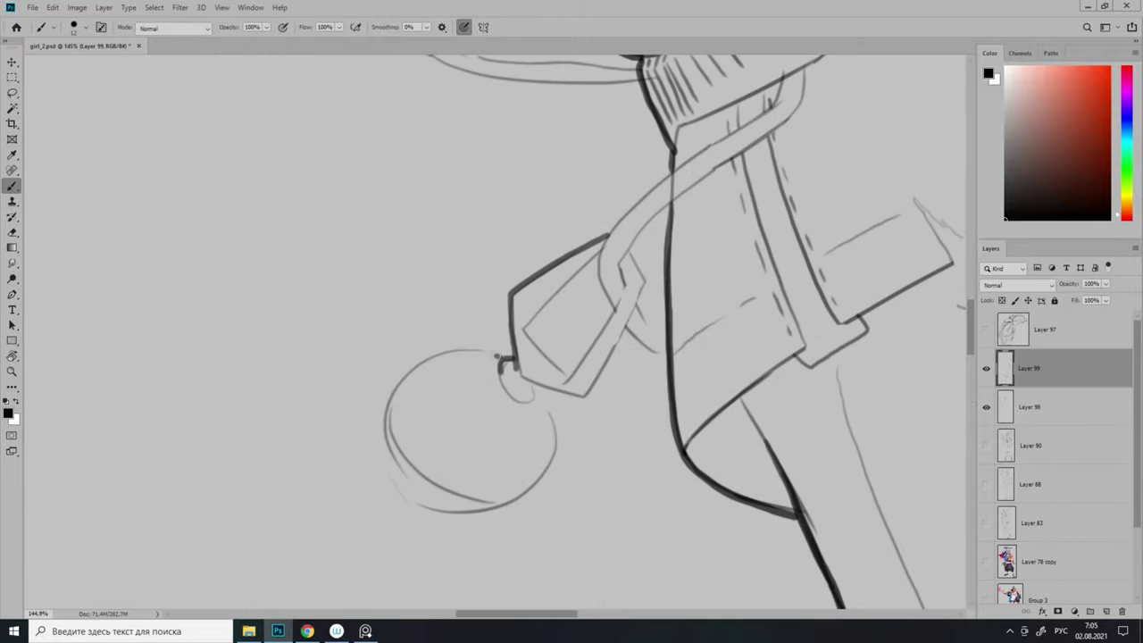
{"action": "left_click_drag", "start_coordinate": [625, 240], "coordinate": [531, 306]}
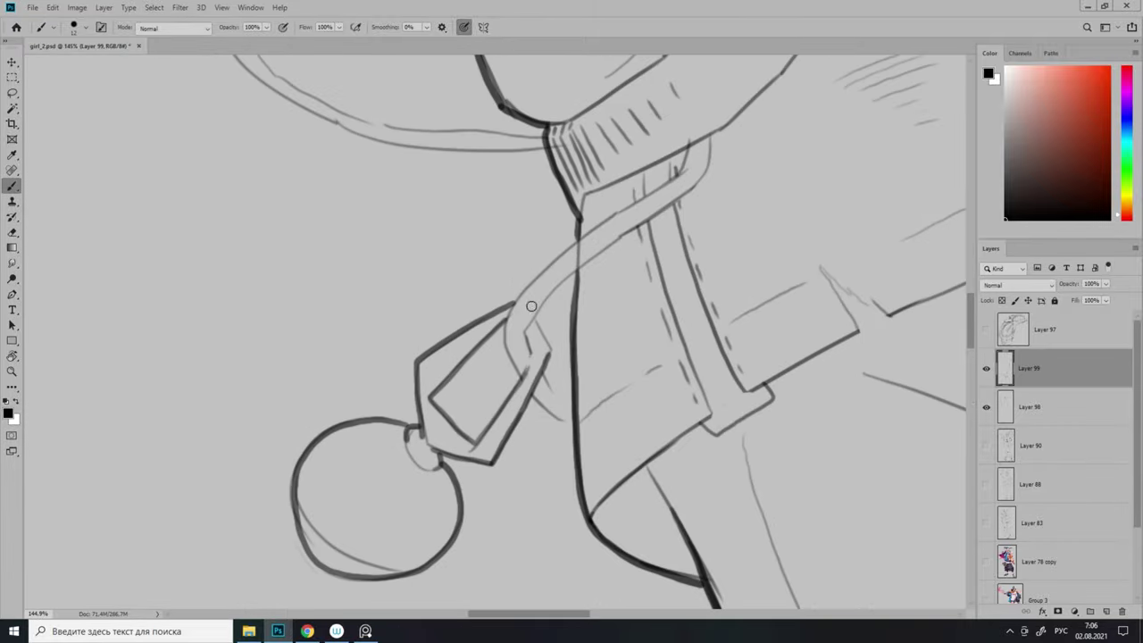
{"action": "scroll", "coordinate": [552, 416], "scroll_direction": "down", "scroll_amount": 5}
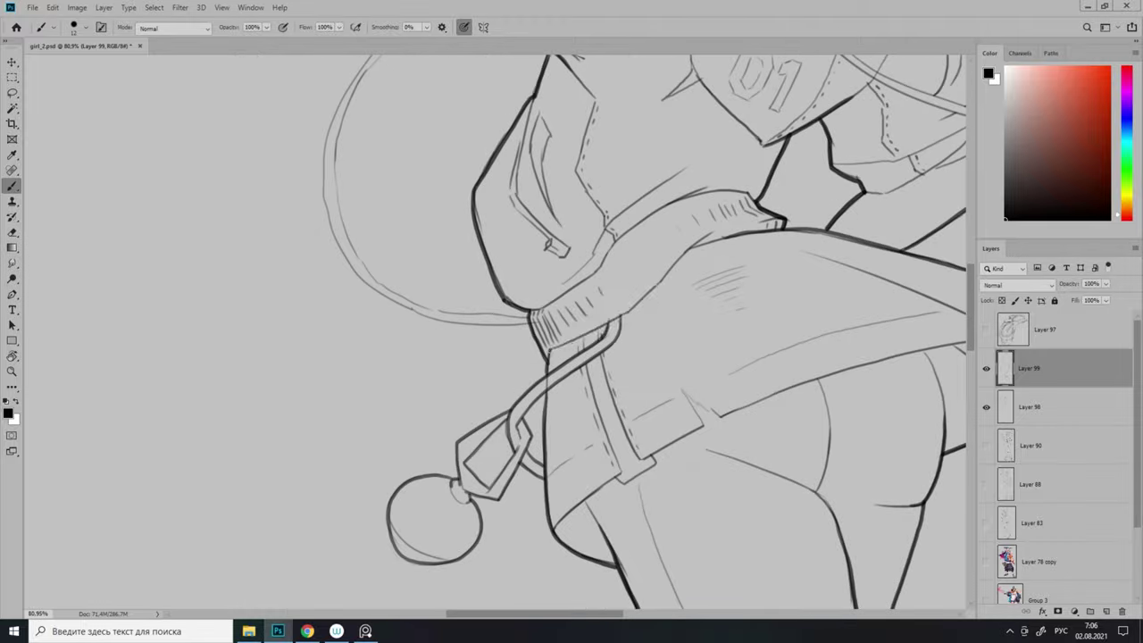
Ink the lower edge of the belt tab and the skirt's bottom hem with a thick contour.
{"action": "scroll", "coordinate": [535, 392], "scroll_direction": "up", "scroll_amount": 5}
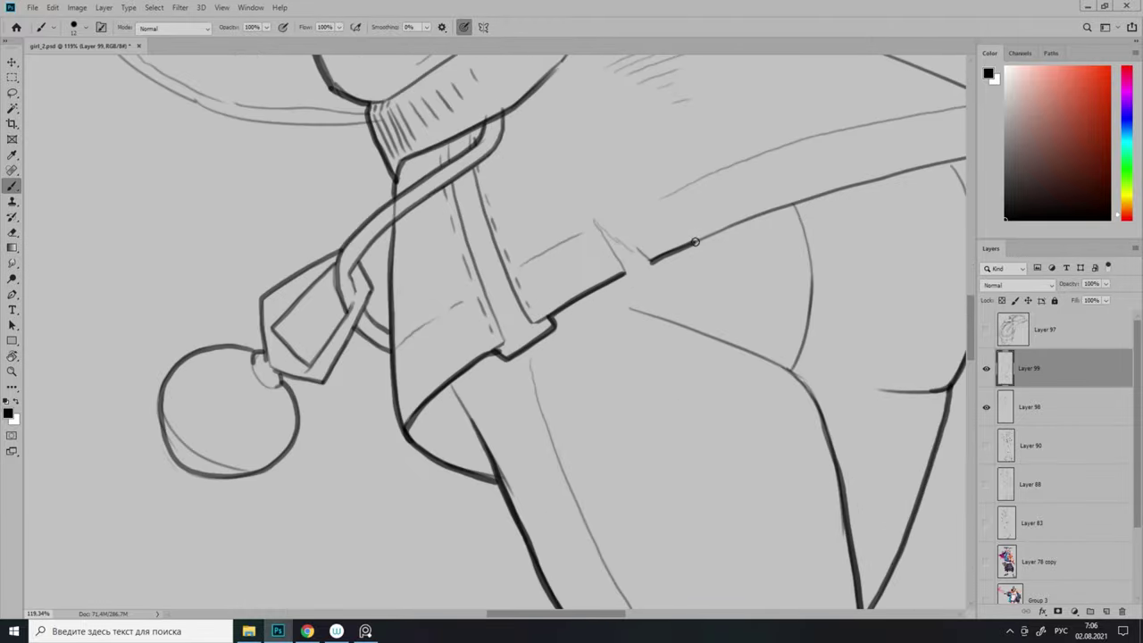
{"action": "scroll", "coordinate": [695, 242], "scroll_direction": "down", "scroll_amount": 6}
{"action": "scroll", "coordinate": [706, 321], "scroll_direction": "up", "scroll_amount": 1}
{"action": "scroll", "coordinate": [714, 375], "scroll_direction": "down", "scroll_amount": 1}
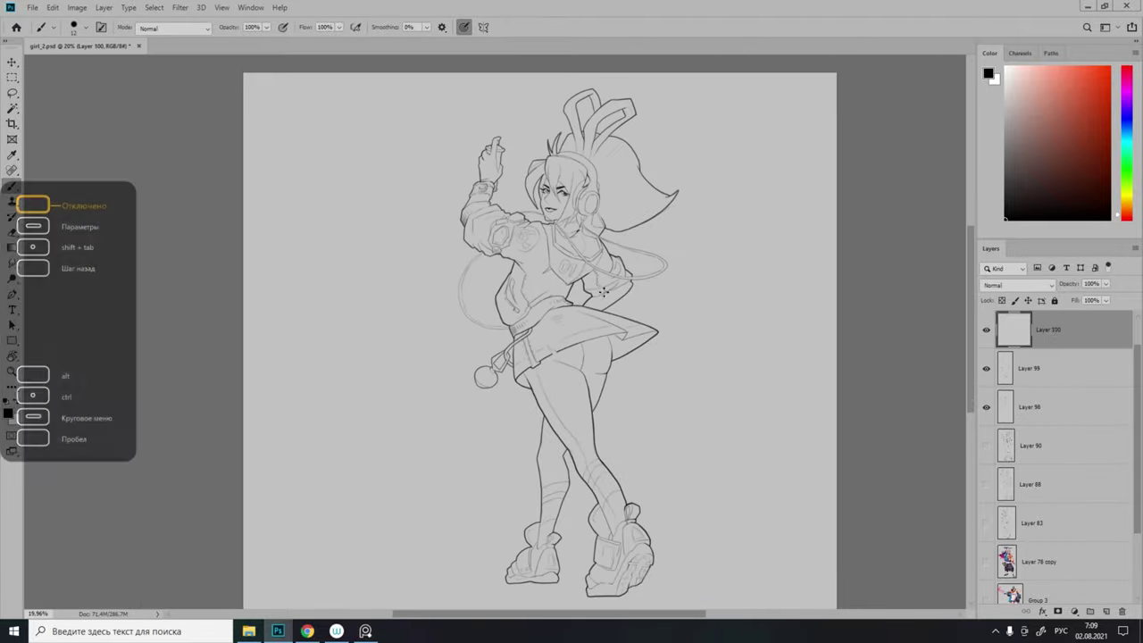
On a new layer, hatch a dark shadow above the jacket waistband and along the chest panel's lower edge.
{"action": "scroll", "coordinate": [536, 313], "scroll_direction": "up", "scroll_amount": 6}
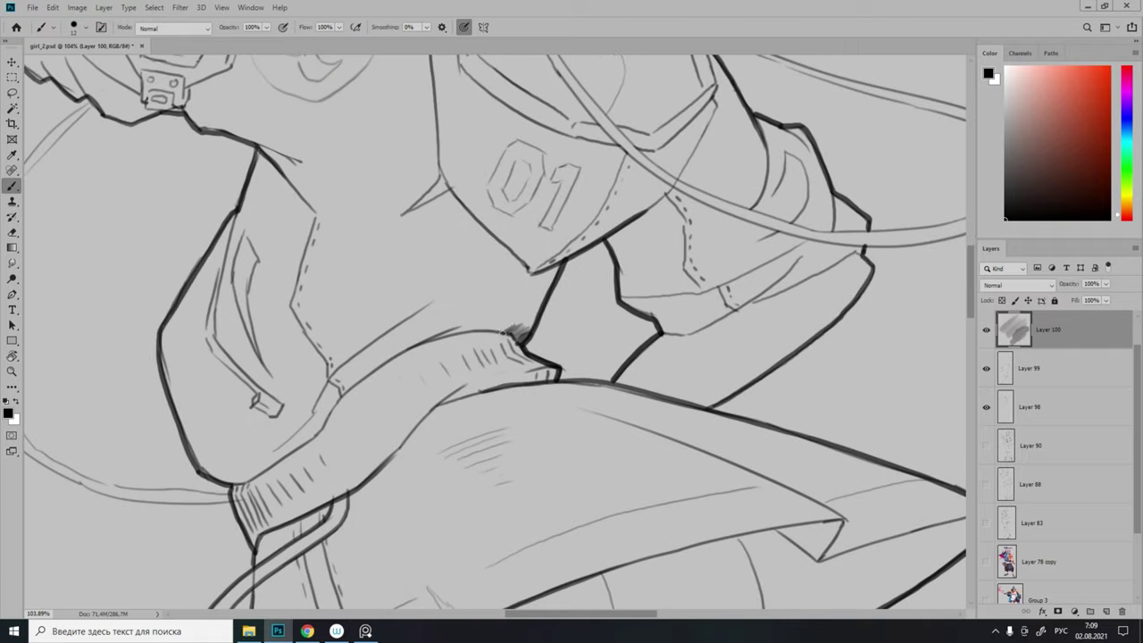
{"action": "scroll", "coordinate": [500, 340], "scroll_direction": "down", "scroll_amount": 1}
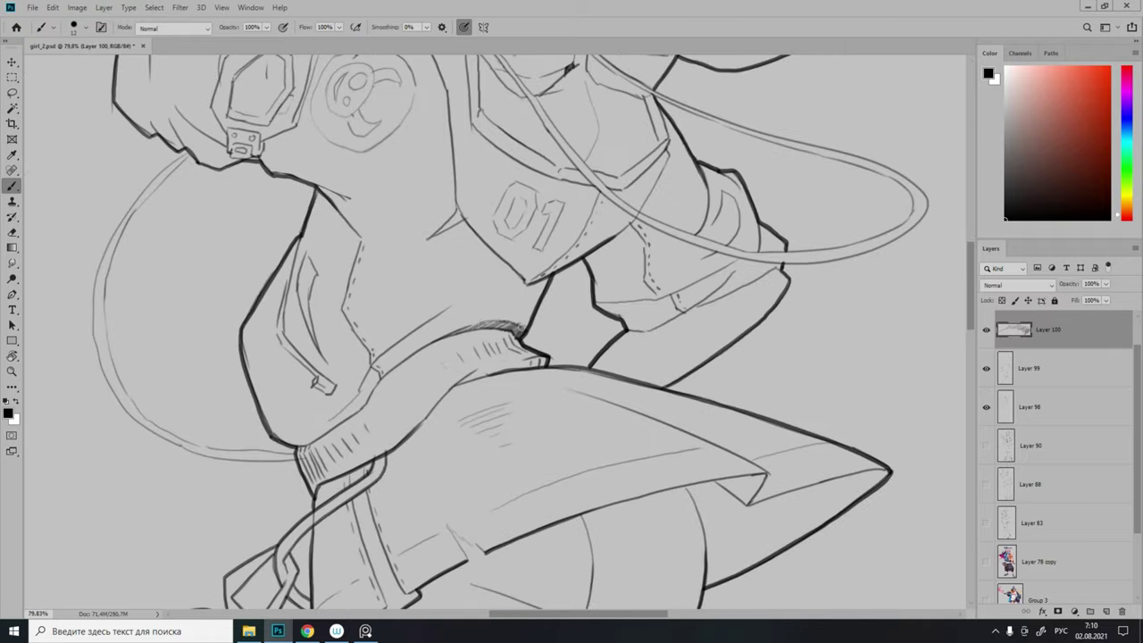
{"action": "left_click_drag", "start_coordinate": [460, 216], "coordinate": [527, 282]}
{"action": "scroll", "coordinate": [526, 282], "scroll_direction": "down", "scroll_amount": 6}
{"action": "scroll", "coordinate": [526, 282], "scroll_direction": "up", "scroll_amount": 6}
{"action": "scroll", "coordinate": [527, 282], "scroll_direction": "down", "scroll_amount": 6}
{"action": "scroll", "coordinate": [536, 286], "scroll_direction": "up", "scroll_amount": 6}
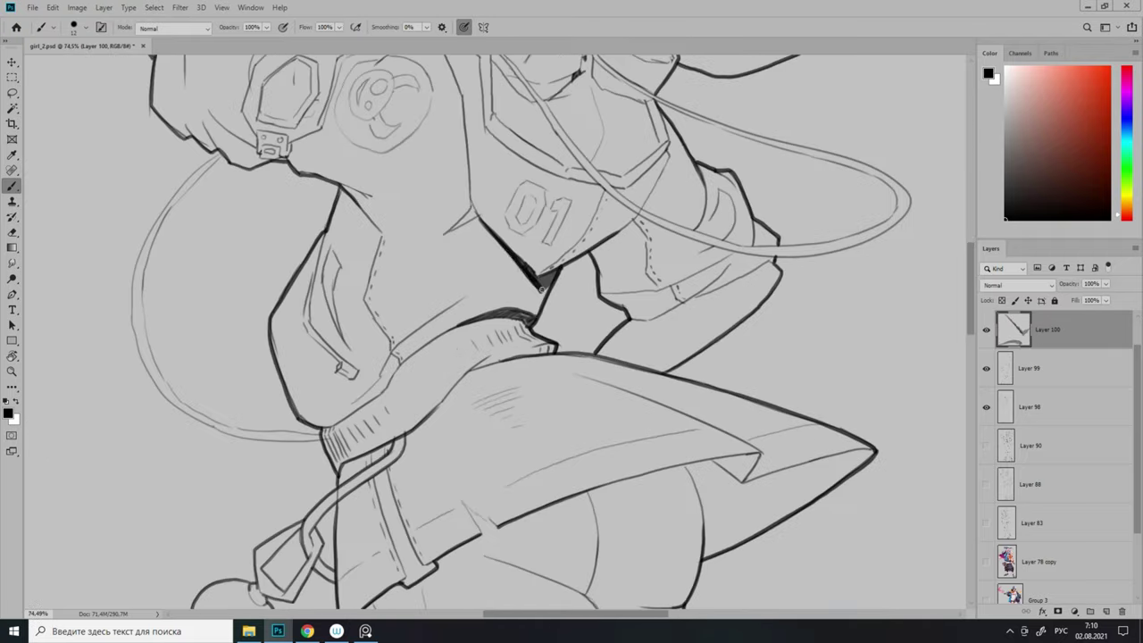
Add shadows beneath the waistband on the skirt, in the triangle under the raised arm, and above the back cuff.
{"action": "scroll", "coordinate": [541, 288], "scroll_direction": "up", "scroll_amount": 2}
{"action": "scroll", "coordinate": [541, 277], "scroll_direction": "down", "scroll_amount": 5}
{"action": "scroll", "coordinate": [543, 259], "scroll_direction": "up", "scroll_amount": 5}
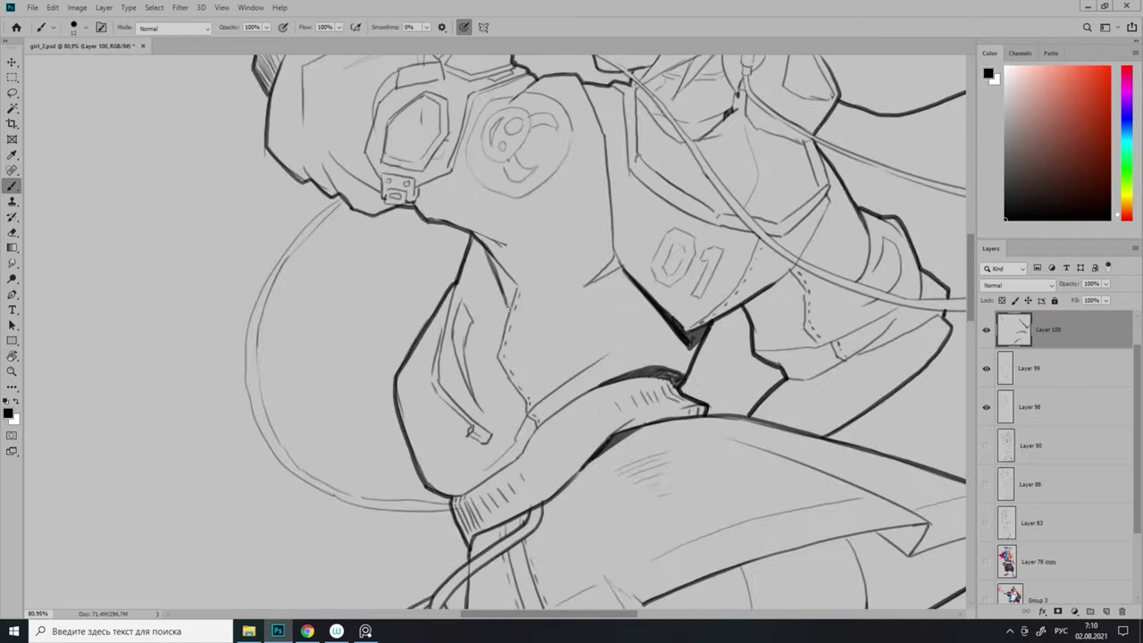
{"action": "scroll", "coordinate": [495, 272], "scroll_direction": "down", "scroll_amount": 5}
{"action": "scroll", "coordinate": [505, 179], "scroll_direction": "up", "scroll_amount": 5}
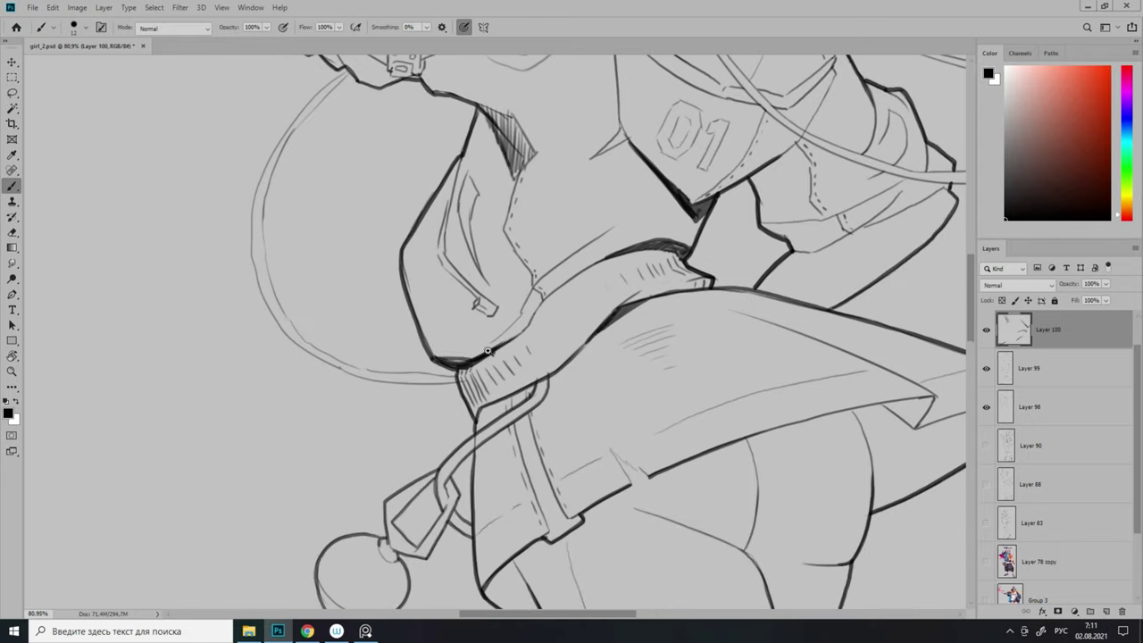
Thicken the goggles' contour beside the shoulder emblem and the lower edge of the wristband.
{"action": "scroll", "coordinate": [487, 350], "scroll_direction": "down", "scroll_amount": 1}
{"action": "scroll", "coordinate": [536, 232], "scroll_direction": "up", "scroll_amount": 2}
{"action": "scroll", "coordinate": [553, 196], "scroll_direction": "down", "scroll_amount": 5}
{"action": "scroll", "coordinate": [586, 162], "scroll_direction": "up", "scroll_amount": 6}
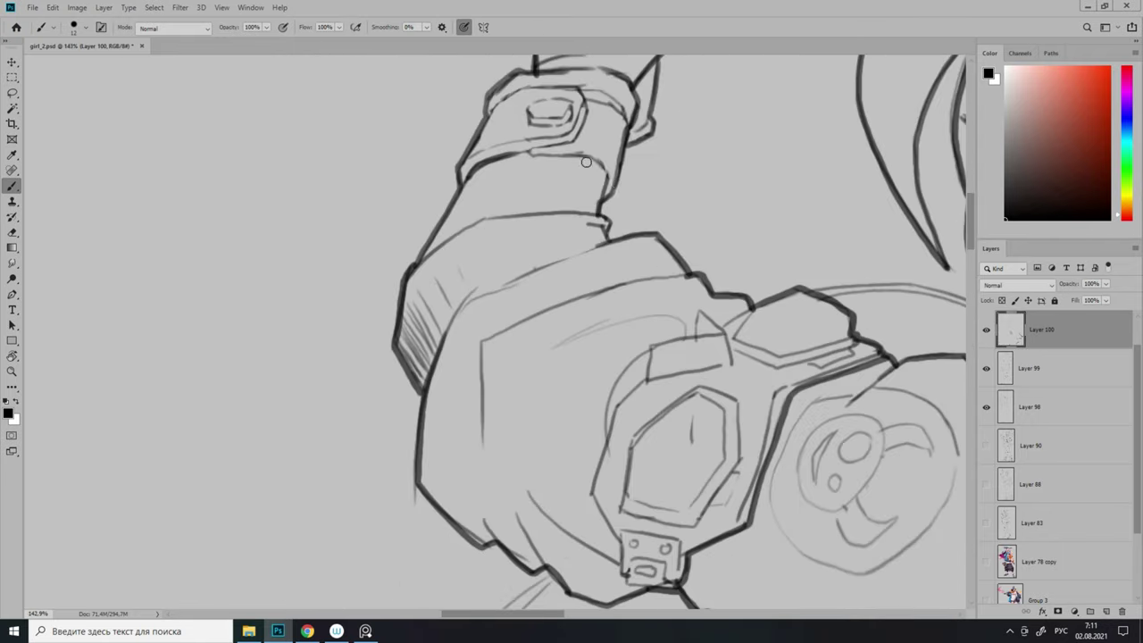
Ink a thick contour around the headphone's ear cup and its outer housing.
{"action": "scroll", "coordinate": [586, 162], "scroll_direction": "down", "scroll_amount": 4}
{"action": "scroll", "coordinate": [571, 223], "scroll_direction": "up", "scroll_amount": 2}
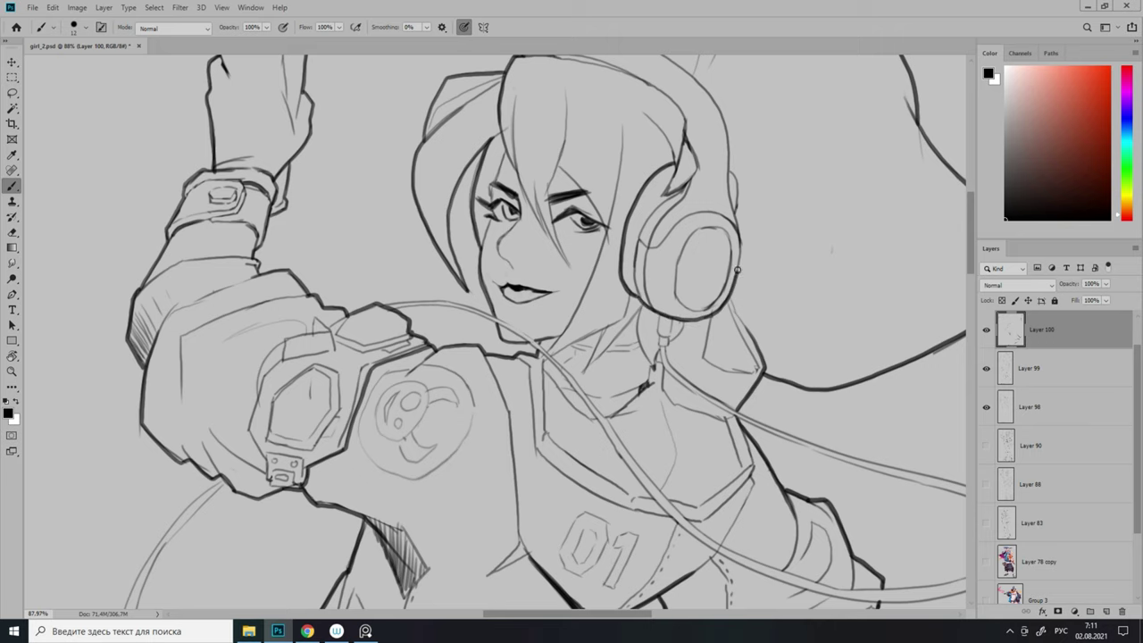
{"action": "scroll", "coordinate": [681, 269], "scroll_direction": "down", "scroll_amount": 3}
{"action": "scroll", "coordinate": [601, 265], "scroll_direction": "up", "scroll_amount": 2}
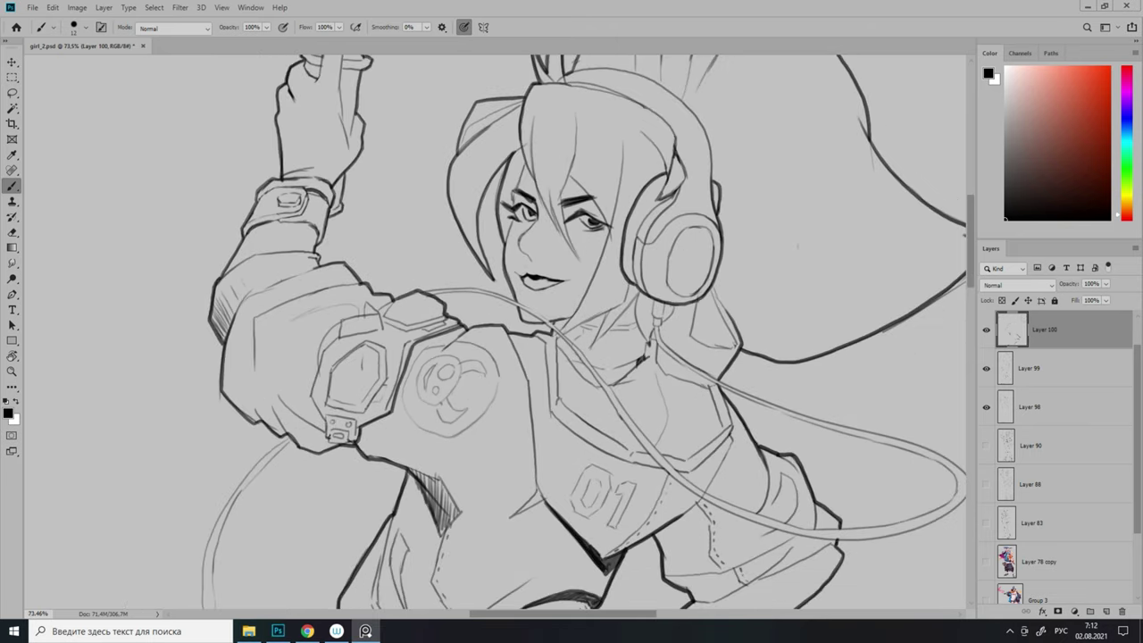
Darken the nostril and add light hatching beside the nose with a thinner brush.
{"action": "right_click", "coordinate": [594, 200]}
{"action": "key", "text": "Escape"}
{"action": "scroll", "coordinate": [565, 234], "scroll_direction": "up", "scroll_amount": 1}
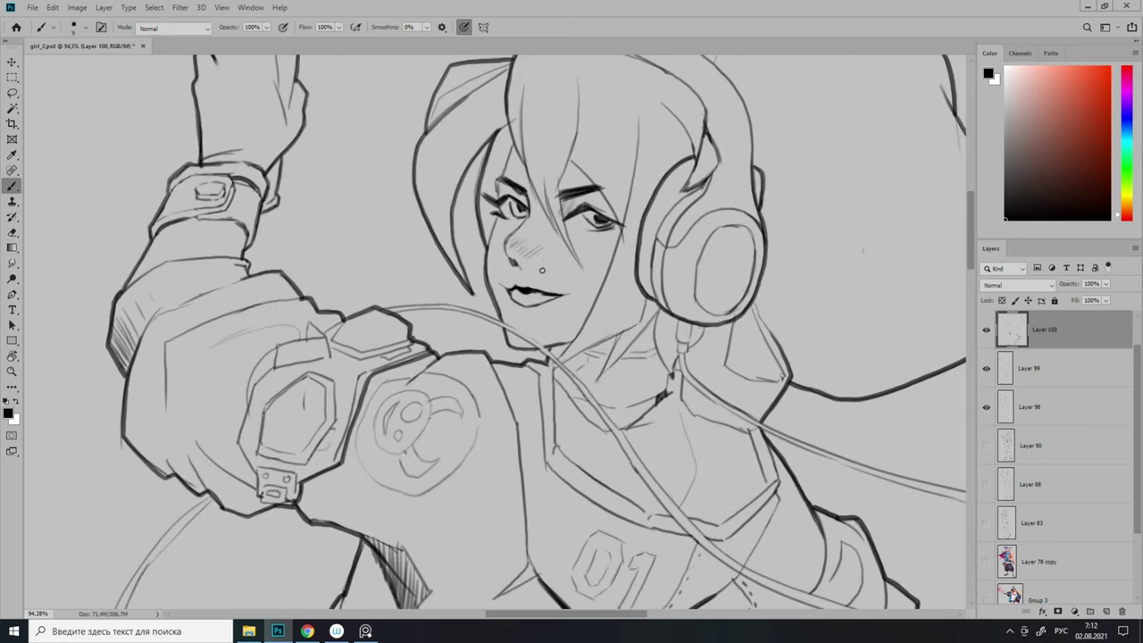
{"action": "scroll", "coordinate": [635, 373], "scroll_direction": "down", "scroll_amount": 5}
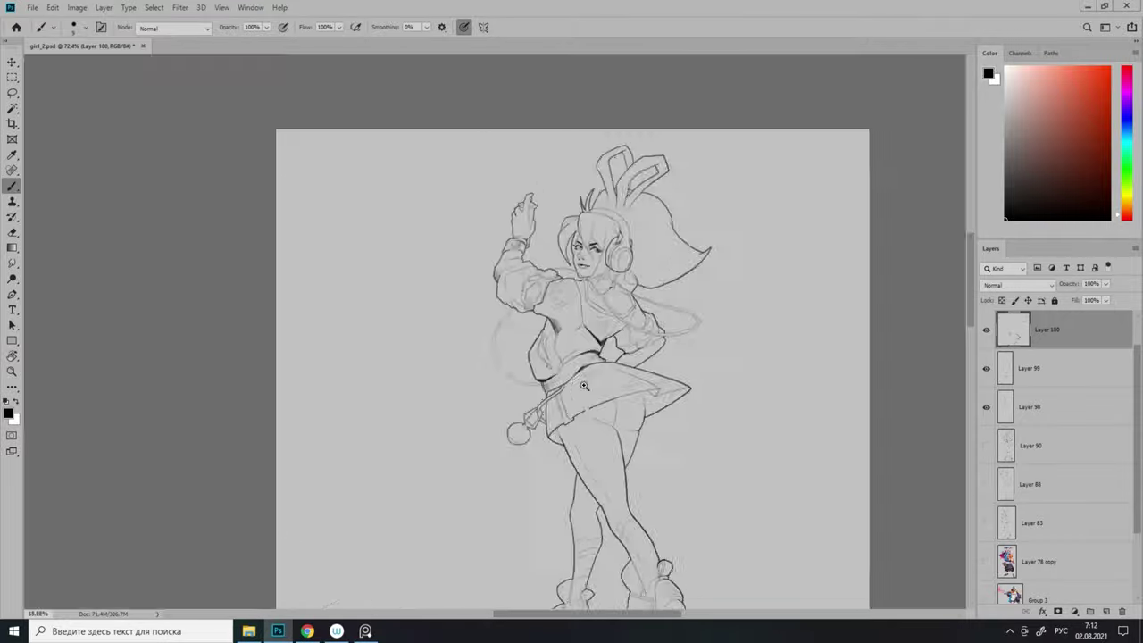
Thicken the contour beneath and beside the ankle pouch on the front shoe.
{"action": "scroll", "coordinate": [634, 373], "scroll_direction": "up", "scroll_amount": 2}
{"action": "scroll", "coordinate": [635, 373], "scroll_direction": "down", "scroll_amount": 3}
{"action": "scroll", "coordinate": [573, 449], "scroll_direction": "up", "scroll_amount": 5}
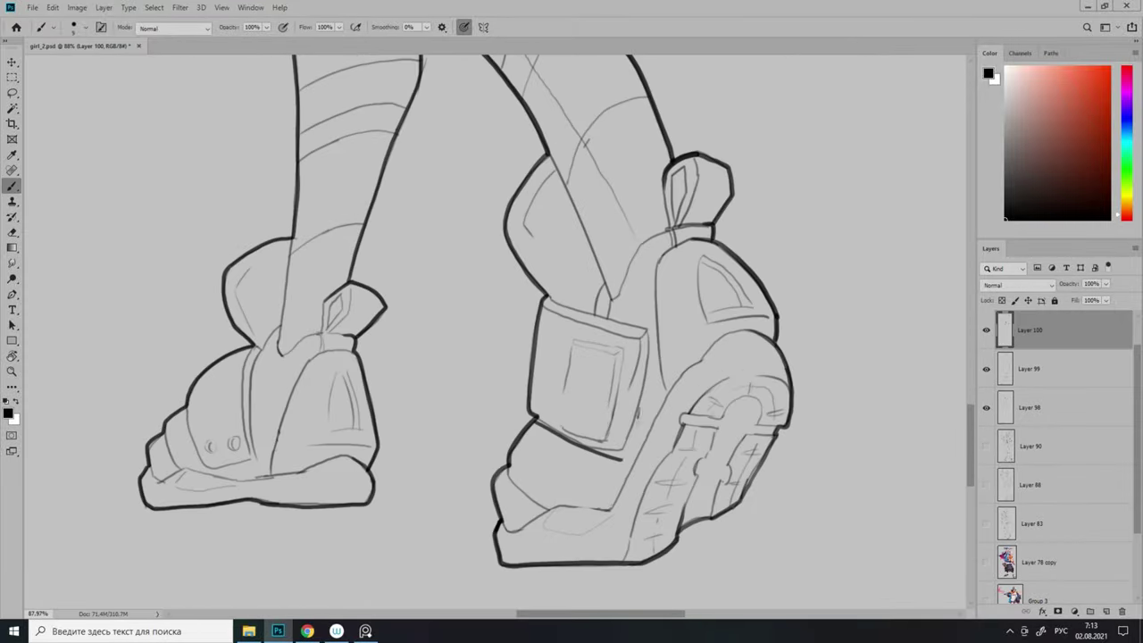
{"action": "scroll", "coordinate": [593, 448], "scroll_direction": "down", "scroll_amount": 5}
{"action": "scroll", "coordinate": [566, 458], "scroll_direction": "up", "scroll_amount": 5}
{"action": "scroll", "coordinate": [566, 446], "scroll_direction": "down", "scroll_amount": 5}
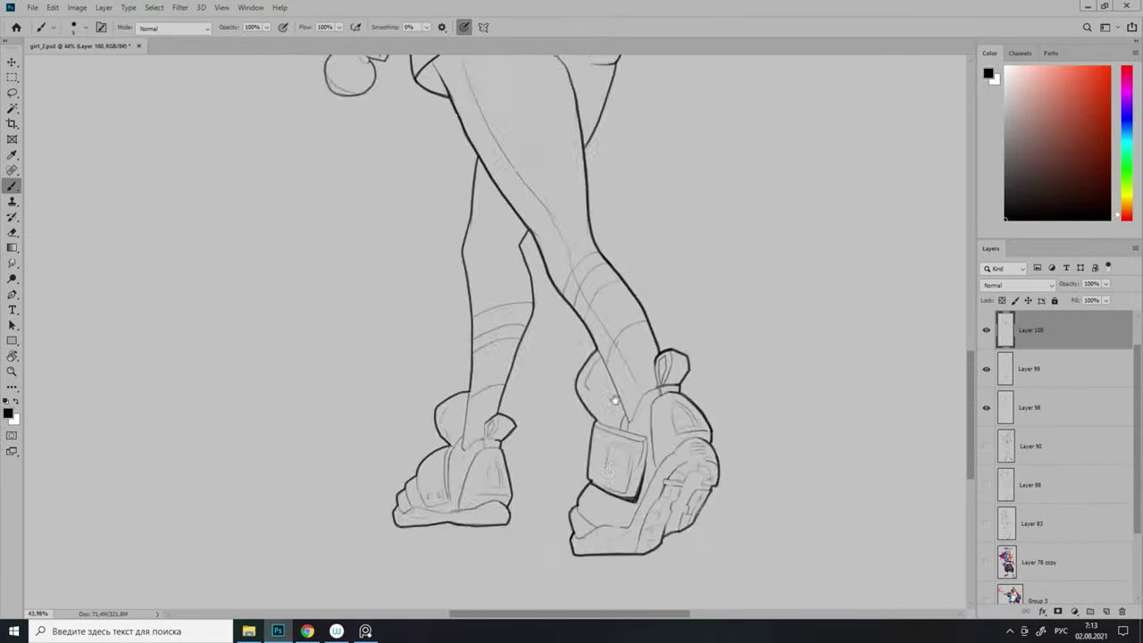
Add hatching to the raised sleeve's elbow and short rib lines to the sweater's waistband.
{"action": "scroll", "coordinate": [504, 302], "scroll_direction": "up", "scroll_amount": 4}
{"action": "scroll", "coordinate": [504, 301], "scroll_direction": "down", "scroll_amount": 4}
{"action": "scroll", "coordinate": [582, 284], "scroll_direction": "up", "scroll_amount": 3}
{"action": "scroll", "coordinate": [582, 284], "scroll_direction": "down", "scroll_amount": 4}
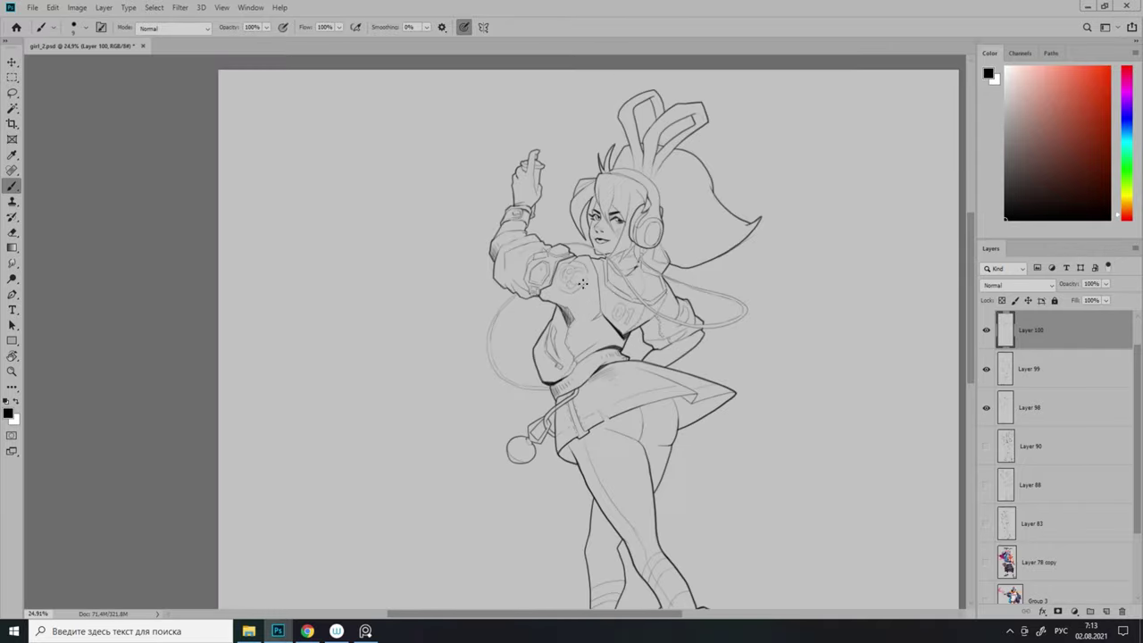
{"action": "scroll", "coordinate": [704, 239], "scroll_direction": "up", "scroll_amount": 5}
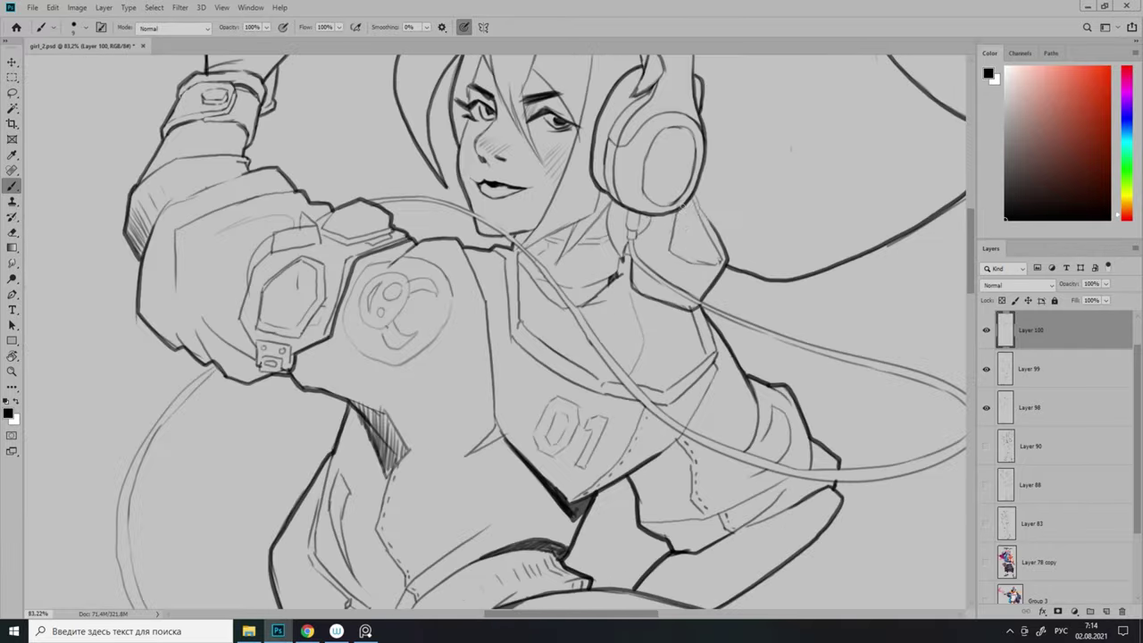
Hatch the shaded fold behind the neck below the headphone and thicken the sweater's centre seam.
{"action": "scroll", "coordinate": [496, 332], "scroll_direction": "down", "scroll_amount": 5}
{"action": "scroll", "coordinate": [496, 332], "scroll_direction": "up", "scroll_amount": 4}
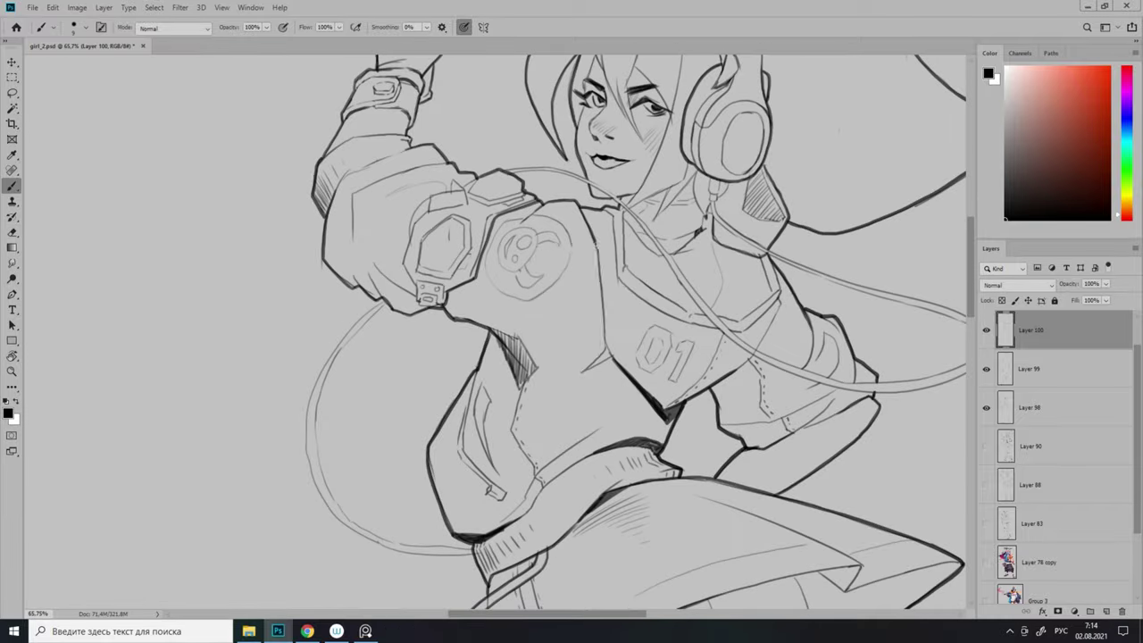
{"action": "scroll", "coordinate": [600, 304], "scroll_direction": "down", "scroll_amount": 3}
{"action": "scroll", "coordinate": [600, 304], "scroll_direction": "up", "scroll_amount": 3}
{"action": "scroll", "coordinate": [572, 358], "scroll_direction": "down", "scroll_amount": 2}
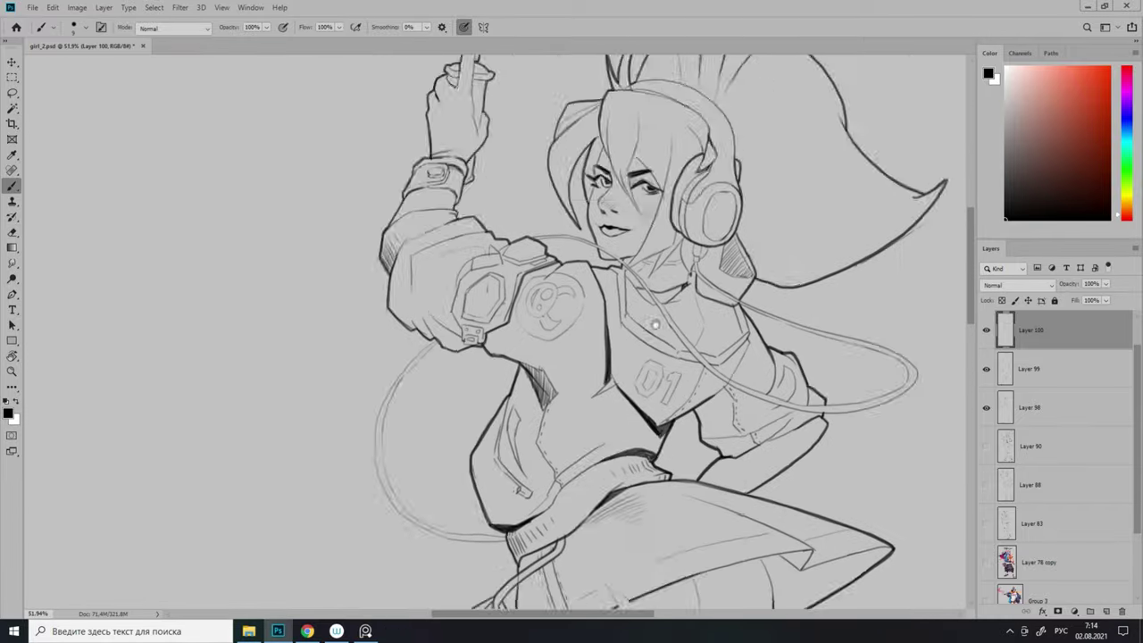
Hatch the skirt's shaded underside beneath the flared back hem and at the front hem beside the thigh.
{"action": "scroll", "coordinate": [551, 393], "scroll_direction": "up", "scroll_amount": 1}
{"action": "scroll", "coordinate": [550, 393], "scroll_direction": "up", "scroll_amount": 2}
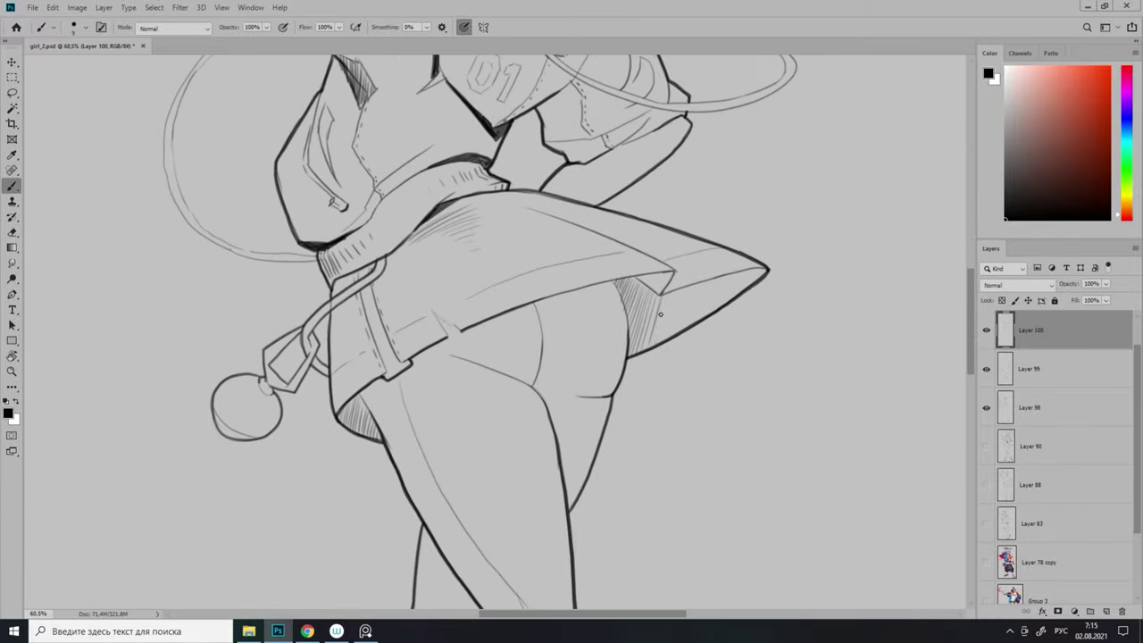
{"action": "scroll", "coordinate": [757, 273], "scroll_direction": "down", "scroll_amount": 3}
{"action": "scroll", "coordinate": [533, 462], "scroll_direction": "up", "scroll_amount": 3}
{"action": "scroll", "coordinate": [533, 462], "scroll_direction": "down", "scroll_amount": 1}
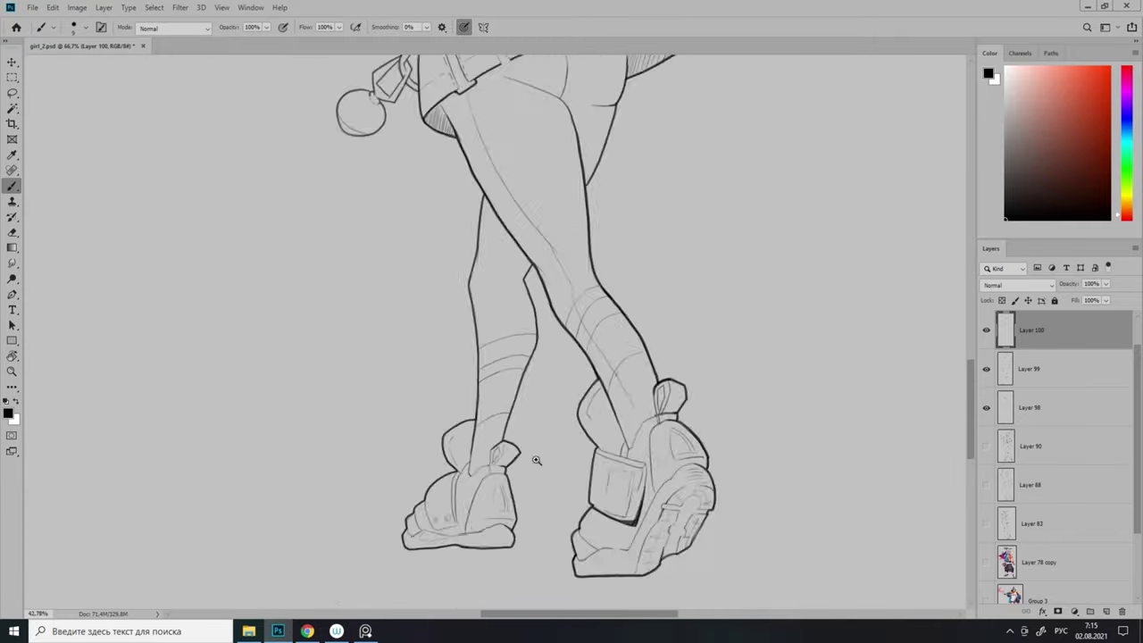
{"action": "scroll", "coordinate": [455, 439], "scroll_direction": "up", "scroll_amount": 3}
{"action": "scroll", "coordinate": [455, 439], "scroll_direction": "down", "scroll_amount": 3}
{"action": "scroll", "coordinate": [541, 305], "scroll_direction": "up", "scroll_amount": 3}
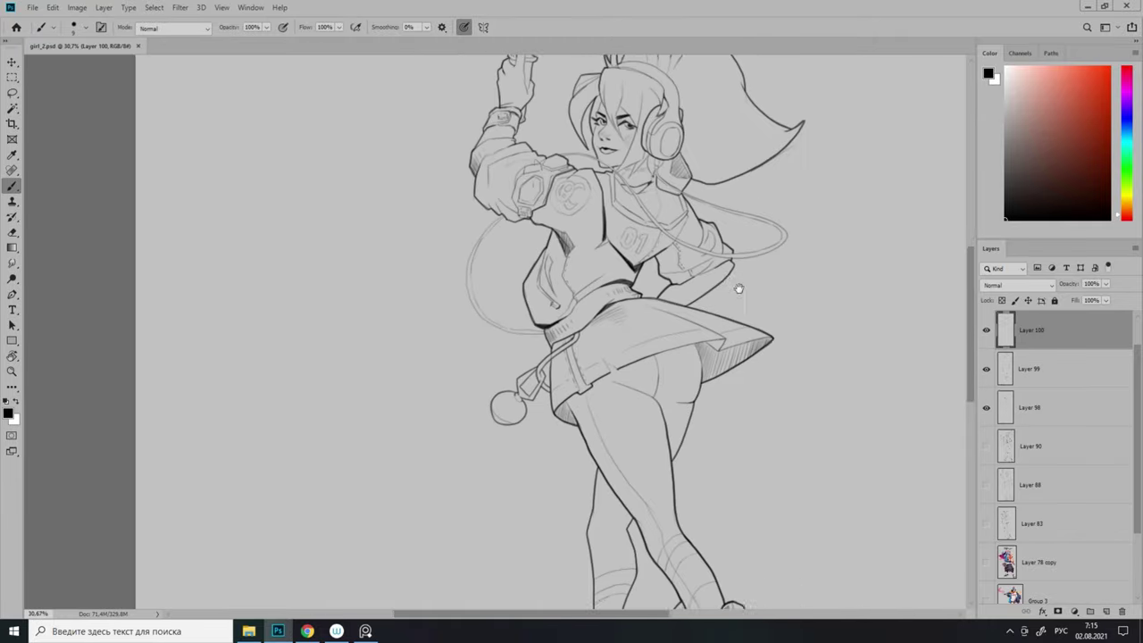
Hatch the sweater beside the arm strap's buckle and add strand lines to the side hair and ponytail.
{"action": "left_click_drag", "start_coordinate": [536, 339], "coordinate": [420, 445]}
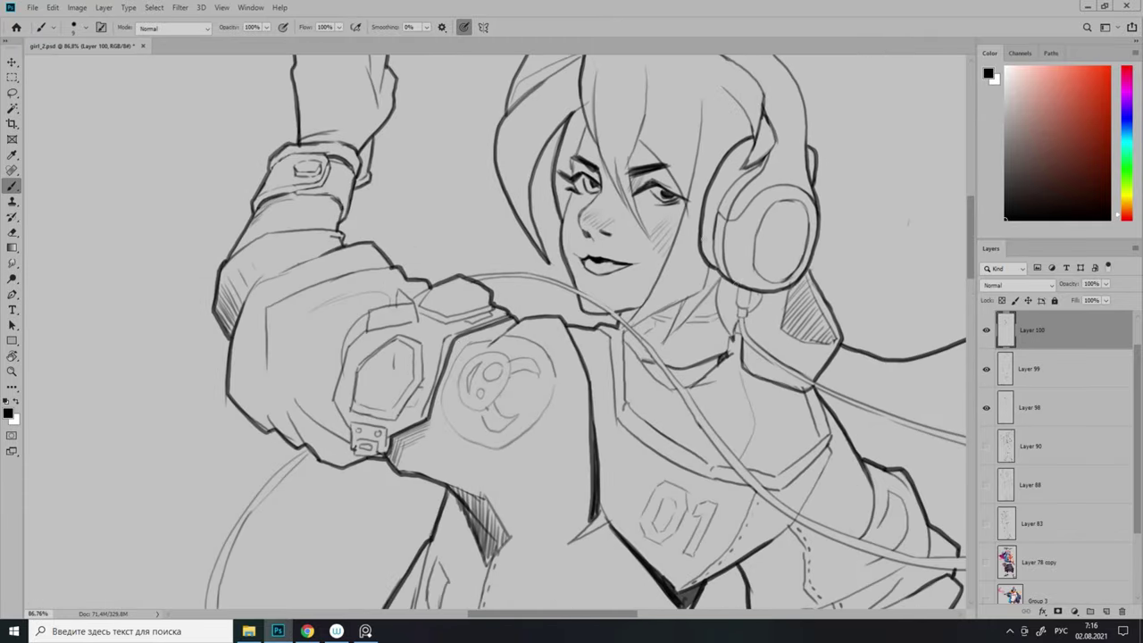
{"action": "scroll", "coordinate": [668, 280], "scroll_direction": "down", "scroll_amount": 1}
{"action": "mouse_move", "coordinate": [548, 205]}
{"action": "left_mouse_down"}
{"action": "mouse_move", "coordinate": [476, 255]}
{"action": "mouse_move", "coordinate": [337, 262]}
{"action": "left_mouse_up"}
{"action": "left_click_drag", "start_coordinate": [545, 150], "coordinate": [648, 210]}
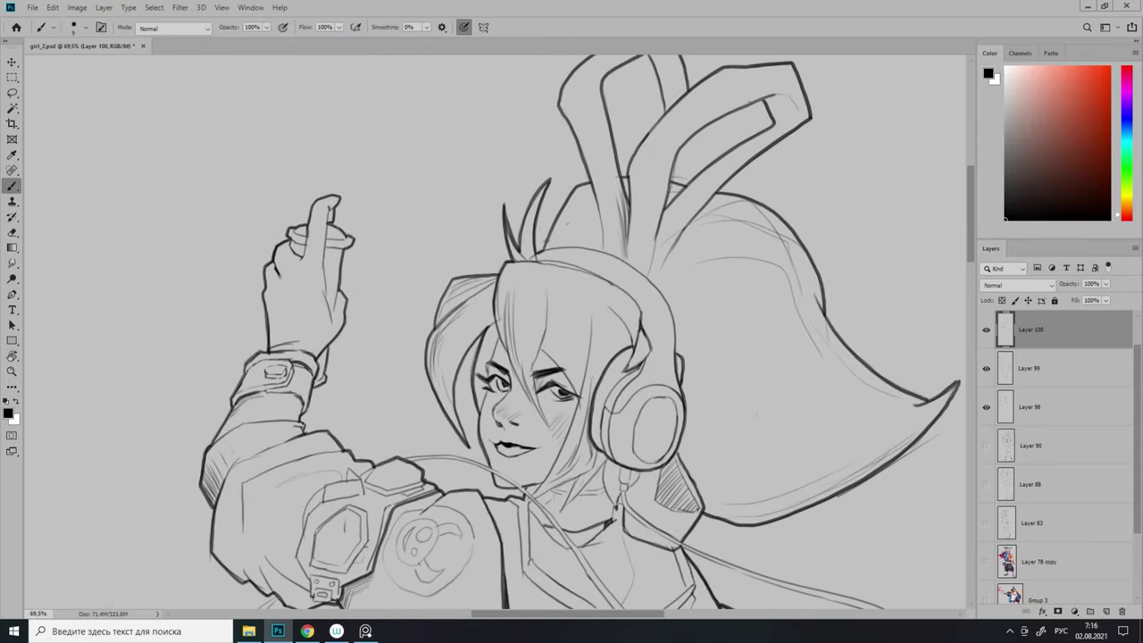
{"action": "scroll", "coordinate": [614, 321], "scroll_direction": "up", "scroll_amount": 2}
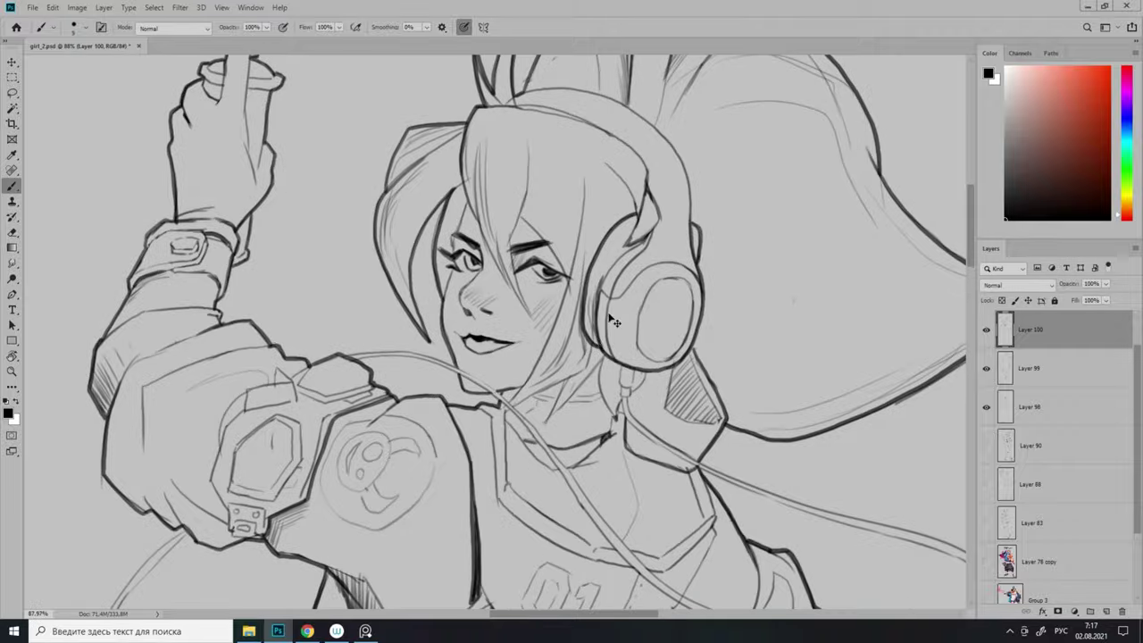
{"action": "scroll", "coordinate": [633, 357], "scroll_direction": "down", "scroll_amount": 3}
{"action": "left_click_drag", "start_coordinate": [633, 398], "coordinate": [633, 296]}
{"action": "scroll", "coordinate": [633, 296], "scroll_direction": "up", "scroll_amount": 3}
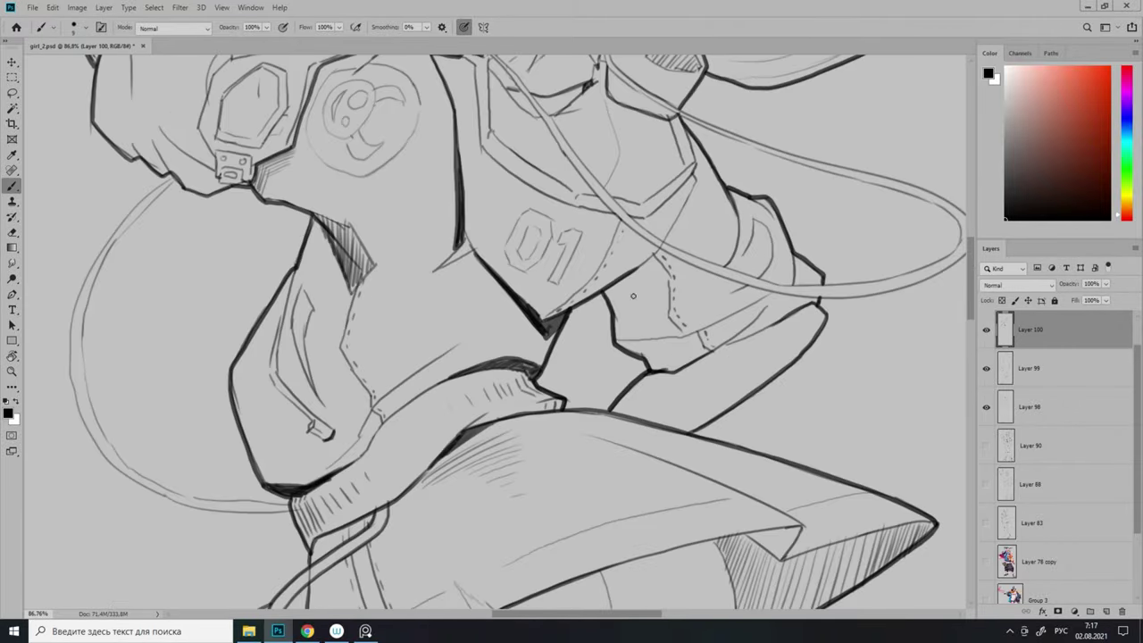
{"action": "scroll", "coordinate": [633, 279], "scroll_direction": "up", "scroll_amount": 1}
{"action": "key", "text": "e"}
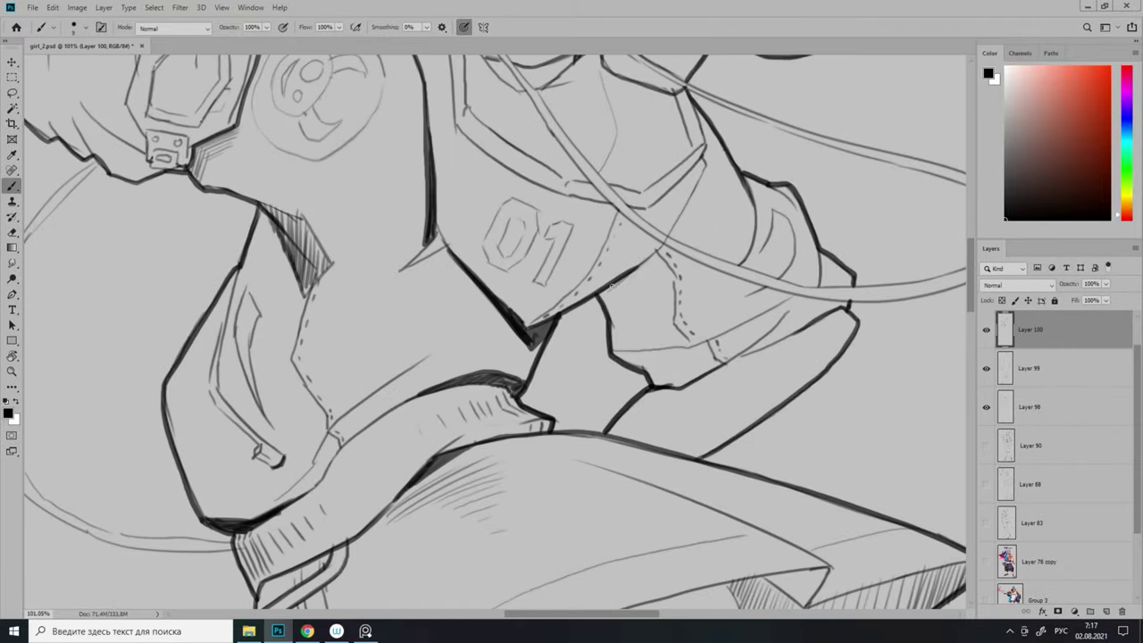
Adjust the line art around the hips with the Liquify filter at brush size 334.
{"action": "scroll", "coordinate": [715, 239], "scroll_direction": "down", "scroll_amount": 2}
{"action": "scroll", "coordinate": [717, 353], "scroll_direction": "down", "scroll_amount": 4}
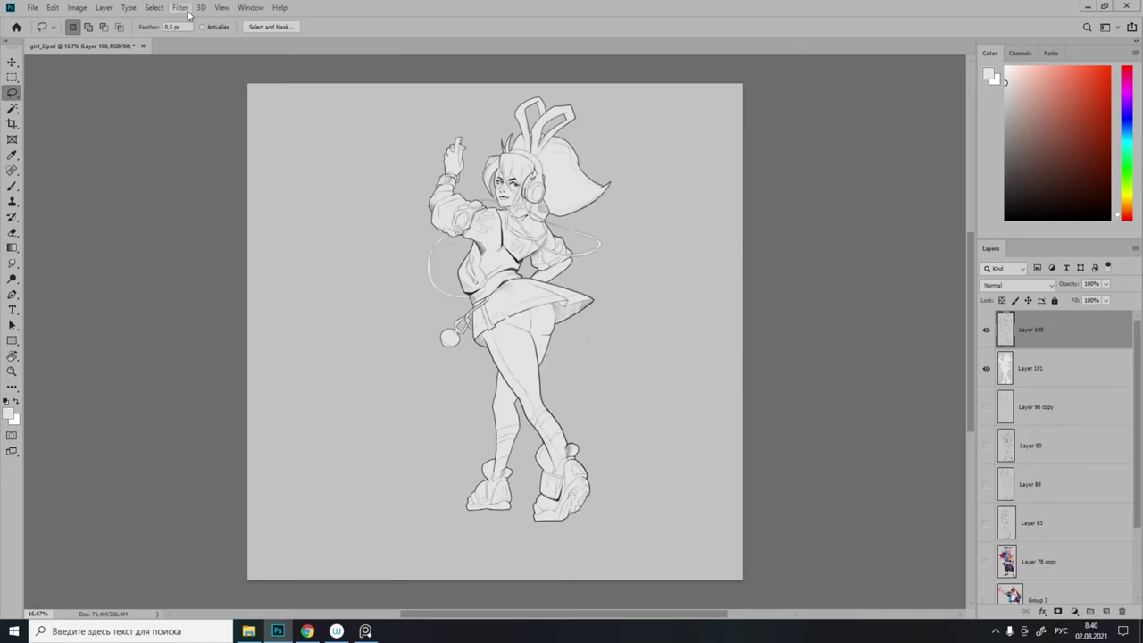
{"action": "key", "text": "shift+ctrl+x"}
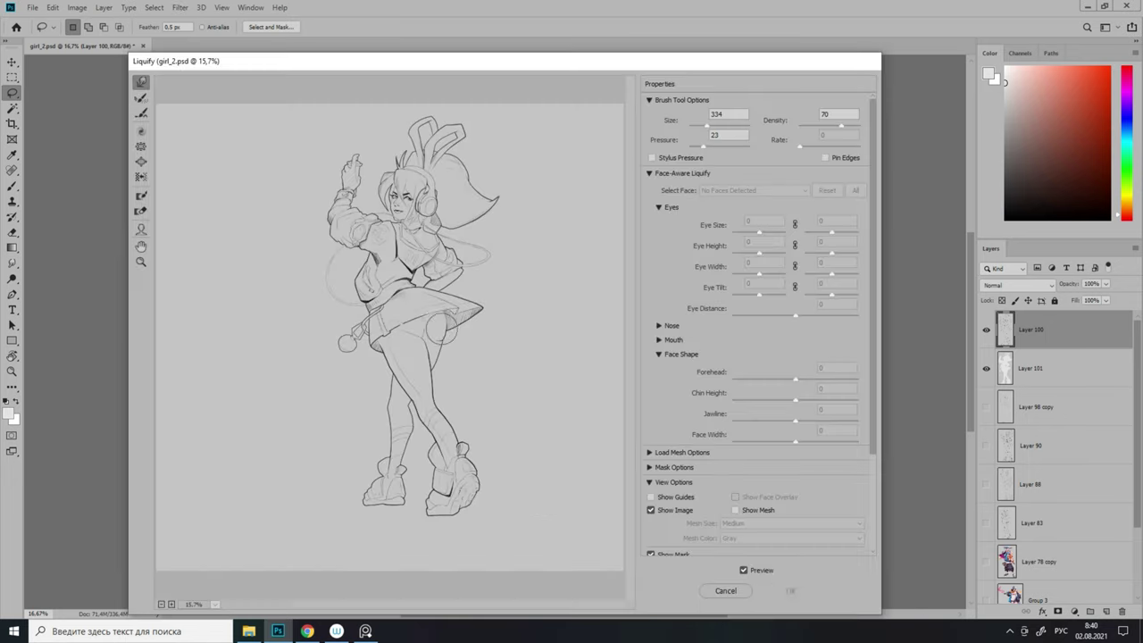
{"action": "key", "text": "Return"}
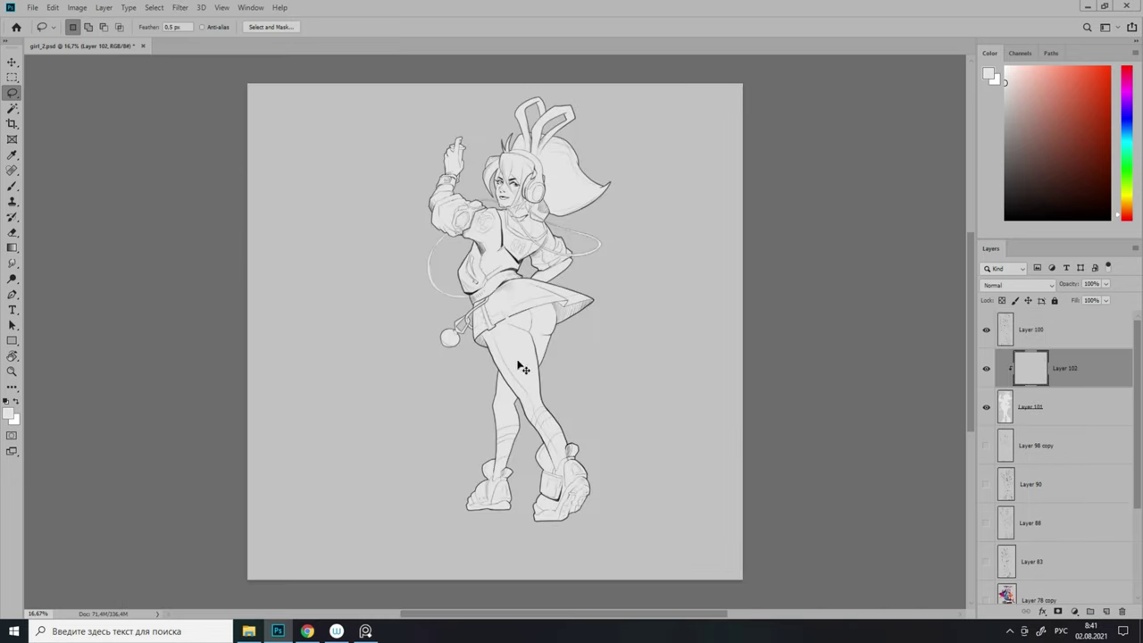
Select both legs with the Lasso and fill the tights with dark brown on the layer clipped to the silhouette.
{"action": "scroll", "coordinate": [514, 482], "scroll_direction": "up", "scroll_amount": 5}
{"action": "mouse_move", "coordinate": [674, 489]}
{"action": "left_mouse_down"}
{"action": "mouse_move", "coordinate": [709, 9]}
{"action": "mouse_move", "coordinate": [572, 181]}
{"action": "left_mouse_up"}
{"action": "mouse_move", "coordinate": [455, 235]}
{"action": "left_mouse_down"}
{"action": "mouse_move", "coordinate": [395, 266]}
{"action": "mouse_move", "coordinate": [387, 523]}
{"action": "left_mouse_up"}
{"action": "scroll", "coordinate": [388, 524], "scroll_direction": "down", "scroll_amount": 3}
{"action": "key", "text": "b"}
{"action": "right_click", "coordinate": [594, 158]}
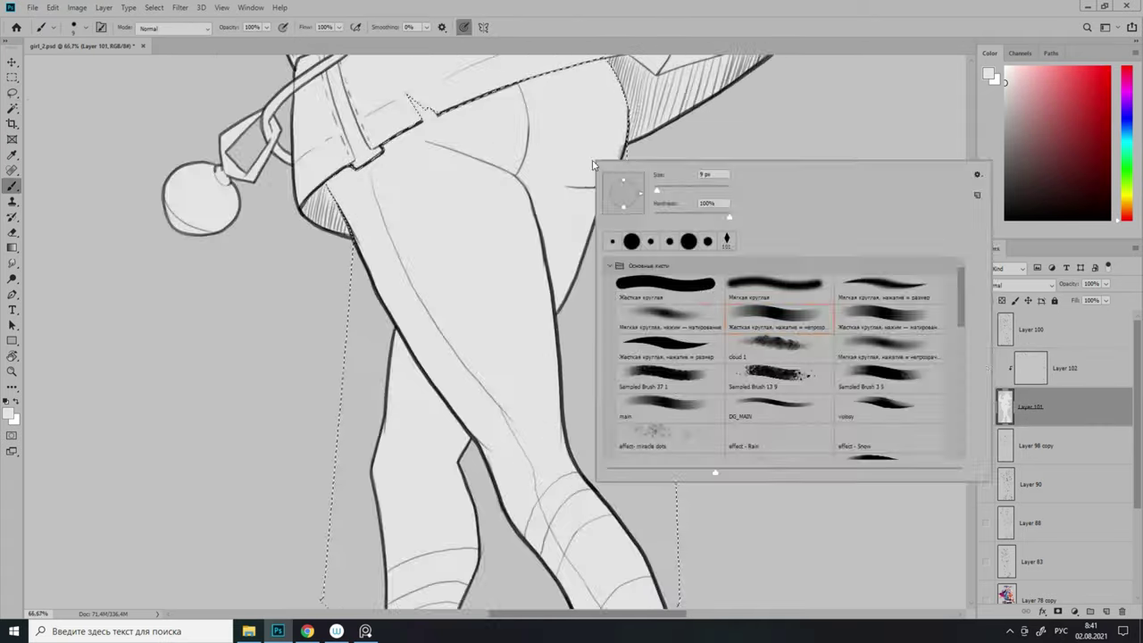
{"action": "key", "text": "Escape"}
{"action": "key", "text": "alt+BackSpace"}
Create a clipped layer beneath the tights, select the whole skirt with the Lasso, and fill it with crimson pink.
{"action": "scroll", "coordinate": [591, 260], "scroll_direction": "down", "scroll_amount": 3}
{"action": "scroll", "coordinate": [655, 256], "scroll_direction": "up", "scroll_amount": 3}
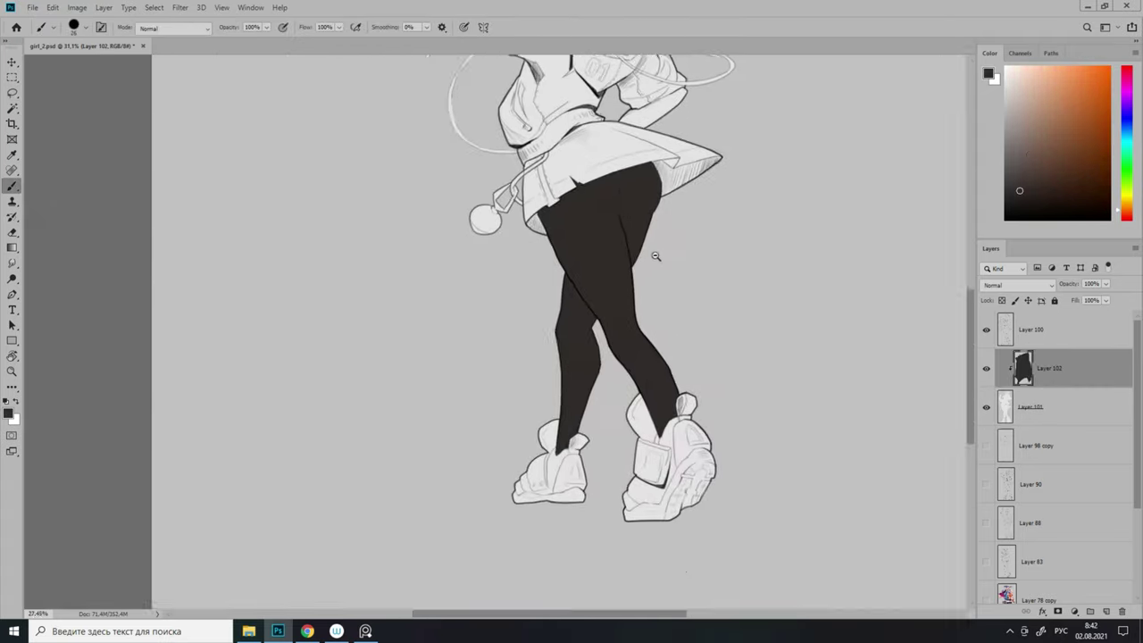
{"action": "key", "text": "ctrl+shift+alt+n"}
{"action": "key", "text": "l"}
{"action": "scroll", "coordinate": [561, 357], "scroll_direction": "up", "scroll_amount": 2}
{"action": "left_click_drag", "start_coordinate": [487, 342], "coordinate": [527, 361]}
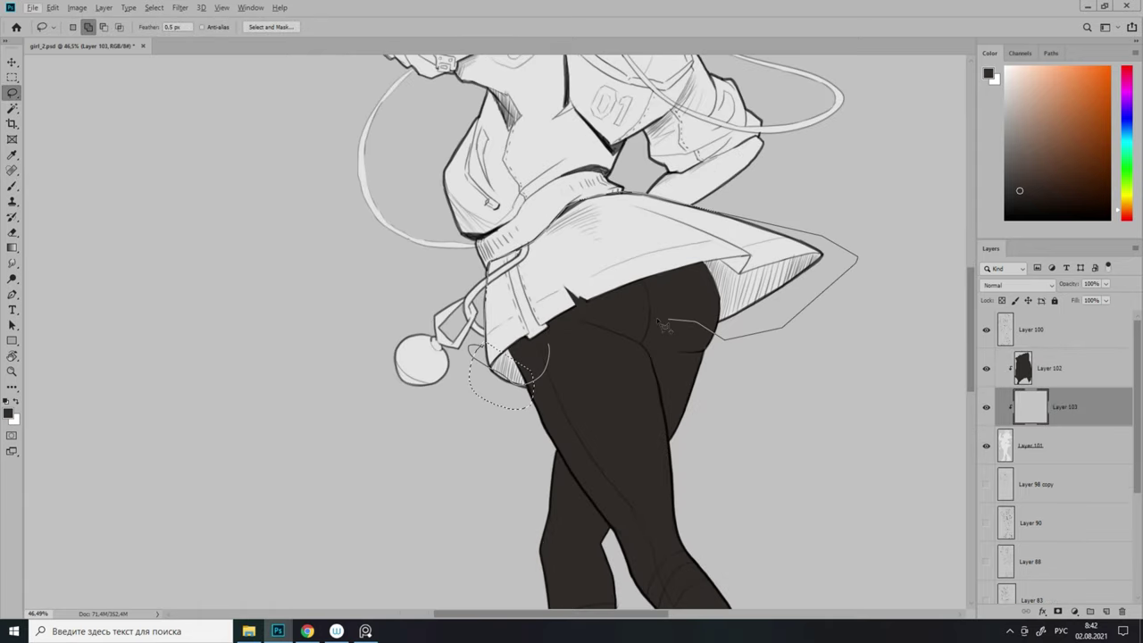
{"action": "left_click_drag", "start_coordinate": [663, 326], "coordinate": [581, 262]}
{"action": "scroll", "coordinate": [581, 263], "scroll_direction": "up", "scroll_amount": 2}
{"action": "scroll", "coordinate": [581, 263], "scroll_direction": "down", "scroll_amount": 3}
{"action": "key", "text": "alt+BackSpace"}
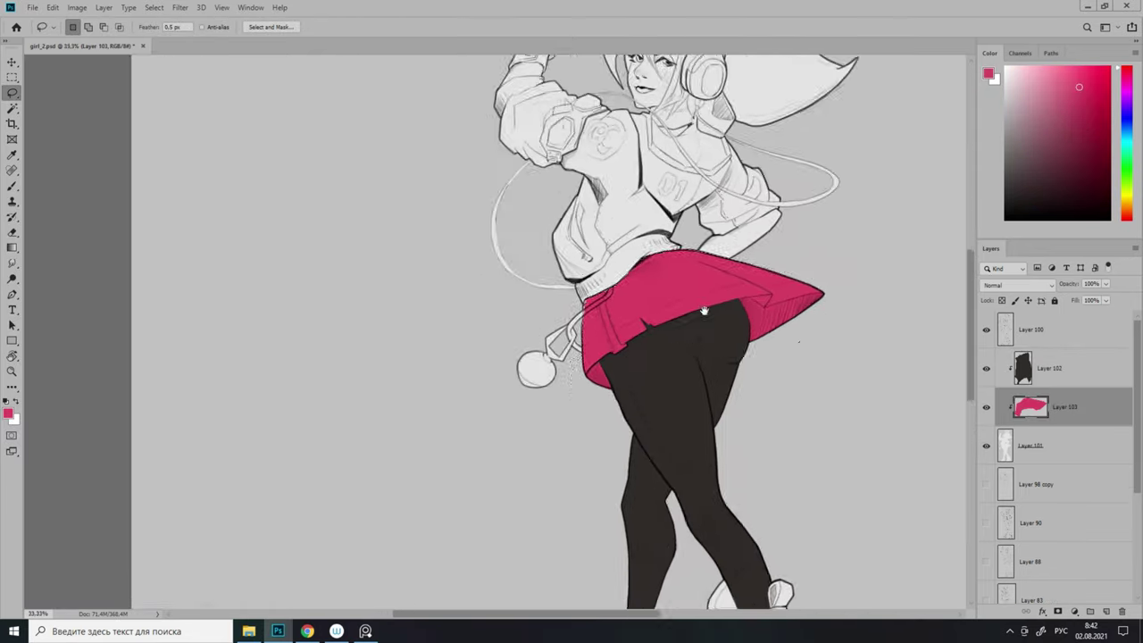
Refill the skirt with a darker, muted maroon.
{"action": "scroll", "coordinate": [704, 310], "scroll_direction": "down", "scroll_amount": 1}
{"action": "left_click", "coordinate": [1058, 156]}
{"action": "key", "text": "alt+BackSpace"}
{"action": "scroll", "coordinate": [704, 310], "scroll_direction": "down", "scroll_amount": 2}
{"action": "left_click", "coordinate": [1010, 631]}
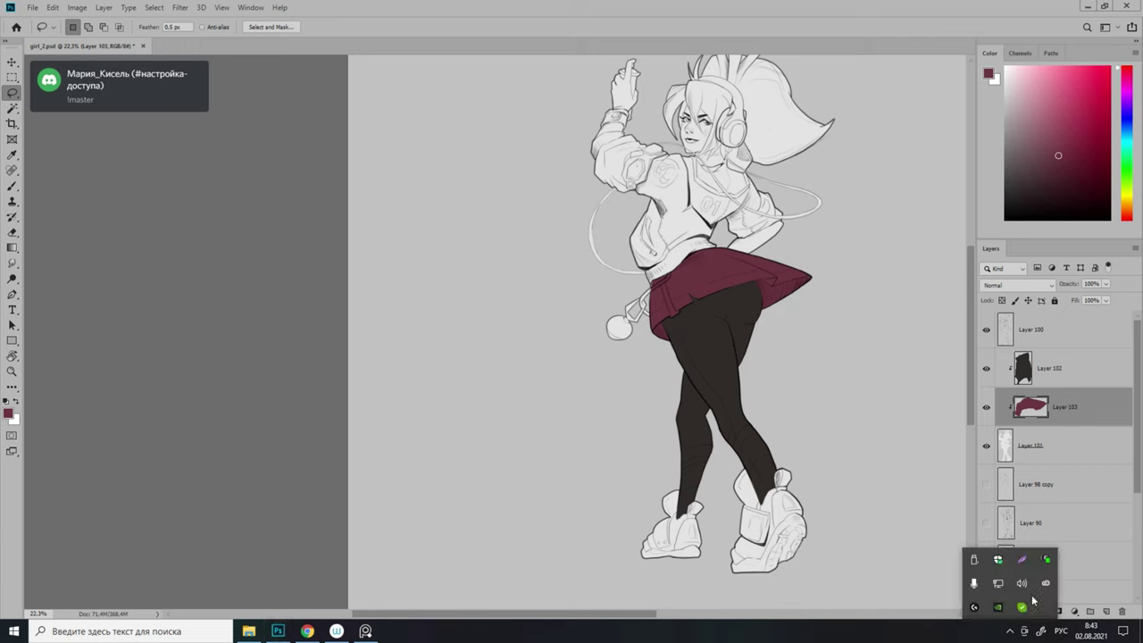
{"action": "left_click", "coordinate": [1010, 631]}
On a new clipped layer below the skirt colour, lasso the bare hand and forearms, leaving out the held can.
{"action": "key", "text": "ctrl+alt+g"}
{"action": "key", "text": "alt+bracketright"}
{"action": "key", "text": "ctrl+shift+alt+n"}
{"action": "scroll", "coordinate": [661, 304], "scroll_direction": "up", "scroll_amount": 4}
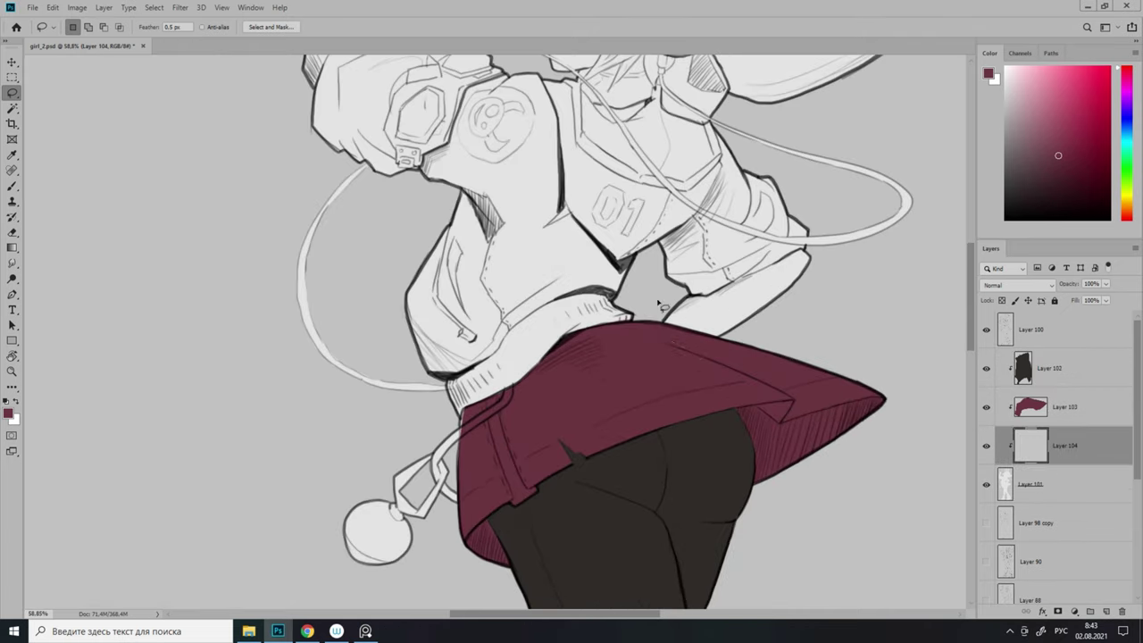
{"action": "scroll", "coordinate": [746, 284], "scroll_direction": "down", "scroll_amount": 3}
{"action": "scroll", "coordinate": [408, 291], "scroll_direction": "up", "scroll_amount": 4}
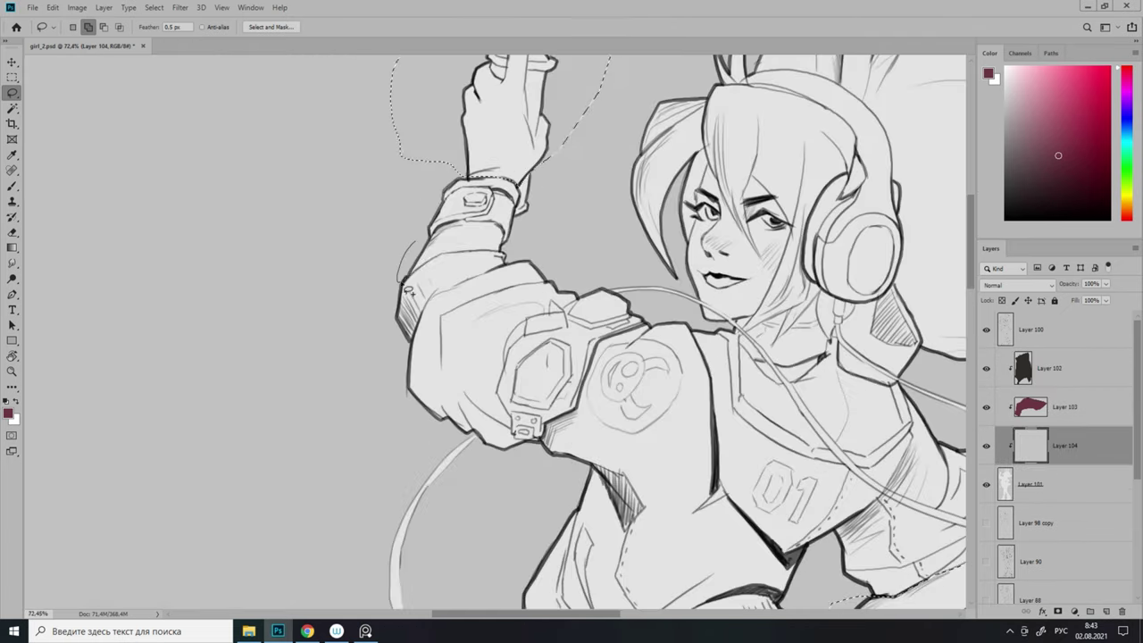
{"action": "scroll", "coordinate": [413, 230], "scroll_direction": "up", "scroll_amount": 3}
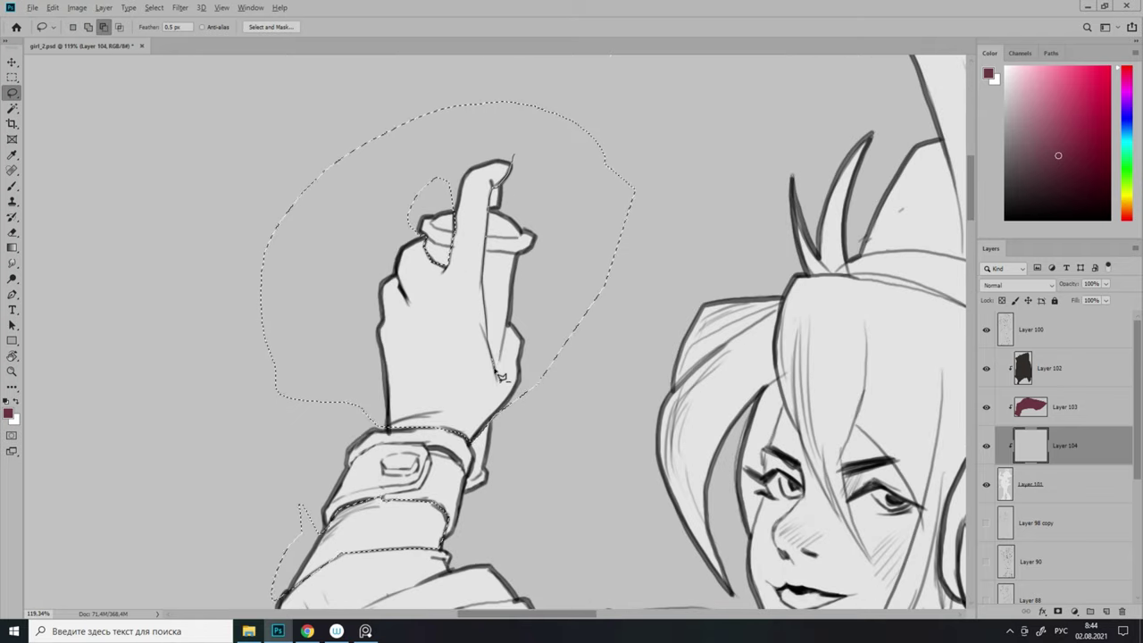
{"action": "scroll", "coordinate": [572, 192], "scroll_direction": "down", "scroll_amount": 2}
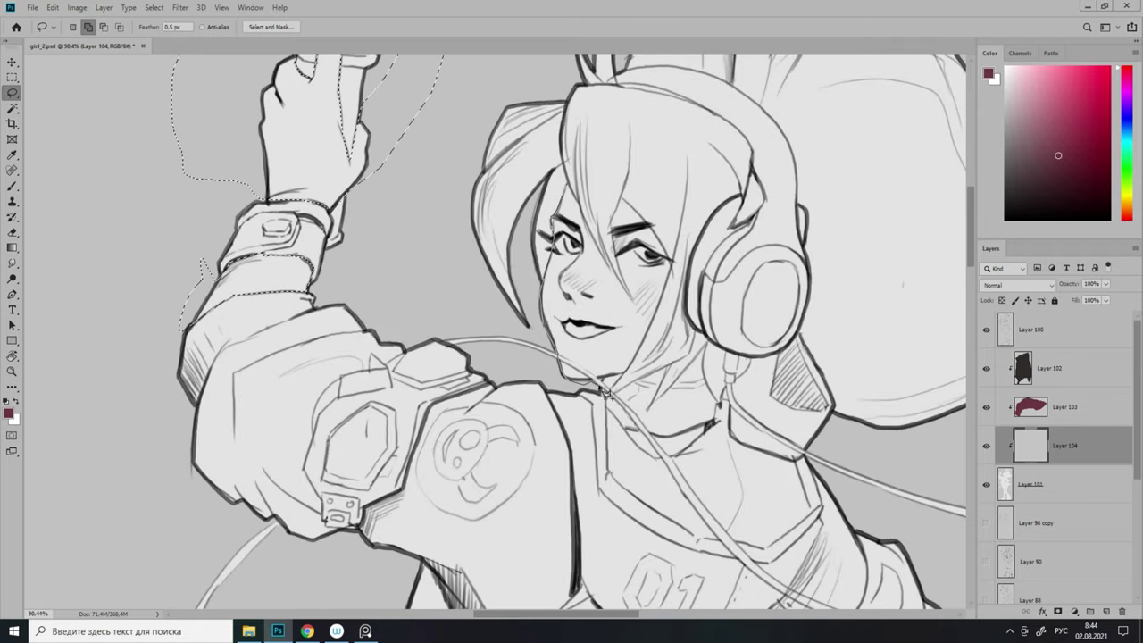
Add the face and neck to the selection, fill all skin areas with light peach, and deselect.
{"action": "scroll", "coordinate": [615, 354], "scroll_direction": "up", "scroll_amount": 2}
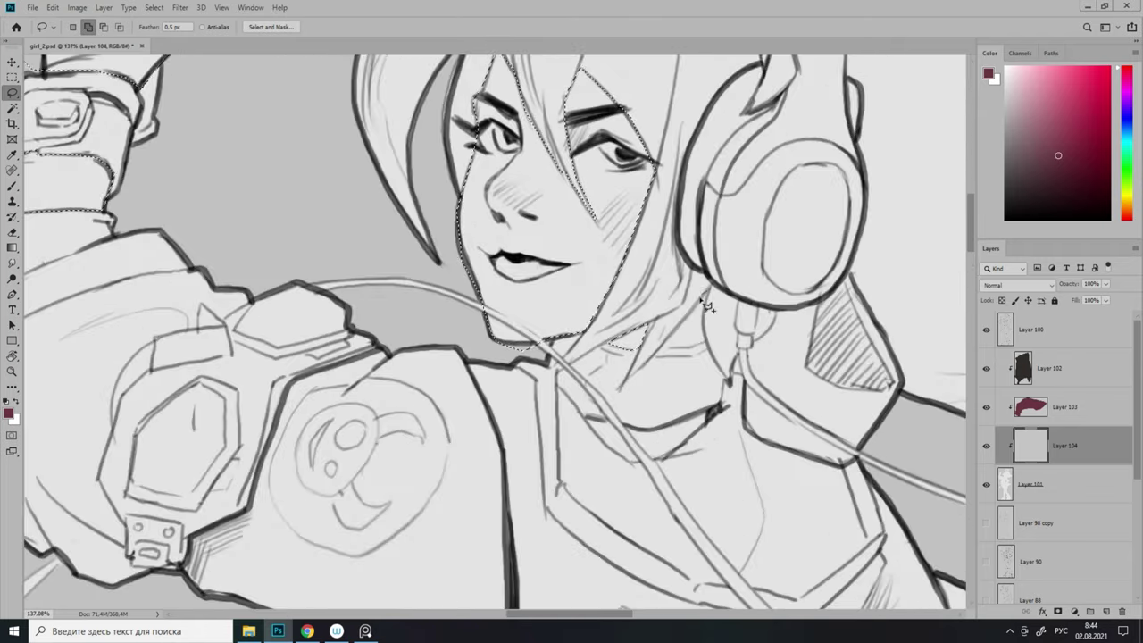
{"action": "scroll", "coordinate": [564, 344], "scroll_direction": "down", "scroll_amount": 2}
{"action": "scroll", "coordinate": [693, 344], "scroll_direction": "down", "scroll_amount": 5}
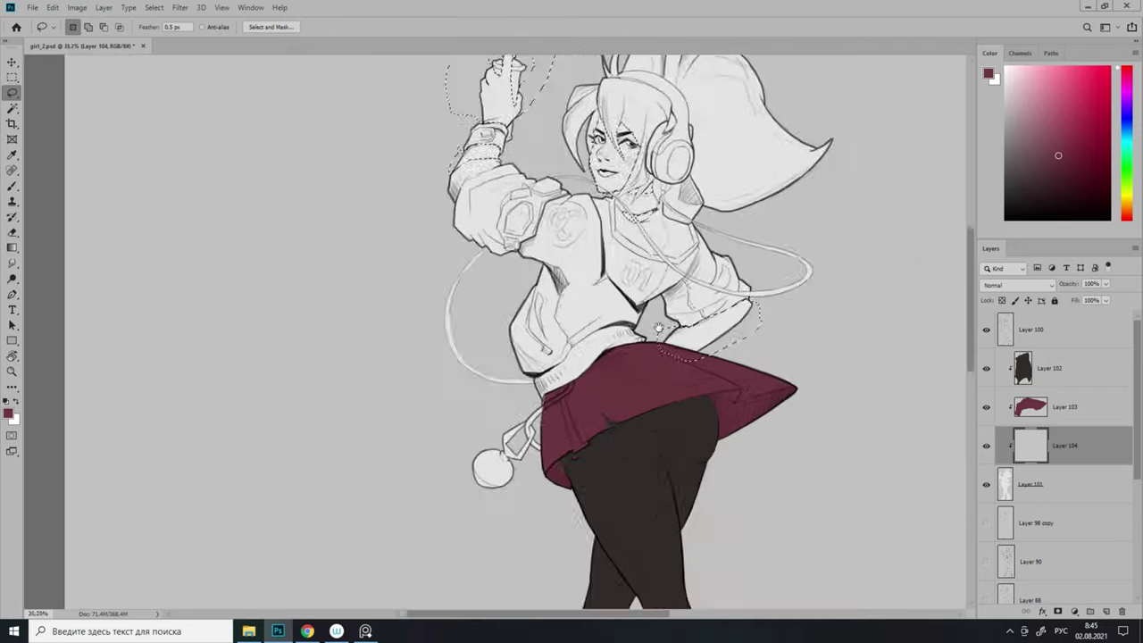
{"action": "key", "text": "alt+BackSpace"}
{"action": "scroll", "coordinate": [704, 260], "scroll_direction": "down", "scroll_amount": 1}
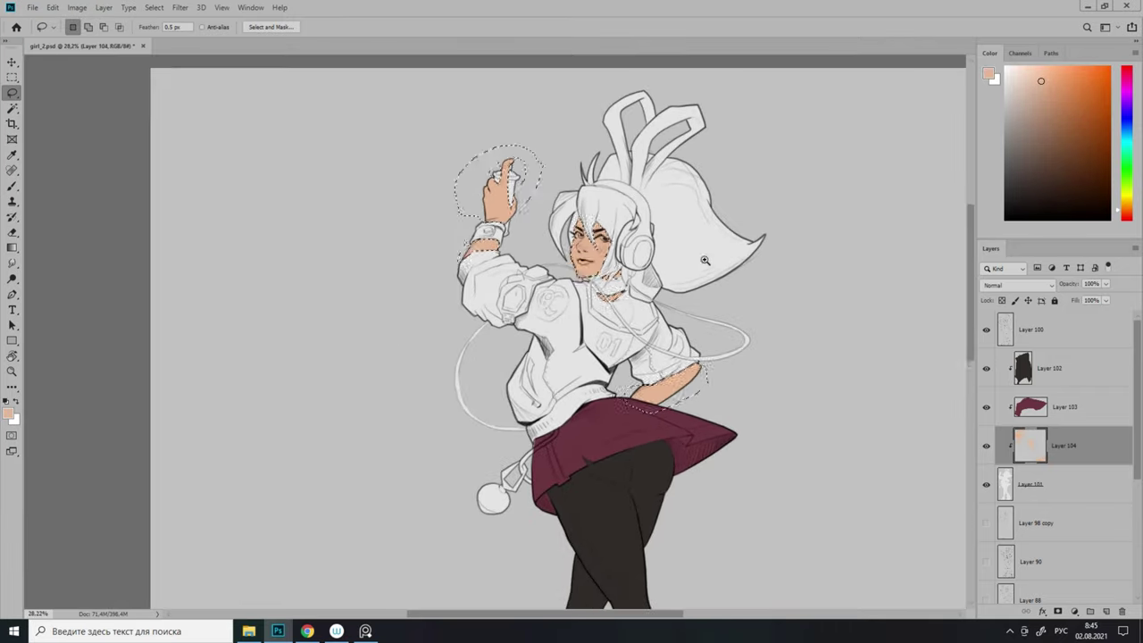
{"action": "key", "text": "ctrl+d"}
Create a new clipped layer for the sweater and show the two coloured reference characters.
{"action": "key", "text": "ctrl+shift+n"}
{"action": "scroll", "coordinate": [853, 431], "scroll_direction": "up", "scroll_amount": 2}
{"action": "scroll", "coordinate": [625, 357], "scroll_direction": "down", "scroll_amount": 2}
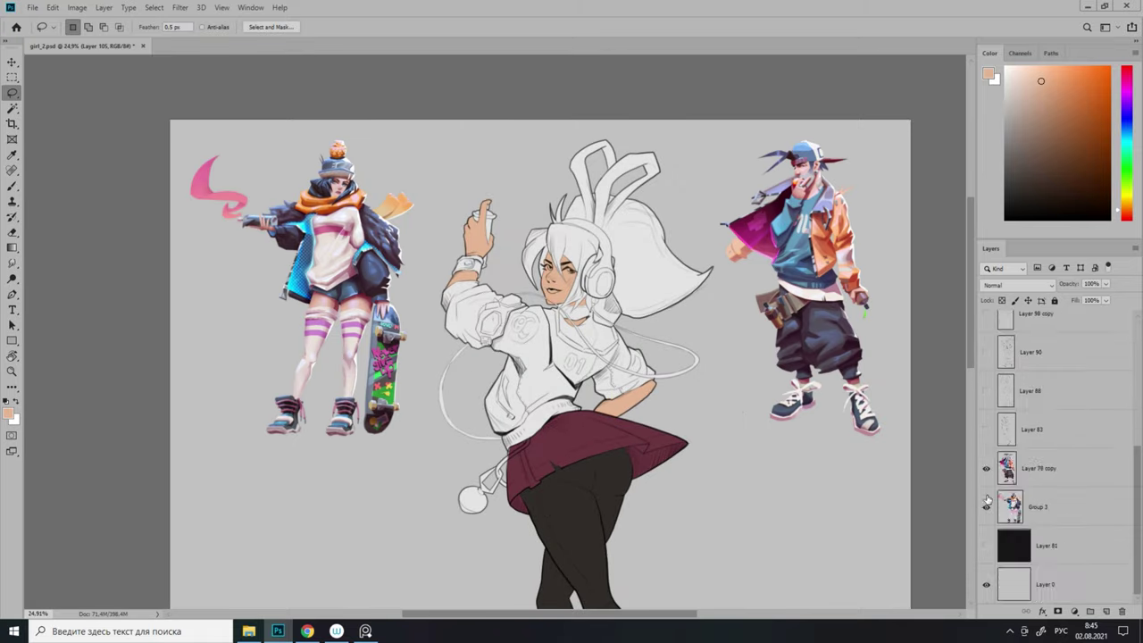
{"action": "scroll", "coordinate": [596, 406], "scroll_direction": "up", "scroll_amount": 1}
Lasso the sweater, move its layer above the skin colour, and fill it with pink sampled from the reference girl artwork.
{"action": "scroll", "coordinate": [535, 462], "scroll_direction": "up", "scroll_amount": 3}
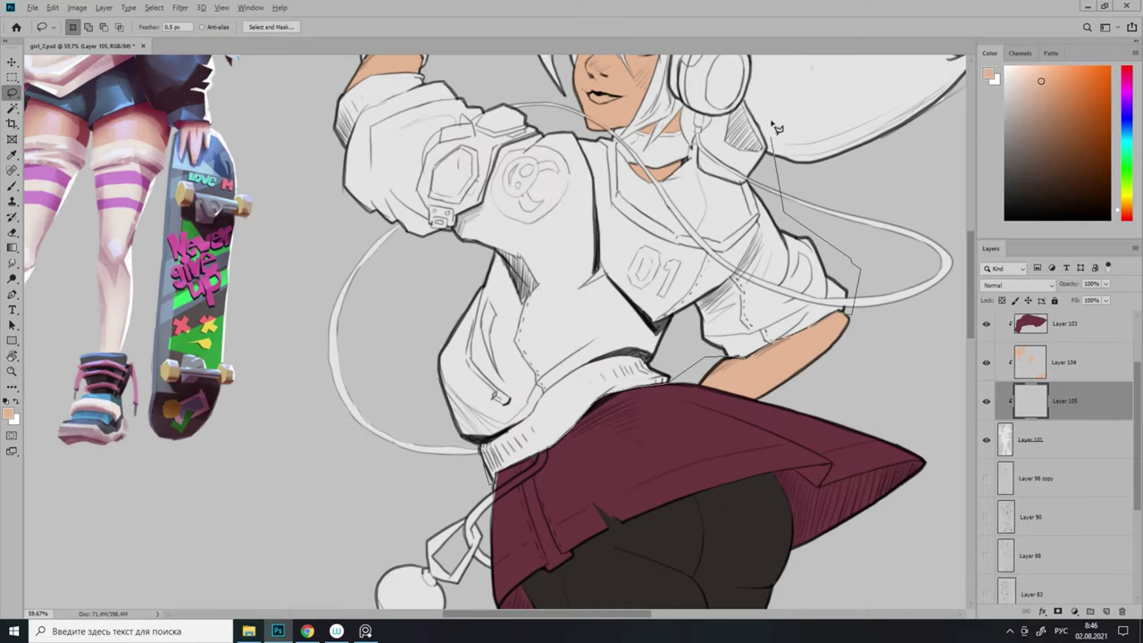
{"action": "scroll", "coordinate": [704, 179], "scroll_direction": "up", "scroll_amount": 2}
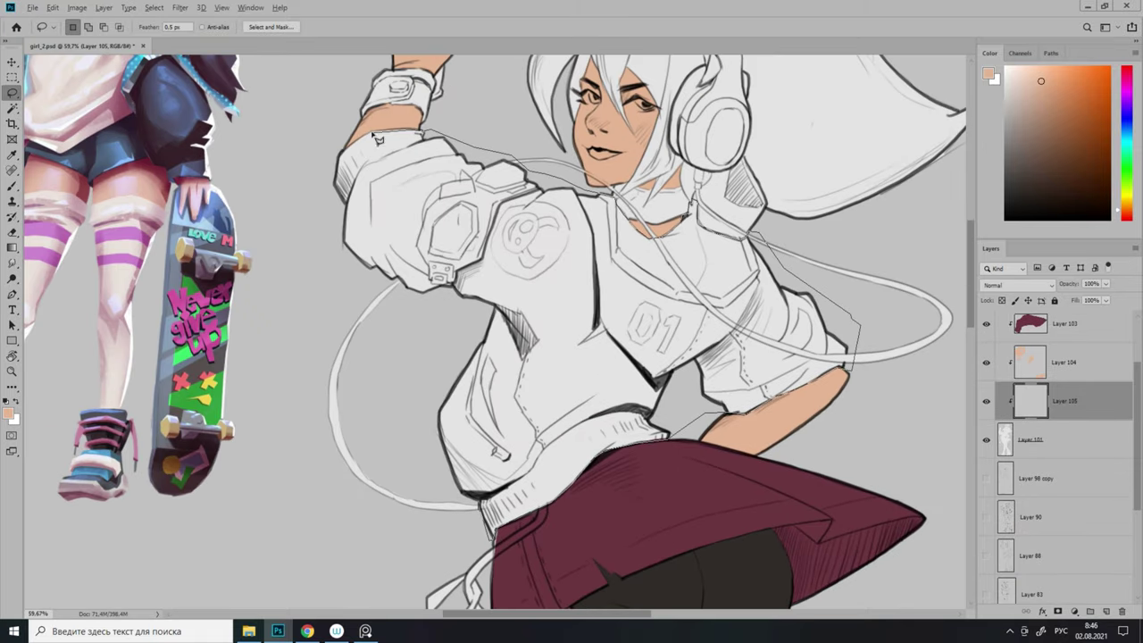
{"action": "left_click_drag", "start_coordinate": [376, 138], "coordinate": [326, 285]}
{"action": "scroll", "coordinate": [374, 294], "scroll_direction": "down", "scroll_amount": 3}
{"action": "key", "text": "ctrl+bracketright"}
{"action": "left_click", "coordinate": [152, 102], "text": "alt"}
{"action": "key", "text": "alt+BackSpace"}
{"action": "scroll", "coordinate": [675, 280], "scroll_direction": "up", "scroll_amount": 2}
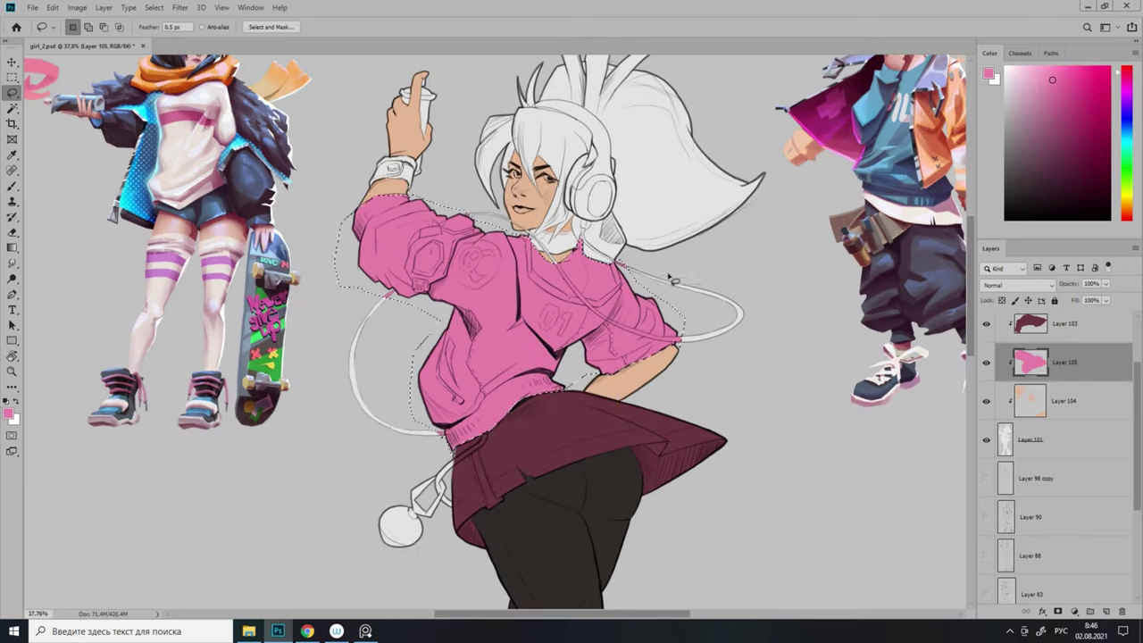
{"action": "key", "text": "ctrl+d"}
Fill the panel inside the sweater's neckline with dark grey on a new clipped layer, and add another clipped layer above it.
{"action": "key", "text": "ctrl+shift+alt+n"}
{"action": "scroll", "coordinate": [565, 240], "scroll_direction": "up", "scroll_amount": 5}
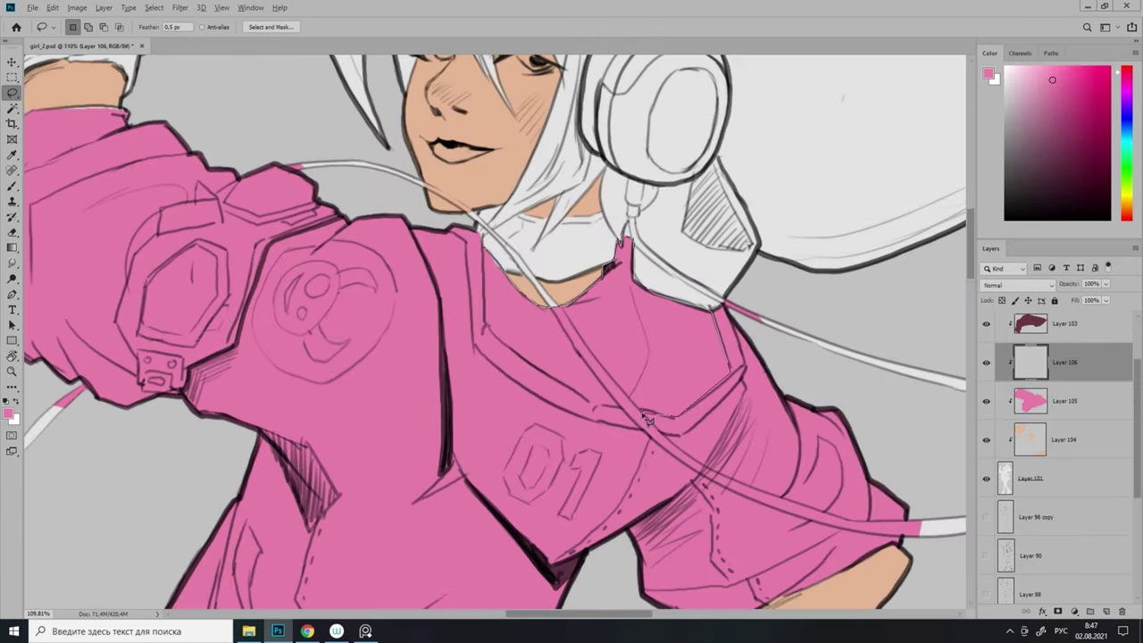
{"action": "scroll", "coordinate": [488, 268], "scroll_direction": "down", "scroll_amount": 3}
{"action": "key", "text": "alt+BackSpace"}
{"action": "scroll", "coordinate": [488, 268], "scroll_direction": "down", "scroll_amount": 1}
{"action": "key", "text": "ctrl+shift+alt+n"}
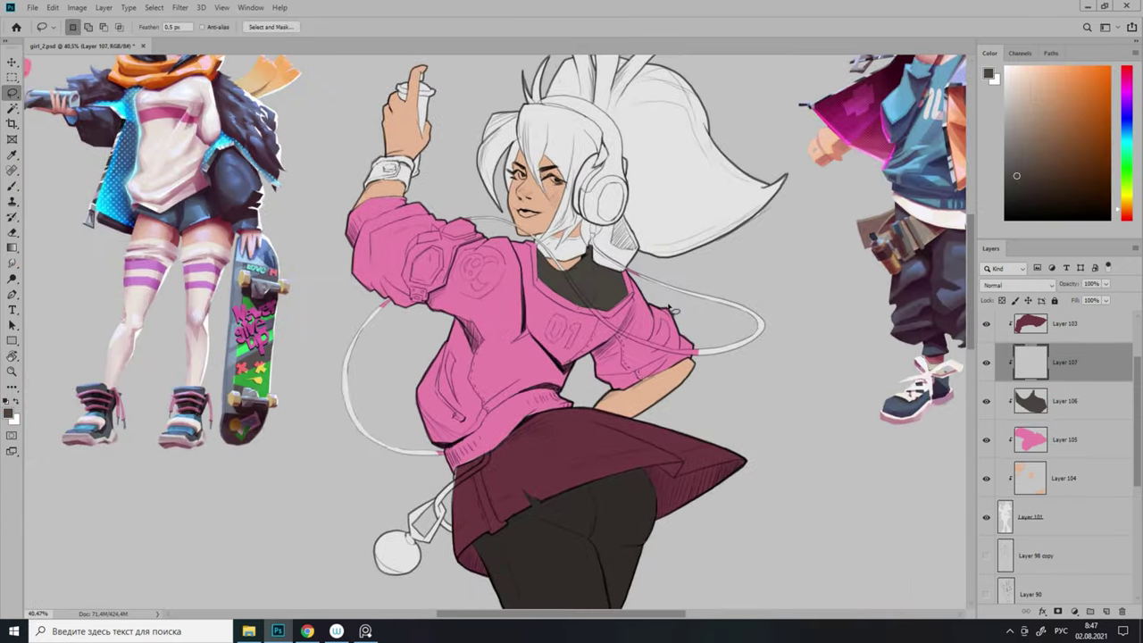
Lasso the trim band around the sweater's neckline, fill it with medium grey on the new clipped layer, and deselect.
{"action": "scroll", "coordinate": [437, 328], "scroll_direction": "up", "scroll_amount": 4}
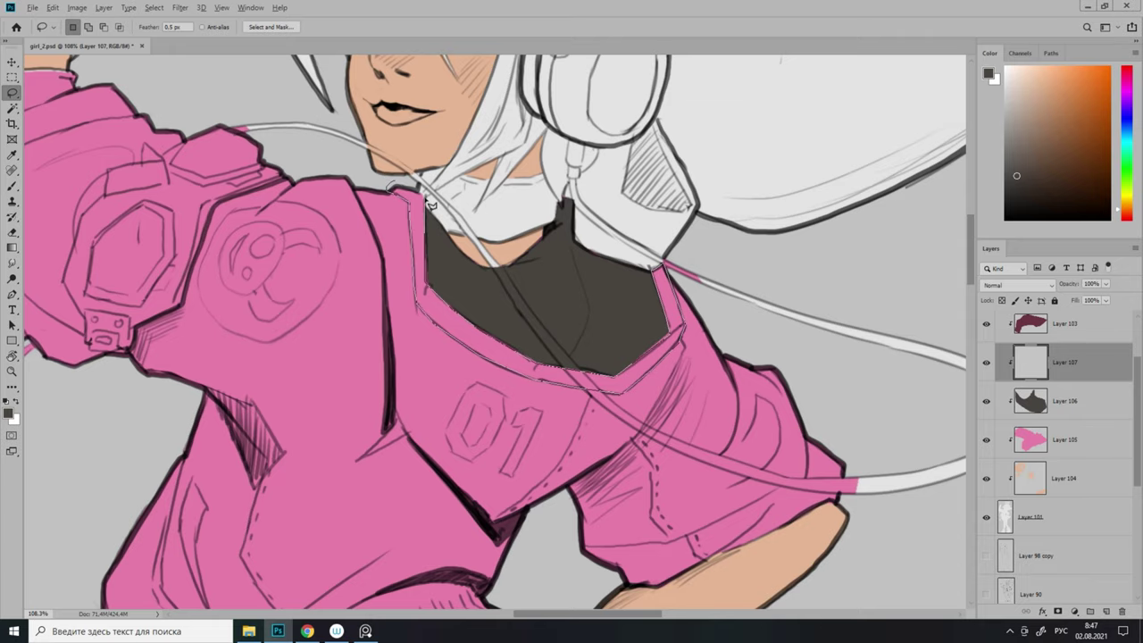
{"action": "key", "text": "alt+BackSpace"}
{"action": "key", "text": "ctrl+d"}
{"action": "scroll", "coordinate": [429, 205], "scroll_direction": "down", "scroll_amount": 3}
{"action": "scroll", "coordinate": [430, 205], "scroll_direction": "up", "scroll_amount": 2}
{"action": "scroll", "coordinate": [429, 205], "scroll_direction": "down", "scroll_amount": 2}
Fill the sweater's ribbed waistband and sleeve cuffs with dark grey on the layer holding the neckline panel.
{"action": "key", "text": "alt+bracketleft"}
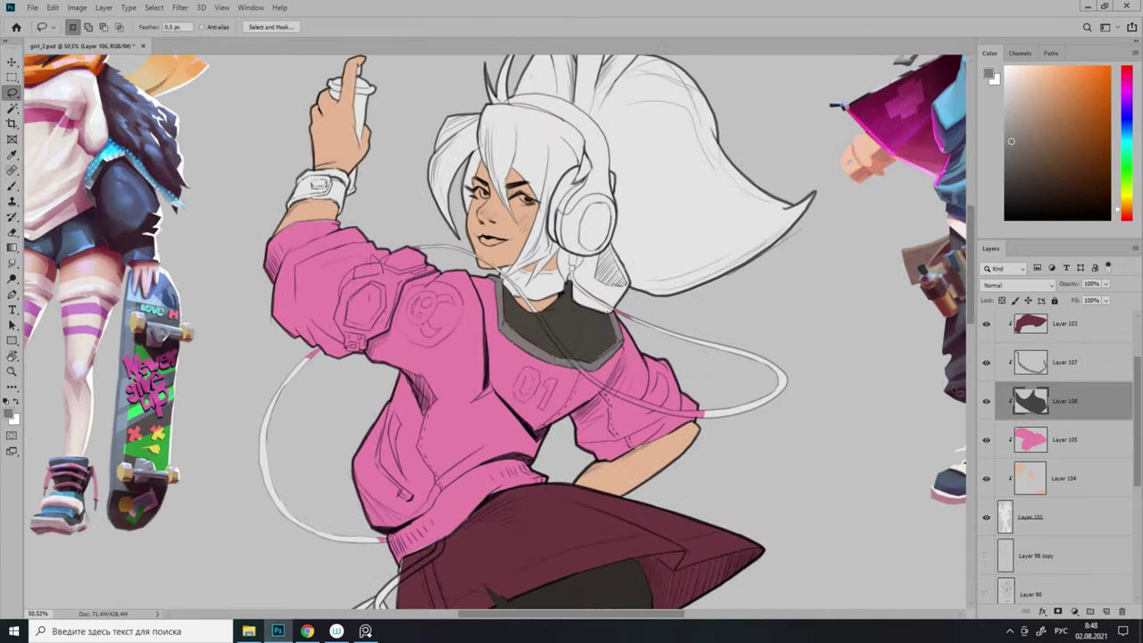
{"action": "scroll", "coordinate": [179, 192], "scroll_direction": "up", "scroll_amount": 2}
{"action": "scroll", "coordinate": [388, 376], "scroll_direction": "down", "scroll_amount": 2}
{"action": "scroll", "coordinate": [388, 376], "scroll_direction": "up", "scroll_amount": 4}
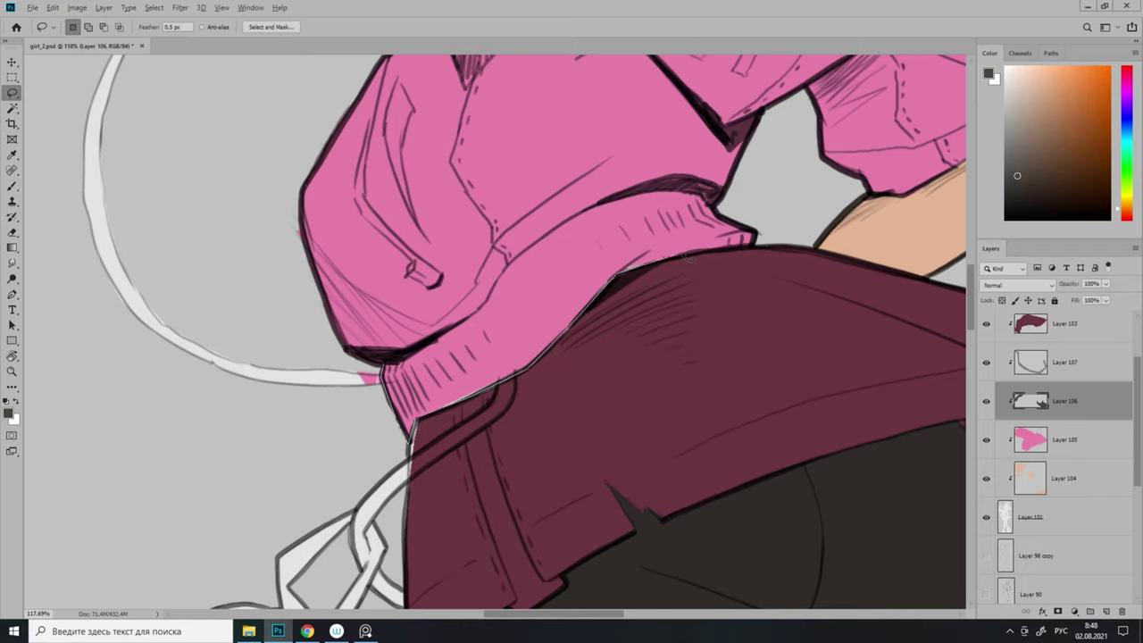
{"action": "key", "text": "alt+BackSpace"}
{"action": "scroll", "coordinate": [545, 244], "scroll_direction": "down", "scroll_amount": 3}
{"action": "scroll", "coordinate": [625, 276], "scroll_direction": "up", "scroll_amount": 2}
{"action": "scroll", "coordinate": [670, 301], "scroll_direction": "down", "scroll_amount": 3}
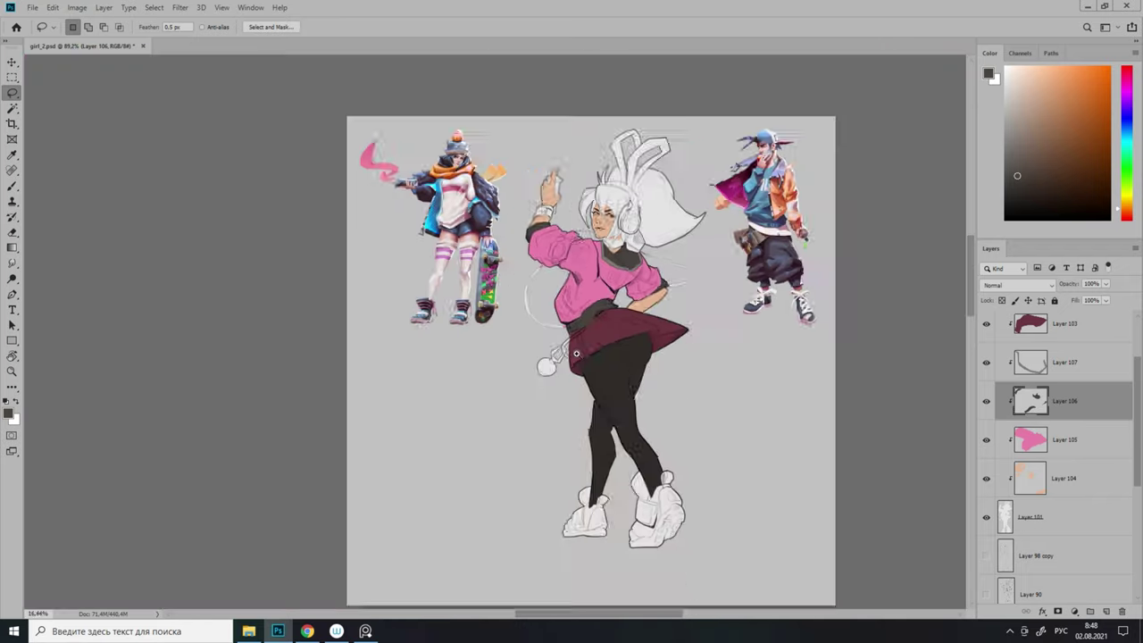
Create a clipped layer beneath the sweater colour and lasso the hair, excluding the face, neck and collar.
{"action": "key", "text": "ctrl+y"}
{"action": "key", "text": "ctrl+y"}
{"action": "scroll", "coordinate": [522, 307], "scroll_direction": "up", "scroll_amount": 2}
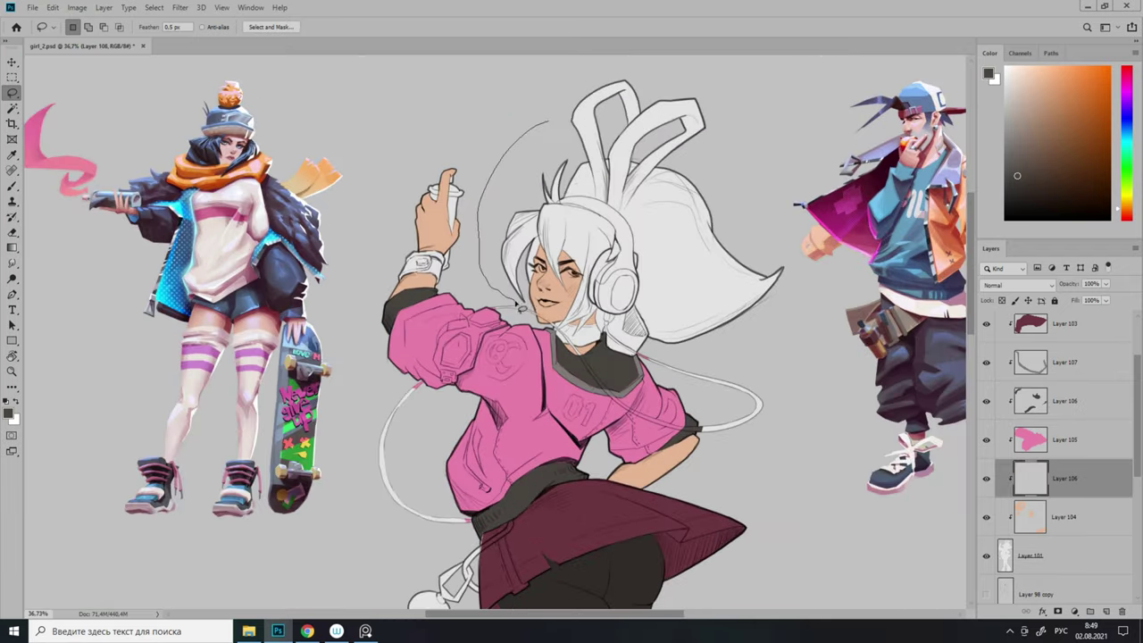
{"action": "scroll", "coordinate": [580, 295], "scroll_direction": "up", "scroll_amount": 5}
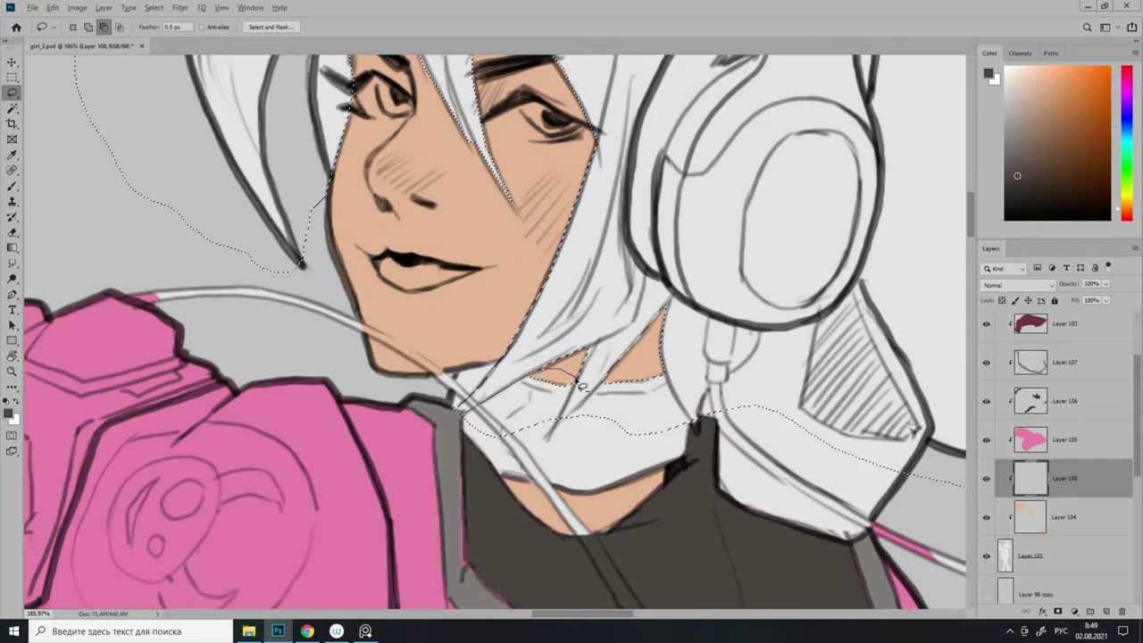
{"action": "scroll", "coordinate": [674, 384], "scroll_direction": "right", "scroll_amount": 3}
{"action": "scroll", "coordinate": [680, 341], "scroll_direction": "right", "scroll_amount": 4}
{"action": "scroll", "coordinate": [666, 391], "scroll_direction": "up", "scroll_amount": 1}
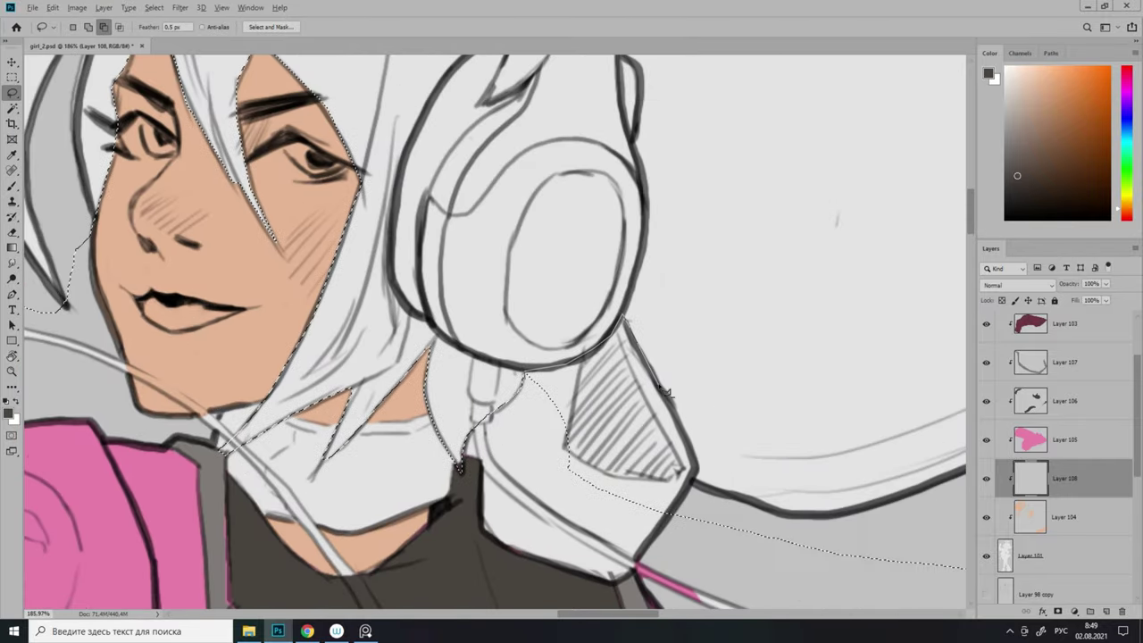
Refine the hair selection around the ponytail, excluding the bunny ears, headband and headphones.
{"action": "scroll", "coordinate": [497, 425], "scroll_direction": "down", "scroll_amount": 4}
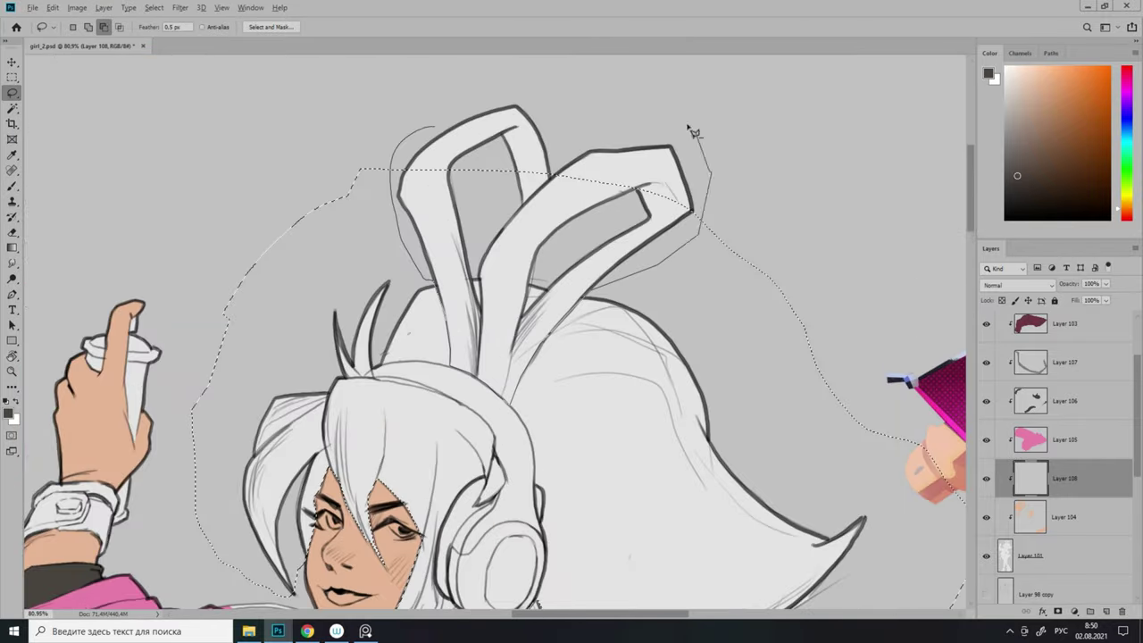
{"action": "scroll", "coordinate": [491, 329], "scroll_direction": "up", "scroll_amount": 2}
{"action": "scroll", "coordinate": [492, 329], "scroll_direction": "down", "scroll_amount": 3}
{"action": "scroll", "coordinate": [432, 205], "scroll_direction": "up", "scroll_amount": 3}
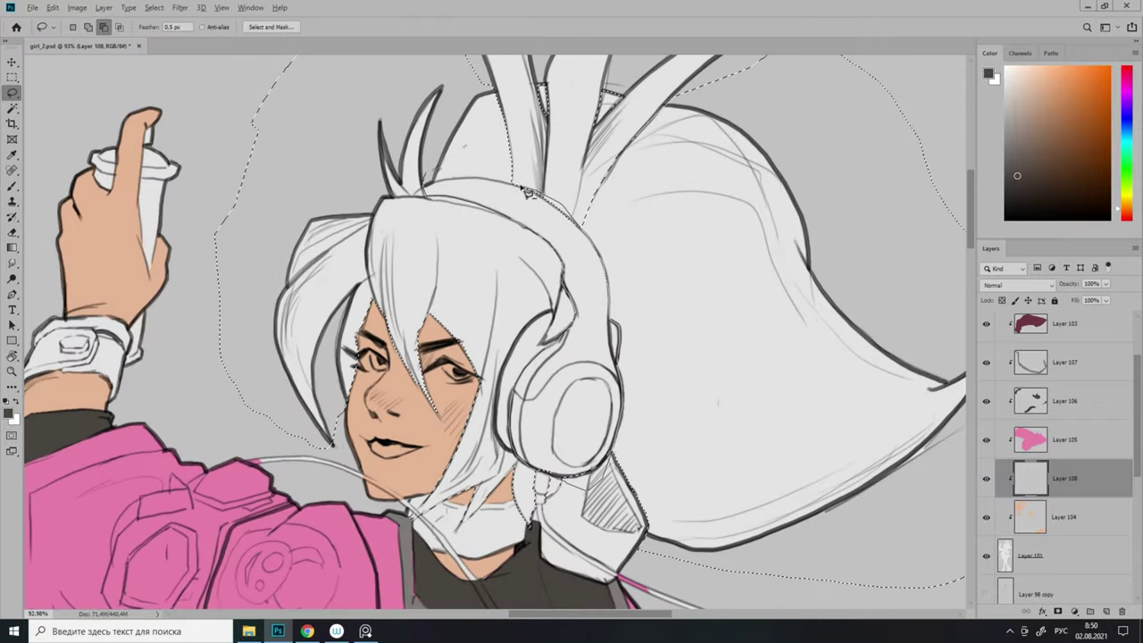
{"action": "scroll", "coordinate": [547, 350], "scroll_direction": "down", "scroll_amount": 4}
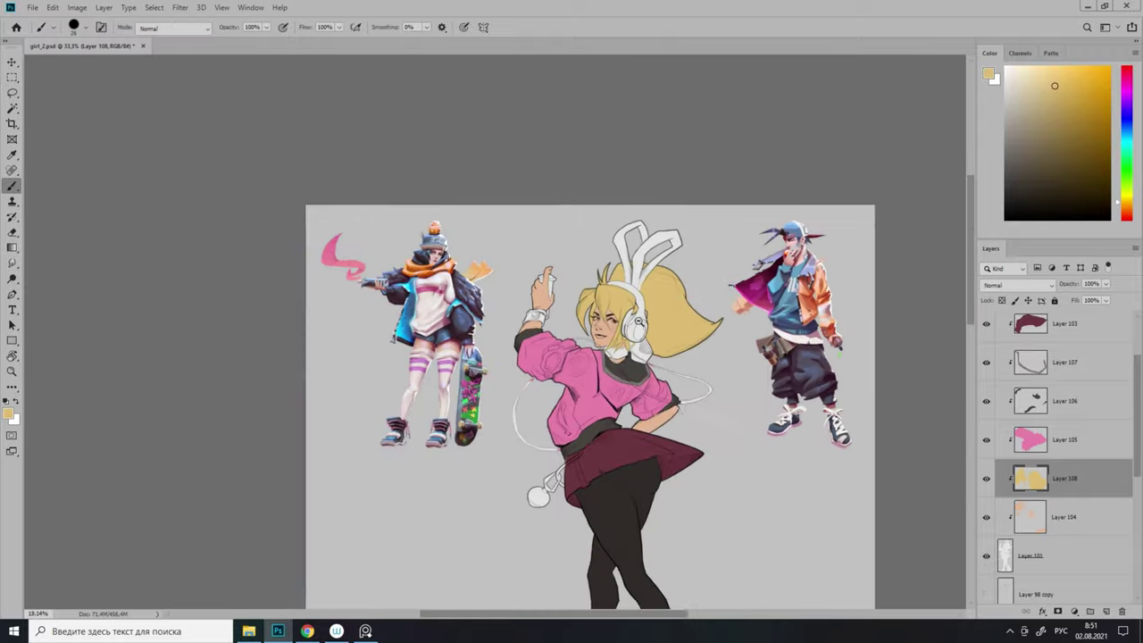
Fill the selected hair with medium brown after trying light yellow and orange, and deselect.
{"action": "scroll", "coordinate": [536, 375], "scroll_direction": "up", "scroll_amount": 2}
{"action": "key", "text": "alt+BackSpace"}
{"action": "scroll", "coordinate": [547, 357], "scroll_direction": "down", "scroll_amount": 3}
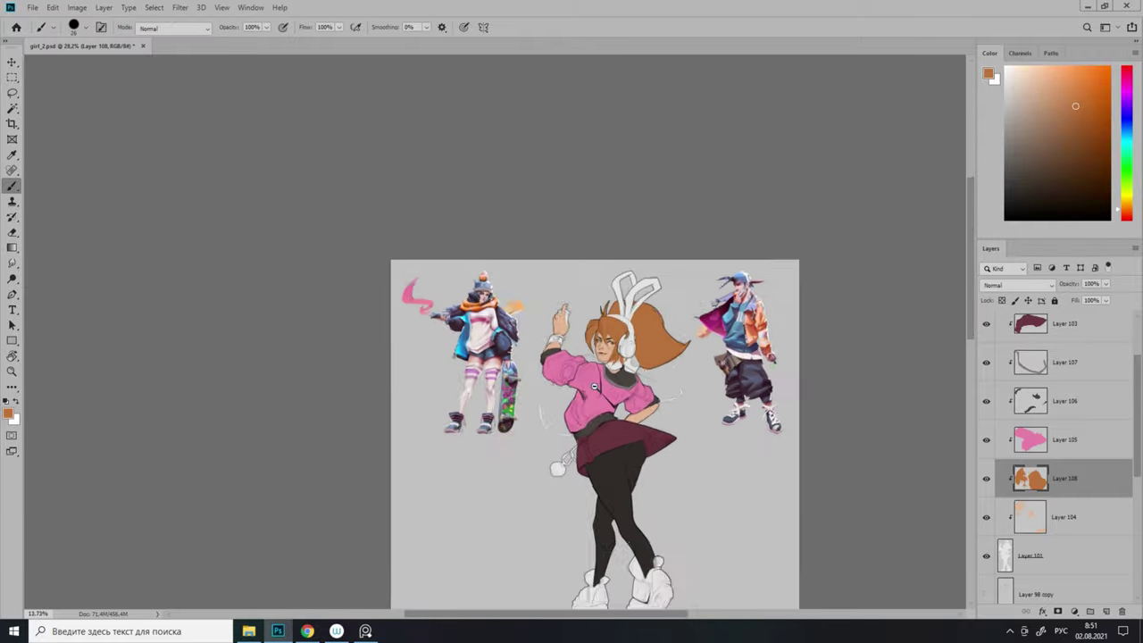
{"action": "scroll", "coordinate": [548, 358], "scroll_direction": "up", "scroll_amount": 2}
{"action": "key", "text": "alt+BackSpace"}
{"action": "key", "text": "alt+BackSpace"}
{"action": "key", "text": "ctrl+d"}
{"action": "key", "text": "l"}
{"action": "scroll", "coordinate": [695, 389], "scroll_direction": "down", "scroll_amount": 3}
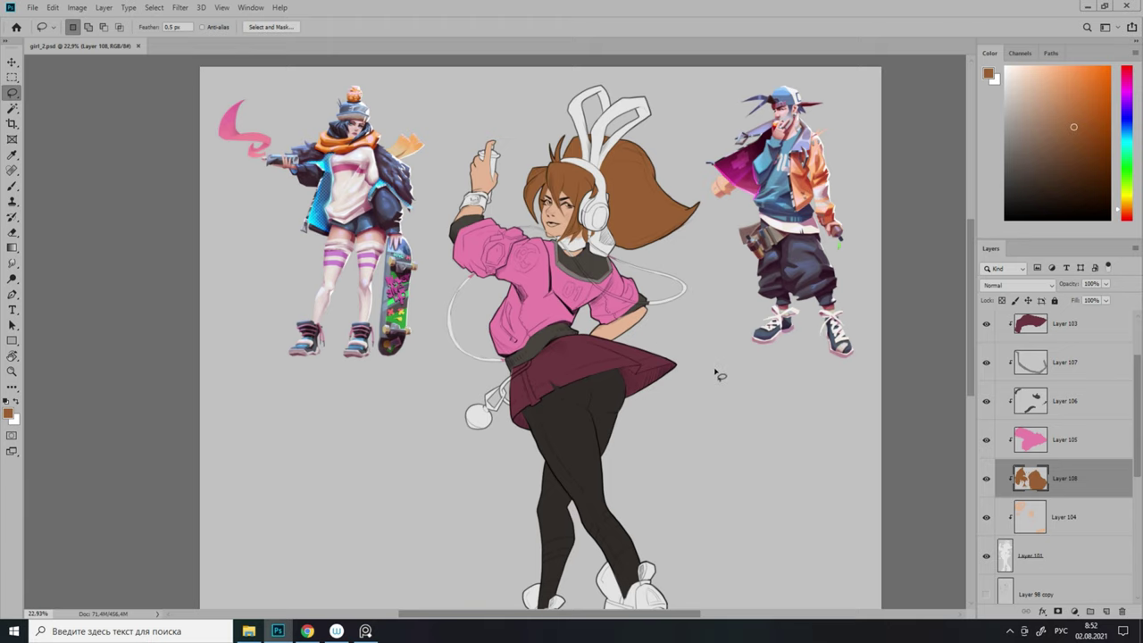
Fill the spray can in the raised hand with grey-brown on a new clipped layer below the skin colour.
{"action": "key", "text": "ctrl+shift+alt+n"}
{"action": "scroll", "coordinate": [629, 224], "scroll_direction": "up", "scroll_amount": 4}
{"action": "scroll", "coordinate": [629, 224], "scroll_direction": "down", "scroll_amount": 2}
{"action": "scroll", "coordinate": [630, 223], "scroll_direction": "up", "scroll_amount": 1}
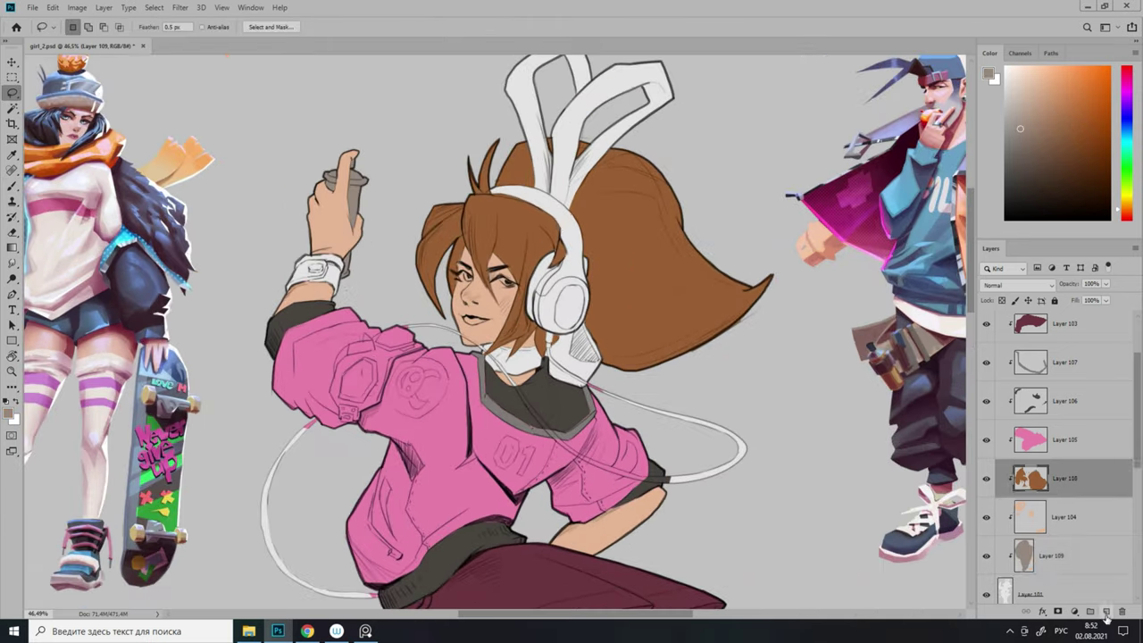
Lasso the headphones with their bunny ears, fill them with hot pink on a new clipped layer above the hair, and deselect.
{"action": "left_click", "coordinate": [1107, 612]}
{"action": "scroll", "coordinate": [581, 268], "scroll_direction": "up", "scroll_amount": 1}
{"action": "left_click_drag", "start_coordinate": [608, 221], "coordinate": [513, 230]}
{"action": "scroll", "coordinate": [725, 337], "scroll_direction": "down", "scroll_amount": 3}
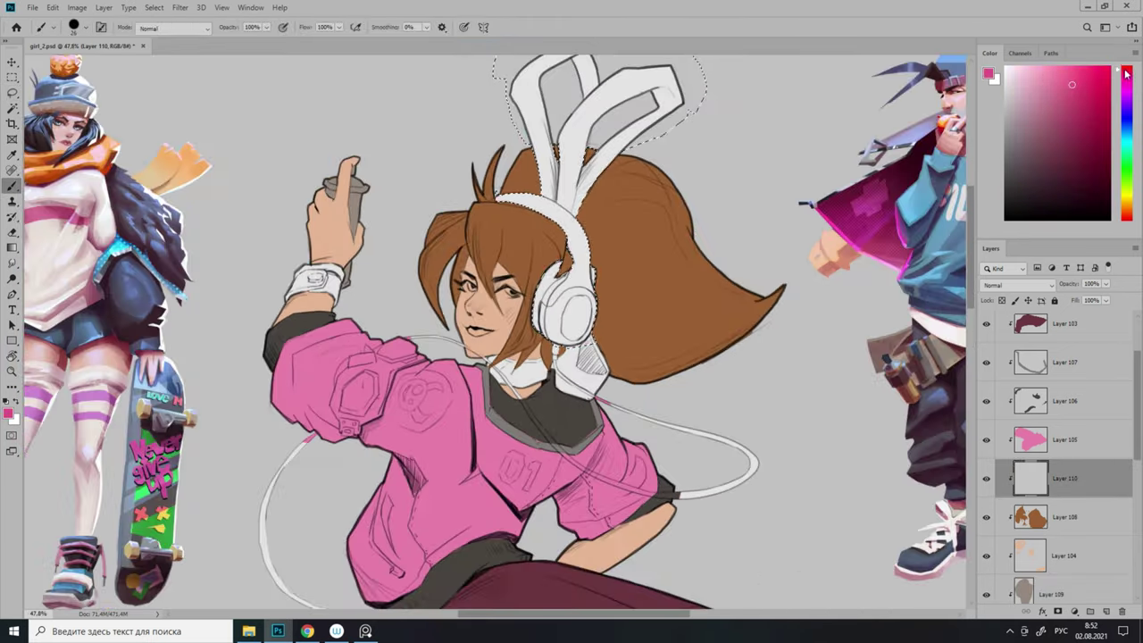
{"action": "key", "text": "alt+BackSpace"}
{"action": "key", "text": "ctrl+y"}
{"action": "key", "text": "b"}
{"action": "scroll", "coordinate": [665, 297], "scroll_direction": "down", "scroll_amount": 4}
{"action": "key", "text": "ctrl+d"}
{"action": "key", "text": "ctrl+y"}
Adjust the skin layer's colour with Hue/Saturation, using hue -7, saturation -5 and a slightly raised lightness.
{"action": "key", "text": "i"}
{"action": "key", "text": "alt+bracketleft"}
{"action": "key", "text": "alt+bracketleft"}
{"action": "key", "text": "ctrl+u"}
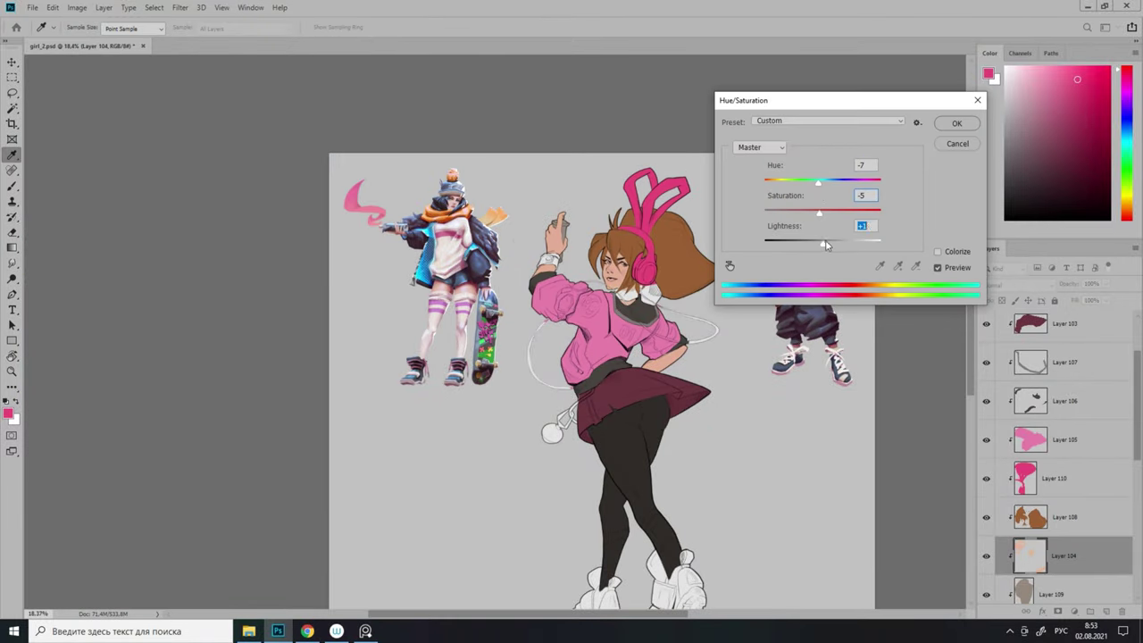
{"action": "key", "text": "Return"}
Lasso the shape hanging below the ear cup, fill it with hot pink on the headphones layer, and deselect.
{"action": "key", "text": "l"}
{"action": "left_click", "coordinate": [1038, 477]}
{"action": "scroll", "coordinate": [654, 271], "scroll_direction": "up", "scroll_amount": 5}
{"action": "mouse_move", "coordinate": [567, 314]}
{"action": "left_mouse_down"}
{"action": "mouse_move", "coordinate": [595, 318]}
{"action": "mouse_move", "coordinate": [690, 413]}
{"action": "left_mouse_up"}
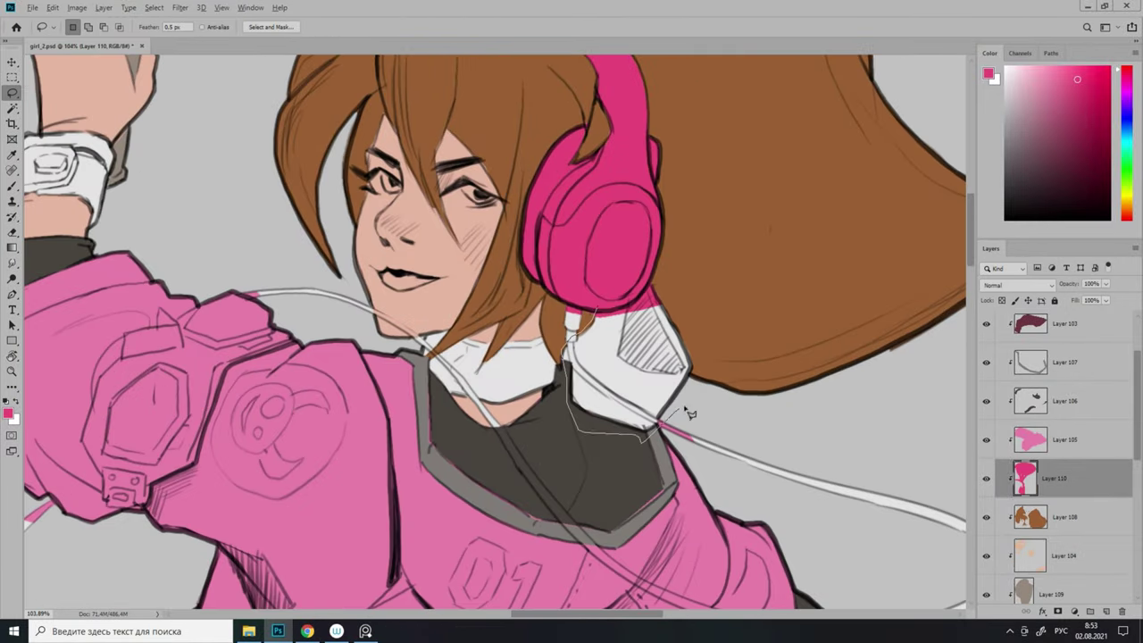
{"action": "key", "text": "alt+BackSpace"}
{"action": "key", "text": "ctrl+d"}
{"action": "scroll", "coordinate": [832, 386], "scroll_direction": "down", "scroll_amount": 5}
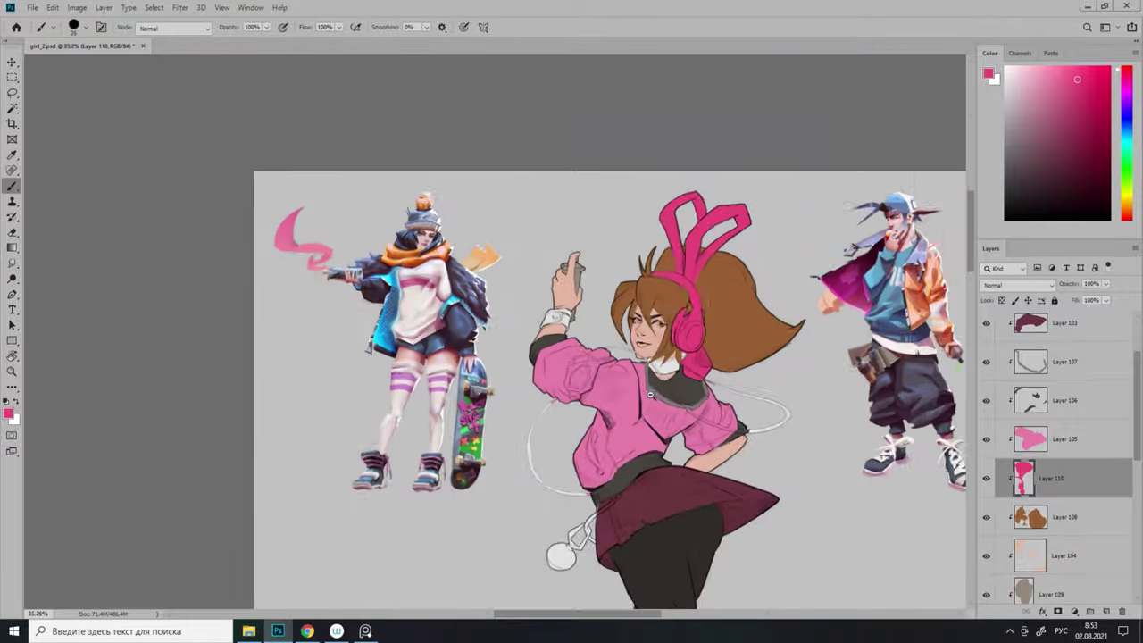
Select the headband and ear cups and fill them with a darker pink on a new clipped layer above the headphones colour.
{"action": "scroll", "coordinate": [832, 386], "scroll_direction": "up", "scroll_amount": 4}
{"action": "key", "text": "ctrl+shift+alt+n"}
{"action": "scroll", "coordinate": [832, 386], "scroll_direction": "down", "scroll_amount": 4}
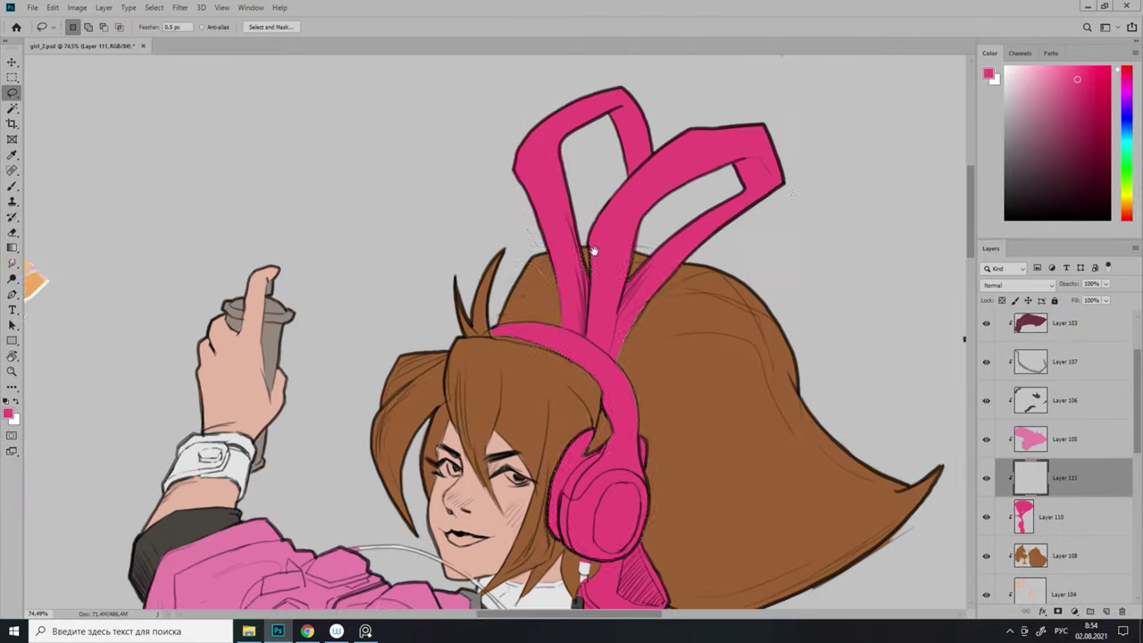
{"action": "key", "text": "b"}
{"action": "left_click", "coordinate": [1092, 95]}
{"action": "key", "text": "alt+BackSpace"}
{"action": "scroll", "coordinate": [708, 314], "scroll_direction": "down", "scroll_amount": 3}
{"action": "scroll", "coordinate": [708, 314], "scroll_direction": "up", "scroll_amount": 2}
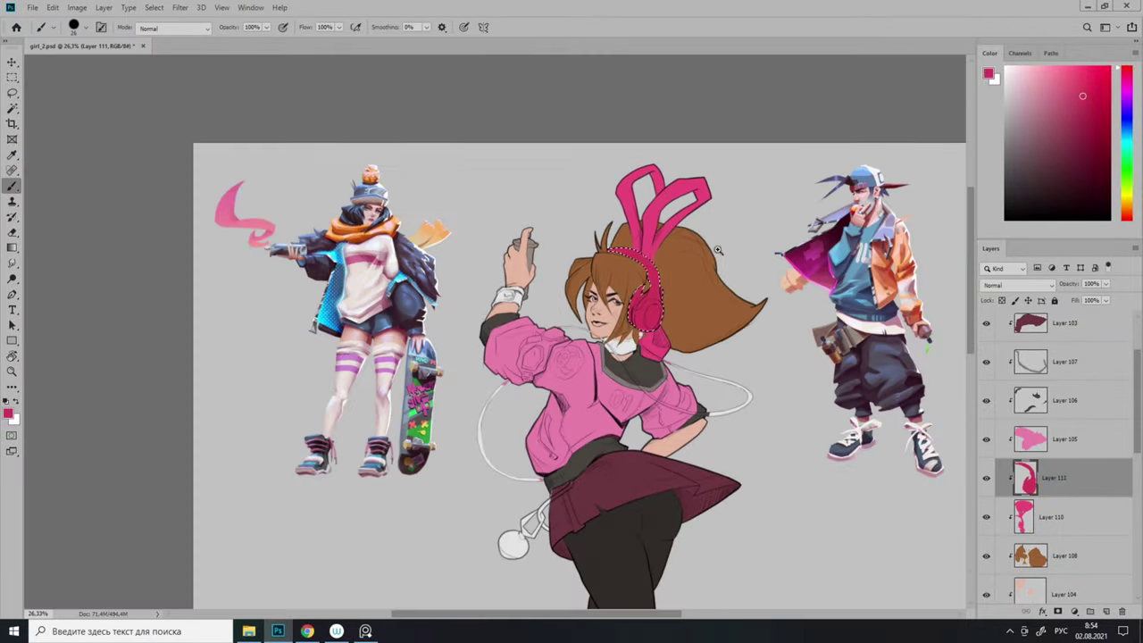
Try a deeper crimson on the headband and ear cups, refill them with dark purple, and deselect.
{"action": "scroll", "coordinate": [708, 313], "scroll_direction": "down", "scroll_amount": 3}
{"action": "scroll", "coordinate": [708, 313], "scroll_direction": "up", "scroll_amount": 3}
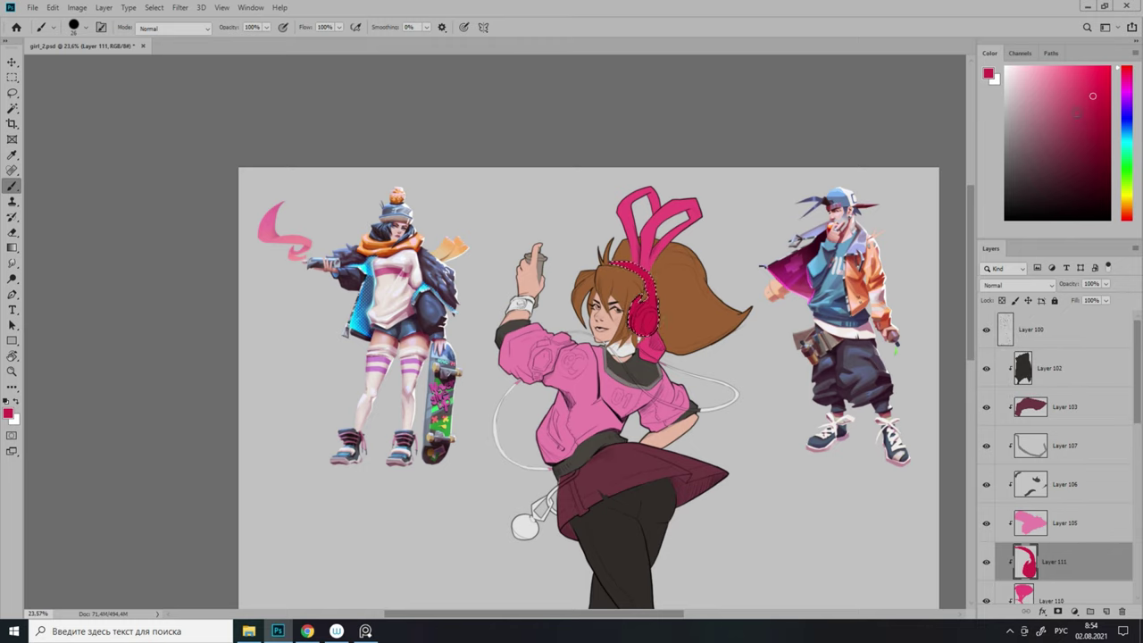
{"action": "left_click", "coordinate": [687, 319], "text": "alt"}
{"action": "key", "text": "alt+BackSpace"}
{"action": "scroll", "coordinate": [688, 319], "scroll_direction": "down", "scroll_amount": 3}
{"action": "scroll", "coordinate": [687, 319], "scroll_direction": "up", "scroll_amount": 2}
{"action": "key", "text": "ctrl+d"}
{"action": "key", "text": "l"}
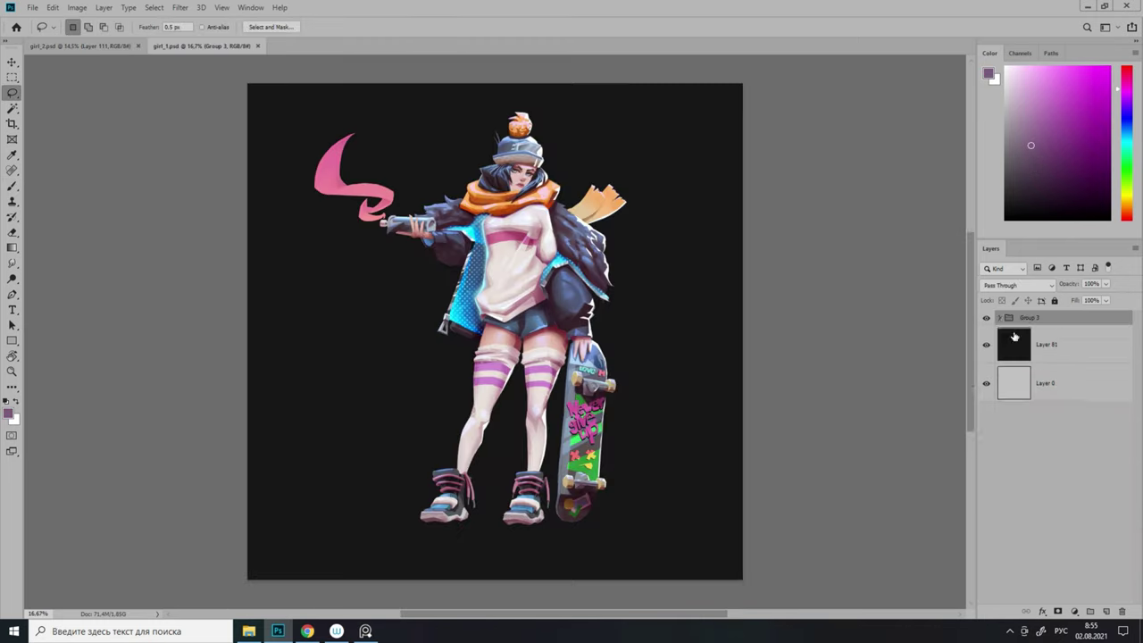
Bring the flat-colour versions of both reference characters from girl_1.psd and dio.psd into girl_2.psd, and cancel the Hue/Saturation adjustment on the leggings.
{"action": "left_click", "coordinate": [987, 384]}
{"action": "left_click_drag", "start_coordinate": [986, 384], "coordinate": [986, 572]}
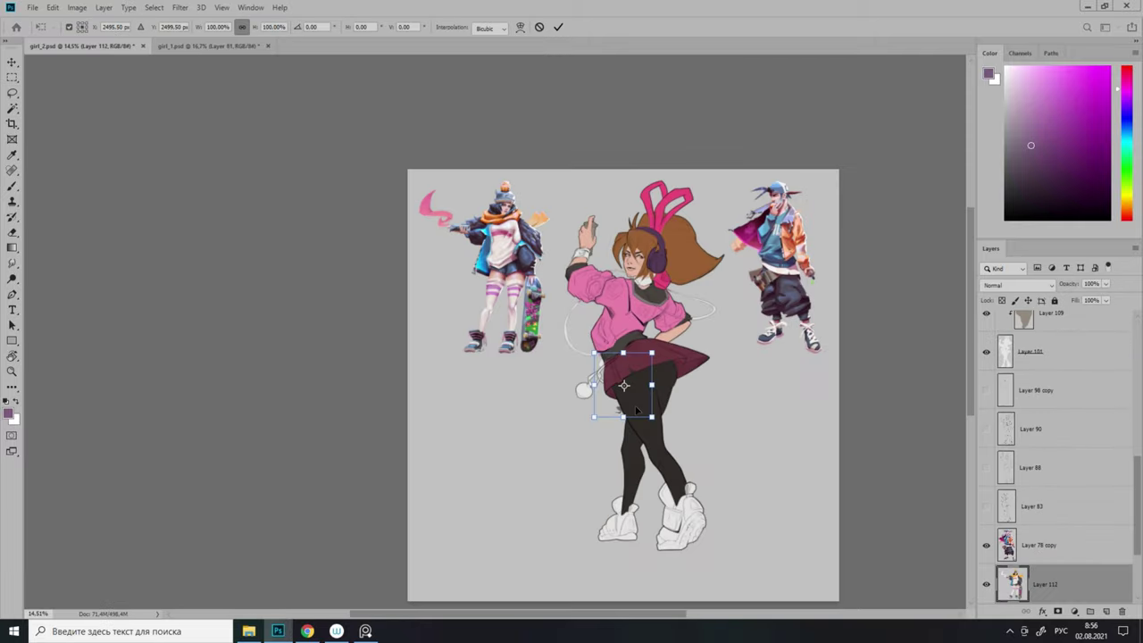
{"action": "key", "text": "ctrl+v"}
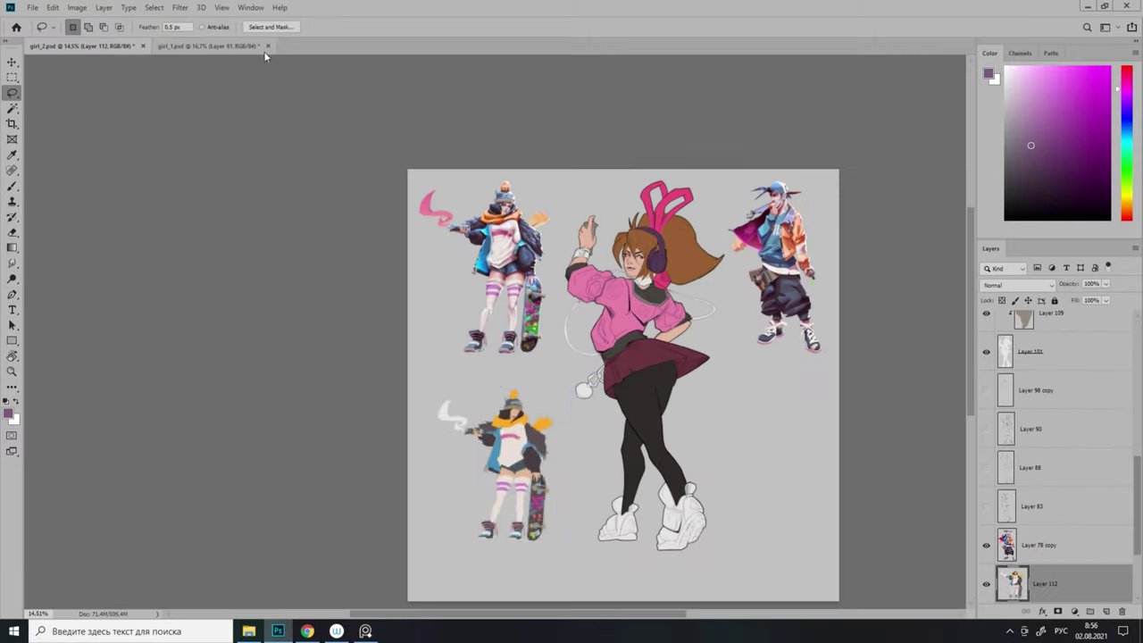
{"action": "key", "text": "ctrl+Tab"}
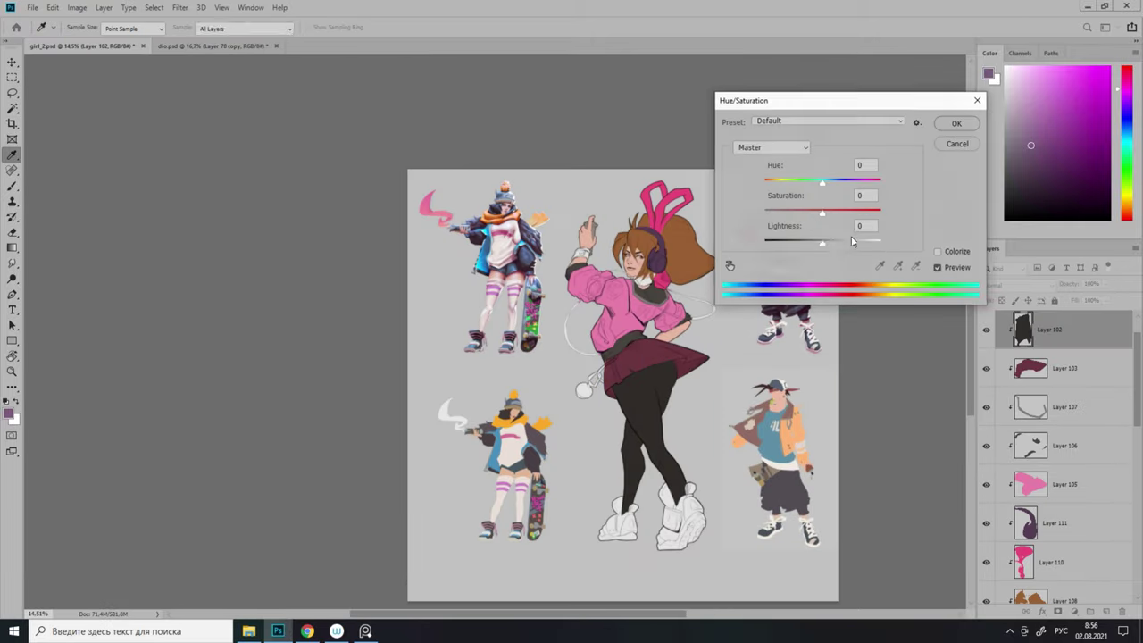
{"action": "left_click", "coordinate": [955, 144]}
Lasso the stripes on both lower legs and fill them with pale beige on a new clipped layer, after trying grey-blue.
{"action": "key", "text": "b"}
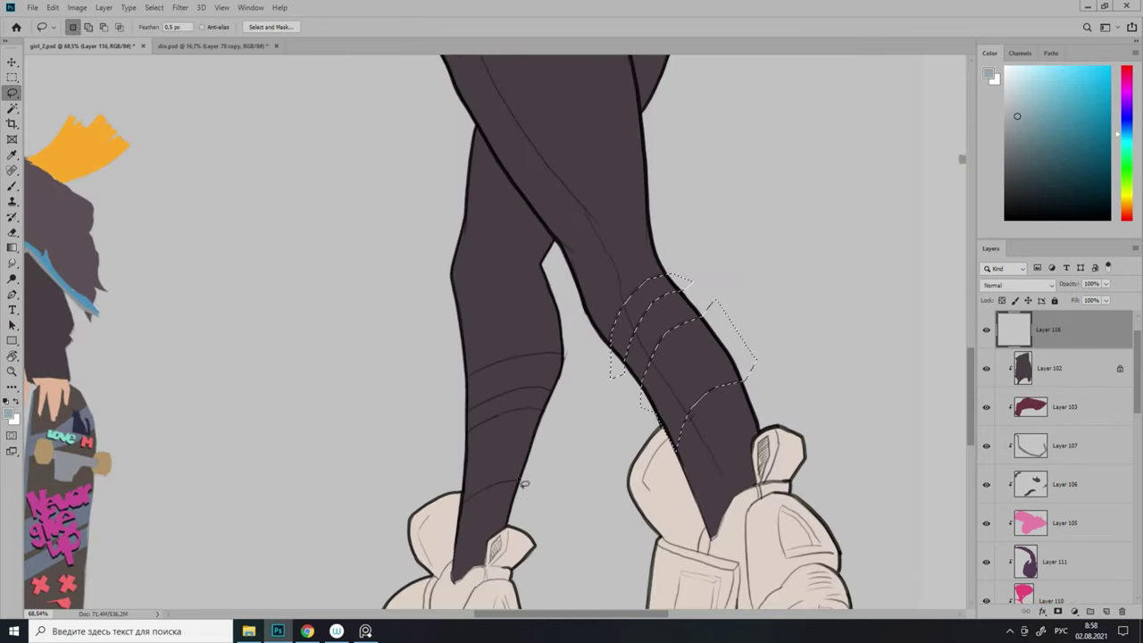
{"action": "scroll", "coordinate": [571, 364], "scroll_direction": "down", "scroll_amount": 5}
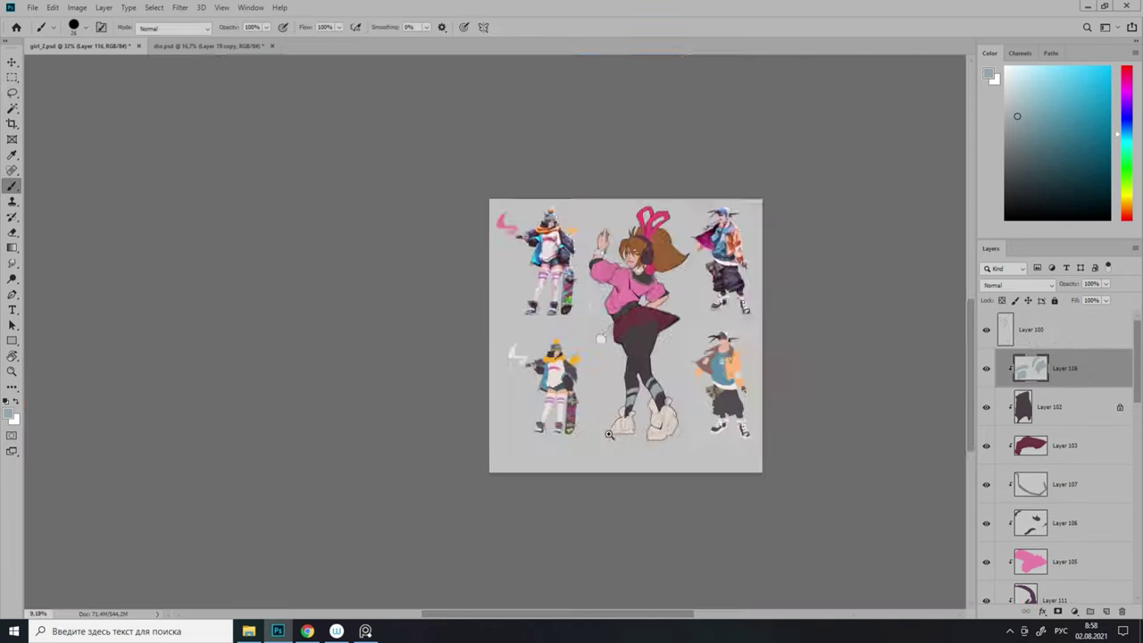
{"action": "scroll", "coordinate": [625, 340], "scroll_direction": "up", "scroll_amount": 2}
{"action": "scroll", "coordinate": [646, 338], "scroll_direction": "down", "scroll_amount": 2}
{"action": "scroll", "coordinate": [646, 338], "scroll_direction": "up", "scroll_amount": 2}
{"action": "scroll", "coordinate": [625, 339], "scroll_direction": "down", "scroll_amount": 1}
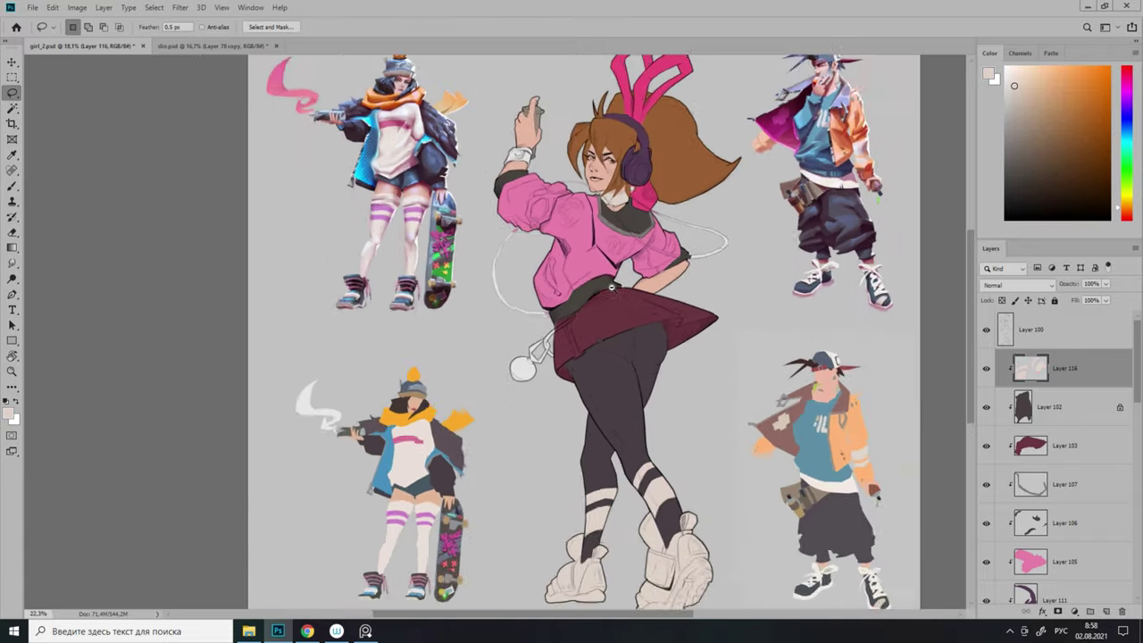
Lasso the skirt's hem band, fill it with pale beige on a new clipped layer above the skirt, and deselect.
{"action": "key", "text": "l"}
{"action": "scroll", "coordinate": [625, 295], "scroll_direction": "up", "scroll_amount": 4}
{"action": "left_click_drag", "start_coordinate": [536, 250], "coordinate": [437, 444]}
{"action": "scroll", "coordinate": [437, 444], "scroll_direction": "up", "scroll_amount": 1}
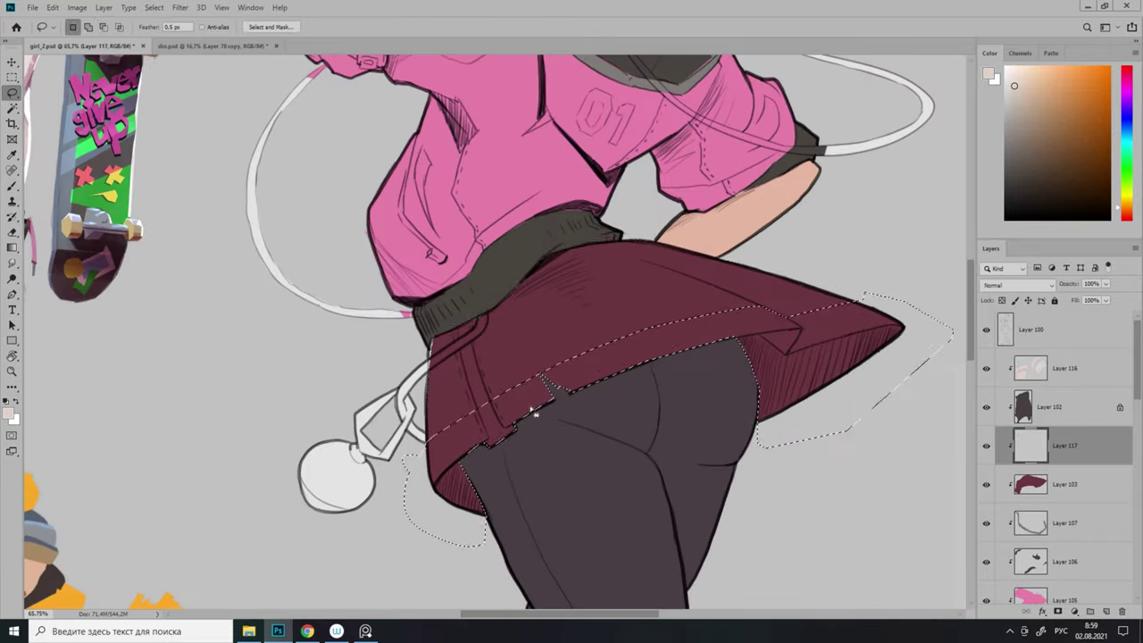
{"action": "scroll", "coordinate": [534, 411], "scroll_direction": "down", "scroll_amount": 5}
{"action": "scroll", "coordinate": [534, 410], "scroll_direction": "up", "scroll_amount": 6}
{"action": "left_click_drag", "start_coordinate": [585, 308], "coordinate": [661, 332]}
{"action": "key", "text": "alt+BackSpace"}
{"action": "key", "text": "ctrl+d"}
Select the skirt's inner lining at both ends of the hem and fill it with pale beige.
{"action": "scroll", "coordinate": [660, 332], "scroll_direction": "down", "scroll_amount": 5}
{"action": "scroll", "coordinate": [717, 315], "scroll_direction": "up", "scroll_amount": 4}
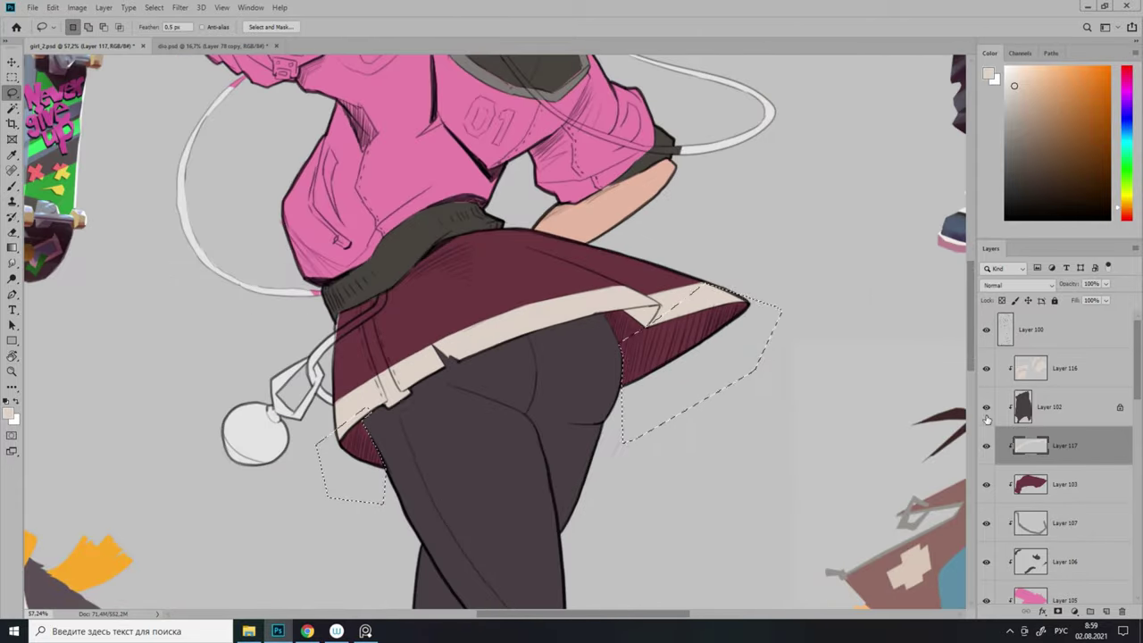
{"action": "scroll", "coordinate": [674, 313], "scroll_direction": "up", "scroll_amount": 2}
{"action": "scroll", "coordinate": [532, 393], "scroll_direction": "down", "scroll_amount": 5}
{"action": "scroll", "coordinate": [656, 406], "scroll_direction": "up", "scroll_amount": 1}
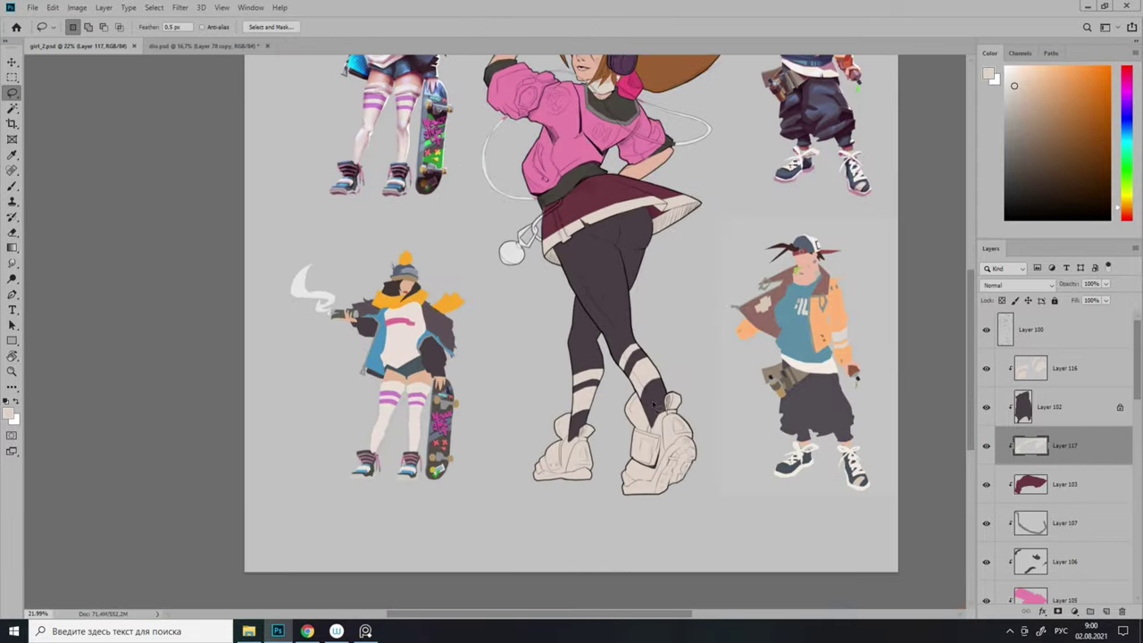
Lasso the inner panels of both boots and fill them with muted purple on a new clipped layer.
{"action": "key", "text": "ctrl+shift+alt+n"}
{"action": "scroll", "coordinate": [666, 460], "scroll_direction": "up", "scroll_amount": 3}
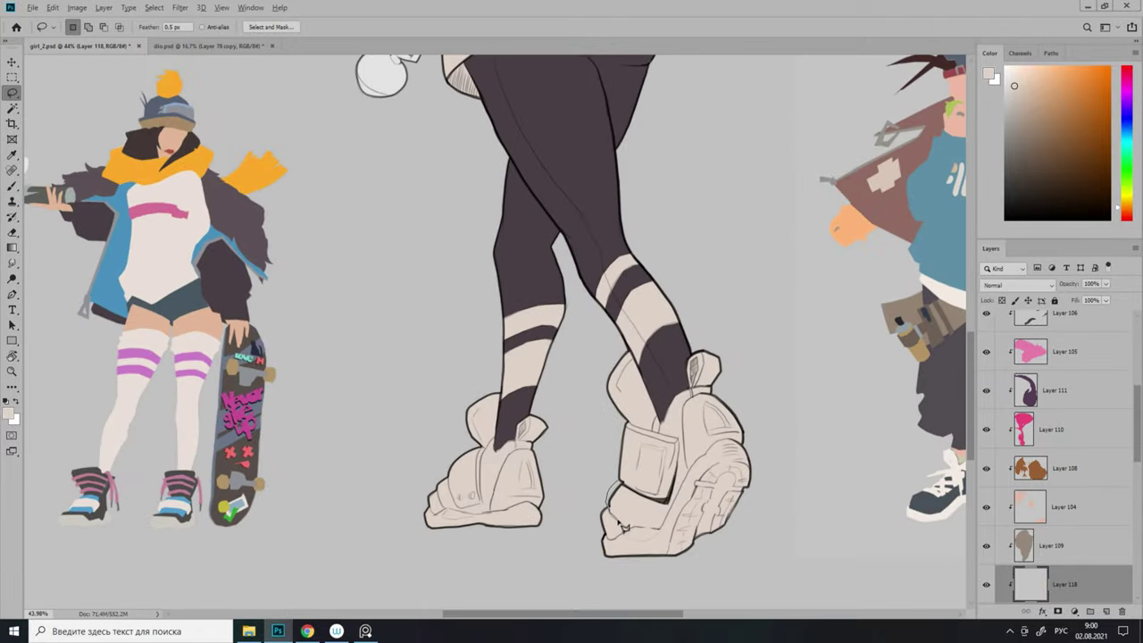
{"action": "left_click_drag", "start_coordinate": [659, 507], "coordinate": [658, 505]}
{"action": "scroll", "coordinate": [437, 500], "scroll_direction": "up", "scroll_amount": 2}
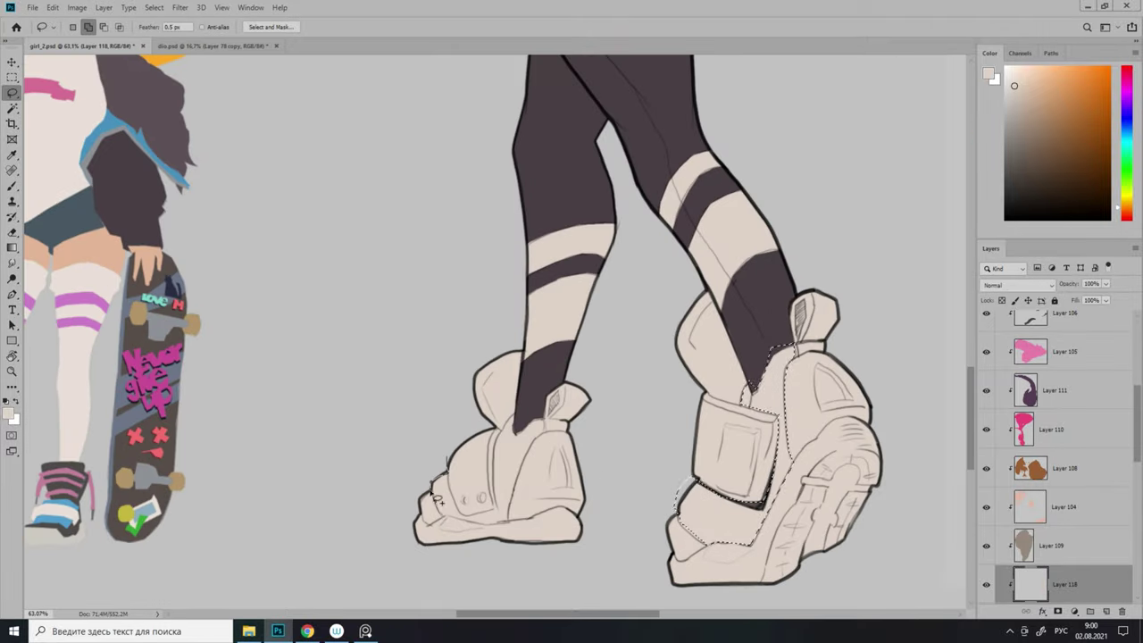
{"action": "key", "text": "alt+BackSpace"}
{"action": "scroll", "coordinate": [494, 520], "scroll_direction": "down", "scroll_amount": 6}
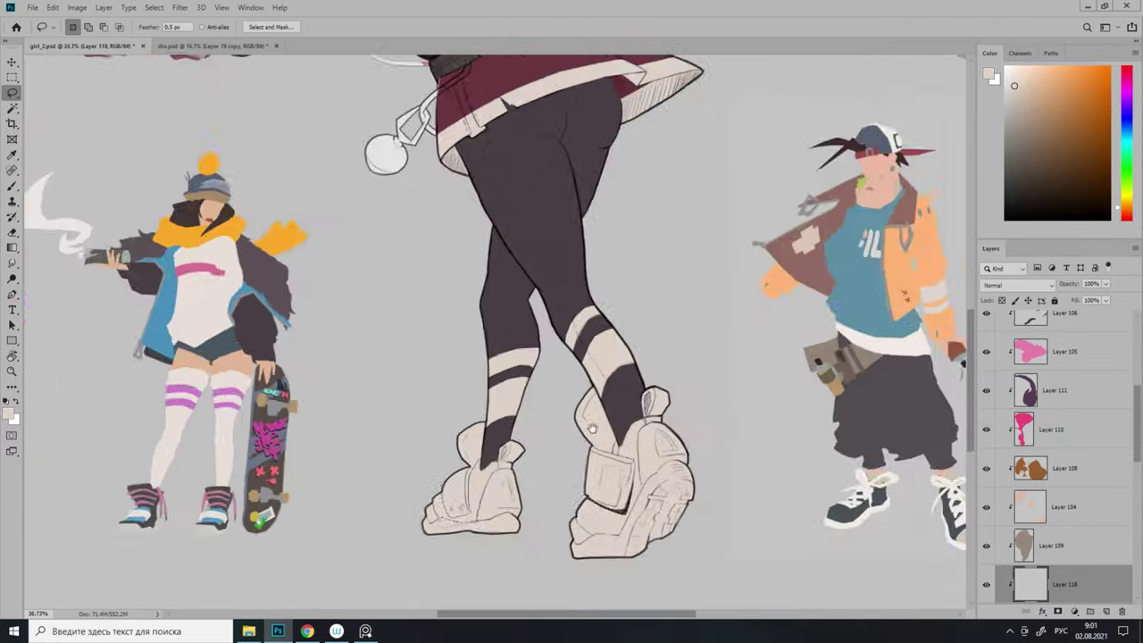
{"action": "scroll", "coordinate": [712, 488], "scroll_direction": "up", "scroll_amount": 2}
Lasso the soles and toe caps of both boots and fill them with off-white on a new clipped layer.
{"action": "key", "text": "ctrl+shift+alt+n"}
{"action": "scroll", "coordinate": [519, 511], "scroll_direction": "up", "scroll_amount": 5}
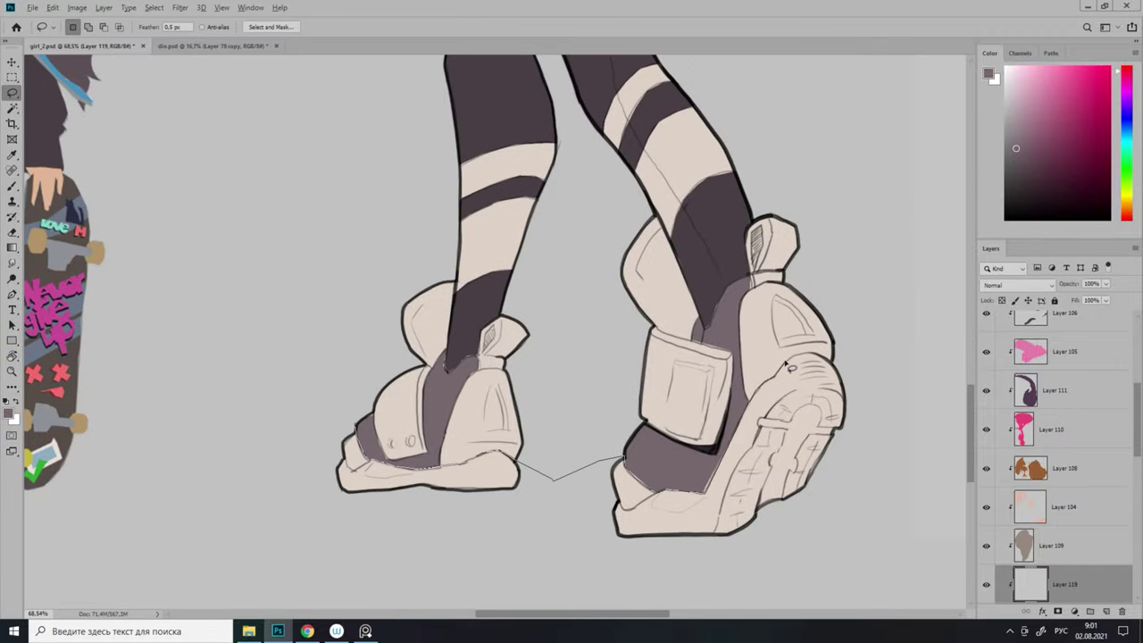
{"action": "scroll", "coordinate": [787, 366], "scroll_direction": "down", "scroll_amount": 6}
Lasso the heel pull tabs of both boots and fill them with pink on a new clipped layer.
{"action": "key", "text": "ctrl+shift+alt+n"}
{"action": "scroll", "coordinate": [616, 332], "scroll_direction": "up", "scroll_amount": 6}
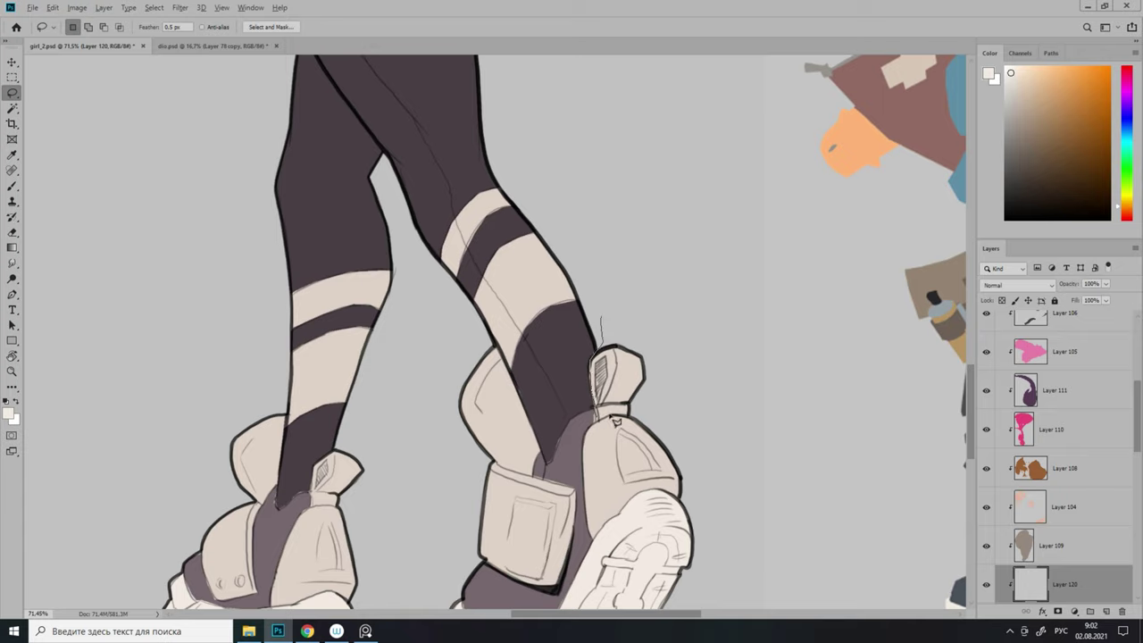
{"action": "left_click_drag", "start_coordinate": [614, 421], "coordinate": [600, 318]}
{"action": "scroll", "coordinate": [614, 375], "scroll_direction": "down", "scroll_amount": 7}
{"action": "key", "text": "b"}
{"action": "key", "text": "alt+BackSpace"}
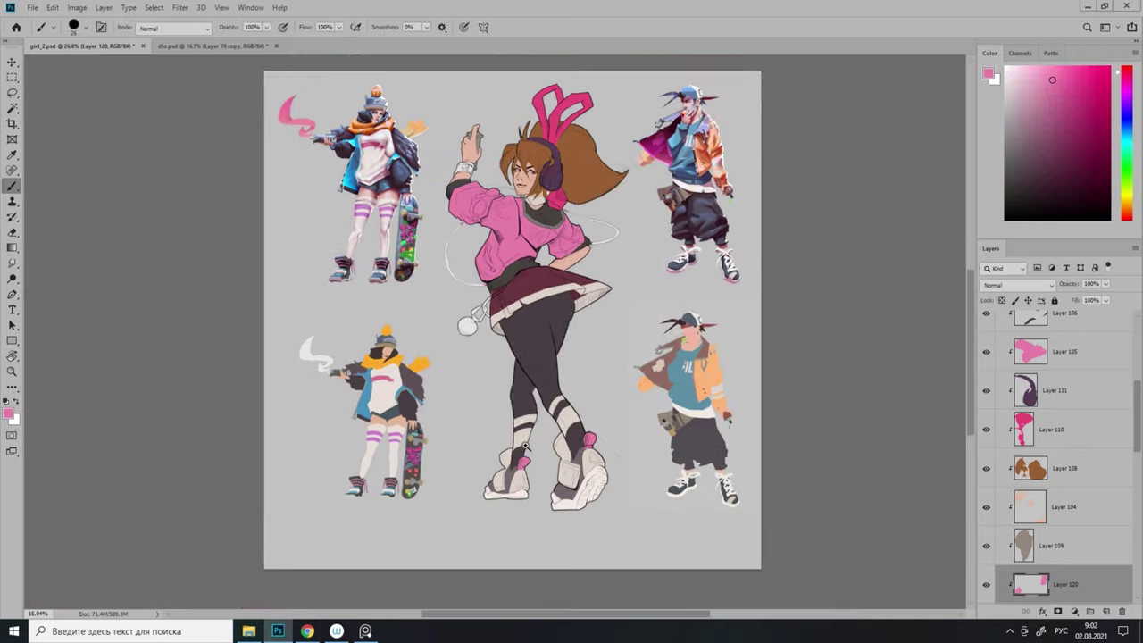
Lasso the front flaps of both boots and fill them with light orange on a new clipped layer.
{"action": "scroll", "coordinate": [525, 445], "scroll_direction": "up", "scroll_amount": 4}
{"action": "key", "text": "ctrl+shift+alt+n"}
{"action": "scroll", "coordinate": [543, 487], "scroll_direction": "up", "scroll_amount": 4}
{"action": "key", "text": "l"}
{"action": "left_click_drag", "start_coordinate": [408, 429], "coordinate": [409, 435]}
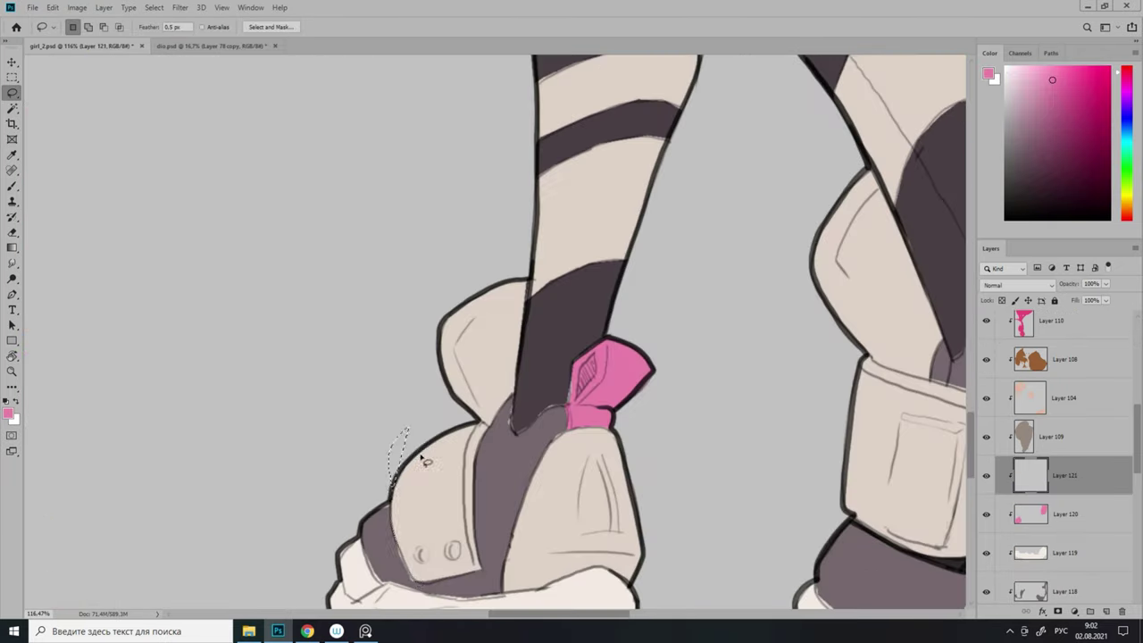
{"action": "left_click_drag", "start_coordinate": [483, 577], "coordinate": [482, 444]}
{"action": "scroll", "coordinate": [533, 438], "scroll_direction": "down", "scroll_amount": 4}
{"action": "scroll", "coordinate": [533, 438], "scroll_direction": "up", "scroll_amount": 4}
{"action": "left_click_drag", "start_coordinate": [568, 350], "coordinate": [676, 541]}
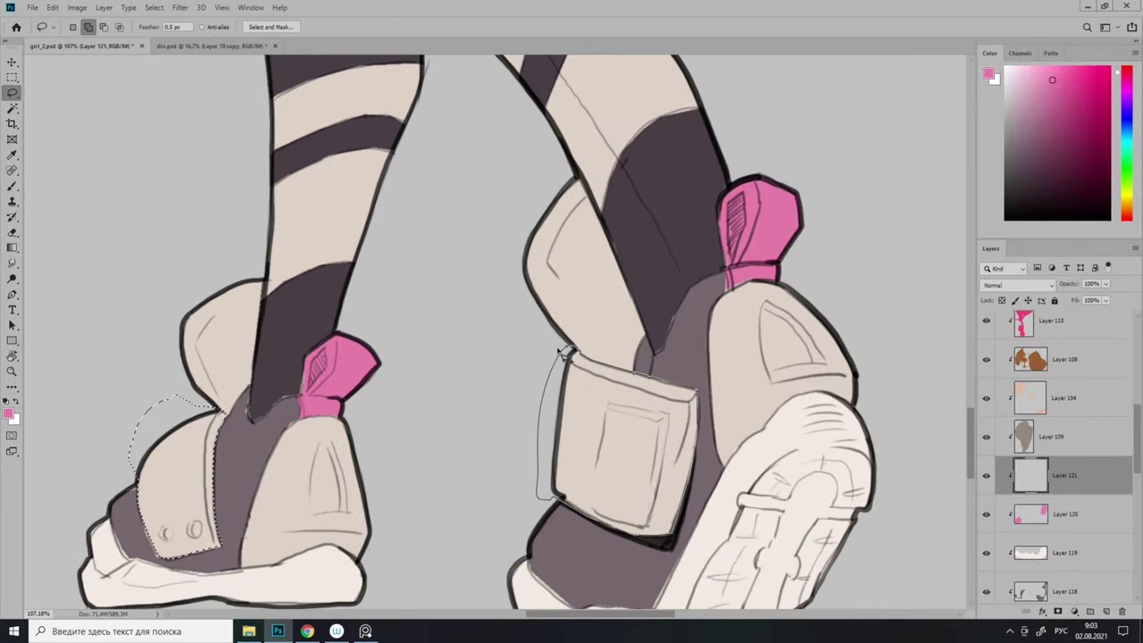
{"action": "left_click_drag", "start_coordinate": [564, 351], "coordinate": [563, 353]}
{"action": "key", "text": "alt+BackSpace"}
Lasso the inner faces of the hair ribbon and fill them with light orange on a new clipped layer above the ribbon.
{"action": "scroll", "coordinate": [571, 340], "scroll_direction": "down", "scroll_amount": 5}
{"action": "scroll", "coordinate": [571, 340], "scroll_direction": "up", "scroll_amount": 2}
{"action": "scroll", "coordinate": [625, 330], "scroll_direction": "down", "scroll_amount": 3}
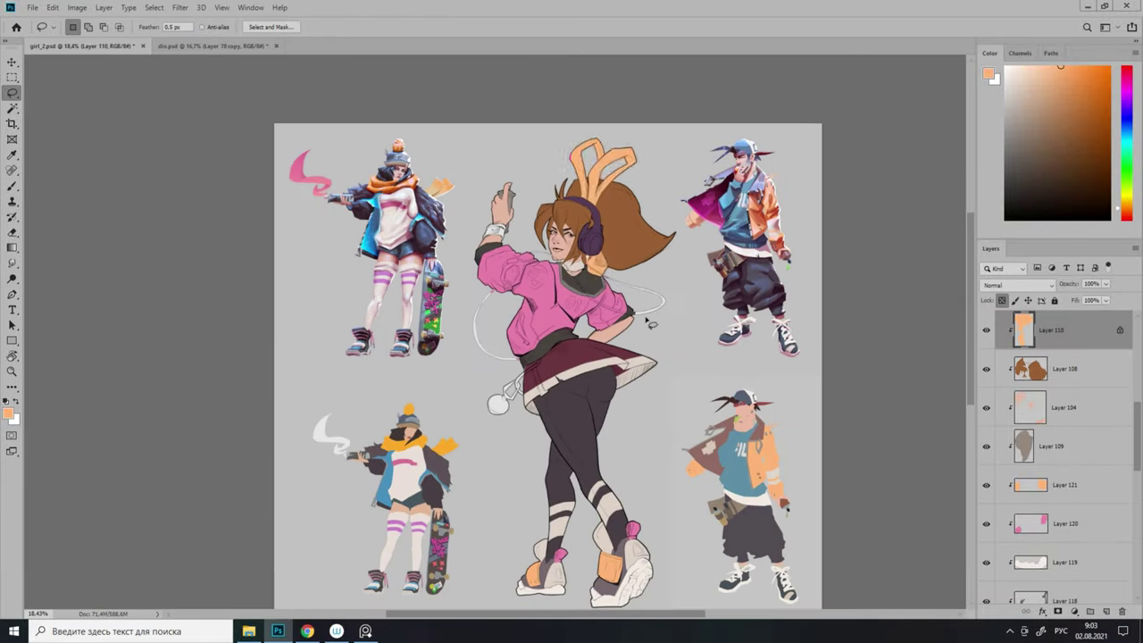
{"action": "key", "text": "ctrl+shift+alt+n"}
{"action": "scroll", "coordinate": [607, 165], "scroll_direction": "up", "scroll_amount": 3}
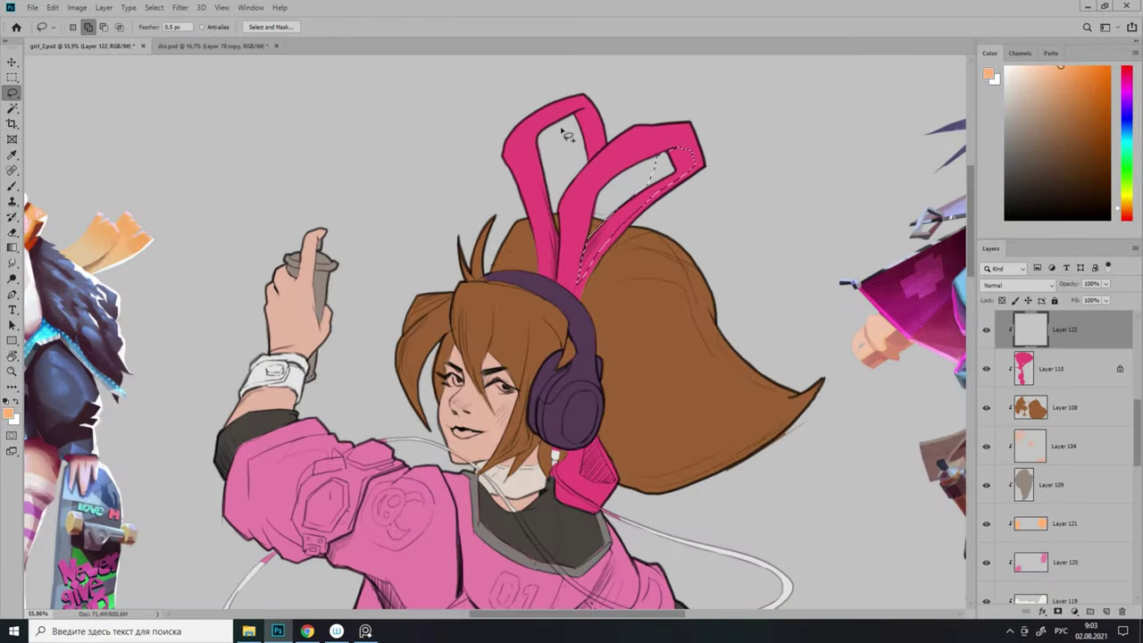
{"action": "key", "text": "alt+BackSpace"}
{"action": "scroll", "coordinate": [571, 339], "scroll_direction": "down", "scroll_amount": 5}
Check the colours' values in the greyscale proof and recolour the sweater with a more saturated pink.
{"action": "key", "text": "ctrl+y"}
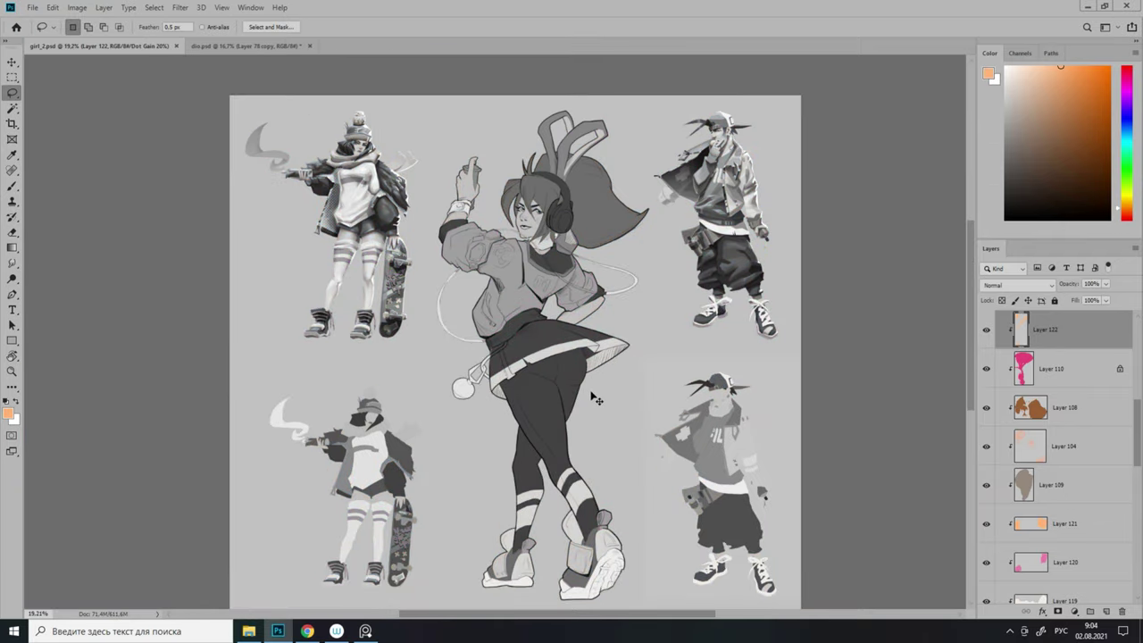
{"action": "key", "text": "ctrl+y"}
{"action": "key", "text": "b"}
{"action": "left_click", "coordinate": [1127, 75]}
{"action": "scroll", "coordinate": [660, 314], "scroll_direction": "down", "scroll_amount": 1}
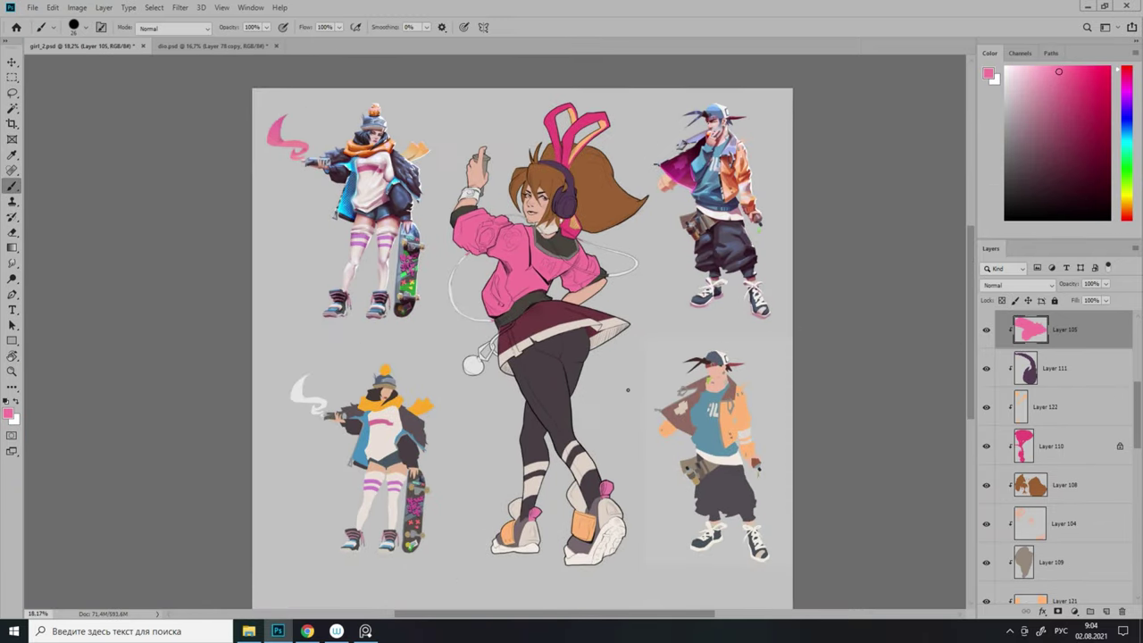
Lasso the cord hanging from the sweater's waistband and fill it with dark grey on a new clipped layer.
{"action": "scroll", "coordinate": [535, 349], "scroll_direction": "up", "scroll_amount": 8}
{"action": "key", "text": "l"}
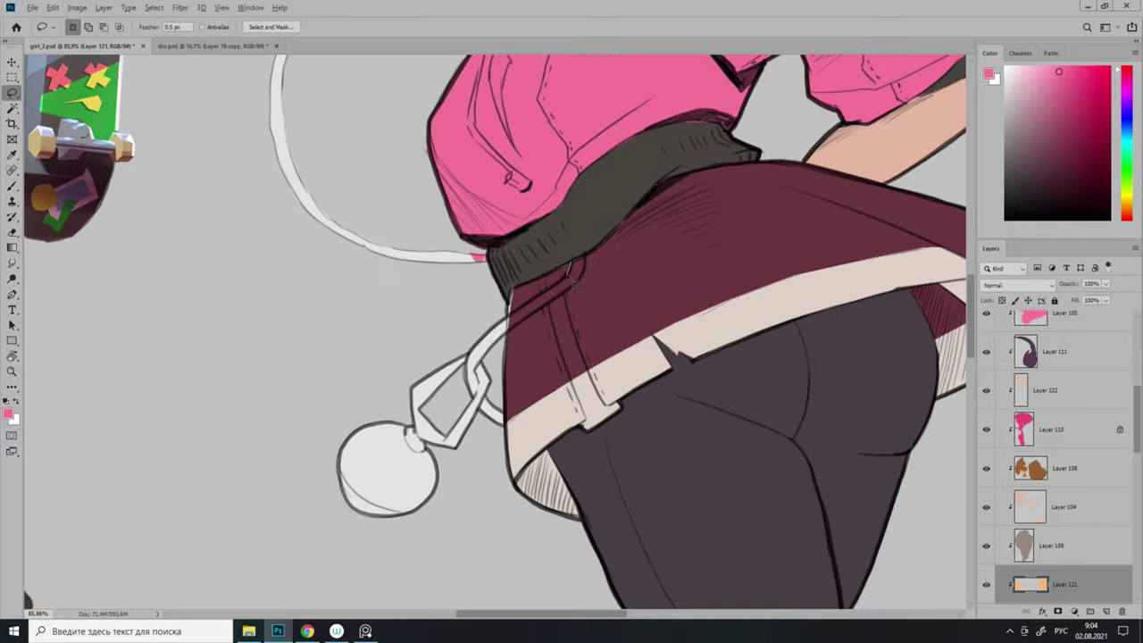
{"action": "scroll", "coordinate": [578, 264], "scroll_direction": "down", "scroll_amount": 8}
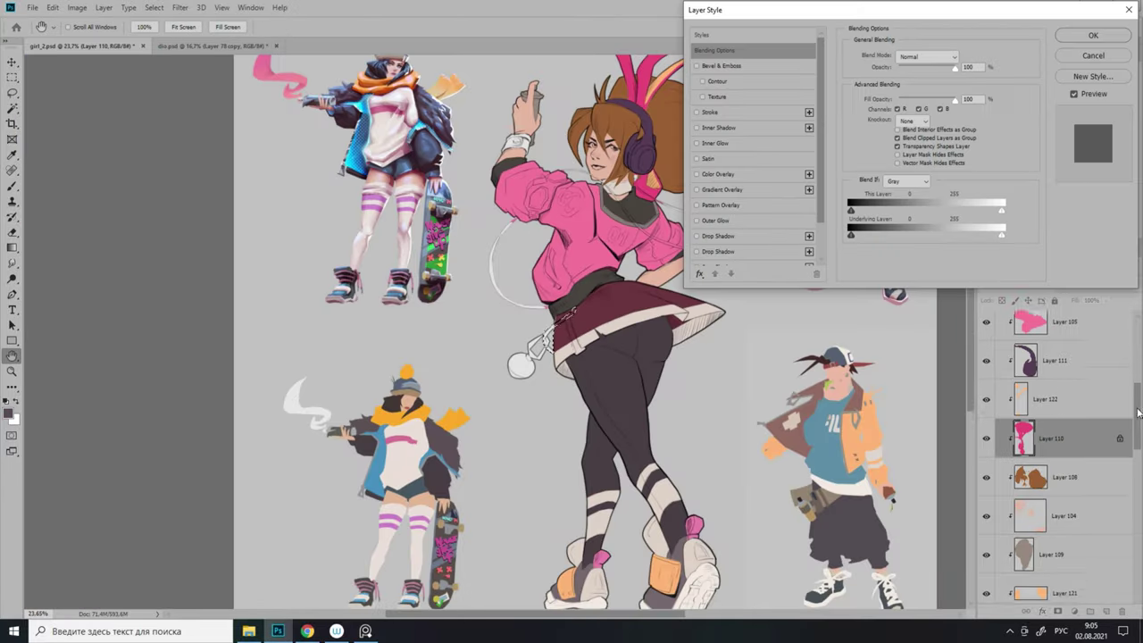
{"action": "key", "text": "Escape"}
{"action": "left_click", "coordinate": [592, 292], "text": "ctrl"}
{"action": "key", "text": "b"}
{"action": "scroll", "coordinate": [592, 292], "scroll_direction": "up", "scroll_amount": 4}
{"action": "scroll", "coordinate": [547, 371], "scroll_direction": "up", "scroll_amount": 1}
Lasso the carabiner at the end of the cord and fill it with grey on a new clipped layer.
{"action": "key", "text": "ctrl+shift+alt+n"}
{"action": "scroll", "coordinate": [498, 335], "scroll_direction": "up", "scroll_amount": 3}
{"action": "key", "text": "l"}
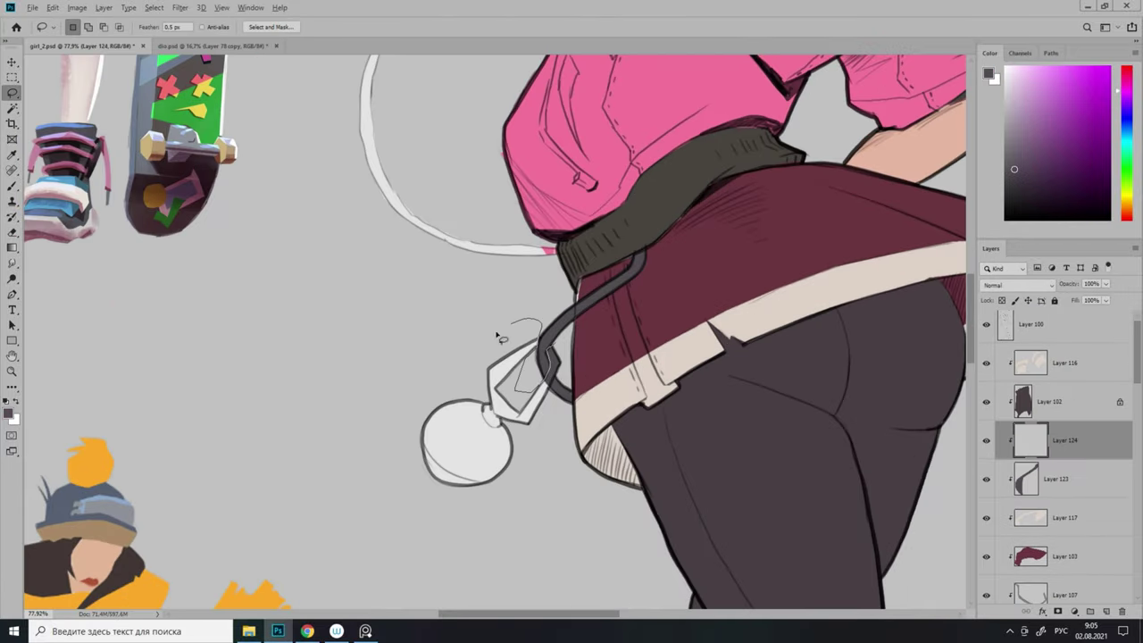
{"action": "scroll", "coordinate": [502, 423], "scroll_direction": "down", "scroll_amount": 6}
{"action": "key", "text": "alt+BackSpace"}
Lasso the ball charm below the carabiner, fill it with yellow-orange on a new clipped layer, and deselect.
{"action": "scroll", "coordinate": [580, 357], "scroll_direction": "up", "scroll_amount": 5}
{"action": "mouse_move", "coordinate": [535, 214]}
{"action": "left_mouse_down"}
{"action": "mouse_move", "coordinate": [595, 255]}
{"action": "mouse_move", "coordinate": [560, 329]}
{"action": "left_mouse_up"}
{"action": "key", "text": "ctrl+shift+alt+n"}
{"action": "key", "text": "b"}
{"action": "scroll", "coordinate": [554, 339], "scroll_direction": "down", "scroll_amount": 5}
{"action": "key", "text": "alt+BackSpace"}
{"action": "key", "text": "ctrl+d"}
Lasso the vertical strap on the skirt and fill it with warm grey on a new clipped layer.
{"action": "scroll", "coordinate": [542, 348], "scroll_direction": "up", "scroll_amount": 5}
{"action": "scroll", "coordinate": [530, 298], "scroll_direction": "down", "scroll_amount": 2}
{"action": "key", "text": "ctrl+shift+alt+n"}
{"action": "key", "text": "l"}
{"action": "scroll", "coordinate": [458, 390], "scroll_direction": "up", "scroll_amount": 2}
{"action": "scroll", "coordinate": [603, 386], "scroll_direction": "down", "scroll_amount": 5}
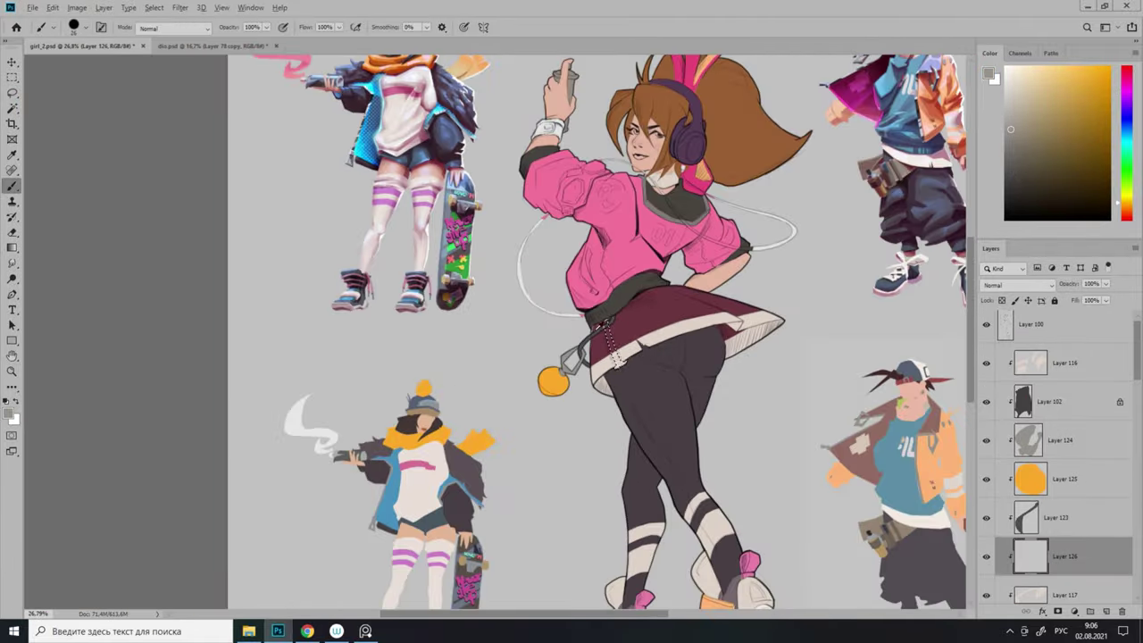
{"action": "scroll", "coordinate": [571, 357], "scroll_direction": "up", "scroll_amount": 2}
Select the whole wristband and paint it light blue on a new clipped layer above the carabiner layer.
{"action": "left_click", "coordinate": [1058, 437]}
{"action": "scroll", "coordinate": [549, 134], "scroll_direction": "up", "scroll_amount": 4}
{"action": "key", "text": "ctrl+shift+alt+n"}
{"action": "key", "text": "l"}
{"action": "scroll", "coordinate": [1025, 416], "scroll_direction": "down", "scroll_amount": 3}
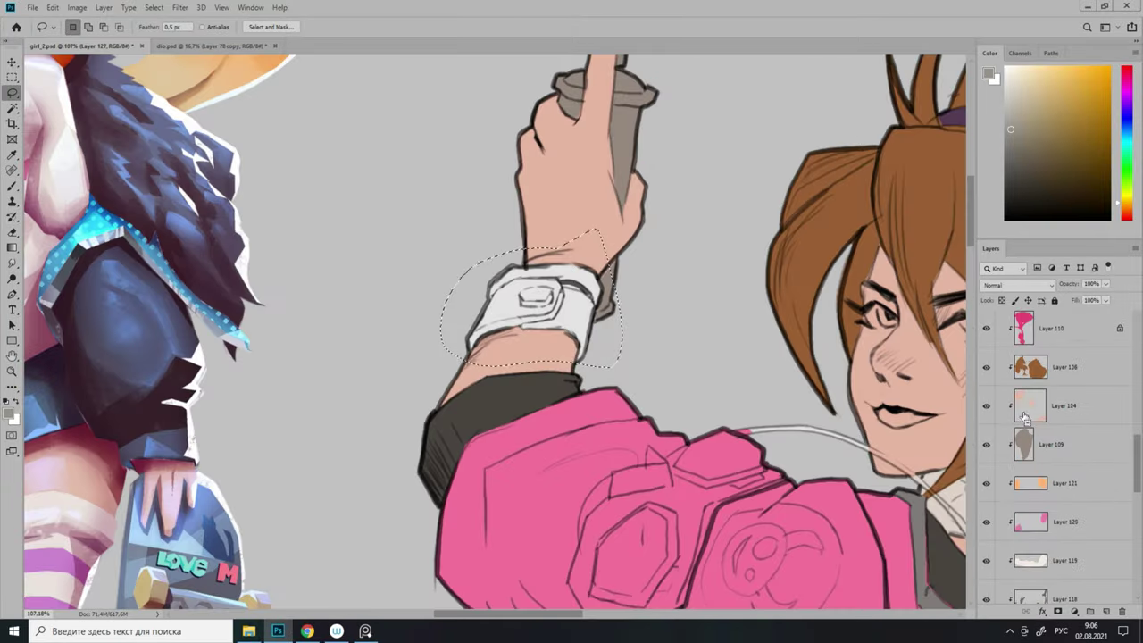
{"action": "scroll", "coordinate": [1025, 416], "scroll_direction": "down", "scroll_amount": 3}
{"action": "scroll", "coordinate": [571, 357], "scroll_direction": "down", "scroll_amount": 5}
{"action": "scroll", "coordinate": [419, 217], "scroll_direction": "up", "scroll_amount": 5}
{"action": "key", "text": "b"}
{"action": "left_click_drag", "start_coordinate": [406, 234], "coordinate": [420, 217]}
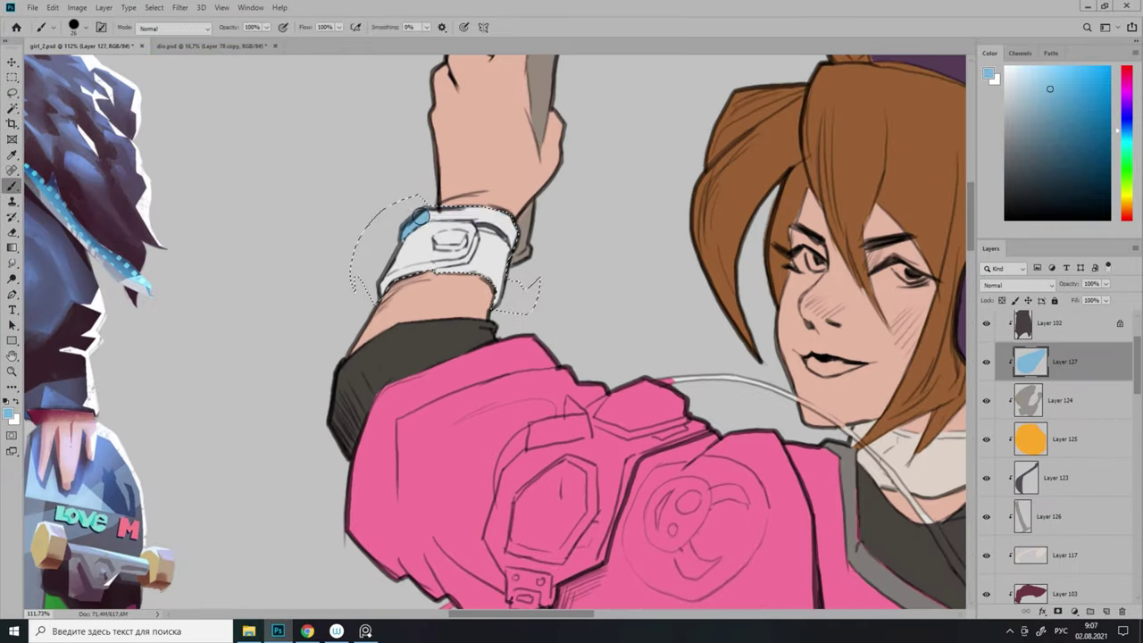
{"action": "scroll", "coordinate": [419, 217], "scroll_direction": "down", "scroll_amount": 5}
Lasso the wristband's main band, leaving a blue edge, and fill it with light orange on a new clipped layer.
{"action": "key", "text": "ctrl+shift+alt+n"}
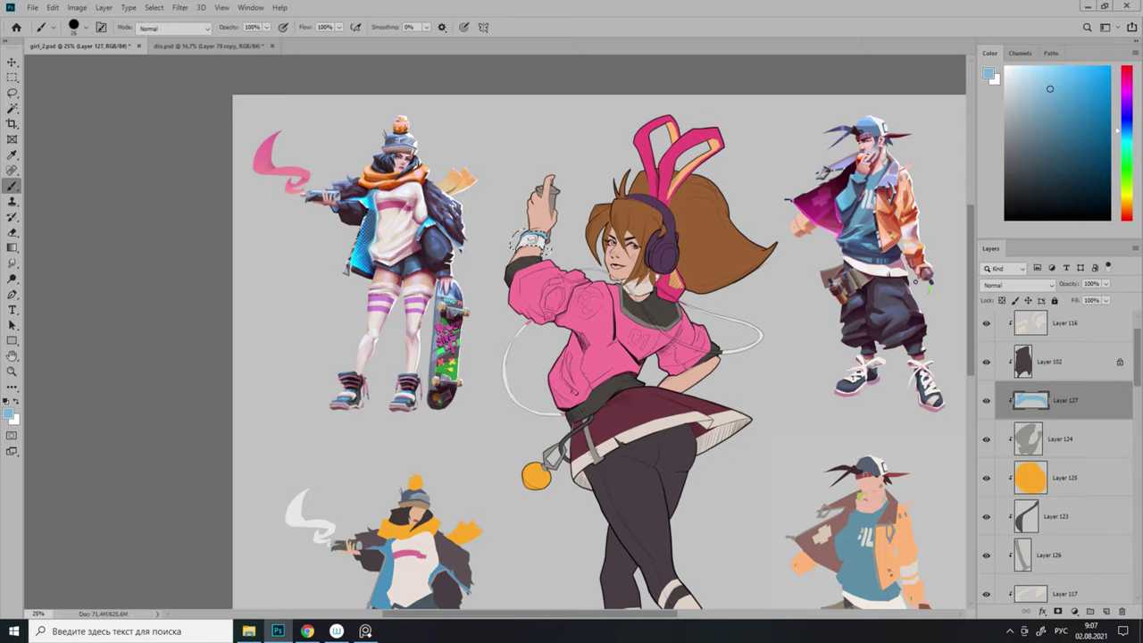
{"action": "key", "text": "l"}
{"action": "scroll", "coordinate": [488, 179], "scroll_direction": "up", "scroll_amount": 5}
{"action": "scroll", "coordinate": [585, 229], "scroll_direction": "down", "scroll_amount": 5}
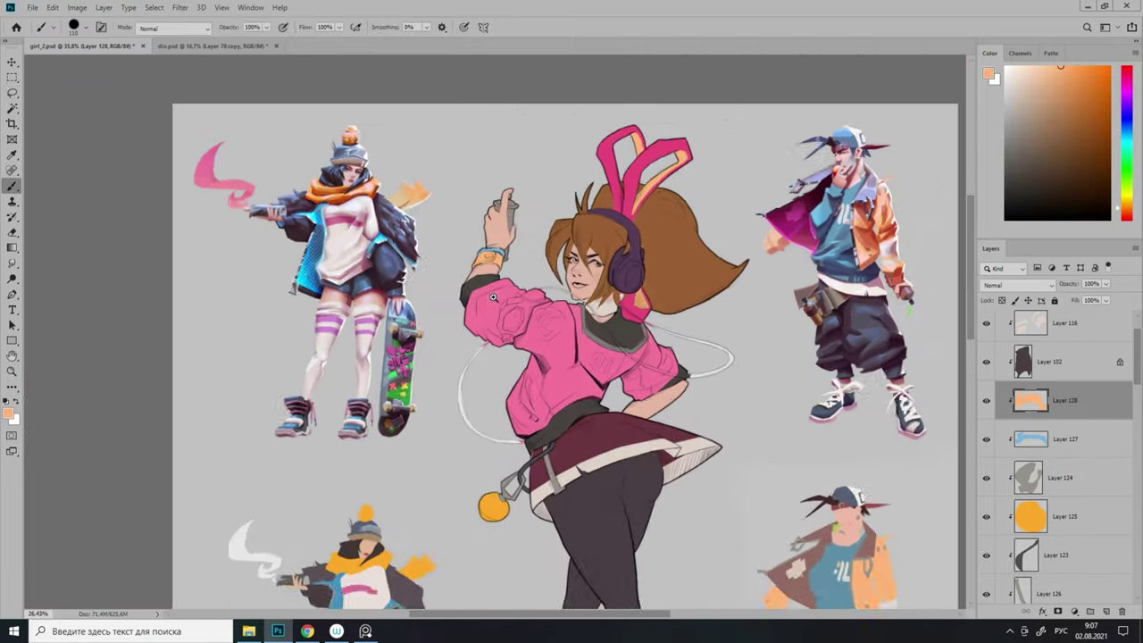
Fill the small display on the wristband with grey on its own clipped layer.
{"action": "scroll", "coordinate": [447, 241], "scroll_direction": "up", "scroll_amount": 5}
{"action": "key", "text": "alt+BackSpace"}
{"action": "key", "text": "b"}
{"action": "scroll", "coordinate": [743, 456], "scroll_direction": "down", "scroll_amount": 3}
{"action": "scroll", "coordinate": [447, 237], "scroll_direction": "up", "scroll_amount": 5}
{"action": "scroll", "coordinate": [446, 237], "scroll_direction": "down", "scroll_amount": 5}
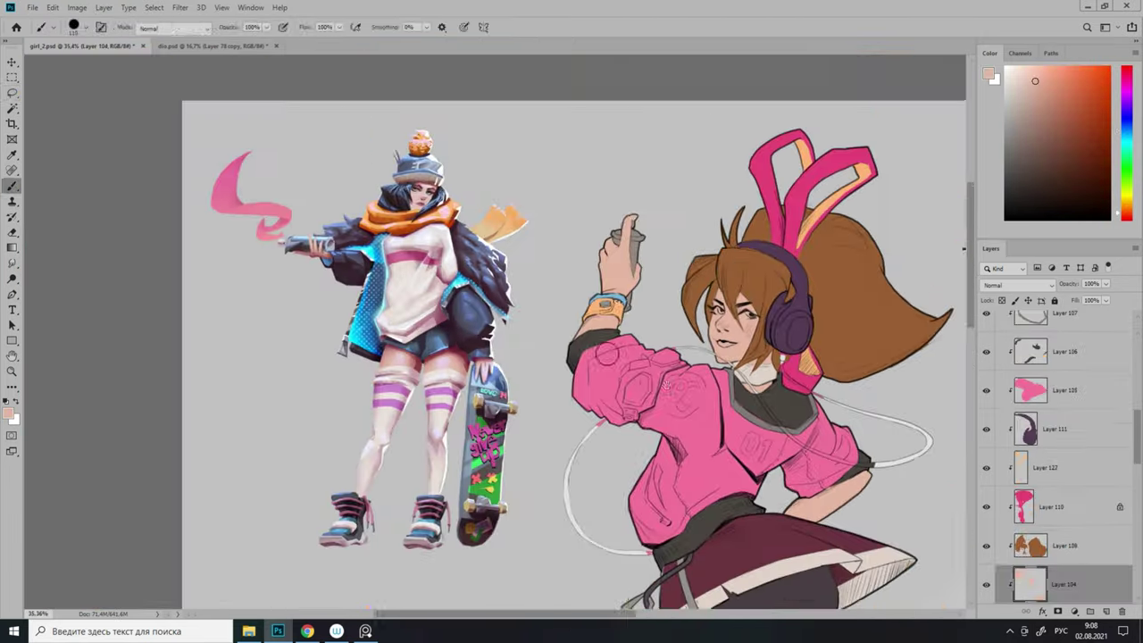
Lasso the cable connector below the ear cup and fill it with light blue on a new layer above the headphones.
{"action": "scroll", "coordinate": [580, 250], "scroll_direction": "up", "scroll_amount": 5}
{"action": "key", "text": "l"}
{"action": "key", "text": "ctrl+shift+alt+n"}
{"action": "scroll", "coordinate": [535, 268], "scroll_direction": "up", "scroll_amount": 3}
{"action": "scroll", "coordinate": [536, 268], "scroll_direction": "down", "scroll_amount": 5}
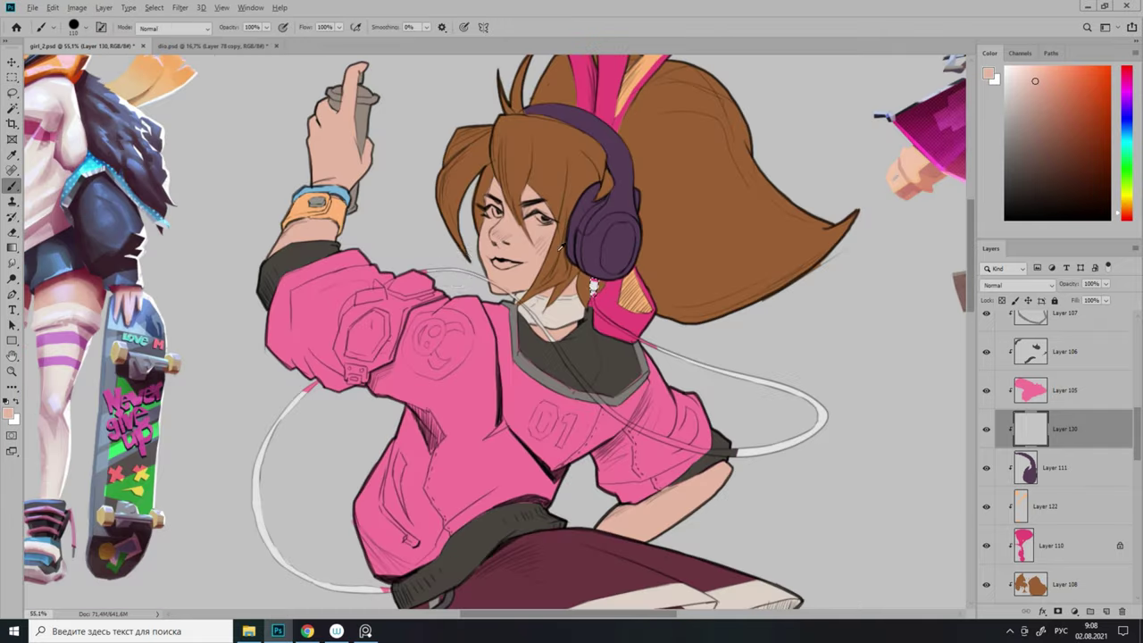
{"action": "scroll", "coordinate": [625, 179], "scroll_direction": "up", "scroll_amount": 3}
Recolour the headphones with medium blue while keeping their transparent pixels locked.
{"action": "left_click", "coordinate": [1053, 467]}
{"action": "key", "text": "alt+BackSpace"}
{"action": "scroll", "coordinate": [708, 148], "scroll_direction": "up", "scroll_amount": 2}
{"action": "scroll", "coordinate": [708, 148], "scroll_direction": "down", "scroll_amount": 5}
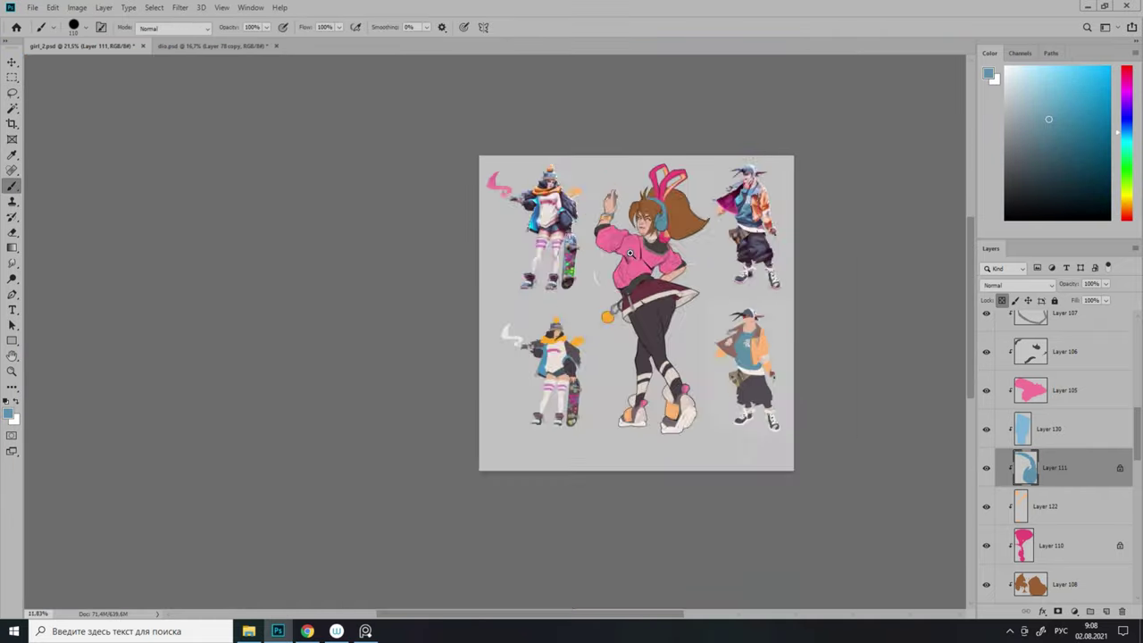
Shift the neck collar to a darker taupe with Hue/Saturation.
{"action": "scroll", "coordinate": [571, 321], "scroll_direction": "up", "scroll_amount": 3}
{"action": "key", "text": "i"}
{"action": "key", "text": "ctrl+u"}
{"action": "key", "text": "Return"}
{"action": "key", "text": "b"}
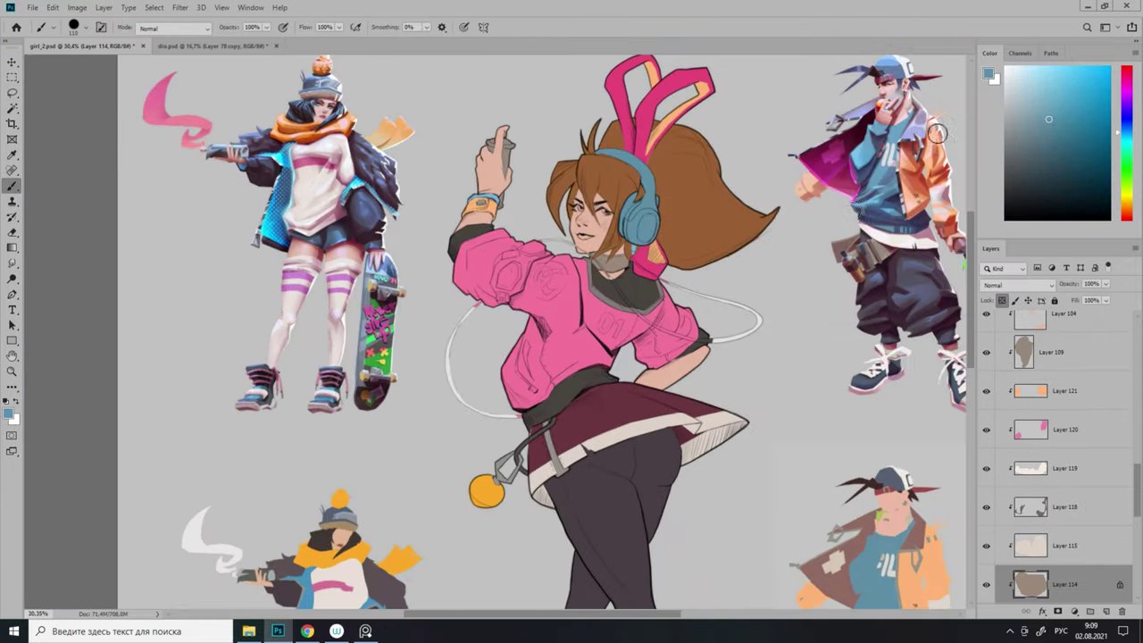
Check the characters against the dark background layer above the grey backdrop.
{"action": "scroll", "coordinate": [571, 321], "scroll_direction": "down", "scroll_amount": 3}
{"action": "left_click", "coordinate": [1044, 584]}
{"action": "left_click", "coordinate": [985, 547]}
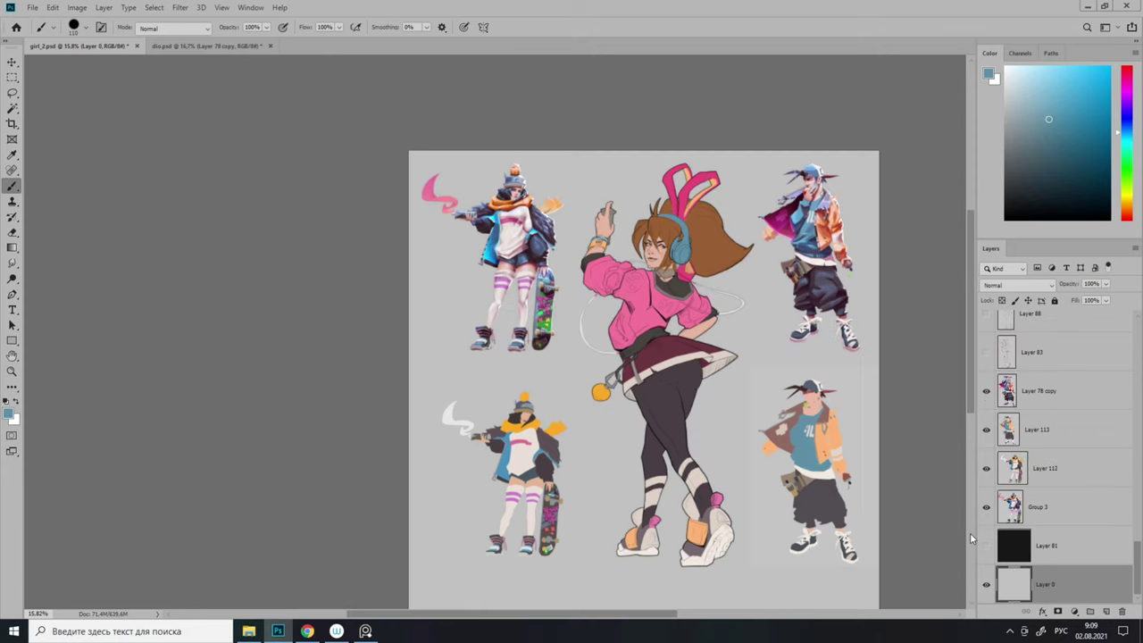
Lasso the body of the can in her raised hand and fill it with blue on a new clipped layer.
{"action": "left_click", "coordinate": [1080, 438]}
{"action": "scroll", "coordinate": [616, 232], "scroll_direction": "up", "scroll_amount": 6}
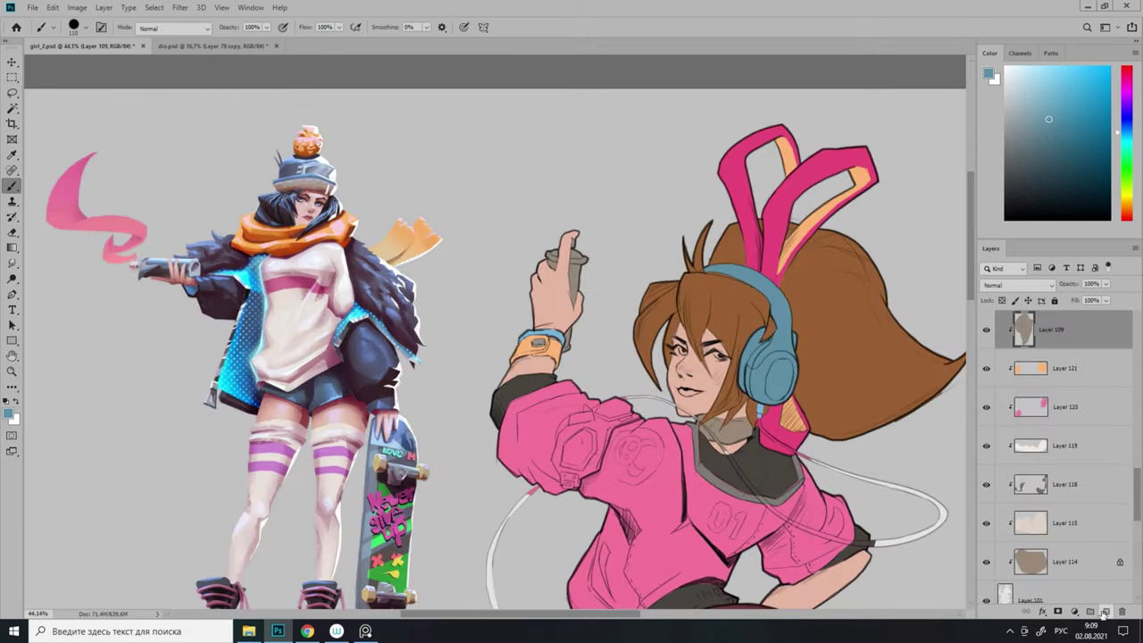
{"action": "key", "text": "l"}
{"action": "scroll", "coordinate": [502, 366], "scroll_direction": "down", "scroll_amount": 6}
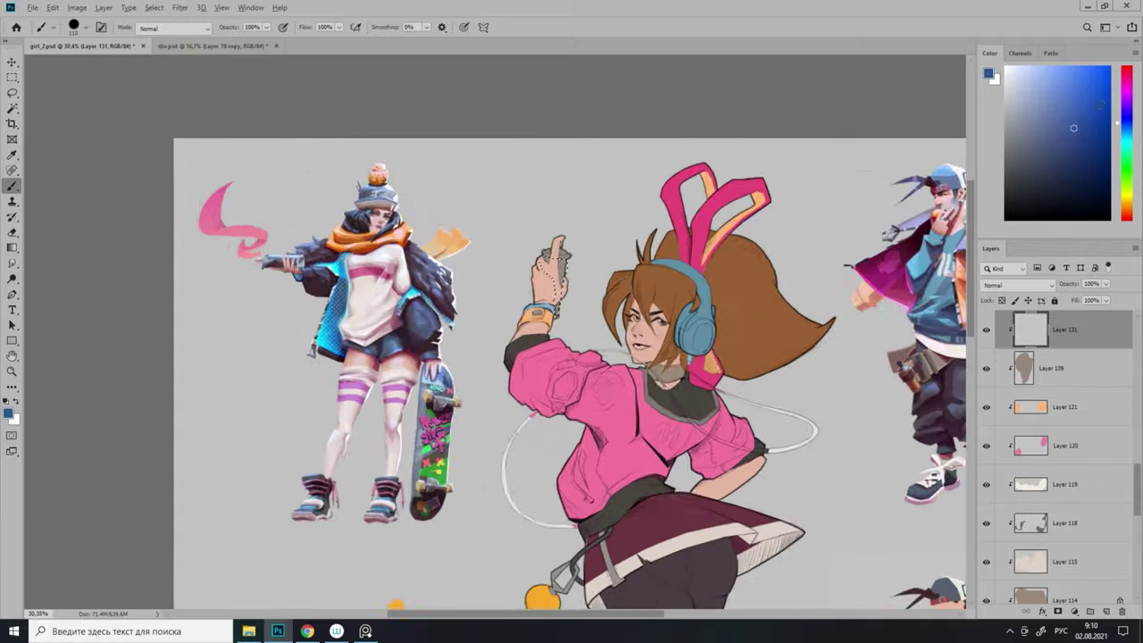
{"action": "scroll", "coordinate": [665, 348], "scroll_direction": "up", "scroll_amount": 4}
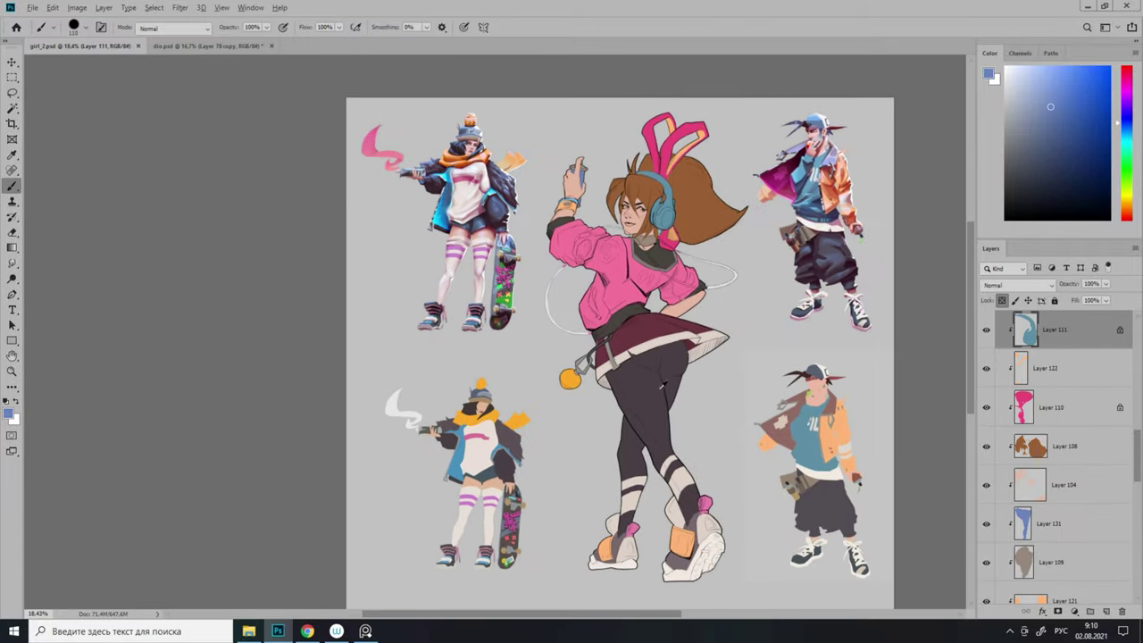
Recolour the headphones and their cable connector dark purple-grey, and try a lower opacity on the sweater.
{"action": "key", "text": "b"}
{"action": "scroll", "coordinate": [571, 339], "scroll_direction": "down", "scroll_amount": 4}
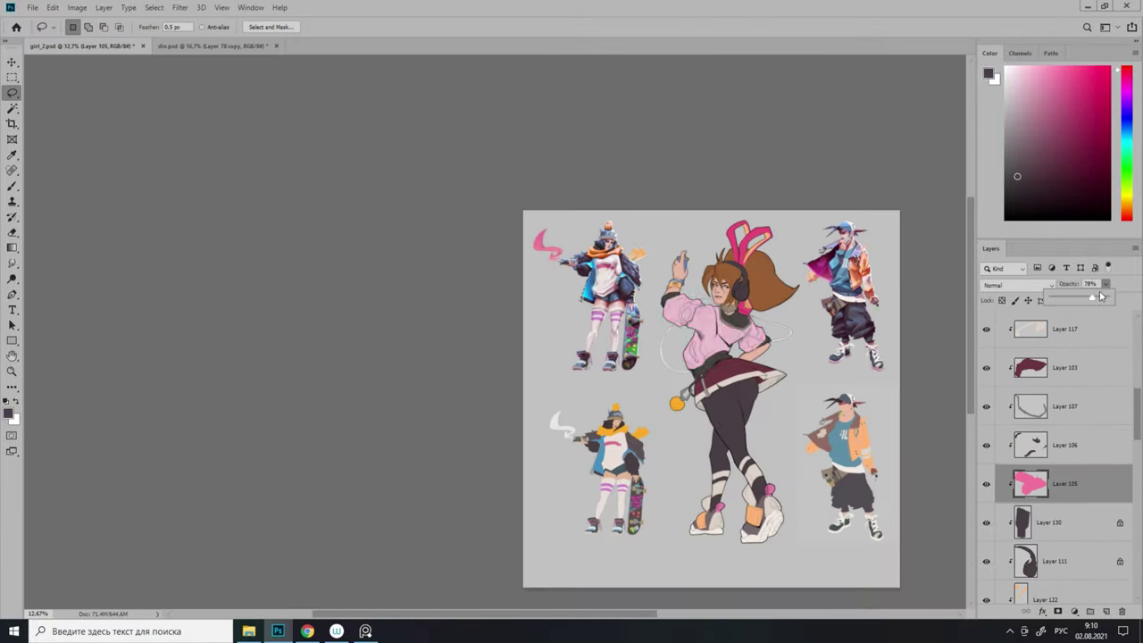
Lasso the headphone cable across the shoulder, chest and outer loops and fill it with dark purple-grey on a new clipped layer.
{"action": "scroll", "coordinate": [802, 299], "scroll_direction": "up", "scroll_amount": 5}
{"action": "scroll", "coordinate": [571, 500], "scroll_direction": "up", "scroll_amount": 3}
{"action": "scroll", "coordinate": [378, 256], "scroll_direction": "up", "scroll_amount": 3}
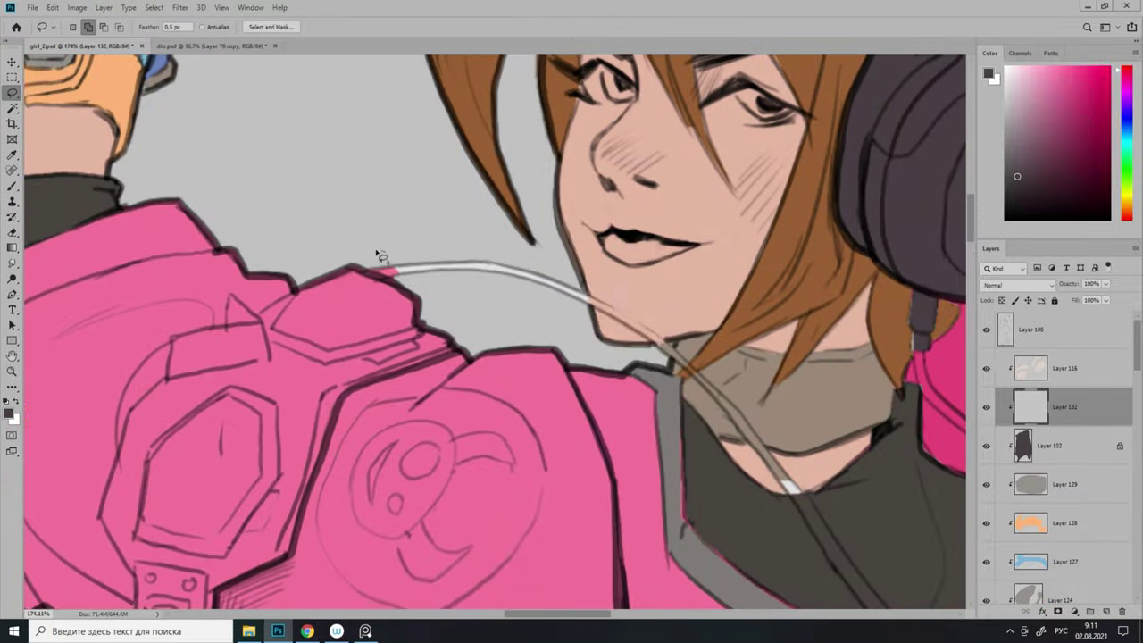
{"action": "scroll", "coordinate": [446, 273], "scroll_direction": "down", "scroll_amount": 1}
{"action": "scroll", "coordinate": [572, 339], "scroll_direction": "down", "scroll_amount": 3}
{"action": "scroll", "coordinate": [572, 340], "scroll_direction": "right", "scroll_amount": 8}
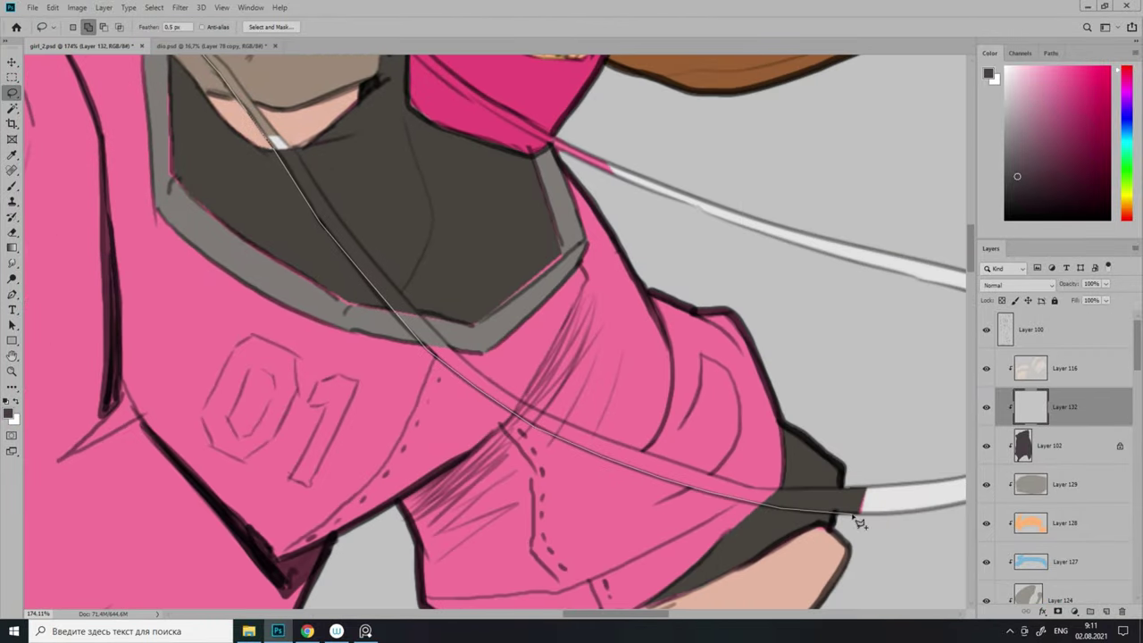
{"action": "scroll", "coordinate": [337, 261], "scroll_direction": "up", "scroll_amount": 1}
{"action": "scroll", "coordinate": [419, 304], "scroll_direction": "down", "scroll_amount": 2}
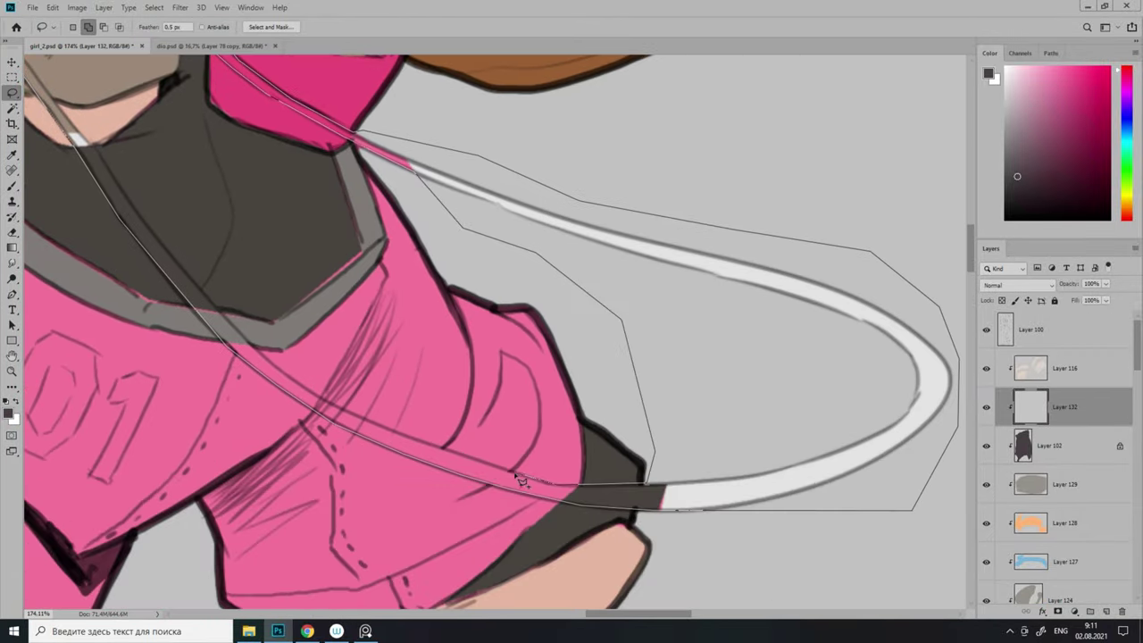
{"action": "scroll", "coordinate": [335, 402], "scroll_direction": "up", "scroll_amount": 3}
{"action": "scroll", "coordinate": [335, 401], "scroll_direction": "left", "scroll_amount": 5}
{"action": "scroll", "coordinate": [358, 281], "scroll_direction": "right", "scroll_amount": 3}
{"action": "scroll", "coordinate": [357, 281], "scroll_direction": "down", "scroll_amount": 3}
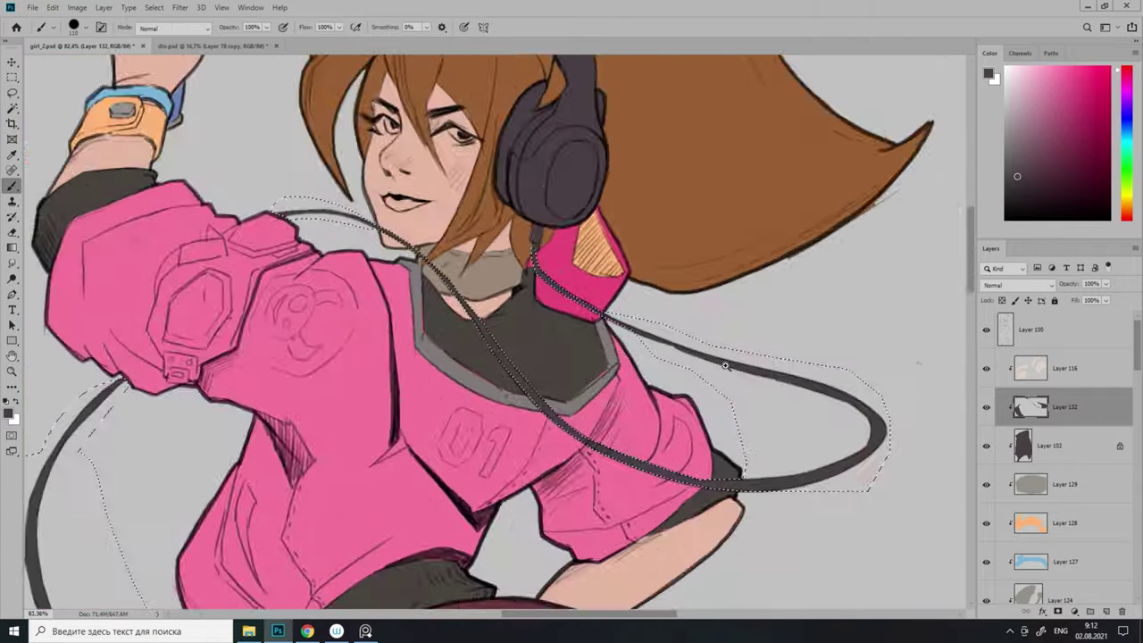
{"action": "scroll", "coordinate": [357, 281], "scroll_direction": "up", "scroll_amount": 2}
{"action": "scroll", "coordinate": [613, 438], "scroll_direction": "down", "scroll_amount": 5}
Clean up the silhouette's edges along the headphone cable on the base layer with the Eraser and Lasso tools.
{"action": "left_click", "coordinate": [614, 438], "text": "ctrl"}
{"action": "key", "text": "e"}
{"action": "scroll", "coordinate": [613, 438], "scroll_direction": "up", "scroll_amount": 5}
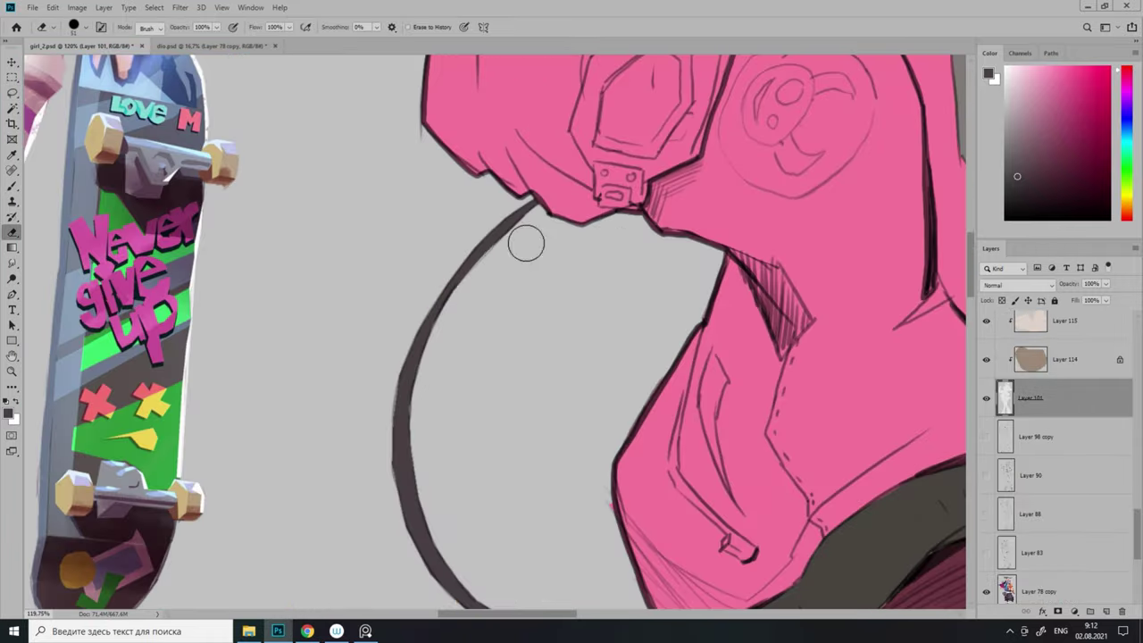
{"action": "scroll", "coordinate": [496, 255], "scroll_direction": "down", "scroll_amount": 5}
{"action": "scroll", "coordinate": [447, 232], "scroll_direction": "up", "scroll_amount": 5}
{"action": "scroll", "coordinate": [447, 223], "scroll_direction": "down", "scroll_amount": 5}
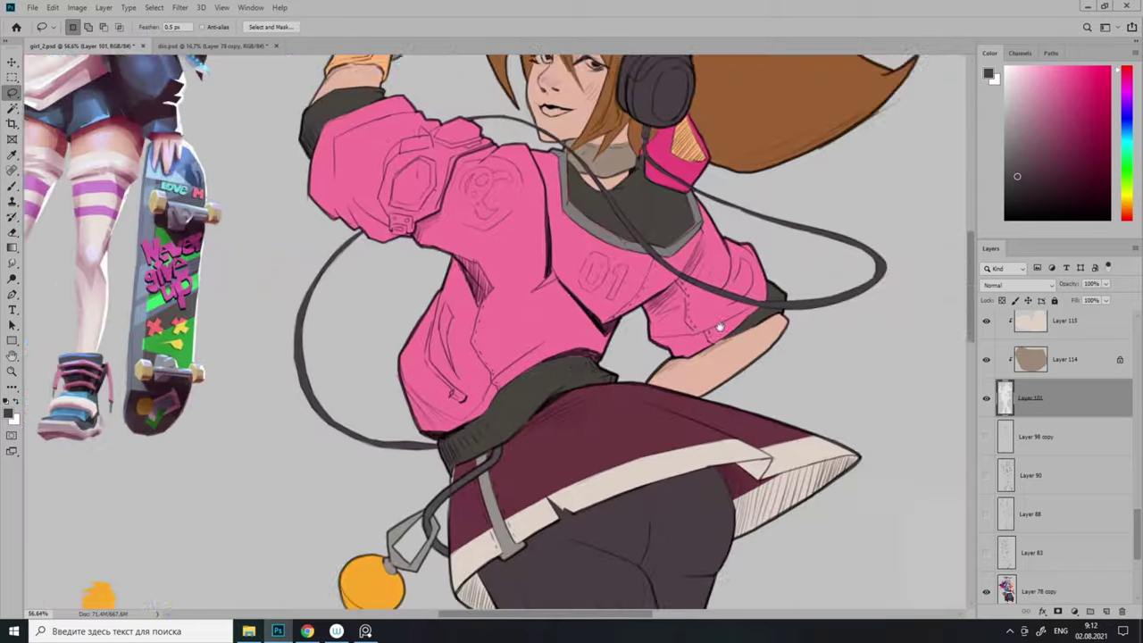
{"action": "scroll", "coordinate": [547, 207], "scroll_direction": "up", "scroll_amount": 6}
{"action": "scroll", "coordinate": [693, 250], "scroll_direction": "down", "scroll_amount": 8}
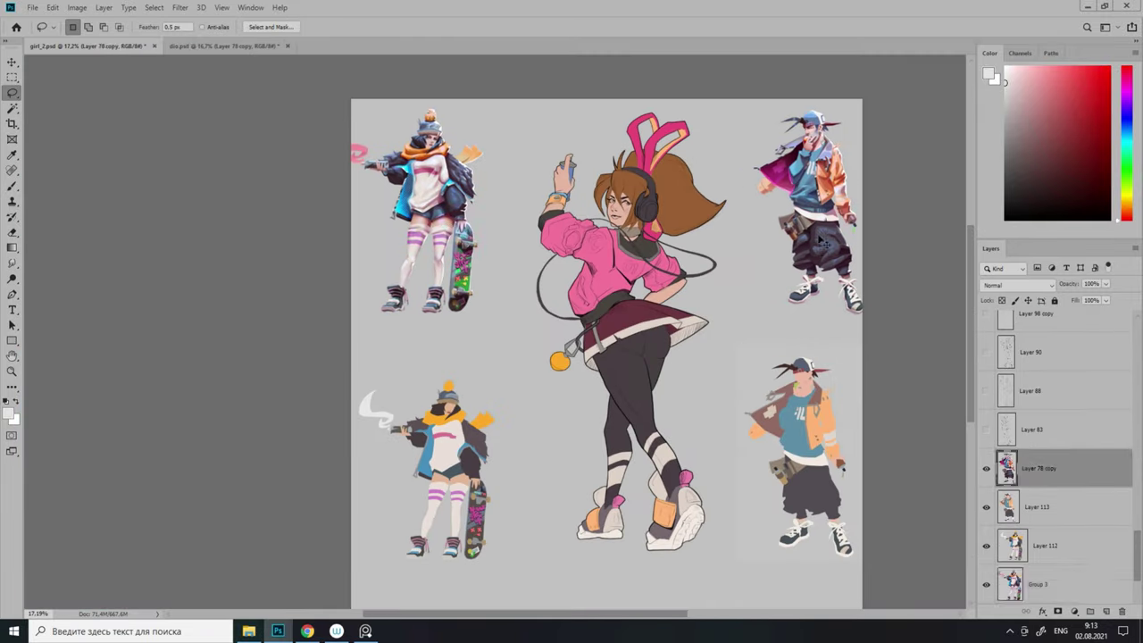
Shift the hair to a lighter golden blonde with Hue/Saturation.
{"action": "left_click", "coordinate": [714, 248], "text": "ctrl"}
{"action": "key", "text": "ctrl+u"}
{"action": "left_click_drag", "start_coordinate": [823, 181], "coordinate": [834, 185]}
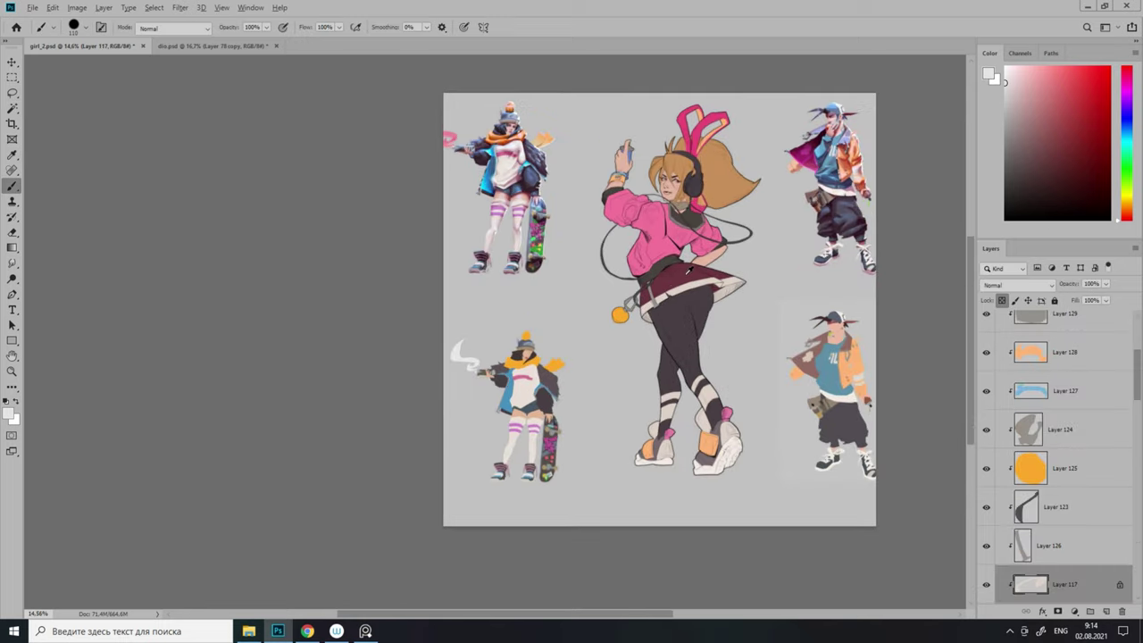
Recolour the skirt's hem band and lining crimson, and fill the sweater's "01" print with off-white on a new clipped layer.
{"action": "scroll", "coordinate": [767, 227], "scroll_direction": "up", "scroll_amount": 1}
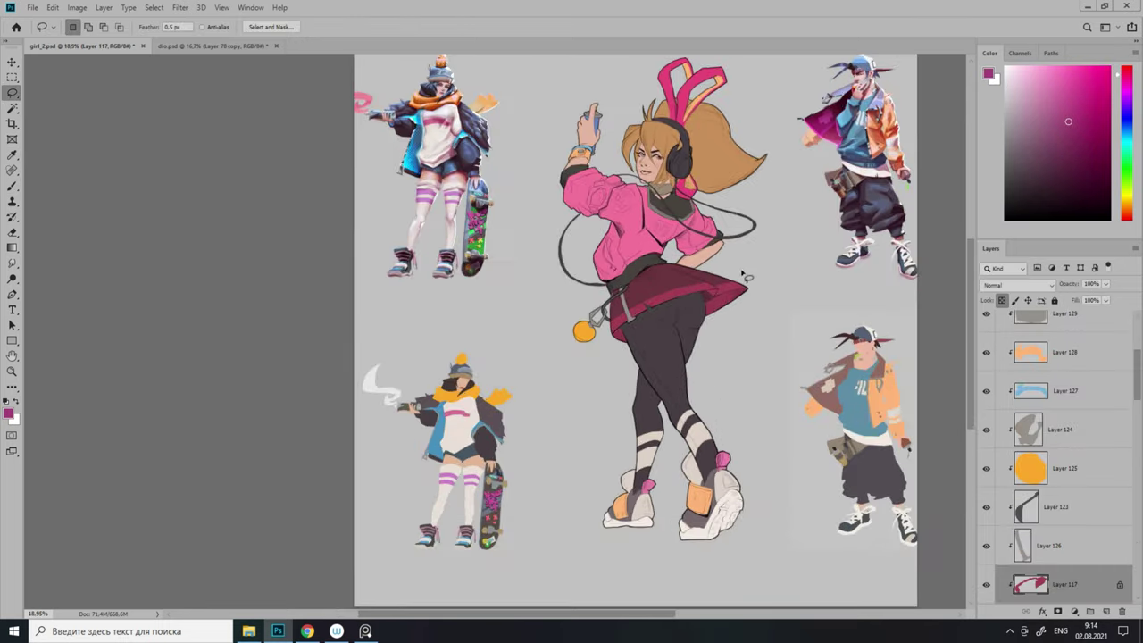
{"action": "scroll", "coordinate": [739, 201], "scroll_direction": "up", "scroll_amount": 6}
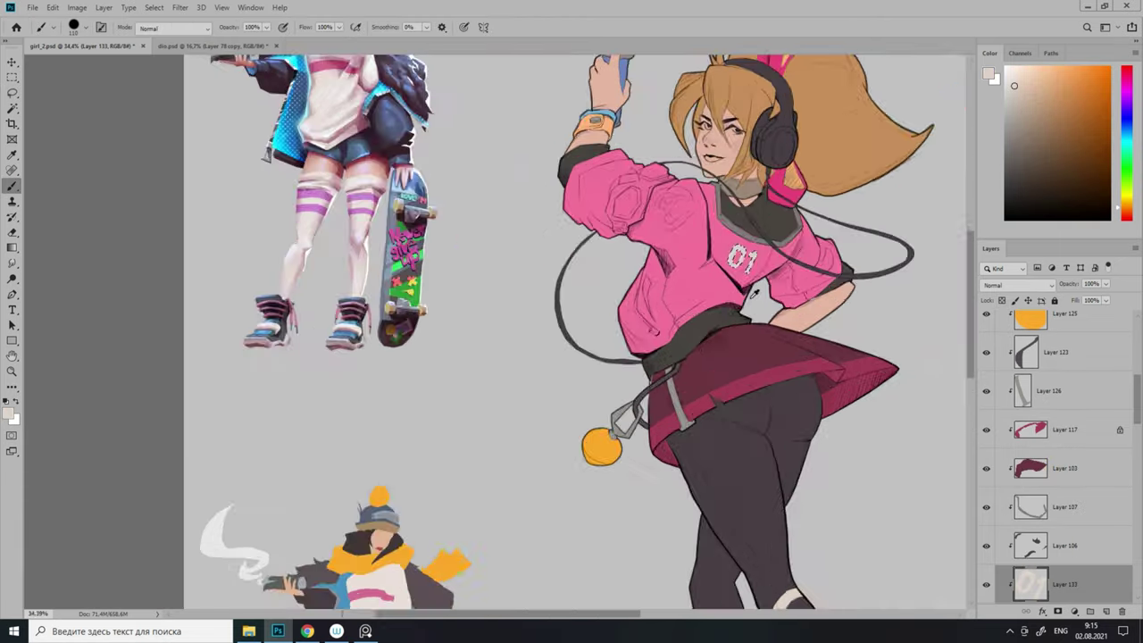
Lasso the round emblem on the sweater's shoulder and fill it with off-white.
{"action": "scroll", "coordinate": [741, 267], "scroll_direction": "up", "scroll_amount": 1}
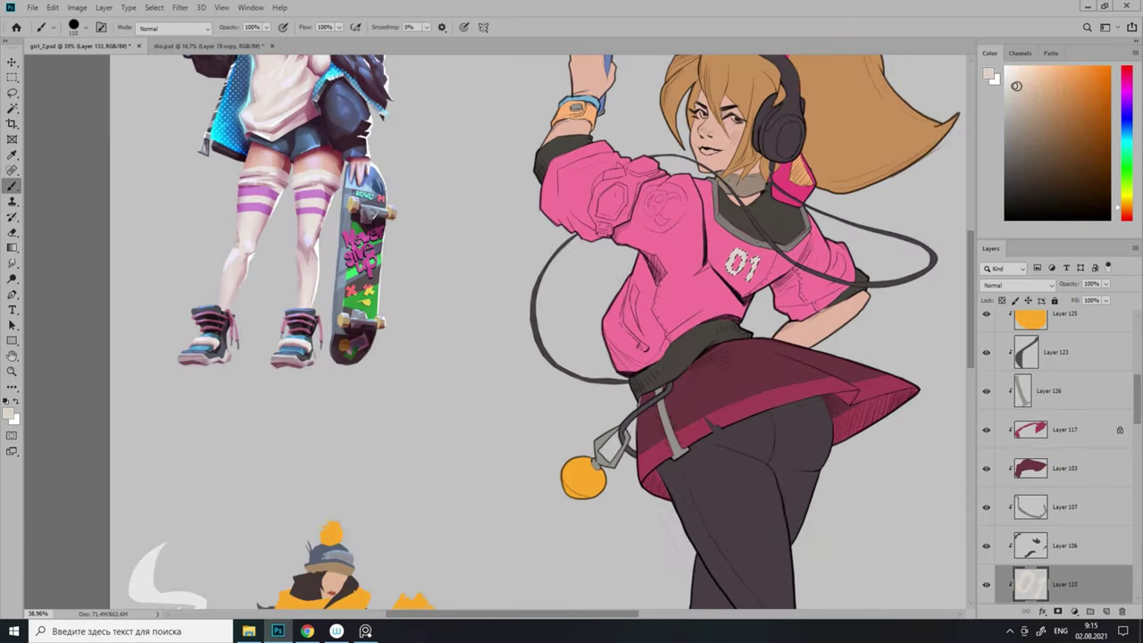
{"action": "scroll", "coordinate": [678, 219], "scroll_direction": "up", "scroll_amount": 3}
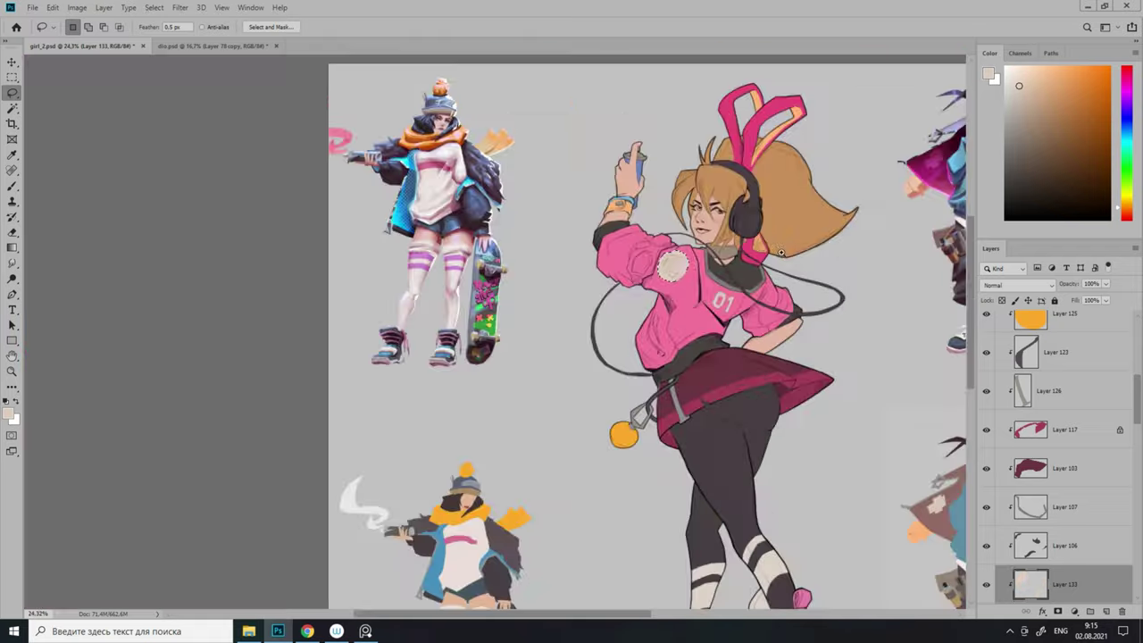
{"action": "scroll", "coordinate": [719, 302], "scroll_direction": "up", "scroll_amount": 4}
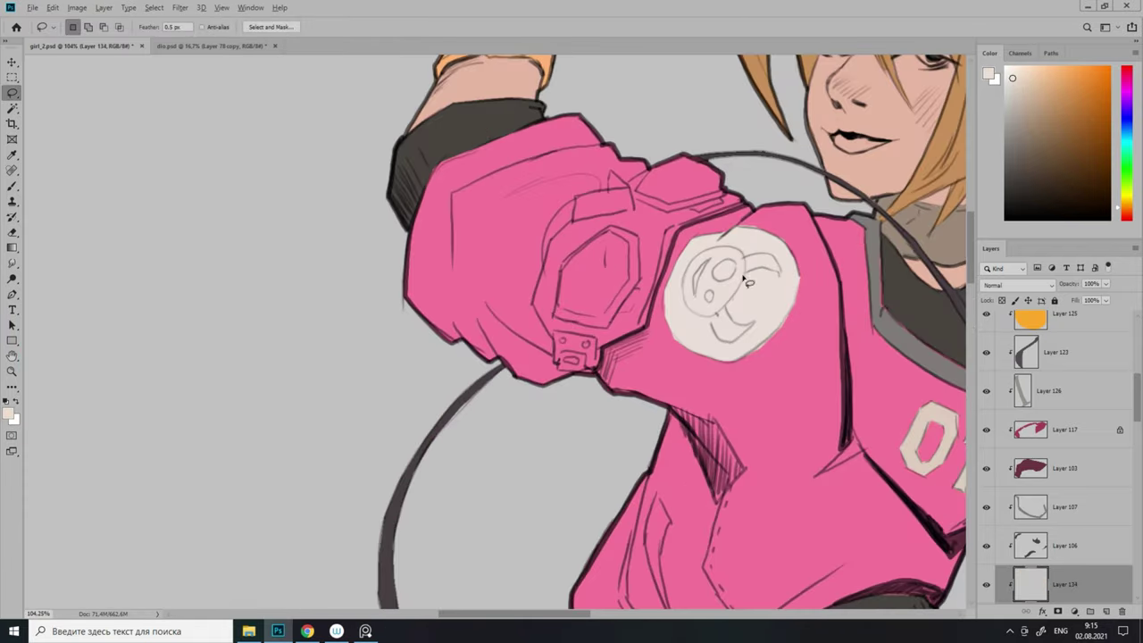
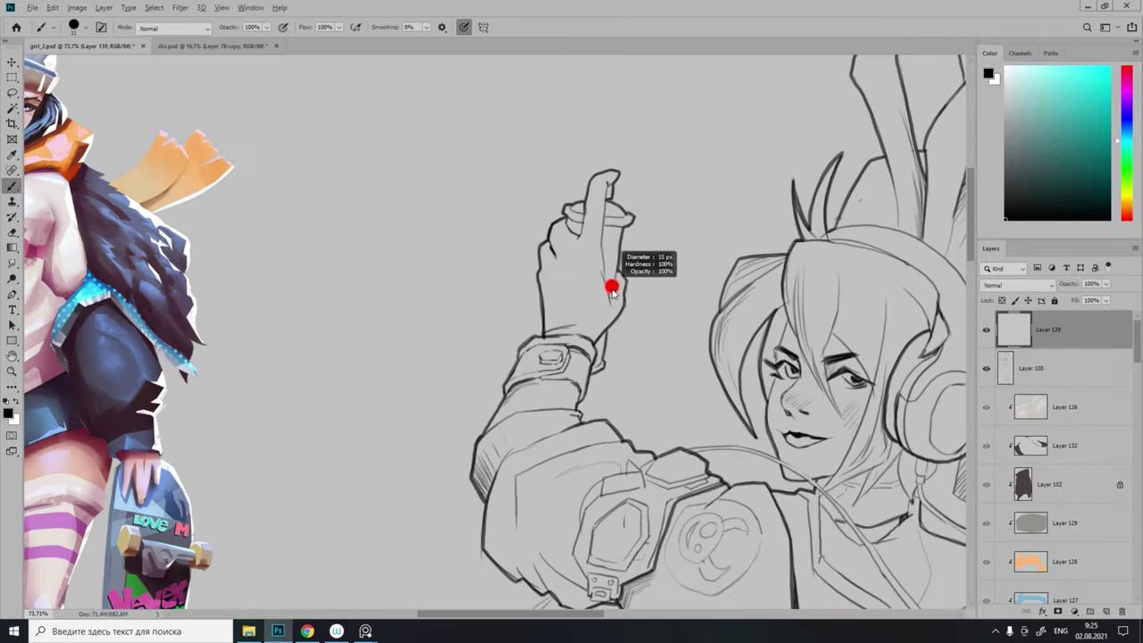
Sketch a glove with a wrist cuff and a rounded opening on the back of the raised hand.
{"action": "scroll", "coordinate": [530, 323], "scroll_direction": "up", "scroll_amount": 2}
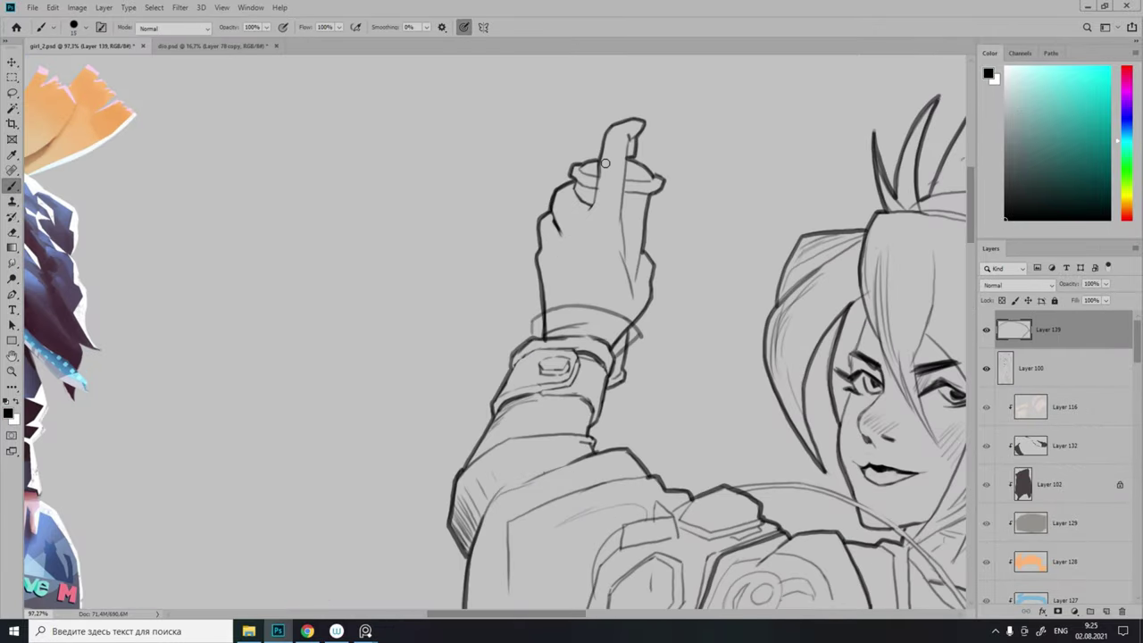
{"action": "scroll", "coordinate": [656, 277], "scroll_direction": "down", "scroll_amount": 1}
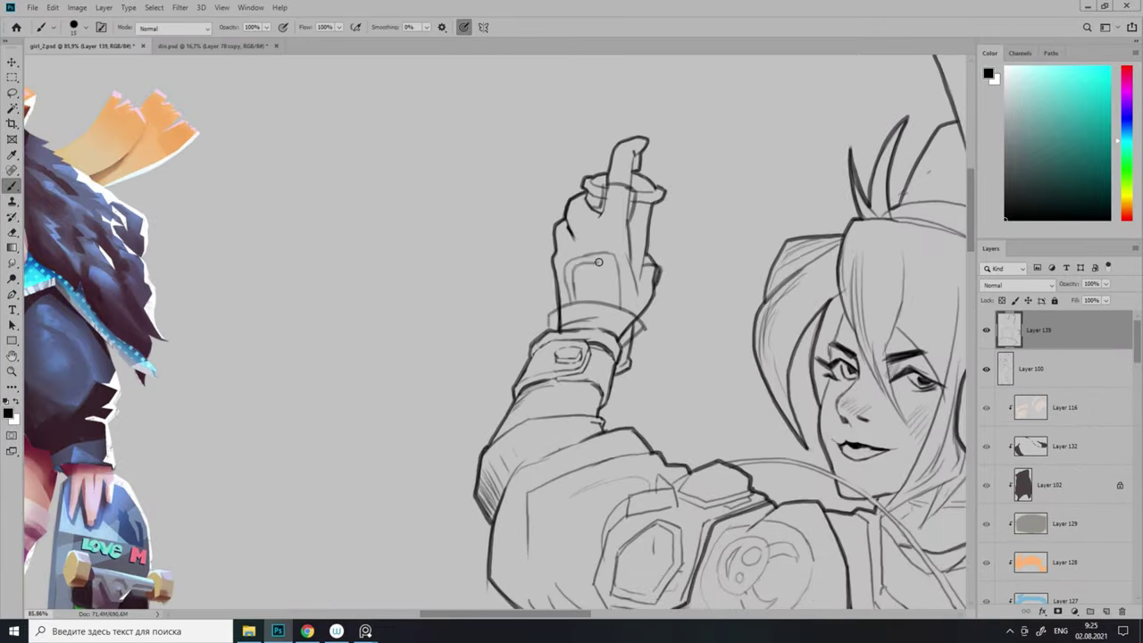
{"action": "scroll", "coordinate": [598, 262], "scroll_direction": "down", "scroll_amount": 1}
{"action": "scroll", "coordinate": [589, 286], "scroll_direction": "up", "scroll_amount": 2}
{"action": "scroll", "coordinate": [584, 299], "scroll_direction": "down", "scroll_amount": 1}
Redraw the glove's cuff, back opening and fingers as clean line art on a new layer, erasing stray lines.
{"action": "key", "text": "ctrl+shift+alt+n"}
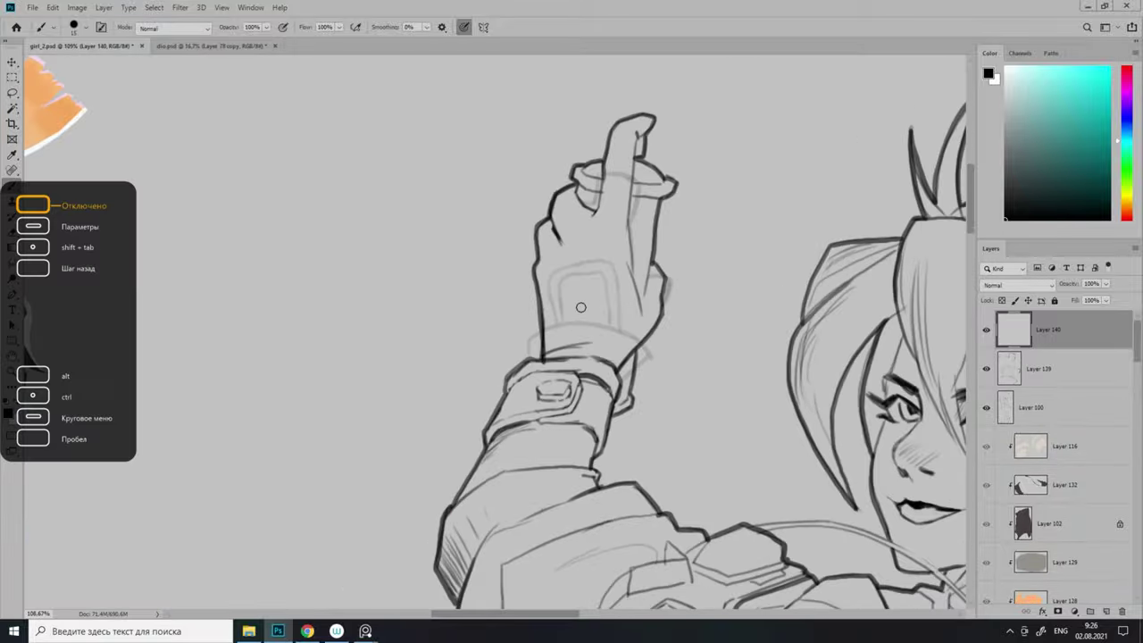
{"action": "scroll", "coordinate": [581, 307], "scroll_direction": "up", "scroll_amount": 1}
{"action": "scroll", "coordinate": [581, 375], "scroll_direction": "up", "scroll_amount": 1}
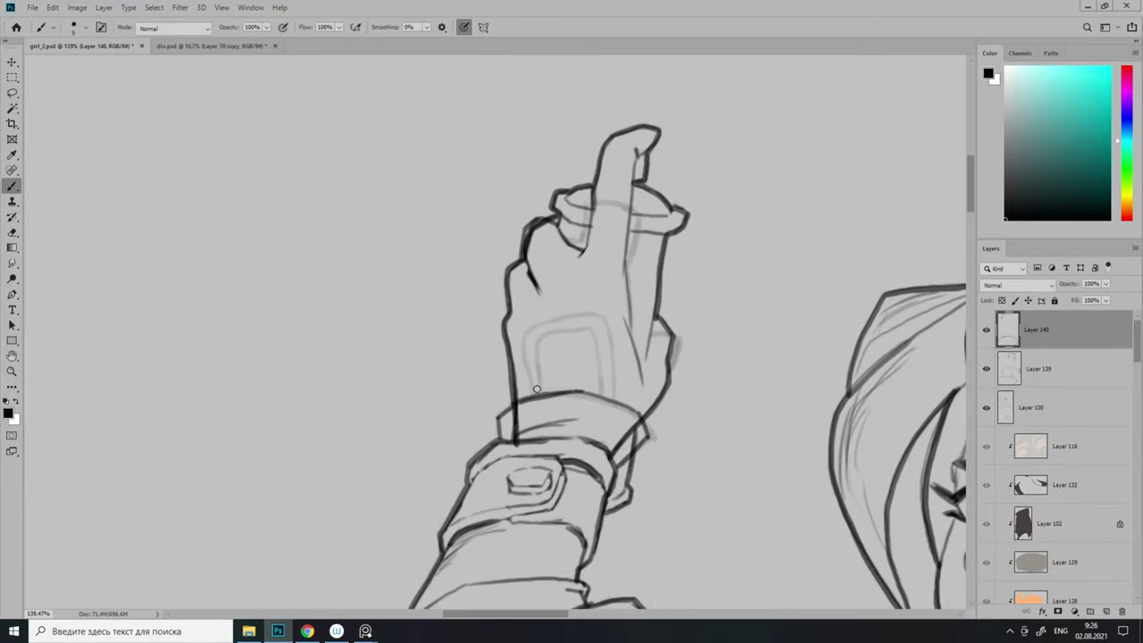
{"action": "scroll", "coordinate": [624, 363], "scroll_direction": "up", "scroll_amount": 1}
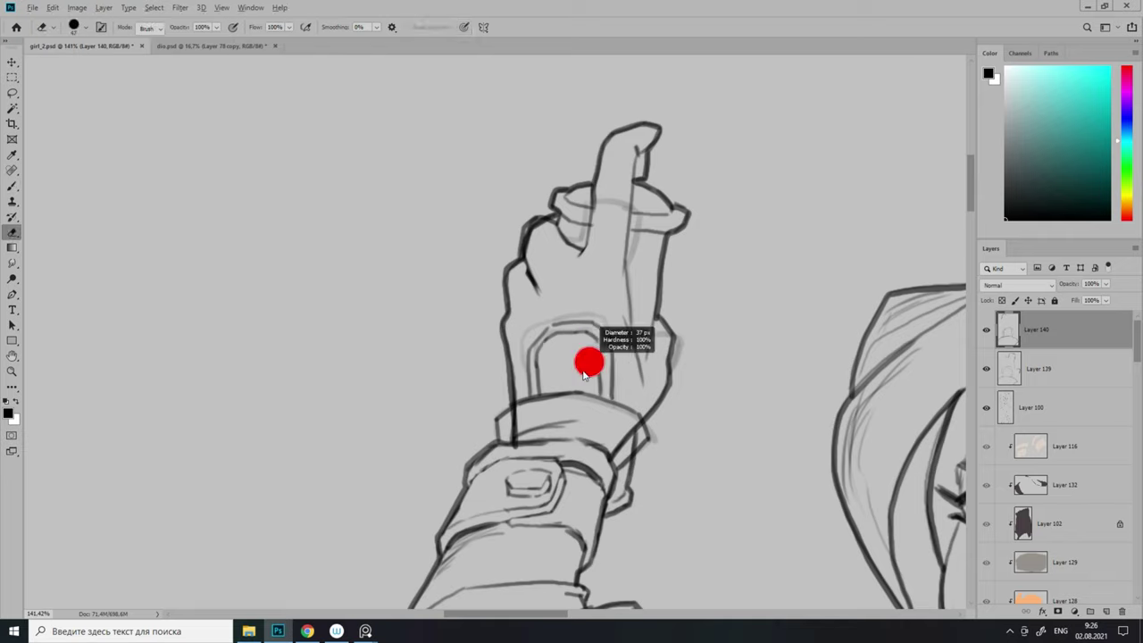
{"action": "key", "text": "b"}
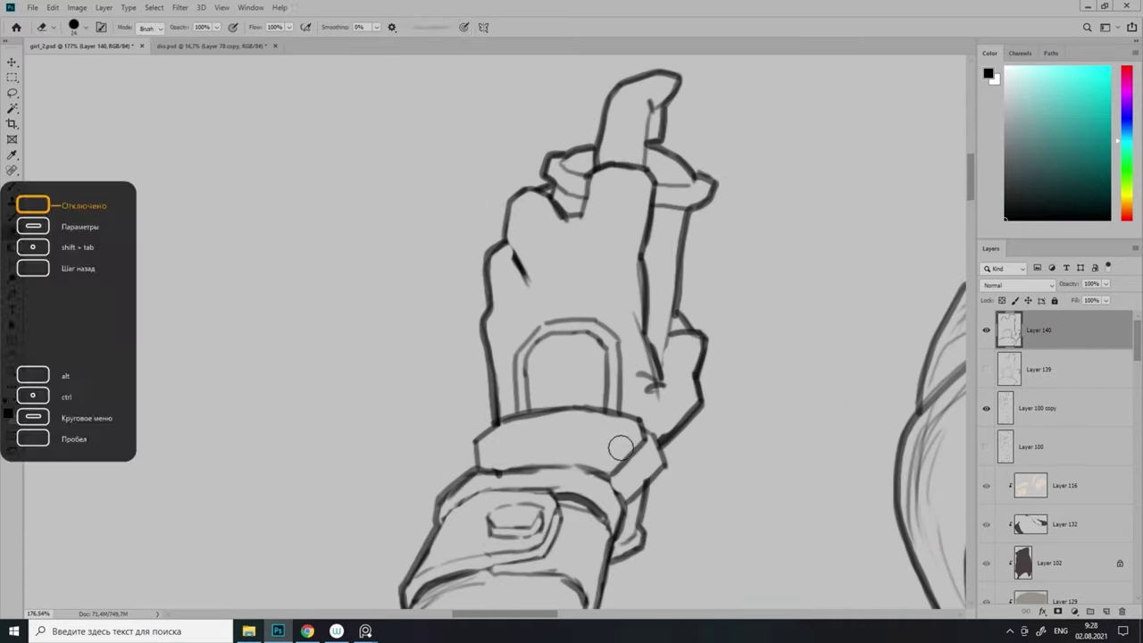
{"action": "left_click_drag", "start_coordinate": [516, 430], "coordinate": [556, 425]}
{"action": "left_click_drag", "start_coordinate": [572, 426], "coordinate": [619, 435]}
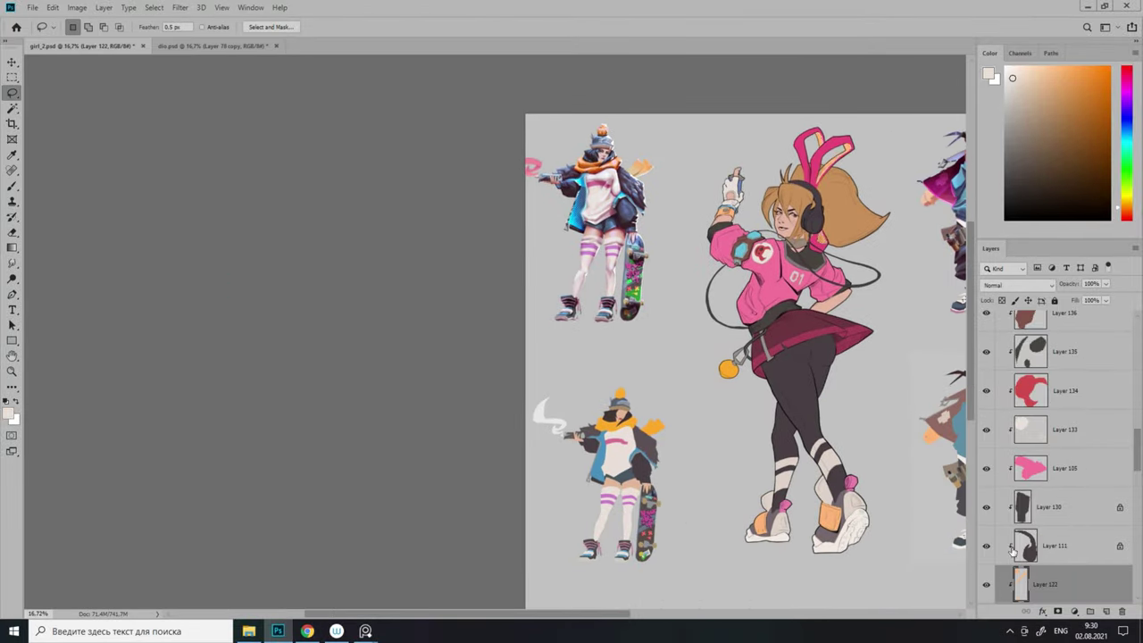
Keep a merged copy of the girl's colour layers, then group the original colour layers and hide the group.
{"action": "scroll", "coordinate": [1129, 454], "scroll_direction": "down", "scroll_amount": 5}
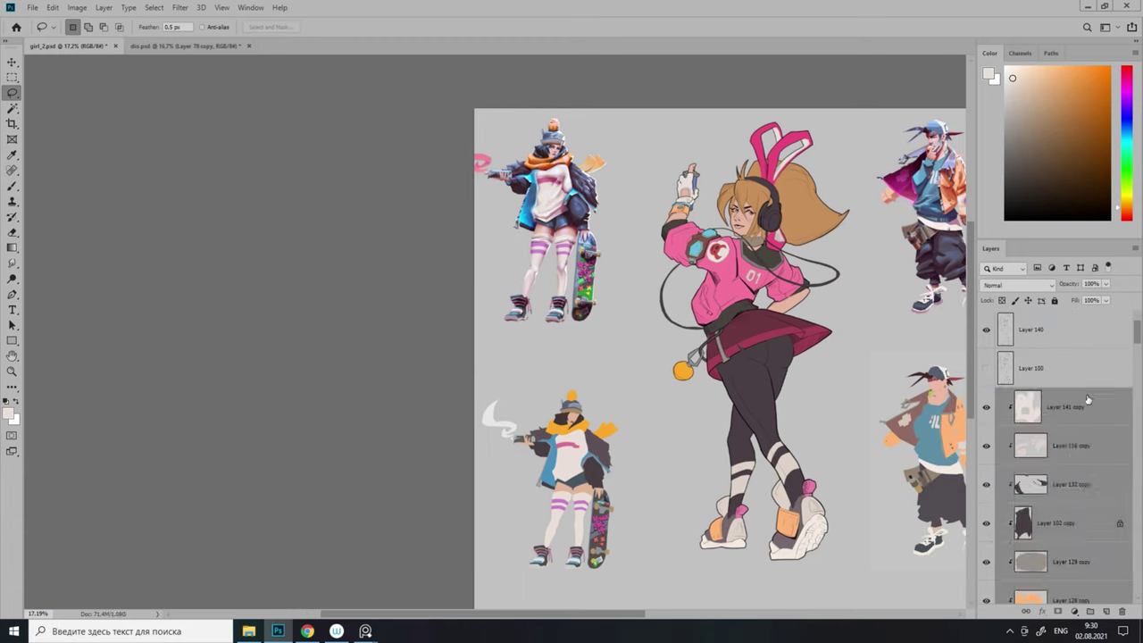
{"action": "left_click", "coordinate": [1088, 513], "text": "shift"}
{"action": "key", "text": "ctrl+g"}
{"action": "left_click", "coordinate": [987, 396]}
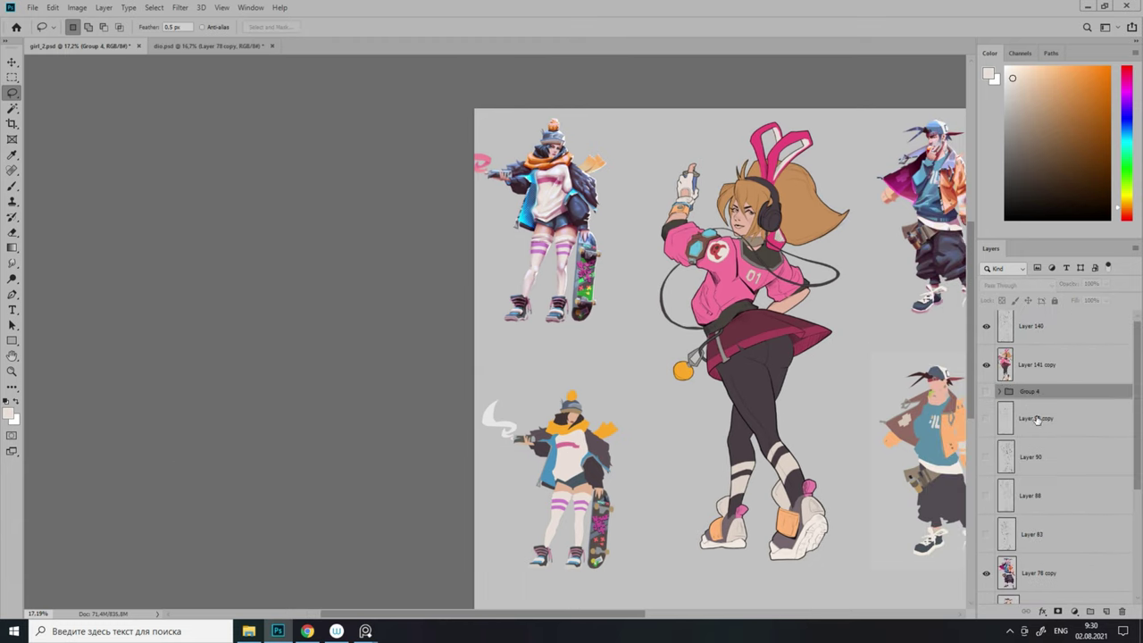
Fade the line art layer and add a Multiply layer clipped to the merged colours beneath it.
{"action": "left_click_drag", "start_coordinate": [840, 441], "coordinate": [738, 418]}
{"action": "key", "text": "alt+]"}
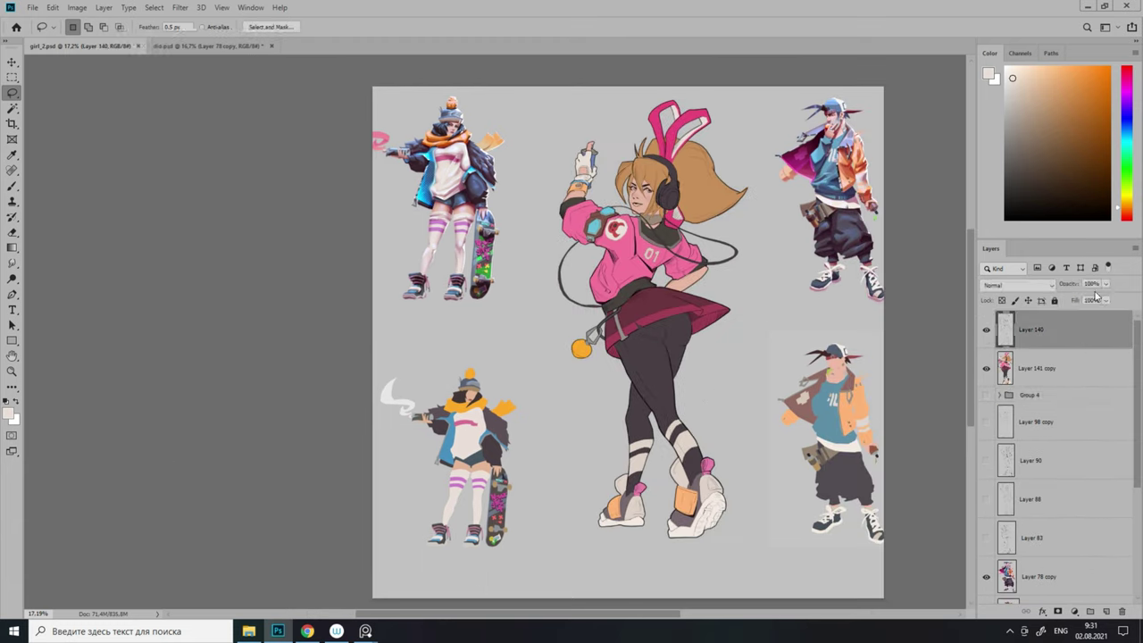
{"action": "key", "text": "ctrl+shift+alt+n"}
{"action": "key", "text": "shift+alt+m"}
{"action": "key", "text": "b"}
Lasso the sweater area below the shoulder emblem and brush in a dusty pink shadow on the Multiply layer.
{"action": "scroll", "coordinate": [684, 373], "scroll_direction": "up", "scroll_amount": 5}
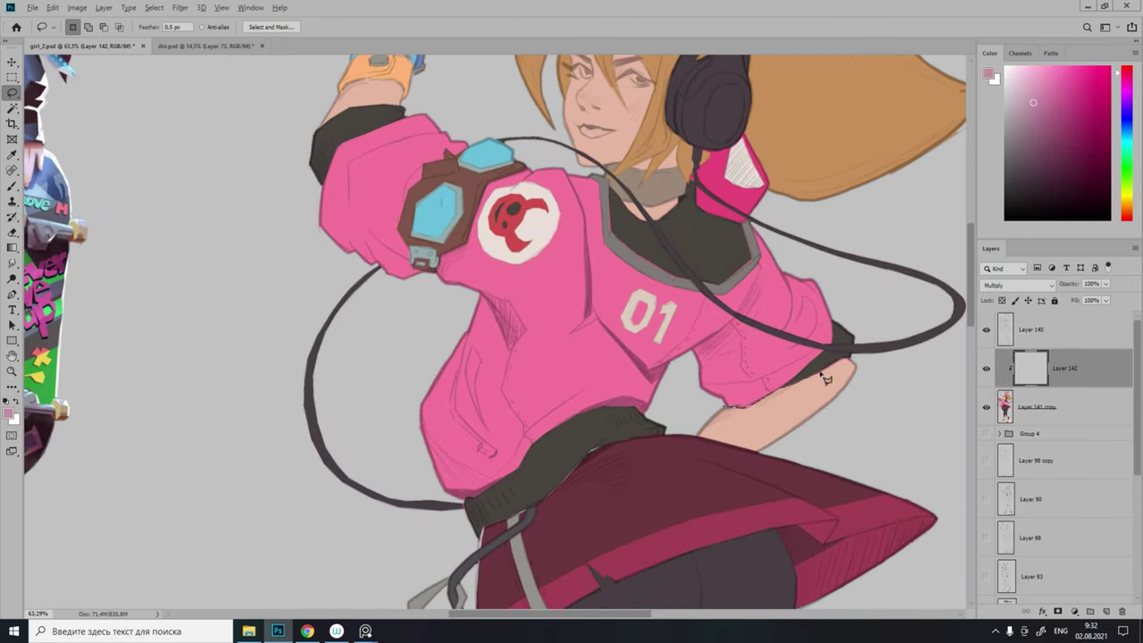
{"action": "right_click", "coordinate": [704, 395]}
{"action": "key", "text": "Escape"}
{"action": "scroll", "coordinate": [625, 393], "scroll_direction": "up", "scroll_amount": 1}
{"action": "key", "text": "l"}
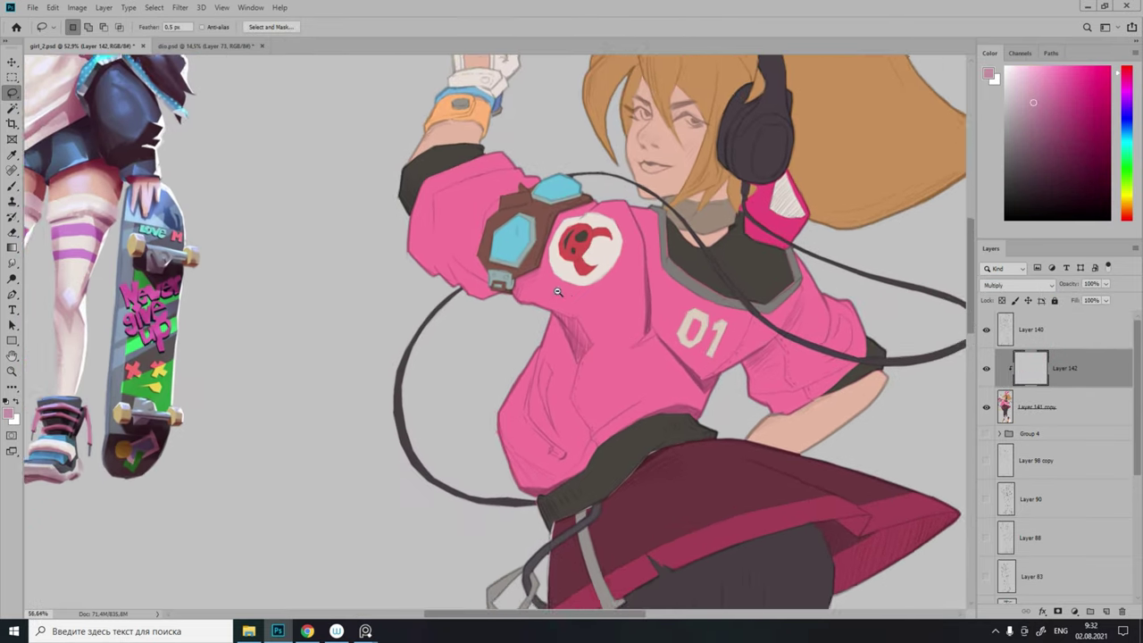
{"action": "left_click", "coordinate": [516, 293]}
{"action": "left_click", "coordinate": [574, 303]}
{"action": "left_click", "coordinate": [650, 343]}
{"action": "left_click_drag", "start_coordinate": [485, 292], "coordinate": [572, 357]}
{"action": "key", "text": "ctrl+d"}
Shade the underside of the raised sleeve, the sweater's centre seam and the folds above the waistband.
{"action": "key", "text": "l"}
{"action": "scroll", "coordinate": [463, 279], "scroll_direction": "down", "scroll_amount": 1}
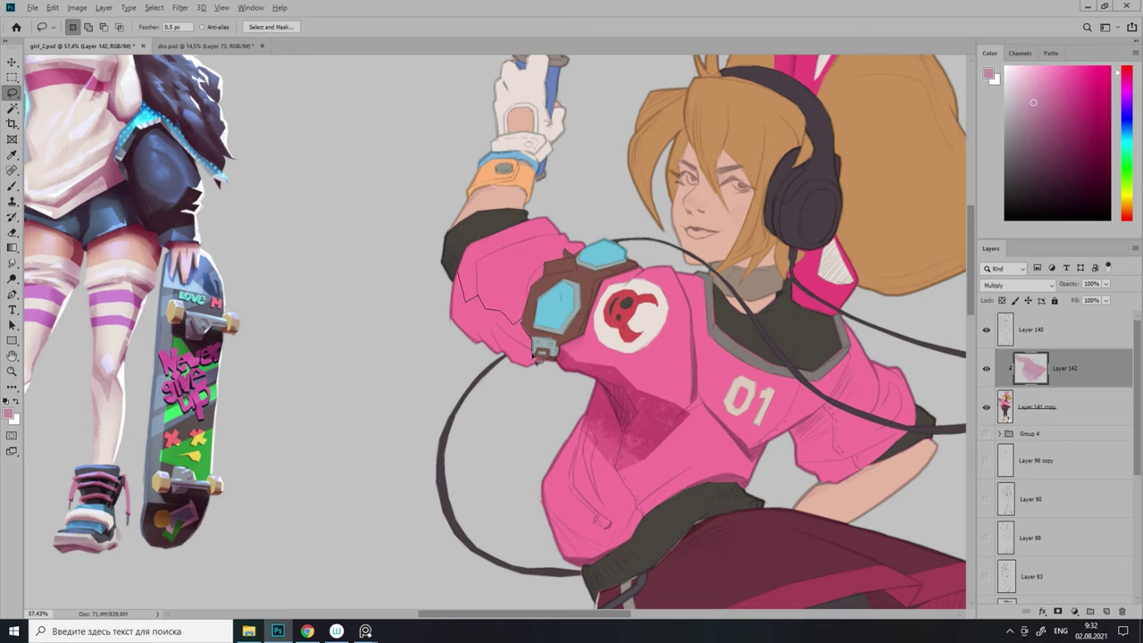
{"action": "scroll", "coordinate": [536, 357], "scroll_direction": "down", "scroll_amount": 1}
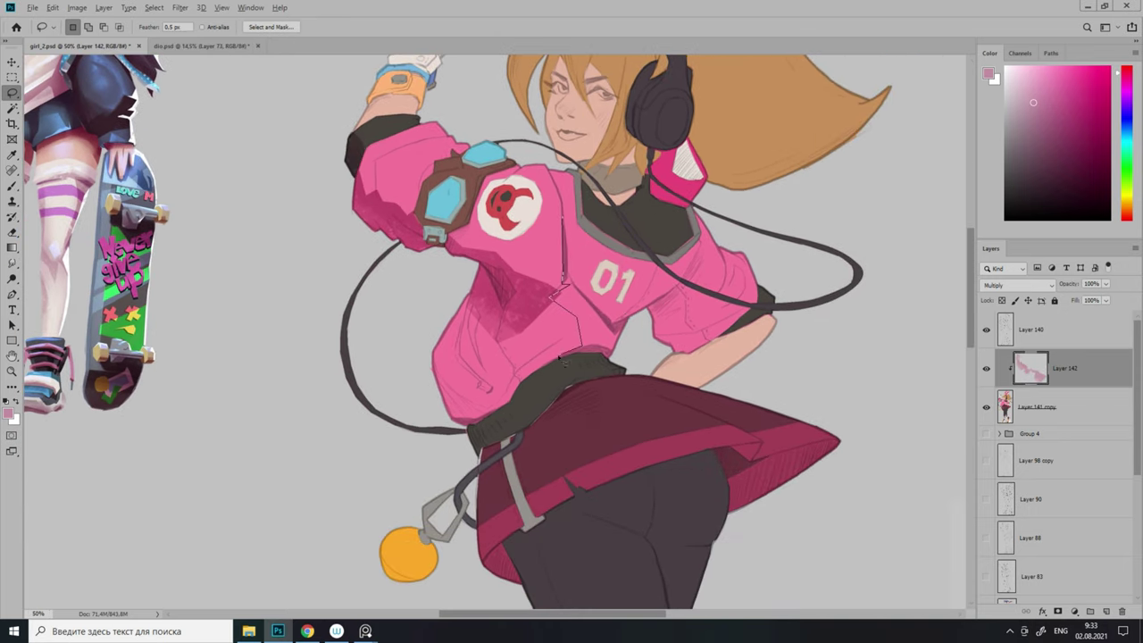
{"action": "key", "text": "b"}
{"action": "left_click_drag", "start_coordinate": [500, 384], "coordinate": [580, 357]}
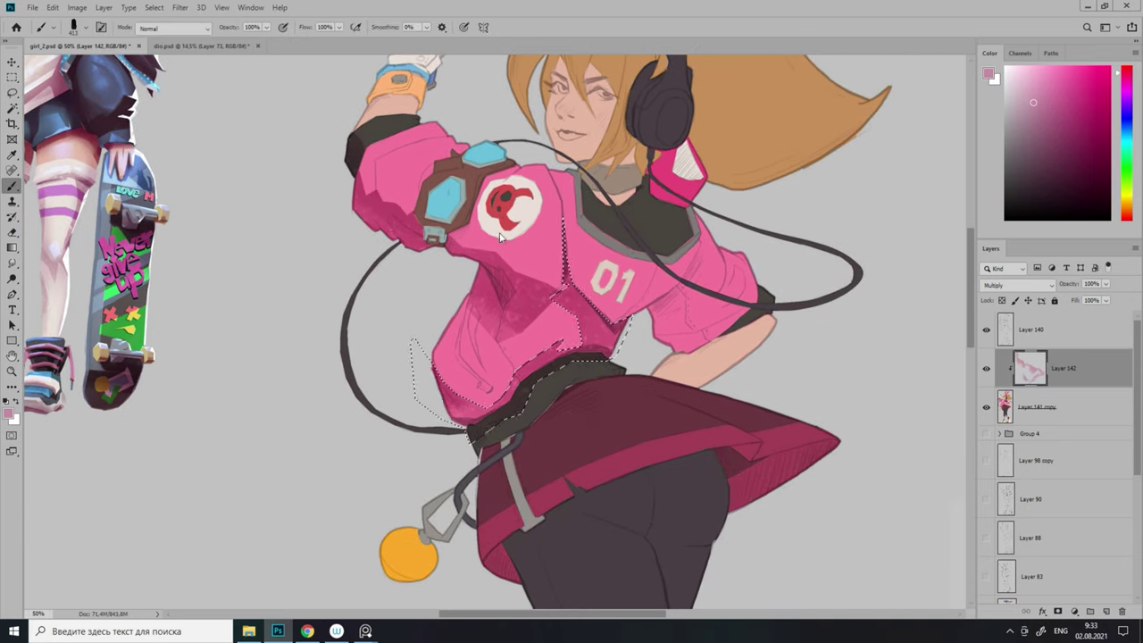
{"action": "key", "text": "ctrl+d"}
Shade the sweater across the "01" print, the lowered sleeve and the forearm resting on the hip.
{"action": "key", "text": "l"}
{"action": "scroll", "coordinate": [571, 322], "scroll_direction": "down", "scroll_amount": 1}
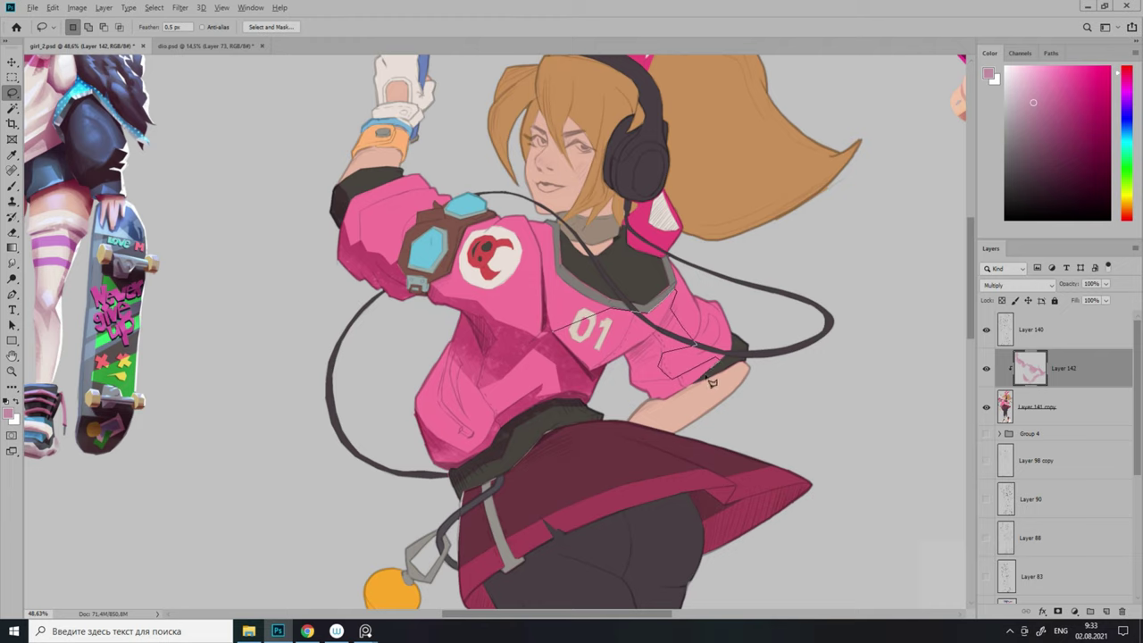
{"action": "left_click_drag", "start_coordinate": [719, 382], "coordinate": [679, 393]}
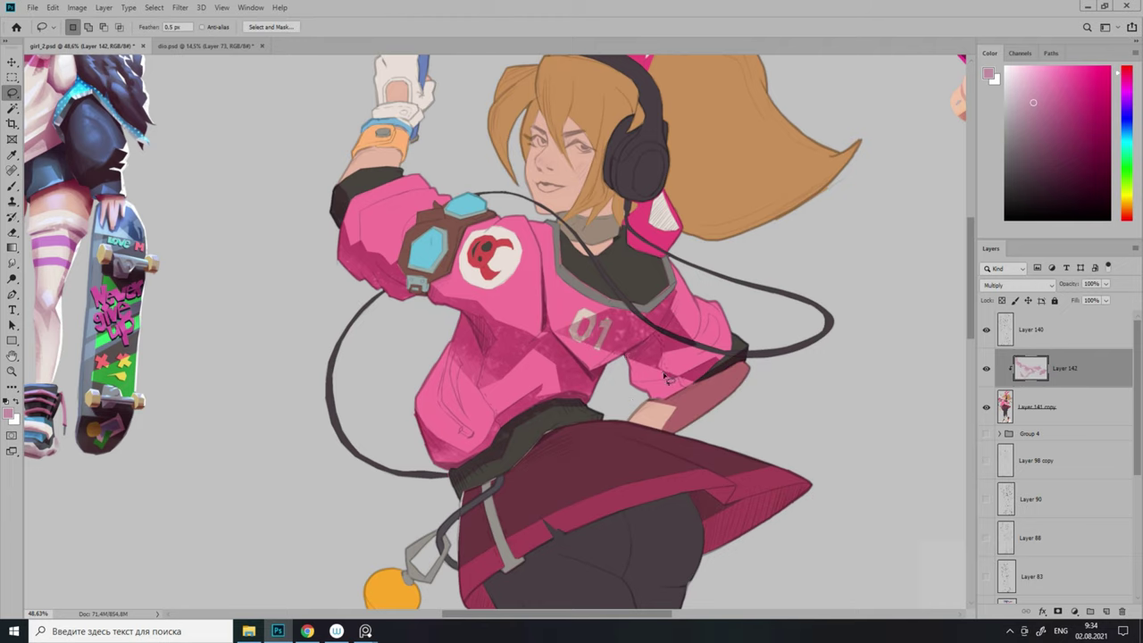
{"action": "key", "text": "ctrl+d"}
{"action": "scroll", "coordinate": [572, 322], "scroll_direction": "down", "scroll_amount": 3}
{"action": "scroll", "coordinate": [571, 357], "scroll_direction": "up", "scroll_amount": 3}
{"action": "key", "text": "e"}
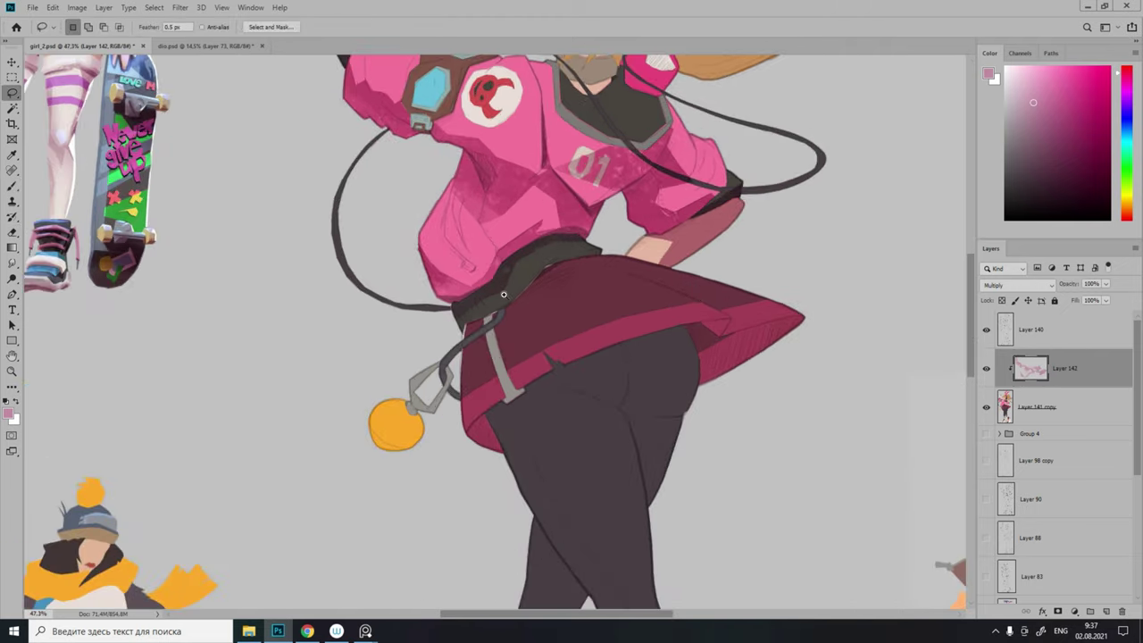
Lasso and shade the skirt's lining and the tights beneath the hem, softening the shadow with the Eraser.
{"action": "scroll", "coordinate": [504, 295], "scroll_direction": "up", "scroll_amount": 1}
{"action": "left_click_drag", "start_coordinate": [446, 393], "coordinate": [453, 400]}
{"action": "left_click_drag", "start_coordinate": [551, 380], "coordinate": [732, 357]}
{"action": "key", "text": "alt+shift"}
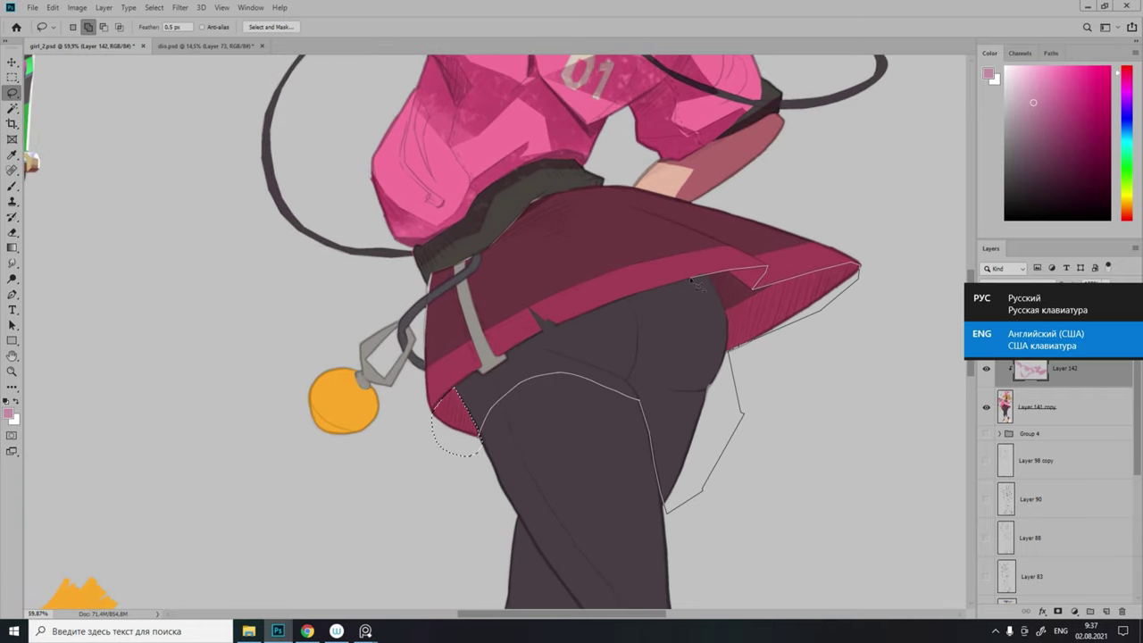
{"action": "scroll", "coordinate": [571, 322], "scroll_direction": "down", "scroll_amount": 3}
{"action": "scroll", "coordinate": [572, 322], "scroll_direction": "up", "scroll_amount": 2}
{"action": "key", "text": "b"}
{"action": "scroll", "coordinate": [549, 336], "scroll_direction": "up", "scroll_amount": 1}
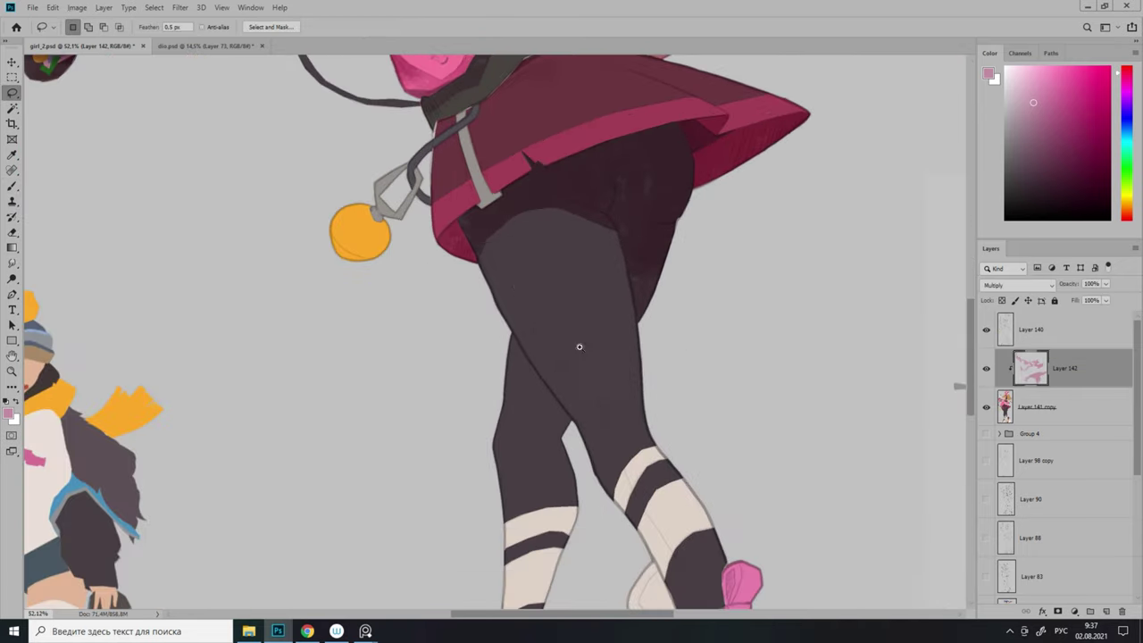
{"action": "key", "text": "e"}
{"action": "scroll", "coordinate": [750, 239], "scroll_direction": "down", "scroll_amount": 3}
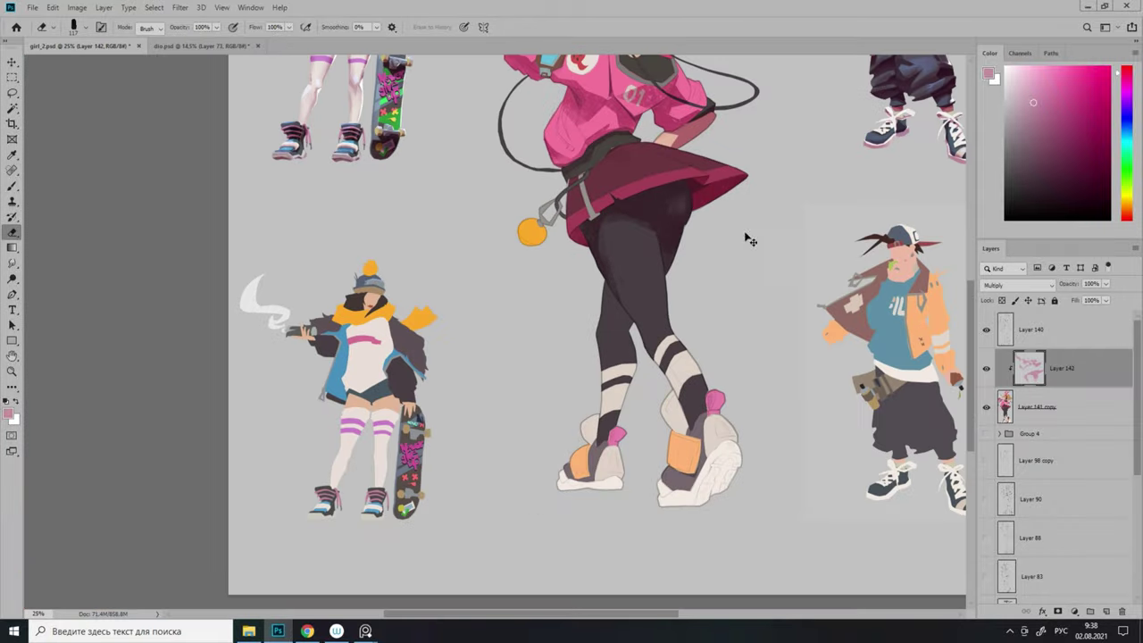
Shade the back leg behind the knee and the shadowed sides of both striped socks.
{"action": "scroll", "coordinate": [712, 353], "scroll_direction": "up", "scroll_amount": 2}
{"action": "scroll", "coordinate": [625, 268], "scroll_direction": "down", "scroll_amount": 1}
{"action": "left_click_drag", "start_coordinate": [600, 248], "coordinate": [606, 287]}
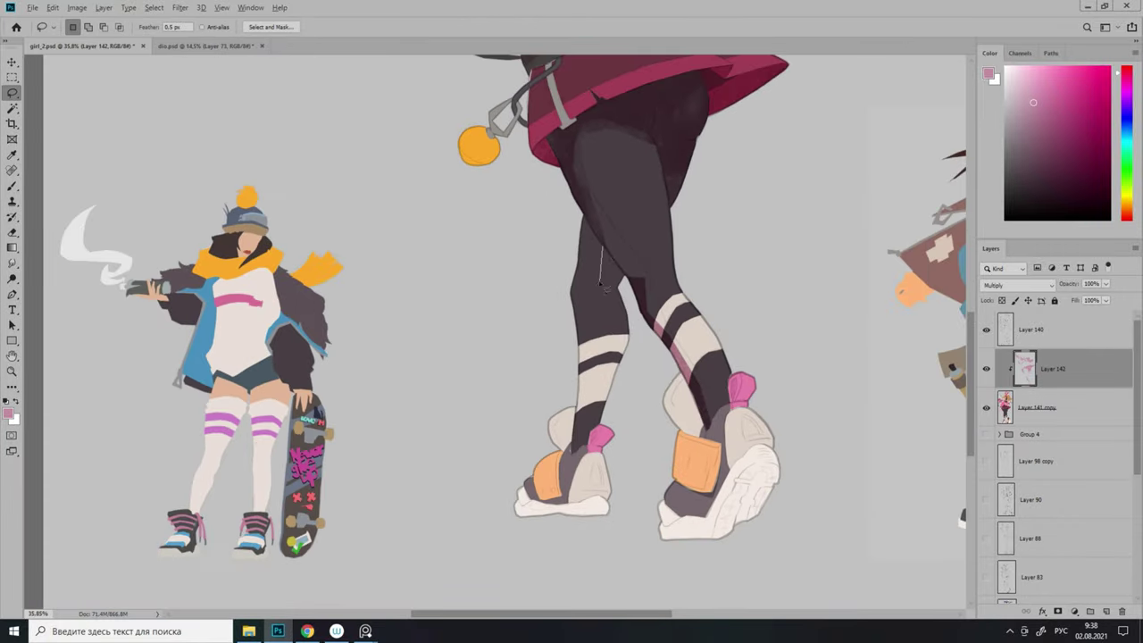
{"action": "left_click_drag", "start_coordinate": [613, 345], "coordinate": [614, 349]}
{"action": "key", "text": "b"}
{"action": "scroll", "coordinate": [625, 409], "scroll_direction": "up", "scroll_amount": 1}
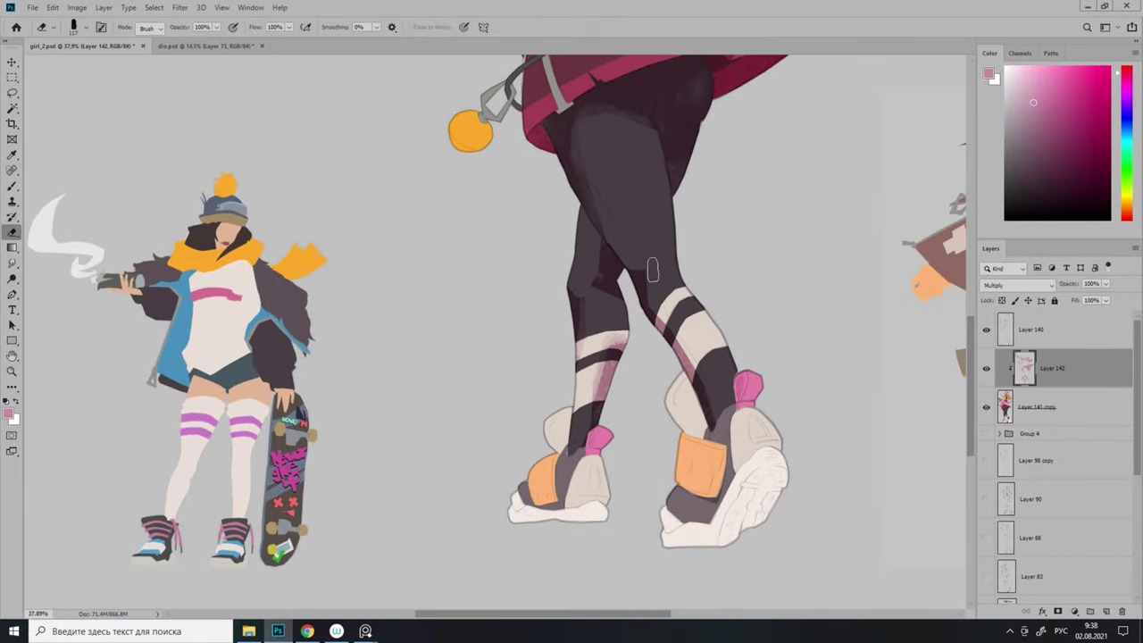
{"action": "key", "text": "b"}
{"action": "scroll", "coordinate": [652, 269], "scroll_direction": "down", "scroll_amount": 1}
Lasso the shadow side of the glove and the blue can and fill it with the shadow colour.
{"action": "scroll", "coordinate": [536, 183], "scroll_direction": "up", "scroll_amount": 3}
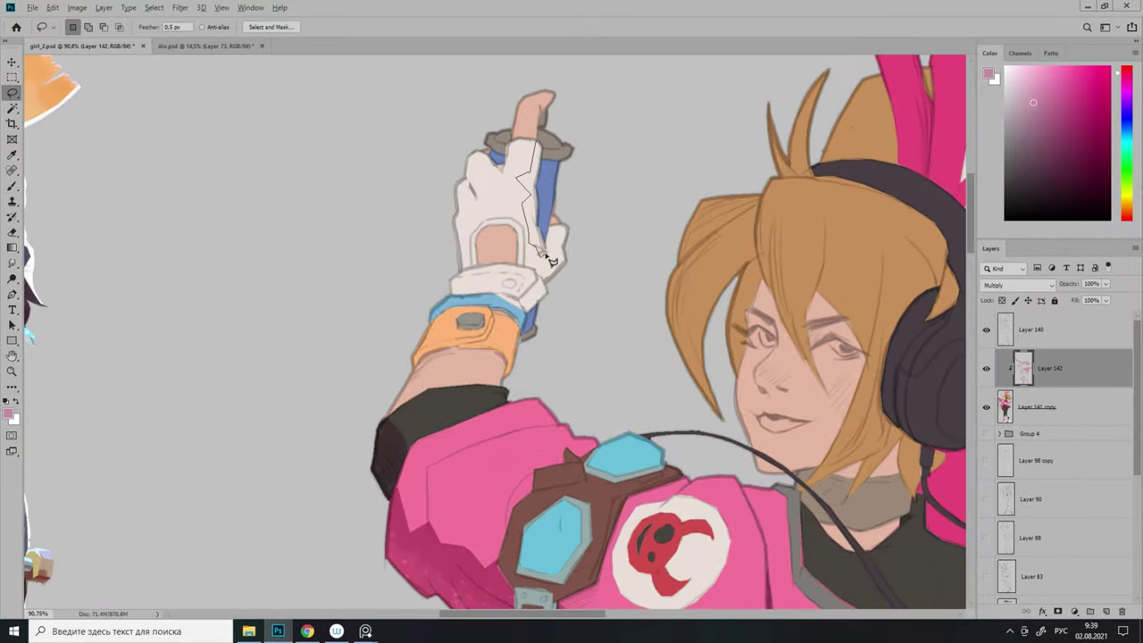
{"action": "left_click_drag", "start_coordinate": [571, 229], "coordinate": [569, 230]}
{"action": "key", "text": "alt+BackSpace"}
{"action": "key", "text": "ctrl+d"}
Lasso the shadow side of the wristband and glove cuff and fill it with the shadow colour.
{"action": "scroll", "coordinate": [539, 282], "scroll_direction": "up", "scroll_amount": 1}
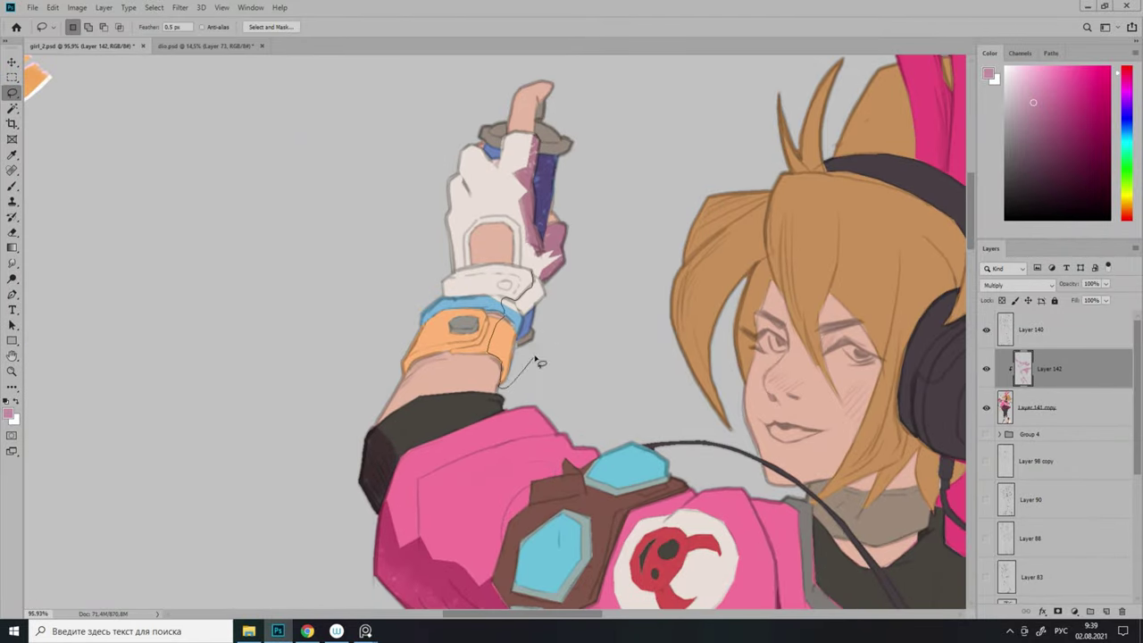
{"action": "left_click_drag", "start_coordinate": [538, 361], "coordinate": [535, 359]}
{"action": "key", "text": "alt+BackSpace"}
{"action": "key", "text": "ctrl+d"}
{"action": "scroll", "coordinate": [462, 340], "scroll_direction": "down", "scroll_amount": 1}
{"action": "scroll", "coordinate": [503, 185], "scroll_direction": "up", "scroll_amount": 1}
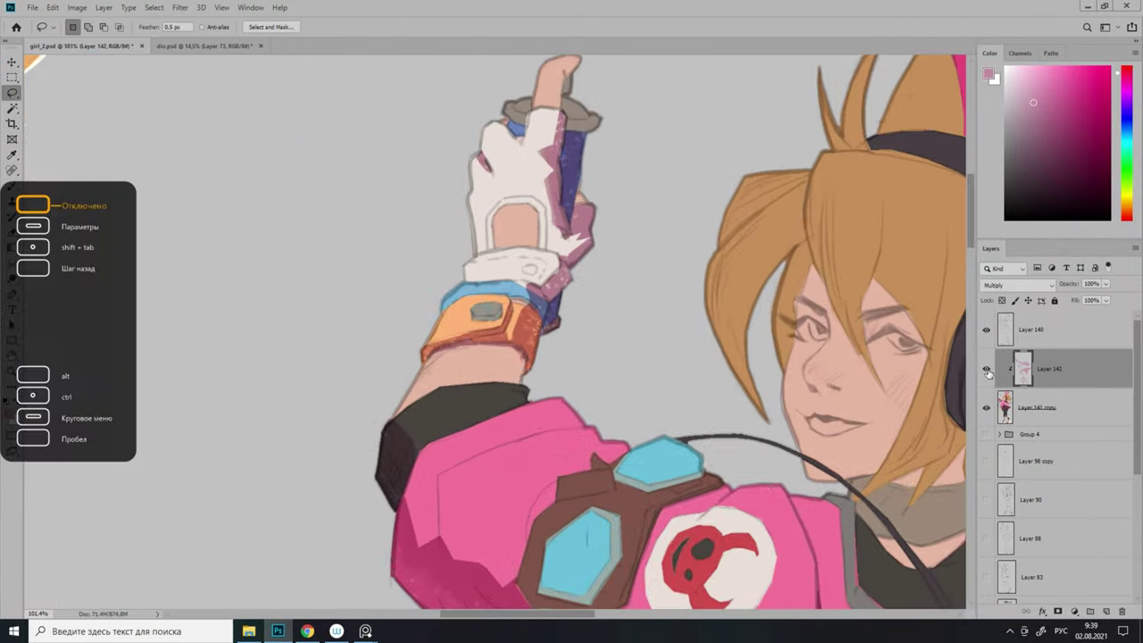
{"action": "key", "text": "alt+bracketleft"}
{"action": "key", "text": "alt+bracketright"}
Extend the sweater's chest shadow up beneath the shoulder emblem and shade the dark inset at the neckline.
{"action": "scroll", "coordinate": [578, 317], "scroll_direction": "down", "scroll_amount": 4}
{"action": "scroll", "coordinate": [608, 357], "scroll_direction": "up", "scroll_amount": 3}
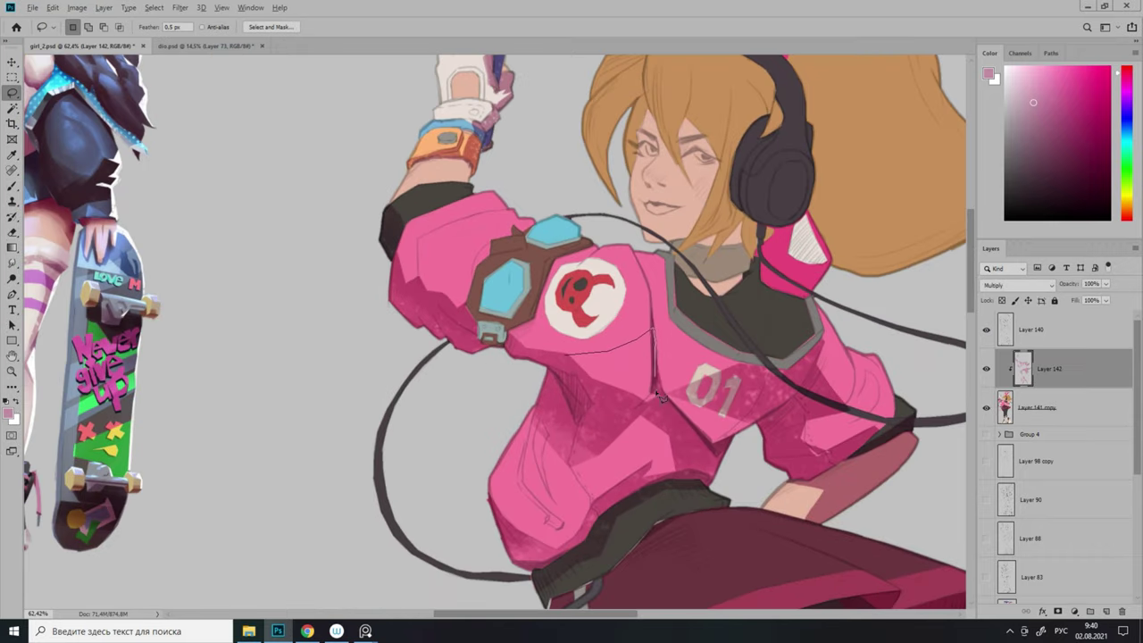
{"action": "scroll", "coordinate": [616, 366], "scroll_direction": "down", "scroll_amount": 3}
{"action": "scroll", "coordinate": [758, 342], "scroll_direction": "up", "scroll_amount": 3}
{"action": "scroll", "coordinate": [737, 284], "scroll_direction": "up", "scroll_amount": 2}
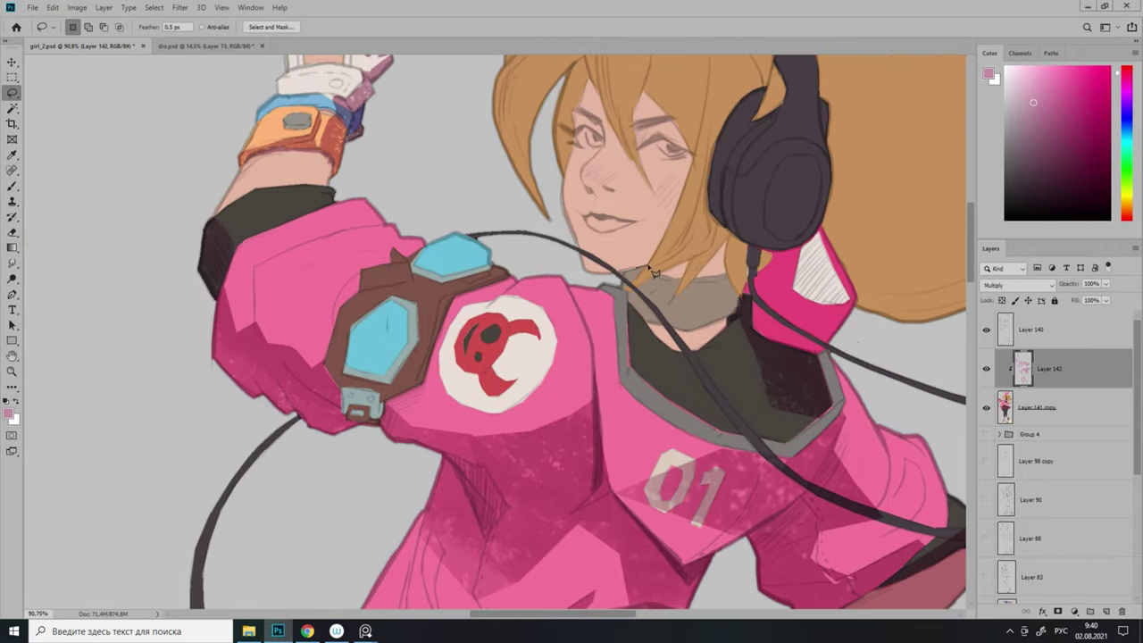
Shade the neck and grey collar beneath the chin and hair.
{"action": "scroll", "coordinate": [627, 186], "scroll_direction": "down", "scroll_amount": 5}
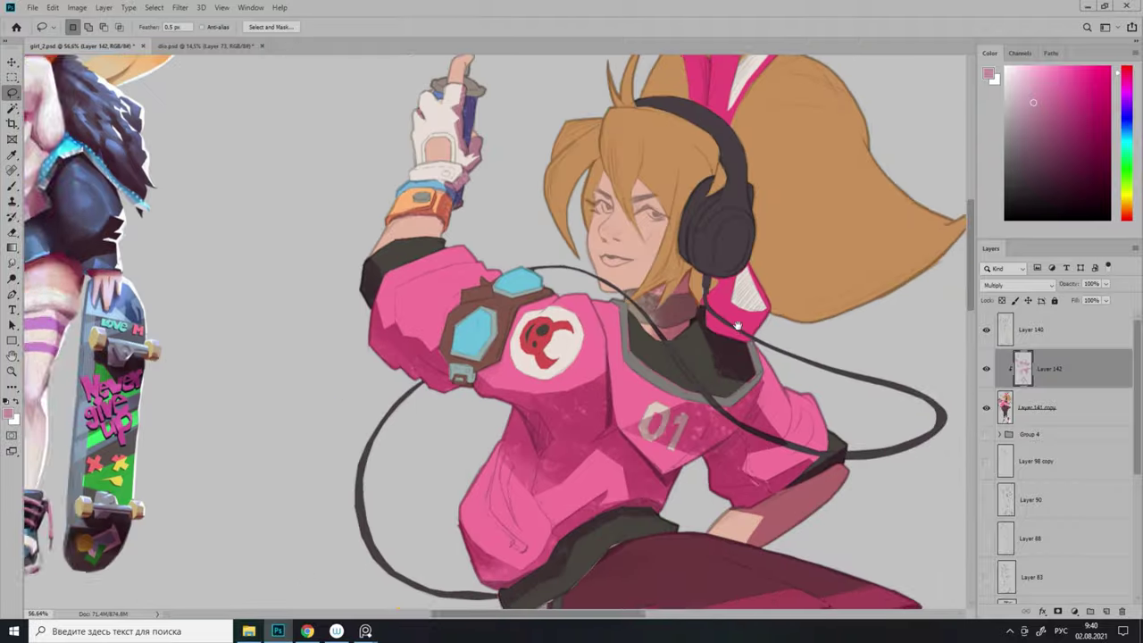
{"action": "scroll", "coordinate": [627, 185], "scroll_direction": "up", "scroll_amount": 4}
{"action": "left_click_drag", "start_coordinate": [635, 268], "coordinate": [660, 292]}
Lasso the underside and upper lock of the ponytail, fill them with the shadow colour and soften the edges with the eraser.
{"action": "key", "text": "l"}
{"action": "scroll", "coordinate": [660, 292], "scroll_direction": "down", "scroll_amount": 4}
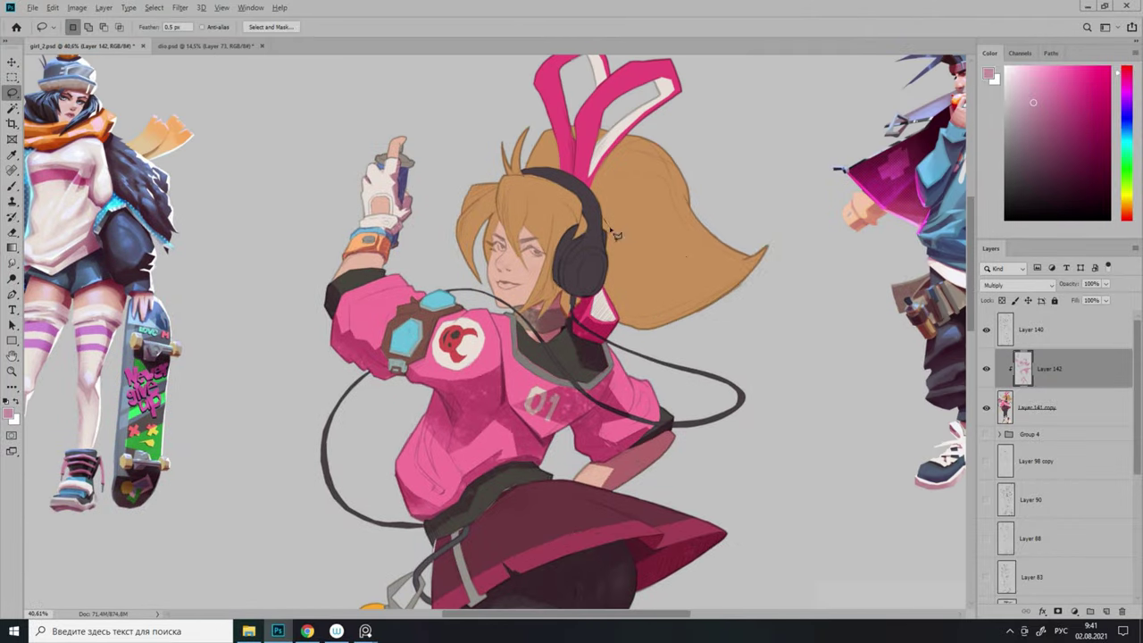
{"action": "scroll", "coordinate": [692, 257], "scroll_direction": "down", "scroll_amount": 4}
{"action": "scroll", "coordinate": [692, 257], "scroll_direction": "up", "scroll_amount": 4}
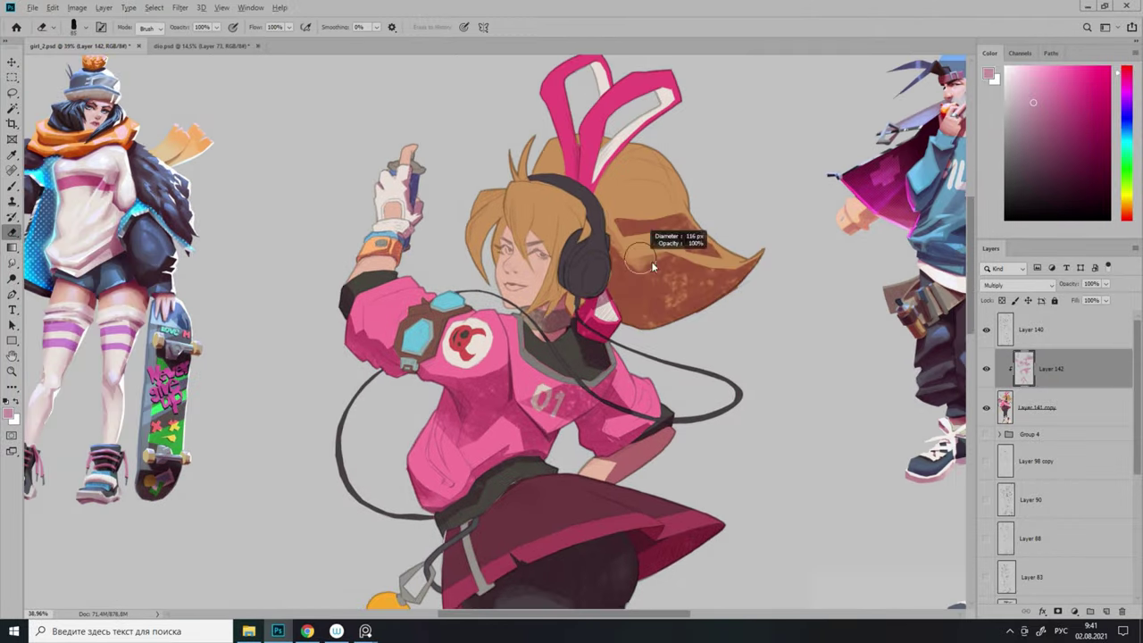
Fill the forehead and eye area beneath the bangs with the shadow colour and shade the nose.
{"action": "scroll", "coordinate": [522, 234], "scroll_direction": "up", "scroll_amount": 2}
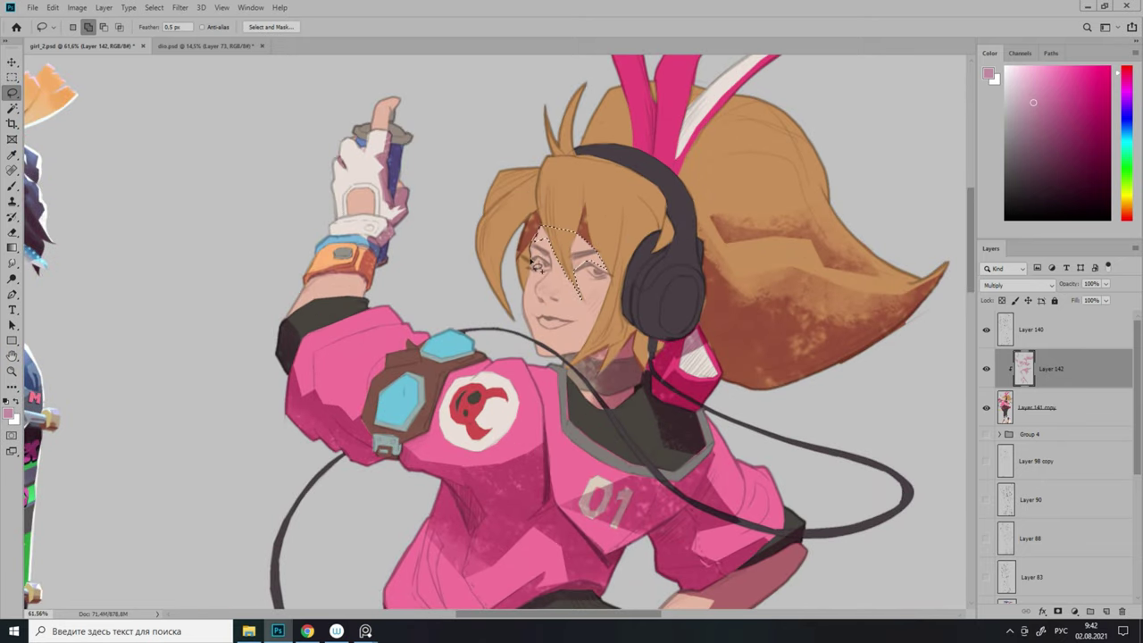
{"action": "key", "text": "alt+BackSpace"}
{"action": "key", "text": "ctrl+d"}
{"action": "scroll", "coordinate": [558, 263], "scroll_direction": "down", "scroll_amount": 4}
{"action": "scroll", "coordinate": [571, 286], "scroll_direction": "up", "scroll_amount": 4}
{"action": "scroll", "coordinate": [584, 312], "scroll_direction": "down", "scroll_amount": 4}
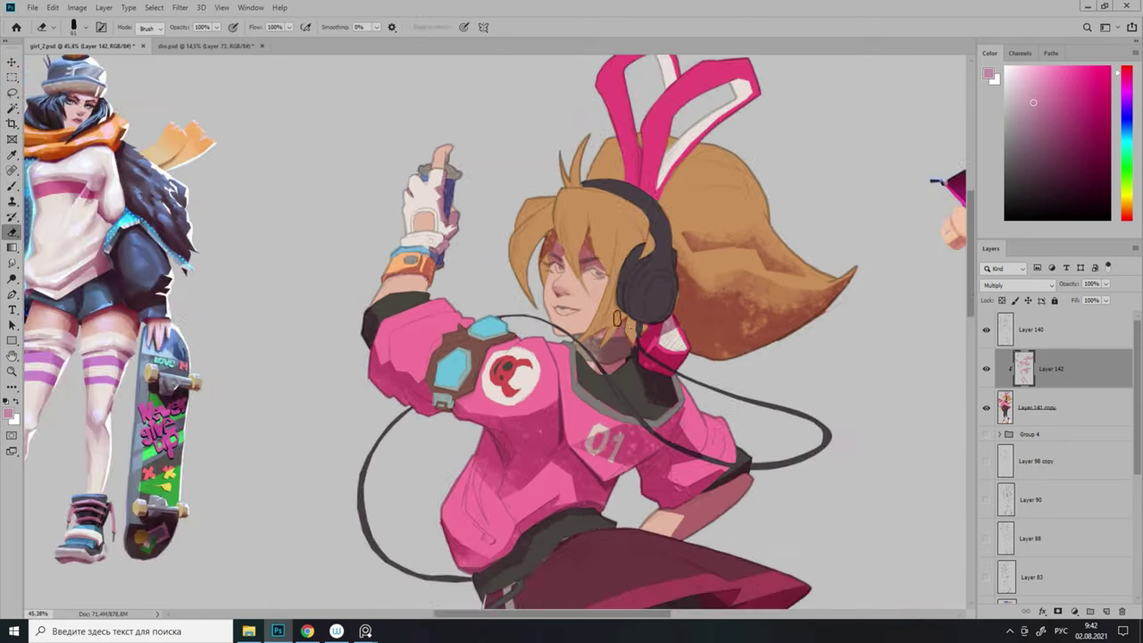
{"action": "scroll", "coordinate": [600, 348], "scroll_direction": "up", "scroll_amount": 4}
Shade the hair between the bangs and the headphones and the white lining of the pink head ribbon.
{"action": "scroll", "coordinate": [622, 317], "scroll_direction": "down", "scroll_amount": 2}
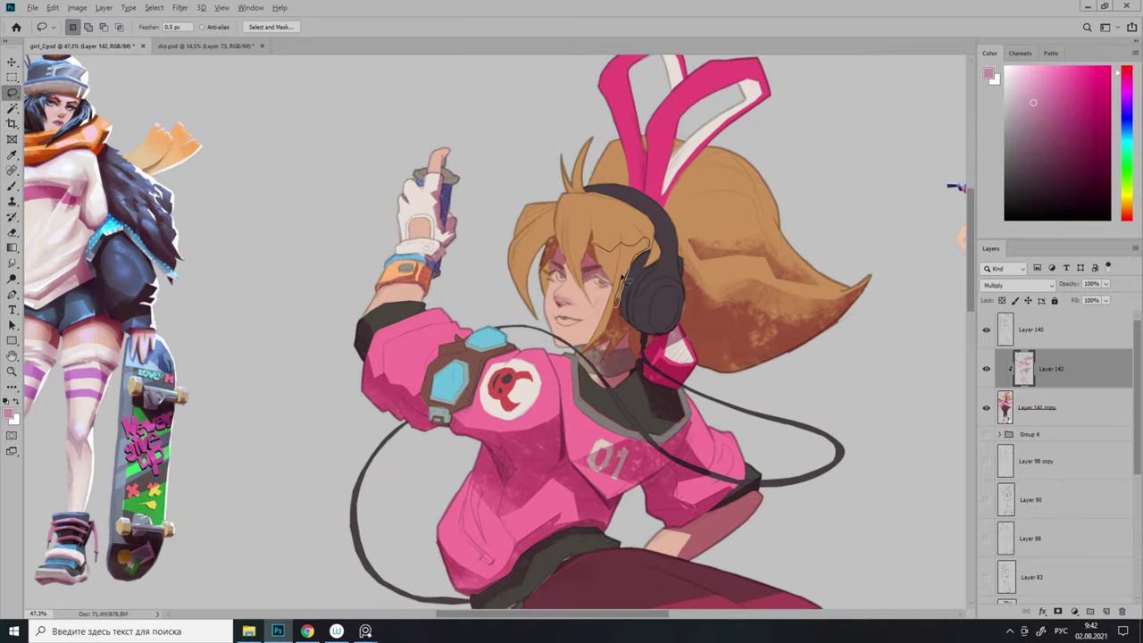
{"action": "scroll", "coordinate": [625, 285], "scroll_direction": "down", "scroll_amount": 2}
{"action": "scroll", "coordinate": [631, 185], "scroll_direction": "down", "scroll_amount": 5}
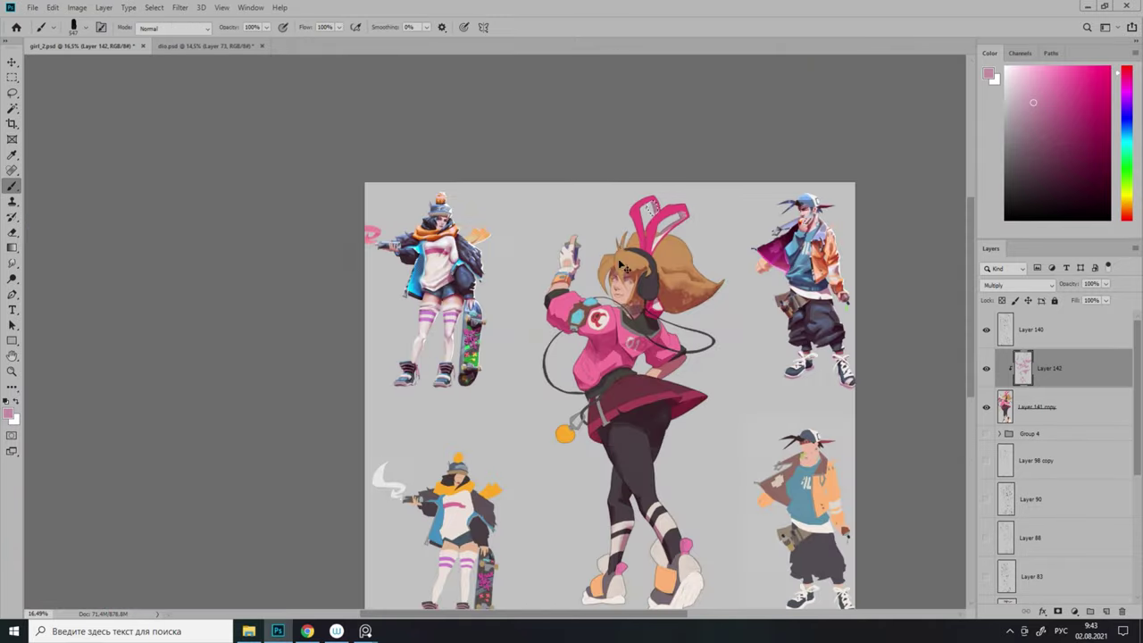
{"action": "scroll", "coordinate": [515, 373], "scroll_direction": "up", "scroll_amount": 4}
{"action": "key", "text": "l"}
{"action": "scroll", "coordinate": [572, 375], "scroll_direction": "down", "scroll_amount": 4}
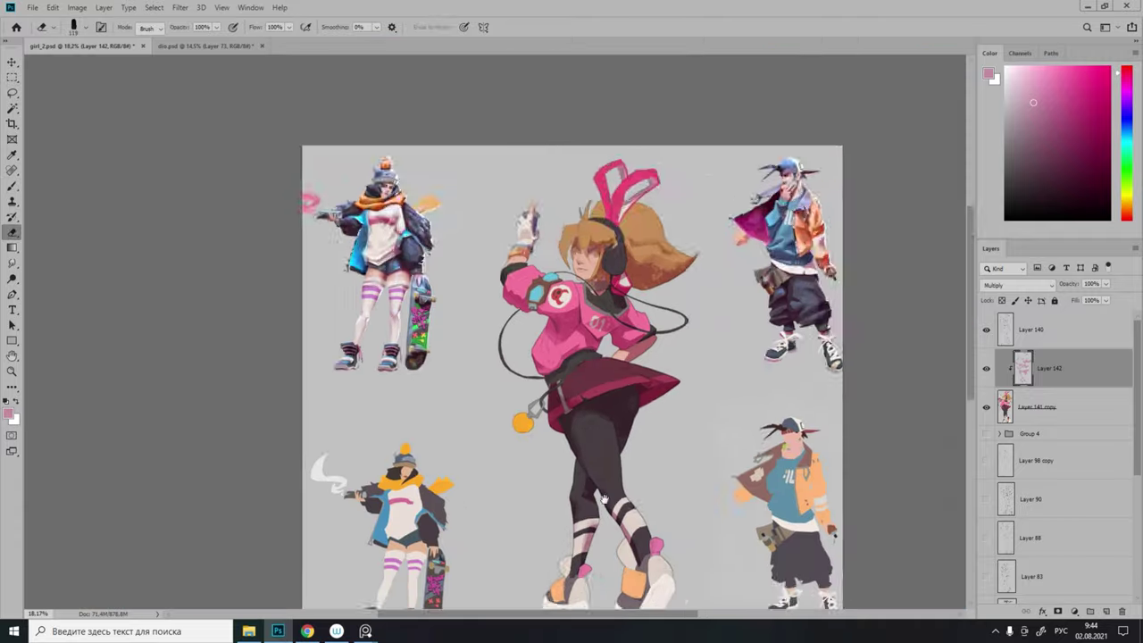
Shade the shadow sides of the leggings and striped socks, the backs of the sneakers and their soles.
{"action": "scroll", "coordinate": [625, 348], "scroll_direction": "up", "scroll_amount": 5}
{"action": "left_click_drag", "start_coordinate": [572, 350], "coordinate": [638, 346]}
{"action": "key", "text": "b"}
{"action": "scroll", "coordinate": [737, 428], "scroll_direction": "down", "scroll_amount": 3}
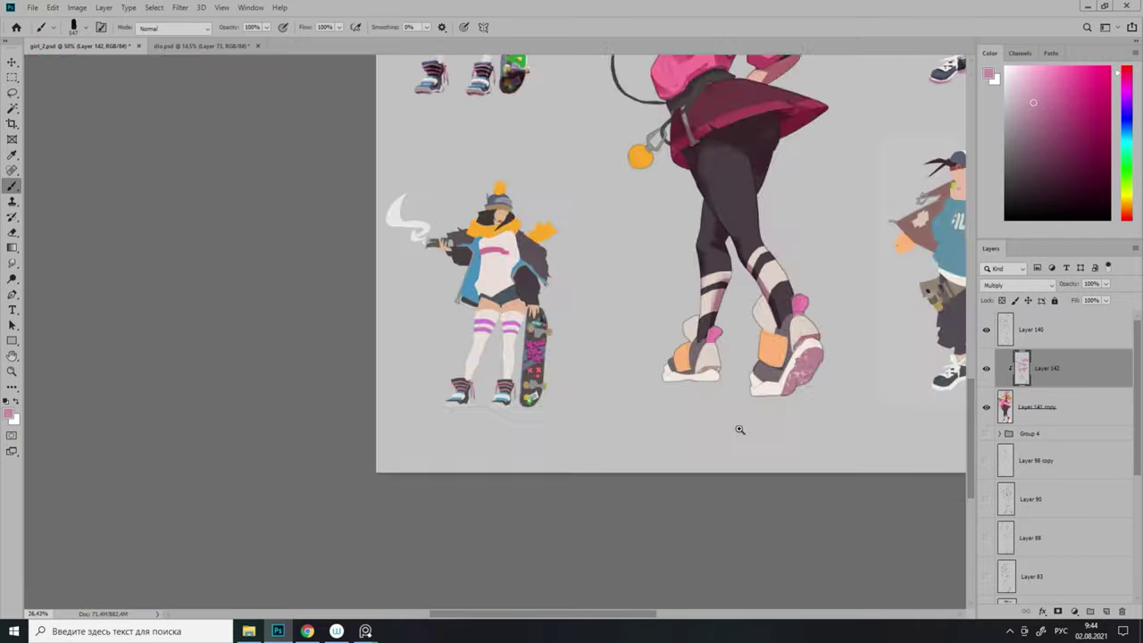
{"action": "scroll", "coordinate": [581, 375], "scroll_direction": "up", "scroll_amount": 6}
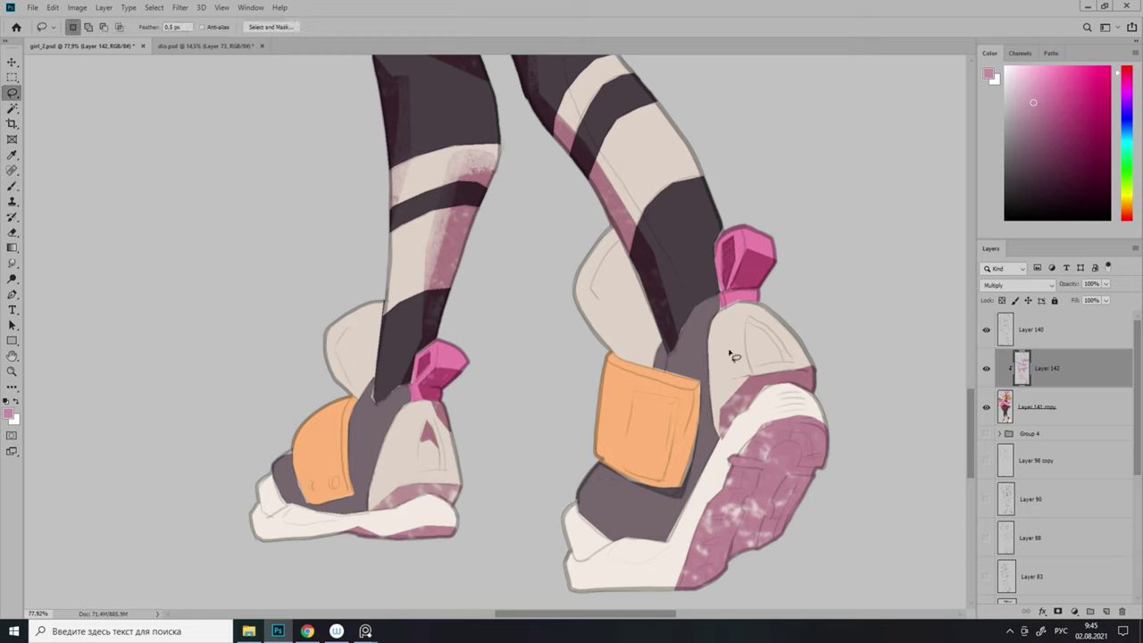
Lasso the dark sneaker uppers along the orange flaps and fill them with the flaps' cast shadows.
{"action": "mouse_move", "coordinate": [731, 355]}
{"action": "left_mouse_down"}
{"action": "mouse_move", "coordinate": [633, 403]}
{"action": "mouse_move", "coordinate": [684, 307]}
{"action": "mouse_move", "coordinate": [666, 403]}
{"action": "left_mouse_up"}
{"action": "left_click_drag", "start_coordinate": [338, 304], "coordinate": [319, 418]}
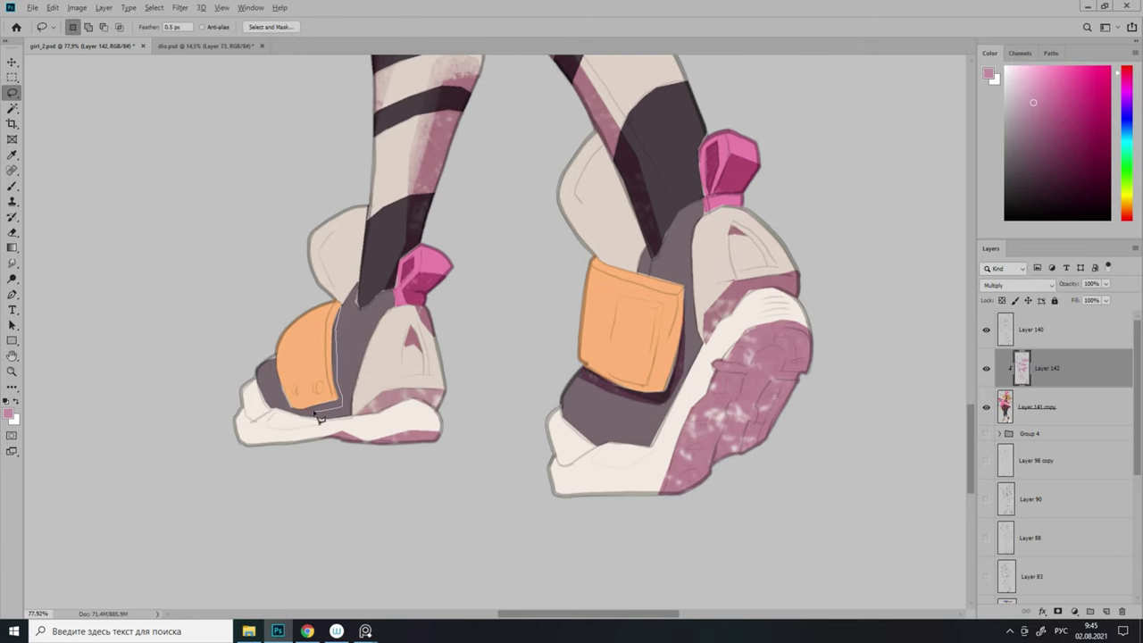
{"action": "scroll", "coordinate": [473, 327], "scroll_direction": "down", "scroll_amount": 4}
{"action": "key", "text": "e"}
Shade the skirt's grey strap and metal clip, then add shadow to the narrow fold on the sweater's lower back.
{"action": "scroll", "coordinate": [458, 384], "scroll_direction": "up", "scroll_amount": 4}
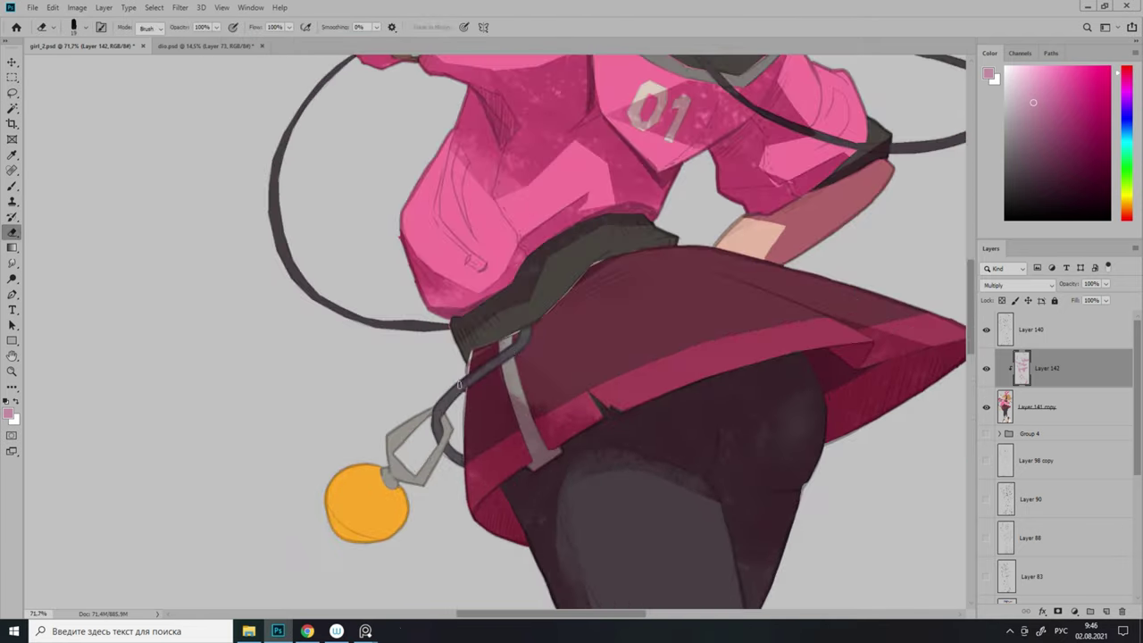
{"action": "scroll", "coordinate": [533, 324], "scroll_direction": "down", "scroll_amount": 4}
{"action": "scroll", "coordinate": [474, 452], "scroll_direction": "up", "scroll_amount": 4}
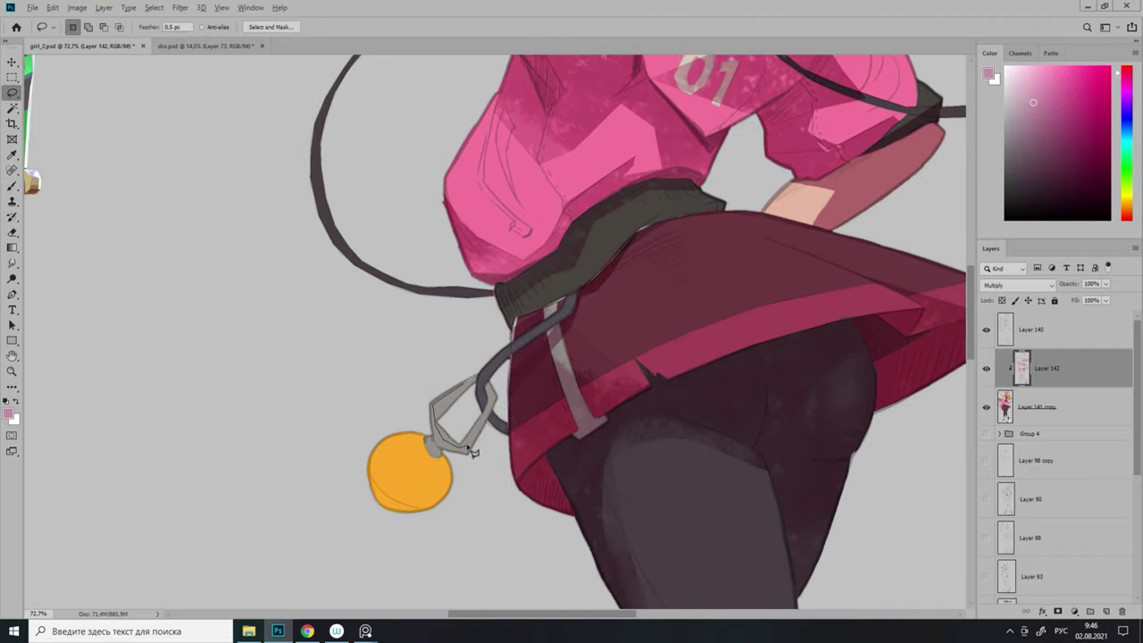
{"action": "scroll", "coordinate": [487, 409], "scroll_direction": "down", "scroll_amount": 4}
{"action": "scroll", "coordinate": [535, 285], "scroll_direction": "up", "scroll_amount": 4}
{"action": "scroll", "coordinate": [666, 332], "scroll_direction": "down", "scroll_amount": 3}
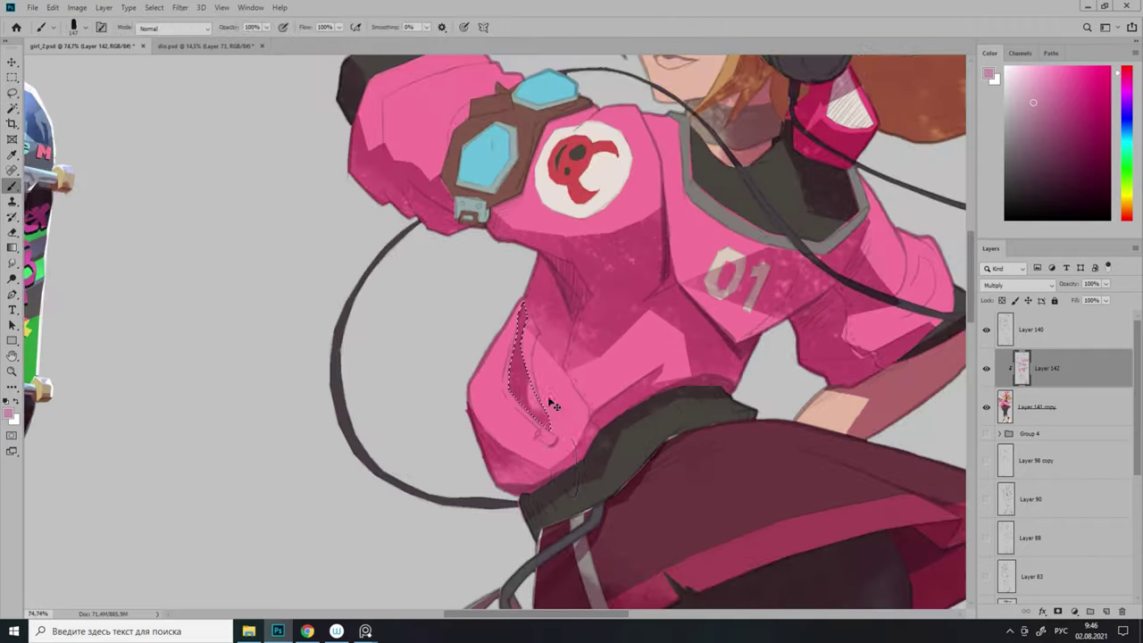
Shade the lower half of the headphones and the loops of the pink head ribbon.
{"action": "scroll", "coordinate": [666, 333], "scroll_direction": "up", "scroll_amount": 5}
{"action": "key", "text": "e"}
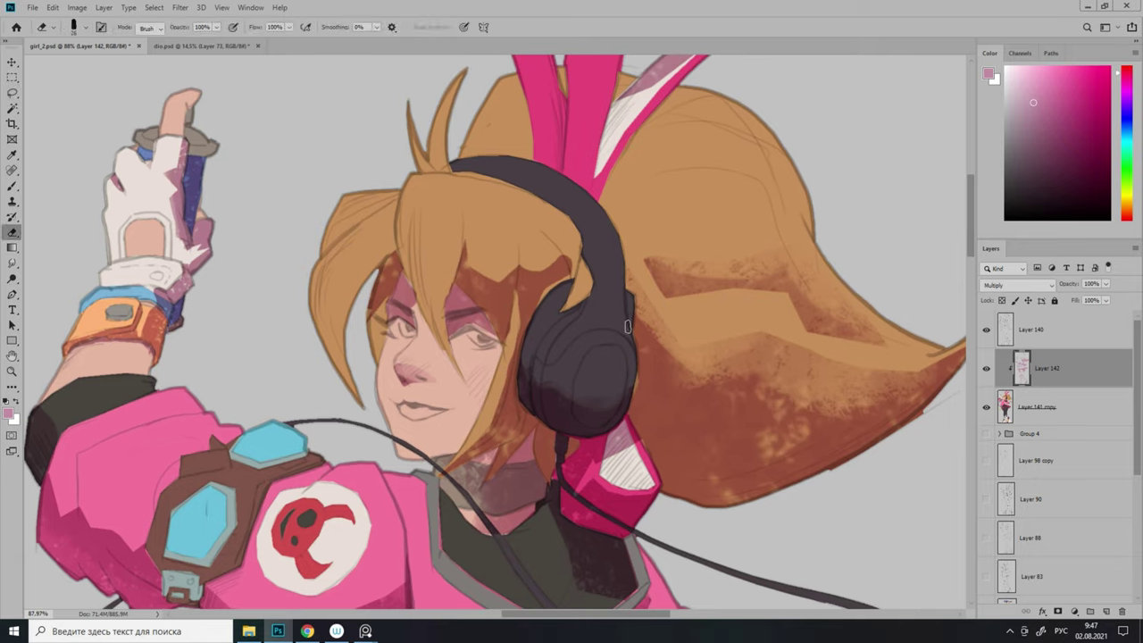
{"action": "scroll", "coordinate": [631, 278], "scroll_direction": "down", "scroll_amount": 4}
Lasso angular shadow shapes in the bangs and the upper ponytail and fill them with the shadow colour.
{"action": "scroll", "coordinate": [539, 358], "scroll_direction": "up", "scroll_amount": 3}
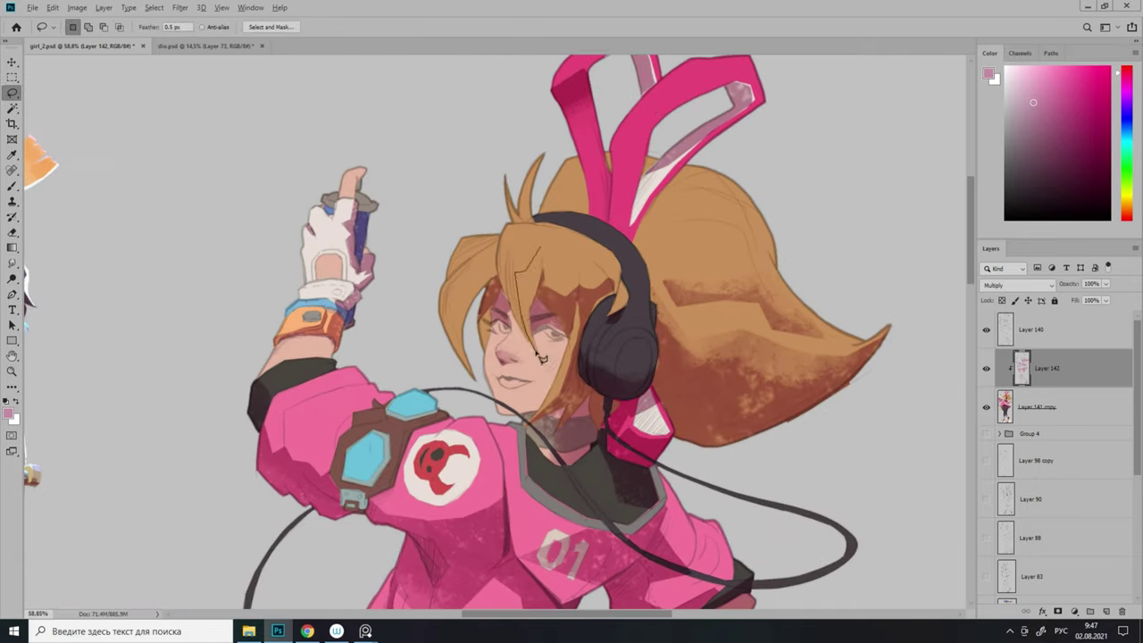
{"action": "scroll", "coordinate": [760, 226], "scroll_direction": "down", "scroll_amount": 3}
{"action": "scroll", "coordinate": [678, 268], "scroll_direction": "up", "scroll_amount": 2}
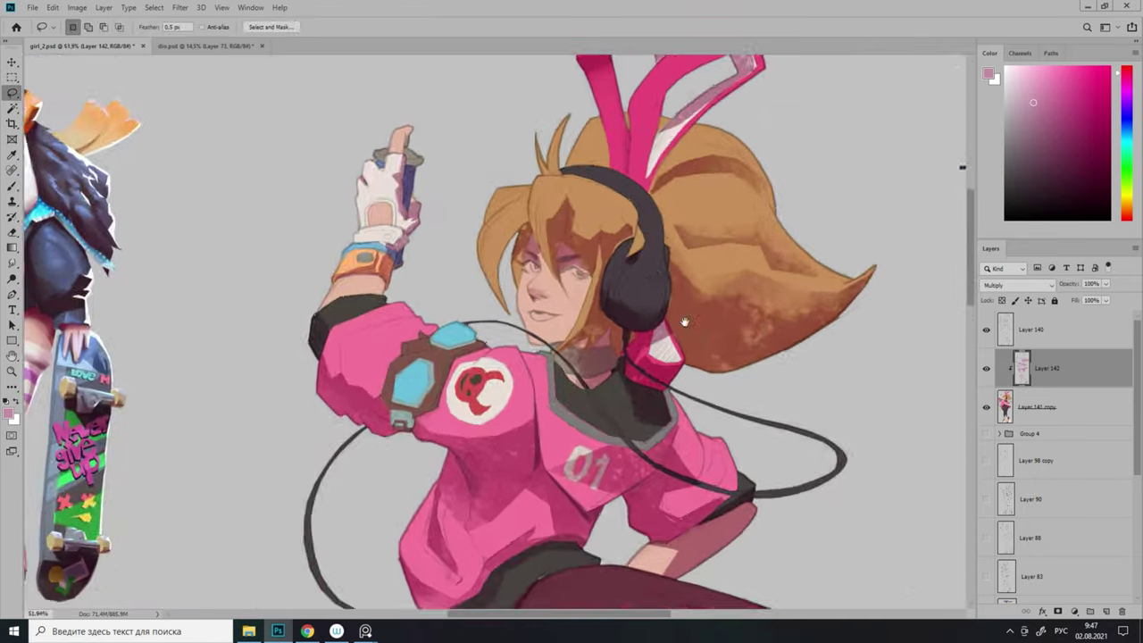
{"action": "scroll", "coordinate": [678, 268], "scroll_direction": "down", "scroll_amount": 2}
{"action": "scroll", "coordinate": [664, 284], "scroll_direction": "up", "scroll_amount": 3}
{"action": "left_click_drag", "start_coordinate": [616, 234], "coordinate": [663, 284]}
Hide the line art and compare the girl's shading with the finished male character in dio.psd.
{"action": "scroll", "coordinate": [679, 286], "scroll_direction": "down", "scroll_amount": 4}
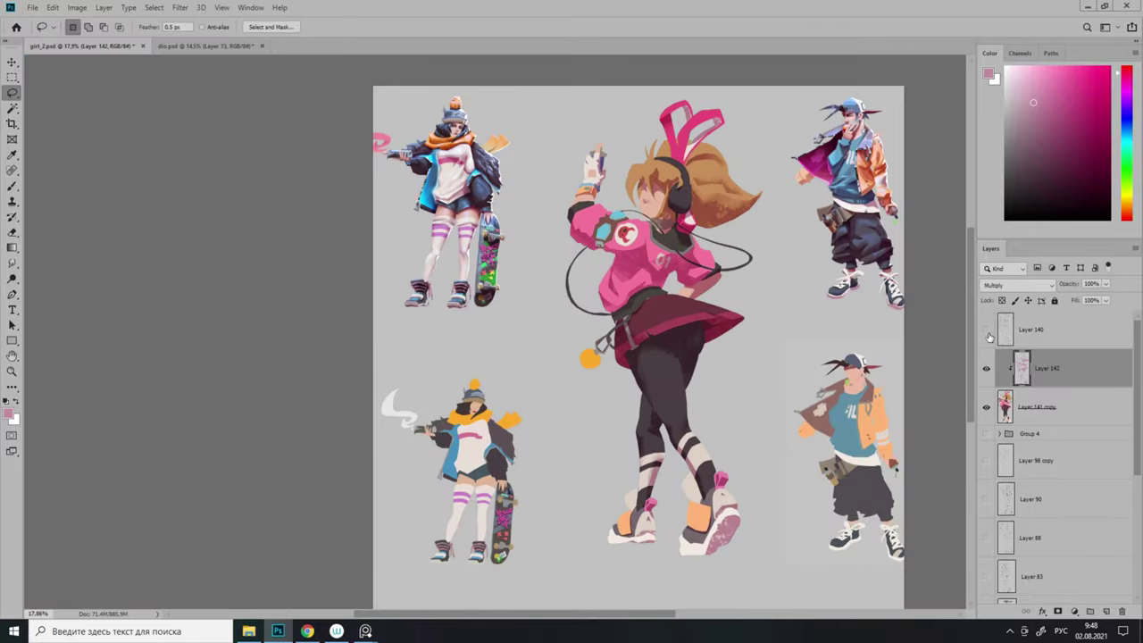
{"action": "key", "text": "ctrl+Tab"}
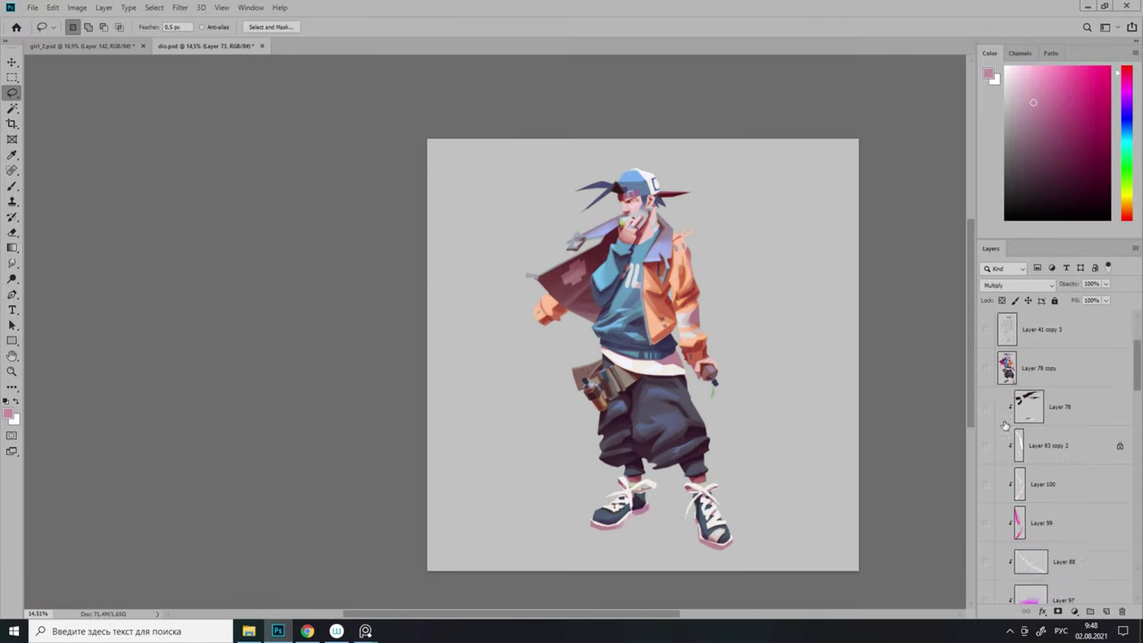
{"action": "key", "text": "ctrl+Tab"}
{"action": "key", "text": "ctrl+Tab"}
{"action": "key", "text": "ctrl+Tab"}
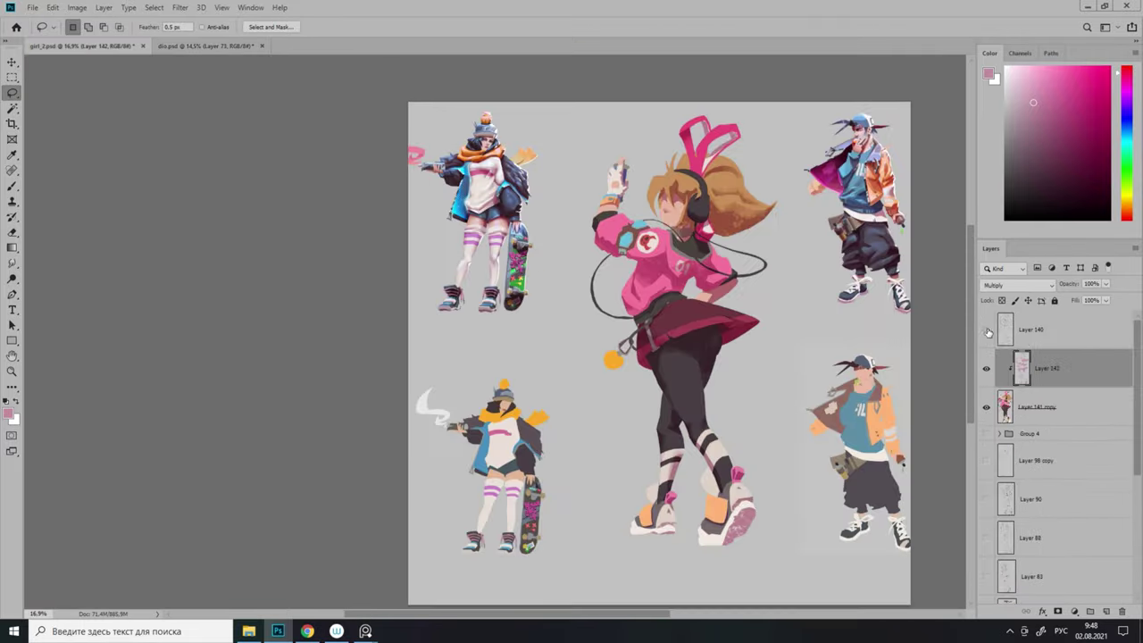
Add a second clipped Multiply layer and fill a deeper shadow along the sweater's waist and under the chest.
{"action": "scroll", "coordinate": [625, 340], "scroll_direction": "up", "scroll_amount": 4}
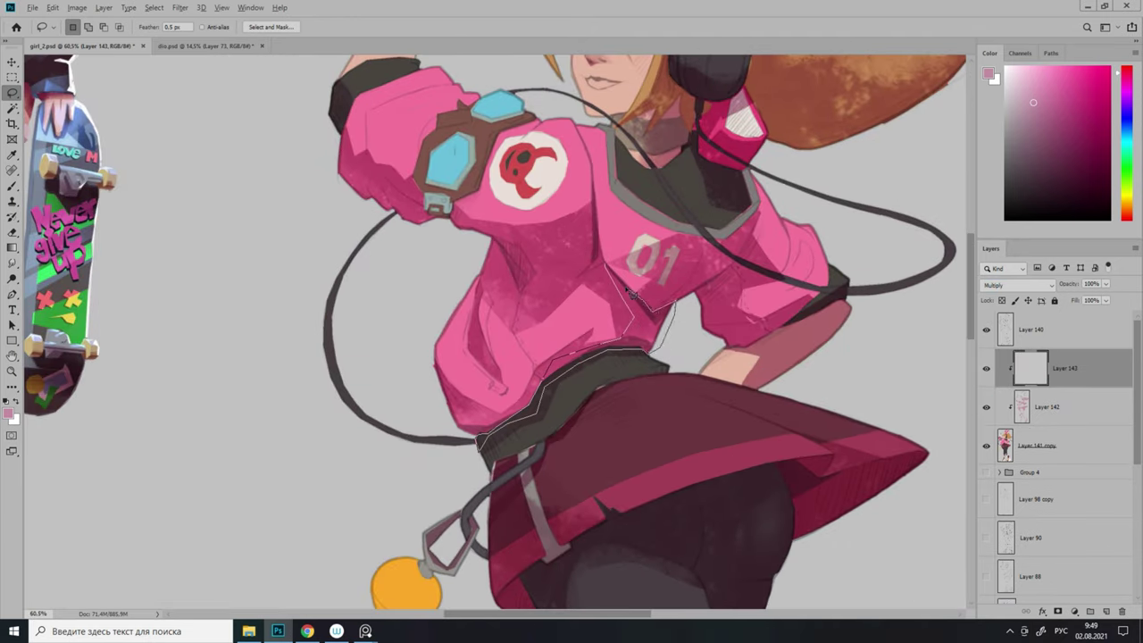
{"action": "key", "text": "alt+BackSpace"}
{"action": "key", "text": "ctrl+d"}
{"action": "scroll", "coordinate": [630, 293], "scroll_direction": "down", "scroll_amount": 2}
{"action": "scroll", "coordinate": [630, 293], "scroll_direction": "up", "scroll_amount": 3}
{"action": "scroll", "coordinate": [580, 340], "scroll_direction": "down", "scroll_amount": 1}
Deepen the shadows in the folds on the sweater's lower back.
{"action": "scroll", "coordinate": [518, 413], "scroll_direction": "up", "scroll_amount": 2}
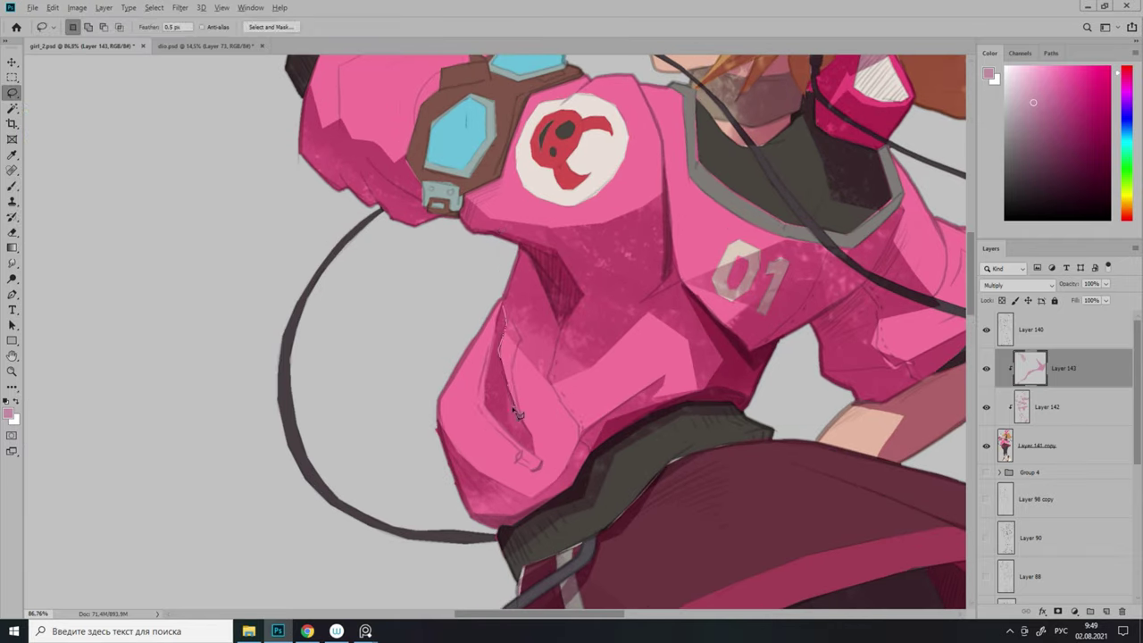
{"action": "scroll", "coordinate": [517, 414], "scroll_direction": "down", "scroll_amount": 2}
{"action": "scroll", "coordinate": [640, 300], "scroll_direction": "up", "scroll_amount": 2}
{"action": "key", "text": "alt+bracketleft"}
{"action": "key", "text": "alt+bracketright"}
{"action": "scroll", "coordinate": [640, 385], "scroll_direction": "down", "scroll_amount": 3}
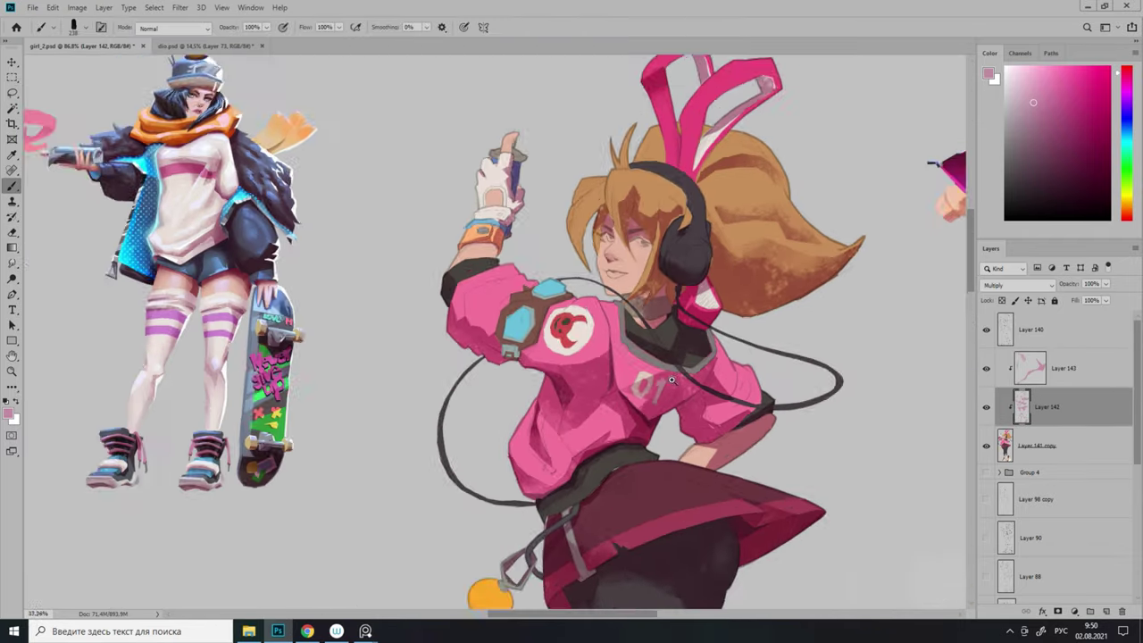
Lasso the neck and collar area beneath the hair and paint a deeper shadow inside the selection.
{"action": "scroll", "coordinate": [563, 325], "scroll_direction": "up", "scroll_amount": 4}
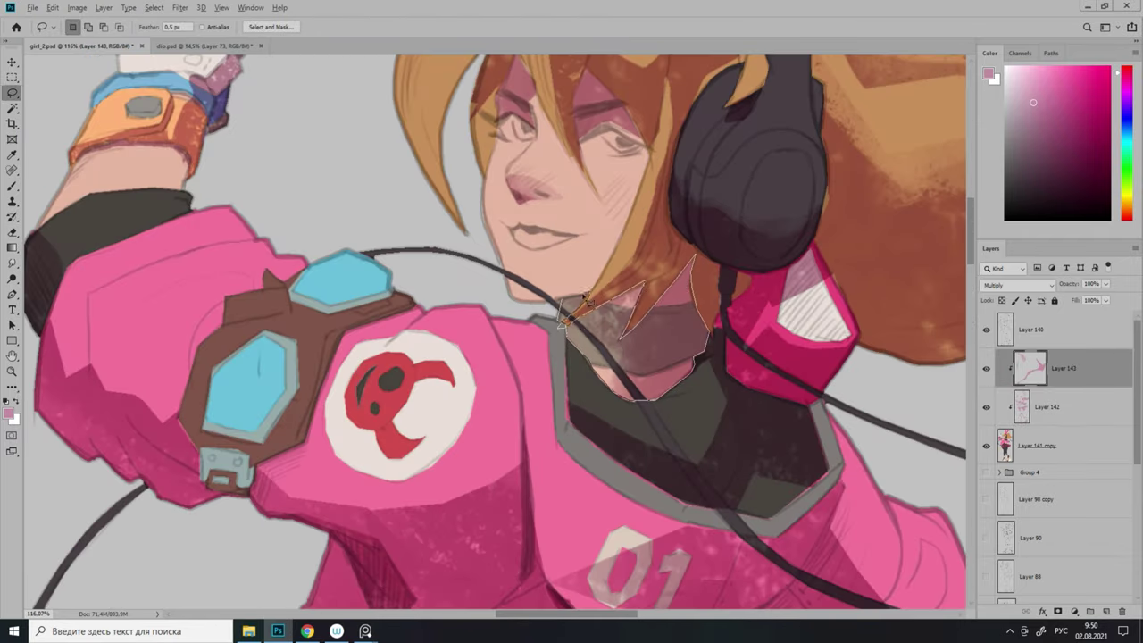
{"action": "left_click_drag", "start_coordinate": [585, 299], "coordinate": [576, 305]}
{"action": "key", "text": "b"}
{"action": "key", "text": "ctrl+d"}
{"action": "key", "text": "l"}
{"action": "scroll", "coordinate": [646, 364], "scroll_direction": "down", "scroll_amount": 4}
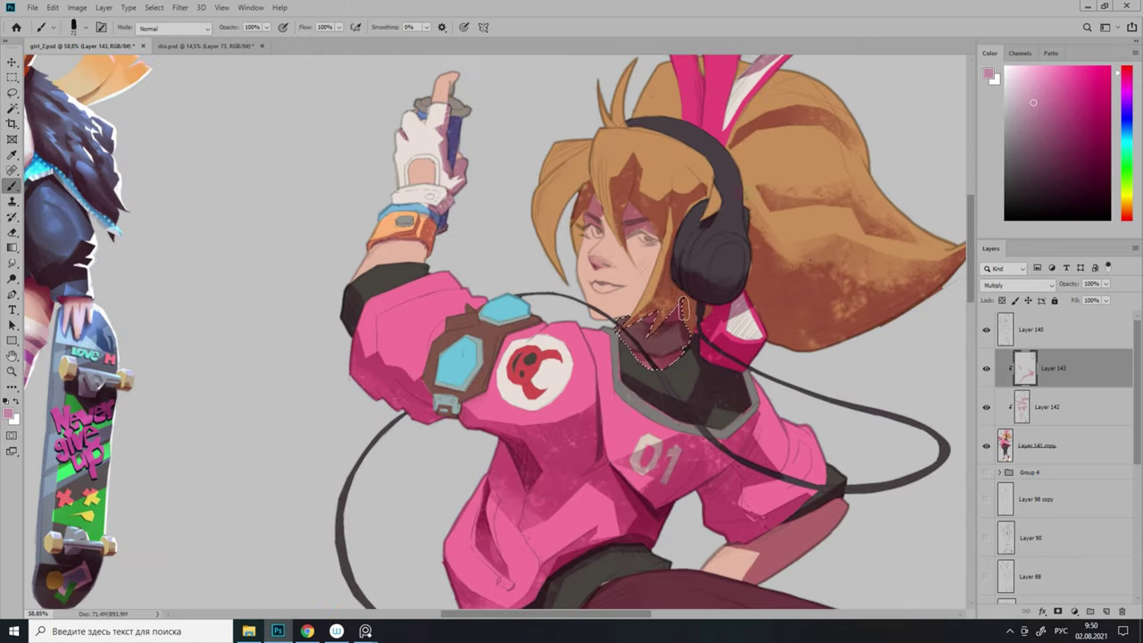
Deepen the shadow on the pink ribbon end behind the neck, beneath the headphones.
{"action": "scroll", "coordinate": [676, 341], "scroll_direction": "up", "scroll_amount": 3}
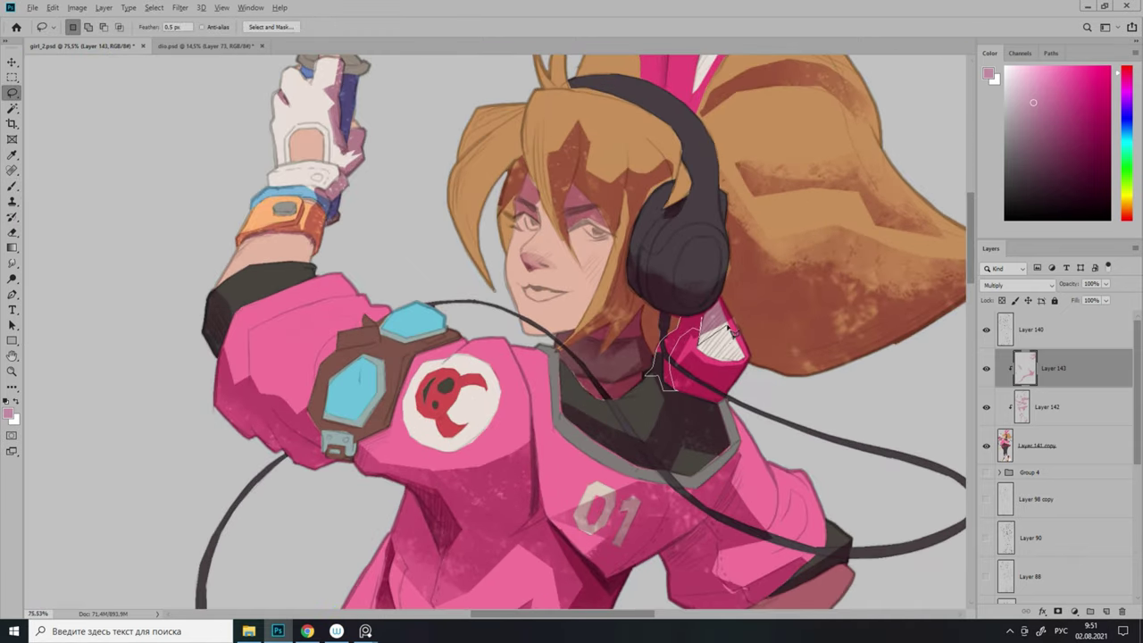
{"action": "right_click", "coordinate": [747, 317]}
{"action": "key", "text": "Escape"}
{"action": "key", "text": "l"}
Lasso the ponytail area behind the headphones and deepen its shadow.
{"action": "scroll", "coordinate": [750, 318], "scroll_direction": "down", "scroll_amount": 4}
{"action": "scroll", "coordinate": [760, 318], "scroll_direction": "up", "scroll_amount": 3}
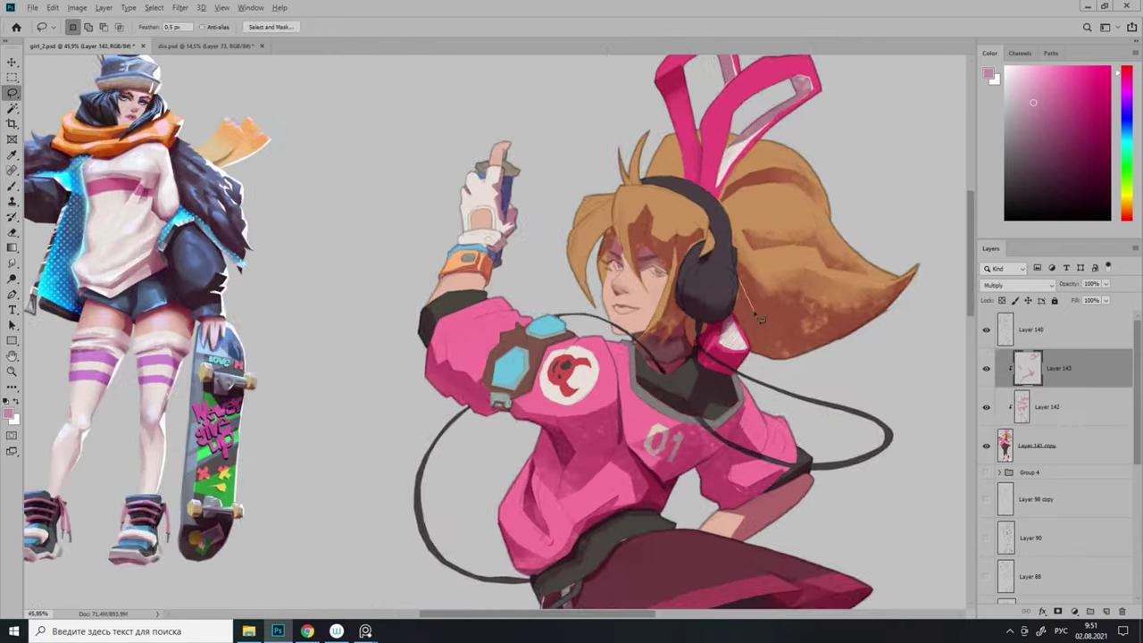
{"action": "key", "text": "l"}
{"action": "scroll", "coordinate": [781, 358], "scroll_direction": "down", "scroll_amount": 4}
Deepen the shadow on the underside of the skirt.
{"action": "scroll", "coordinate": [546, 361], "scroll_direction": "up", "scroll_amount": 3}
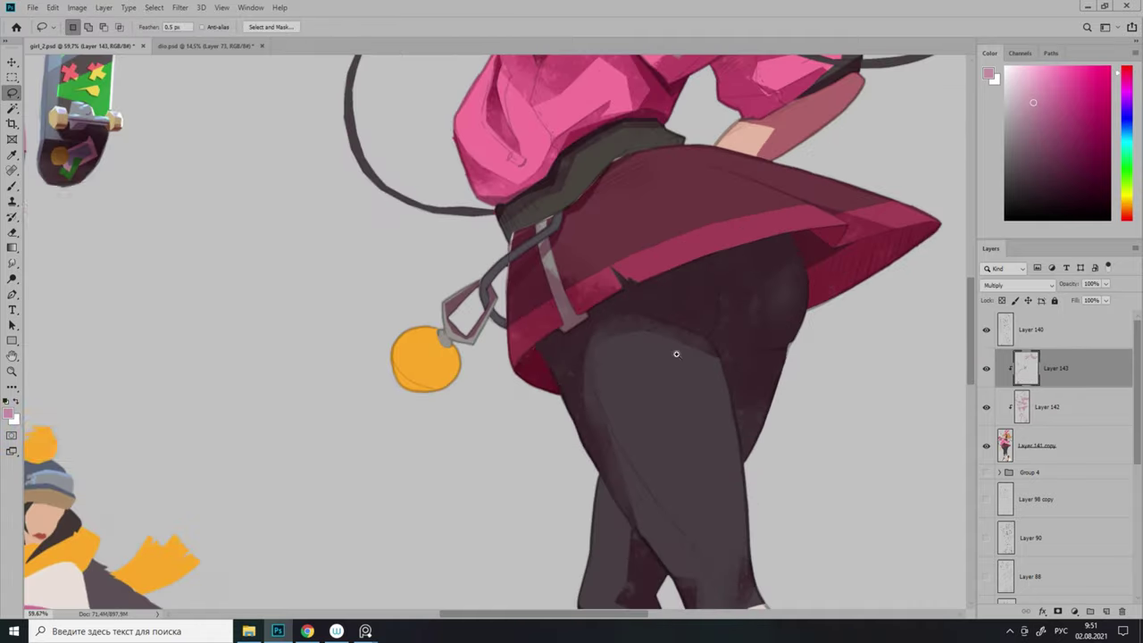
{"action": "scroll", "coordinate": [675, 354], "scroll_direction": "up", "scroll_amount": 2}
{"action": "scroll", "coordinate": [723, 275], "scroll_direction": "down", "scroll_amount": 4}
Lasso the leggings directly beneath the skirt hem and paint the skirt's darker cast shadow across the hips and thighs.
{"action": "scroll", "coordinate": [669, 326], "scroll_direction": "up", "scroll_amount": 3}
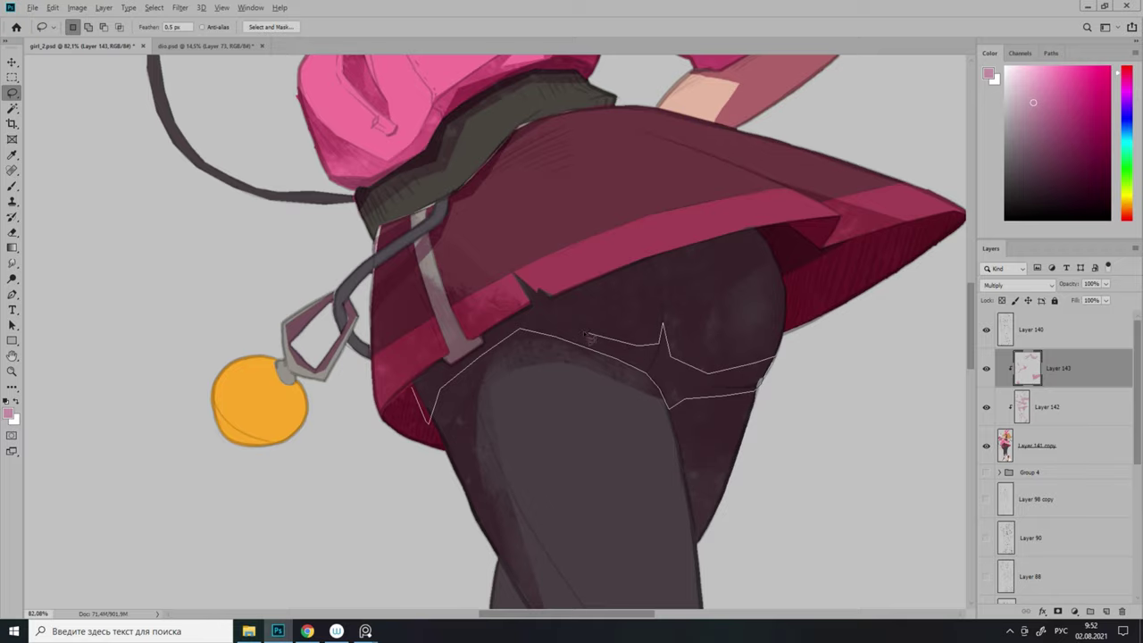
{"action": "key", "text": "b"}
{"action": "scroll", "coordinate": [454, 370], "scroll_direction": "down", "scroll_amount": 4}
{"action": "scroll", "coordinate": [615, 310], "scroll_direction": "up", "scroll_amount": 3}
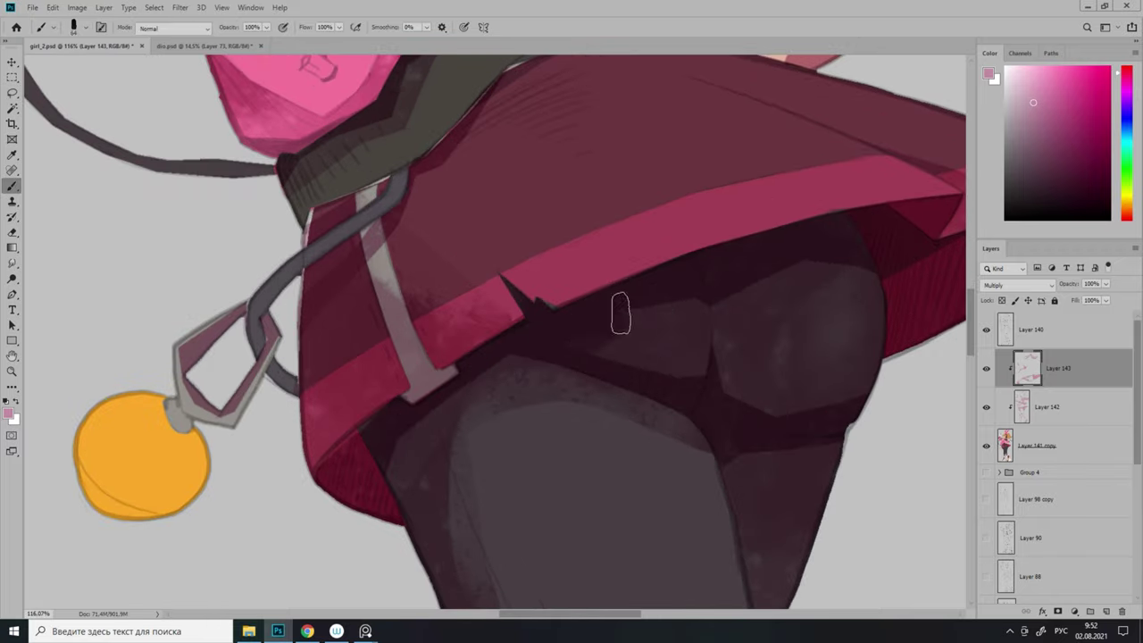
{"action": "scroll", "coordinate": [722, 344], "scroll_direction": "down", "scroll_amount": 2}
{"action": "scroll", "coordinate": [708, 362], "scroll_direction": "down", "scroll_amount": 3}
Deepen the shadows on the headphones and beside the ribbon end at the neck.
{"action": "scroll", "coordinate": [676, 178], "scroll_direction": "up", "scroll_amount": 4}
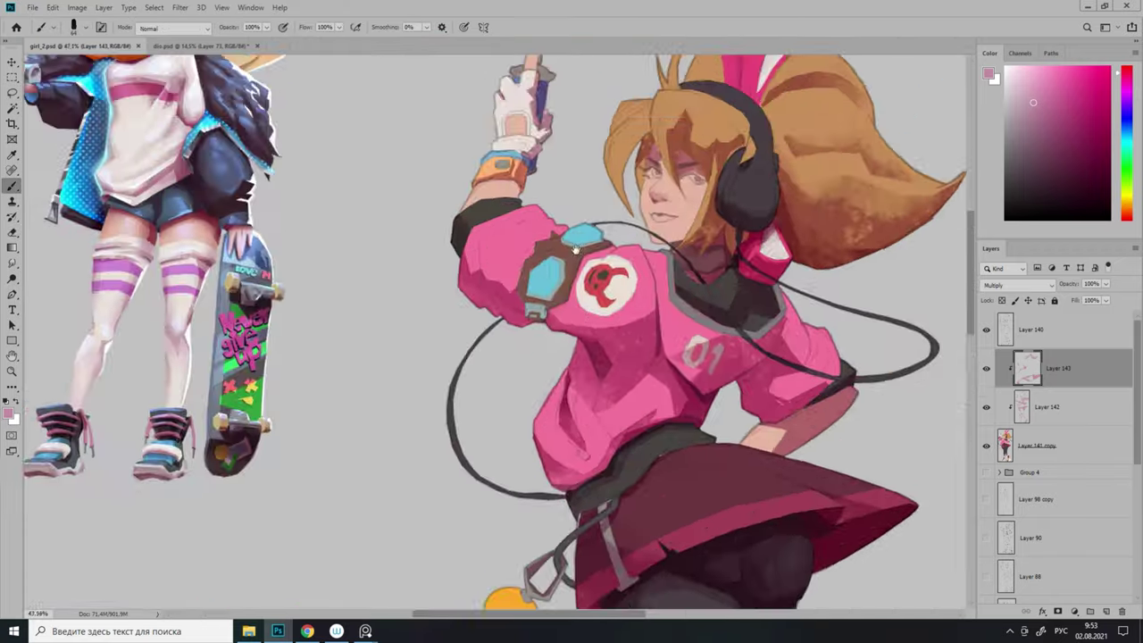
{"action": "scroll", "coordinate": [653, 310], "scroll_direction": "down", "scroll_amount": 2}
{"action": "key", "text": "l"}
{"action": "scroll", "coordinate": [653, 311], "scroll_direction": "up", "scroll_amount": 2}
{"action": "scroll", "coordinate": [647, 375], "scroll_direction": "down", "scroll_amount": 3}
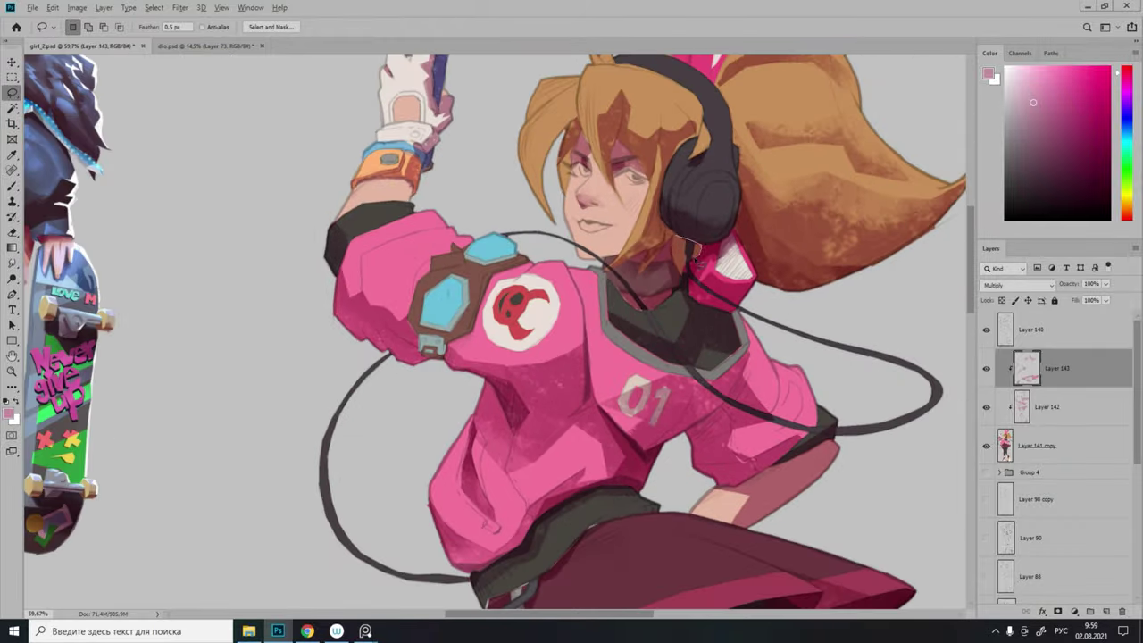
Lasso the raised sneaker's lower sole edge and tread grooves and paint them with the shadow colour.
{"action": "scroll", "coordinate": [643, 429], "scroll_direction": "up", "scroll_amount": 3}
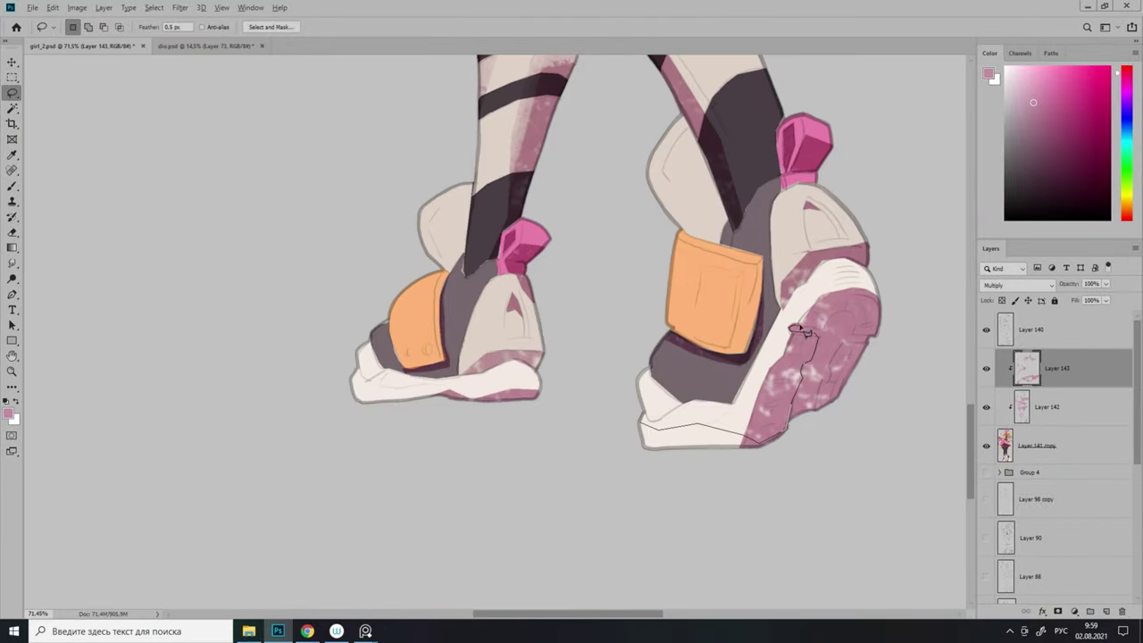
{"action": "left_click_drag", "start_coordinate": [837, 377], "coordinate": [838, 377]}
{"action": "key", "text": "b"}
{"action": "scroll", "coordinate": [613, 395], "scroll_direction": "down", "scroll_amount": 2}
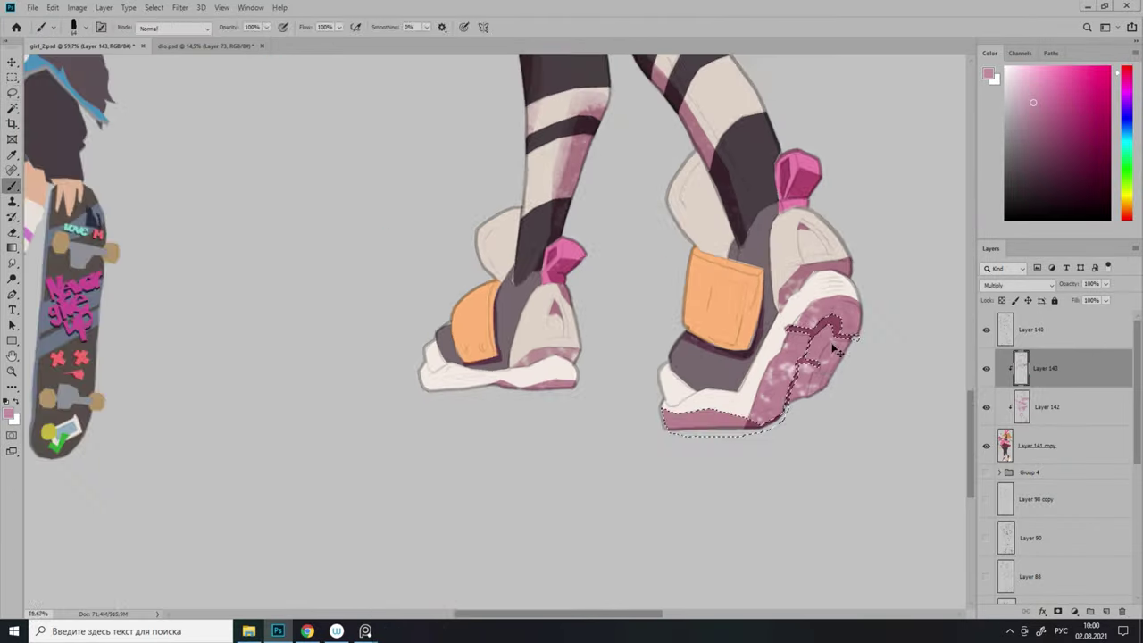
Shade the lower edges of the orange sneaker flaps, then soften the forearm's shadow edge with the eraser on the first shadow layer.
{"action": "scroll", "coordinate": [823, 418], "scroll_direction": "up", "scroll_amount": 1}
{"action": "key", "text": "alt+bracketright"}
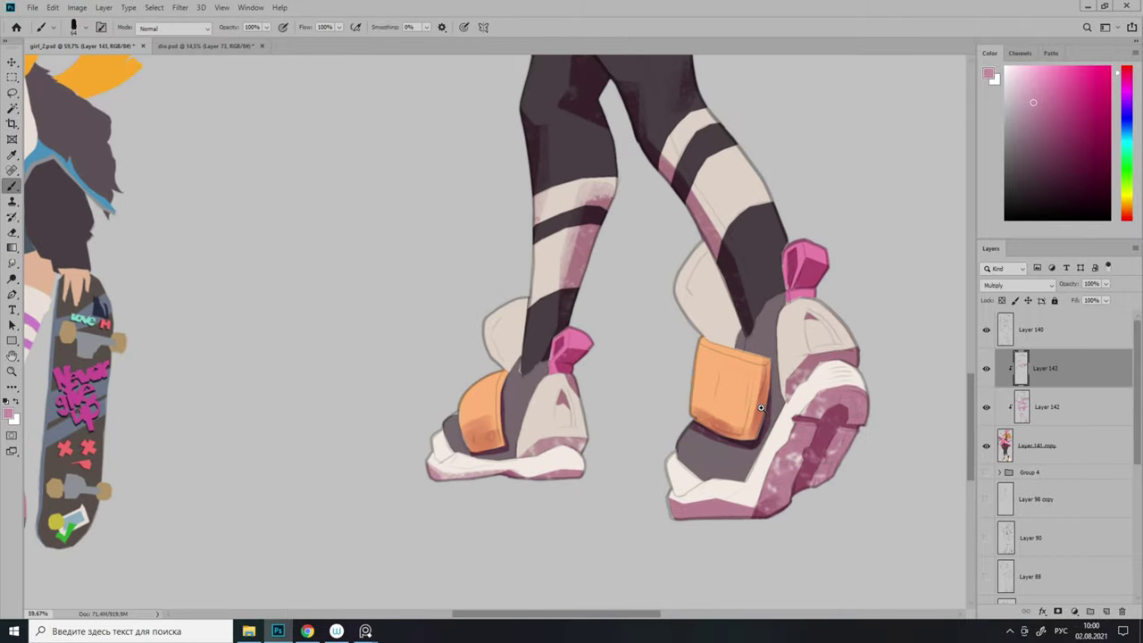
{"action": "scroll", "coordinate": [696, 408], "scroll_direction": "down", "scroll_amount": 3}
{"action": "scroll", "coordinate": [696, 375], "scroll_direction": "up", "scroll_amount": 4}
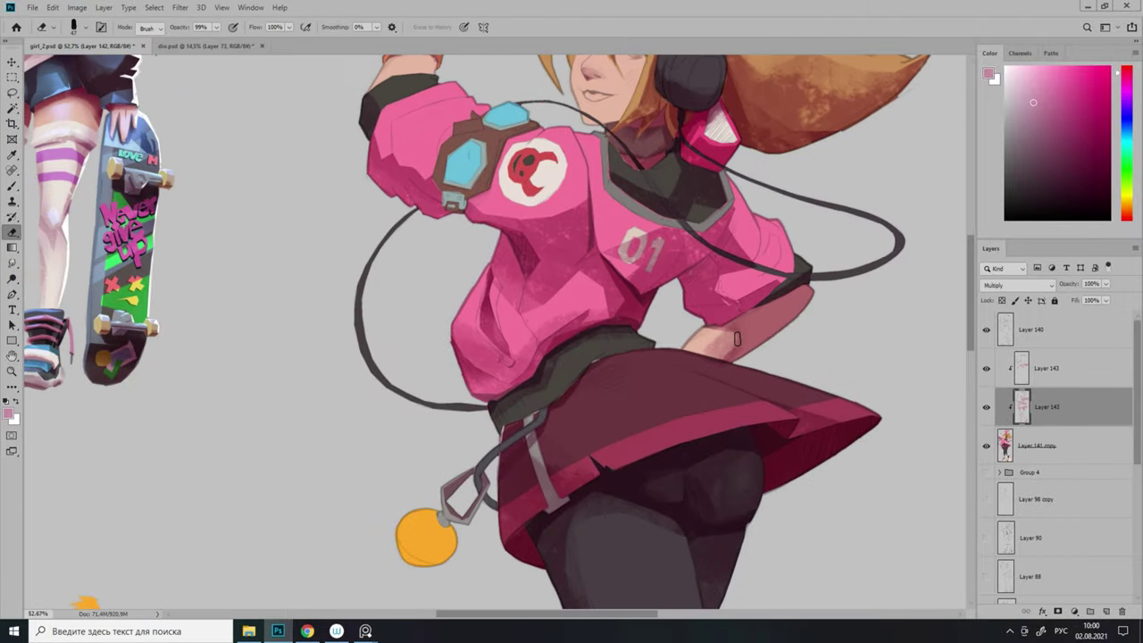
Shade the lower halves of the sleeve goggles' blue lenses and their buckle, then refine the deeper shadow around the shoulder emblem with the eraser.
{"action": "scroll", "coordinate": [737, 339], "scroll_direction": "down", "scroll_amount": 1}
{"action": "key", "text": "alt+bracketright"}
{"action": "scroll", "coordinate": [737, 353], "scroll_direction": "down", "scroll_amount": 4}
{"action": "key", "text": "b"}
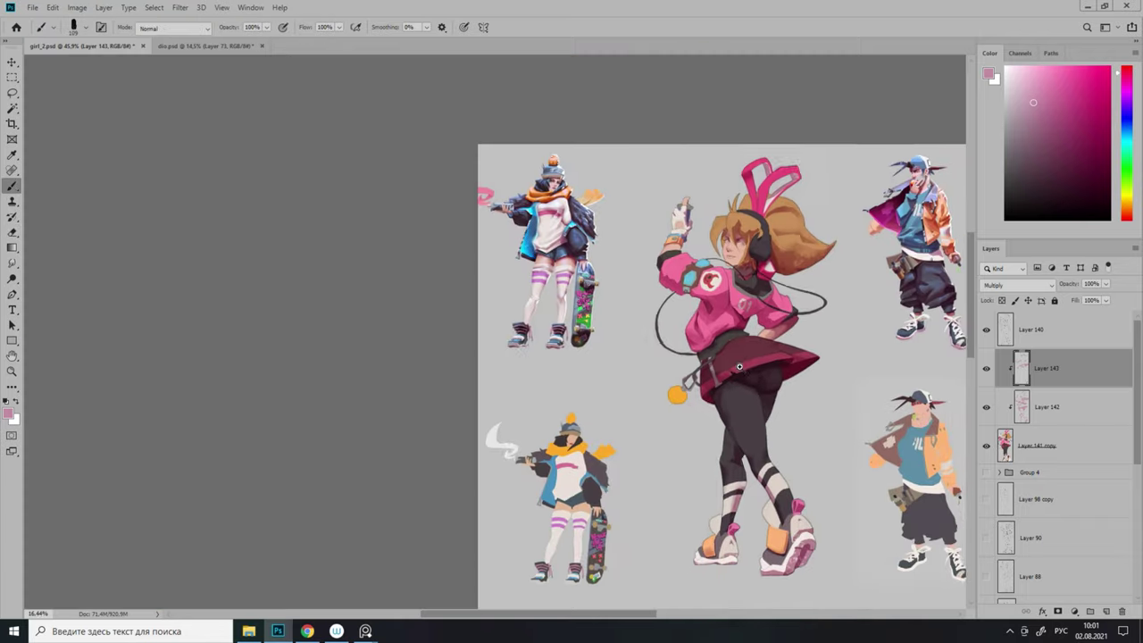
{"action": "scroll", "coordinate": [739, 366], "scroll_direction": "up", "scroll_amount": 5}
{"action": "key", "text": "l"}
{"action": "scroll", "coordinate": [679, 326], "scroll_direction": "down", "scroll_amount": 1}
{"action": "scroll", "coordinate": [676, 321], "scroll_direction": "up", "scroll_amount": 1}
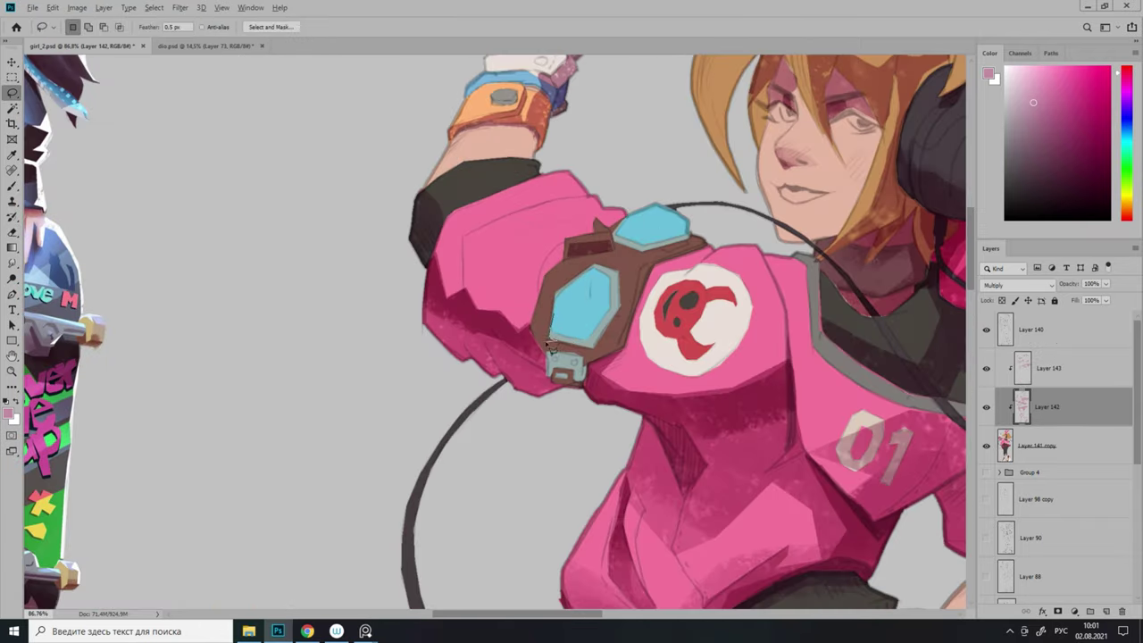
{"action": "scroll", "coordinate": [625, 250], "scroll_direction": "up", "scroll_amount": 1}
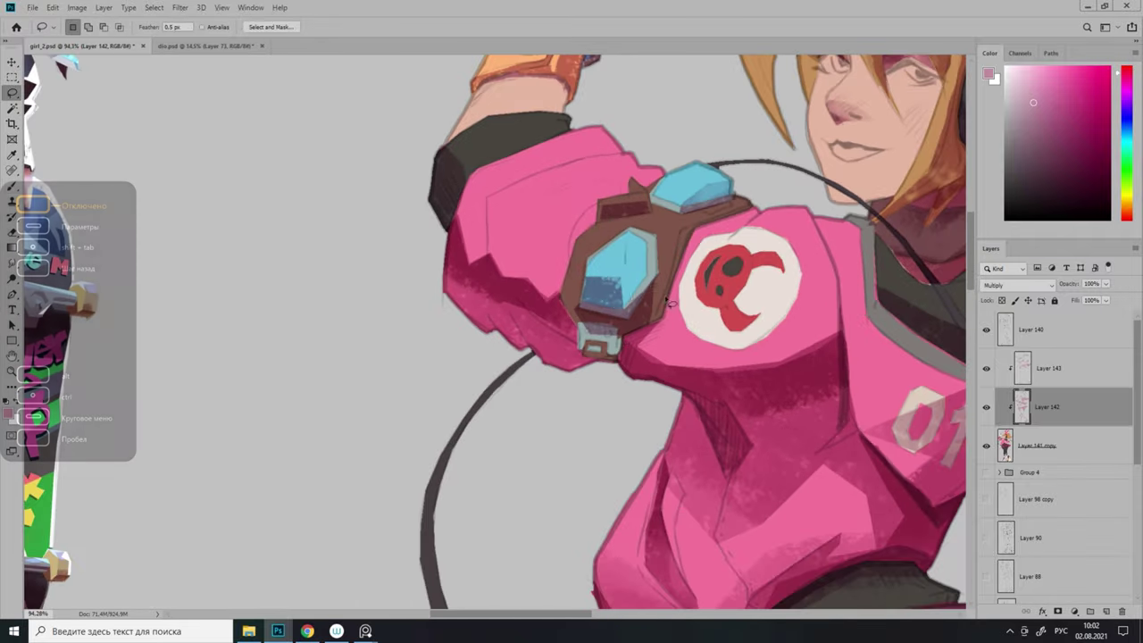
{"action": "left_click_drag", "start_coordinate": [564, 277], "coordinate": [601, 373]}
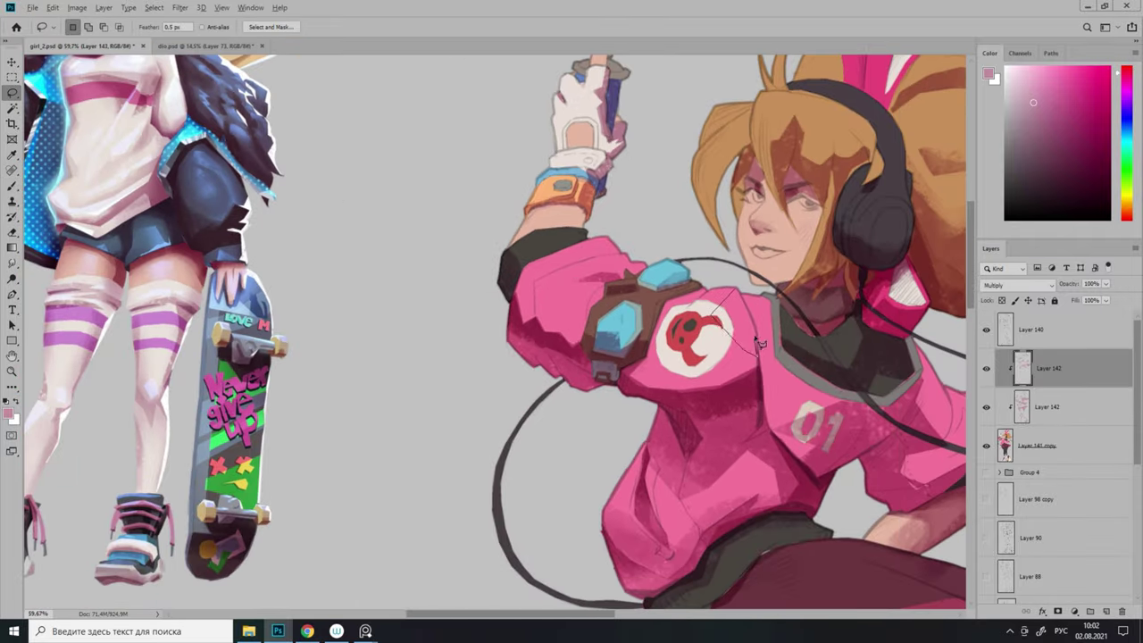
{"action": "scroll", "coordinate": [760, 344], "scroll_direction": "down", "scroll_amount": 5}
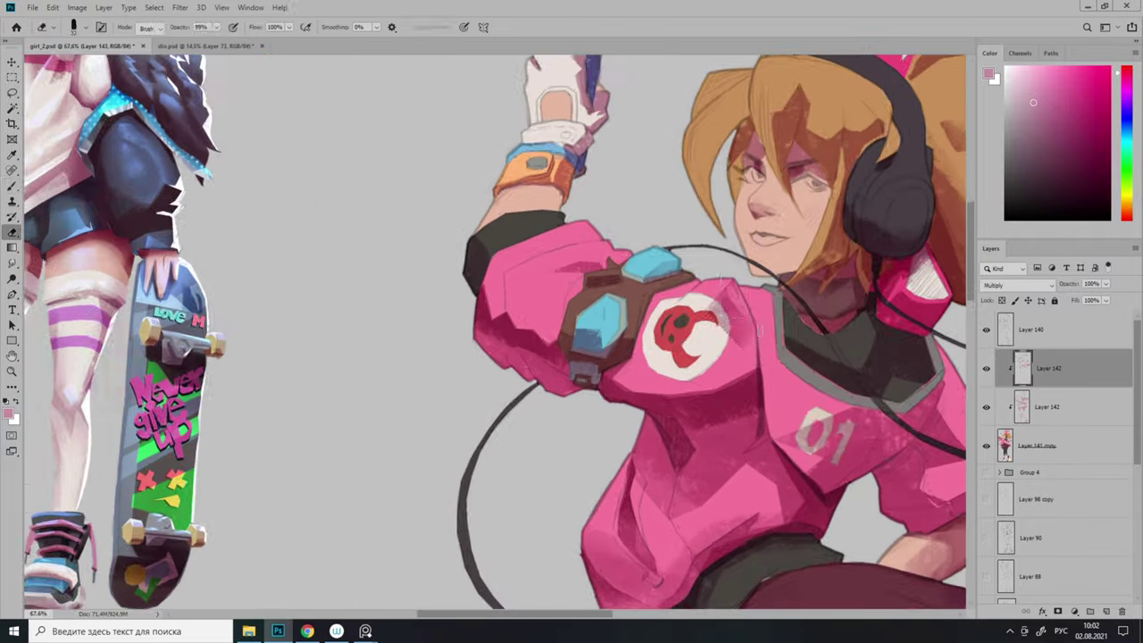
{"action": "key", "text": "e"}
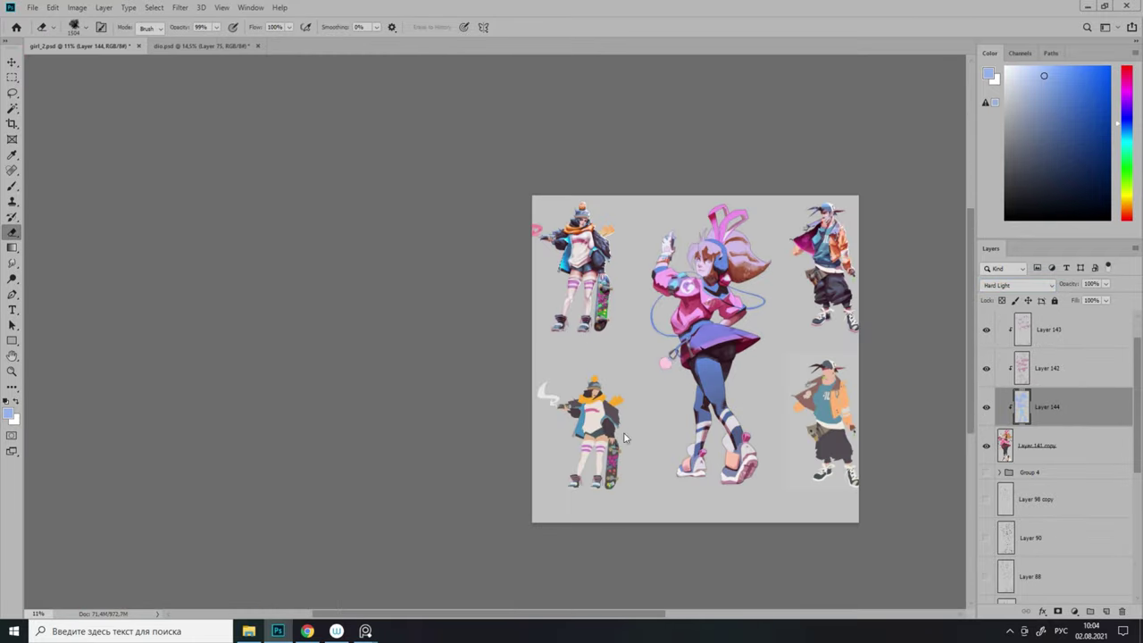
Reduce the light-blue Hard Light layer to 40% opacity and partly erase its tint from the lower legs and ponytail.
{"action": "scroll", "coordinate": [741, 310], "scroll_direction": "up", "scroll_amount": 4}
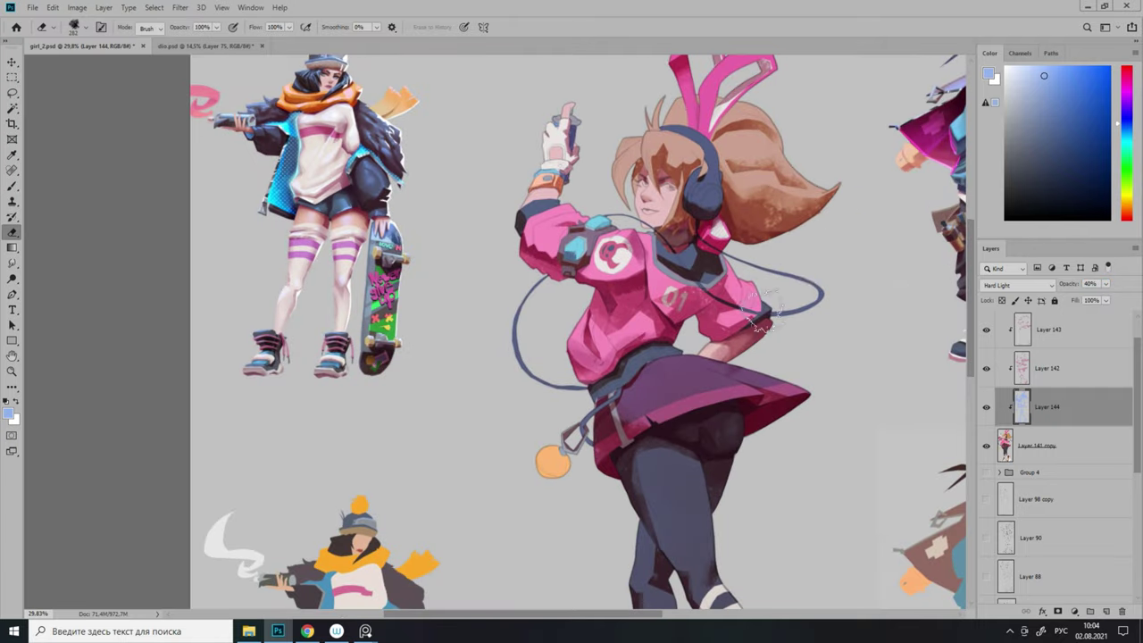
{"action": "scroll", "coordinate": [603, 462], "scroll_direction": "down", "scroll_amount": 2}
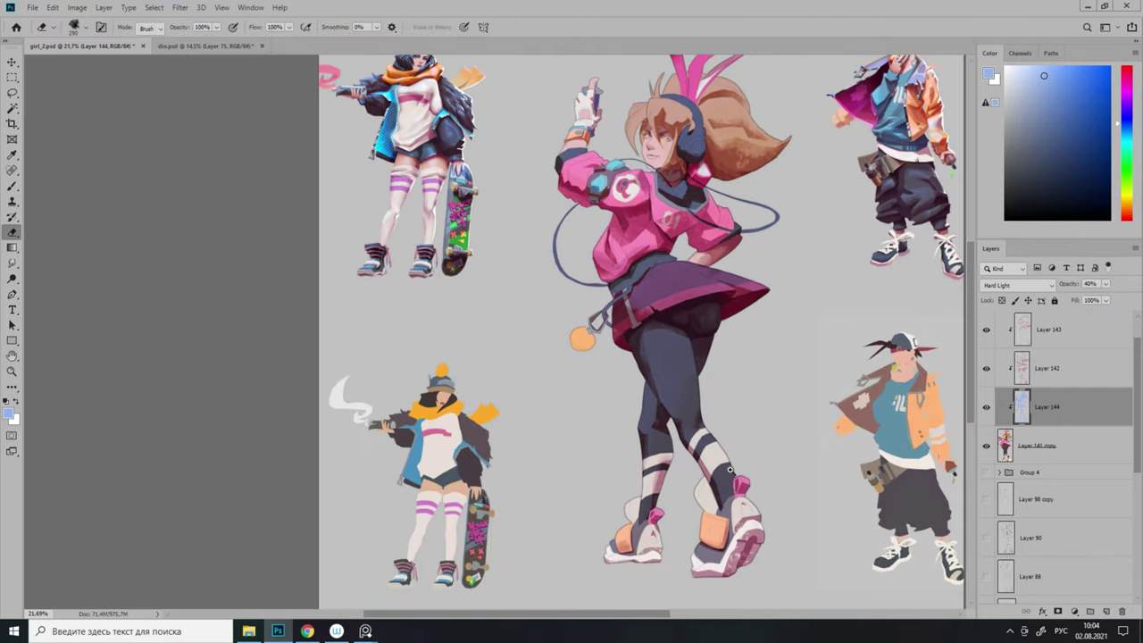
{"action": "scroll", "coordinate": [656, 63], "scroll_direction": "up", "scroll_amount": 4}
{"action": "left_click_drag", "start_coordinate": [743, 466], "coordinate": [645, 419]}
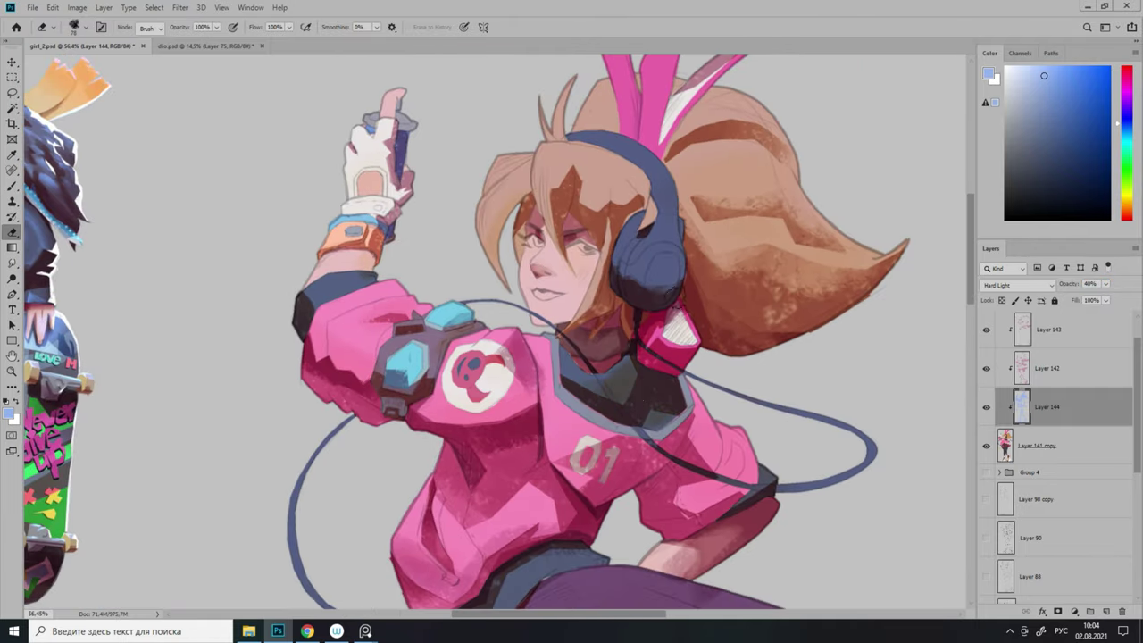
{"action": "left_click_drag", "start_coordinate": [724, 101], "coordinate": [653, 262]}
{"action": "scroll", "coordinate": [619, 261], "scroll_direction": "down", "scroll_amount": 5}
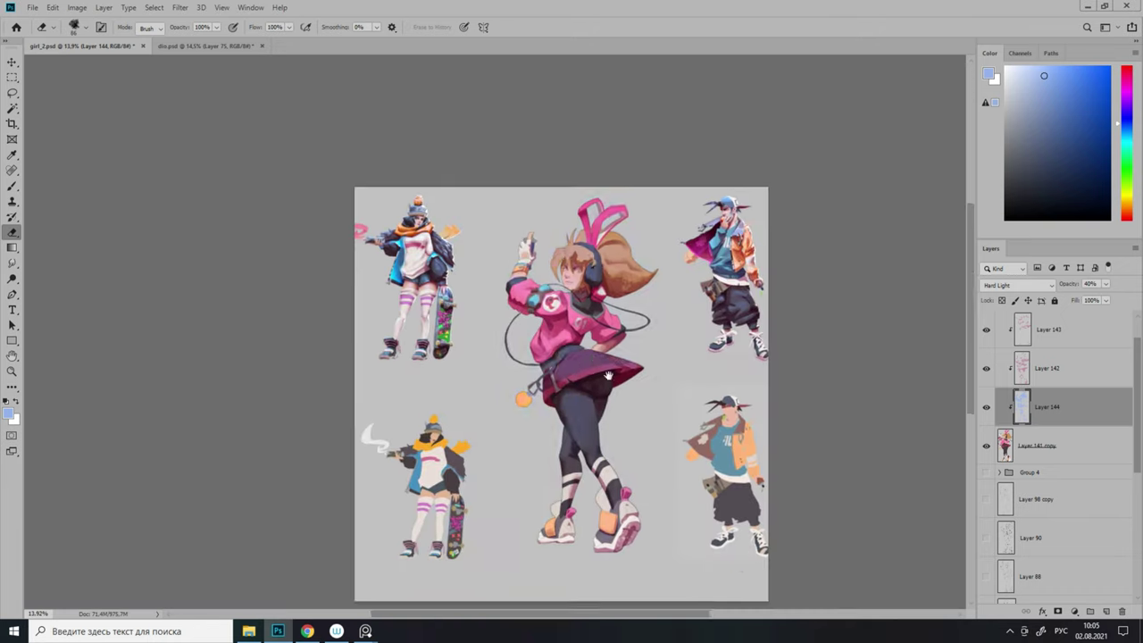
Add a new clipped Hard Light layer directly above the light-blue tint layer for the highlights.
{"action": "key", "text": "ctrl+shift+alt+n"}
{"action": "key", "text": "l"}
{"action": "scroll", "coordinate": [640, 318], "scroll_direction": "up", "scroll_amount": 5}
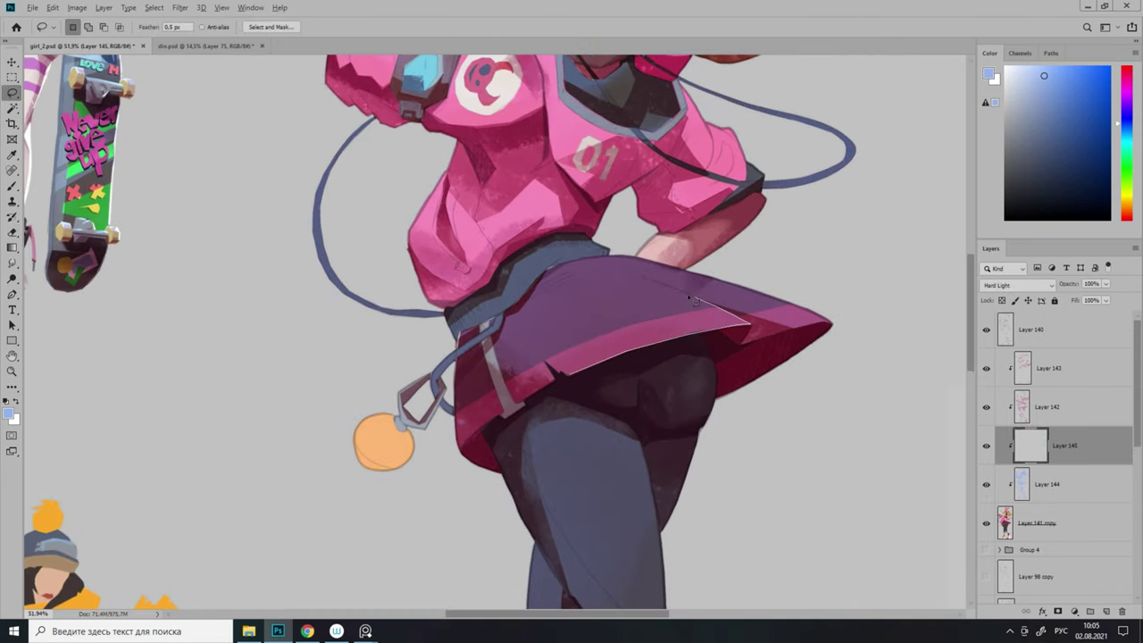
Try filling a lassoed area of the skirt's upper panel and hem with the light-blue foreground colour.
{"action": "key", "text": "alt+BackSpace"}
{"action": "scroll", "coordinate": [519, 297], "scroll_direction": "down", "scroll_amount": 3}
{"action": "scroll", "coordinate": [531, 280], "scroll_direction": "up", "scroll_amount": 4}
{"action": "key", "text": "ctrl+d"}
{"action": "key", "text": "l"}
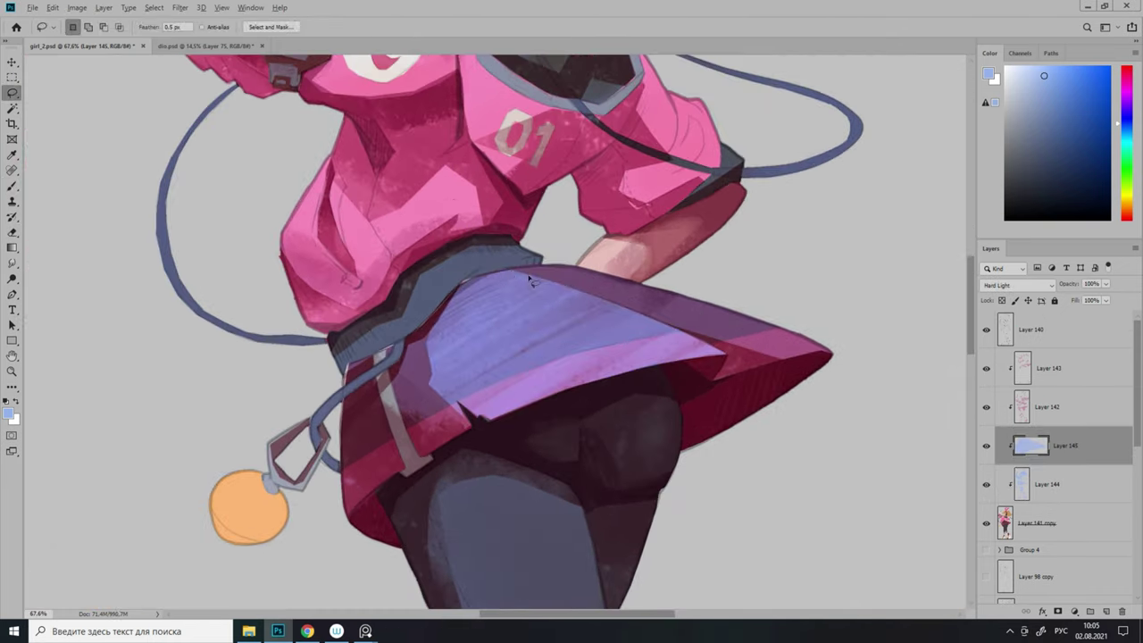
{"action": "scroll", "coordinate": [750, 332], "scroll_direction": "down", "scroll_amount": 4}
{"action": "key", "text": "ctrl+d"}
{"action": "key", "text": "l"}
{"action": "scroll", "coordinate": [419, 343], "scroll_direction": "up", "scroll_amount": 5}
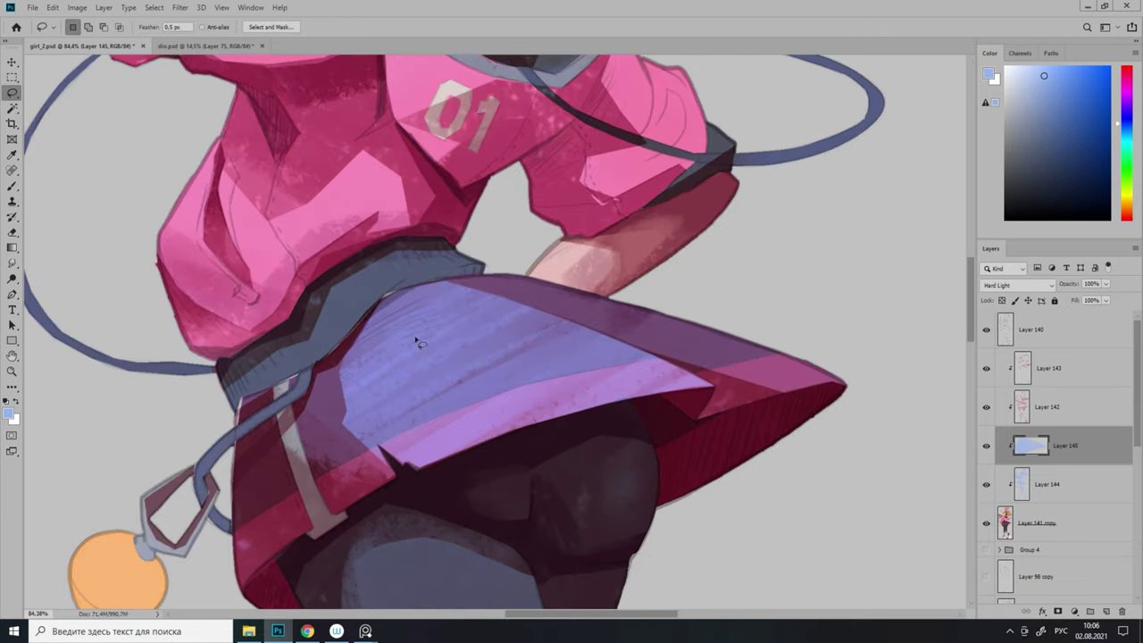
Try softening the skirt's light-blue fill with a textured eraser tip at 199 px.
{"action": "key", "text": "b"}
{"action": "scroll", "coordinate": [528, 327], "scroll_direction": "down", "scroll_amount": 2}
{"action": "key", "text": "e"}
{"action": "scroll", "coordinate": [527, 327], "scroll_direction": "down", "scroll_amount": 2}
{"action": "right_click", "coordinate": [668, 301]}
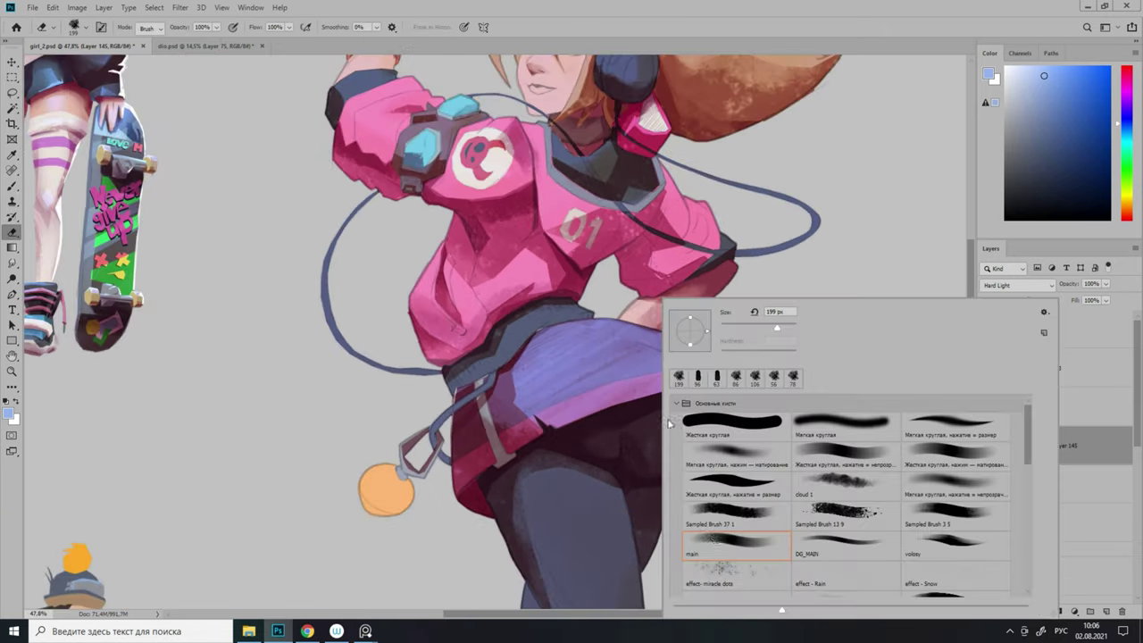
{"action": "key", "text": "Escape"}
{"action": "scroll", "coordinate": [597, 438], "scroll_direction": "up", "scroll_amount": 1}
Check the layer setup in dio.psd, then lasso along the girl's skirt hem and paint a light-blue highlight on the lower panel.
{"action": "key", "text": "ctrl+Tab"}
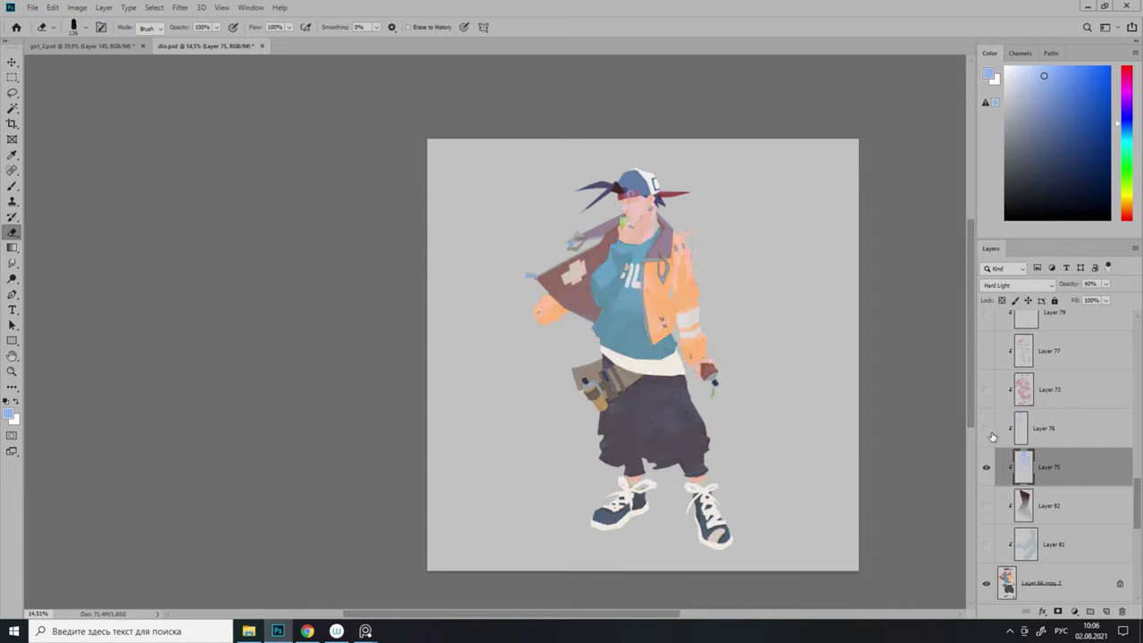
{"action": "key", "text": "ctrl+Tab"}
{"action": "key", "text": "l"}
{"action": "scroll", "coordinate": [681, 391], "scroll_direction": "up", "scroll_amount": 1}
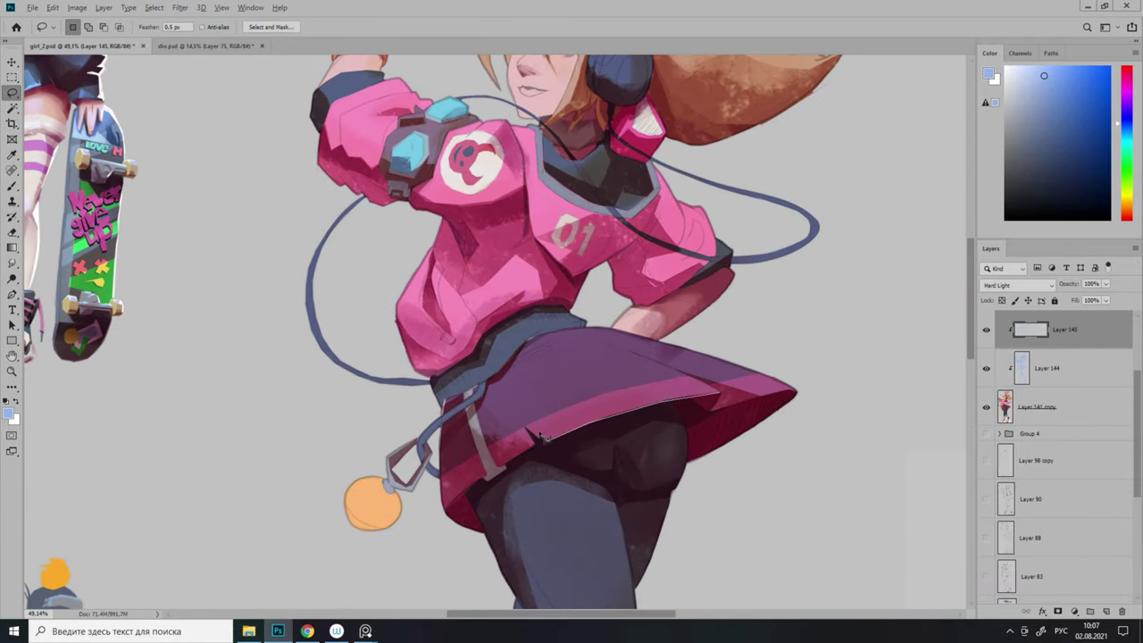
{"action": "scroll", "coordinate": [623, 369], "scroll_direction": "down", "scroll_amount": 3}
Lasso the top of the shoulder above the round emblem and brush in a light-blue highlight.
{"action": "key", "text": "l"}
{"action": "scroll", "coordinate": [552, 331], "scroll_direction": "up", "scroll_amount": 5}
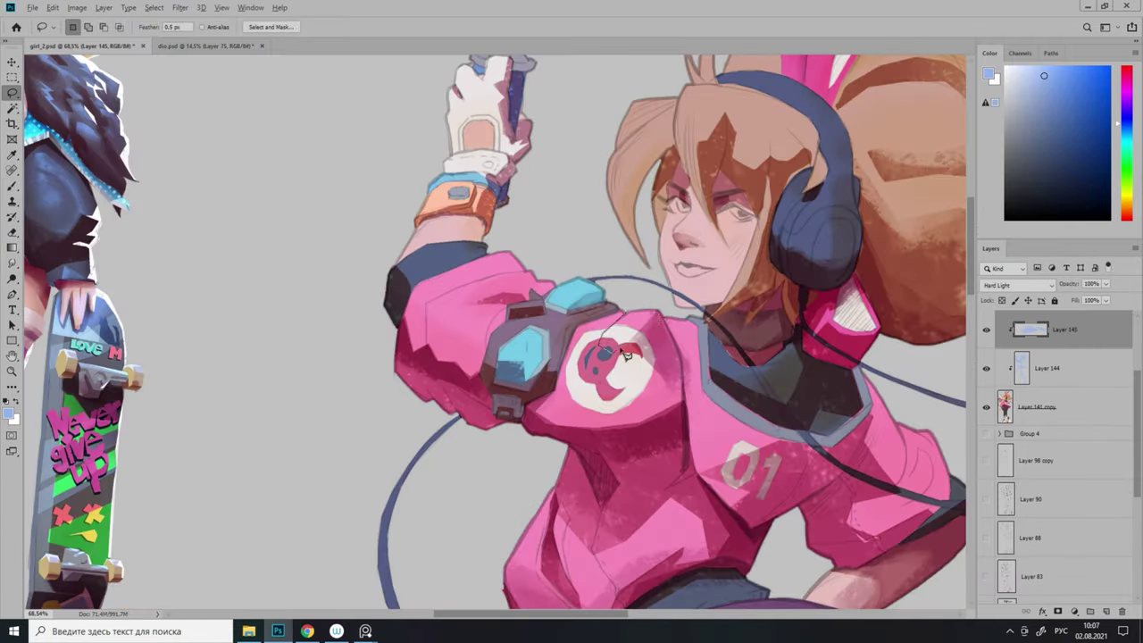
{"action": "key", "text": "b"}
{"action": "scroll", "coordinate": [497, 318], "scroll_direction": "down", "scroll_amount": 7}
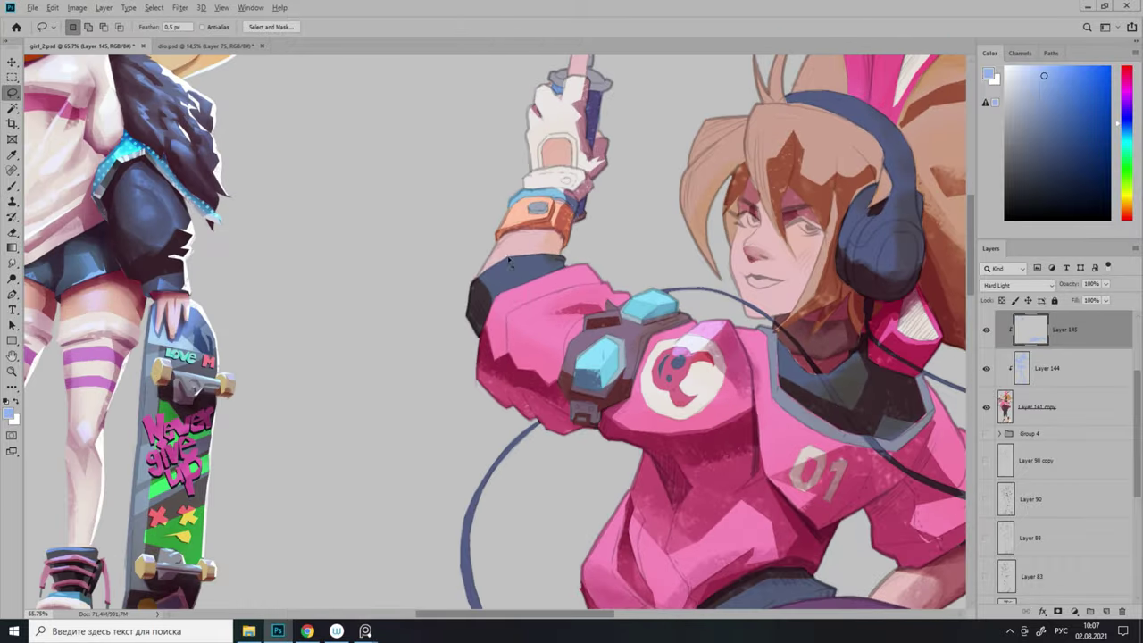
Lasso the raised arm's dark cuff and upper sleeve folds and brush light-blue highlights into them.
{"action": "key", "text": "l"}
{"action": "scroll", "coordinate": [546, 286], "scroll_direction": "up", "scroll_amount": 6}
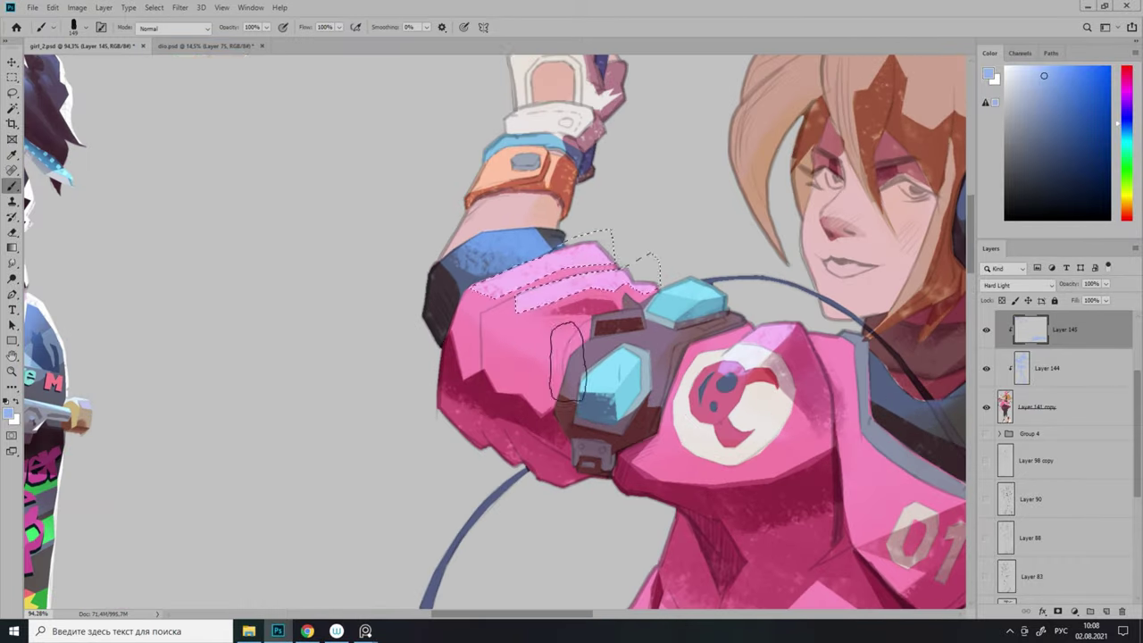
{"action": "key", "text": "b"}
{"action": "scroll", "coordinate": [536, 339], "scroll_direction": "down", "scroll_amount": 6}
{"action": "scroll", "coordinate": [482, 375], "scroll_direction": "up", "scroll_amount": 6}
Add light-blue highlights to the orange bracelet, fingertip, glove knuckles and spray can rim.
{"action": "scroll", "coordinate": [491, 324], "scroll_direction": "up", "scroll_amount": 3}
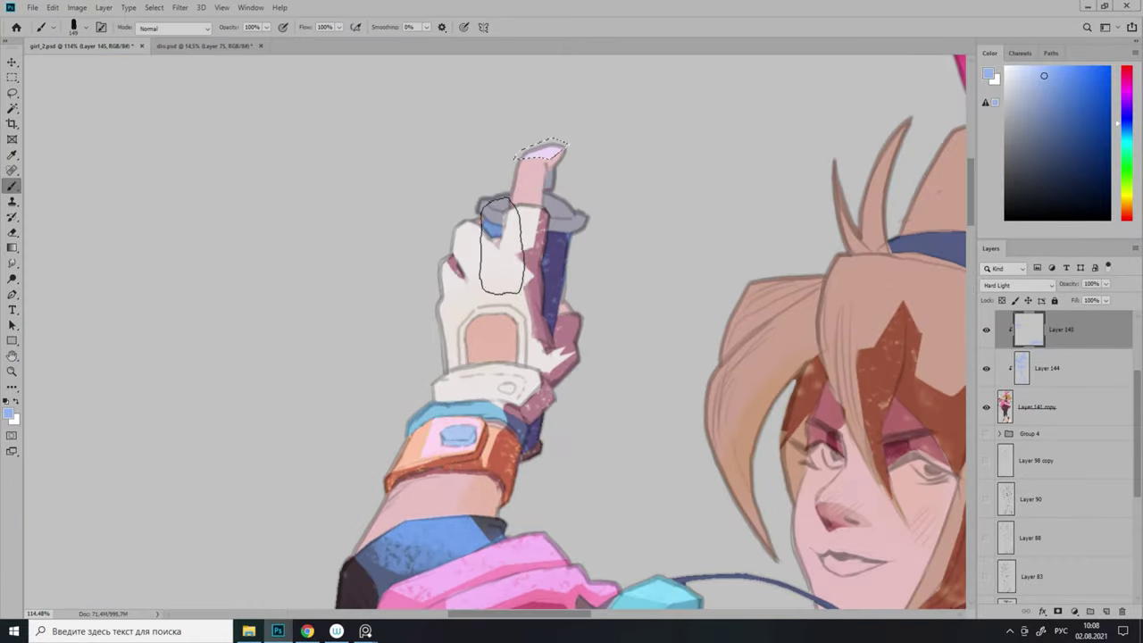
{"action": "key", "text": "l"}
{"action": "scroll", "coordinate": [446, 272], "scroll_direction": "down", "scroll_amount": 5}
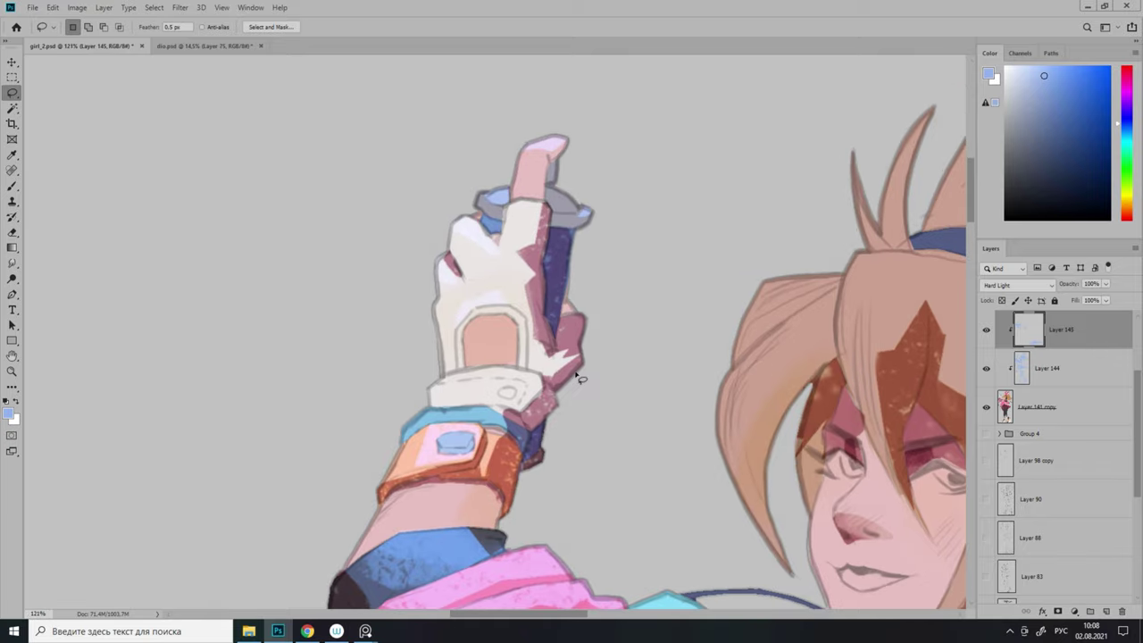
{"action": "scroll", "coordinate": [571, 326], "scroll_direction": "up", "scroll_amount": 4}
Paint light-blue highlights on the nose, the headphone ear cup and the lassoed headband.
{"action": "scroll", "coordinate": [571, 326], "scroll_direction": "down", "scroll_amount": 4}
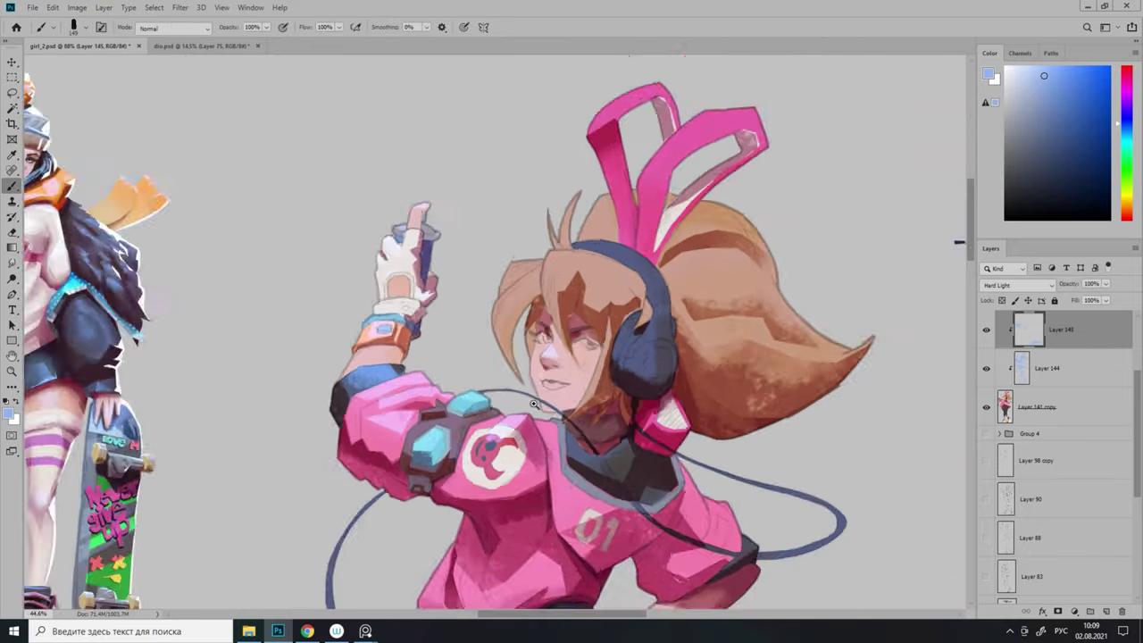
{"action": "scroll", "coordinate": [571, 326], "scroll_direction": "up", "scroll_amount": 4}
{"action": "scroll", "coordinate": [625, 326], "scroll_direction": "down", "scroll_amount": 4}
{"action": "scroll", "coordinate": [671, 328], "scroll_direction": "up", "scroll_amount": 4}
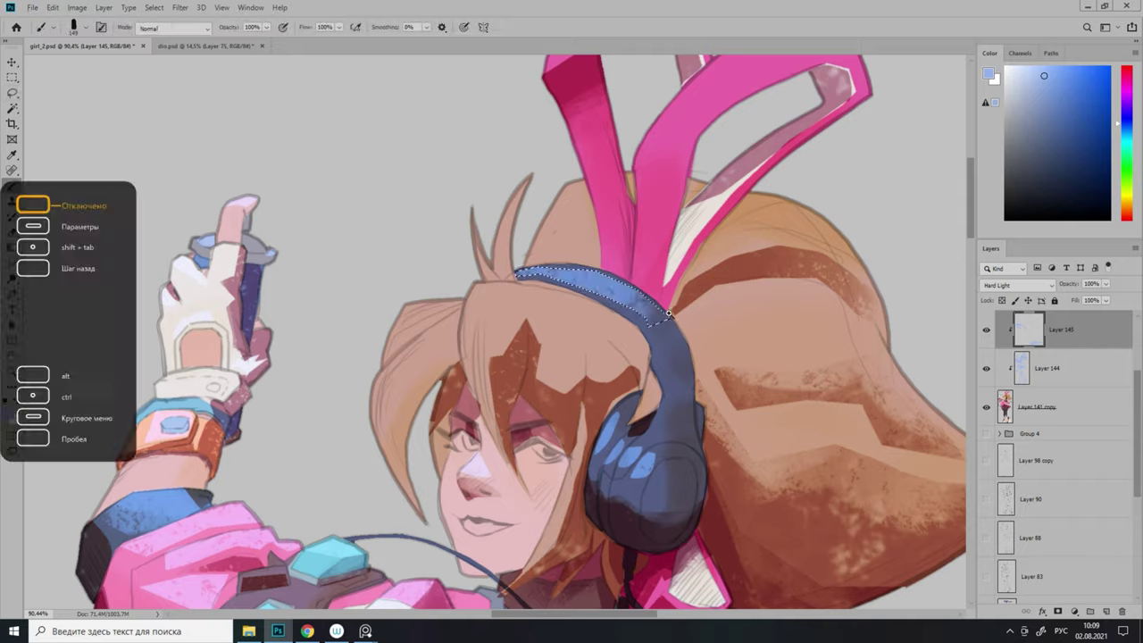
{"action": "scroll", "coordinate": [672, 328], "scroll_direction": "down", "scroll_amount": 4}
{"action": "scroll", "coordinate": [705, 390], "scroll_direction": "up", "scroll_amount": 3}
Paint light-blue highlights on the front thigh and striped sock, softening the thigh highlight with the eraser.
{"action": "scroll", "coordinate": [705, 390], "scroll_direction": "down", "scroll_amount": 4}
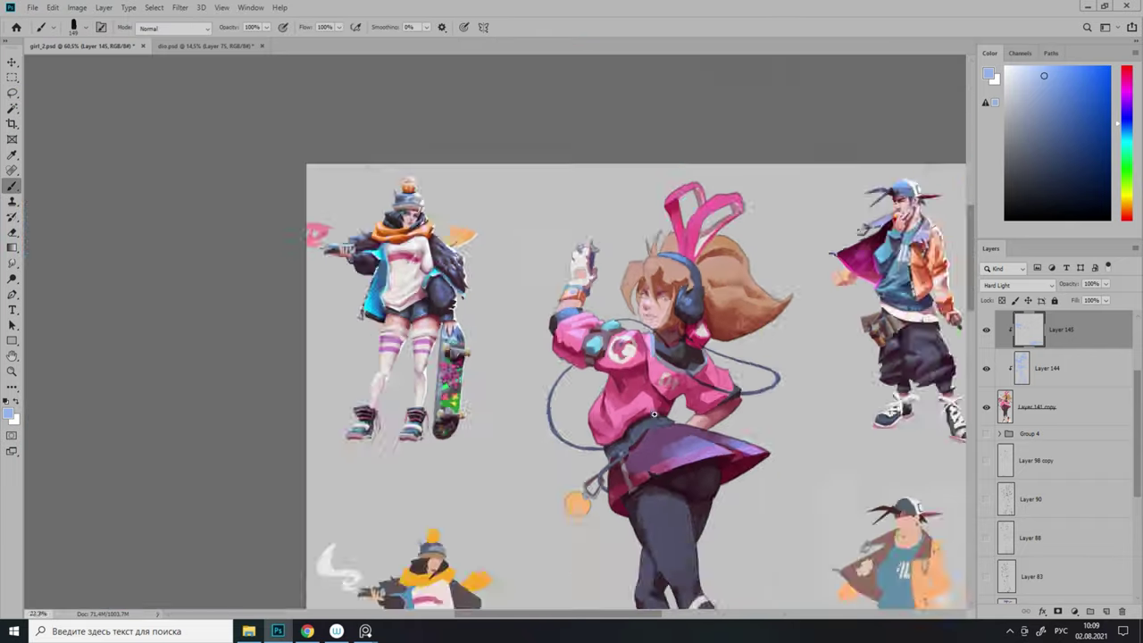
{"action": "scroll", "coordinate": [509, 357], "scroll_direction": "up", "scroll_amount": 3}
{"action": "key", "text": "b"}
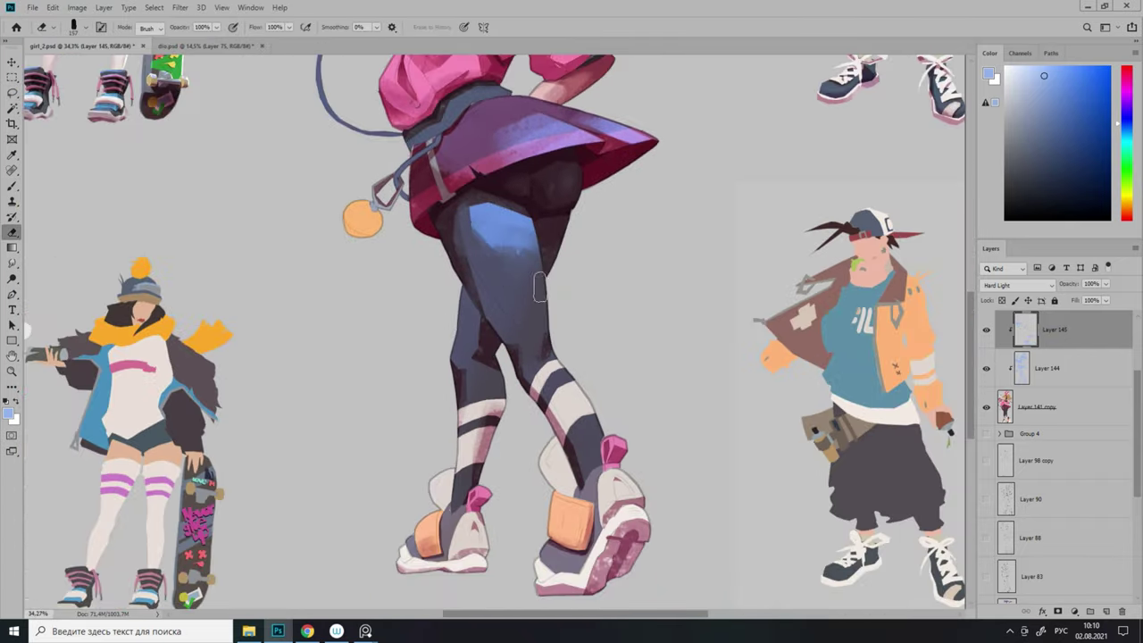
{"action": "scroll", "coordinate": [540, 288], "scroll_direction": "down", "scroll_amount": 2}
{"action": "scroll", "coordinate": [540, 287], "scroll_direction": "up", "scroll_amount": 2}
{"action": "scroll", "coordinate": [553, 250], "scroll_direction": "down", "scroll_amount": 3}
Lasso facets of the bangs, ponytail and ribbon loops and paint light-blue highlights into them.
{"action": "key", "text": "l"}
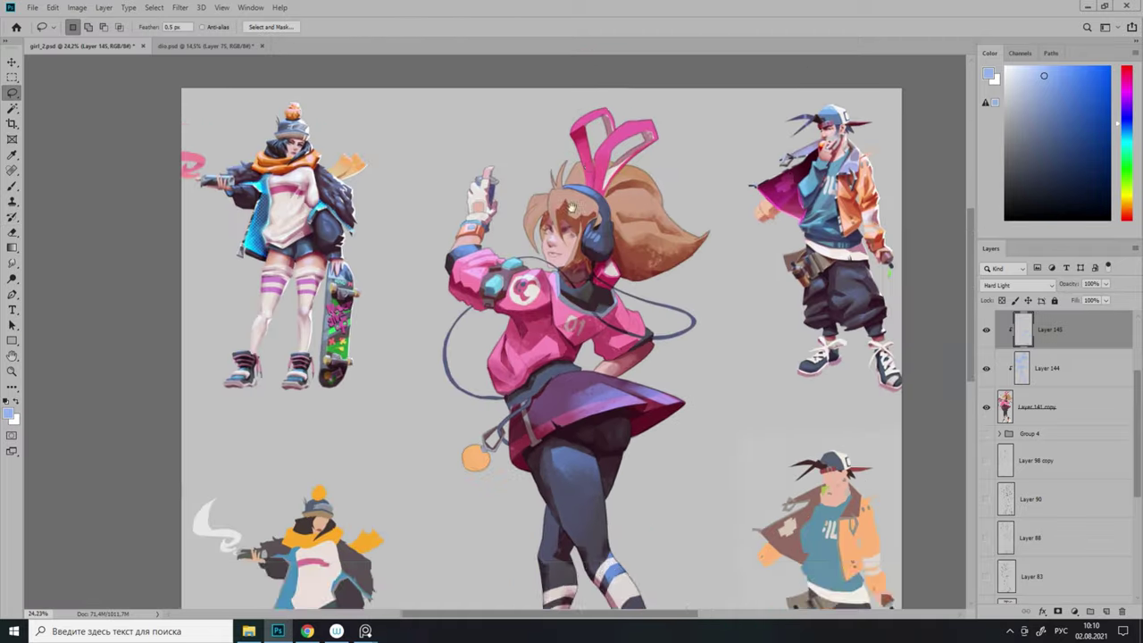
{"action": "scroll", "coordinate": [572, 207], "scroll_direction": "up", "scroll_amount": 3}
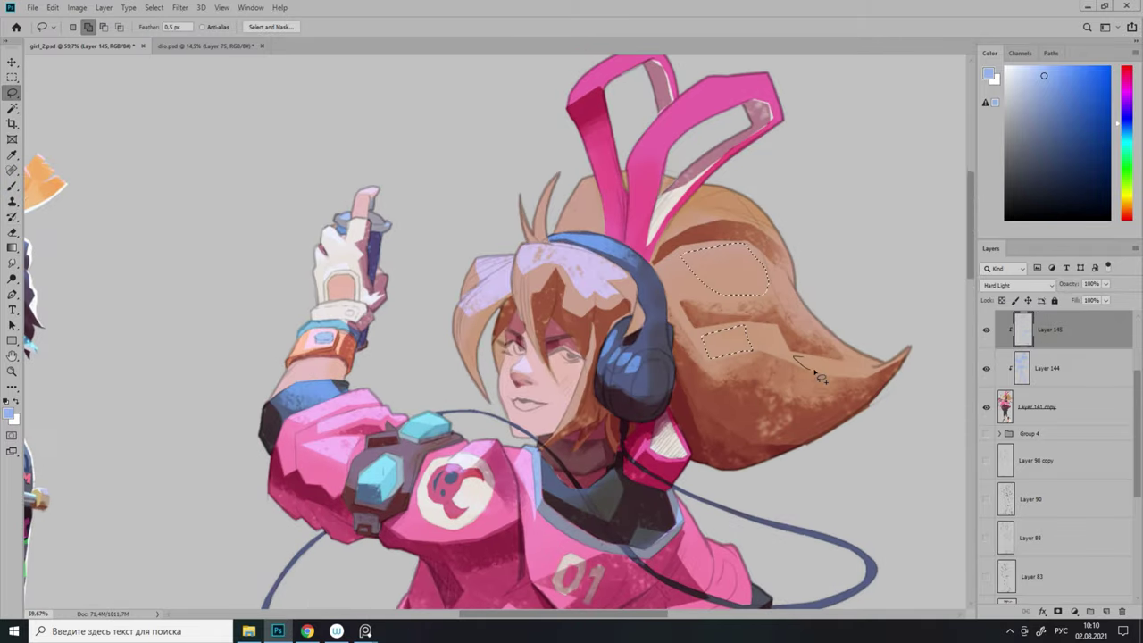
{"action": "scroll", "coordinate": [795, 366], "scroll_direction": "down", "scroll_amount": 2}
{"action": "scroll", "coordinate": [616, 241], "scroll_direction": "up", "scroll_amount": 1}
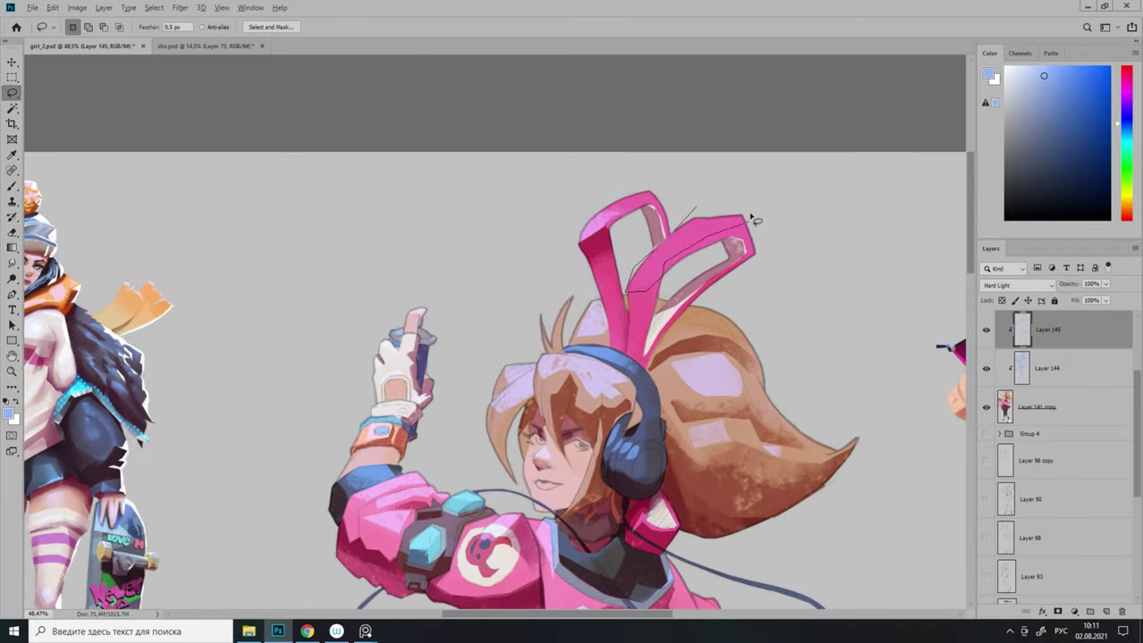
{"action": "scroll", "coordinate": [753, 220], "scroll_direction": "down", "scroll_amount": 5}
{"action": "scroll", "coordinate": [589, 332], "scroll_direction": "up", "scroll_amount": 5}
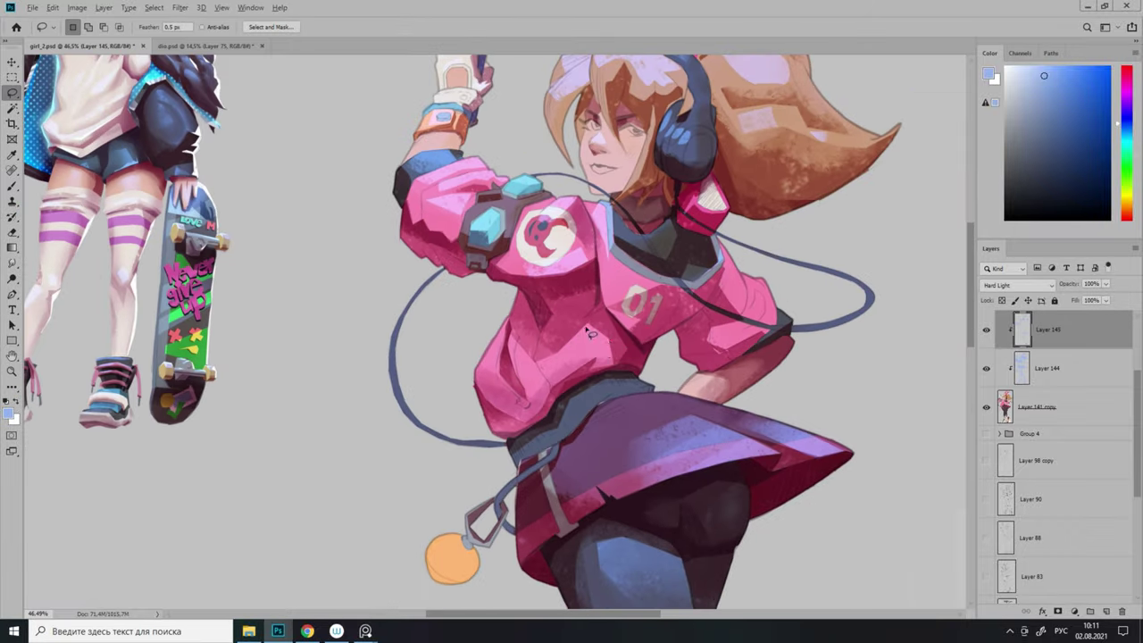
Lasso the sweater's lower fold, the waistband and the hanging belt cord and paint light-blue highlights on them.
{"action": "scroll", "coordinate": [576, 357], "scroll_direction": "up", "scroll_amount": 1}
{"action": "scroll", "coordinate": [578, 413], "scroll_direction": "down", "scroll_amount": 2}
{"action": "scroll", "coordinate": [585, 384], "scroll_direction": "up", "scroll_amount": 3}
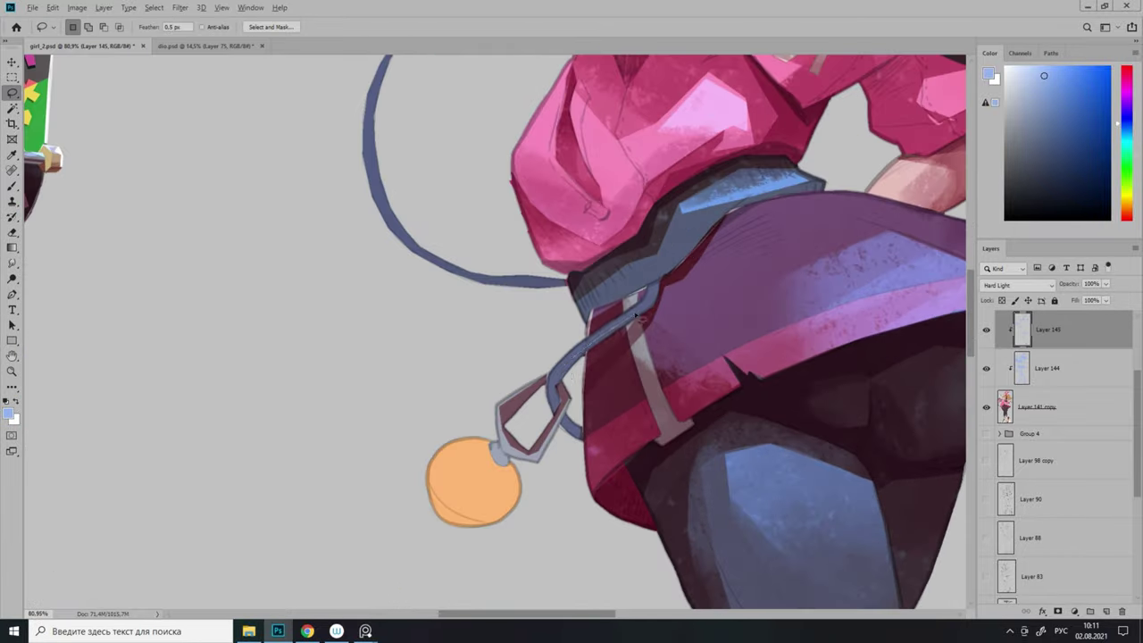
{"action": "scroll", "coordinate": [593, 339], "scroll_direction": "down", "scroll_amount": 5}
{"action": "scroll", "coordinate": [610, 261], "scroll_direction": "up", "scroll_amount": 5}
{"action": "scroll", "coordinate": [610, 262], "scroll_direction": "down", "scroll_amount": 5}
{"action": "scroll", "coordinate": [554, 268], "scroll_direction": "up", "scroll_amount": 3}
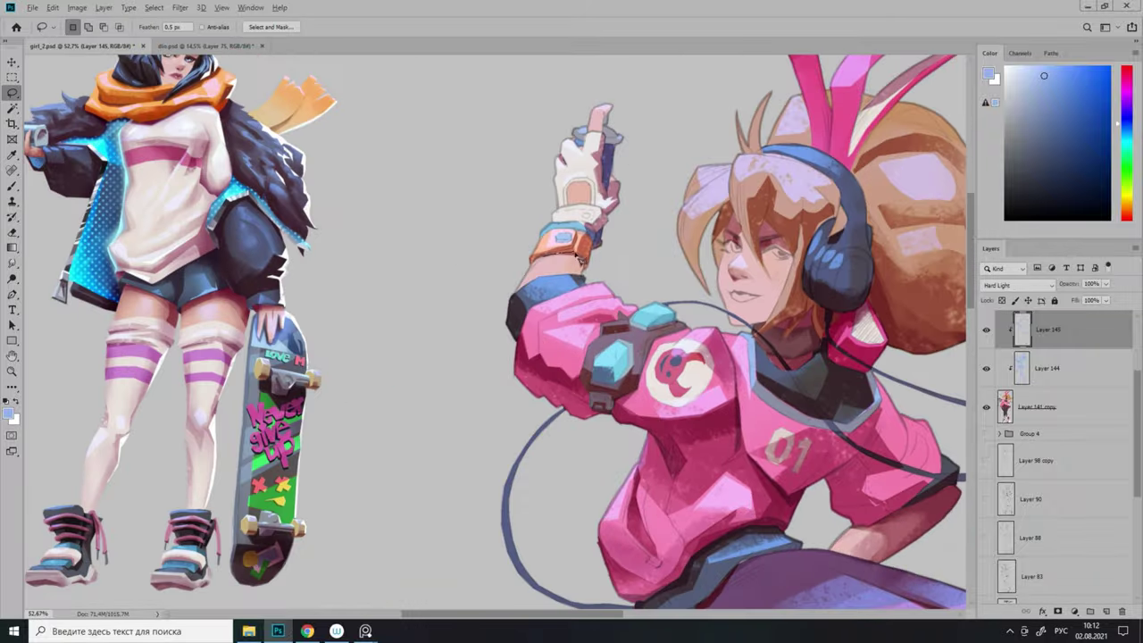
Paint light-blue highlights on the back knee, sneaker pull tabs, orange flap's top edge and lassoed heel panel.
{"action": "scroll", "coordinate": [500, 277], "scroll_direction": "down", "scroll_amount": 3}
{"action": "key", "text": "b"}
{"action": "scroll", "coordinate": [475, 278], "scroll_direction": "up", "scroll_amount": 1}
{"action": "scroll", "coordinate": [474, 279], "scroll_direction": "up", "scroll_amount": 2}
{"action": "scroll", "coordinate": [553, 357], "scroll_direction": "down", "scroll_amount": 3}
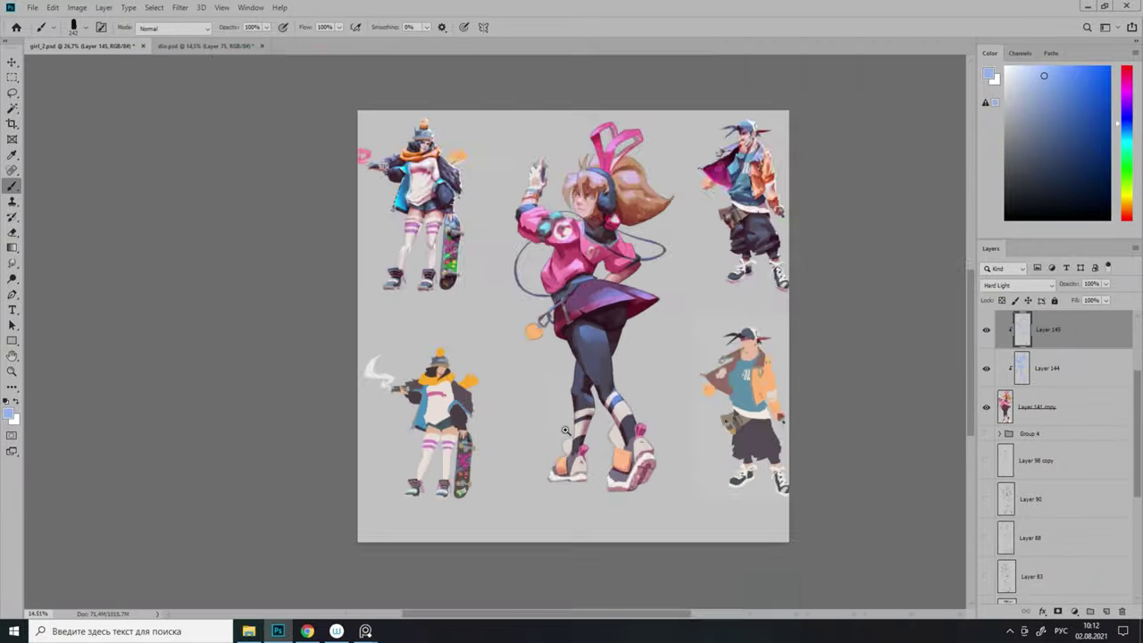
{"action": "scroll", "coordinate": [625, 393], "scroll_direction": "up", "scroll_amount": 6}
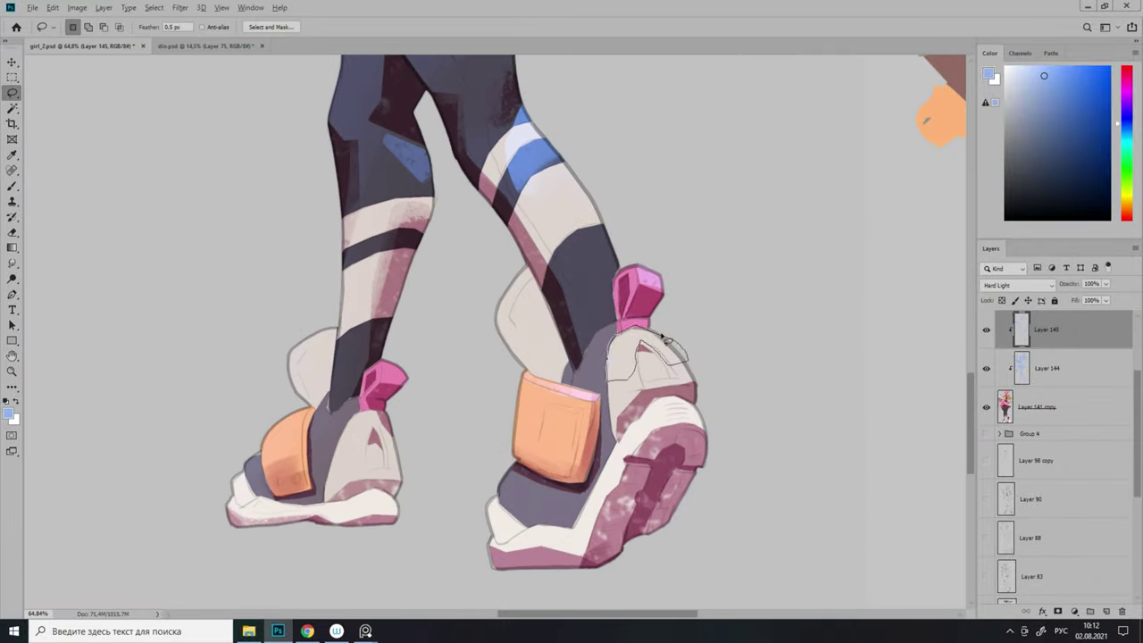
{"action": "scroll", "coordinate": [665, 339], "scroll_direction": "down", "scroll_amount": 4}
{"action": "scroll", "coordinate": [474, 268], "scroll_direction": "up", "scroll_amount": 4}
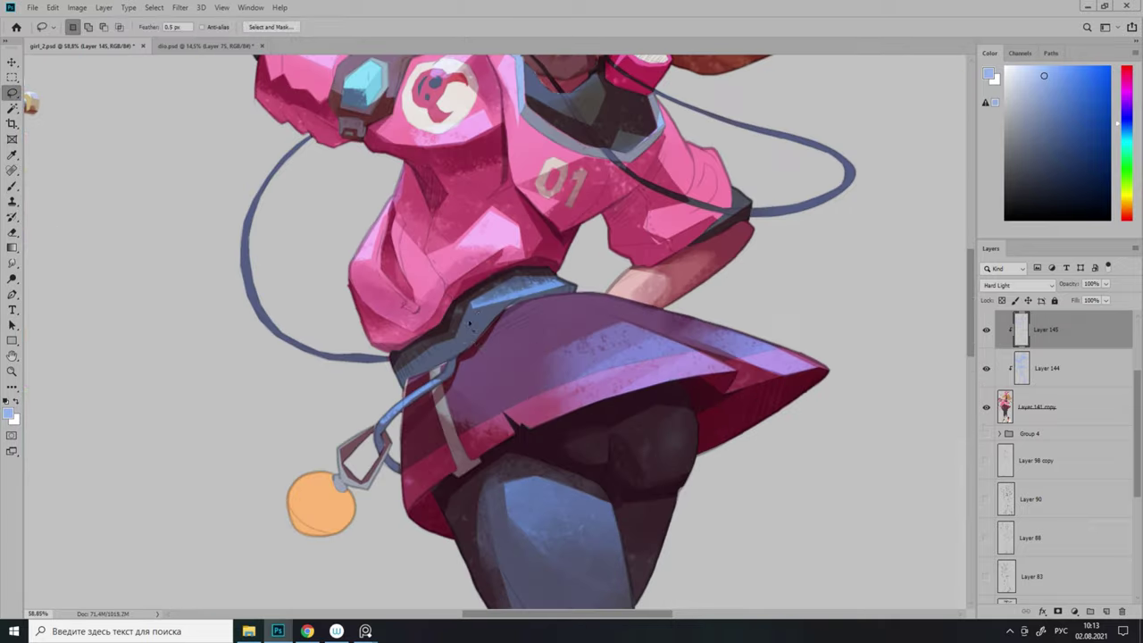
Touch up the sweater's chest shadow on the Multiply layer 142 with the eraser.
{"action": "scroll", "coordinate": [469, 324], "scroll_direction": "down", "scroll_amount": 4}
{"action": "key", "text": "alt+]"}
{"action": "key", "text": "e"}
{"action": "scroll", "coordinate": [527, 274], "scroll_direction": "up", "scroll_amount": 4}
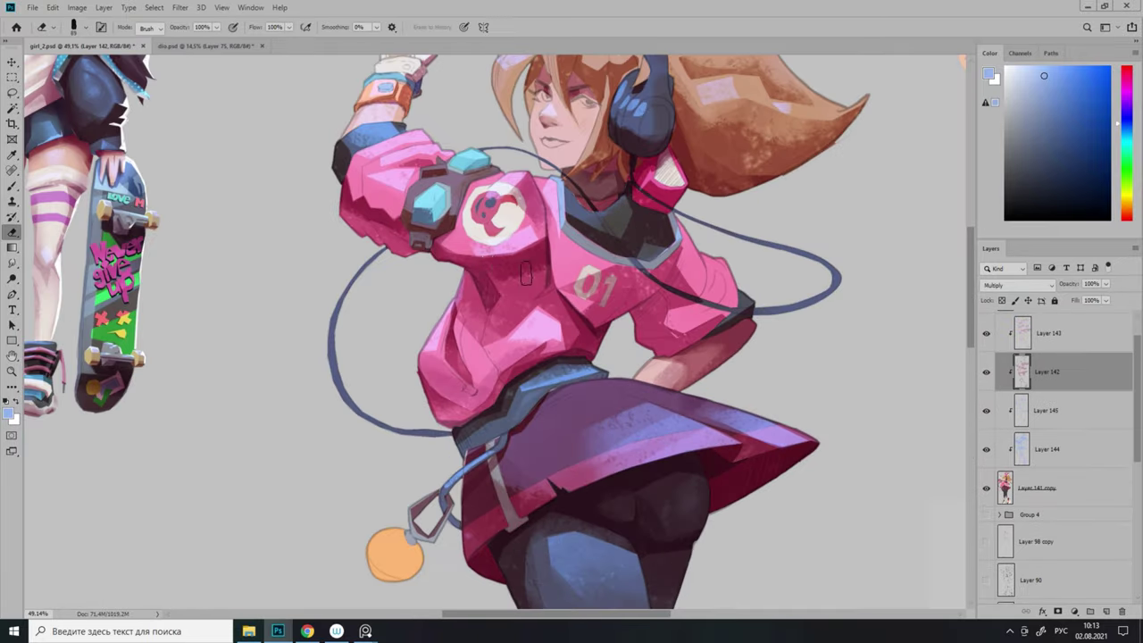
Examine the flat colours, the Multiply shadow layers and the Hard Light highlight layers separately on the girl.
{"action": "scroll", "coordinate": [526, 274], "scroll_direction": "down", "scroll_amount": 4}
{"action": "key", "text": "alt+["}
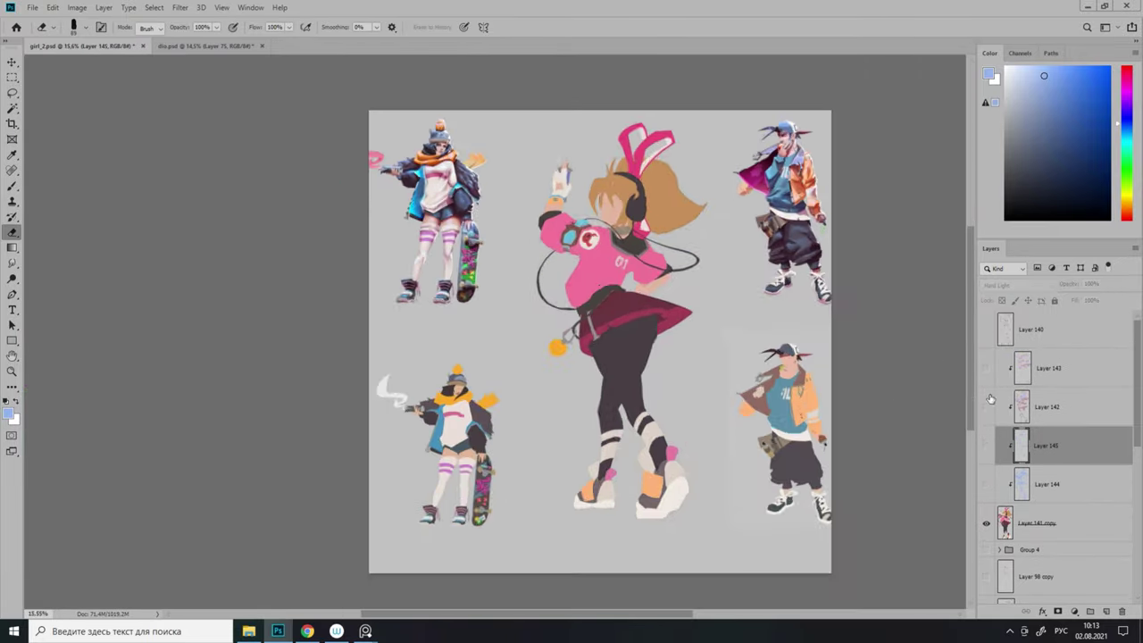
{"action": "key", "text": "alt+]"}
{"action": "key", "text": "alt+]"}
{"action": "scroll", "coordinate": [605, 265], "scroll_direction": "up", "scroll_amount": 4}
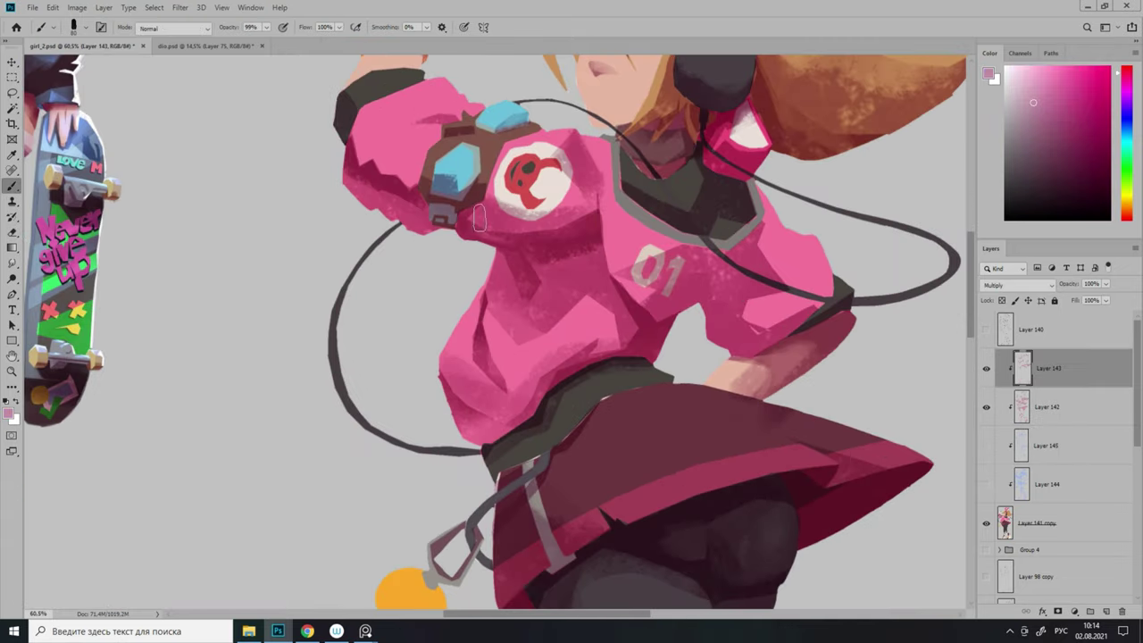
{"action": "scroll", "coordinate": [653, 234], "scroll_direction": "down", "scroll_amount": 3}
{"action": "key", "text": "alt+["}
{"action": "key", "text": "alt+["}
{"action": "scroll", "coordinate": [589, 250], "scroll_direction": "up", "scroll_amount": 2}
{"action": "key", "text": "l"}
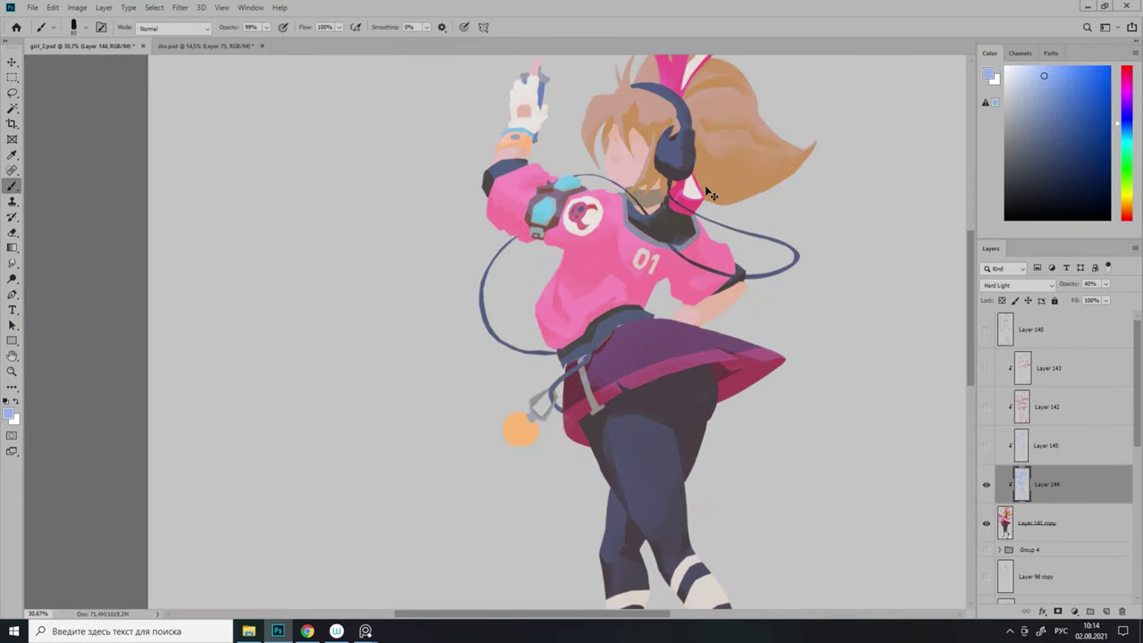
{"action": "scroll", "coordinate": [587, 255], "scroll_direction": "up", "scroll_amount": 1}
{"action": "left_click_drag", "start_coordinate": [638, 250], "coordinate": [587, 255]}
{"action": "key", "text": "b"}
{"action": "scroll", "coordinate": [587, 255], "scroll_direction": "down", "scroll_amount": 4}
{"action": "scroll", "coordinate": [625, 268], "scroll_direction": "up", "scroll_amount": 3}
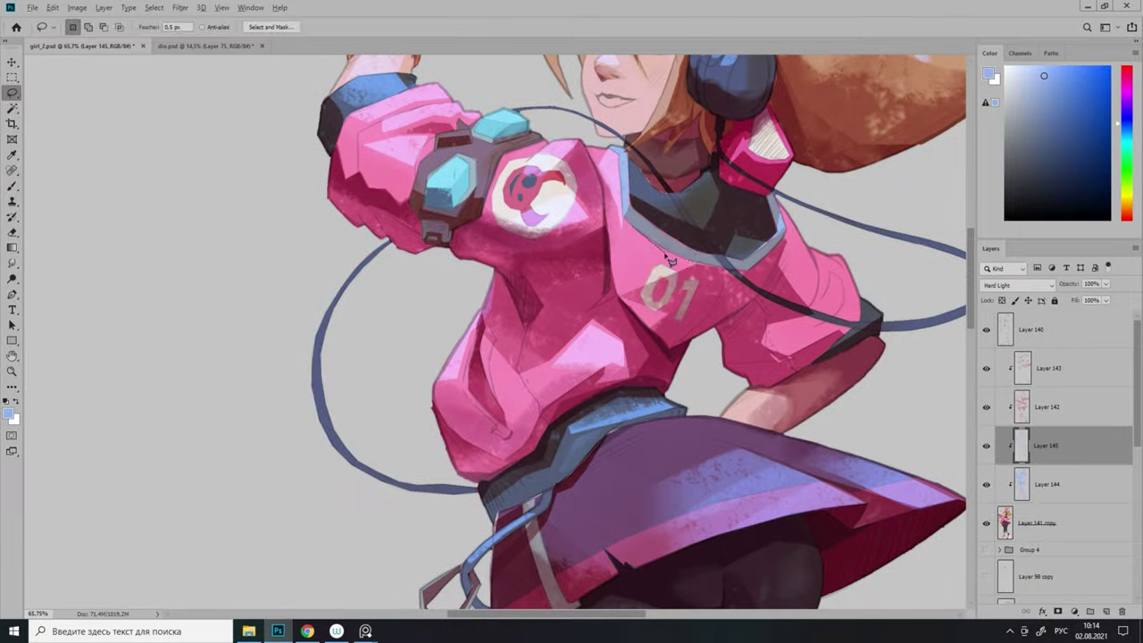
Save girl_2.psd with all shadow and highlight layers visible.
{"action": "scroll", "coordinate": [716, 292], "scroll_direction": "down", "scroll_amount": 1}
{"action": "scroll", "coordinate": [716, 292], "scroll_direction": "up", "scroll_amount": 3}
{"action": "scroll", "coordinate": [697, 357], "scroll_direction": "down", "scroll_amount": 4}
{"action": "key", "text": "e"}
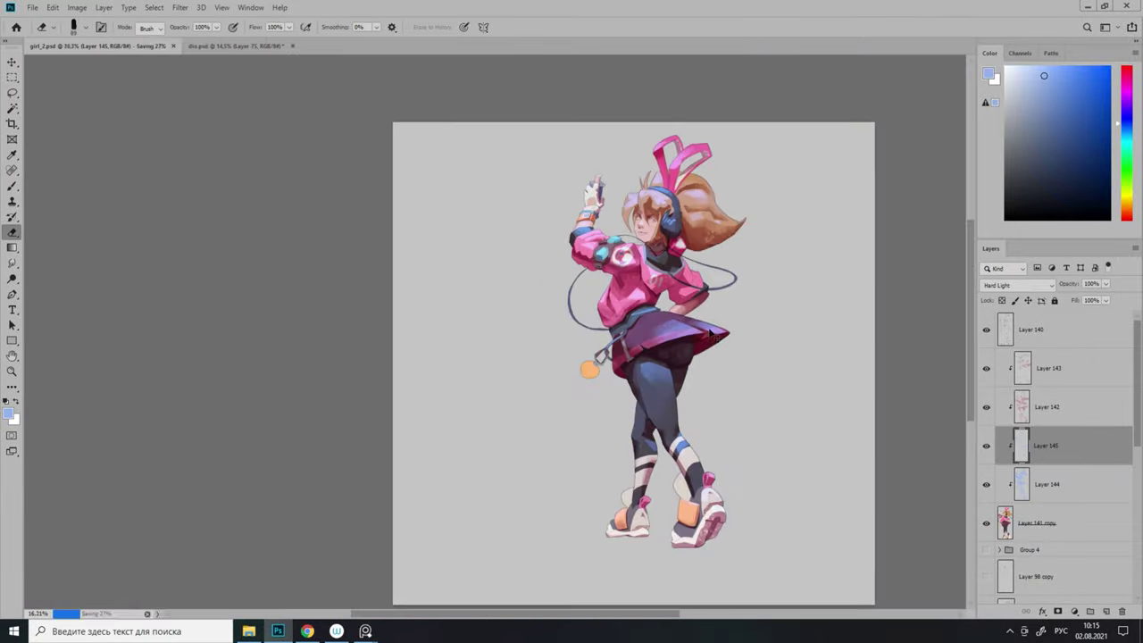
On a new clipped Normal layer, lasso the left side of the collar trim and paint a pale highlight with a dark maroon outer edge.
{"action": "scroll", "coordinate": [690, 500], "scroll_direction": "up", "scroll_amount": 1}
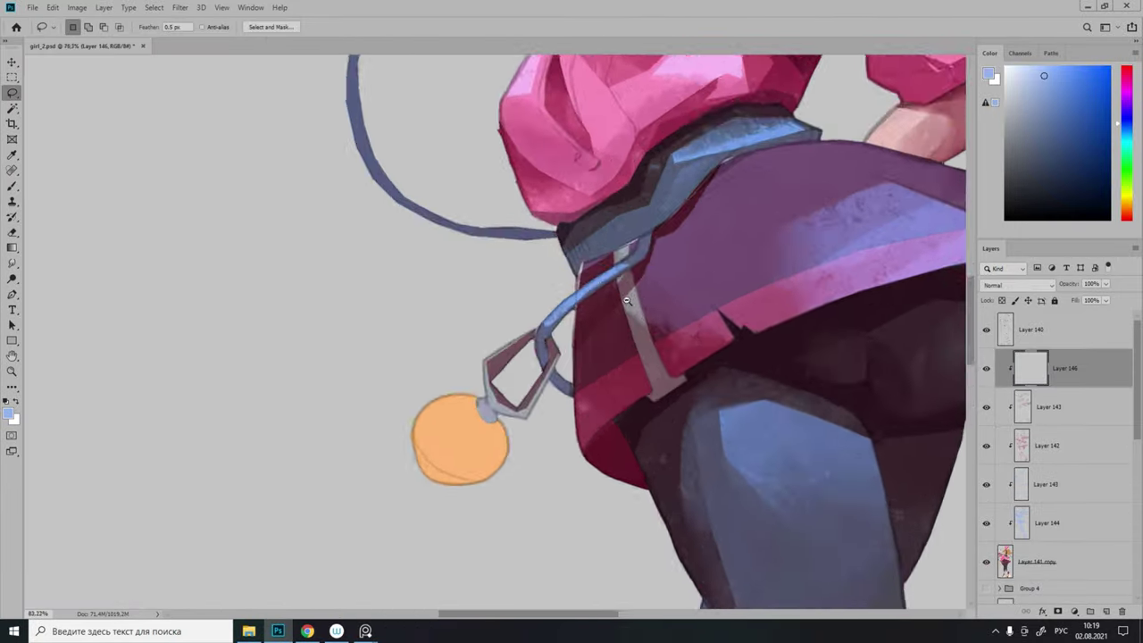
{"action": "scroll", "coordinate": [592, 353], "scroll_direction": "up", "scroll_amount": 2}
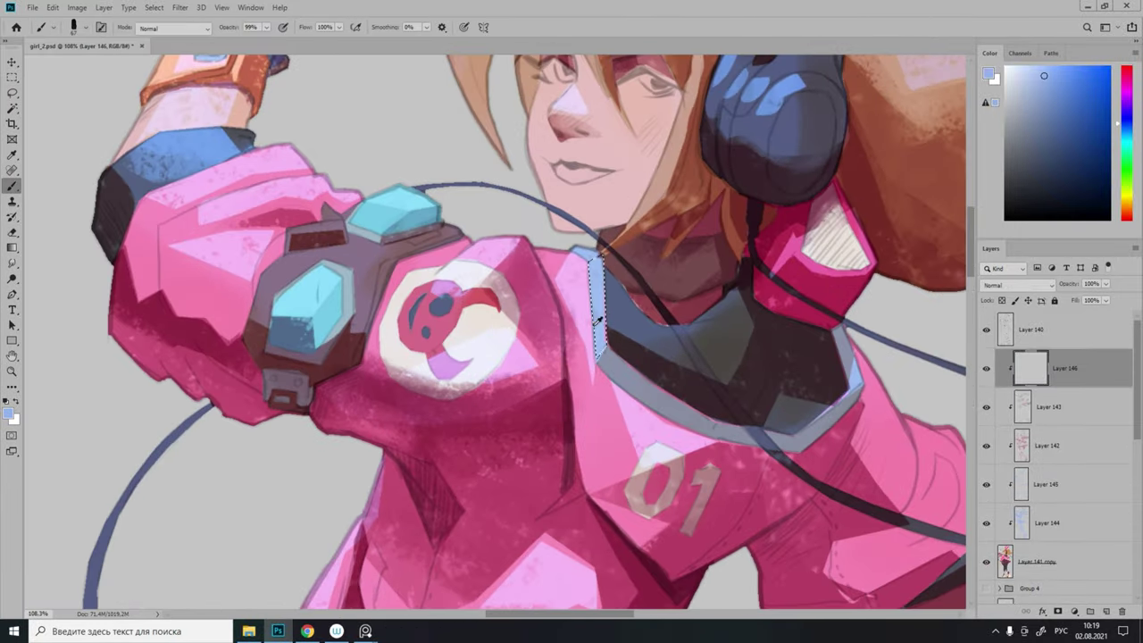
{"action": "left_click", "coordinate": [598, 318], "text": "alt"}
{"action": "key", "text": "alt+BackSpace"}
{"action": "scroll", "coordinate": [597, 319], "scroll_direction": "down", "scroll_amount": 1}
{"action": "key", "text": "l"}
{"action": "scroll", "coordinate": [589, 349], "scroll_direction": "down", "scroll_amount": 3}
{"action": "scroll", "coordinate": [571, 378], "scroll_direction": "up", "scroll_amount": 3}
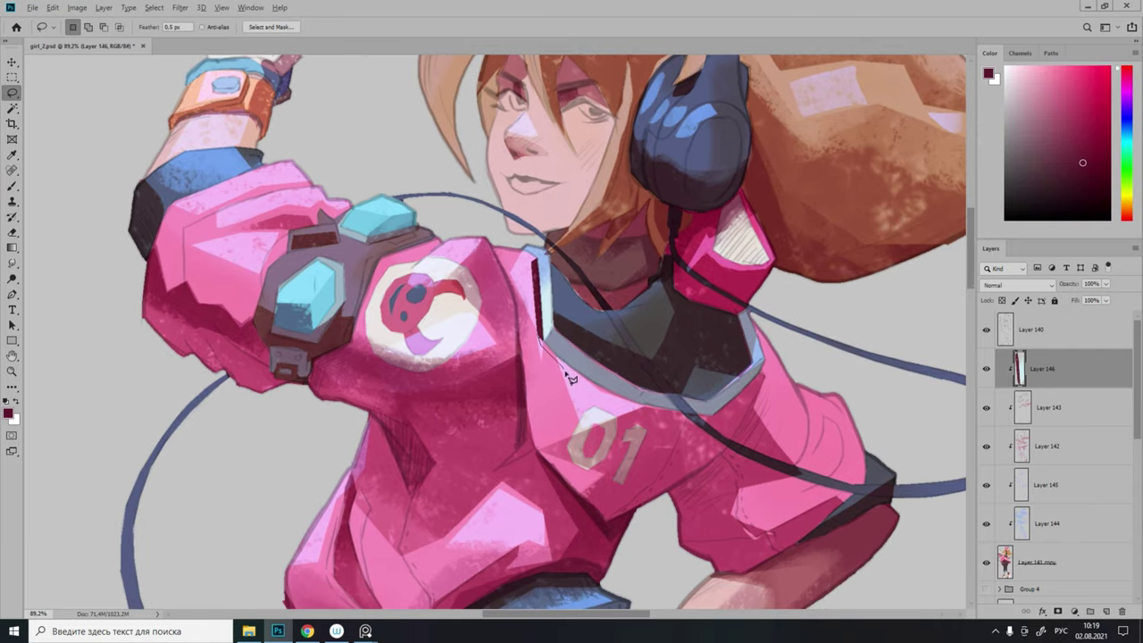
Lasso the collar trim's curved front band and paint dark-to-light-blue metallic reflections with a dark maroon line beneath it.
{"action": "scroll", "coordinate": [571, 379], "scroll_direction": "down", "scroll_amount": 3}
{"action": "scroll", "coordinate": [516, 328], "scroll_direction": "up", "scroll_amount": 3}
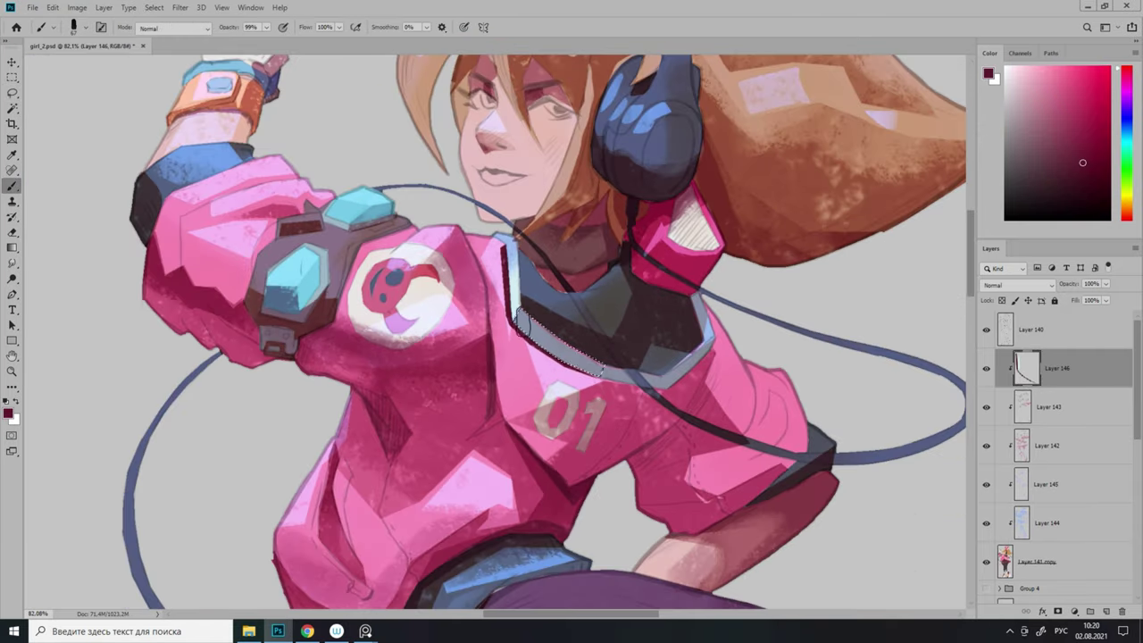
{"action": "scroll", "coordinate": [551, 339], "scroll_direction": "up", "scroll_amount": 2}
{"action": "left_click", "coordinate": [518, 322], "text": "alt"}
{"action": "key", "text": "l"}
{"action": "scroll", "coordinate": [516, 319], "scroll_direction": "up", "scroll_amount": 2}
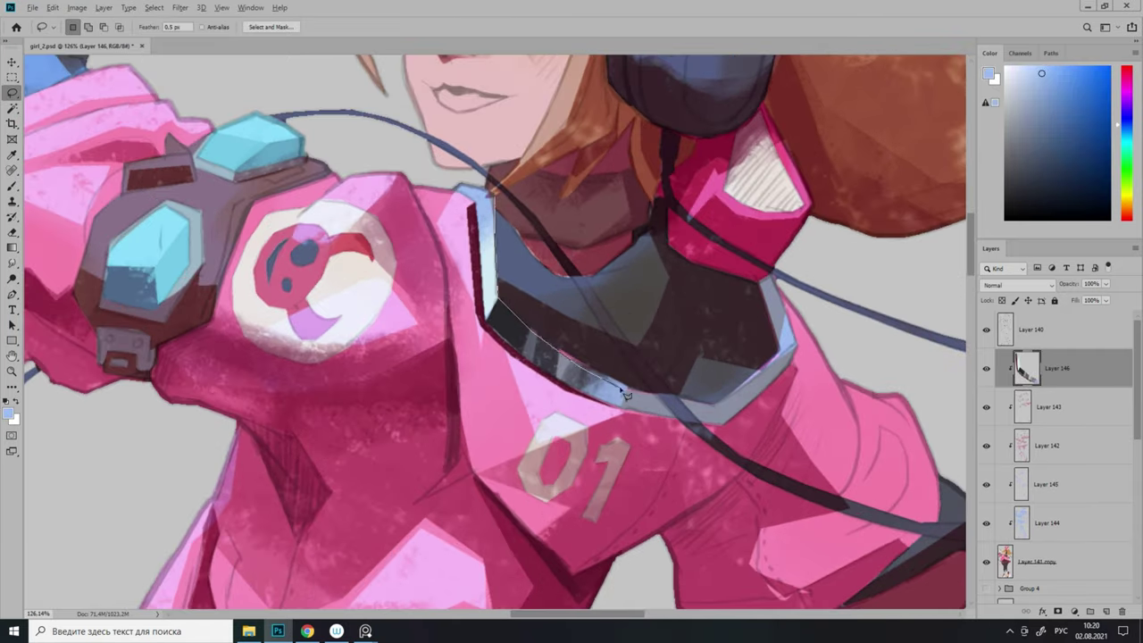
Paint a pale cyan rim along the collar trim's inner edge and a near-black facet on its right corner.
{"action": "key", "text": "alt+BackSpace"}
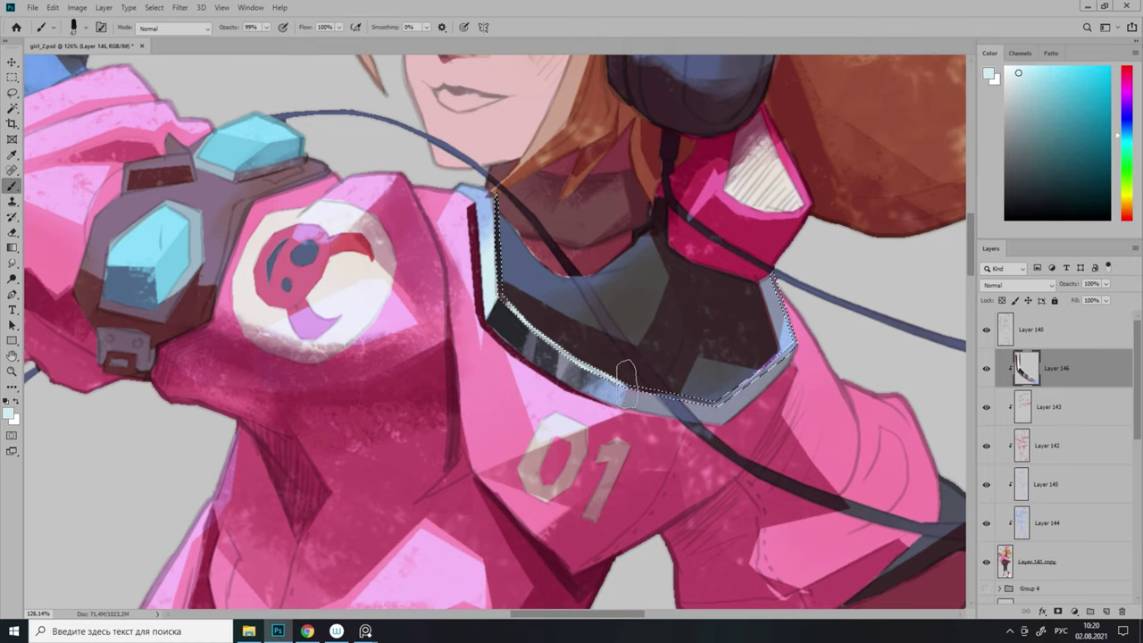
{"action": "scroll", "coordinate": [625, 375], "scroll_direction": "down", "scroll_amount": 2}
{"action": "scroll", "coordinate": [686, 411], "scroll_direction": "up", "scroll_amount": 2}
{"action": "key", "text": "d"}
{"action": "scroll", "coordinate": [686, 411], "scroll_direction": "down", "scroll_amount": 3}
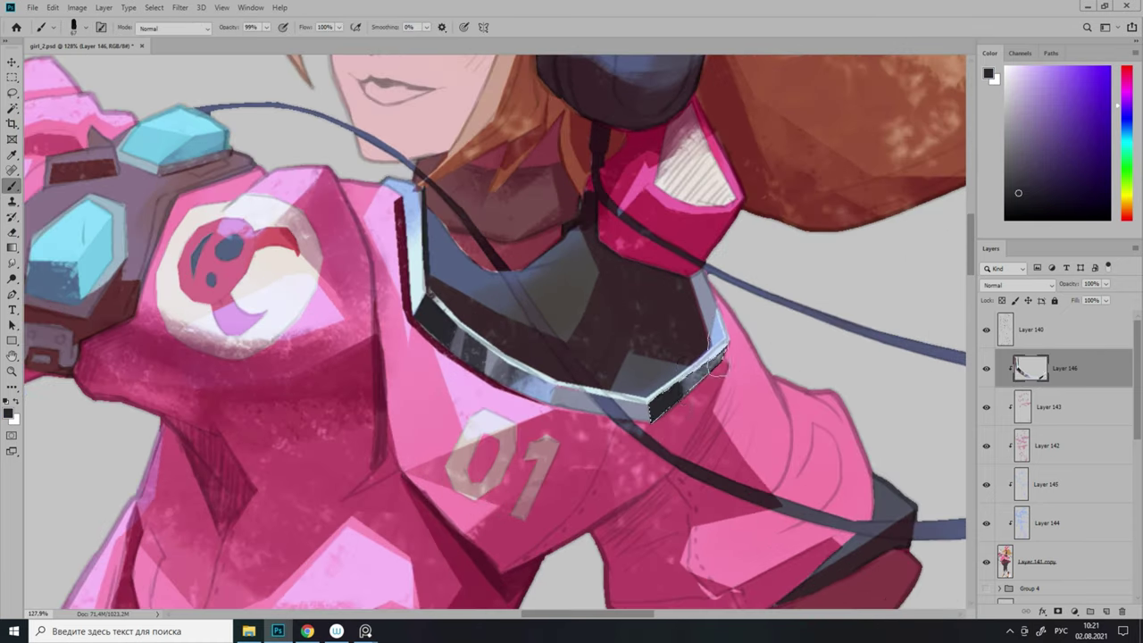
{"action": "scroll", "coordinate": [741, 275], "scroll_direction": "up", "scroll_amount": 3}
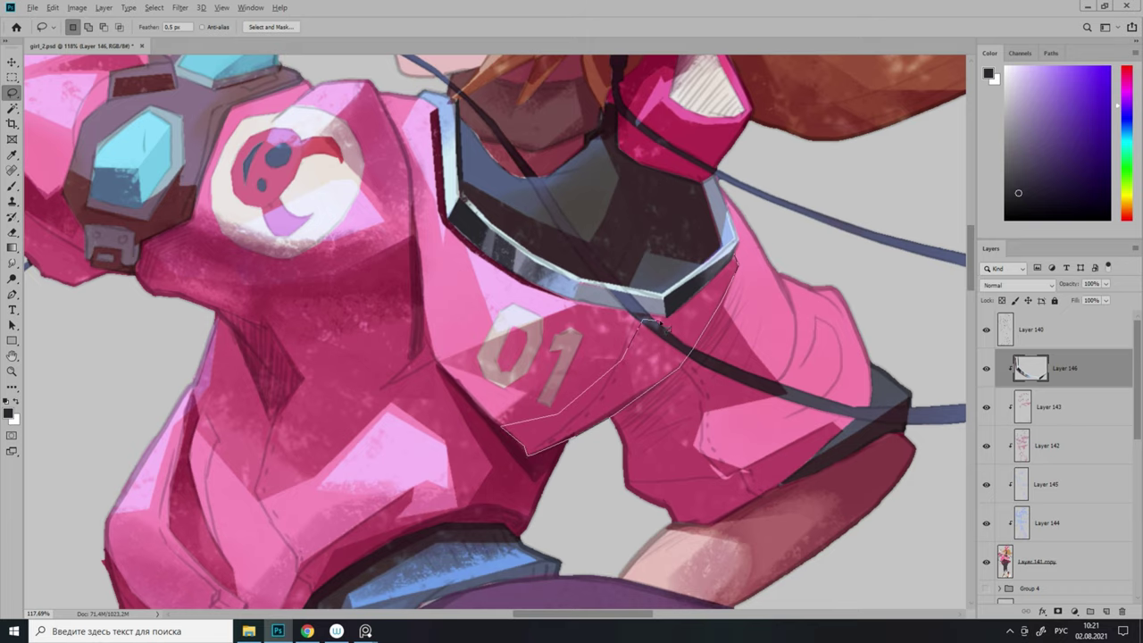
Lasso the sweater area below the collar beside the 01 print and paint a dark maroon shadow into it.
{"action": "scroll", "coordinate": [741, 275], "scroll_direction": "down", "scroll_amount": 3}
{"action": "scroll", "coordinate": [622, 375], "scroll_direction": "up", "scroll_amount": 2}
{"action": "key", "text": "l"}
{"action": "key", "text": "ctrl+d"}
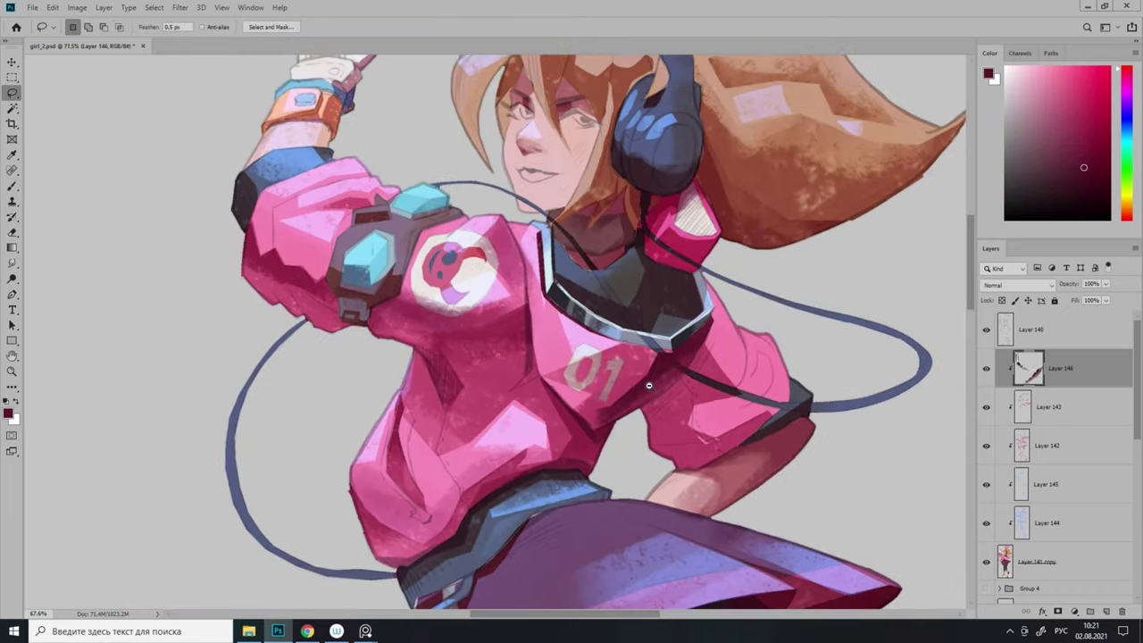
{"action": "scroll", "coordinate": [720, 282], "scroll_direction": "up", "scroll_amount": 3}
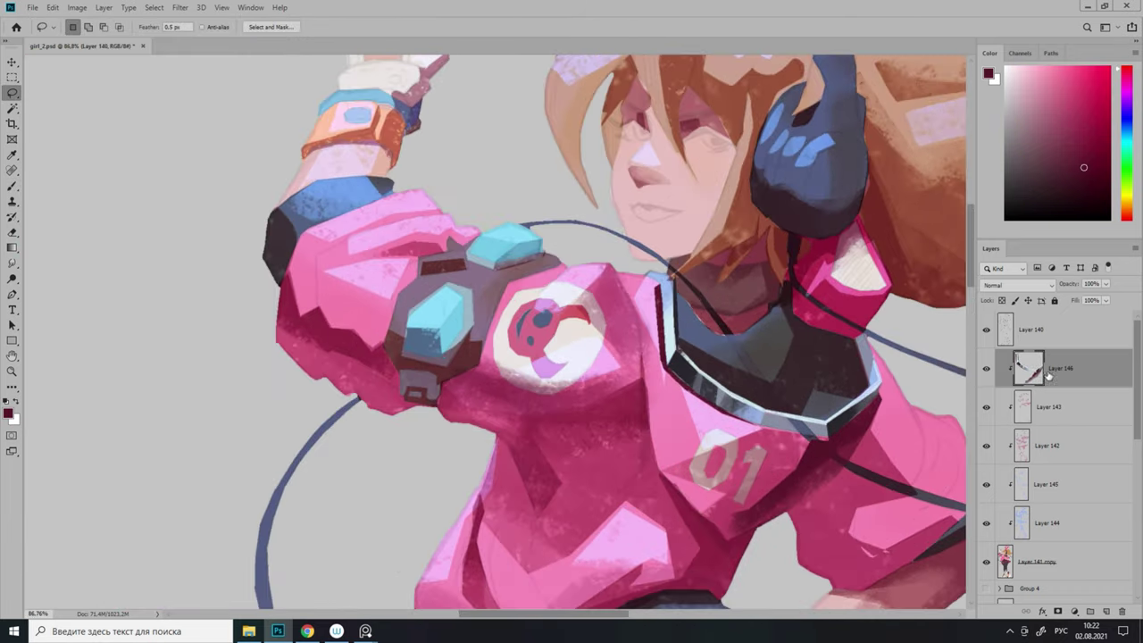
Lasso facets of the ribbon loops and paint a light-pink highlight on the right loop's top and dark crimson shadows under the folds.
{"action": "scroll", "coordinate": [719, 279], "scroll_direction": "down", "scroll_amount": 3}
{"action": "scroll", "coordinate": [768, 181], "scroll_direction": "up", "scroll_amount": 3}
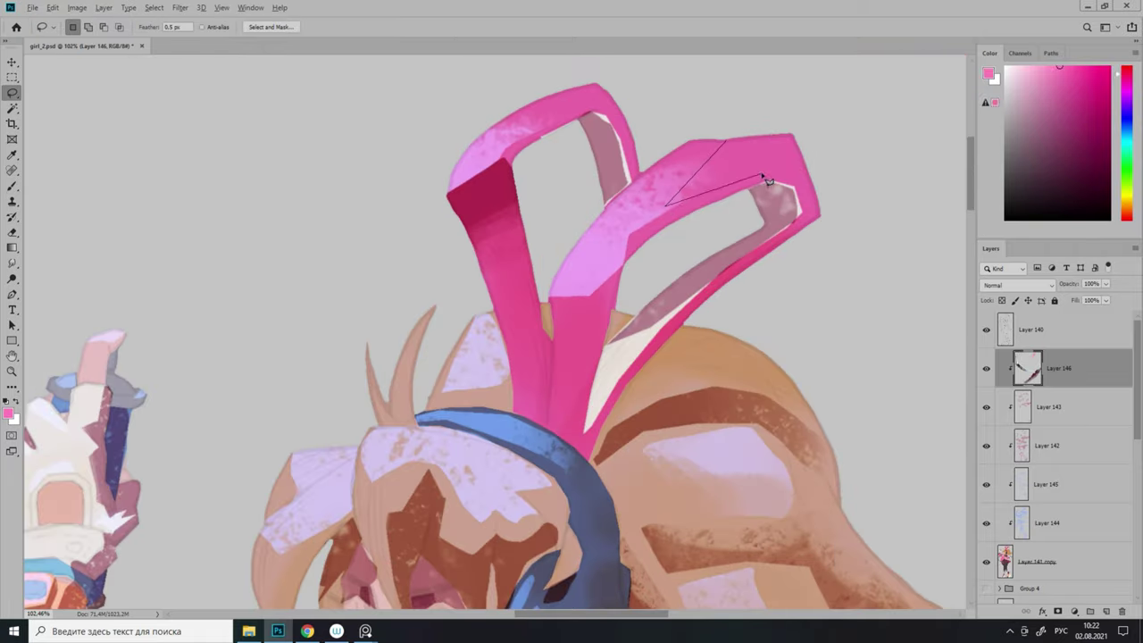
{"action": "scroll", "coordinate": [777, 164], "scroll_direction": "down", "scroll_amount": 3}
{"action": "scroll", "coordinate": [645, 317], "scroll_direction": "up", "scroll_amount": 2}
{"action": "key", "text": "l"}
{"action": "key", "text": "ctrl+d"}
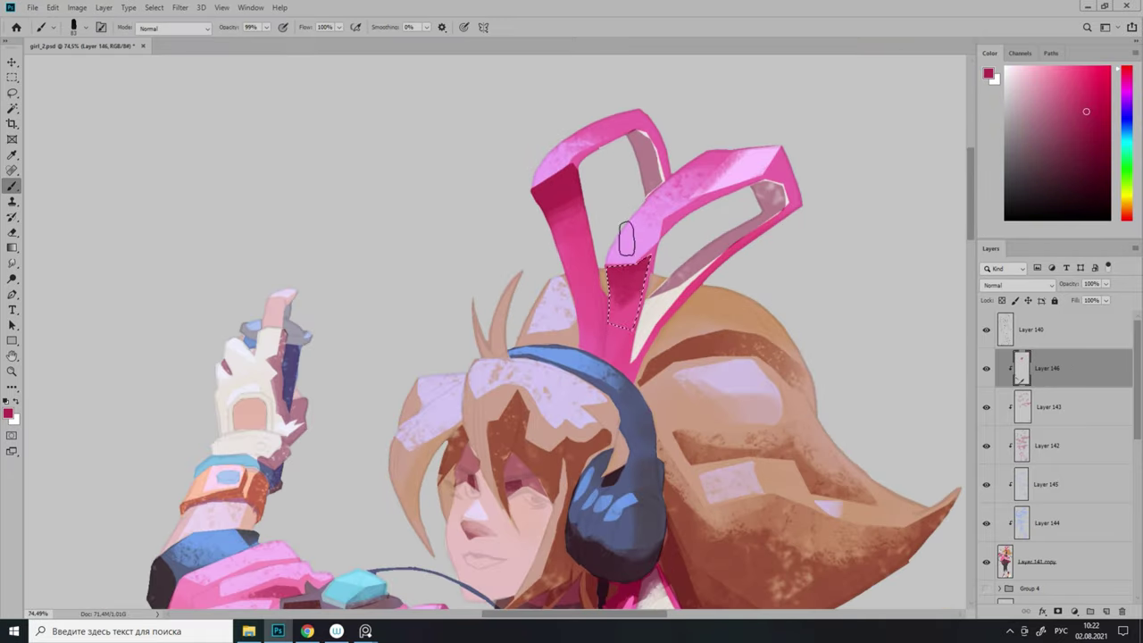
Lasso the right ribbon loop's inner face and deepen its shadow with a sampled mauve.
{"action": "key", "text": "l"}
{"action": "key", "text": "ctrl+d"}
{"action": "scroll", "coordinate": [777, 154], "scroll_direction": "up", "scroll_amount": 3}
{"action": "left_click", "coordinate": [755, 201], "text": "alt"}
{"action": "scroll", "coordinate": [754, 201], "scroll_direction": "down", "scroll_amount": 3}
{"action": "key", "text": "l"}
{"action": "key", "text": "ctrl+d"}
{"action": "scroll", "coordinate": [603, 177], "scroll_direction": "up", "scroll_amount": 3}
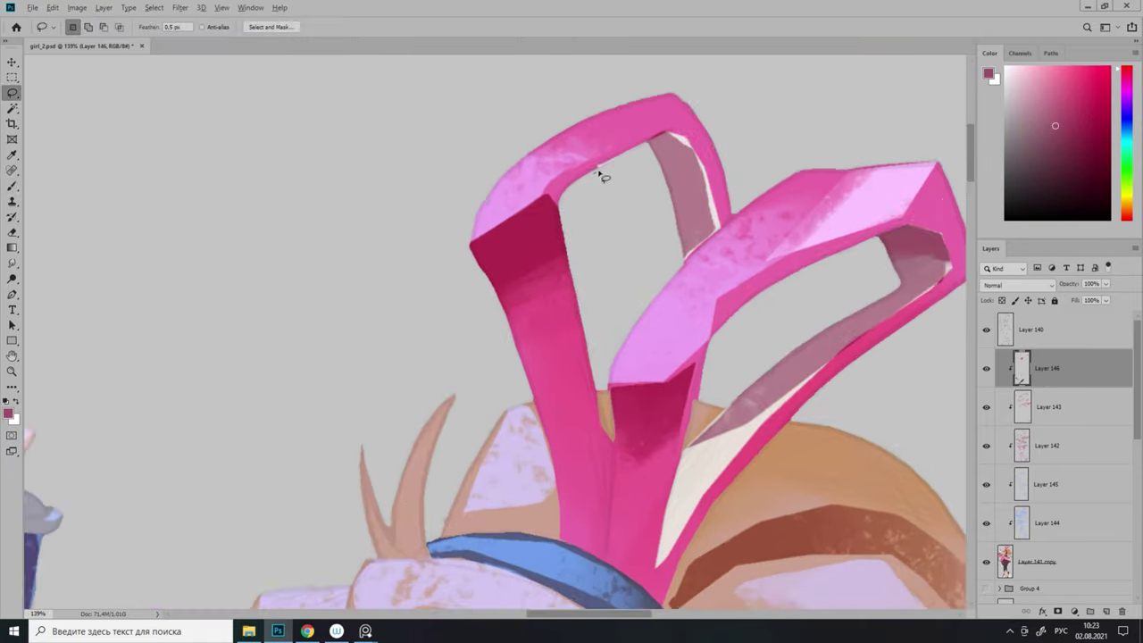
Refine the left ribbon loop's inner edge and facets with a sampled pink.
{"action": "key", "text": "b"}
{"action": "scroll", "coordinate": [675, 159], "scroll_direction": "down", "scroll_amount": 3}
{"action": "scroll", "coordinate": [661, 294], "scroll_direction": "up", "scroll_amount": 3}
{"action": "left_click", "coordinate": [661, 295], "text": "alt"}
{"action": "key", "text": "l"}
{"action": "key", "text": "ctrl+d"}
{"action": "scroll", "coordinate": [661, 294], "scroll_direction": "down", "scroll_amount": 3}
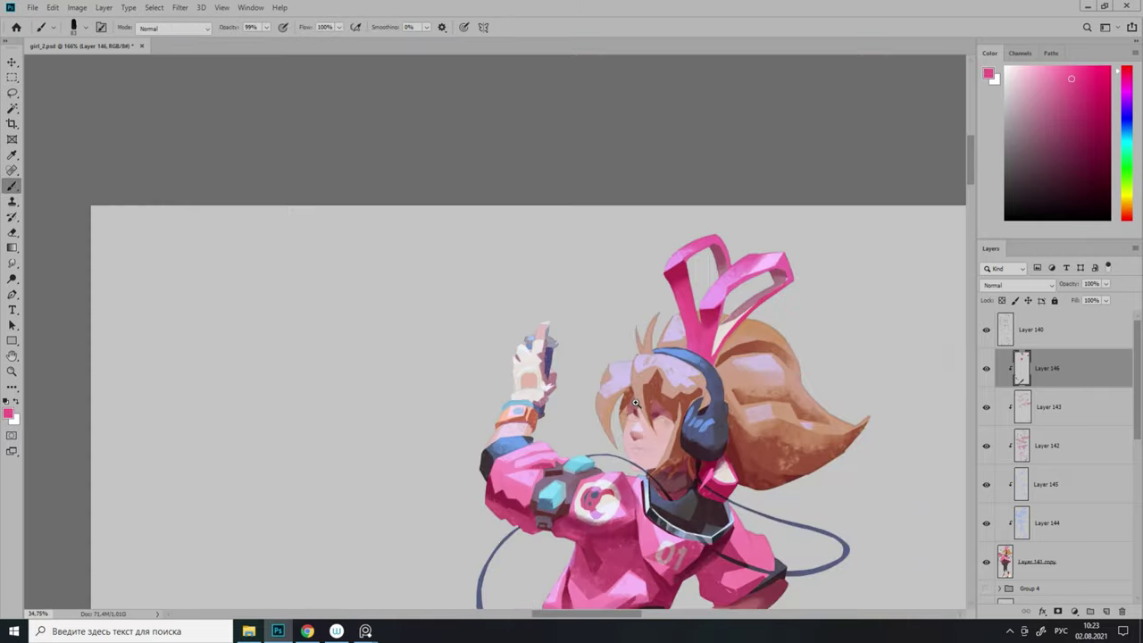
Lasso a narrow strip on the shoulder device below the upper cyan crystal and paint it light purple.
{"action": "scroll", "coordinate": [672, 323], "scroll_direction": "up", "scroll_amount": 1}
{"action": "scroll", "coordinate": [563, 254], "scroll_direction": "up", "scroll_amount": 3}
{"action": "left_click_drag", "start_coordinate": [500, 266], "coordinate": [571, 252]}
{"action": "scroll", "coordinate": [536, 259], "scroll_direction": "up", "scroll_amount": 1}
{"action": "key", "text": "l"}
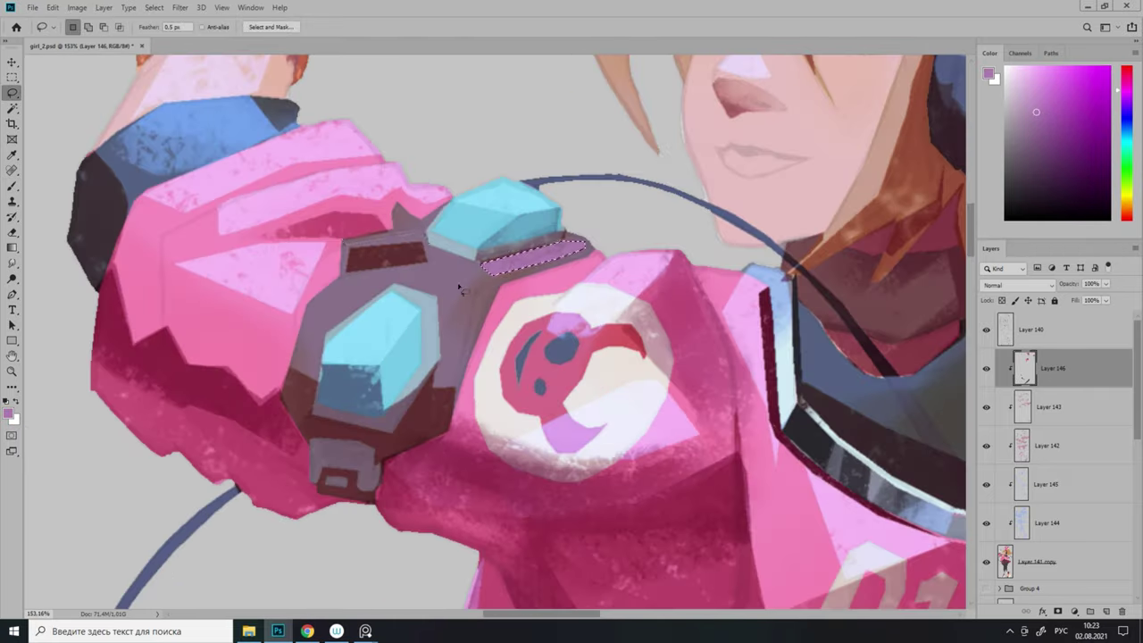
Paint mauve and dark maroon shading on the armband device around the two cyan crystals.
{"action": "scroll", "coordinate": [416, 228], "scroll_direction": "down", "scroll_amount": 4}
{"action": "scroll", "coordinate": [404, 278], "scroll_direction": "up", "scroll_amount": 4}
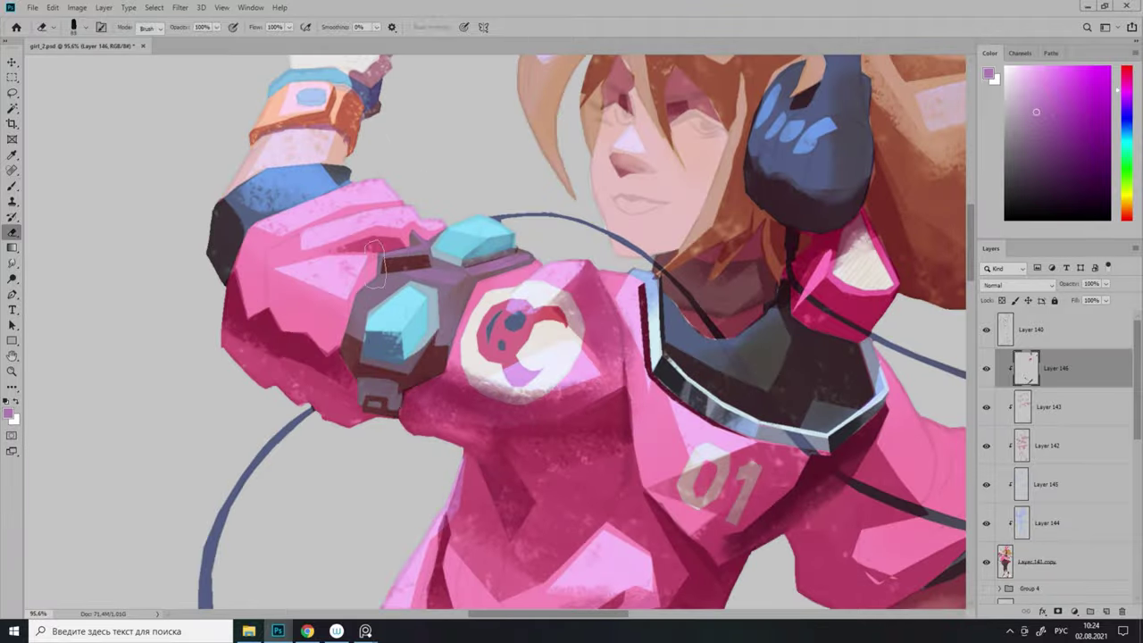
{"action": "key", "text": "l"}
{"action": "left_click", "coordinate": [437, 283]}
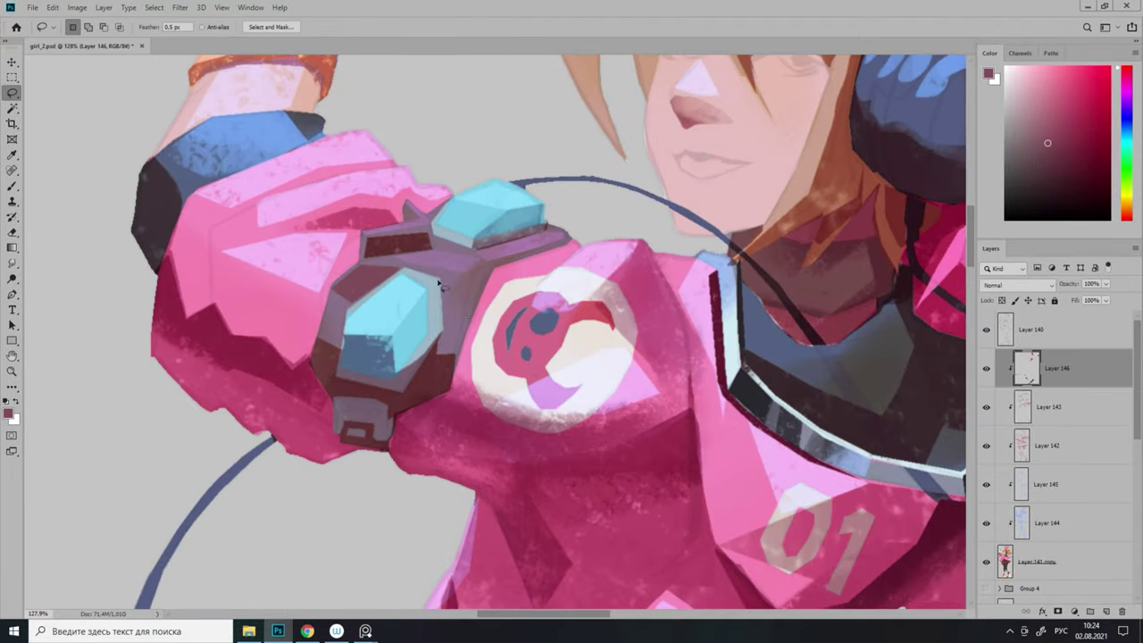
{"action": "scroll", "coordinate": [477, 284], "scroll_direction": "down", "scroll_amount": 4}
{"action": "scroll", "coordinate": [478, 284], "scroll_direction": "up", "scroll_amount": 4}
{"action": "scroll", "coordinate": [402, 268], "scroll_direction": "down", "scroll_amount": 4}
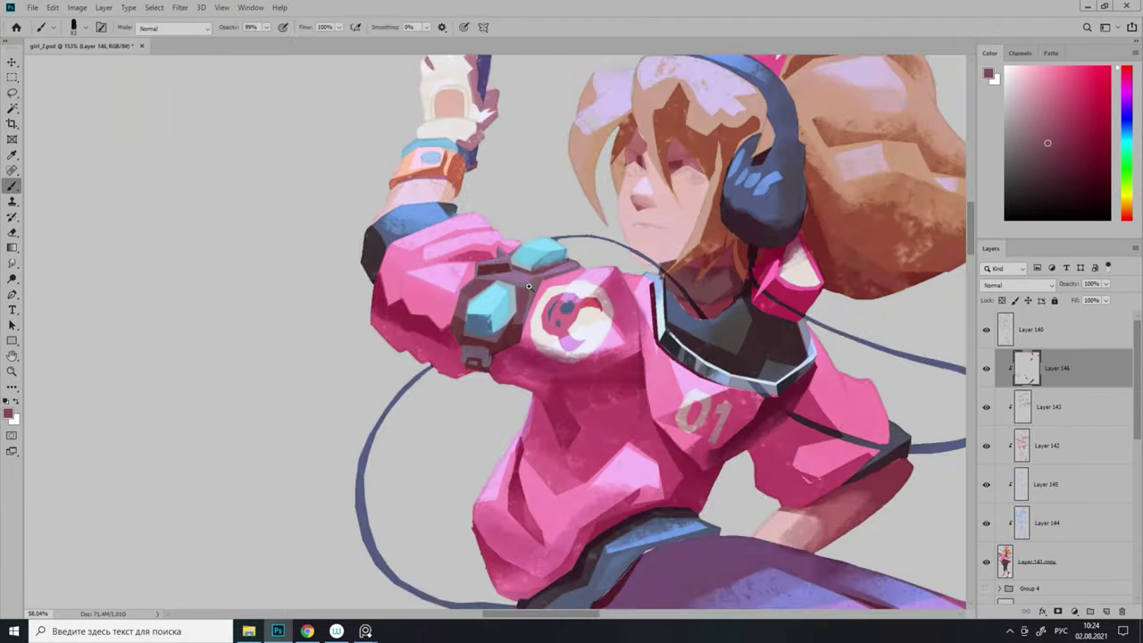
Paint the upper part of the armband's small buckle in a near-black slate tone.
{"action": "scroll", "coordinate": [357, 259], "scroll_direction": "up", "scroll_amount": 5}
{"action": "left_click_drag", "start_coordinate": [308, 254], "coordinate": [400, 340]}
{"action": "key", "text": "x"}
{"action": "scroll", "coordinate": [341, 314], "scroll_direction": "down", "scroll_amount": 4}
{"action": "scroll", "coordinate": [341, 314], "scroll_direction": "up", "scroll_amount": 2}
{"action": "key", "text": "l"}
{"action": "scroll", "coordinate": [341, 314], "scroll_direction": "up", "scroll_amount": 3}
{"action": "scroll", "coordinate": [427, 286], "scroll_direction": "up", "scroll_amount": 3}
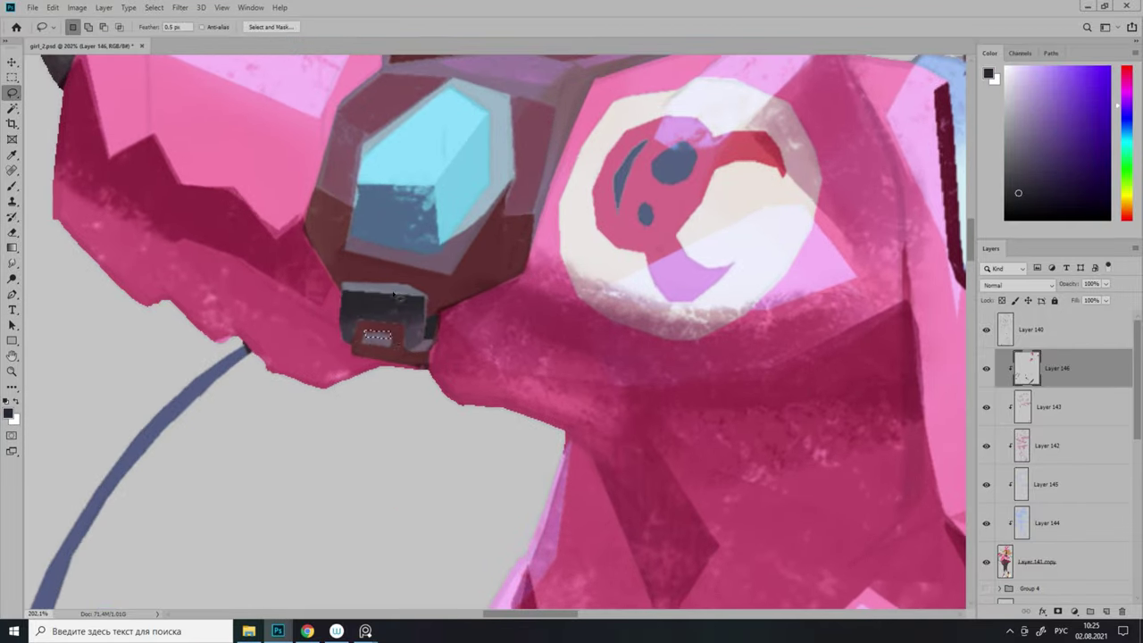
Add small grey highlights to the dark part of the armband's buckle.
{"action": "key", "text": "ctrl+d"}
{"action": "key", "text": "l"}
{"action": "scroll", "coordinate": [427, 295], "scroll_direction": "down", "scroll_amount": 3}
{"action": "scroll", "coordinate": [446, 348], "scroll_direction": "up", "scroll_amount": 3}
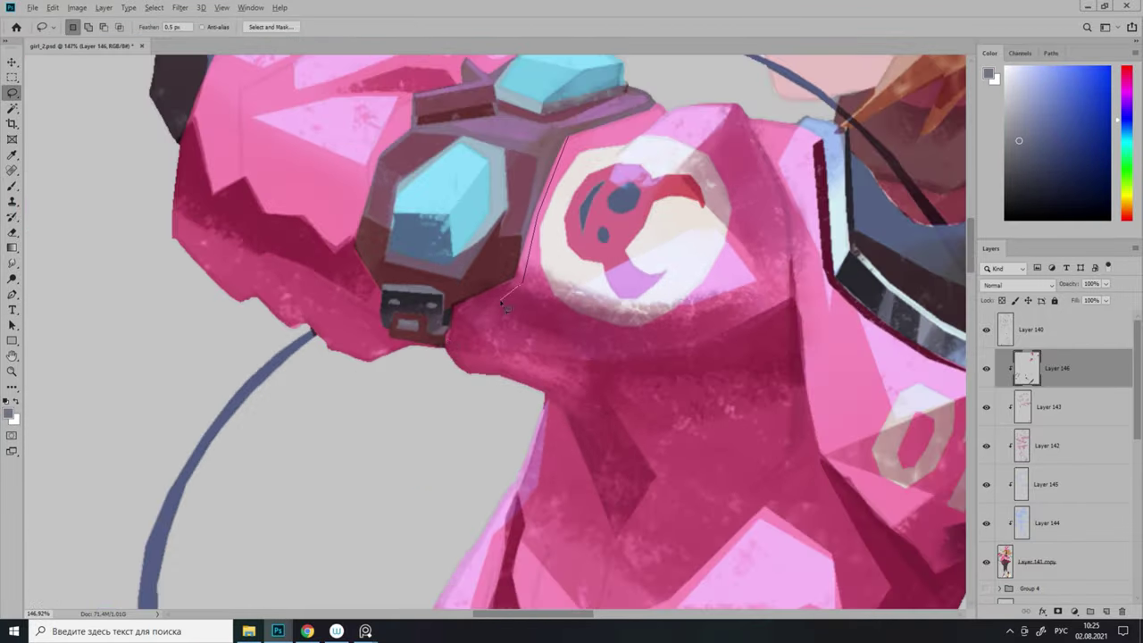
Paint a dark crimson cast shadow on the pink sleeve along the armband's edge.
{"action": "key", "text": "ctrl+d"}
{"action": "key", "text": "l"}
{"action": "scroll", "coordinate": [535, 268], "scroll_direction": "down", "scroll_amount": 3}
{"action": "scroll", "coordinate": [515, 343], "scroll_direction": "up", "scroll_amount": 2}
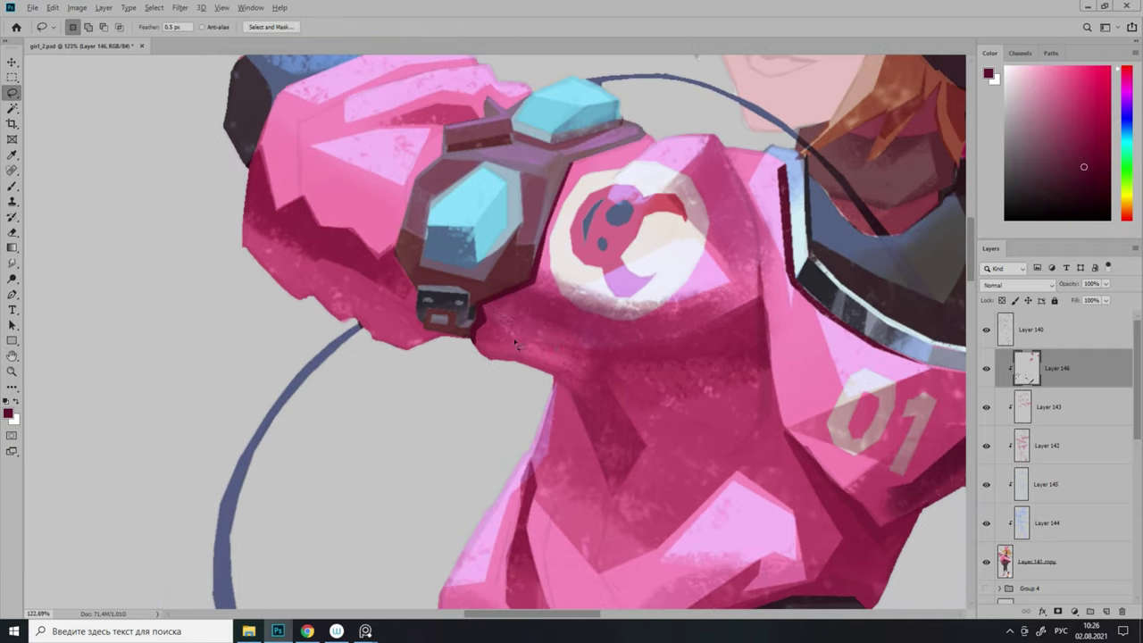
{"action": "key", "text": "e"}
{"action": "scroll", "coordinate": [536, 375], "scroll_direction": "down", "scroll_amount": 5}
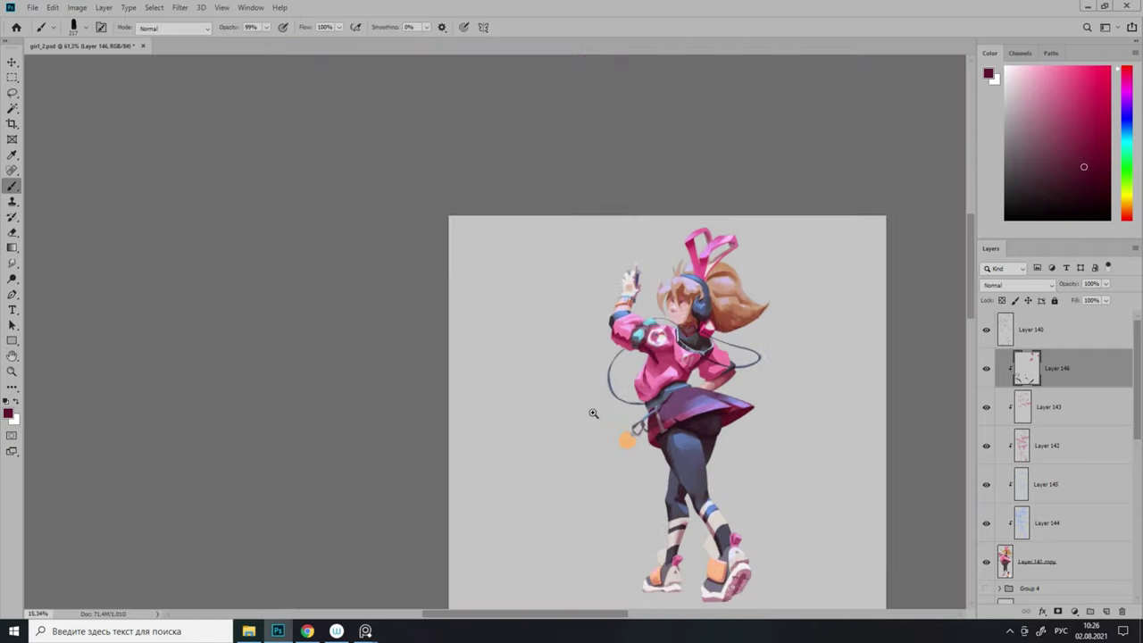
Paint a deep crimson shadow on the jacket directly beneath the raised sleeve.
{"action": "scroll", "coordinate": [592, 402], "scroll_direction": "up", "scroll_amount": 4}
{"action": "scroll", "coordinate": [617, 380], "scroll_direction": "up", "scroll_amount": 2}
{"action": "key", "text": "b"}
{"action": "scroll", "coordinate": [572, 357], "scroll_direction": "down", "scroll_amount": 5}
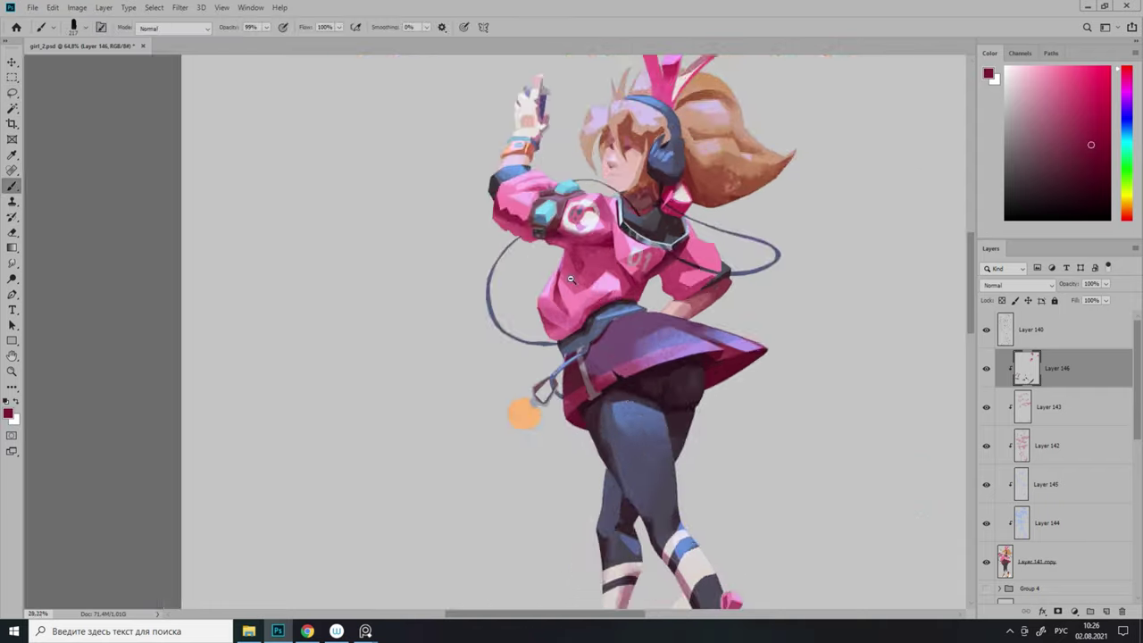
{"action": "scroll", "coordinate": [499, 268], "scroll_direction": "up", "scroll_amount": 5}
{"action": "key", "text": "0"}
{"action": "scroll", "coordinate": [482, 241], "scroll_direction": "down", "scroll_amount": 1}
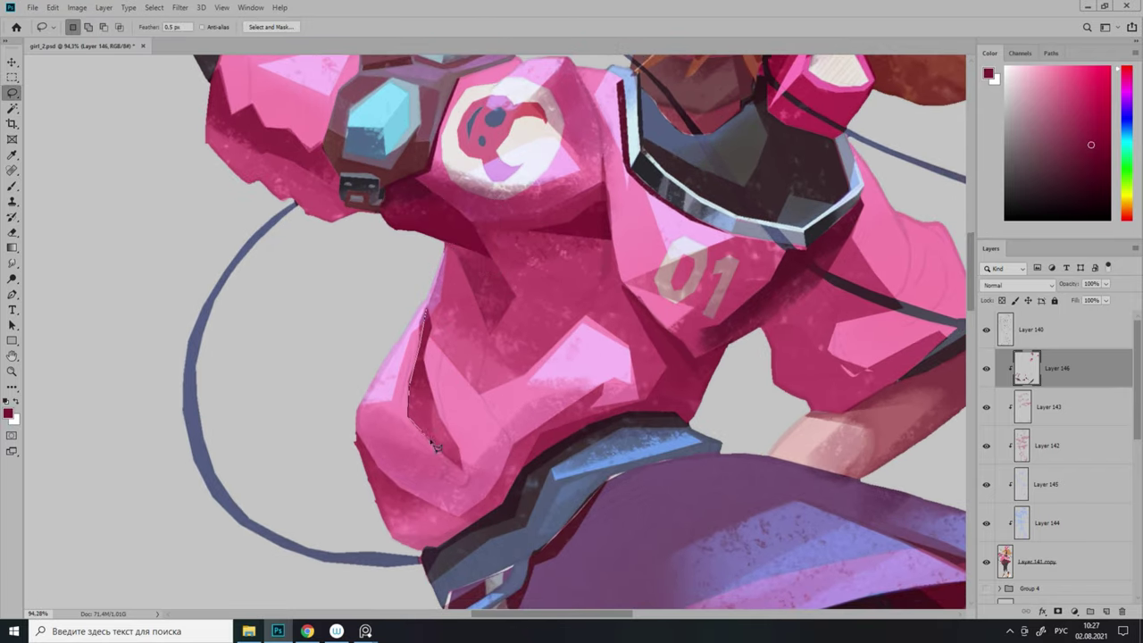
Darken the vertical fold at the side of the jacket's lower part with deep crimson.
{"action": "left_click", "coordinate": [437, 447]}
{"action": "scroll", "coordinate": [420, 455], "scroll_direction": "down", "scroll_amount": 5}
{"action": "scroll", "coordinate": [387, 500], "scroll_direction": "up", "scroll_amount": 6}
Paint a dark red shadow on the skirt along the lower edge of the blue belt.
{"action": "left_click_drag", "start_coordinate": [434, 438], "coordinate": [579, 329]}
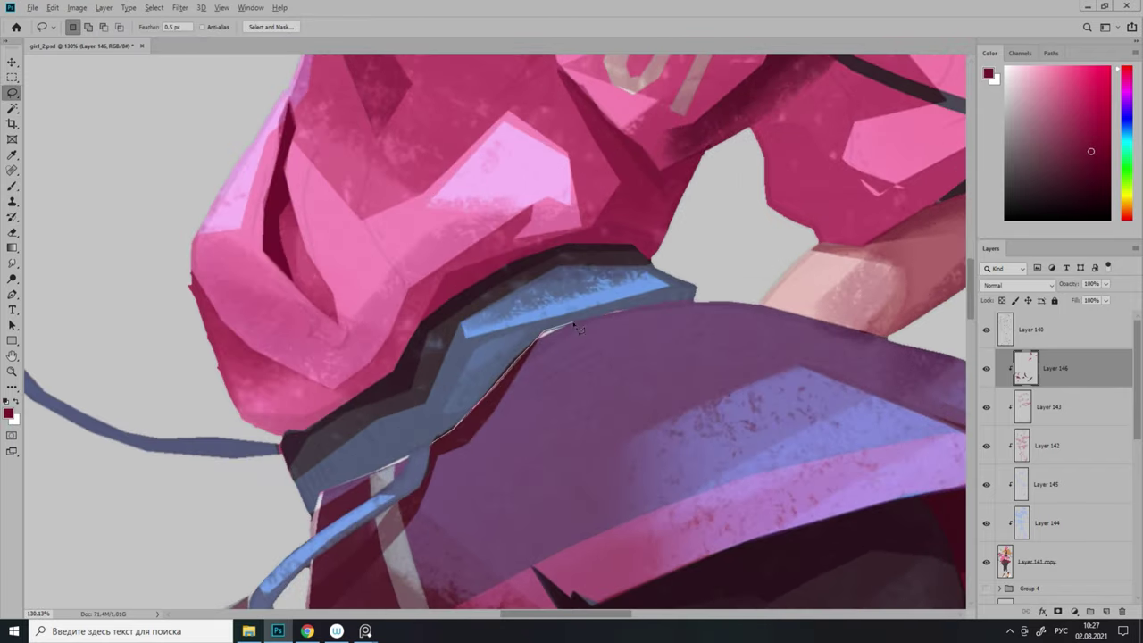
{"action": "scroll", "coordinate": [501, 407], "scroll_direction": "down", "scroll_amount": 5}
{"action": "scroll", "coordinate": [526, 406], "scroll_direction": "up", "scroll_amount": 5}
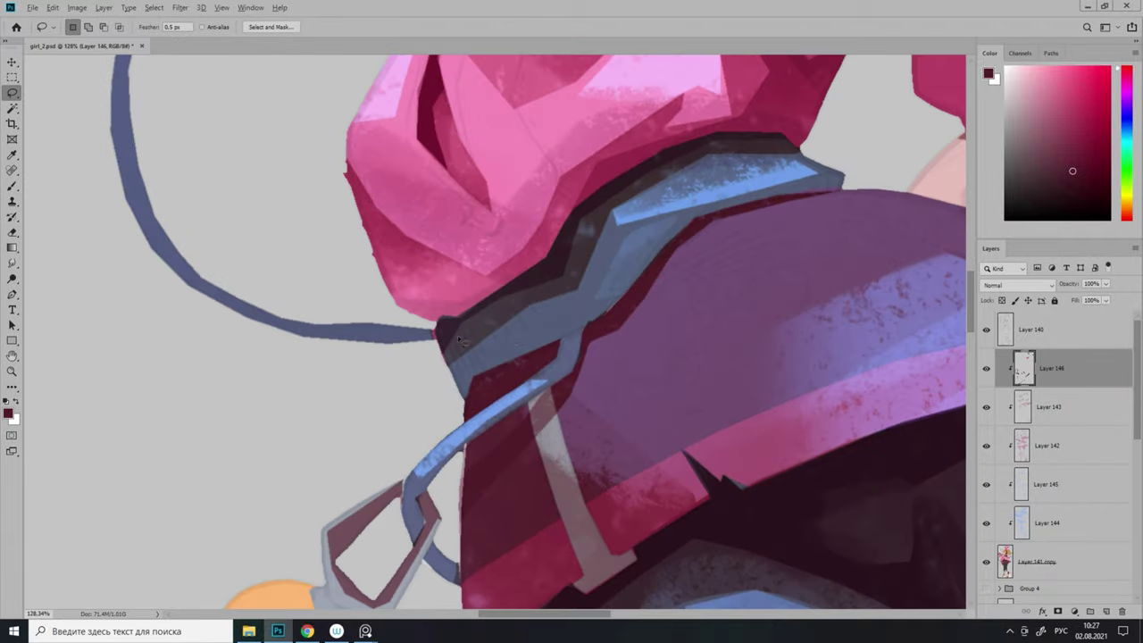
Select the belt's lower edge and left end and paint them dark purple.
{"action": "left_click", "coordinate": [439, 361]}
{"action": "scroll", "coordinate": [440, 362], "scroll_direction": "down", "scroll_amount": 3}
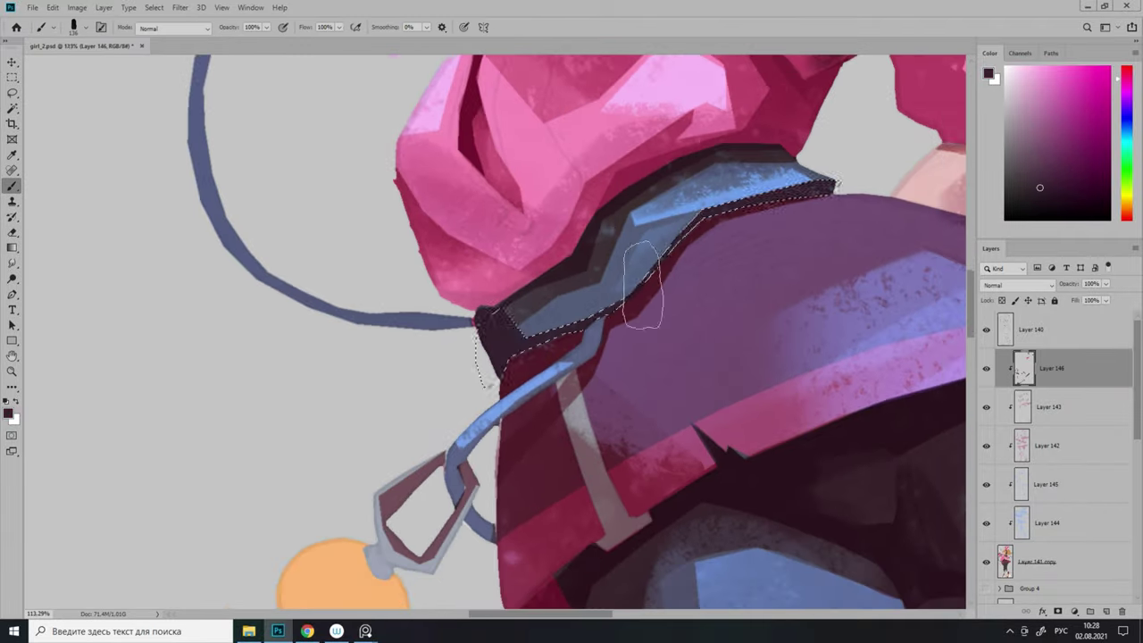
{"action": "scroll", "coordinate": [625, 268], "scroll_direction": "up", "scroll_amount": 2}
{"action": "left_click_drag", "start_coordinate": [631, 228], "coordinate": [639, 299]}
{"action": "key", "text": "l"}
{"action": "scroll", "coordinate": [623, 241], "scroll_direction": "down", "scroll_amount": 3}
{"action": "scroll", "coordinate": [957, 390], "scroll_direction": "up", "scroll_amount": 4}
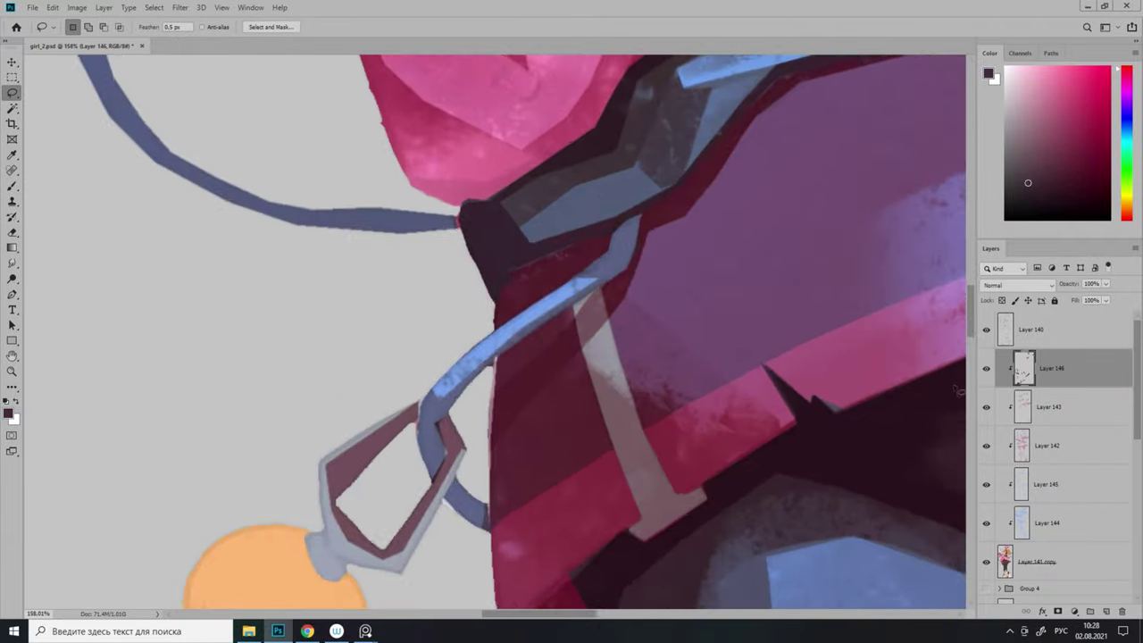
Outline the grey strap hanging from the belt and refine its shape up to the belt.
{"action": "scroll", "coordinate": [604, 321], "scroll_direction": "down", "scroll_amount": 3}
{"action": "key", "text": "l"}
{"action": "scroll", "coordinate": [625, 357], "scroll_direction": "up", "scroll_amount": 3}
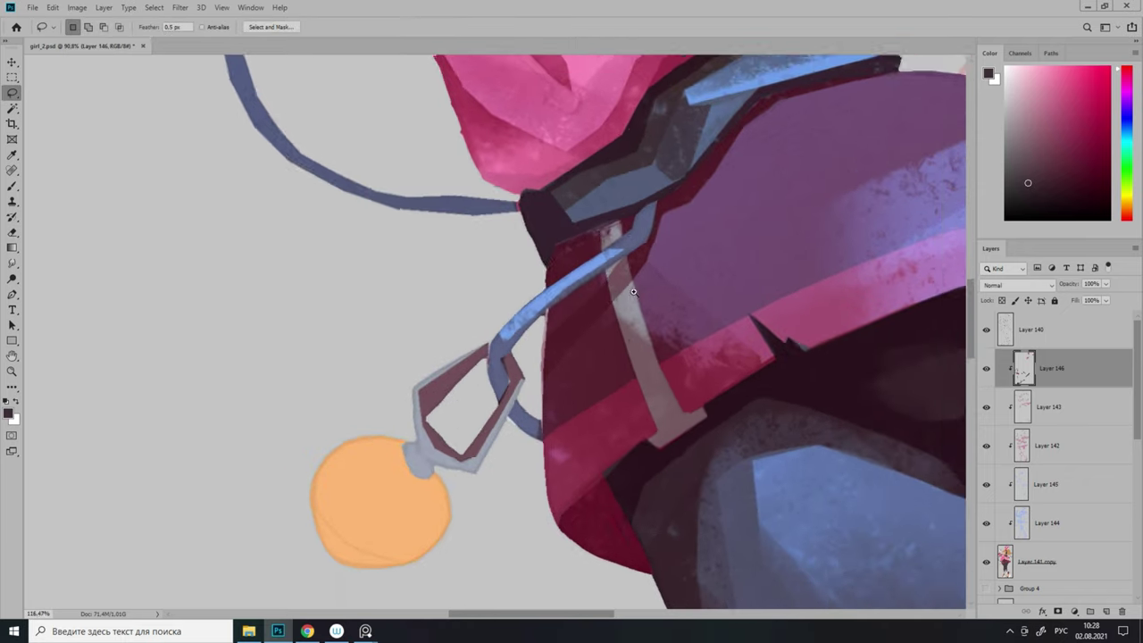
{"action": "left_click_drag", "start_coordinate": [600, 225], "coordinate": [656, 454]}
{"action": "scroll", "coordinate": [586, 375], "scroll_direction": "down", "scroll_amount": 3}
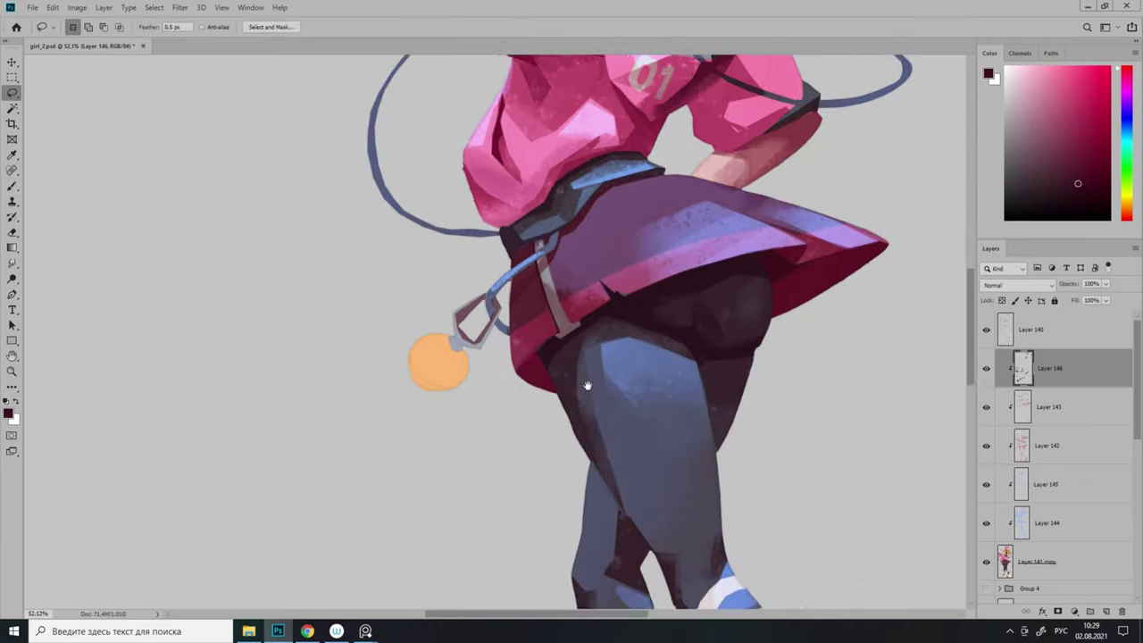
Select both visible parts of the skirt's dark underside and shade them on a new clipped layer set to Multiply.
{"action": "scroll", "coordinate": [586, 375], "scroll_direction": "up", "scroll_amount": 3}
{"action": "key", "text": "l"}
{"action": "scroll", "coordinate": [625, 290], "scroll_direction": "right", "scroll_amount": 5}
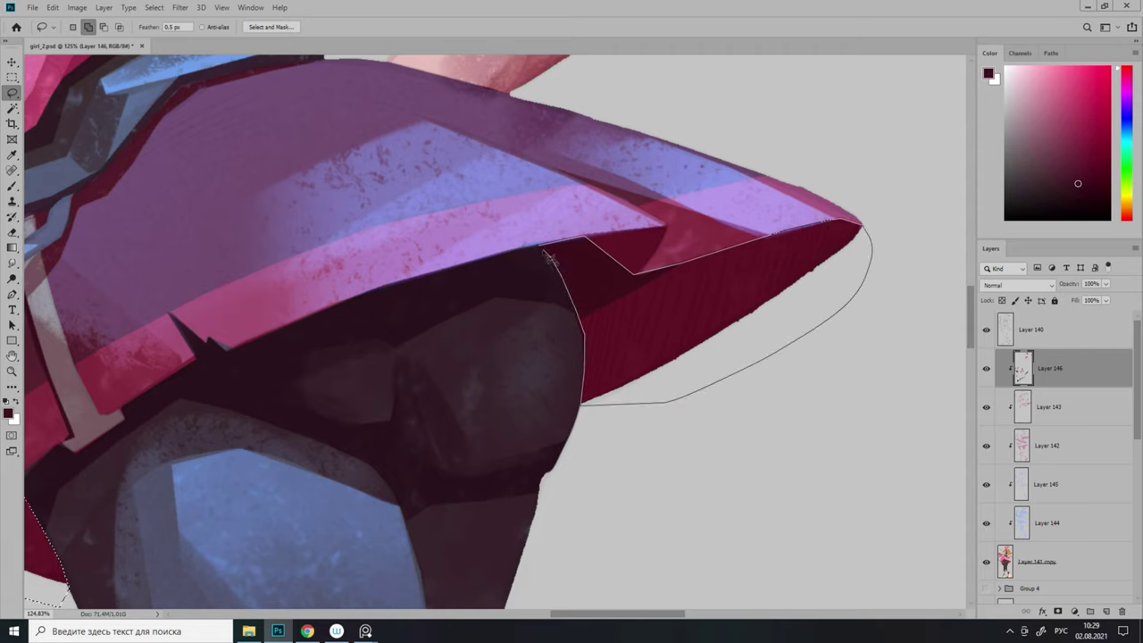
{"action": "left_click_drag", "start_coordinate": [551, 259], "coordinate": [543, 249]}
{"action": "scroll", "coordinate": [551, 259], "scroll_direction": "down", "scroll_amount": 3}
{"action": "key", "text": "ctrl+shift+alt+n"}
{"action": "key", "text": "b"}
{"action": "key", "text": "shift+alt+m"}
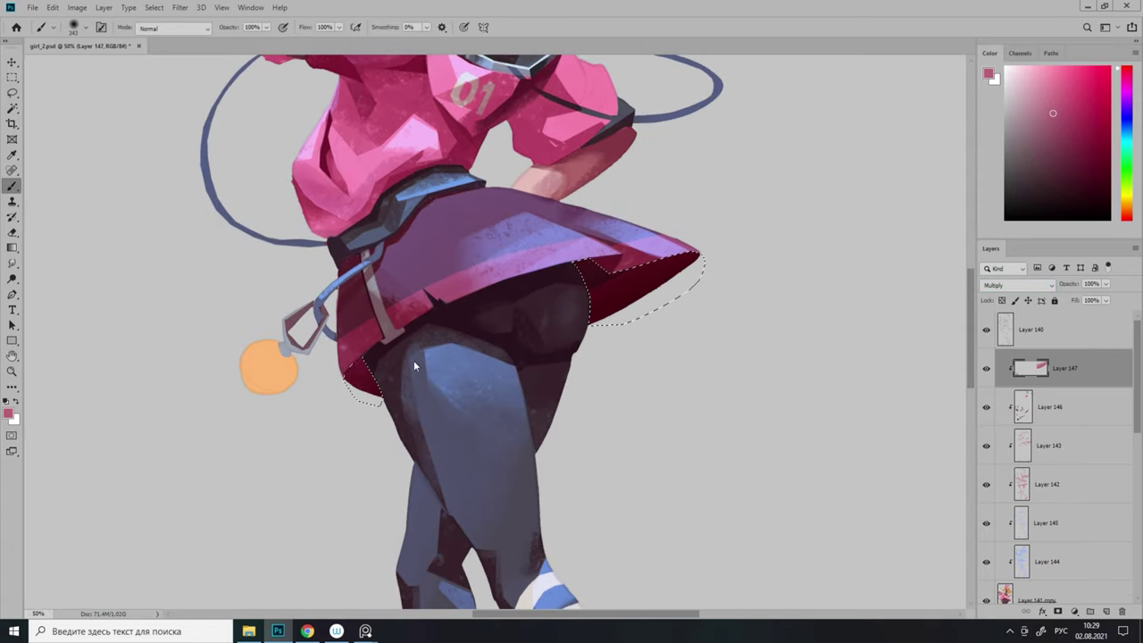
Add a pink glow to the skirt's underside on a new clipped Hard Light layer and clear the selection.
{"action": "scroll", "coordinate": [596, 272], "scroll_direction": "down", "scroll_amount": 2}
{"action": "key", "text": "ctrl+y"}
{"action": "key", "text": "ctrl+y"}
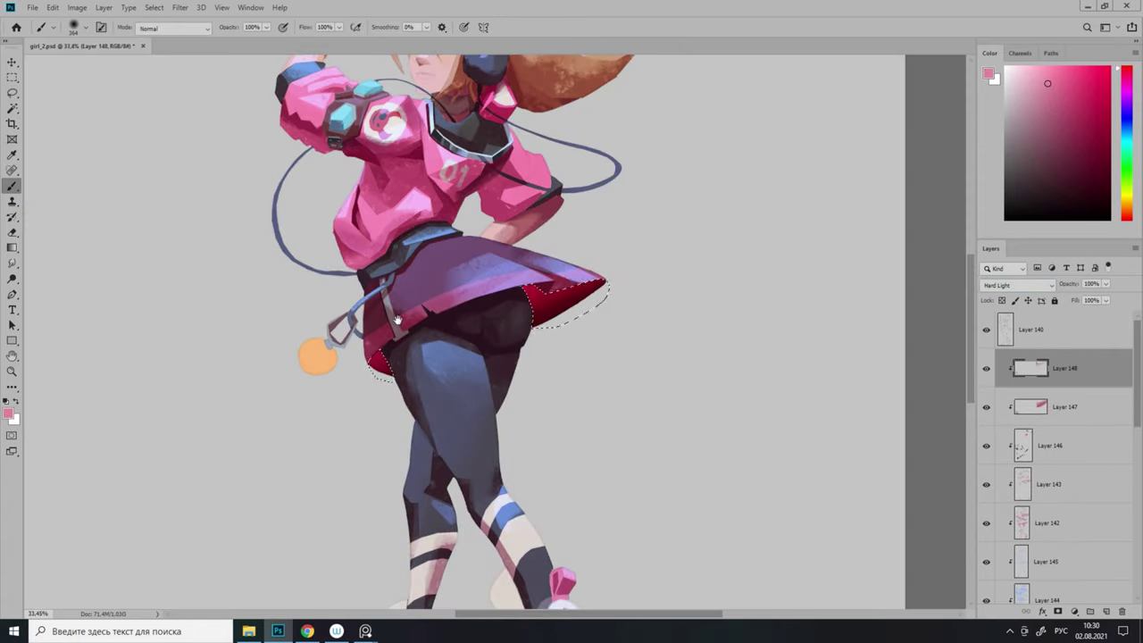
{"action": "left_click", "coordinate": [1018, 285]}
{"action": "left_click", "coordinate": [1021, 476]}
{"action": "key", "text": "ctrl+d"}
{"action": "scroll", "coordinate": [711, 378], "scroll_direction": "down", "scroll_amount": 1}
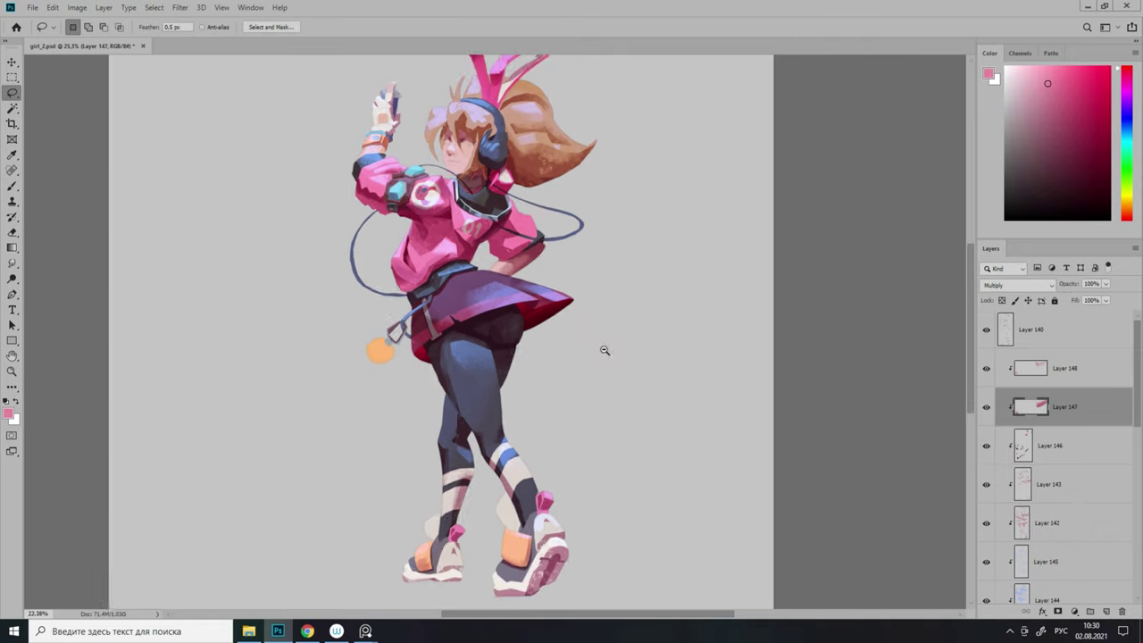
{"action": "key", "text": "l"}
{"action": "key", "text": "ctrl+u"}
{"action": "key", "text": "Escape"}
Reduce the opacity of the skirt's underside shading and paint the inside of the skirt fold dark maroon on a new clipped layer.
{"action": "left_click_drag", "start_coordinate": [1105, 283], "coordinate": [1090, 306]}
{"action": "left_click", "coordinate": [1044, 385], "text": "alt"}
{"action": "scroll", "coordinate": [482, 304], "scroll_direction": "up", "scroll_amount": 5}
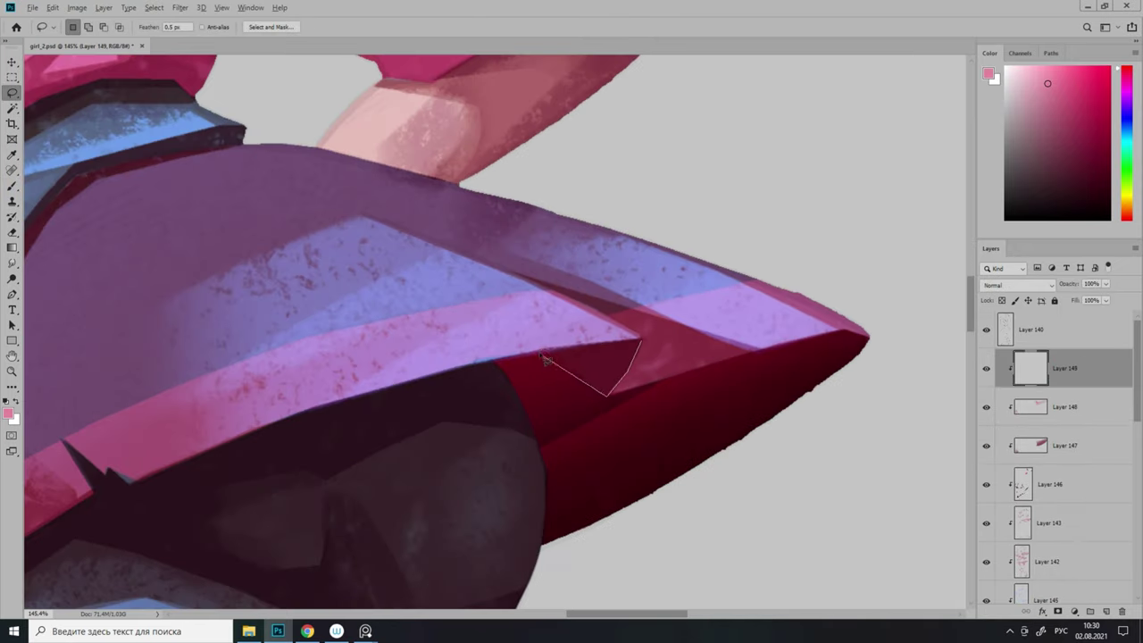
{"action": "key", "text": "b"}
{"action": "right_click", "coordinate": [675, 297]}
{"action": "key", "text": "Escape"}
{"action": "scroll", "coordinate": [482, 304], "scroll_direction": "down", "scroll_amount": 1}
Select the triangular face along the skirt's main fold and paint a light blue-violet highlight on it.
{"action": "key", "text": "l"}
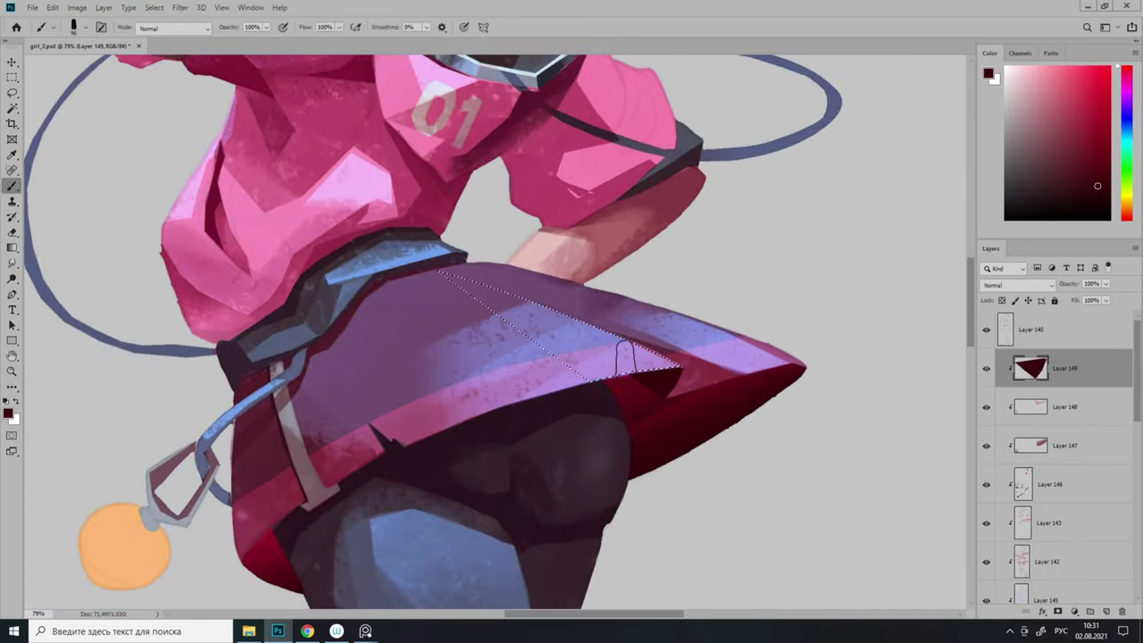
{"action": "key", "text": "ctrl+d"}
{"action": "scroll", "coordinate": [529, 317], "scroll_direction": "down", "scroll_amount": 4}
{"action": "key", "text": "l"}
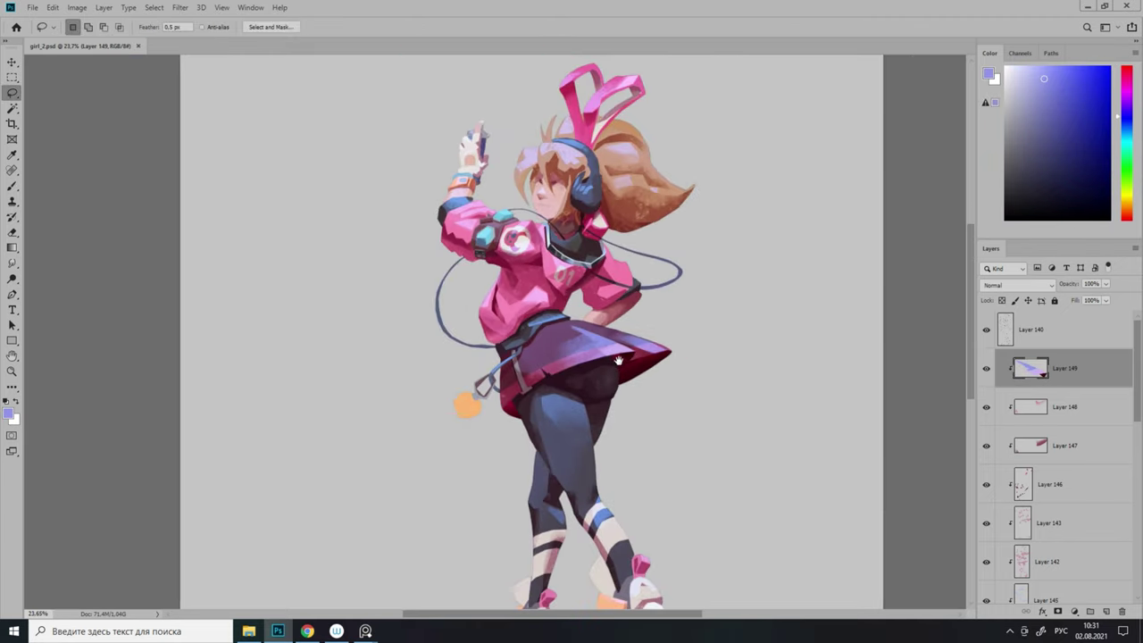
{"action": "scroll", "coordinate": [926, 327], "scroll_direction": "up", "scroll_amount": 4}
{"action": "scroll", "coordinate": [926, 327], "scroll_direction": "down", "scroll_amount": 2}
Select the shadow areas of the beige pieces behind both ankles and paint them mauve on a new clipped layer.
{"action": "left_click", "coordinate": [1106, 611]}
{"action": "scroll", "coordinate": [619, 452], "scroll_direction": "down", "scroll_amount": 4}
{"action": "scroll", "coordinate": [625, 283], "scroll_direction": "up", "scroll_amount": 2}
{"action": "left_click_drag", "start_coordinate": [640, 214], "coordinate": [625, 283]}
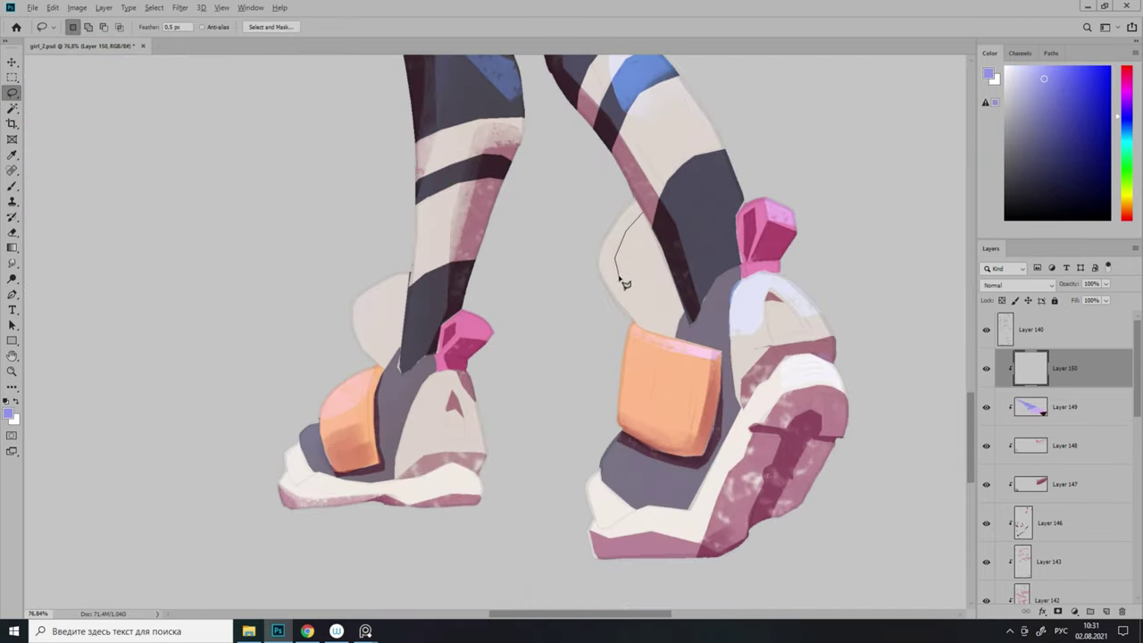
{"action": "left_click_drag", "start_coordinate": [668, 343], "coordinate": [669, 245]}
{"action": "scroll", "coordinate": [625, 286], "scroll_direction": "up", "scroll_amount": 2}
{"action": "scroll", "coordinate": [583, 408], "scroll_direction": "down", "scroll_amount": 6}
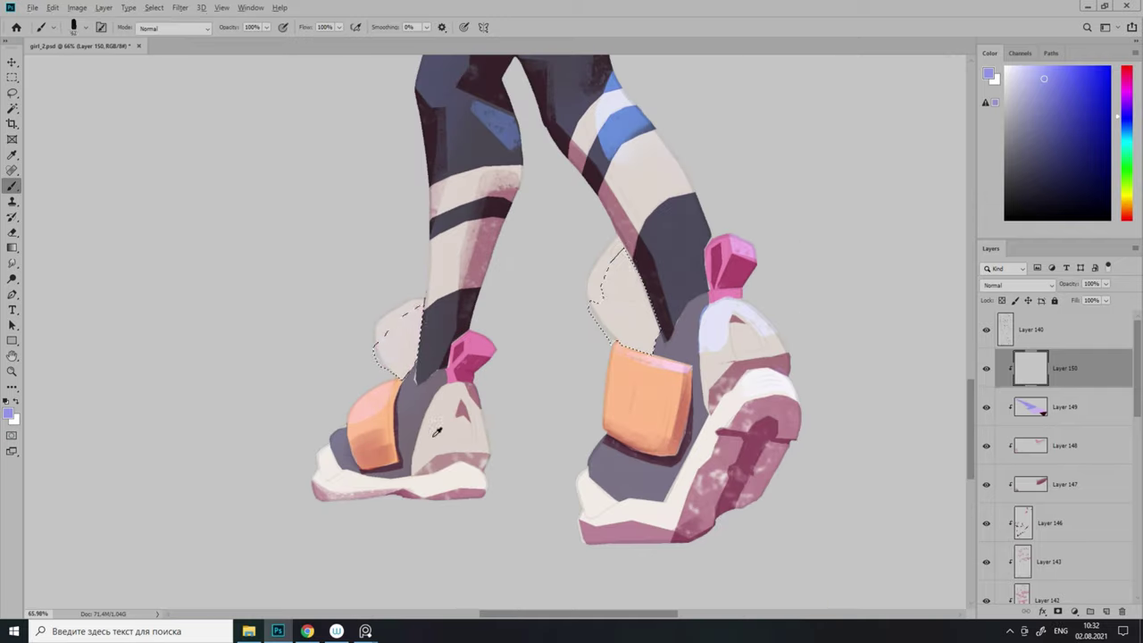
{"action": "key", "text": "b"}
{"action": "scroll", "coordinate": [582, 408], "scroll_direction": "up", "scroll_amount": 4}
{"action": "scroll", "coordinate": [604, 459], "scroll_direction": "down", "scroll_amount": 4}
{"action": "scroll", "coordinate": [625, 429], "scroll_direction": "up", "scroll_amount": 3}
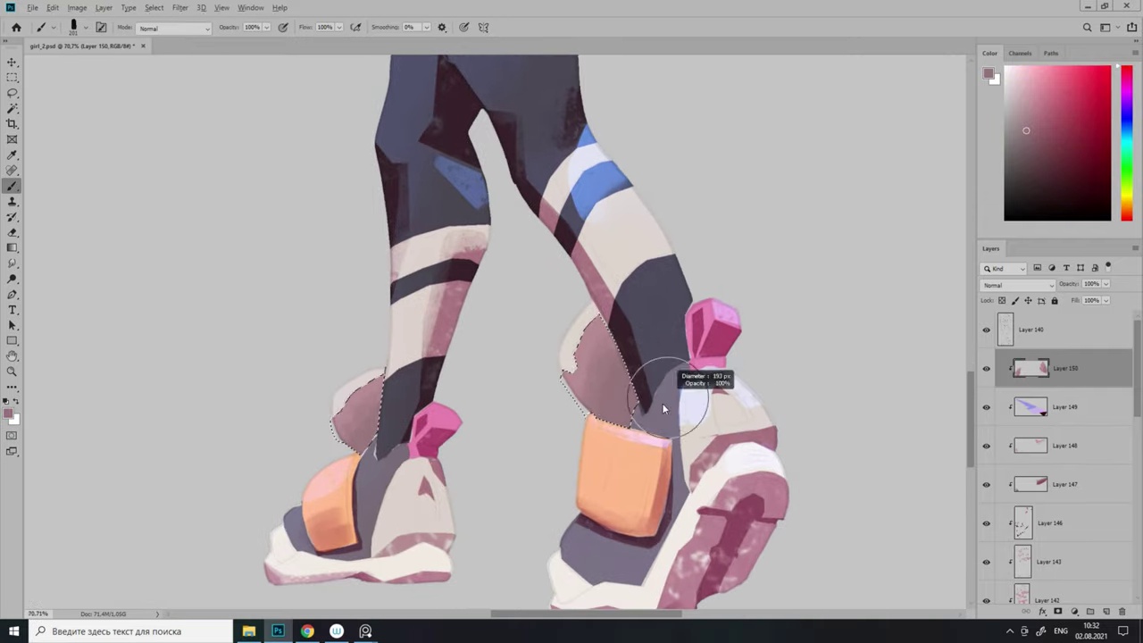
Paint the gap between the ankle and the orange strap of the right shoe dark slate.
{"action": "left_click", "coordinate": [1062, 330]}
{"action": "key", "text": "l"}
{"action": "scroll", "coordinate": [638, 421], "scroll_direction": "up", "scroll_amount": 3}
{"action": "left_click_drag", "start_coordinate": [640, 382], "coordinate": [628, 437]}
Cover the light gap between the ankle and the grey upper of the left shoe with dark slate.
{"action": "key", "text": "l"}
{"action": "scroll", "coordinate": [500, 411], "scroll_direction": "up", "scroll_amount": 2}
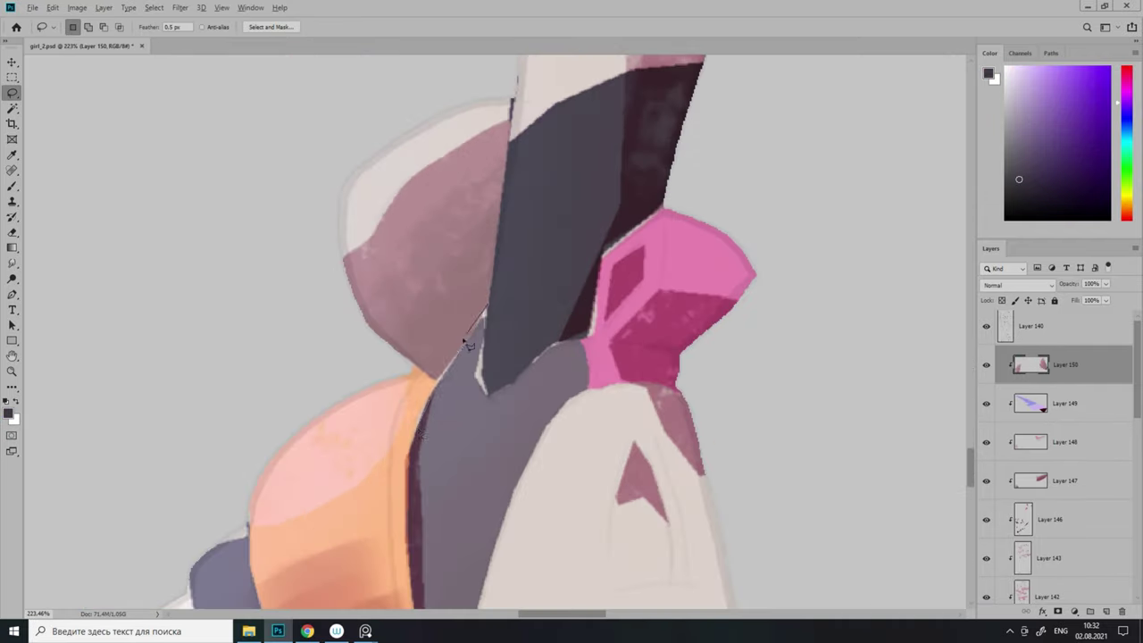
{"action": "scroll", "coordinate": [495, 357], "scroll_direction": "down", "scroll_amount": 3}
{"action": "scroll", "coordinate": [710, 267], "scroll_direction": "up", "scroll_amount": 2}
Select the edges of the grey uppers on both shoes and darken them with a purple-grey tone.
{"action": "key", "text": "l"}
{"action": "left_click_drag", "start_coordinate": [709, 165], "coordinate": [729, 360]}
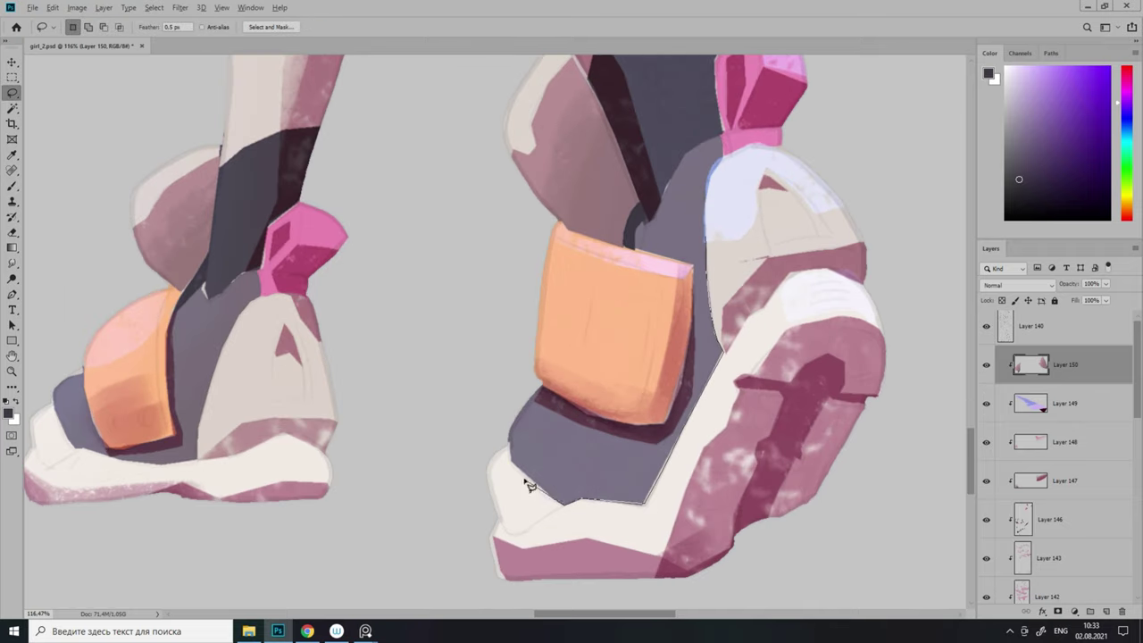
{"action": "left_click", "coordinate": [1127, 94]}
{"action": "scroll", "coordinate": [607, 492], "scroll_direction": "down", "scroll_amount": 4}
{"action": "key", "text": "l"}
{"action": "scroll", "coordinate": [246, 397], "scroll_direction": "up", "scroll_amount": 5}
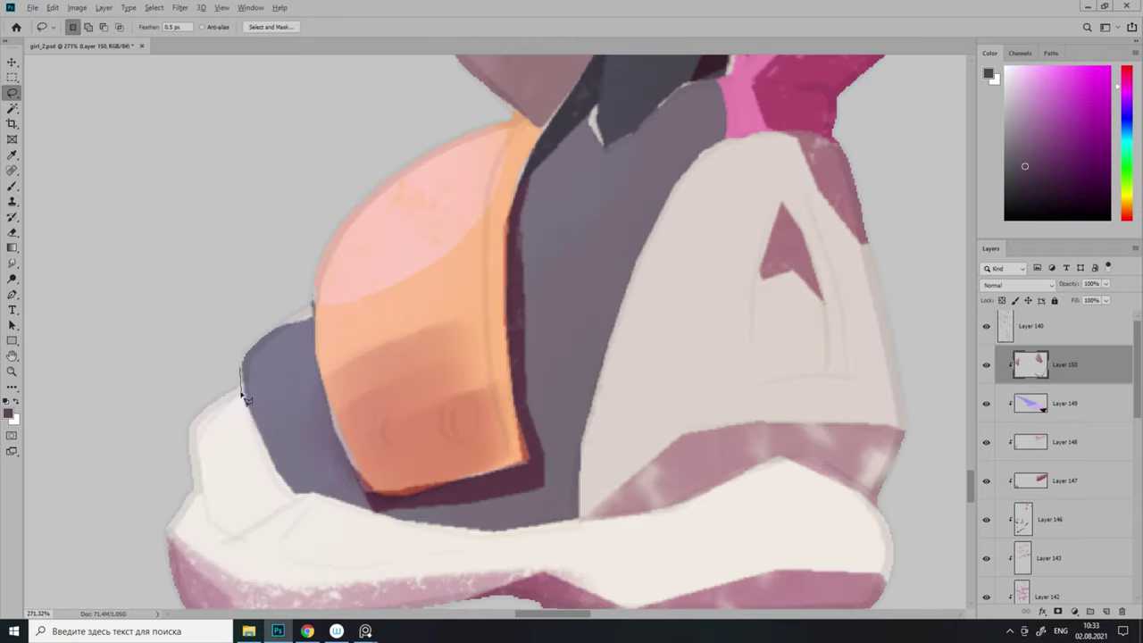
{"action": "scroll", "coordinate": [377, 511], "scroll_direction": "down", "scroll_amount": 4}
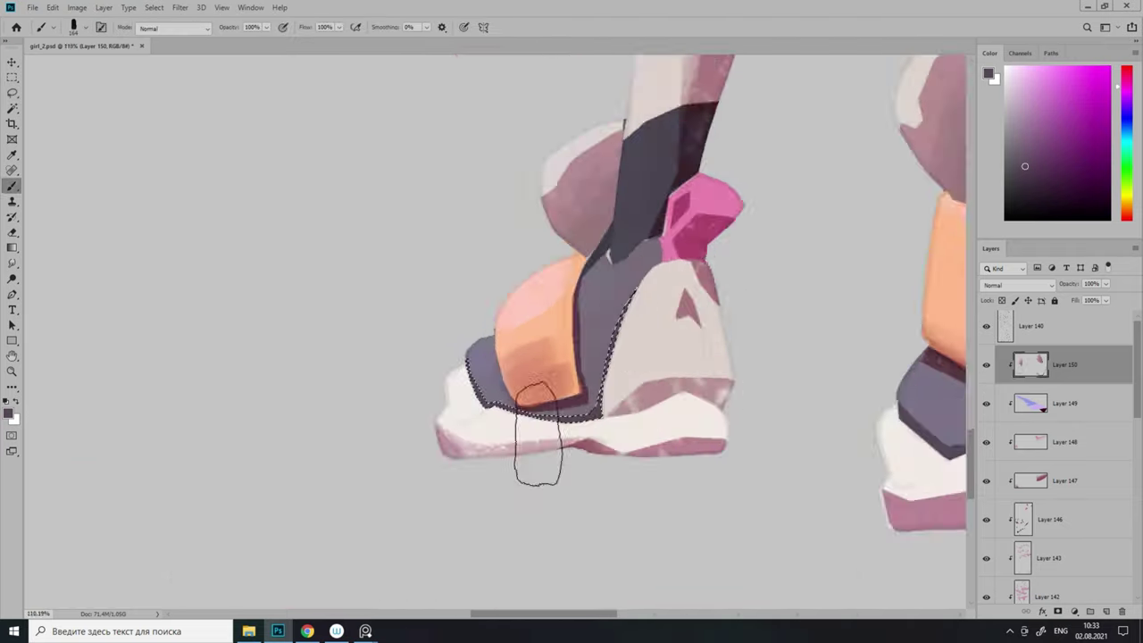
Select the centre crease of the leggings beneath the skirt and paint a near-black shadow in it.
{"action": "scroll", "coordinate": [528, 336], "scroll_direction": "up", "scroll_amount": 4}
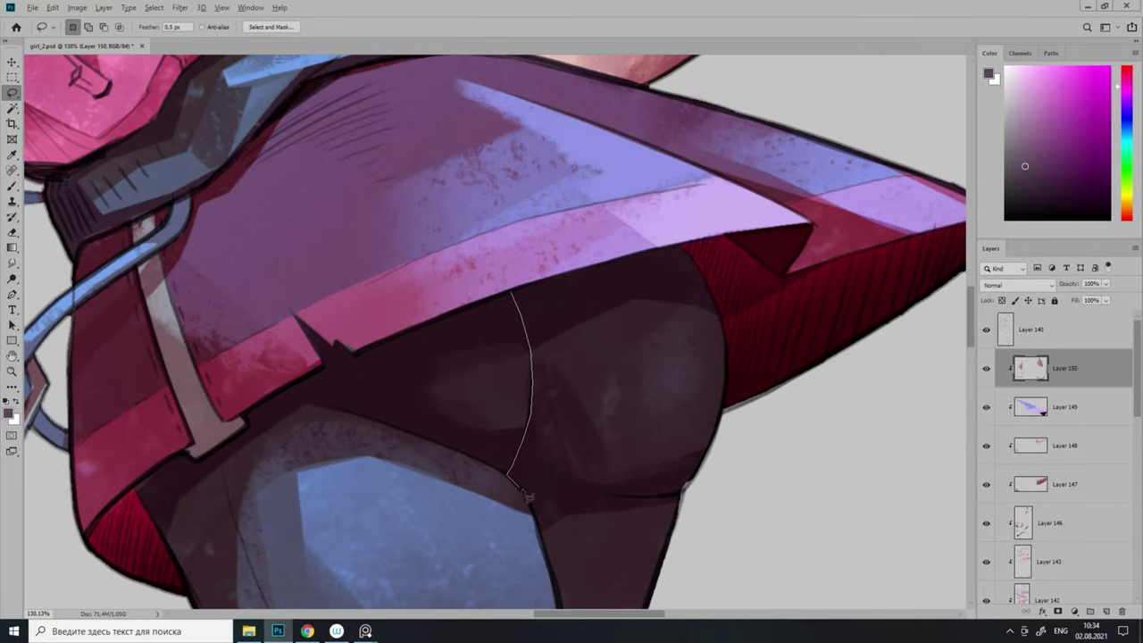
{"action": "left_click", "coordinate": [507, 302], "text": "ctrl"}
{"action": "scroll", "coordinate": [507, 302], "scroll_direction": "down", "scroll_amount": 3}
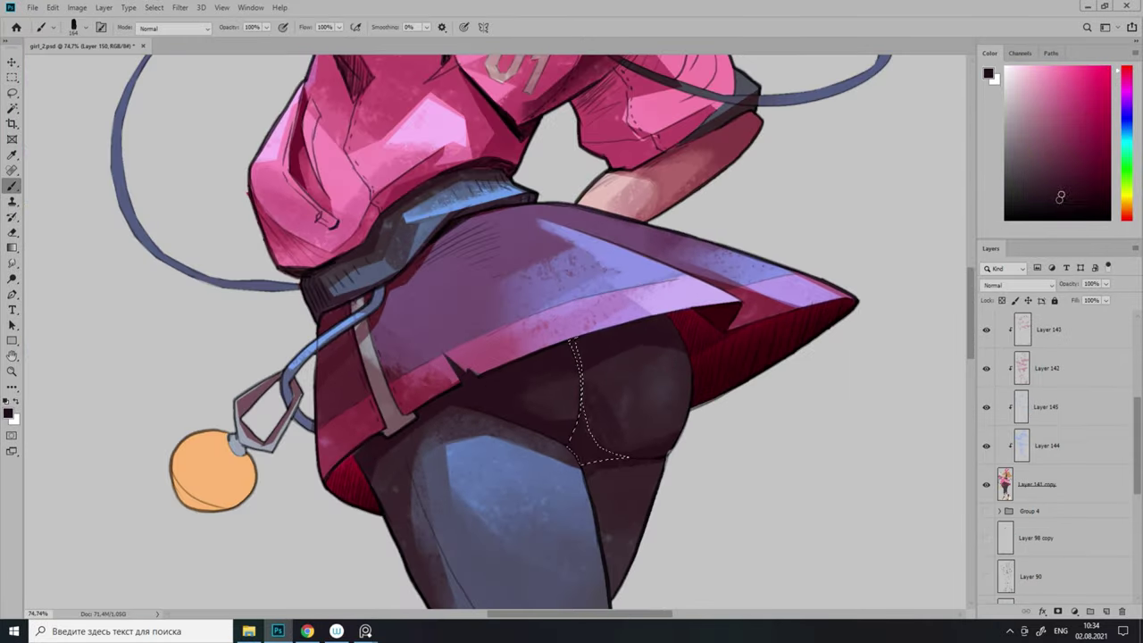
{"action": "scroll", "coordinate": [447, 375], "scroll_direction": "up", "scroll_amount": 4}
{"action": "mouse_move", "coordinate": [555, 453]}
{"action": "left_mouse_down"}
{"action": "mouse_move", "coordinate": [355, 382]}
{"action": "mouse_move", "coordinate": [625, 365]}
{"action": "mouse_move", "coordinate": [592, 331]}
{"action": "mouse_move", "coordinate": [678, 380]}
{"action": "left_mouse_up"}
{"action": "scroll", "coordinate": [355, 382], "scroll_direction": "down", "scroll_amount": 2}
{"action": "scroll", "coordinate": [679, 379], "scroll_direction": "down", "scroll_amount": 2}
{"action": "left_click", "coordinate": [706, 434], "text": "ctrl"}
{"action": "scroll", "coordinate": [706, 434], "scroll_direction": "up", "scroll_amount": 4}
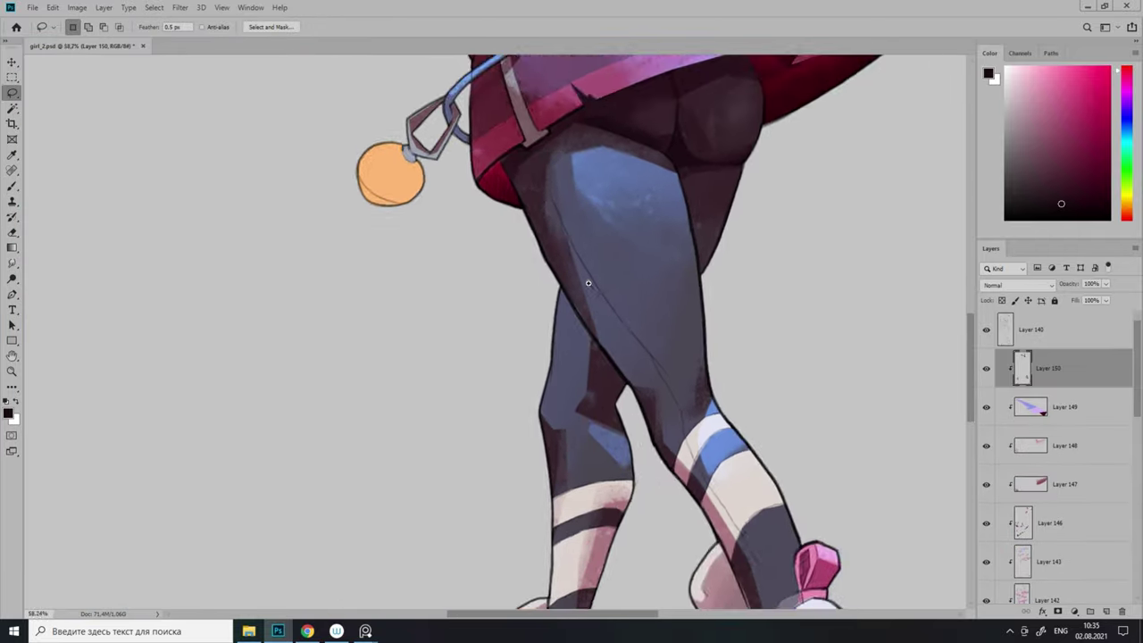
Select the narrow seam down the front leg and paint it light blue on a new clipped Hard Light layer.
{"action": "scroll", "coordinate": [764, 450], "scroll_direction": "down", "scroll_amount": 2}
{"action": "left_click_drag", "start_coordinate": [763, 451], "coordinate": [804, 332]}
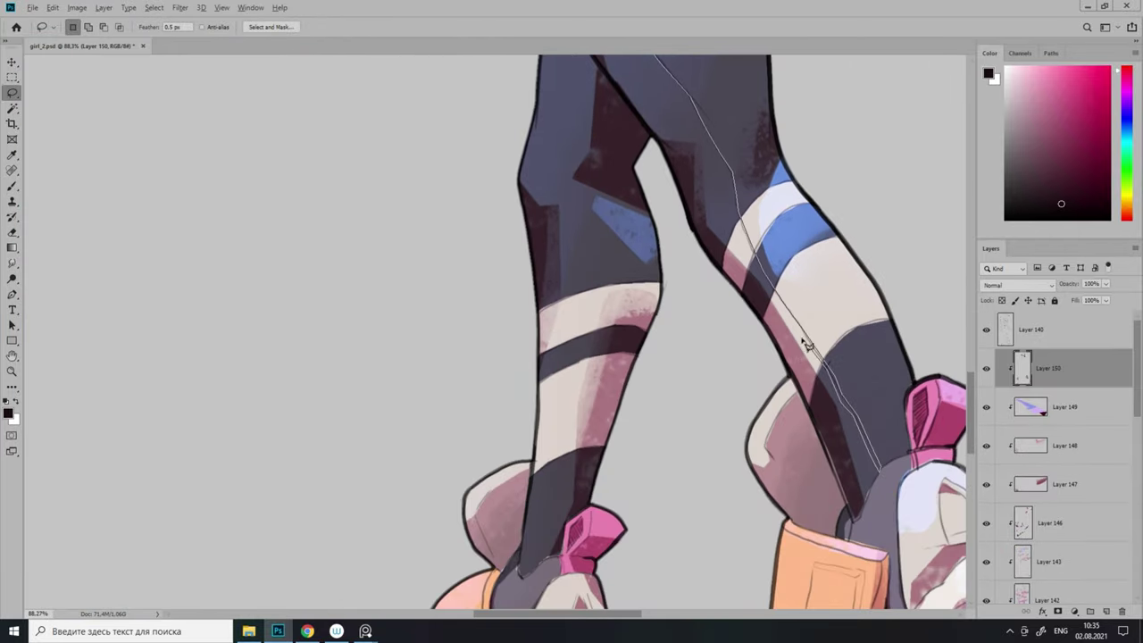
{"action": "key", "text": "b"}
{"action": "scroll", "coordinate": [679, 268], "scroll_direction": "up", "scroll_amount": 3}
{"action": "key", "text": "ctrl+shift+alt+n"}
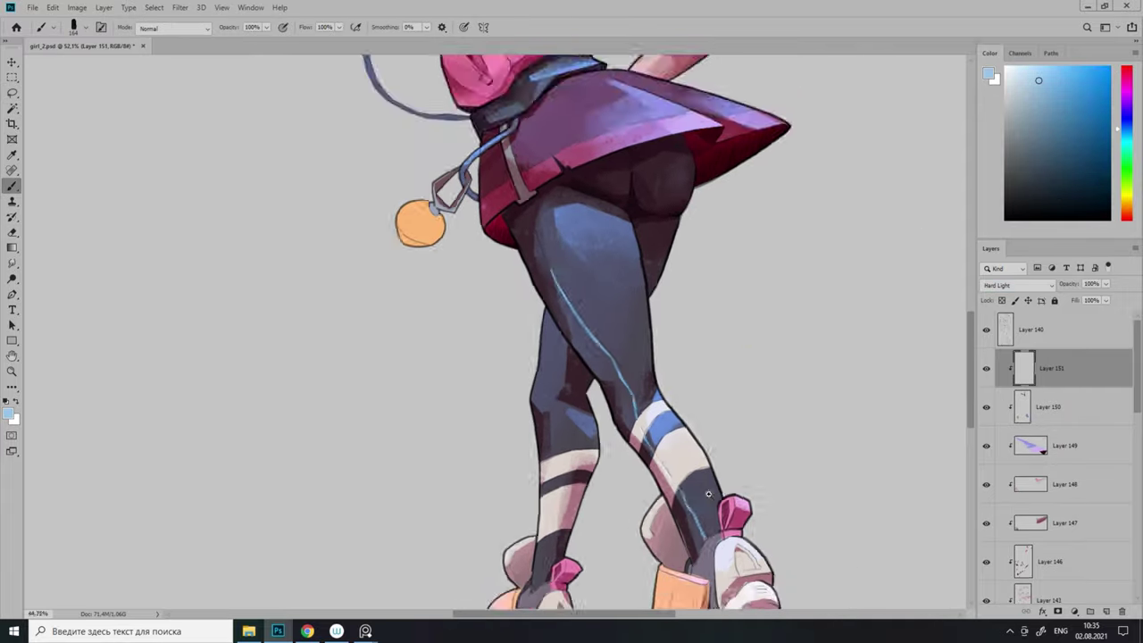
{"action": "left_click_drag", "start_coordinate": [589, 107], "coordinate": [777, 433]}
Select the pink heel tab of the left shoe and lower the opacity of the line-art layer, Layer 140, to 11%.
{"action": "scroll", "coordinate": [679, 358], "scroll_direction": "down", "scroll_amount": 2}
{"action": "key", "text": "l"}
{"action": "scroll", "coordinate": [652, 446], "scroll_direction": "down", "scroll_amount": 3}
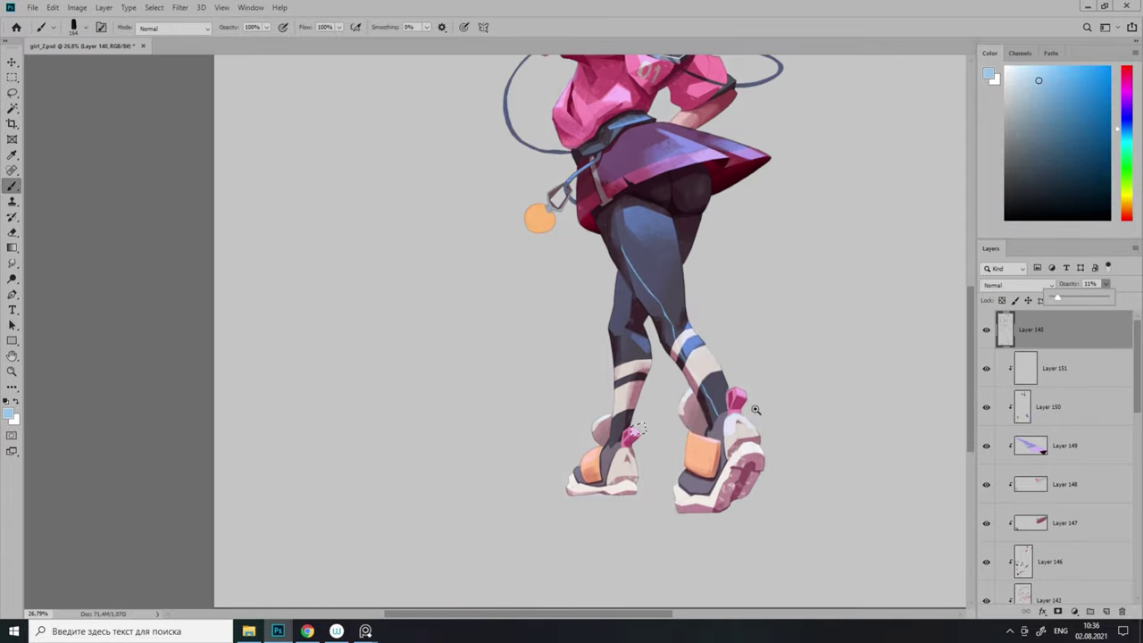
{"action": "scroll", "coordinate": [777, 426], "scroll_direction": "up", "scroll_amount": 4}
{"action": "scroll", "coordinate": [778, 425], "scroll_direction": "up", "scroll_amount": 3}
Select areas of the right shoe's heel and back sole and paint white and pale lavender highlights on a new layer.
{"action": "key", "text": "l"}
{"action": "left_click_drag", "start_coordinate": [705, 388], "coordinate": [755, 427]}
{"action": "key", "text": "ctrl+shift+alt+n"}
{"action": "scroll", "coordinate": [671, 283], "scroll_direction": "down", "scroll_amount": 3}
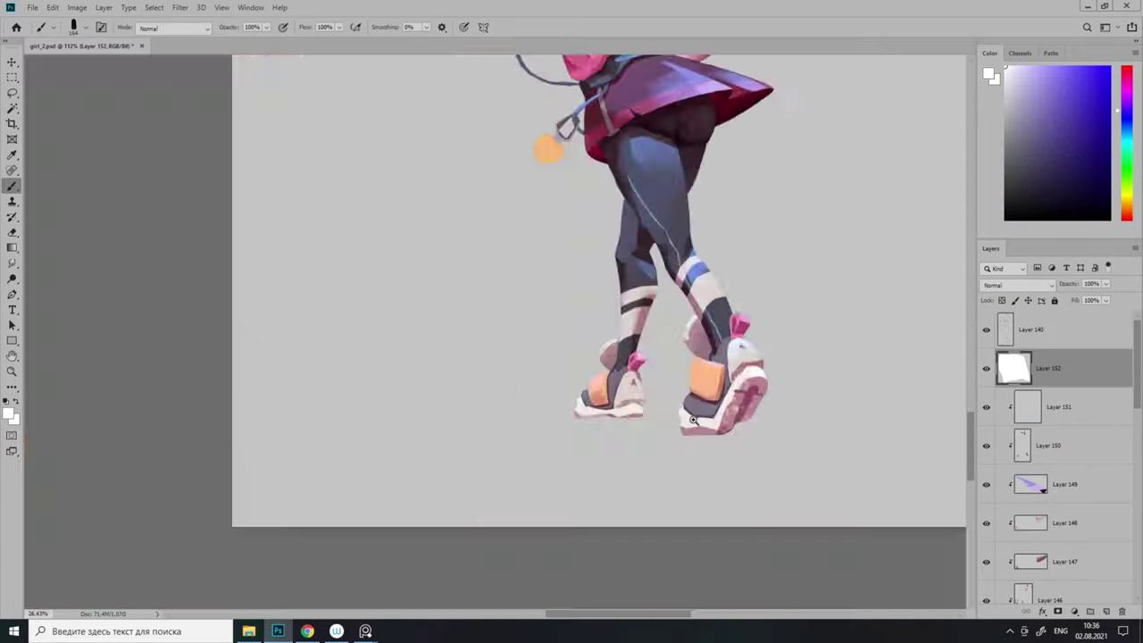
{"action": "scroll", "coordinate": [671, 283], "scroll_direction": "up", "scroll_amount": 4}
{"action": "key", "text": "b"}
{"action": "left_click_drag", "start_coordinate": [710, 397], "coordinate": [759, 406]}
{"action": "scroll", "coordinate": [625, 303], "scroll_direction": "up", "scroll_amount": 1}
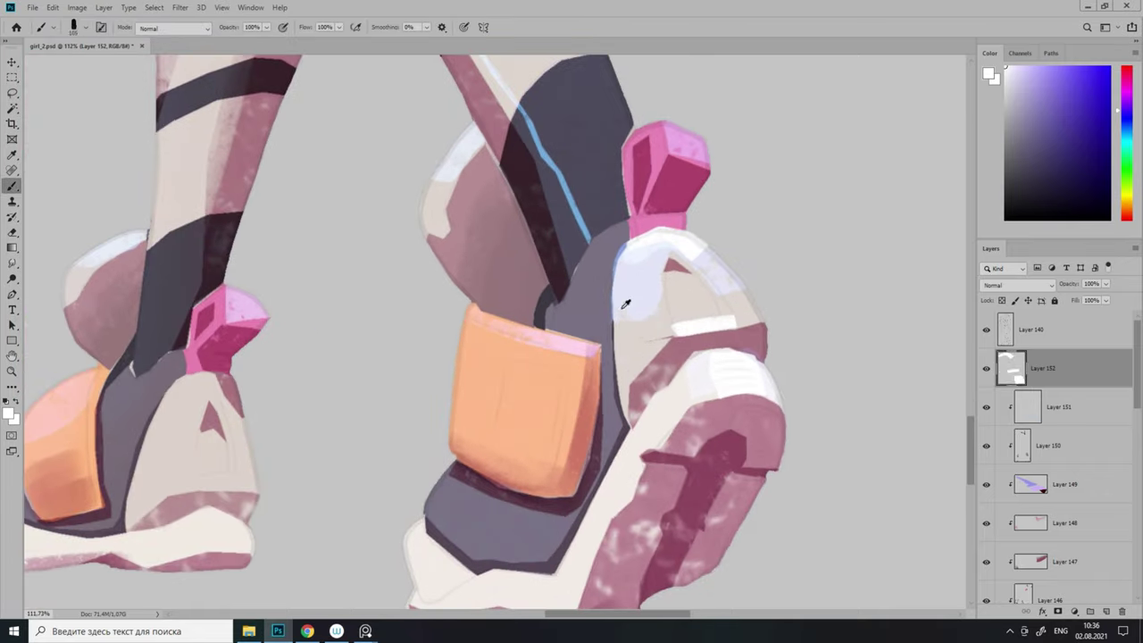
Select a curved stripe on the right shoe's heel panel and fill it with the dark plum of the sole.
{"action": "scroll", "coordinate": [712, 278], "scroll_direction": "up", "scroll_amount": 3}
{"action": "key", "text": "l"}
{"action": "left_click_drag", "start_coordinate": [728, 335], "coordinate": [654, 241]}
{"action": "left_click", "coordinate": [739, 508], "text": "alt"}
{"action": "key", "text": "alt+BackSpace"}
{"action": "key", "text": "ctrl+d"}
{"action": "scroll", "coordinate": [739, 508], "scroll_direction": "down", "scroll_amount": 3}
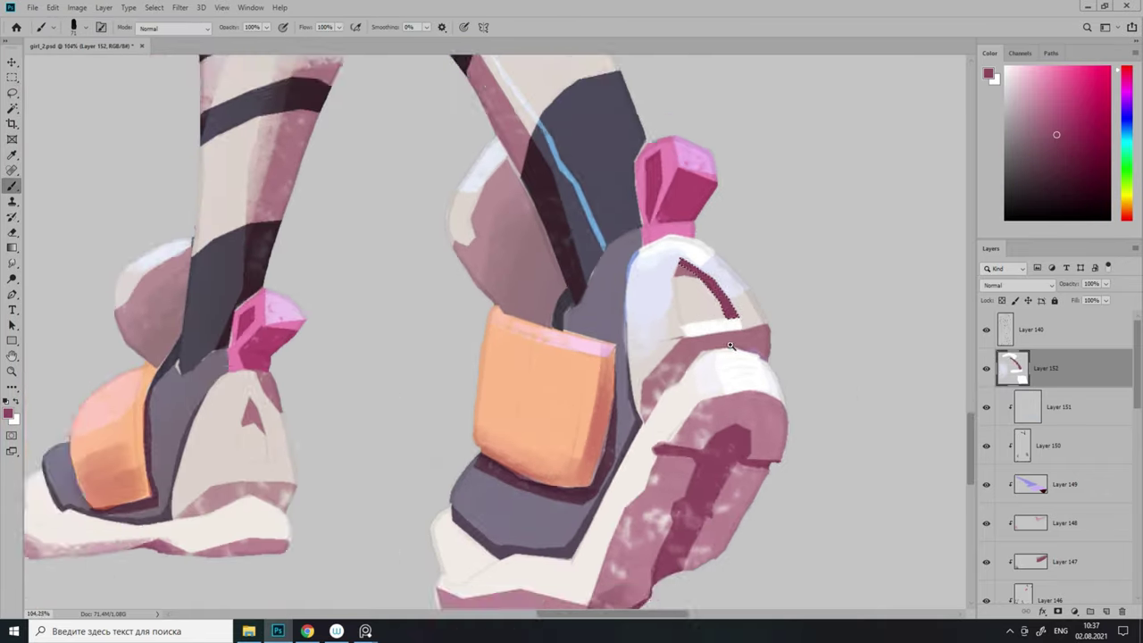
Select the beige heel panel of the left shoe and paint a pale lavender highlight along its front edge.
{"action": "scroll", "coordinate": [704, 256], "scroll_direction": "up", "scroll_amount": 4}
{"action": "key", "text": "l"}
{"action": "scroll", "coordinate": [768, 319], "scroll_direction": "down", "scroll_amount": 3}
{"action": "scroll", "coordinate": [816, 331], "scroll_direction": "up", "scroll_amount": 3}
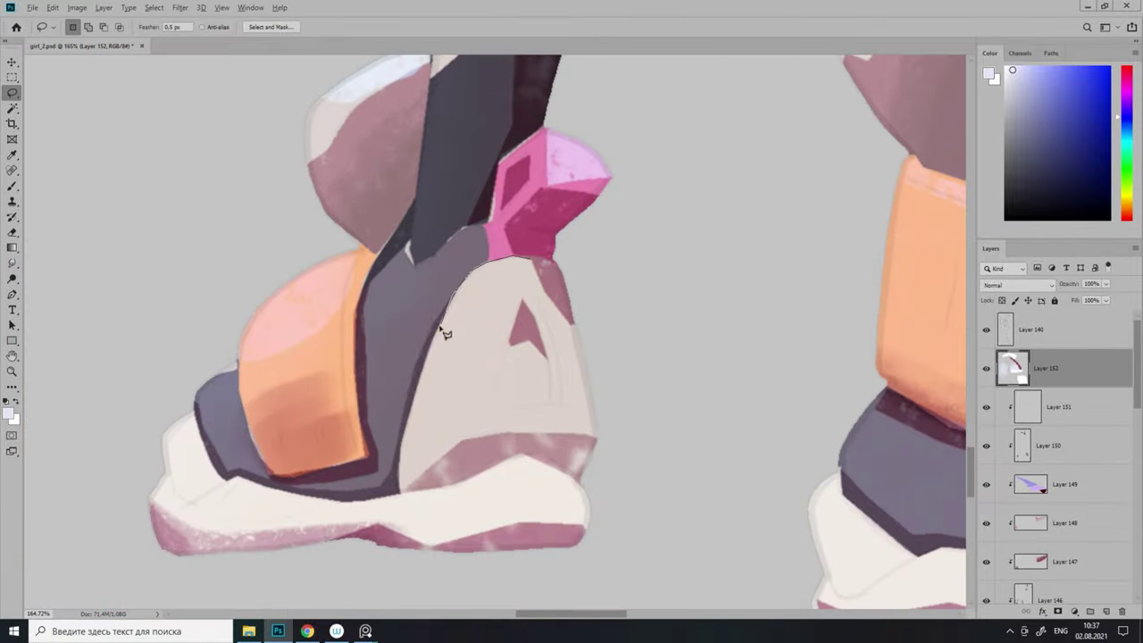
{"action": "scroll", "coordinate": [441, 331], "scroll_direction": "down", "scroll_amount": 3}
{"action": "scroll", "coordinate": [569, 272], "scroll_direction": "up", "scroll_amount": 3}
Add small white highlights to the lower heel panel and back sole of the left shoe.
{"action": "key", "text": "alt+BackSpace"}
{"action": "key", "text": "ctrl+d"}
{"action": "scroll", "coordinate": [676, 396], "scroll_direction": "down", "scroll_amount": 3}
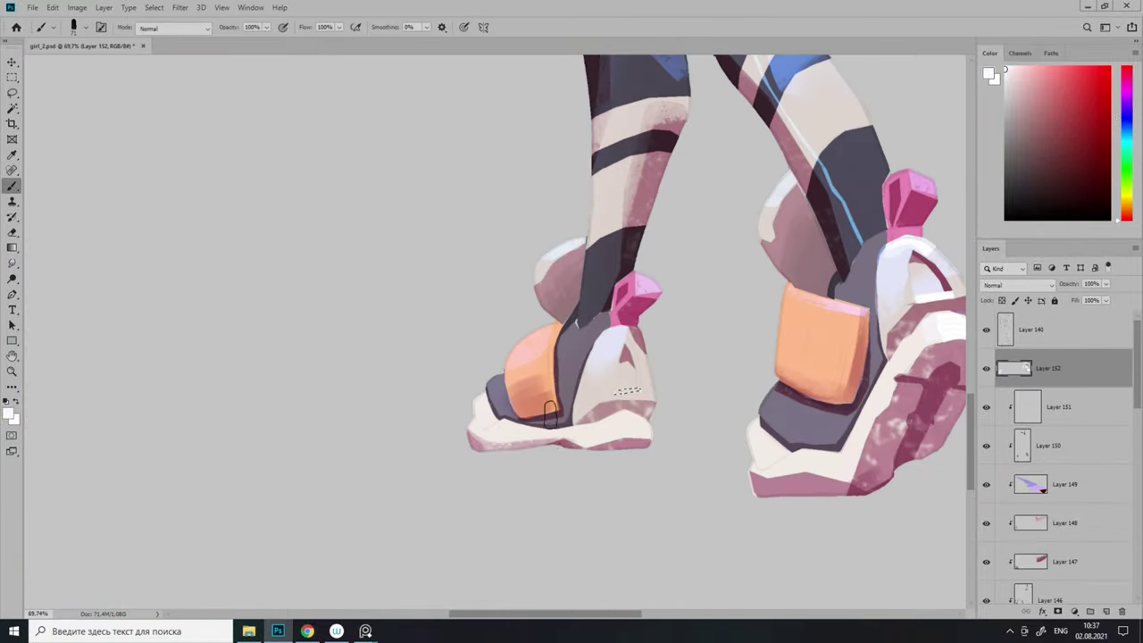
{"action": "scroll", "coordinate": [658, 321], "scroll_direction": "up", "scroll_amount": 2}
{"action": "scroll", "coordinate": [580, 368], "scroll_direction": "down", "scroll_amount": 3}
{"action": "scroll", "coordinate": [579, 368], "scroll_direction": "down", "scroll_amount": 4}
Select the edges of the back sleeve, chest fold and hair tie and fill them with white rim light on a new clipped layer.
{"action": "key", "text": "l"}
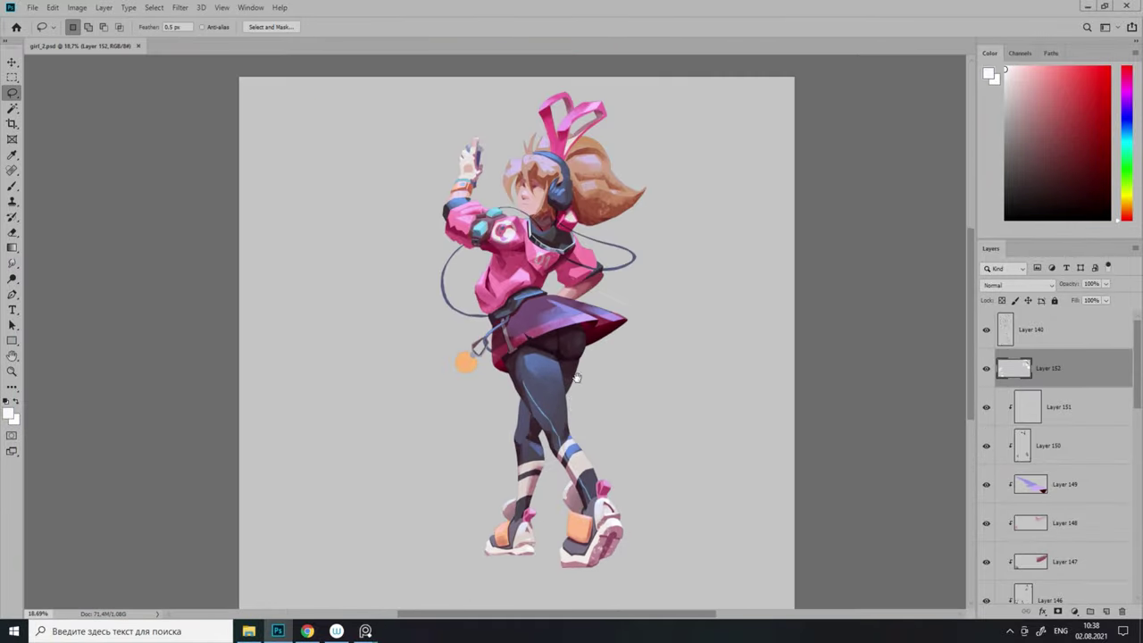
{"action": "key", "text": "ctrl+shift+alt+n"}
{"action": "scroll", "coordinate": [576, 352], "scroll_direction": "up", "scroll_amount": 5}
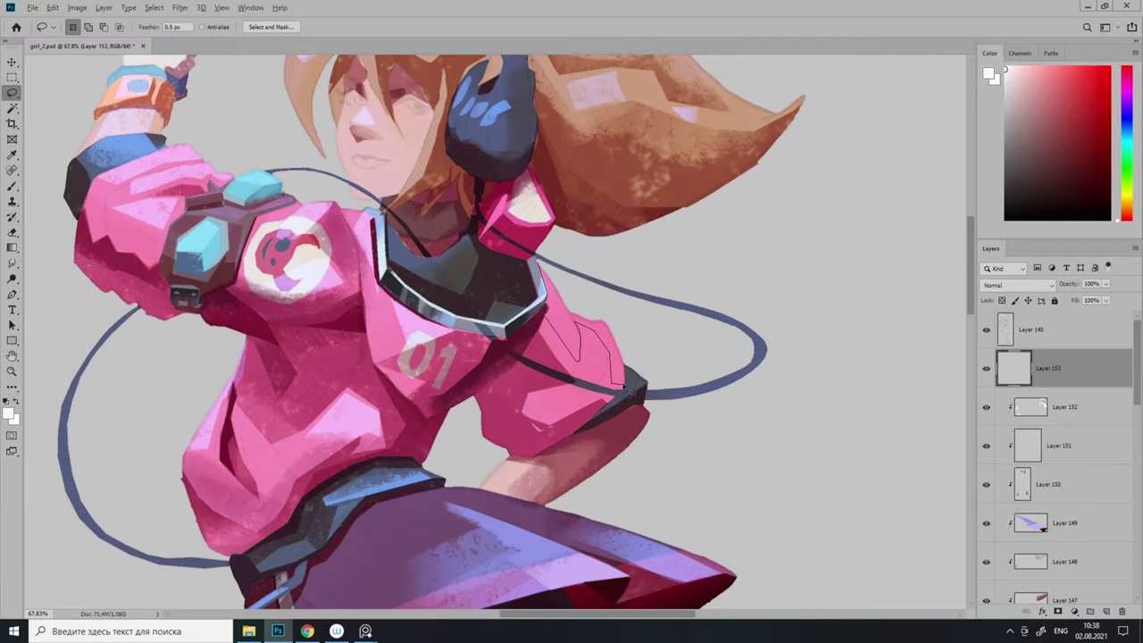
{"action": "scroll", "coordinate": [531, 428], "scroll_direction": "up", "scroll_amount": 3}
{"action": "left_click_drag", "start_coordinate": [563, 491], "coordinate": [503, 376]}
{"action": "scroll", "coordinate": [576, 277], "scroll_direction": "up", "scroll_amount": 3}
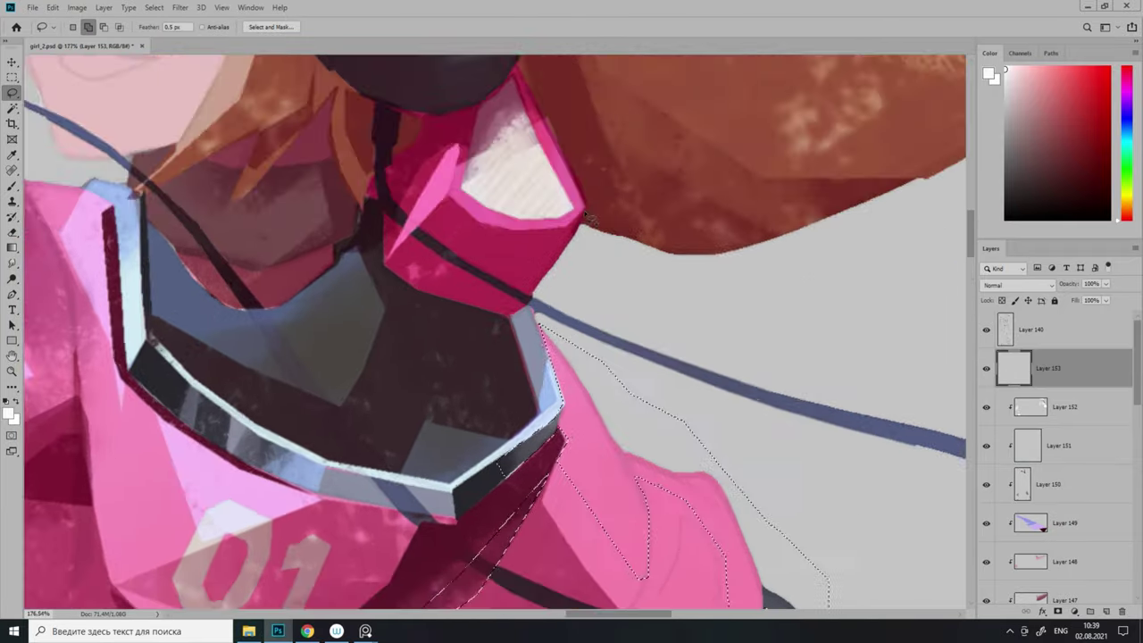
{"action": "key", "text": "alt+shift"}
{"action": "scroll", "coordinate": [572, 268], "scroll_direction": "down", "scroll_amount": 4}
{"action": "left_click", "coordinate": [1039, 382]}
{"action": "scroll", "coordinate": [714, 268], "scroll_direction": "up", "scroll_amount": 2}
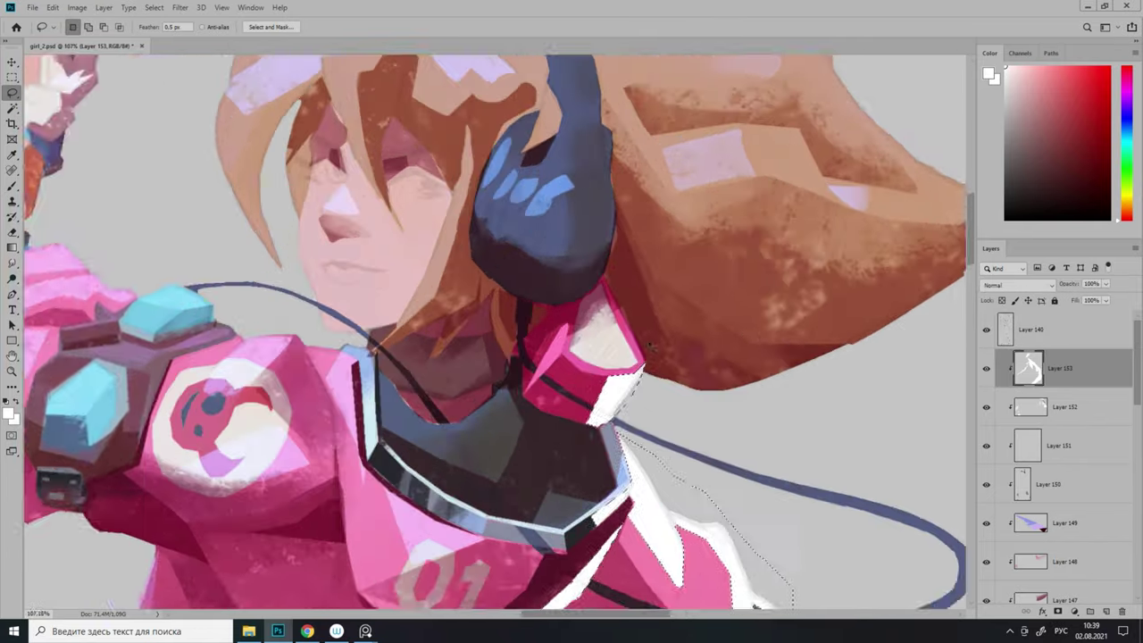
Select shapes along the ponytail's lower edge, tip and outer contour and fill them with white rim light.
{"action": "left_click_drag", "start_coordinate": [793, 260], "coordinate": [683, 375]}
{"action": "left_click_drag", "start_coordinate": [587, 398], "coordinate": [786, 268]}
{"action": "key", "text": "alt+BackSpace"}
{"action": "scroll", "coordinate": [755, 282], "scroll_direction": "up", "scroll_amount": 2}
{"action": "left_click_drag", "start_coordinate": [438, 139], "coordinate": [452, 225]}
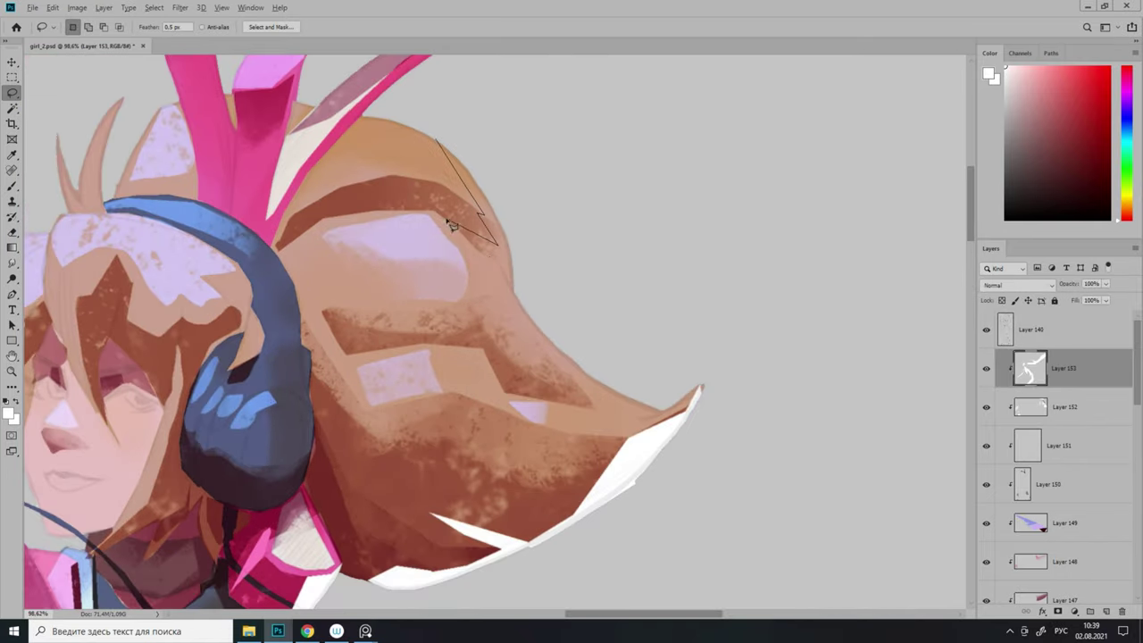
{"action": "scroll", "coordinate": [483, 142], "scroll_direction": "down", "scroll_amount": 6}
{"action": "scroll", "coordinate": [563, 357], "scroll_direction": "up", "scroll_amount": 8}
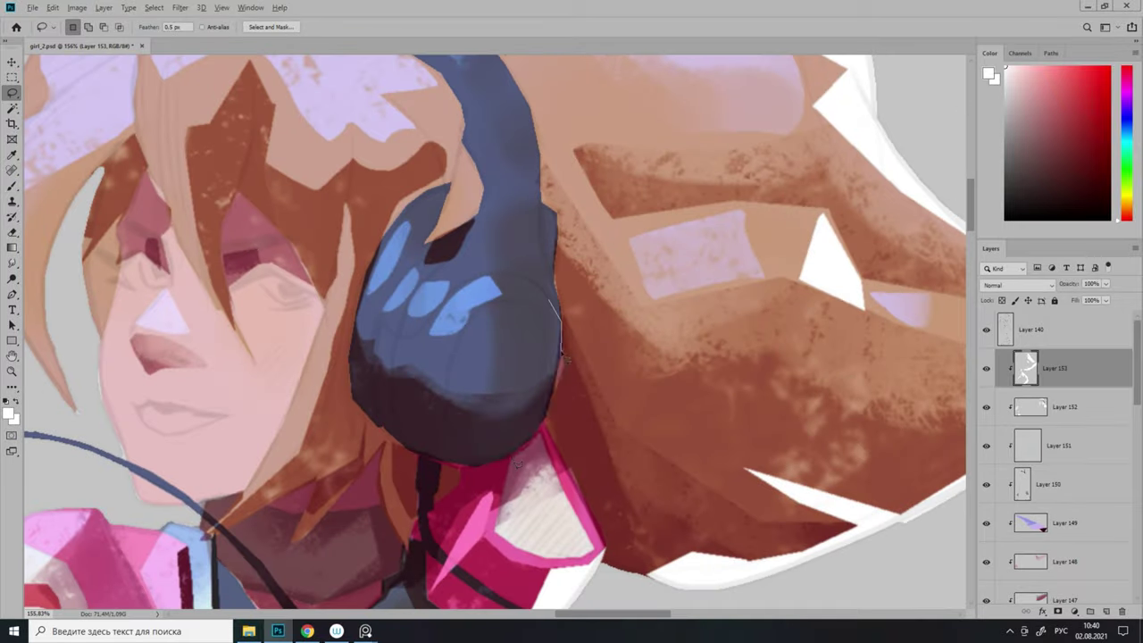
Fill thin white rims along the headphone cup, the headband and the outer edges of the bow loops.
{"action": "scroll", "coordinate": [541, 308], "scroll_direction": "down", "scroll_amount": 1}
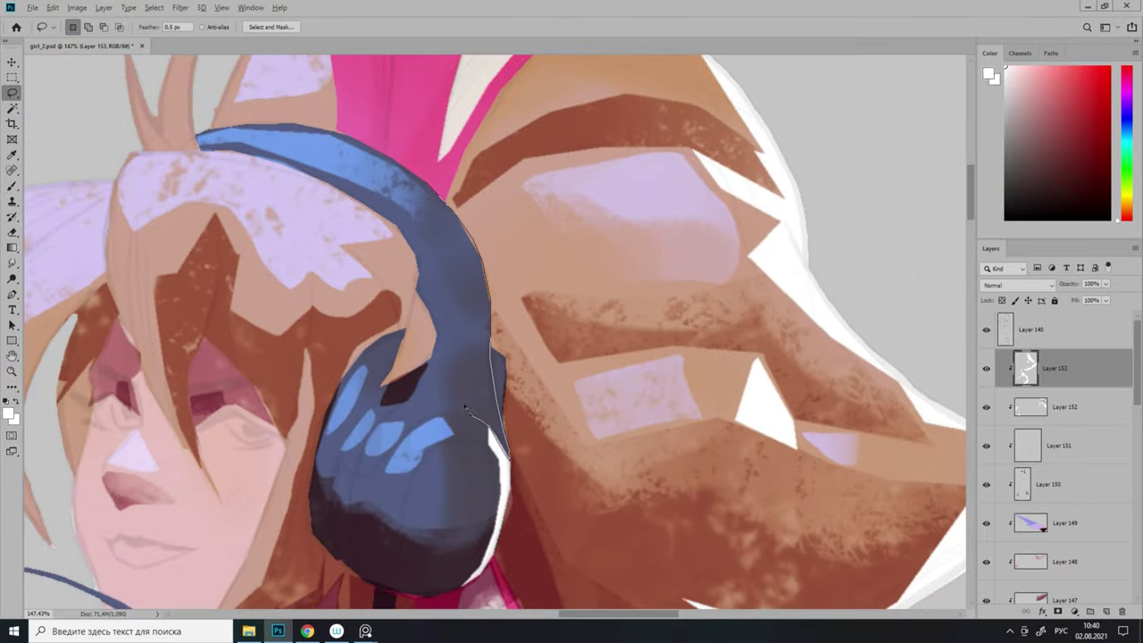
{"action": "scroll", "coordinate": [410, 179], "scroll_direction": "down", "scroll_amount": 1}
{"action": "scroll", "coordinate": [622, 210], "scroll_direction": "up", "scroll_amount": 4}
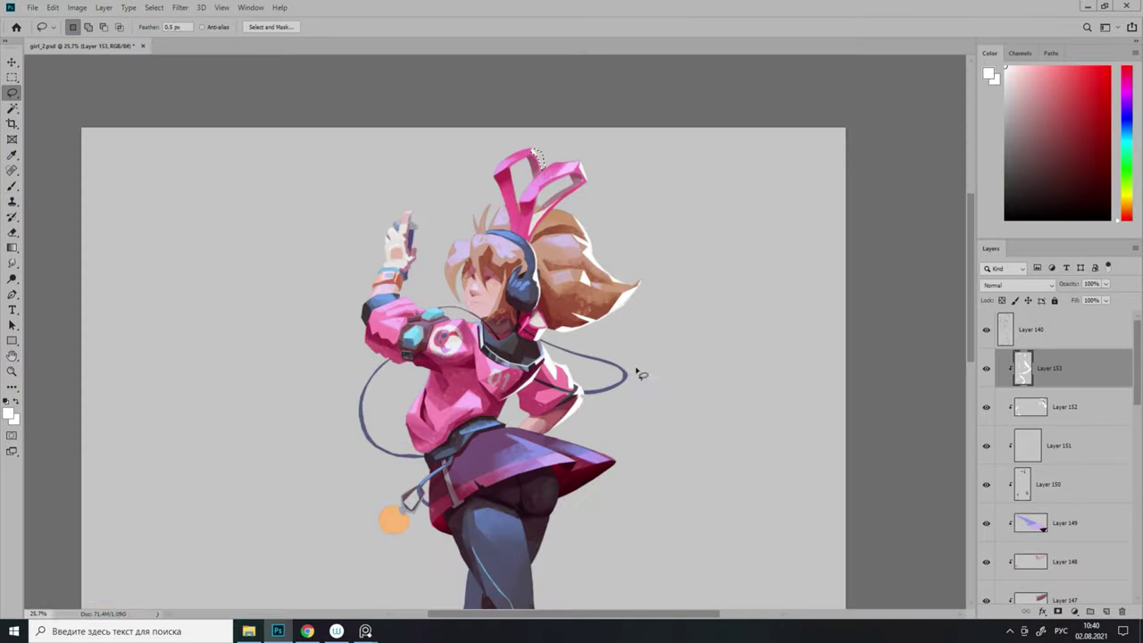
Add white rim light to the back forearm, sleeve cuff, upper skirt edge and the jacket's side above the waist.
{"action": "scroll", "coordinate": [675, 288], "scroll_direction": "up", "scroll_amount": 5}
{"action": "scroll", "coordinate": [658, 420], "scroll_direction": "up", "scroll_amount": 2}
{"action": "scroll", "coordinate": [435, 261], "scroll_direction": "up", "scroll_amount": 2}
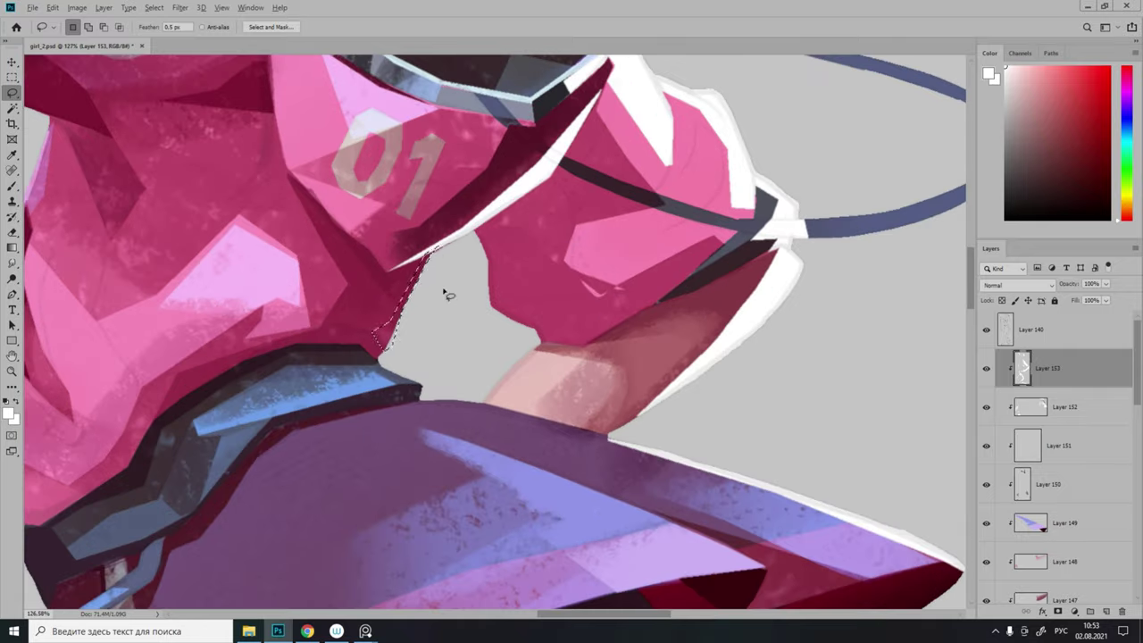
{"action": "scroll", "coordinate": [448, 322], "scroll_direction": "down", "scroll_amount": 5}
{"action": "scroll", "coordinate": [536, 446], "scroll_direction": "up", "scroll_amount": 5}
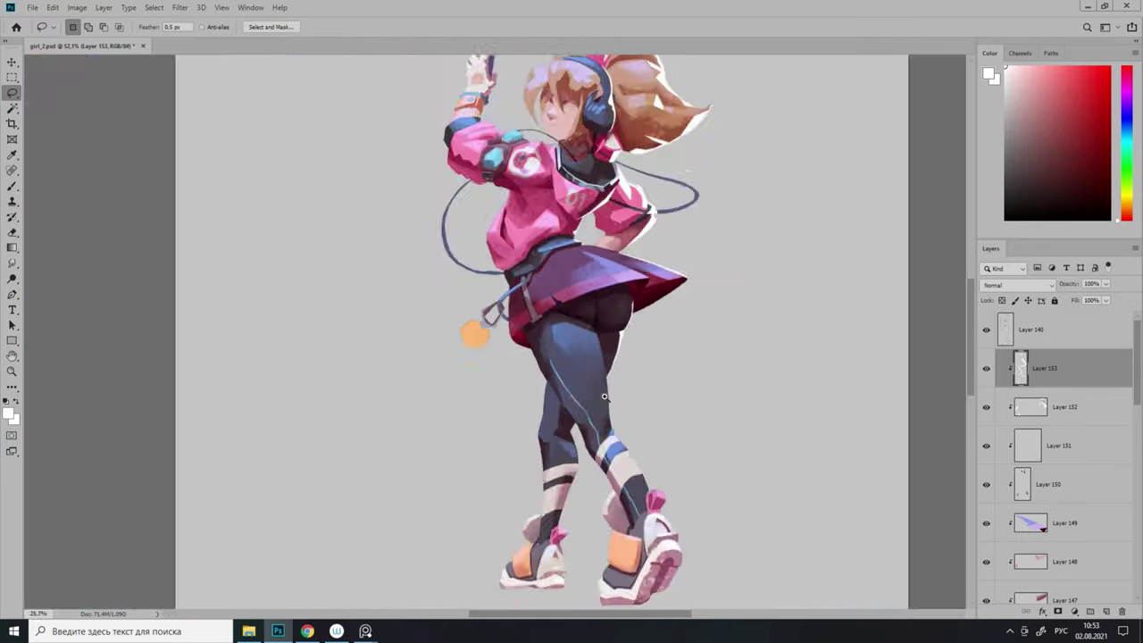
Select the back contour of the hips and far thigh below the skirt and fill it with white rim light.
{"action": "scroll", "coordinate": [586, 217], "scroll_direction": "up", "scroll_amount": 4}
{"action": "scroll", "coordinate": [586, 318], "scroll_direction": "down", "scroll_amount": 1}
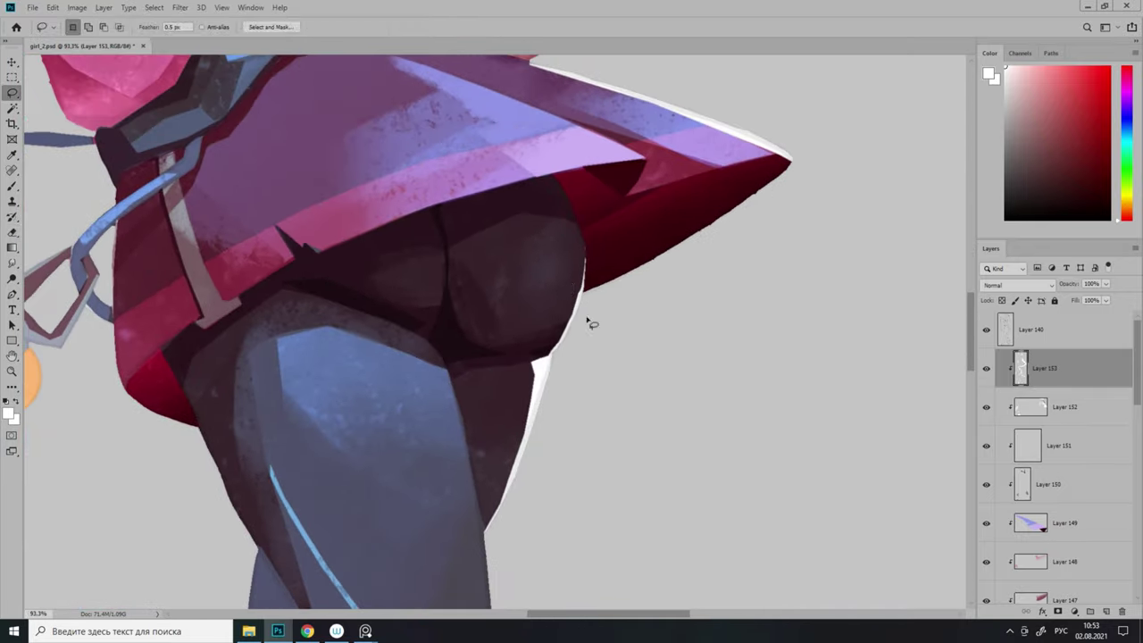
{"action": "scroll", "coordinate": [516, 379], "scroll_direction": "up", "scroll_amount": 2}
{"action": "scroll", "coordinate": [594, 214], "scroll_direction": "down", "scroll_amount": 5}
Clean up the white rim along the hips beneath the skirt with the eraser.
{"action": "key", "text": "ctrl+d"}
{"action": "key", "text": "b"}
{"action": "scroll", "coordinate": [577, 253], "scroll_direction": "up", "scroll_amount": 5}
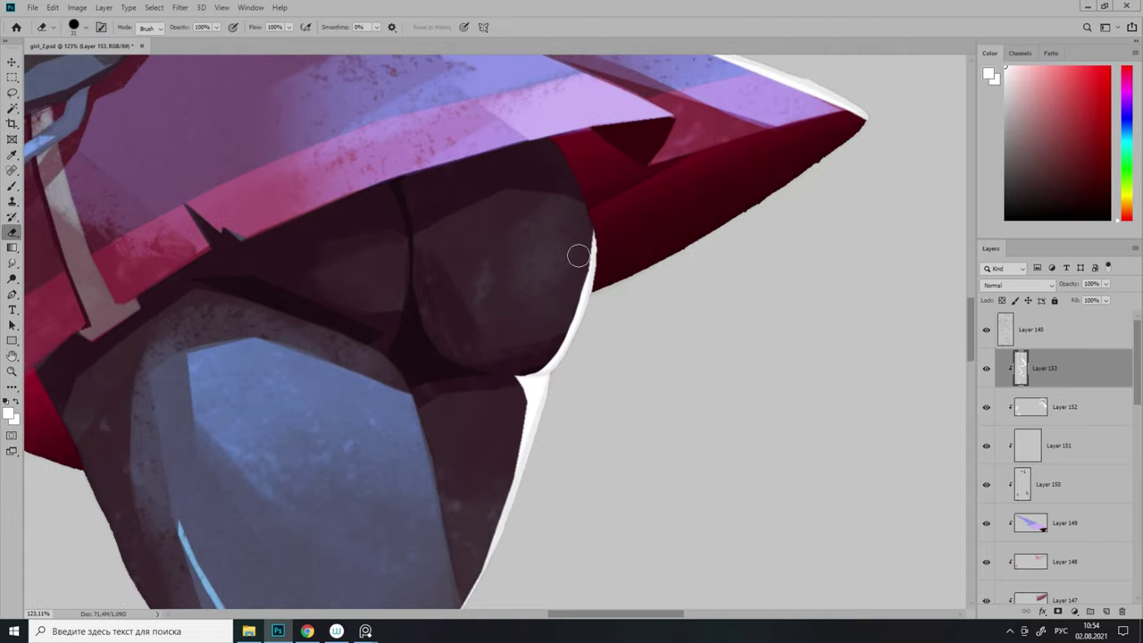
{"action": "scroll", "coordinate": [577, 252], "scroll_direction": "down", "scroll_amount": 5}
{"action": "scroll", "coordinate": [550, 324], "scroll_direction": "up", "scroll_amount": 4}
{"action": "scroll", "coordinate": [509, 268], "scroll_direction": "down", "scroll_amount": 2}
Select the back edge of the front thigh down to the knee and fill it with a thin white rim.
{"action": "key", "text": "l"}
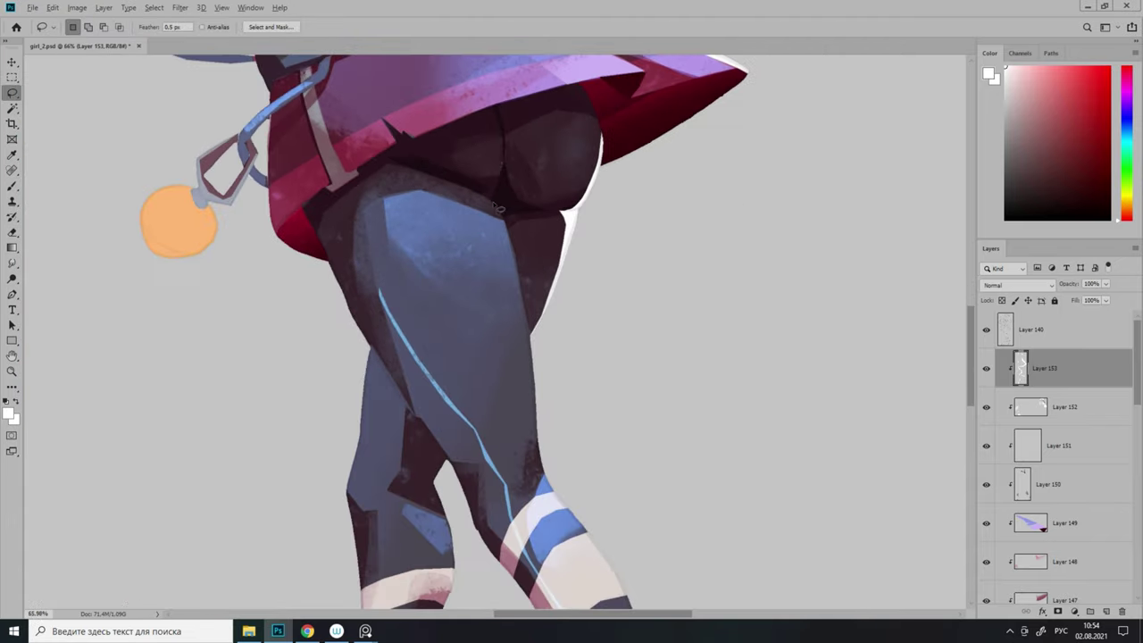
{"action": "key", "text": "ctrl+d"}
{"action": "key", "text": "l"}
{"action": "scroll", "coordinate": [551, 464], "scroll_direction": "down", "scroll_amount": 2}
{"action": "scroll", "coordinate": [494, 309], "scroll_direction": "up", "scroll_amount": 2}
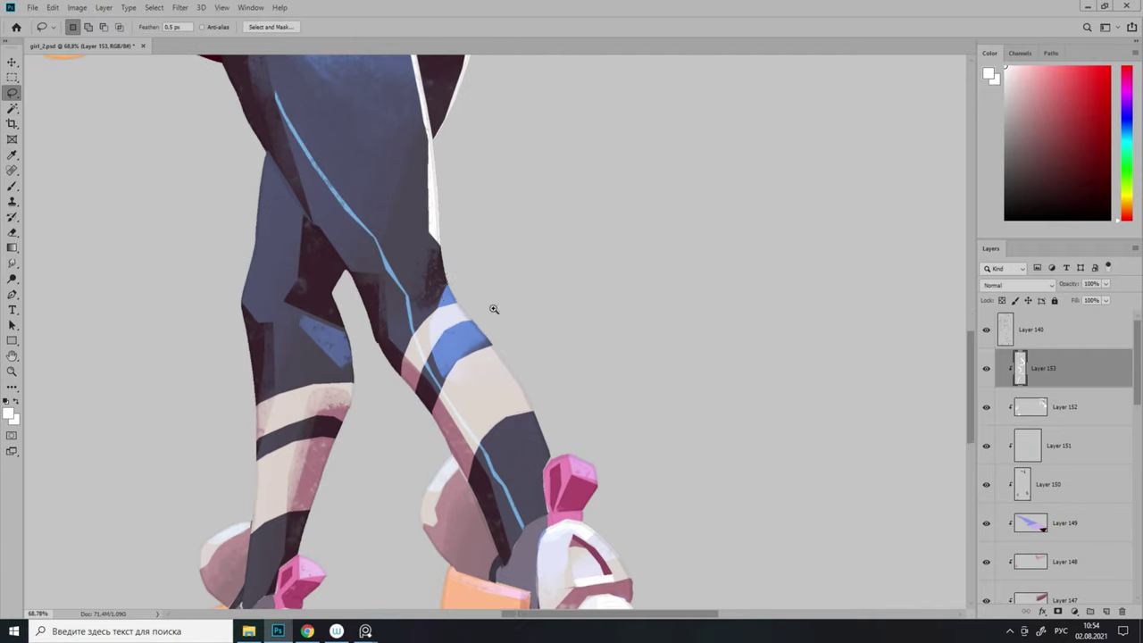
Paint white rim light along the front calf and the right shoe's pink heel tab, and save the file.
{"action": "key", "text": "b"}
{"action": "scroll", "coordinate": [572, 446], "scroll_direction": "down", "scroll_amount": 2}
{"action": "scroll", "coordinate": [594, 416], "scroll_direction": "up", "scroll_amount": 2}
{"action": "scroll", "coordinate": [653, 405], "scroll_direction": "down", "scroll_amount": 1}
{"action": "key", "text": "ctrl+s"}
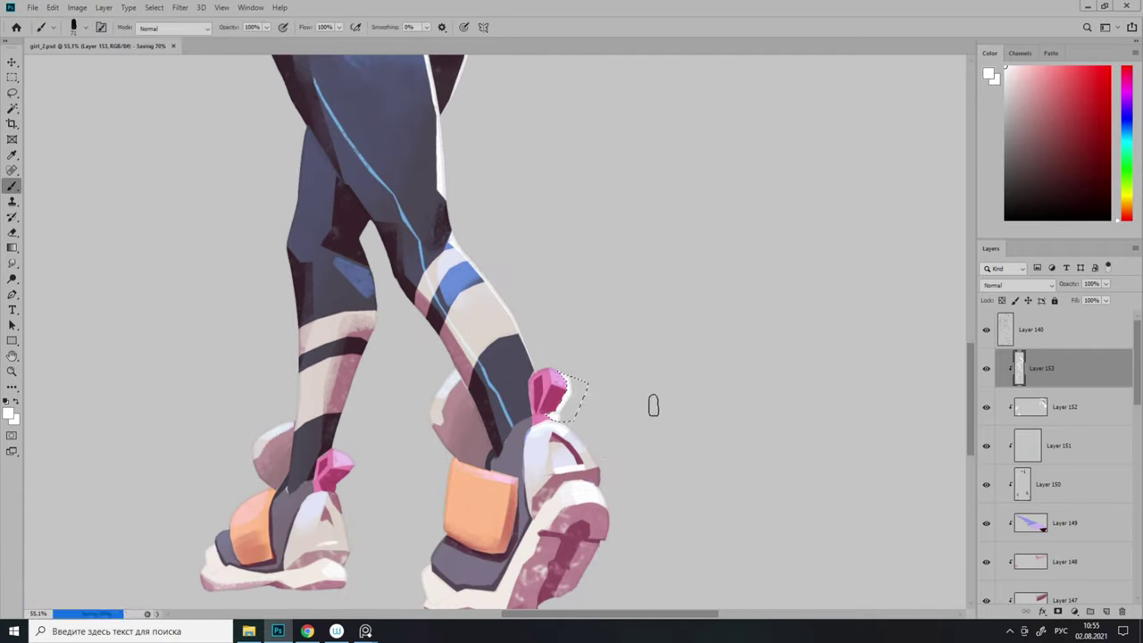
Select the outer edges of the right shoe's heel panel and sole and fill them with white rim light.
{"action": "scroll", "coordinate": [631, 411], "scroll_direction": "up", "scroll_amount": 2}
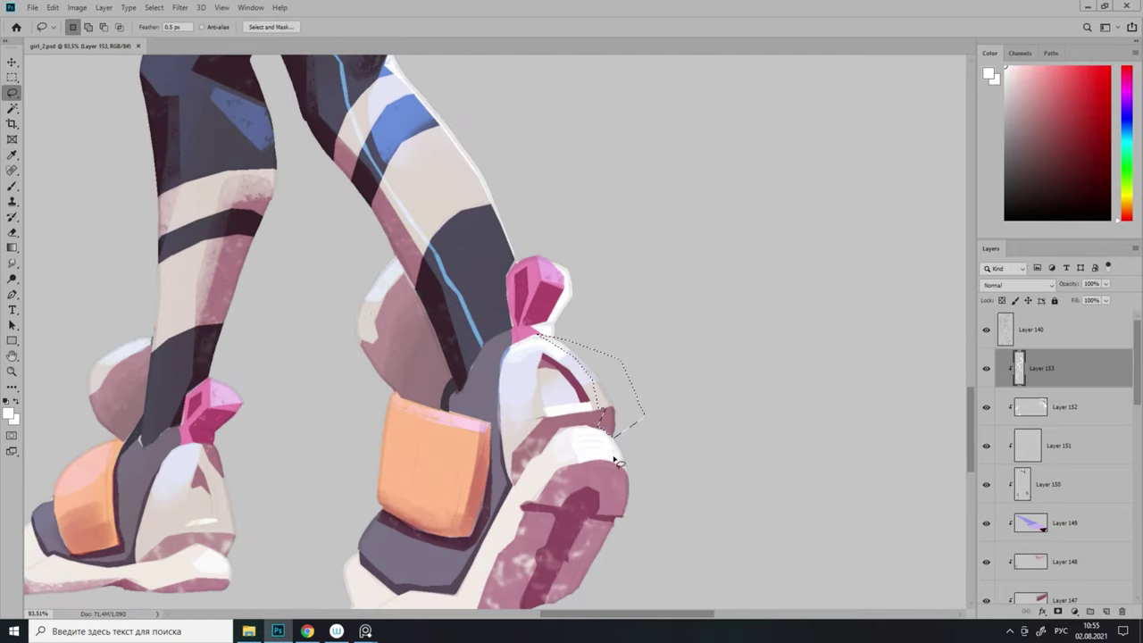
{"action": "scroll", "coordinate": [616, 461], "scroll_direction": "up", "scroll_amount": 1}
{"action": "key", "text": "alt+shift"}
{"action": "scroll", "coordinate": [592, 345], "scroll_direction": "down", "scroll_amount": 2}
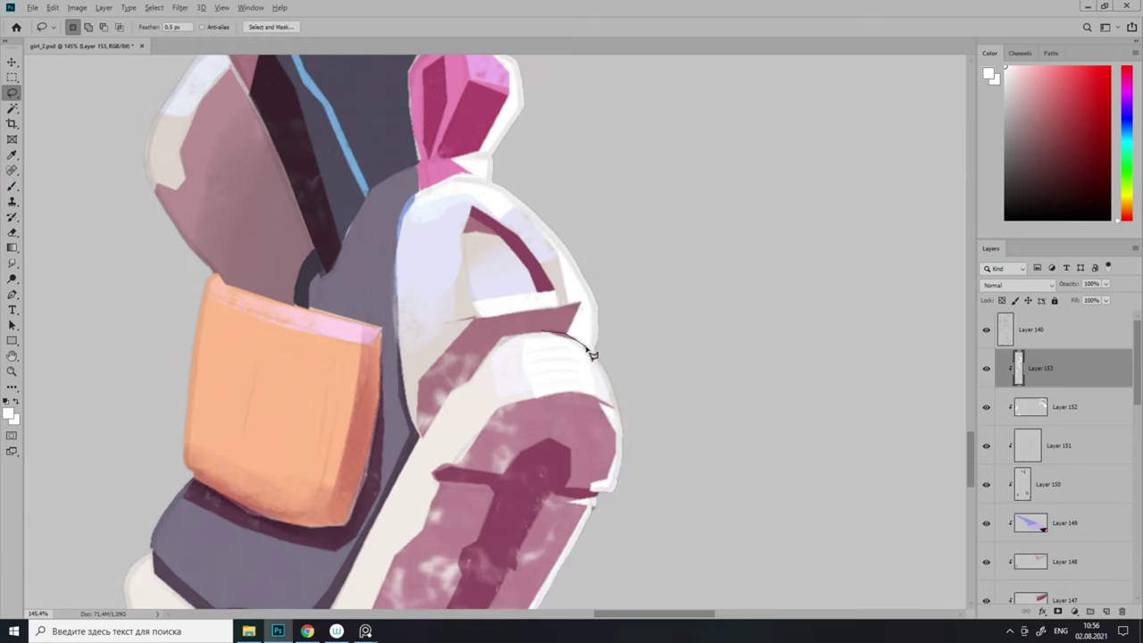
Fill the inner edge of the far calf with white and outline rim areas on the left shoe's tab, heel and sole.
{"action": "scroll", "coordinate": [473, 267], "scroll_direction": "up", "scroll_amount": 3}
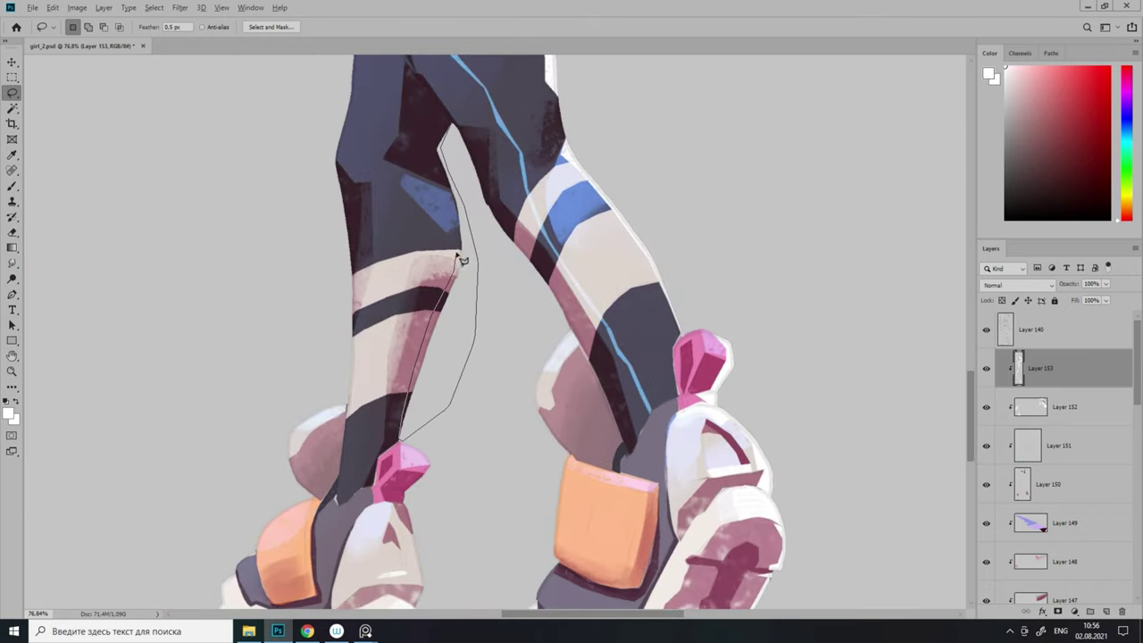
{"action": "scroll", "coordinate": [455, 131], "scroll_direction": "down", "scroll_amount": 3}
{"action": "scroll", "coordinate": [506, 360], "scroll_direction": "up", "scroll_amount": 3}
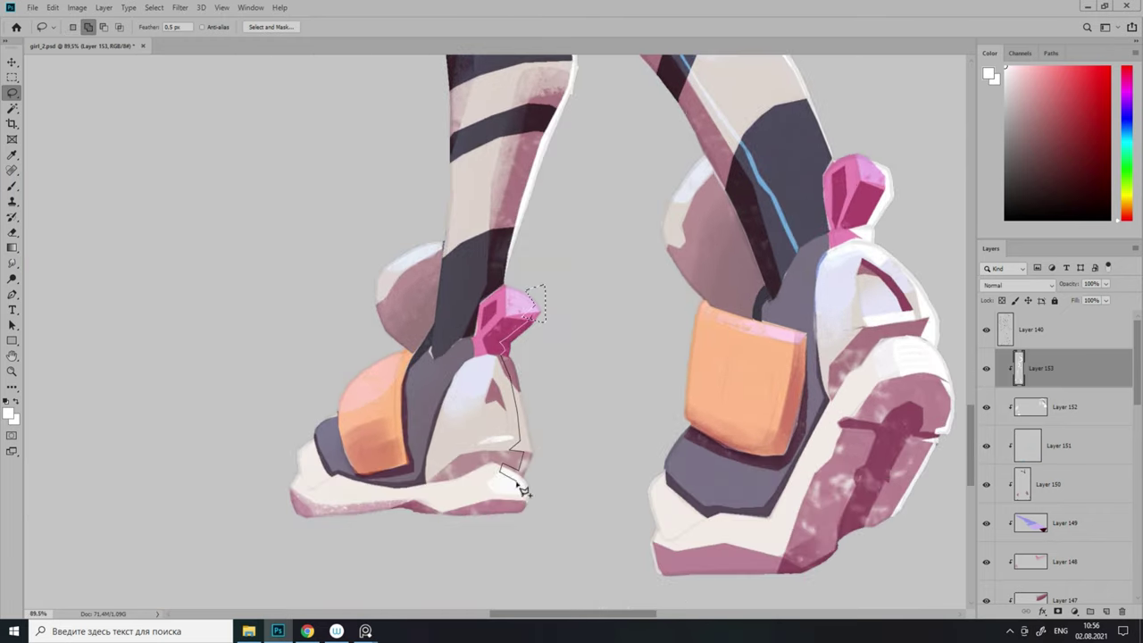
Add white rim light to the right-hand edges of the phone, the raised glove and the orange wristband.
{"action": "scroll", "coordinate": [522, 489], "scroll_direction": "down", "scroll_amount": 4}
{"action": "scroll", "coordinate": [504, 264], "scroll_direction": "up", "scroll_amount": 5}
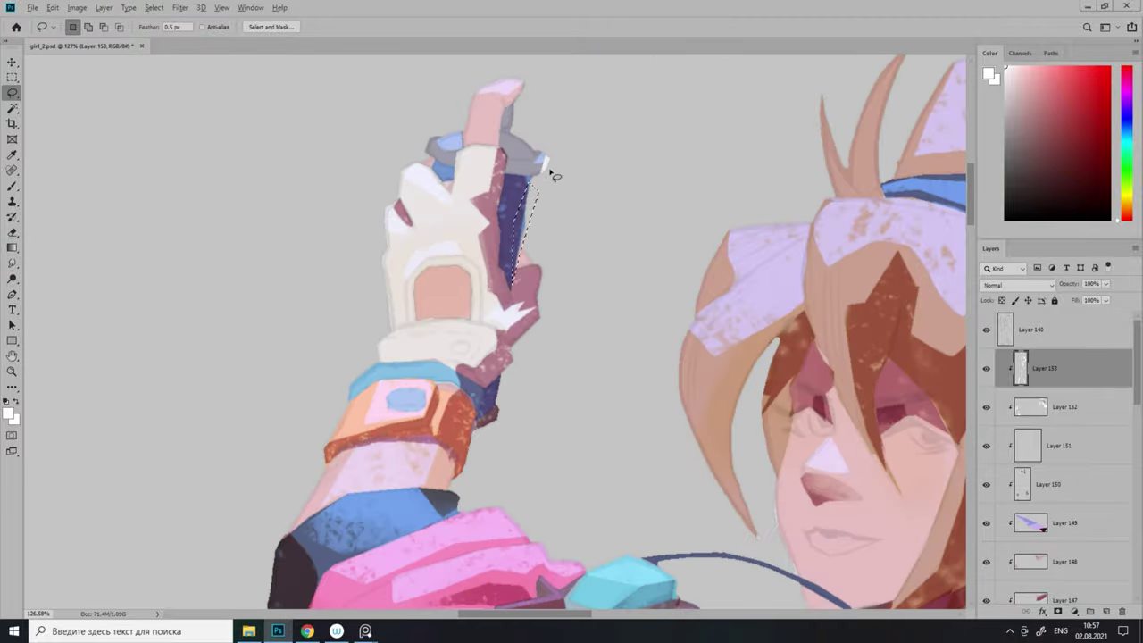
{"action": "scroll", "coordinate": [517, 432], "scroll_direction": "up", "scroll_amount": 1}
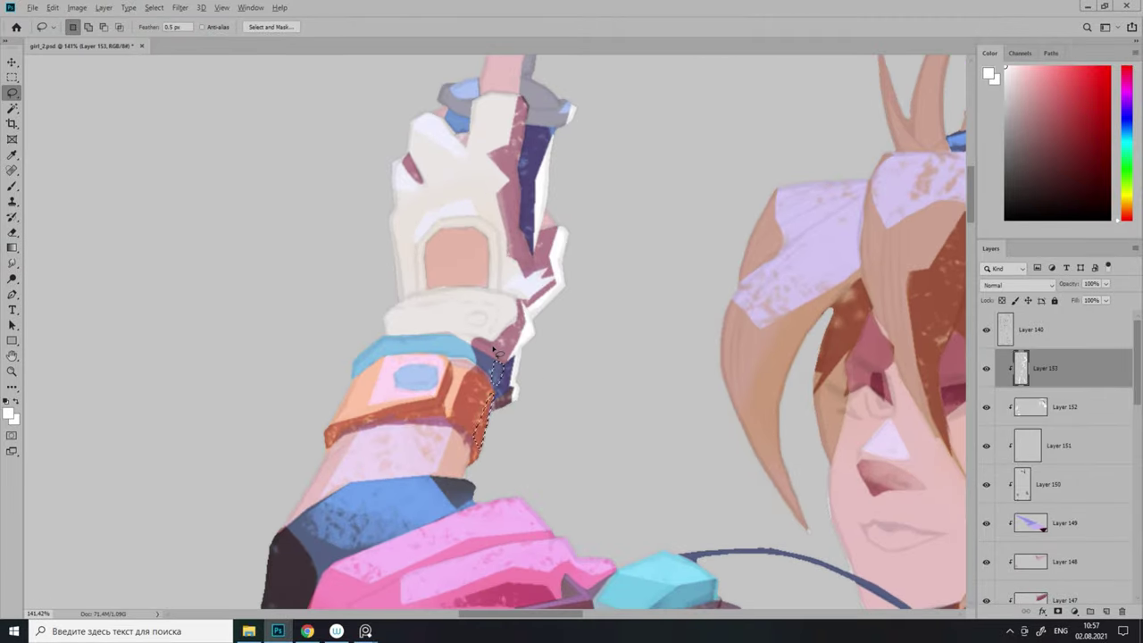
Place the finished reference characters beside the girl on the canvas.
{"action": "scroll", "coordinate": [494, 350], "scroll_direction": "down", "scroll_amount": 10}
{"action": "scroll", "coordinate": [997, 507], "scroll_direction": "down", "scroll_amount": 10}
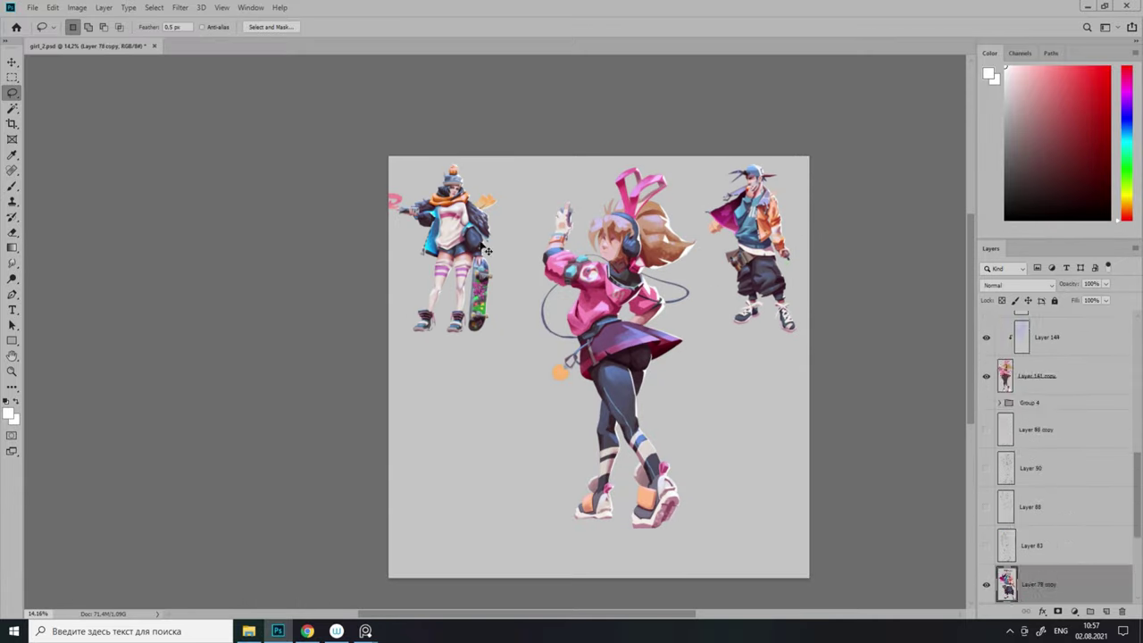
{"action": "scroll", "coordinate": [613, 384], "scroll_direction": "up", "scroll_amount": 6}
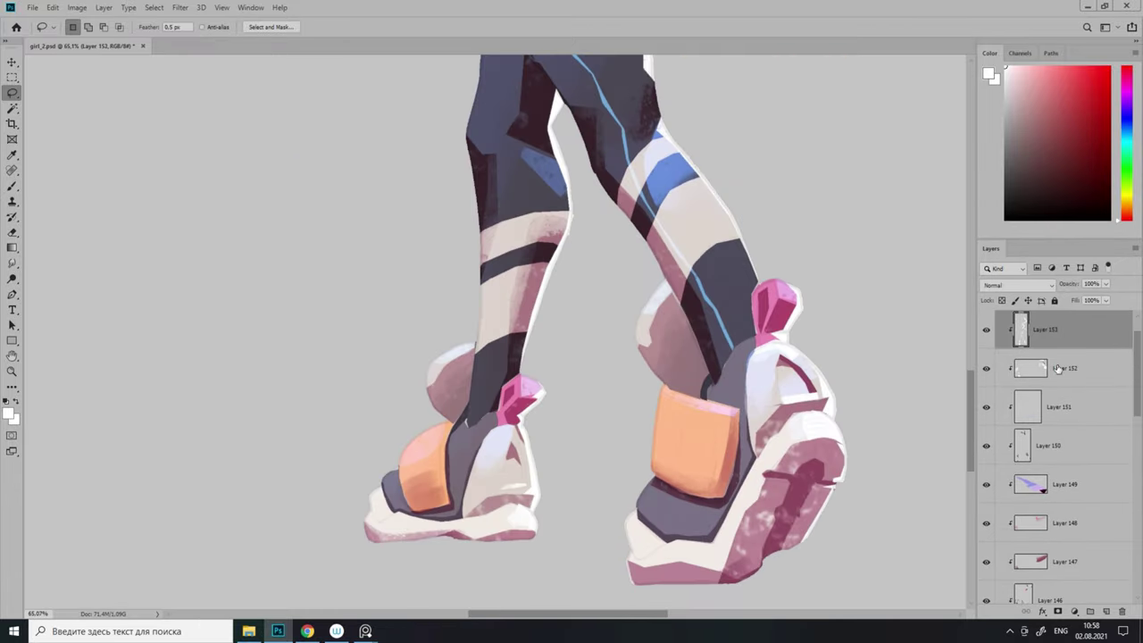
On a new layer above Layer 152, shade the right shoe's orange strap side and the left strap's rear edge with darker orange.
{"action": "left_click", "coordinate": [1058, 368]}
{"action": "left_click", "coordinate": [1106, 612]}
{"action": "scroll", "coordinate": [633, 401], "scroll_direction": "up", "scroll_amount": 2}
{"action": "left_click_drag", "start_coordinate": [661, 482], "coordinate": [633, 400]}
{"action": "left_click", "coordinate": [697, 429], "text": "alt"}
{"action": "key", "text": "alt+BackSpace"}
{"action": "scroll", "coordinate": [474, 420], "scroll_direction": "up", "scroll_amount": 2}
{"action": "left_click_drag", "start_coordinate": [473, 406], "coordinate": [473, 444]}
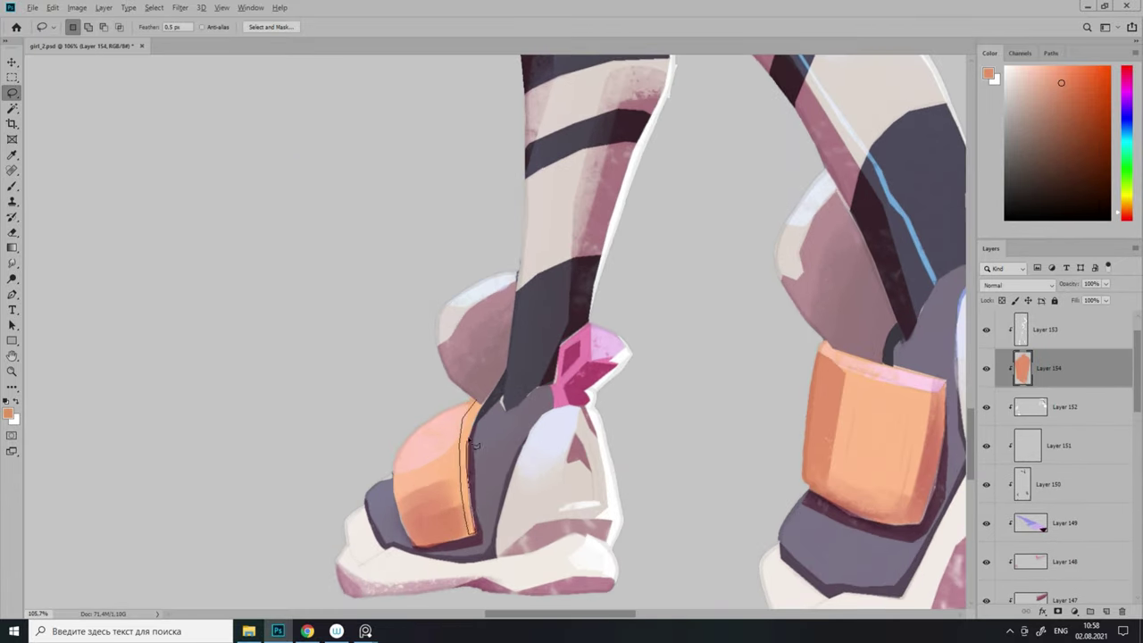
{"action": "scroll", "coordinate": [476, 443], "scroll_direction": "down", "scroll_amount": 6}
Paint the top of the jacket's 0 white and darken the middle of the 0 and top of the 1 with muted brown.
{"action": "scroll", "coordinate": [395, 390], "scroll_direction": "up", "scroll_amount": 8}
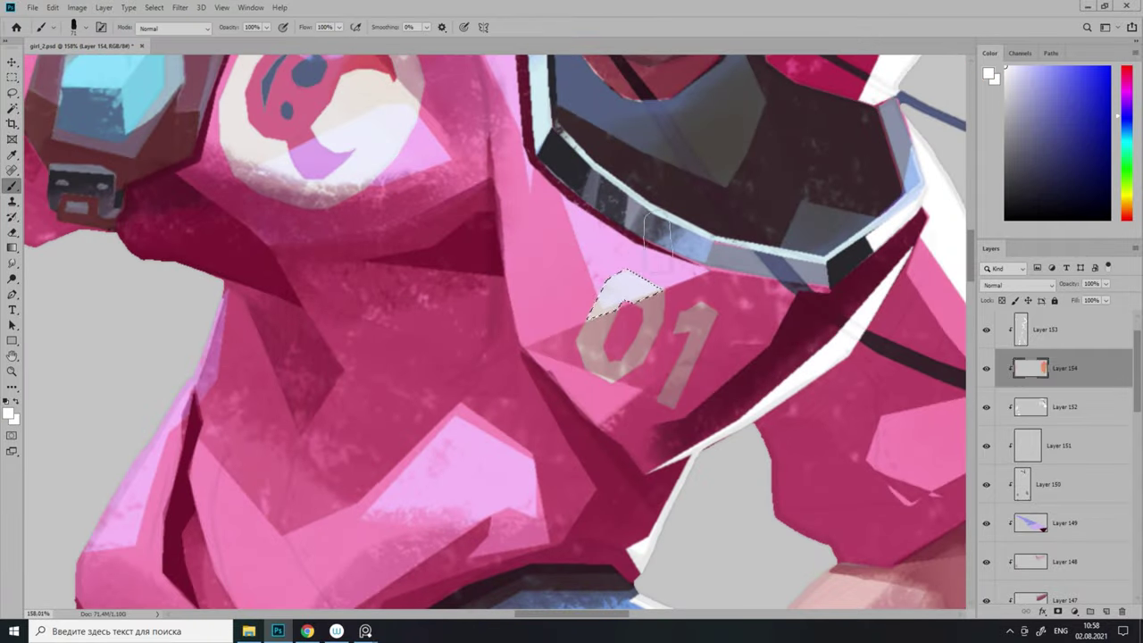
{"action": "key", "text": "l"}
{"action": "scroll", "coordinate": [618, 261], "scroll_direction": "up", "scroll_amount": 1}
{"action": "left_click_drag", "start_coordinate": [584, 315], "coordinate": [622, 312]}
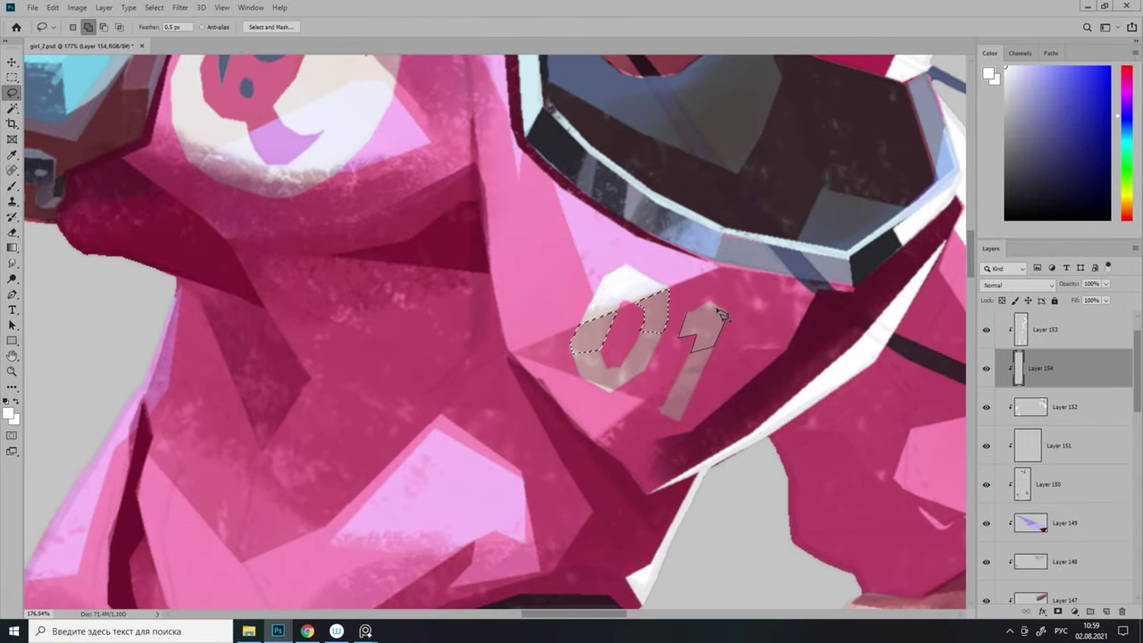
{"action": "scroll", "coordinate": [722, 314], "scroll_direction": "down", "scroll_amount": 7}
{"action": "scroll", "coordinate": [552, 361], "scroll_direction": "up", "scroll_amount": 8}
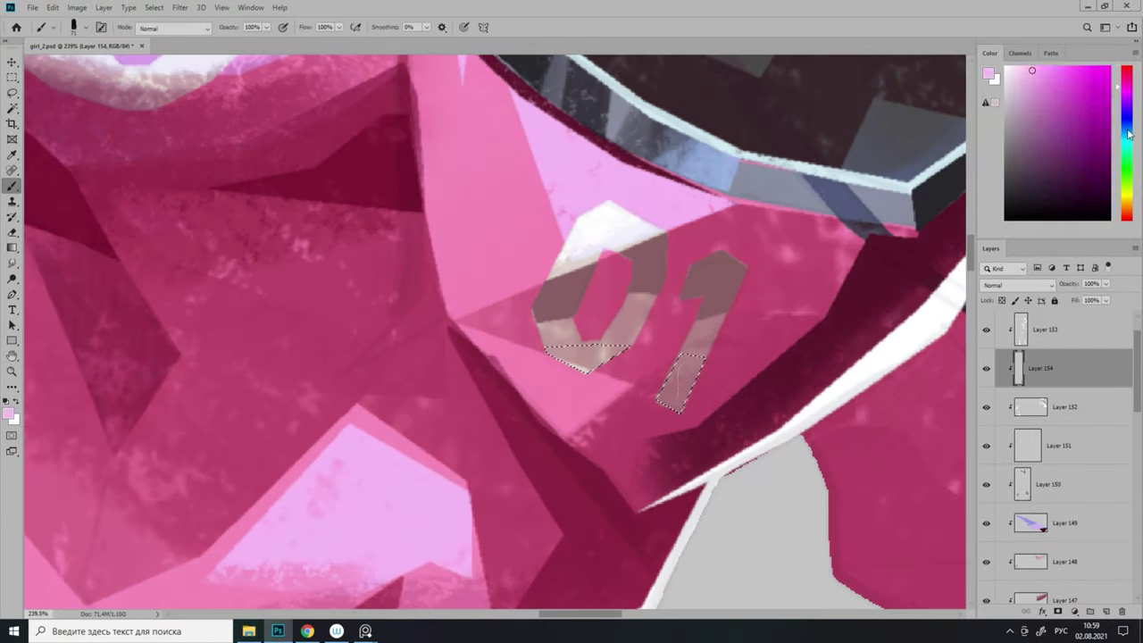
Lighten the selected lower ends of the 0 and 1 on the jacket with a pale tint.
{"action": "key", "text": "x"}
{"action": "scroll", "coordinate": [661, 295], "scroll_direction": "down", "scroll_amount": 5}
{"action": "scroll", "coordinate": [663, 294], "scroll_direction": "up", "scroll_amount": 4}
{"action": "key", "text": "l"}
{"action": "scroll", "coordinate": [661, 357], "scroll_direction": "down", "scroll_amount": 5}
{"action": "scroll", "coordinate": [653, 384], "scroll_direction": "up", "scroll_amount": 4}
Select the jacket facet between the collar and the 01 number and paint it with light pink.
{"action": "left_click_drag", "start_coordinate": [625, 287], "coordinate": [653, 384]}
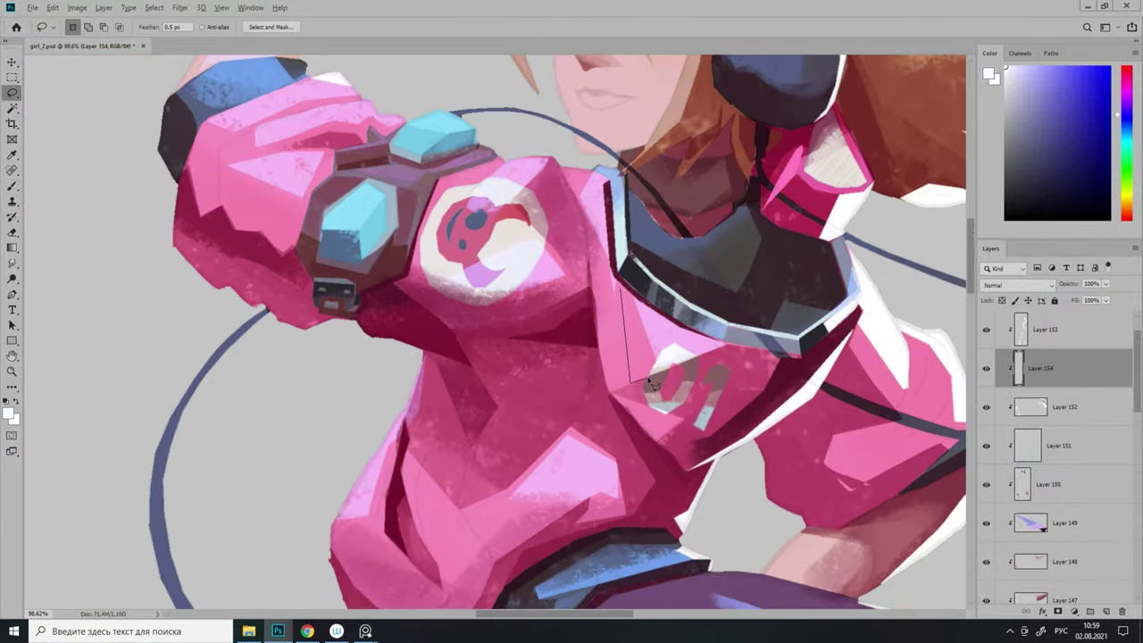
{"action": "key", "text": "x"}
{"action": "scroll", "coordinate": [653, 384], "scroll_direction": "down", "scroll_amount": 5}
{"action": "scroll", "coordinate": [765, 324], "scroll_direction": "up", "scroll_amount": 5}
{"action": "scroll", "coordinate": [689, 383], "scroll_direction": "down", "scroll_amount": 2}
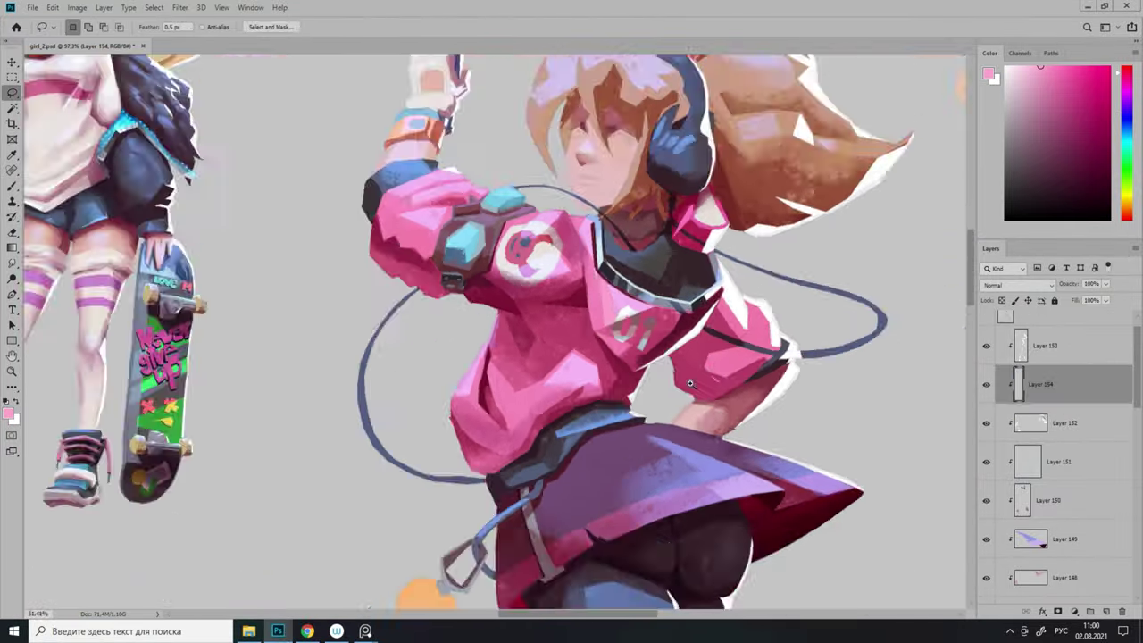
Select the lower part of the sleeve on the hip-side arm and paint it dark magenta, restoring some lighter pink facets.
{"action": "scroll", "coordinate": [689, 383], "scroll_direction": "up", "scroll_amount": 2}
{"action": "left_click_drag", "start_coordinate": [558, 361], "coordinate": [643, 493]}
{"action": "scroll", "coordinate": [642, 493], "scroll_direction": "down", "scroll_amount": 4}
{"action": "key", "text": "b"}
{"action": "scroll", "coordinate": [643, 492], "scroll_direction": "up", "scroll_amount": 2}
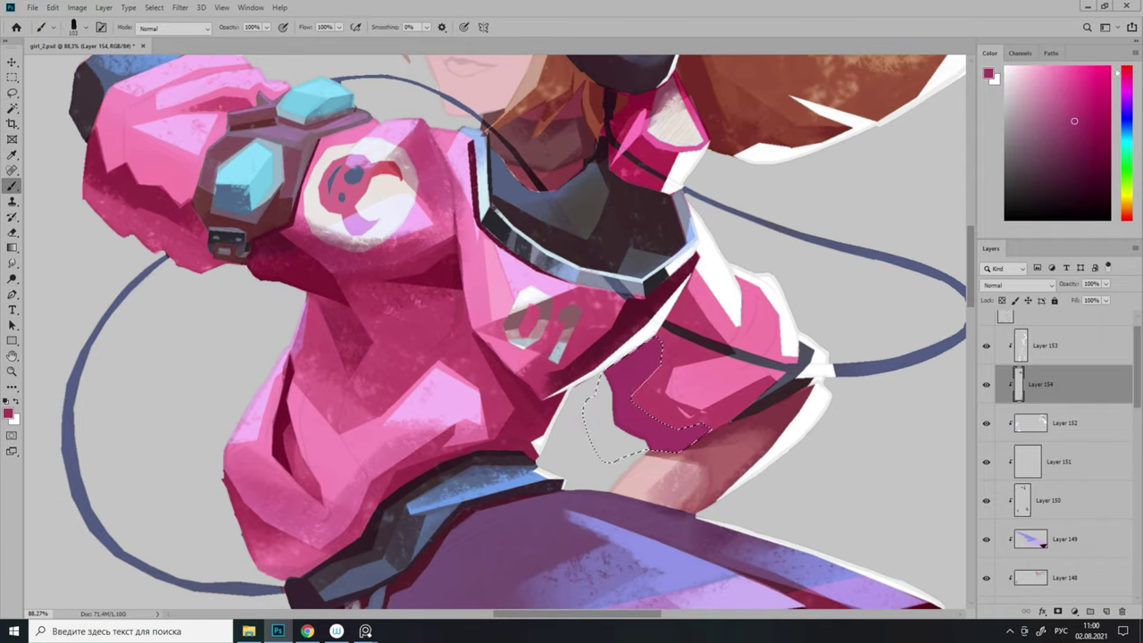
{"action": "scroll", "coordinate": [647, 478], "scroll_direction": "down", "scroll_amount": 4}
{"action": "scroll", "coordinate": [651, 473], "scroll_direction": "up", "scroll_amount": 4}
{"action": "scroll", "coordinate": [678, 429], "scroll_direction": "up", "scroll_amount": 1}
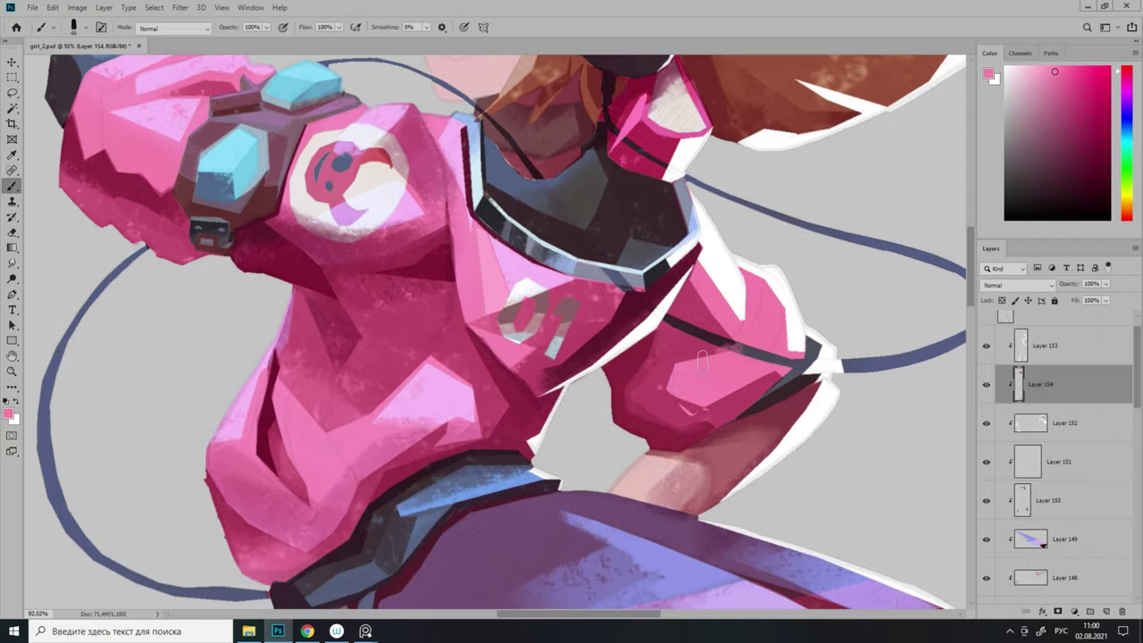
{"action": "scroll", "coordinate": [698, 393], "scroll_direction": "down", "scroll_amount": 2}
{"action": "scroll", "coordinate": [698, 393], "scroll_direction": "up", "scroll_amount": 3}
Shade the pale inner face of the pink piece below the headphones and darken the upper fold of the hip-side sleeve.
{"action": "key", "text": "l"}
{"action": "scroll", "coordinate": [714, 384], "scroll_direction": "down", "scroll_amount": 3}
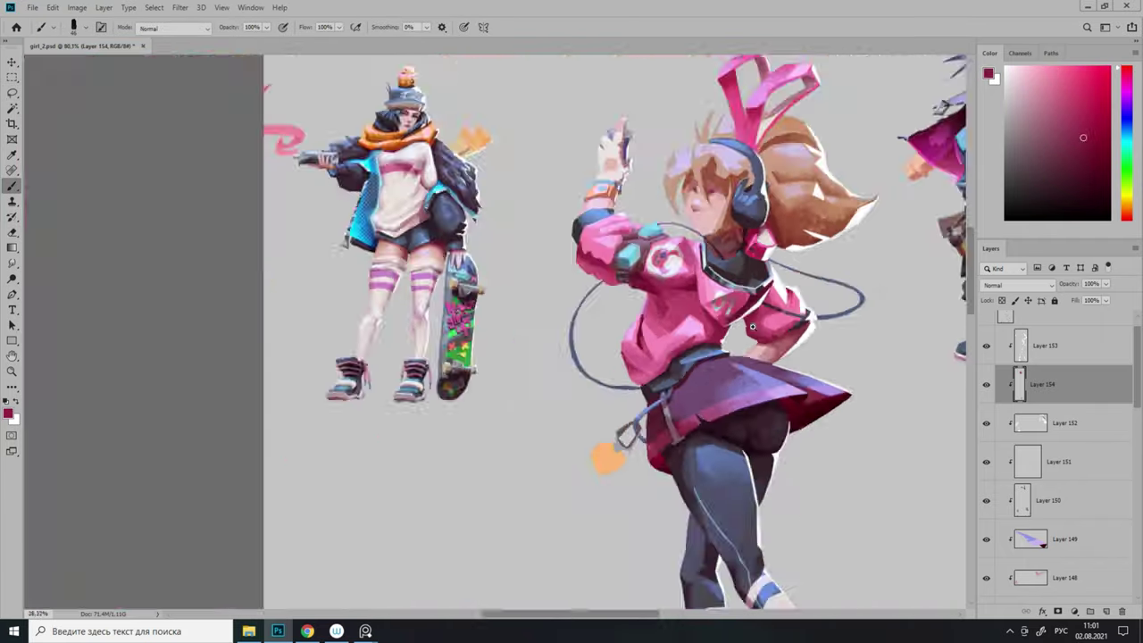
{"action": "scroll", "coordinate": [750, 368], "scroll_direction": "up", "scroll_amount": 2}
{"action": "scroll", "coordinate": [750, 368], "scroll_direction": "down", "scroll_amount": 4}
{"action": "key", "text": "b"}
{"action": "scroll", "coordinate": [689, 194], "scroll_direction": "up", "scroll_amount": 4}
{"action": "scroll", "coordinate": [688, 194], "scroll_direction": "down", "scroll_amount": 1}
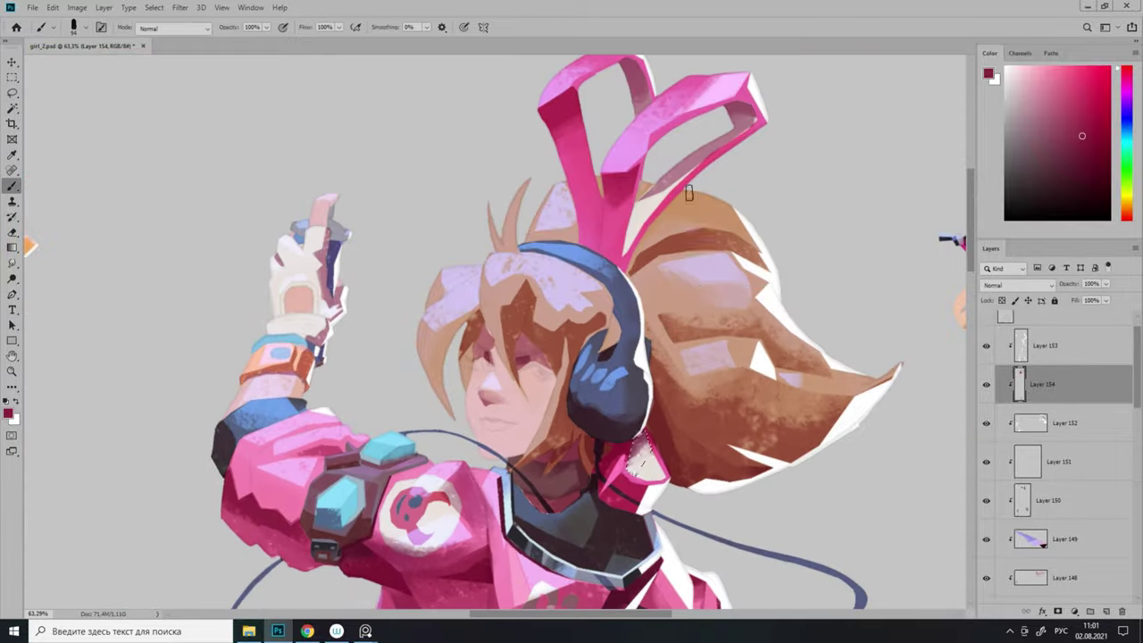
{"action": "scroll", "coordinate": [678, 417], "scroll_direction": "down", "scroll_amount": 3}
{"action": "scroll", "coordinate": [625, 357], "scroll_direction": "up", "scroll_amount": 5}
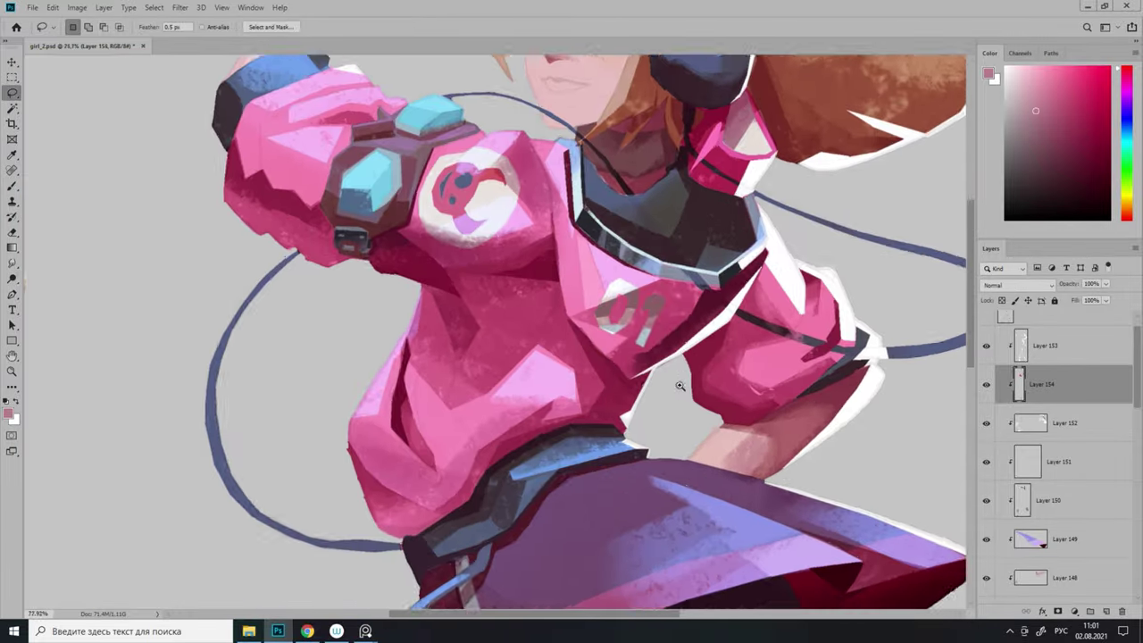
On a new Multiply layer, select the jacket's torso and shade it with muted pink along the diagonal edge below the collar.
{"action": "key", "text": "l"}
{"action": "key", "text": "ctrl+shift+alt+n"}
{"action": "mouse_move", "coordinate": [652, 547]}
{"action": "left_mouse_down"}
{"action": "mouse_move", "coordinate": [464, 500]}
{"action": "mouse_move", "coordinate": [402, 420]}
{"action": "mouse_move", "coordinate": [535, 223]}
{"action": "left_mouse_up"}
{"action": "scroll", "coordinate": [536, 313], "scroll_direction": "down", "scroll_amount": 2}
{"action": "key", "text": "shift+alt+m"}
{"action": "scroll", "coordinate": [625, 401], "scroll_direction": "down", "scroll_amount": 4}
{"action": "key", "text": "alt+BackSpace"}
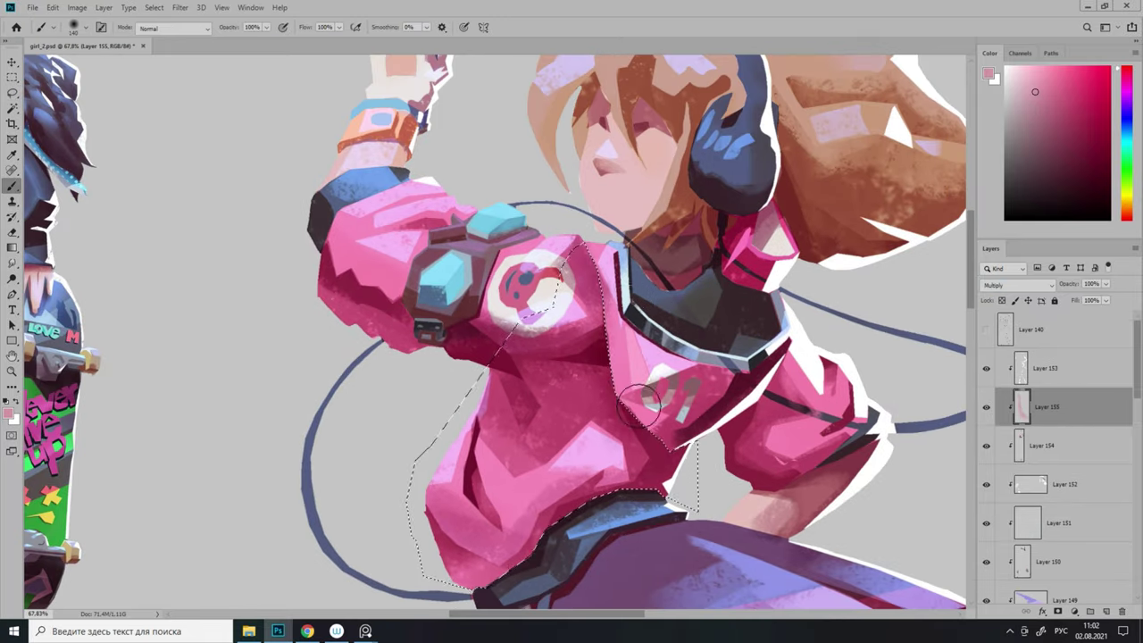
{"action": "key", "text": "b"}
{"action": "scroll", "coordinate": [623, 427], "scroll_direction": "up", "scroll_amount": 4}
{"action": "right_click", "coordinate": [652, 191]}
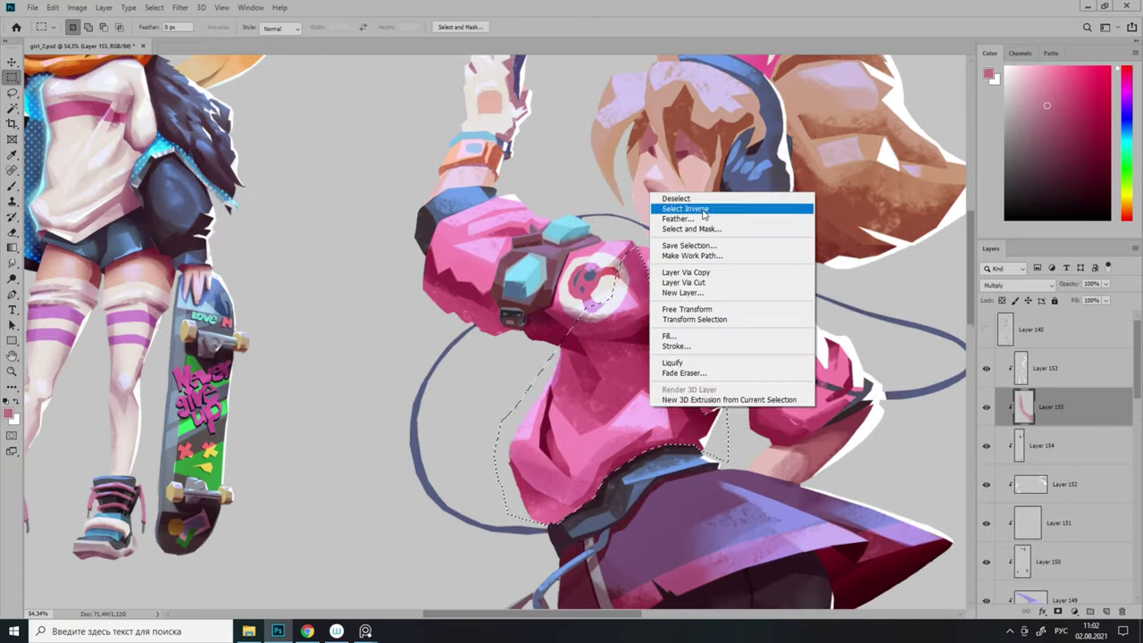
{"action": "key", "text": "Escape"}
Select the upper legs under the skirt hem and darken them with muted pink on the Multiply layer.
{"action": "scroll", "coordinate": [545, 417], "scroll_direction": "down", "scroll_amount": 2}
{"action": "scroll", "coordinate": [544, 417], "scroll_direction": "down", "scroll_amount": 3}
{"action": "scroll", "coordinate": [466, 514], "scroll_direction": "up", "scroll_amount": 2}
{"action": "key", "text": "l"}
{"action": "key", "text": "ctrl+d"}
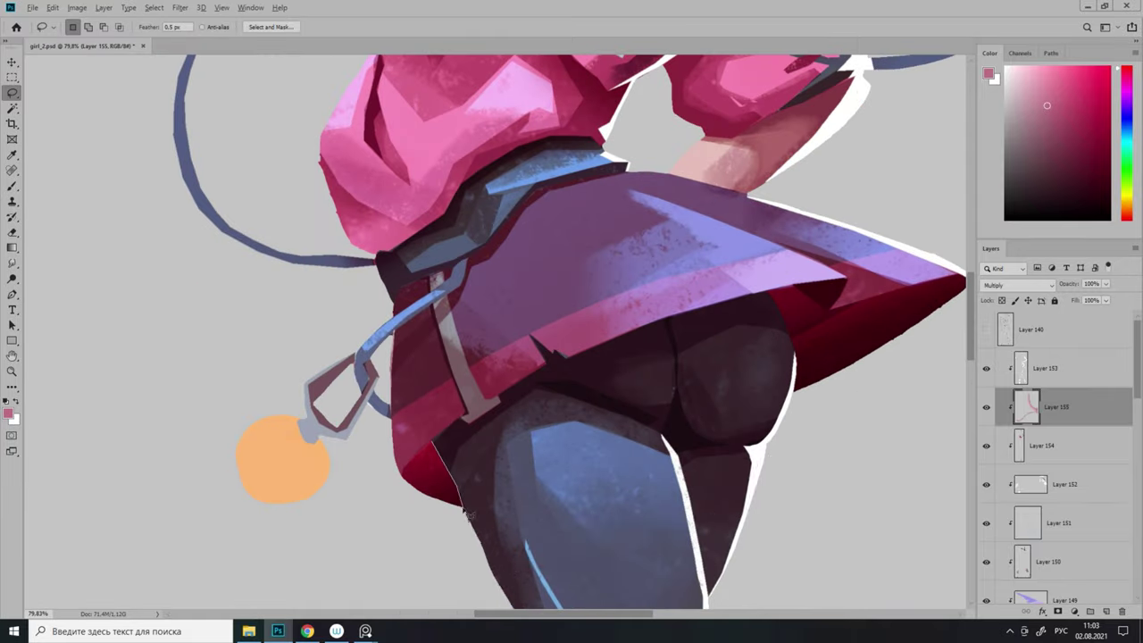
{"action": "scroll", "coordinate": [507, 403], "scroll_direction": "down", "scroll_amount": 4}
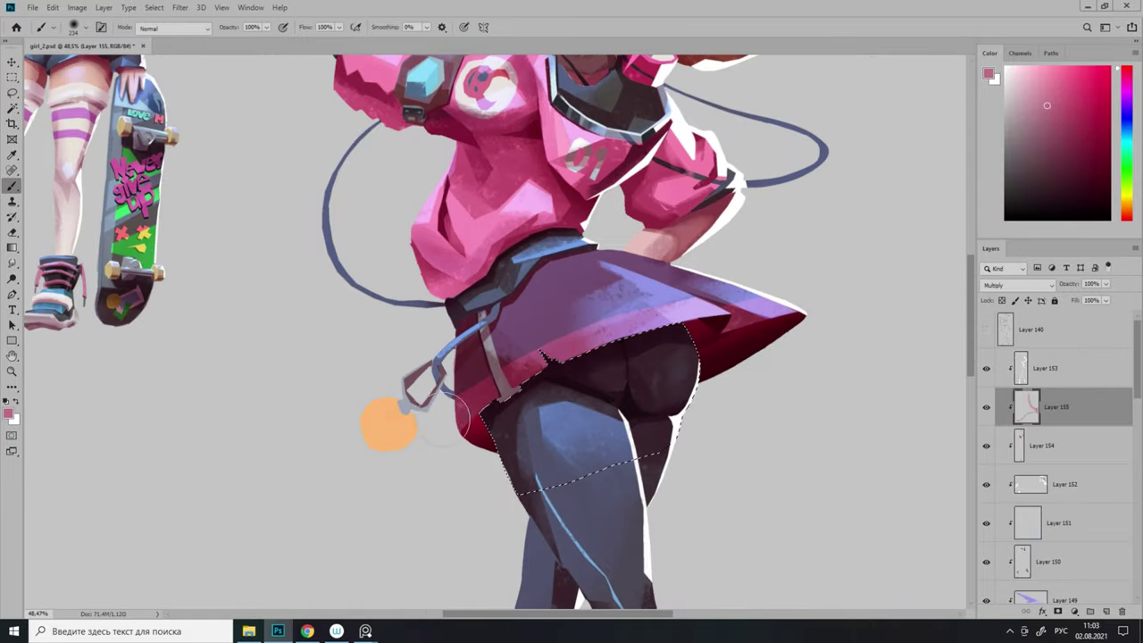
{"action": "scroll", "coordinate": [507, 489], "scroll_direction": "up", "scroll_amount": 4}
{"action": "scroll", "coordinate": [550, 561], "scroll_direction": "down", "scroll_amount": 4}
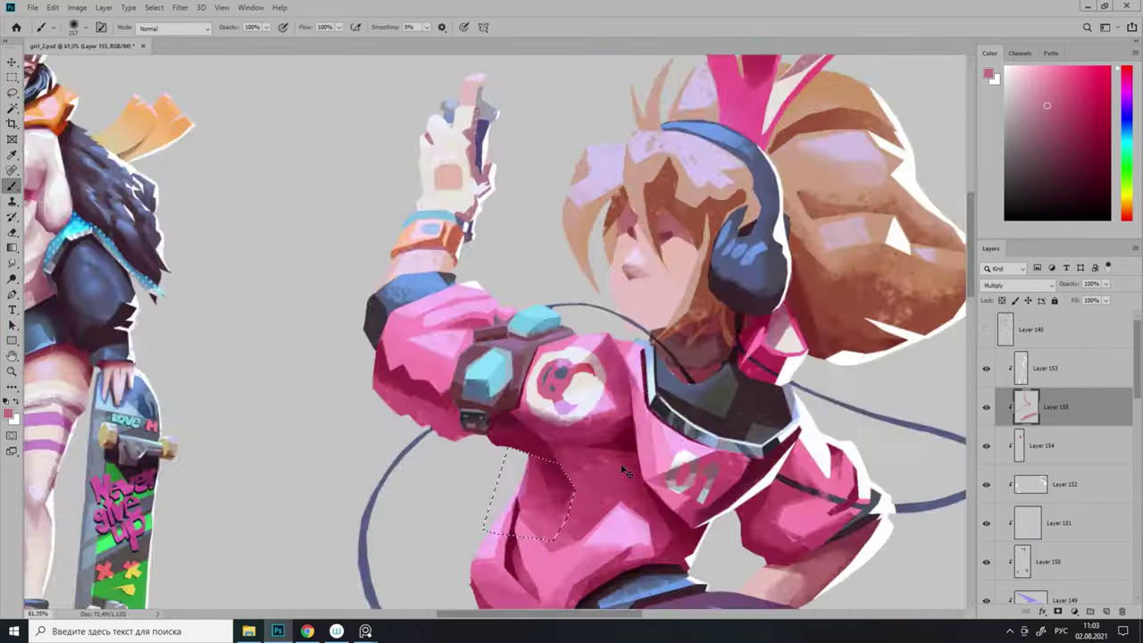
Select the large hair mass behind the headphones and add a soft reddish shadow along the headphones' rear edge.
{"action": "scroll", "coordinate": [616, 529], "scroll_direction": "up", "scroll_amount": 5}
{"action": "mouse_move", "coordinate": [624, 532]}
{"action": "left_mouse_down"}
{"action": "mouse_move", "coordinate": [771, 530]}
{"action": "mouse_move", "coordinate": [802, 161]}
{"action": "left_mouse_up"}
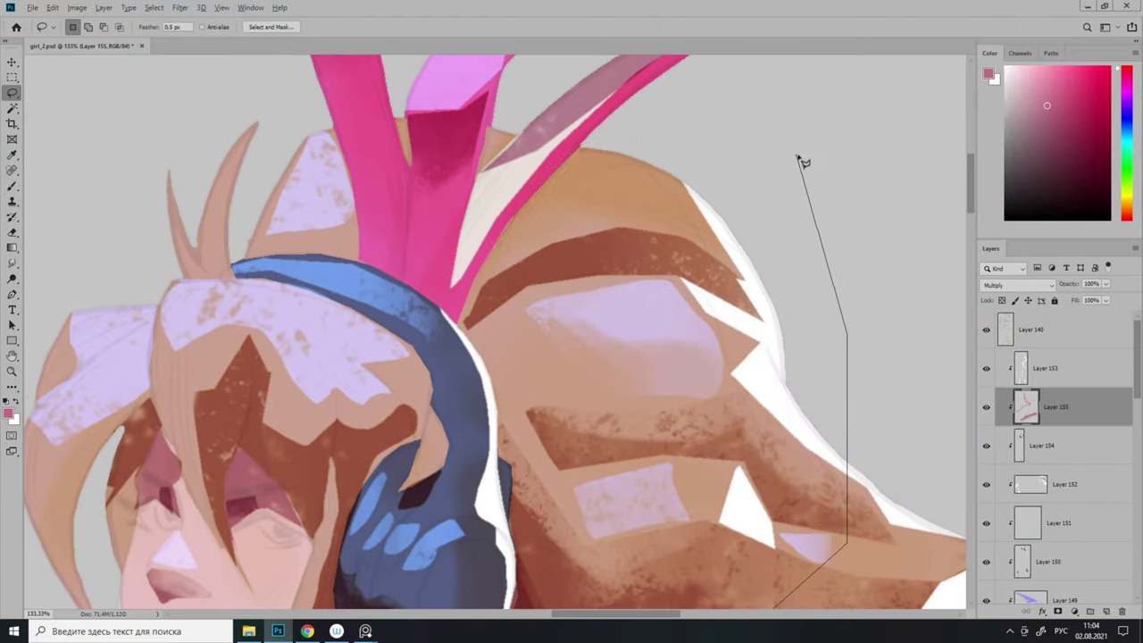
{"action": "scroll", "coordinate": [515, 487], "scroll_direction": "down", "scroll_amount": 3}
{"action": "mouse_move", "coordinate": [515, 486]}
{"action": "left_mouse_down"}
{"action": "mouse_move", "coordinate": [502, 500]}
{"action": "mouse_move", "coordinate": [463, 494]}
{"action": "left_mouse_up"}
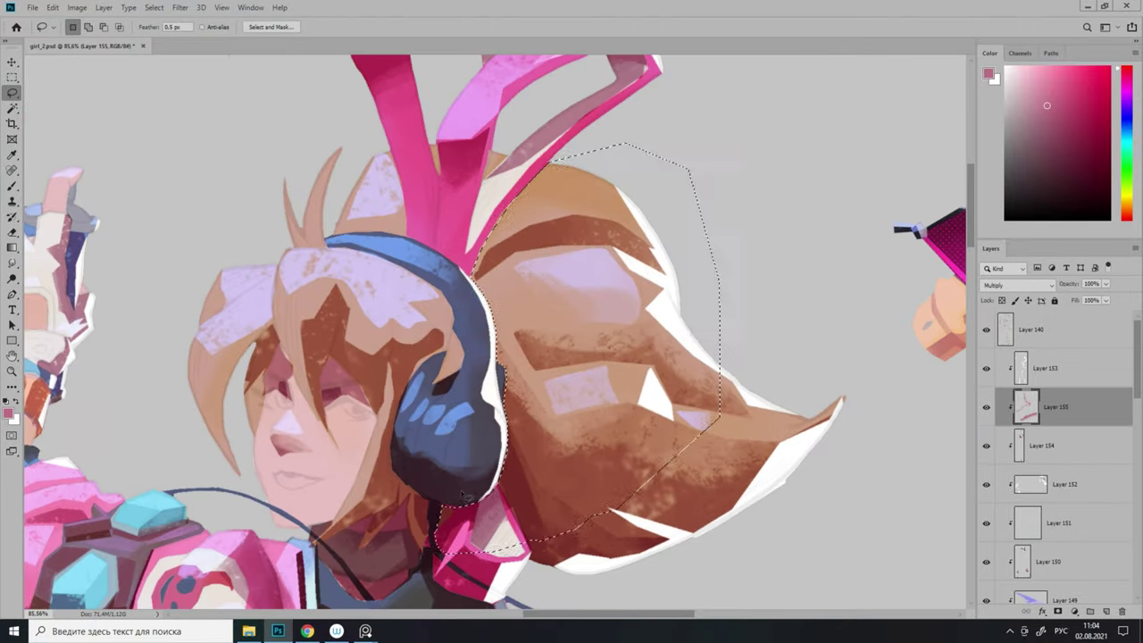
{"action": "scroll", "coordinate": [432, 413], "scroll_direction": "down", "scroll_amount": 2}
{"action": "scroll", "coordinate": [339, 401], "scroll_direction": "up", "scroll_amount": 4}
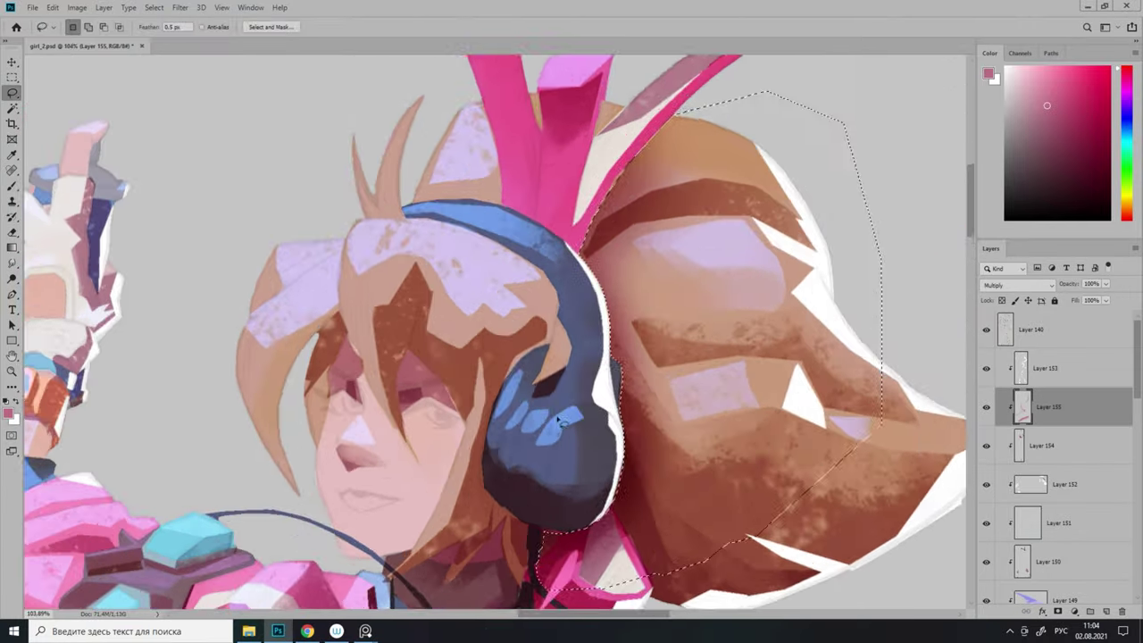
Select the side hair around the front of the ear cup and shade it with a soft reddish tone.
{"action": "key", "text": "l"}
{"action": "left_click_drag", "start_coordinate": [588, 239], "coordinate": [548, 352]}
{"action": "mouse_move", "coordinate": [585, 578]}
{"action": "left_mouse_down"}
{"action": "mouse_move", "coordinate": [446, 607]}
{"action": "mouse_move", "coordinate": [560, 187]}
{"action": "left_mouse_up"}
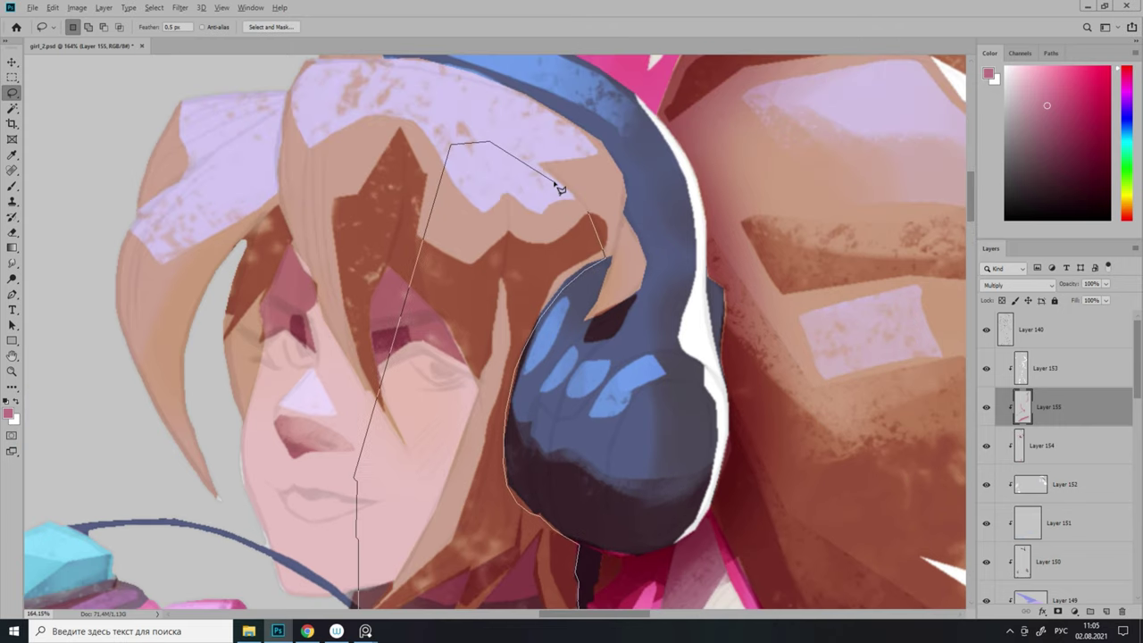
{"action": "key", "text": "ctrl+0"}
Using the line art of Layer 140 as a guide, select the neck and shade it with dark wine below the chin and hair.
{"action": "scroll", "coordinate": [445, 445], "scroll_direction": "up", "scroll_amount": 3}
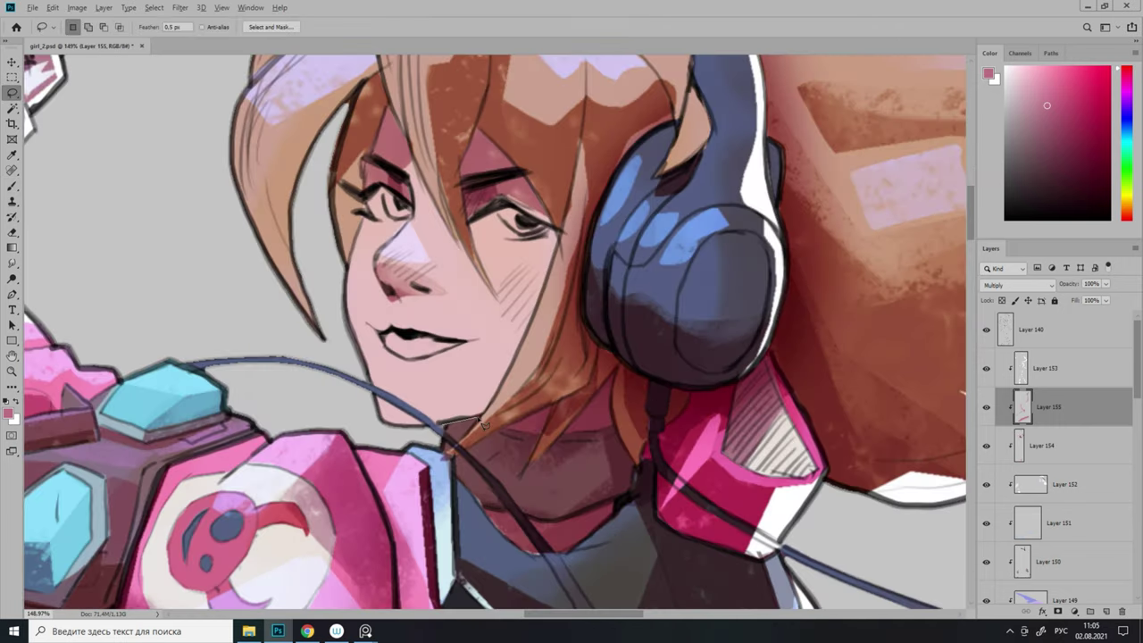
{"action": "key", "text": "l"}
{"action": "key", "text": "alt+shift"}
{"action": "left_click_drag", "start_coordinate": [654, 456], "coordinate": [676, 395]}
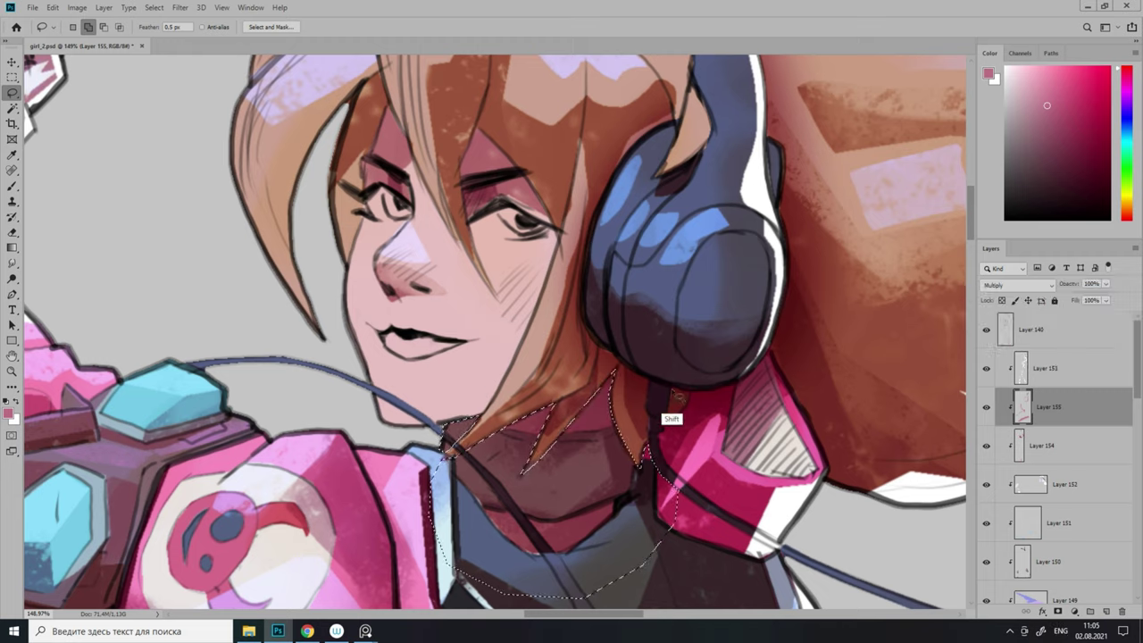
{"action": "scroll", "coordinate": [456, 375], "scroll_direction": "down", "scroll_amount": 4}
{"action": "left_click", "coordinate": [986, 329]}
{"action": "scroll", "coordinate": [553, 375], "scroll_direction": "up", "scroll_amount": 5}
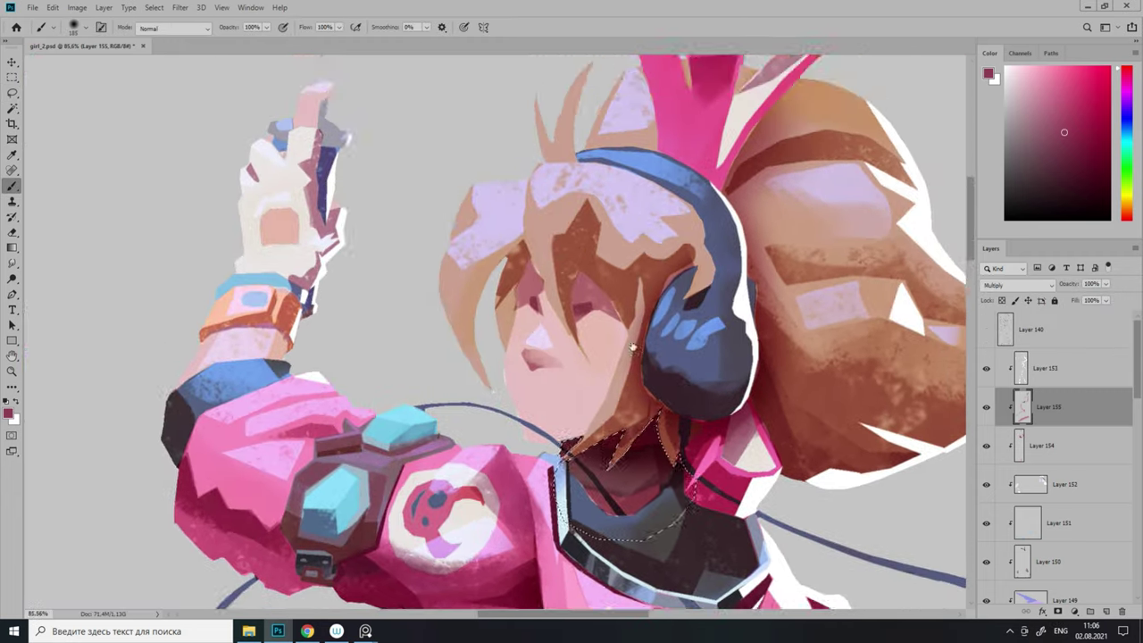
Select the face along the hair edges and add a soft pink shadow below the bangs, keeping the line art hidden.
{"action": "key", "text": "l"}
{"action": "left_click_drag", "start_coordinate": [522, 487], "coordinate": [621, 341]}
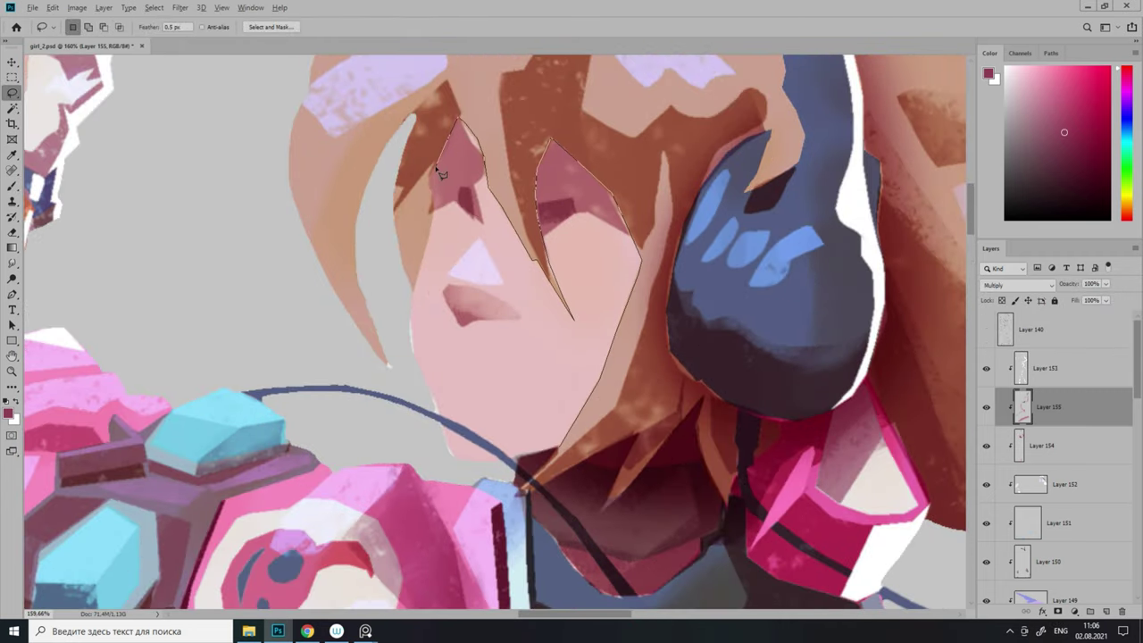
{"action": "left_click_drag", "start_coordinate": [502, 474], "coordinate": [507, 473]}
{"action": "scroll", "coordinate": [507, 472], "scroll_direction": "down", "scroll_amount": 4}
{"action": "left_click", "coordinate": [986, 328]}
{"action": "scroll", "coordinate": [572, 446], "scroll_direction": "up", "scroll_amount": 4}
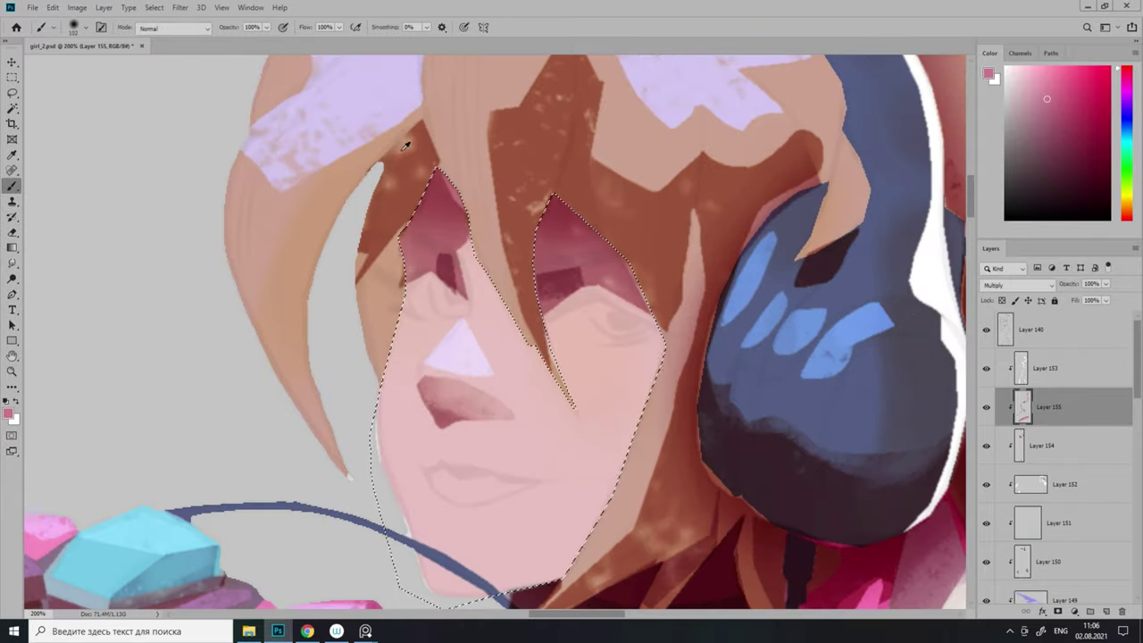
{"action": "key", "text": "b"}
Add a new layer in Soft Light mode and brush pale cyan over the dark leggings just below the skirt.
{"action": "scroll", "coordinate": [574, 383], "scroll_direction": "down", "scroll_amount": 5}
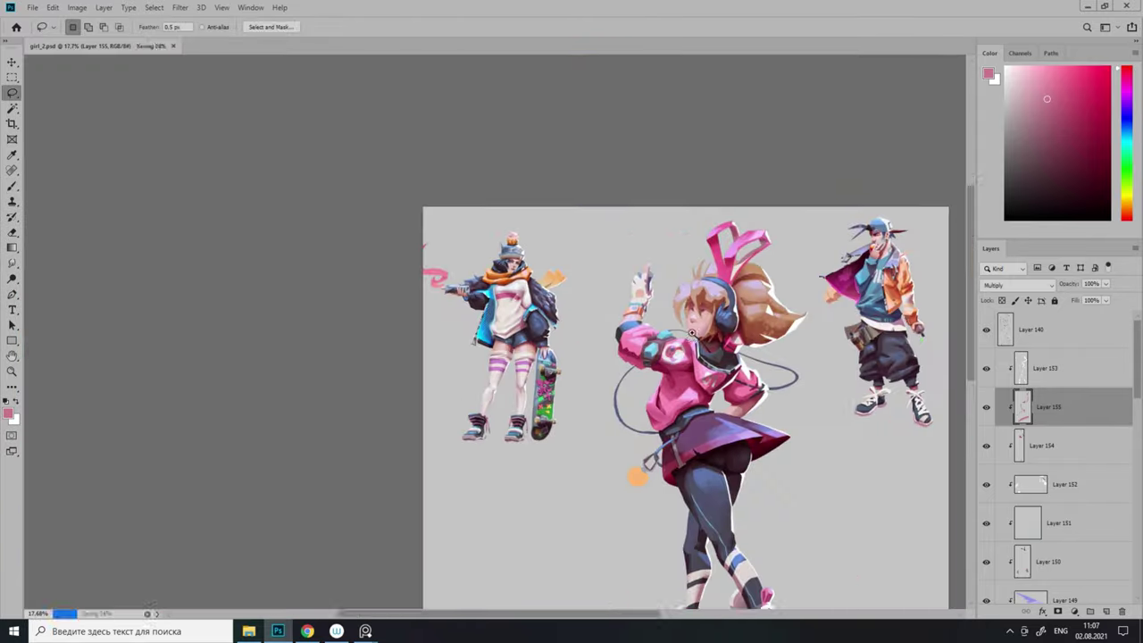
{"action": "key", "text": "l"}
{"action": "key", "text": "ctrl+shift+alt+n"}
{"action": "key", "text": "alt+shift+f"}
{"action": "scroll", "coordinate": [625, 384], "scroll_direction": "up", "scroll_amount": 5}
{"action": "key", "text": "b"}
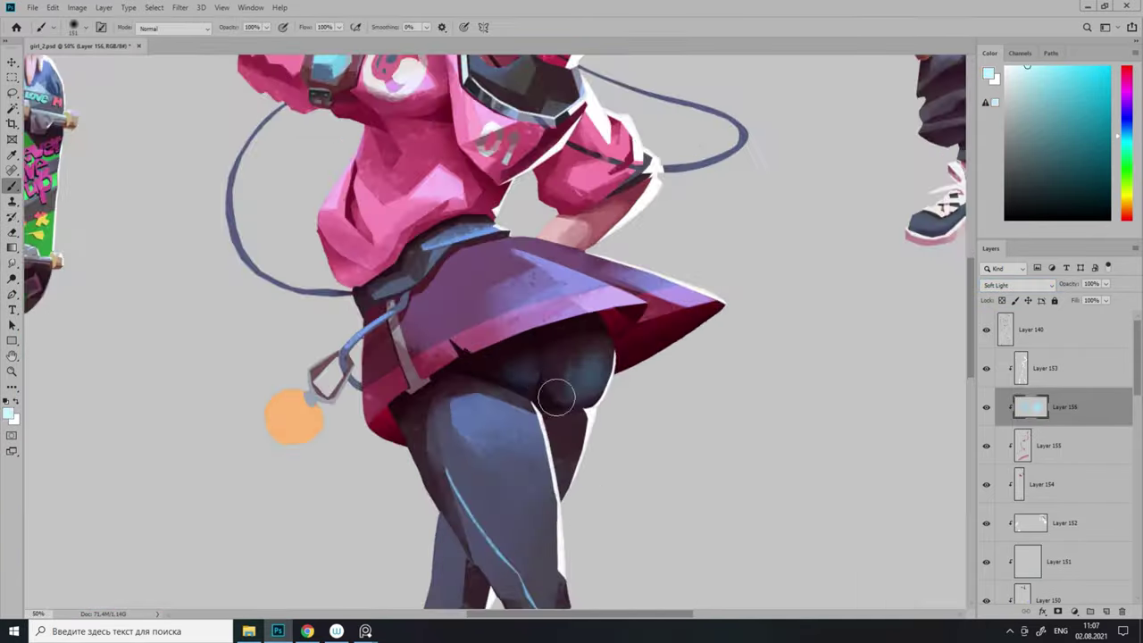
Select the rounded form below the skirt, brush a pale cyan highlight on it and set the layer opacity to 36%.
{"action": "key", "text": "l"}
{"action": "scroll", "coordinate": [605, 336], "scroll_direction": "up", "scroll_amount": 4}
{"action": "left_click_drag", "start_coordinate": [485, 338], "coordinate": [664, 267]}
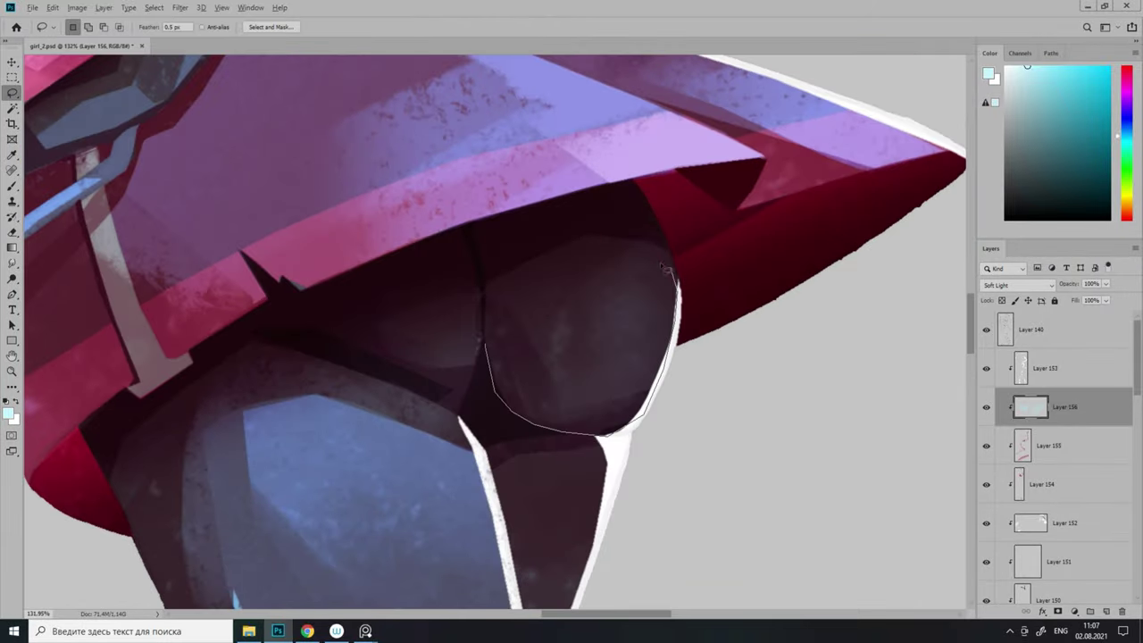
{"action": "left_click_drag", "start_coordinate": [468, 291], "coordinate": [461, 285]}
{"action": "scroll", "coordinate": [461, 294], "scroll_direction": "down", "scroll_amount": 8}
{"action": "scroll", "coordinate": [421, 429], "scroll_direction": "up", "scroll_amount": 5}
{"action": "key", "text": "3"}
{"action": "key", "text": "6"}
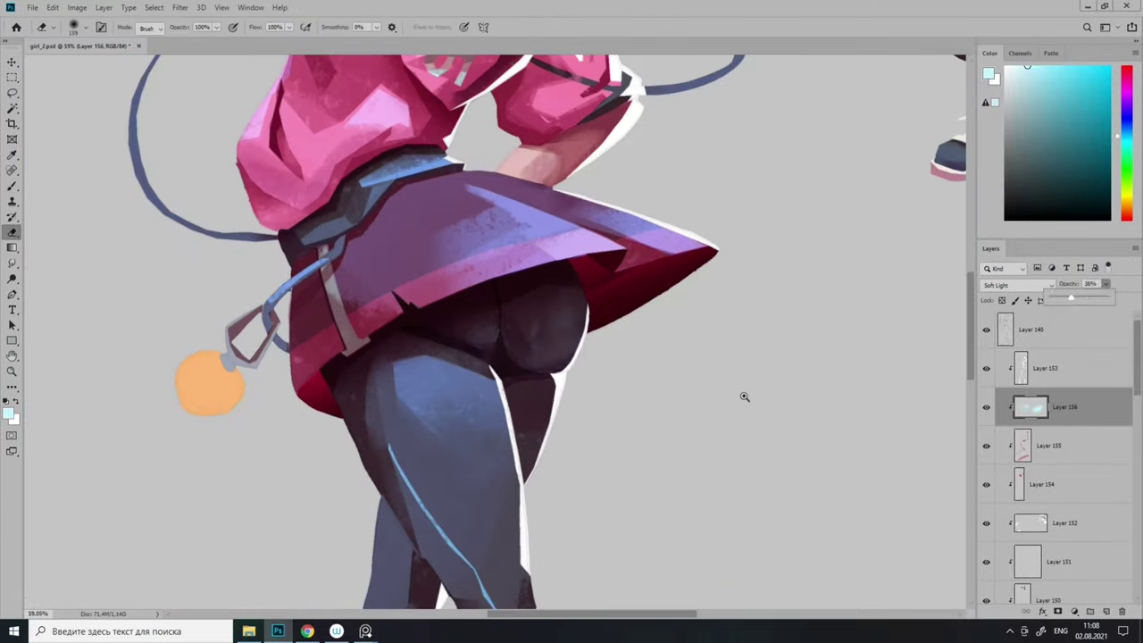
Soften the highlight below the skirt with the Eraser and refine the shading there on Layer 155 with muted pink.
{"action": "scroll", "coordinate": [742, 396], "scroll_direction": "down", "scroll_amount": 8}
{"action": "key", "text": "e"}
{"action": "scroll", "coordinate": [765, 422], "scroll_direction": "up", "scroll_amount": 8}
{"action": "key", "text": "b"}
{"action": "left_click", "coordinate": [708, 295], "text": "ctrl"}
{"action": "left_click", "coordinate": [707, 295], "text": "alt"}
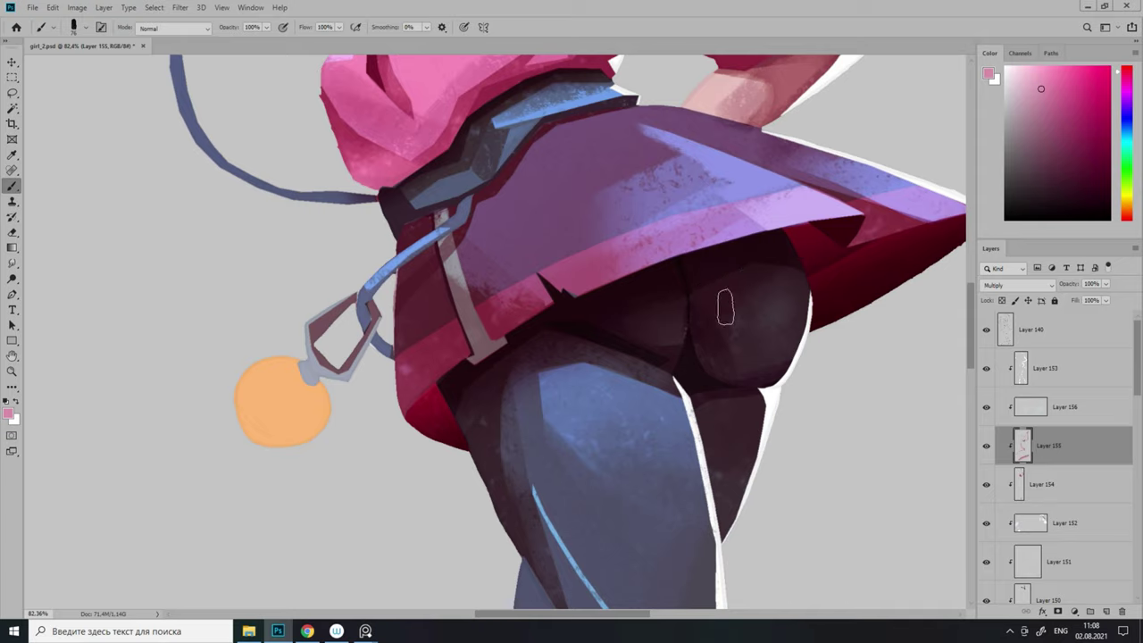
{"action": "scroll", "coordinate": [725, 307], "scroll_direction": "up", "scroll_amount": 2}
{"action": "scroll", "coordinate": [811, 258], "scroll_direction": "down", "scroll_amount": 2}
{"action": "left_click", "coordinate": [747, 446], "text": "alt"}
{"action": "scroll", "coordinate": [765, 334], "scroll_direction": "down", "scroll_amount": 6}
{"action": "key", "text": "e"}
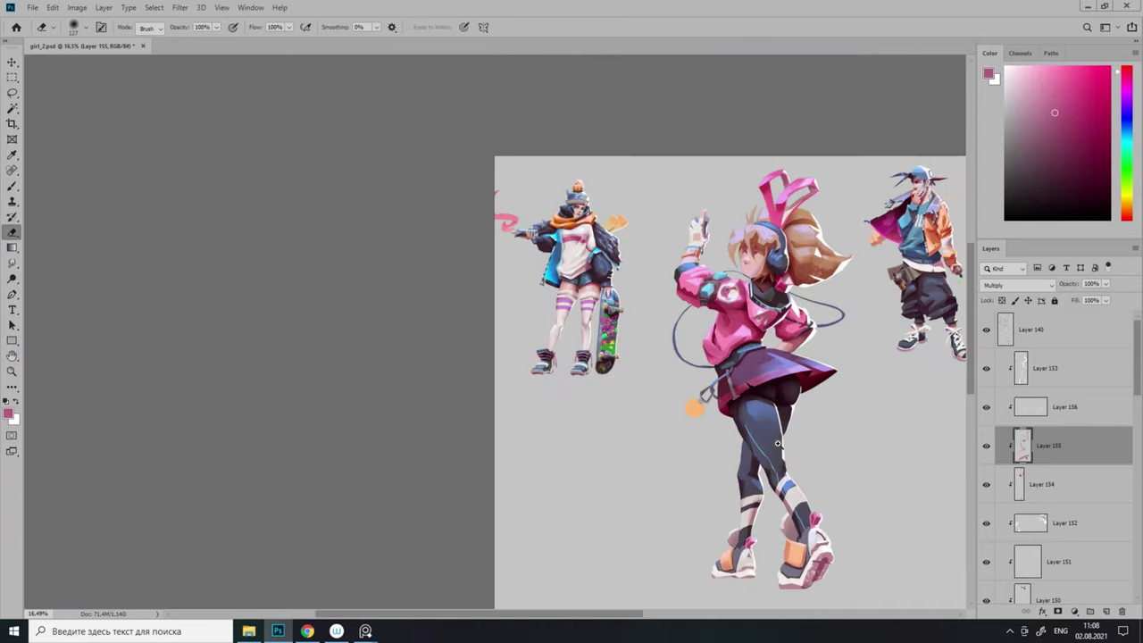
On a new normal layer above Layer 155, select the far leg with its shoe and choose light cyan for tinting it.
{"action": "scroll", "coordinate": [777, 444], "scroll_direction": "up", "scroll_amount": 1}
{"action": "key", "text": "l"}
{"action": "scroll", "coordinate": [612, 392], "scroll_direction": "up", "scroll_amount": 2}
{"action": "mouse_move", "coordinate": [637, 505]}
{"action": "left_mouse_down"}
{"action": "mouse_move", "coordinate": [613, 379]}
{"action": "mouse_move", "coordinate": [631, 355]}
{"action": "left_mouse_up"}
{"action": "scroll", "coordinate": [665, 320], "scroll_direction": "up", "scroll_amount": 4}
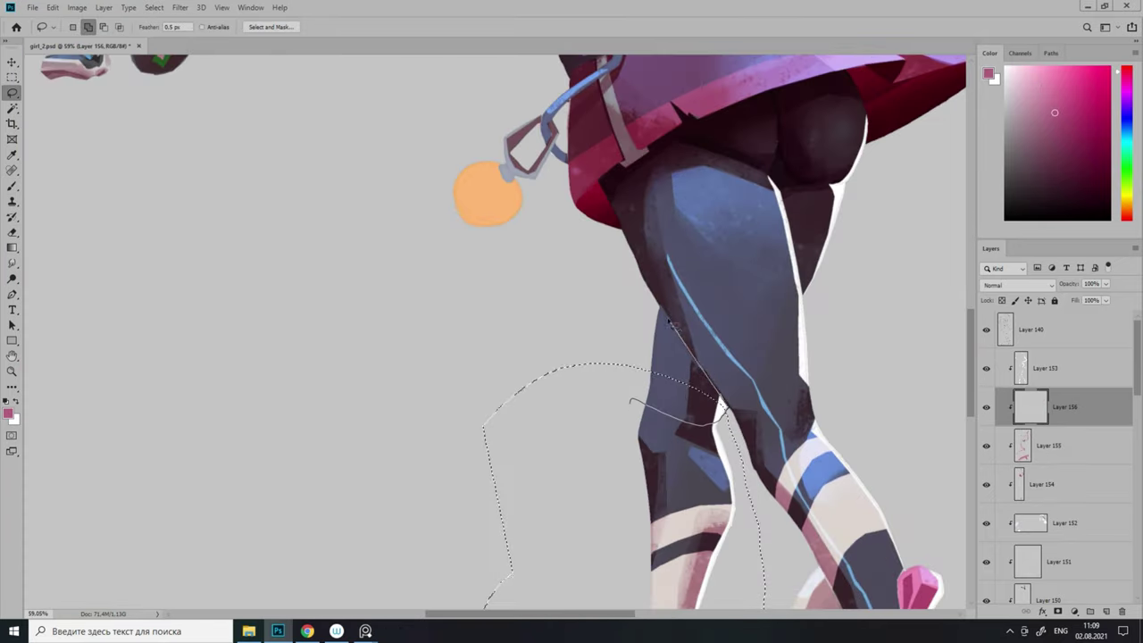
{"action": "scroll", "coordinate": [733, 273], "scroll_direction": "down", "scroll_amount": 6}
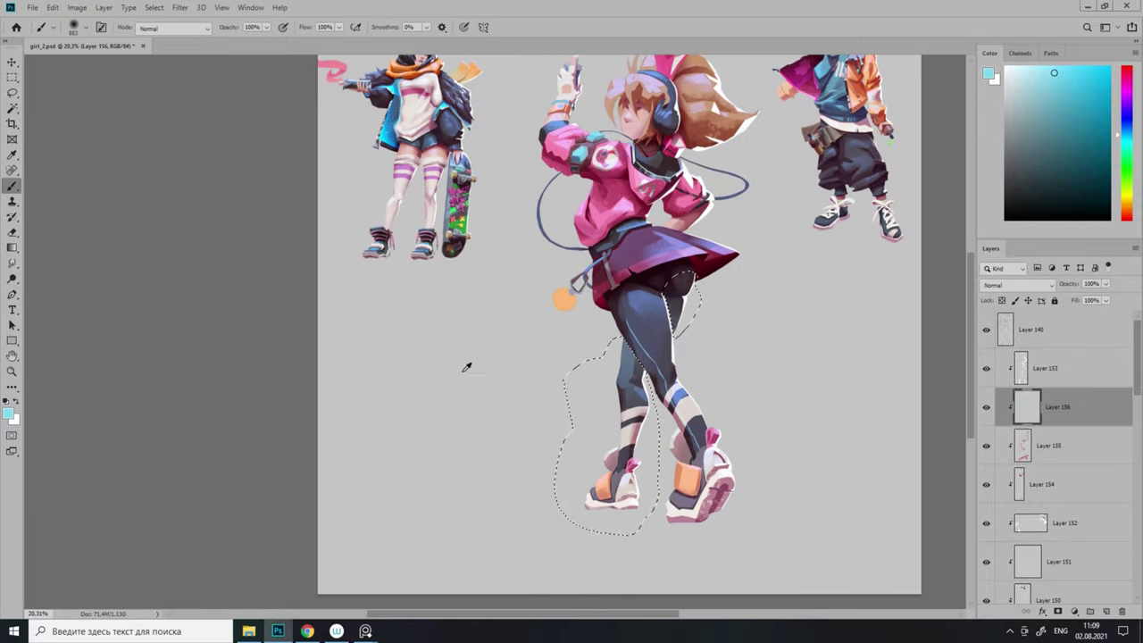
Tint the far lower leg and shoe with soft light cyan, lower the tint's opacity and save the file.
{"action": "scroll", "coordinate": [731, 321], "scroll_direction": "up", "scroll_amount": 2}
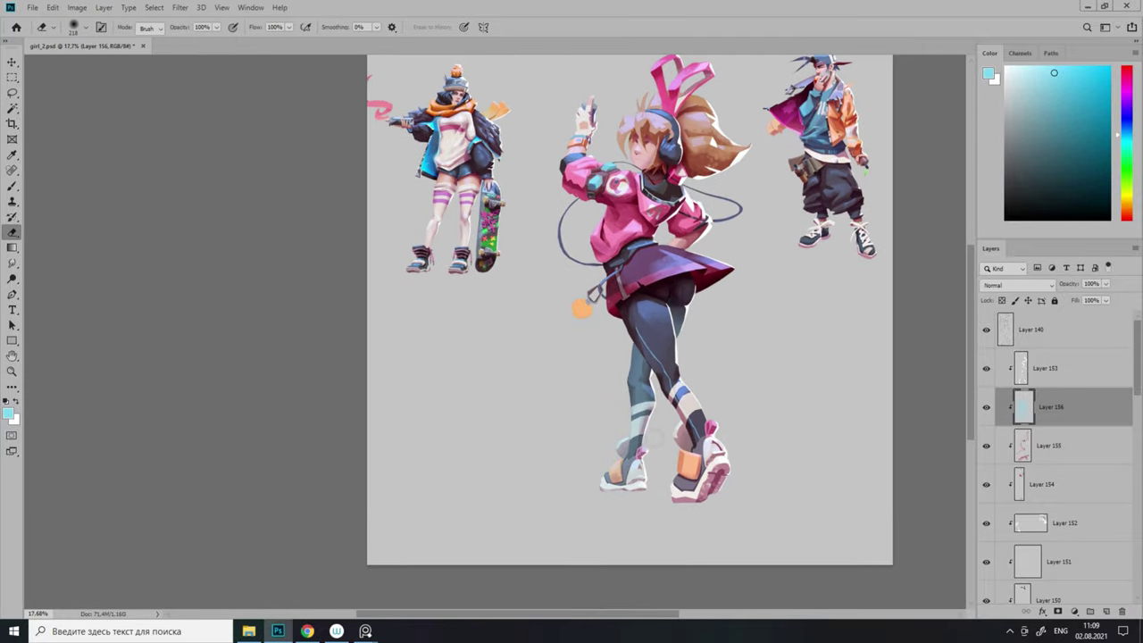
{"action": "key", "text": "ctrl+s"}
{"action": "scroll", "coordinate": [660, 435], "scroll_direction": "down", "scroll_amount": 3}
{"action": "scroll", "coordinate": [581, 268], "scroll_direction": "up", "scroll_amount": 5}
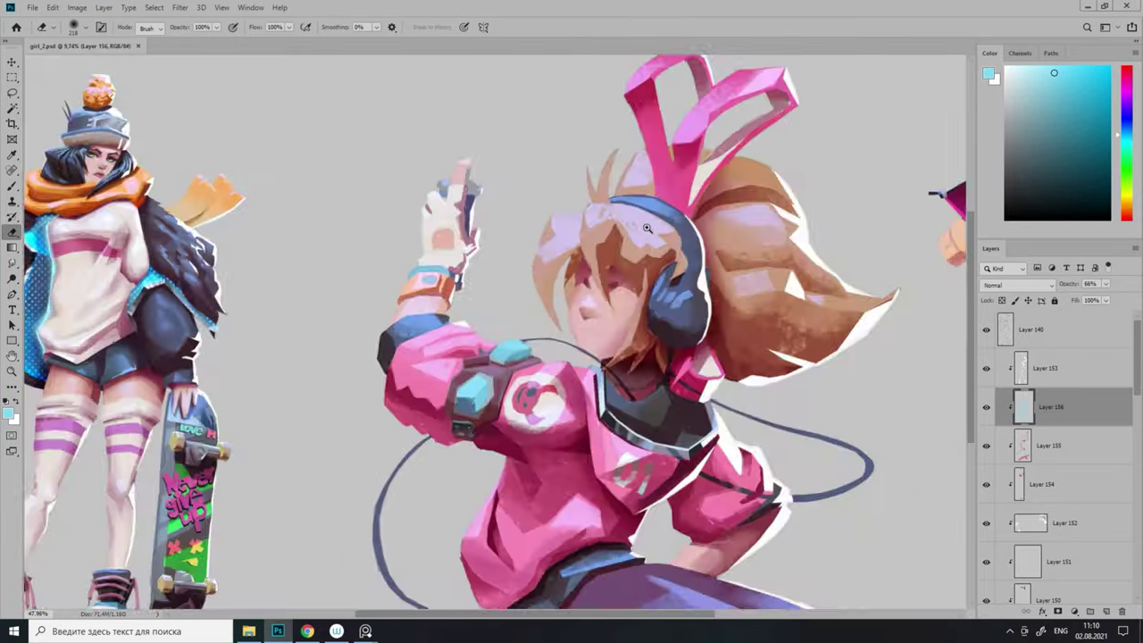
On a new layer above Layer 156, select the shadowed strip of the object in the raised hand and paint it dark navy.
{"action": "scroll", "coordinate": [663, 191], "scroll_direction": "up", "scroll_amount": 4}
{"action": "key", "text": "ctrl+shift+alt+n"}
{"action": "key", "text": "l"}
{"action": "left_click_drag", "start_coordinate": [630, 192], "coordinate": [600, 299]}
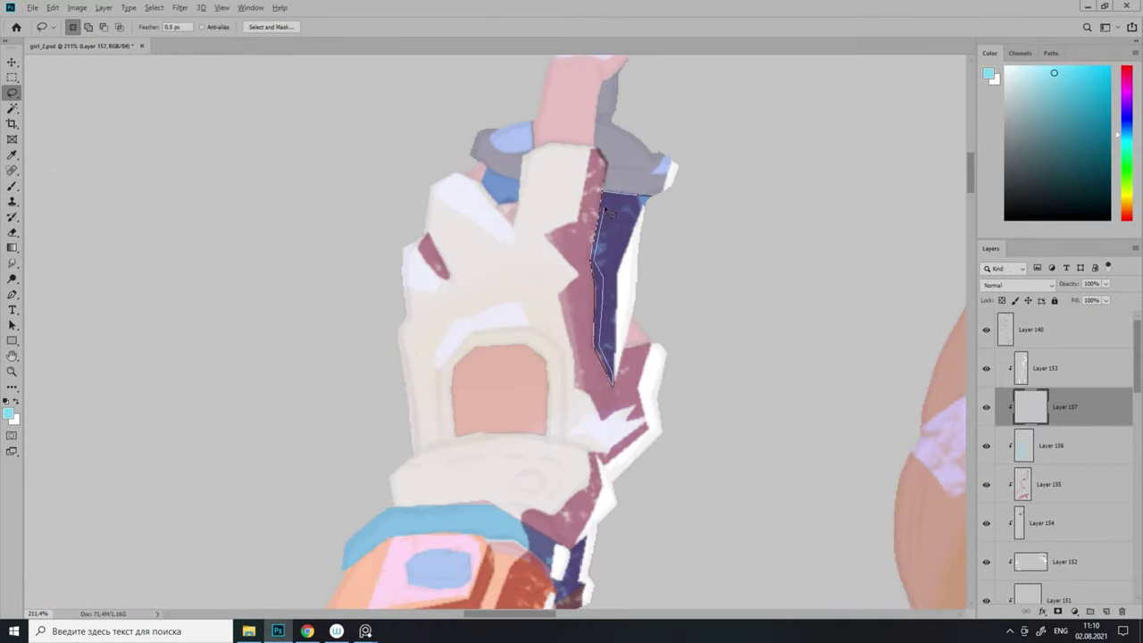
{"action": "left_click", "coordinate": [623, 212], "text": "alt"}
{"action": "right_click", "coordinate": [455, 277]}
{"action": "key", "text": "Escape"}
{"action": "scroll", "coordinate": [571, 313], "scroll_direction": "down", "scroll_amount": 2}
{"action": "scroll", "coordinate": [571, 313], "scroll_direction": "up", "scroll_amount": 2}
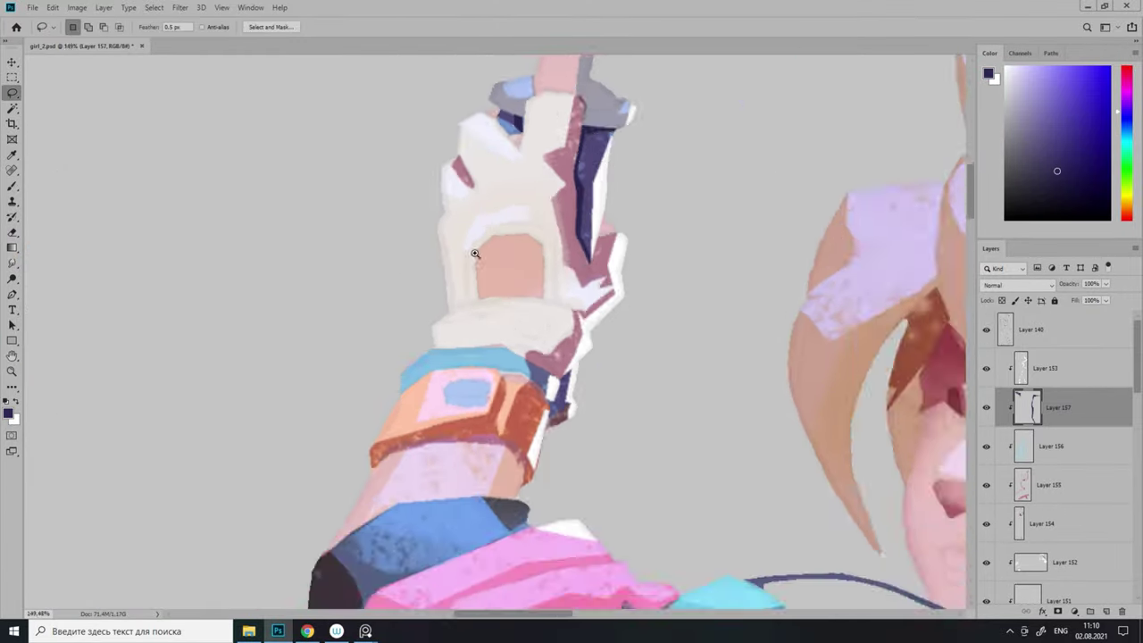
Paint a dark red shadow along the upper edge of the glove's opening and add a light blue button on the cuff.
{"action": "key", "text": "ctrl+d"}
{"action": "key", "text": "l"}
{"action": "left_click_drag", "start_coordinate": [475, 271], "coordinate": [549, 239]}
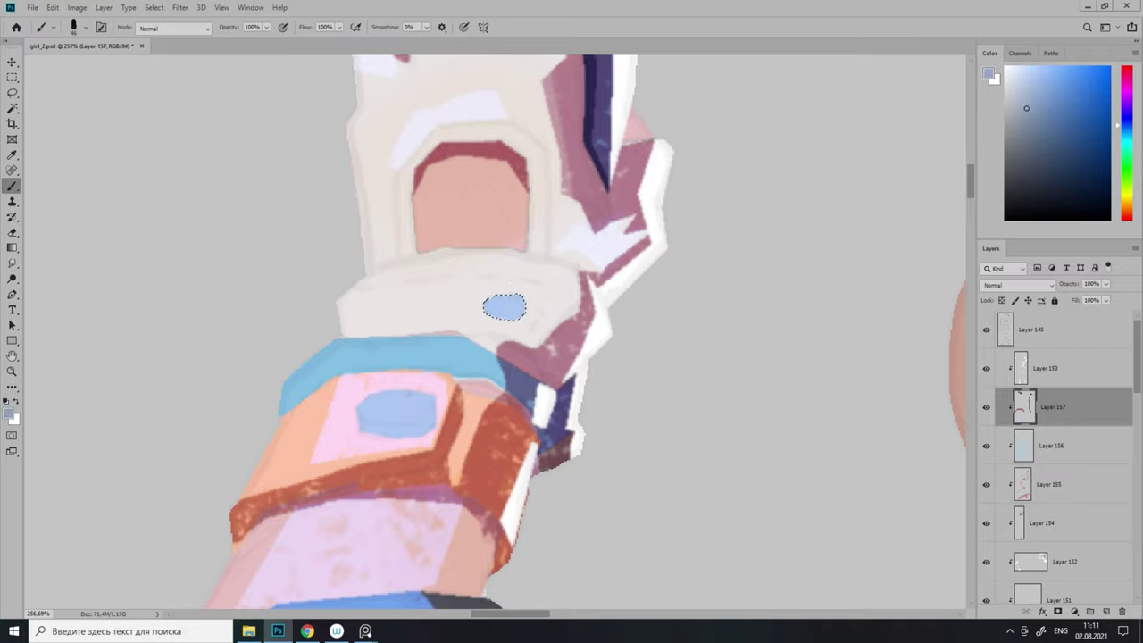
Add thickness shading below the blue buttons on the cuff and bracelet and paint a dark red shadow on the bracelet's lower edge.
{"action": "key", "text": "l"}
{"action": "left_click_drag", "start_coordinate": [366, 462], "coordinate": [304, 478]}
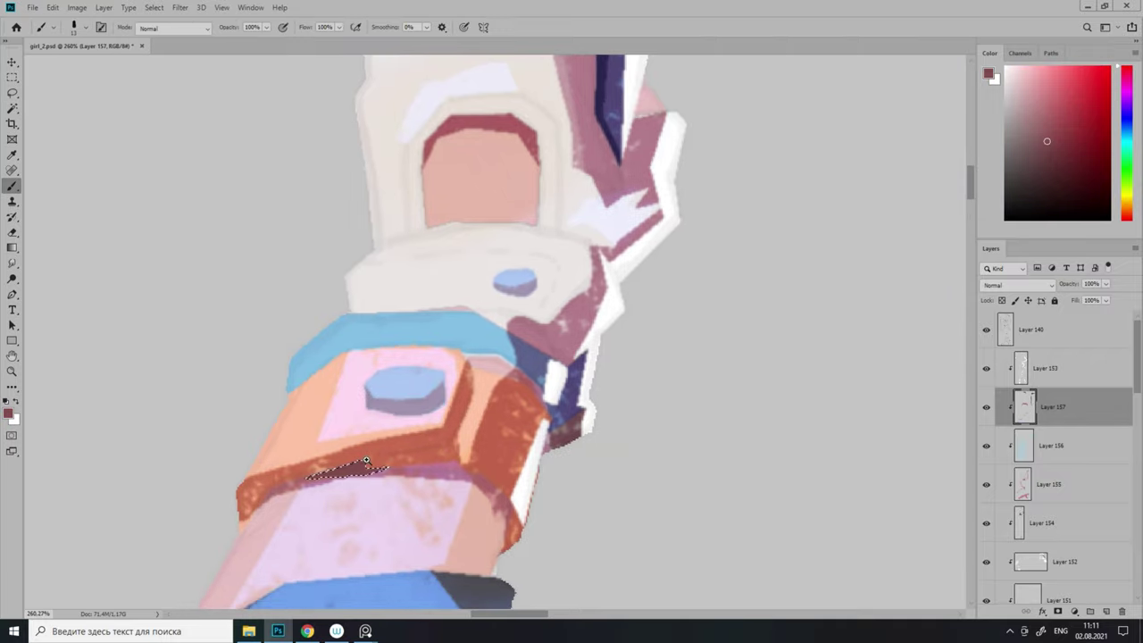
{"action": "key", "text": "ctrl+d"}
Fill lasso-selected highlight shapes with white on the glove's cuff and on the knuckle of the folded finger.
{"action": "scroll", "coordinate": [536, 357], "scroll_direction": "down", "scroll_amount": 5}
{"action": "key", "text": "l"}
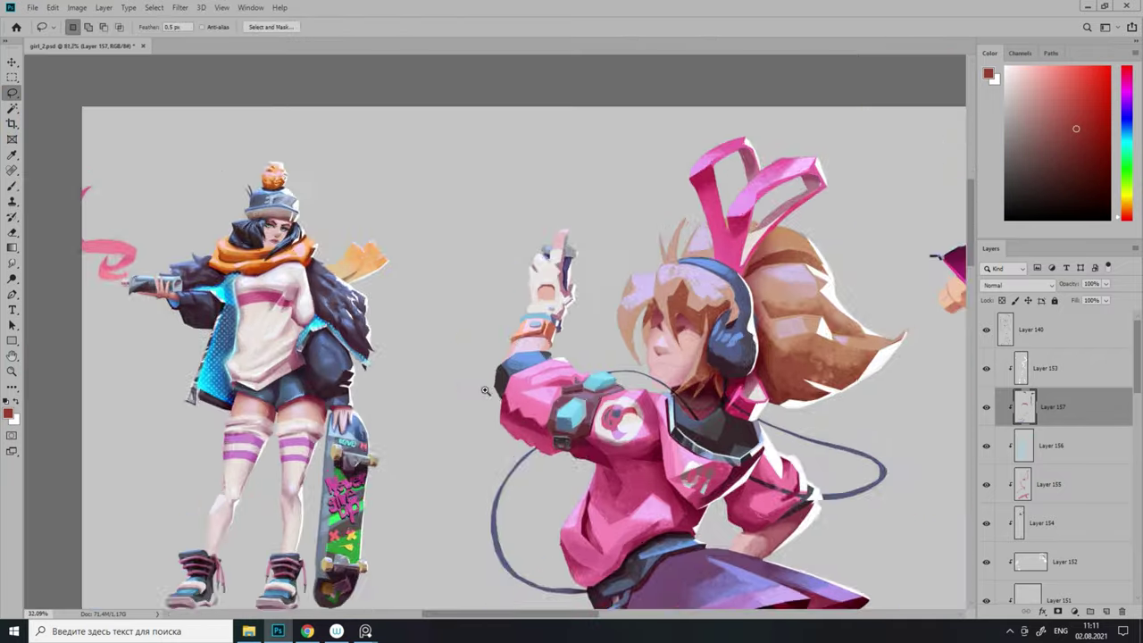
{"action": "scroll", "coordinate": [506, 350], "scroll_direction": "up", "scroll_amount": 5}
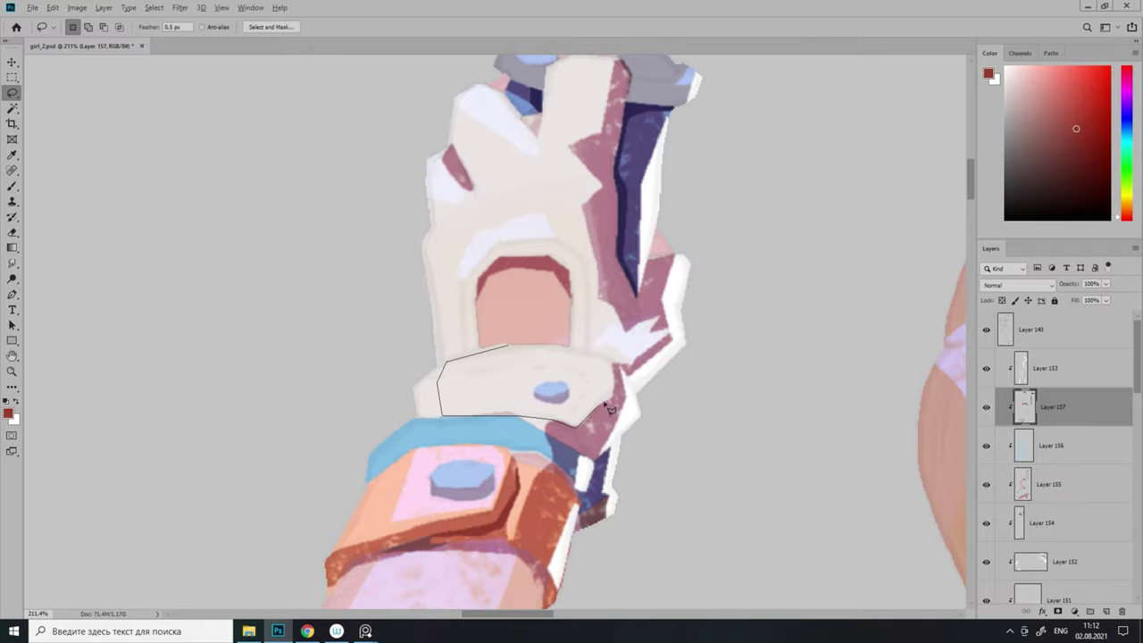
{"action": "key", "text": "x"}
{"action": "scroll", "coordinate": [542, 397], "scroll_direction": "down", "scroll_amount": 5}
{"action": "scroll", "coordinate": [572, 267], "scroll_direction": "up", "scroll_amount": 4}
{"action": "left_click_drag", "start_coordinate": [534, 259], "coordinate": [520, 270]}
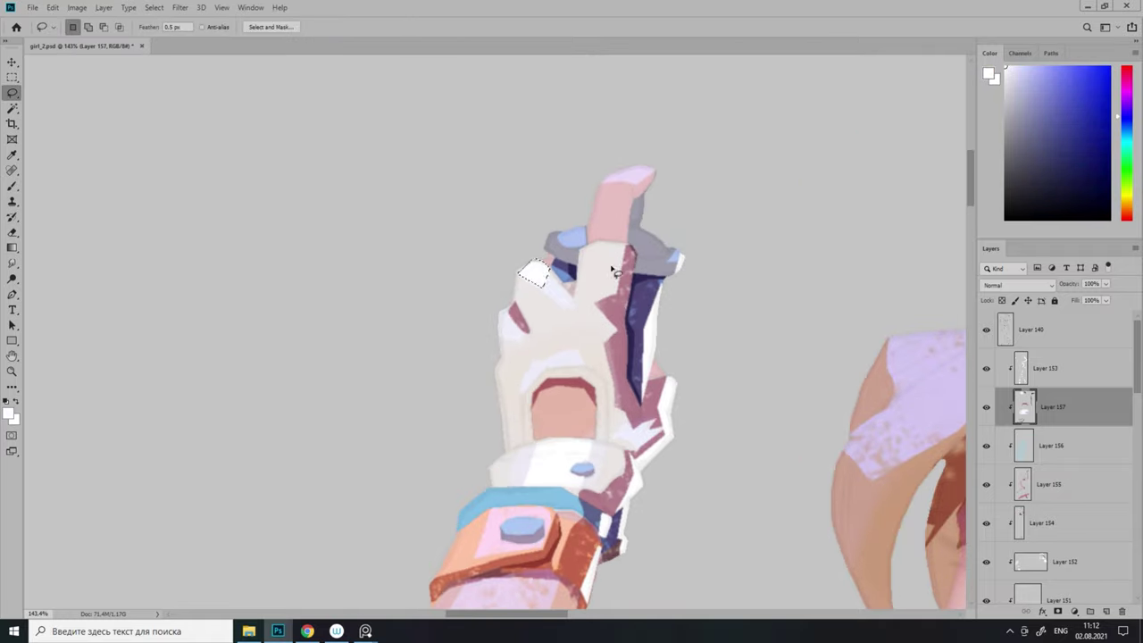
{"action": "scroll", "coordinate": [630, 253], "scroll_direction": "down", "scroll_amount": 1}
Paint a muted red shadow along the raised finger's edge and dark grey shadows on the grey object behind it.
{"action": "key", "text": "x"}
{"action": "scroll", "coordinate": [637, 213], "scroll_direction": "up", "scroll_amount": 3}
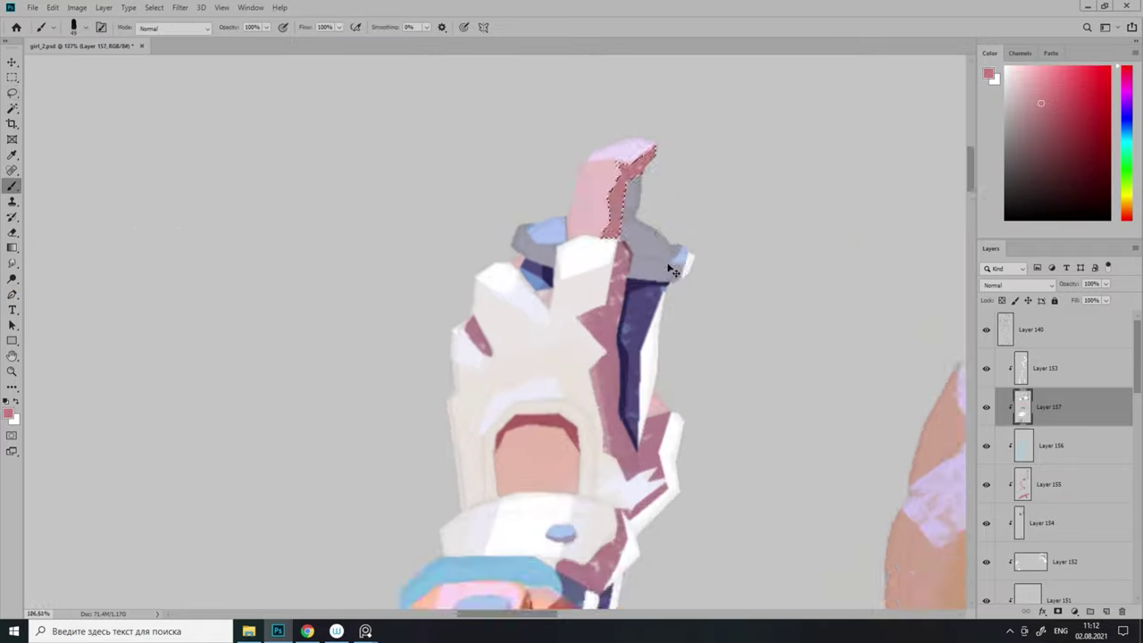
{"action": "scroll", "coordinate": [547, 335], "scroll_direction": "down", "scroll_amount": 2}
{"action": "key", "text": "l"}
{"action": "left_click_drag", "start_coordinate": [623, 311], "coordinate": [665, 327]}
{"action": "scroll", "coordinate": [560, 327], "scroll_direction": "up", "scroll_amount": 1}
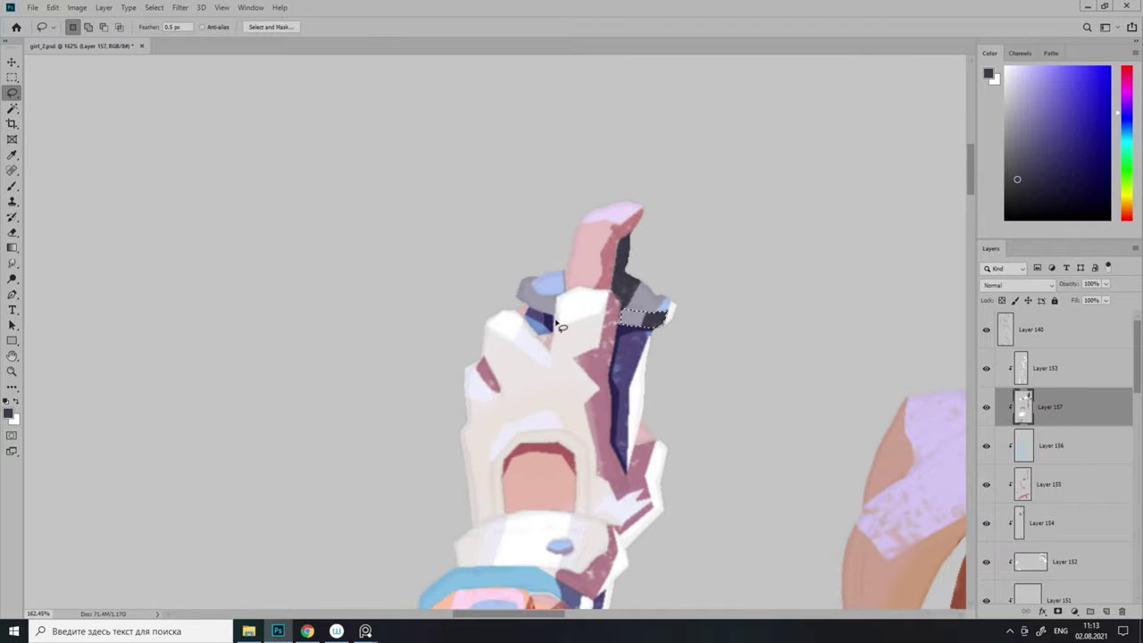
{"action": "scroll", "coordinate": [571, 293], "scroll_direction": "down", "scroll_amount": 8}
{"action": "scroll", "coordinate": [970, 416], "scroll_direction": "up", "scroll_amount": 2}
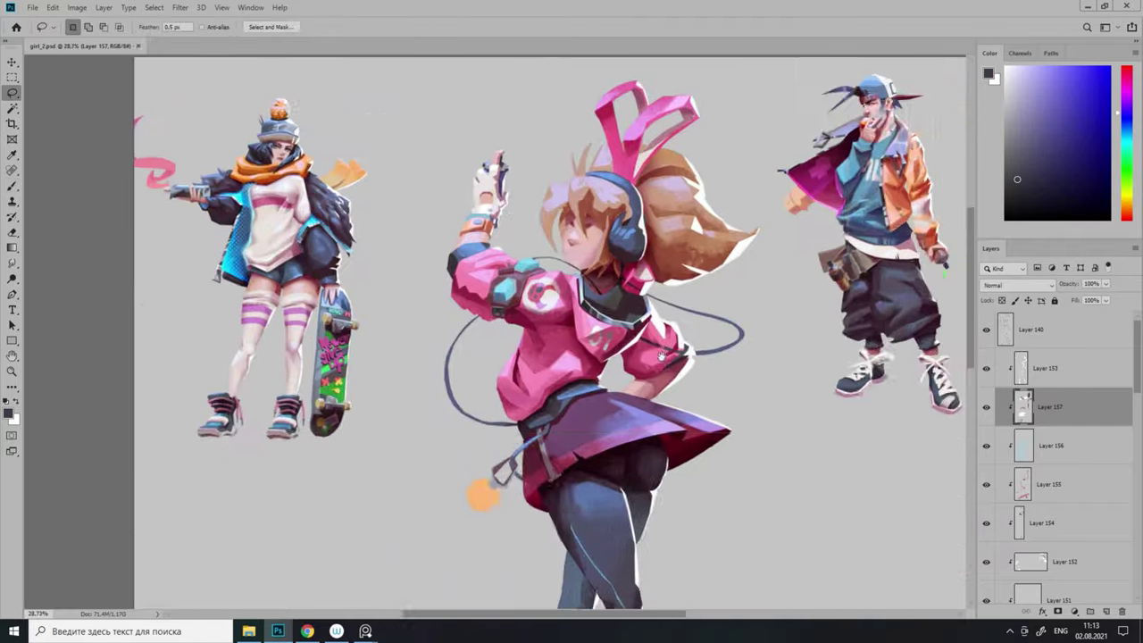
Shade the lower facet of the sleeve device's front gem blue and add lavender-blue upper facets to both gems.
{"action": "scroll", "coordinate": [572, 294], "scroll_direction": "up", "scroll_amount": 8}
{"action": "key", "text": "i"}
{"action": "left_click", "coordinate": [634, 348]}
{"action": "key", "text": "l"}
{"action": "scroll", "coordinate": [643, 339], "scroll_direction": "down", "scroll_amount": 3}
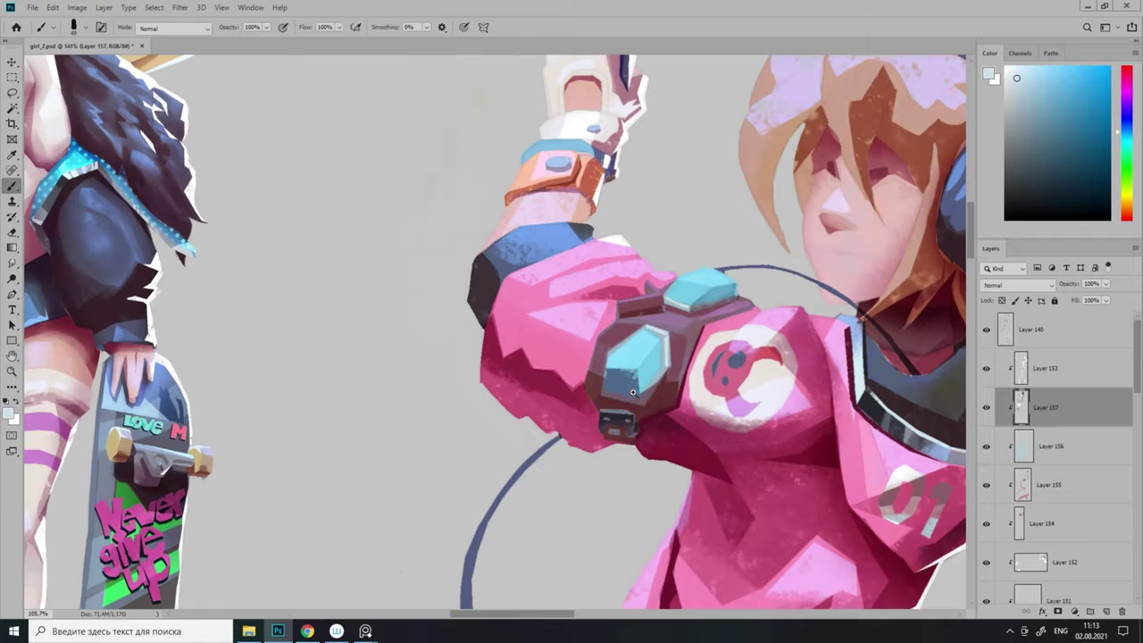
{"action": "scroll", "coordinate": [657, 337], "scroll_direction": "up", "scroll_amount": 3}
{"action": "key", "text": "l"}
{"action": "scroll", "coordinate": [703, 277], "scroll_direction": "up", "scroll_amount": 1}
{"action": "left_click_drag", "start_coordinate": [767, 248], "coordinate": [695, 233]}
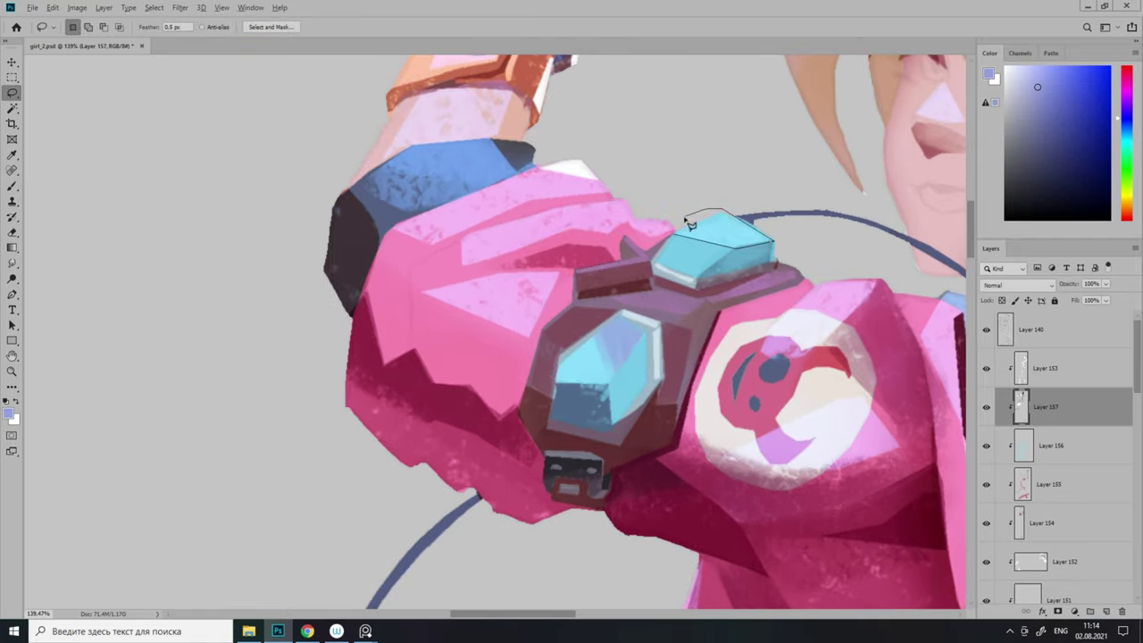
{"action": "key", "text": "alt+shift"}
{"action": "key", "text": "b"}
Paint pale white reflections on the front gem's upper facets and fill a facet below them with dark navy.
{"action": "scroll", "coordinate": [578, 384], "scroll_direction": "down", "scroll_amount": 5}
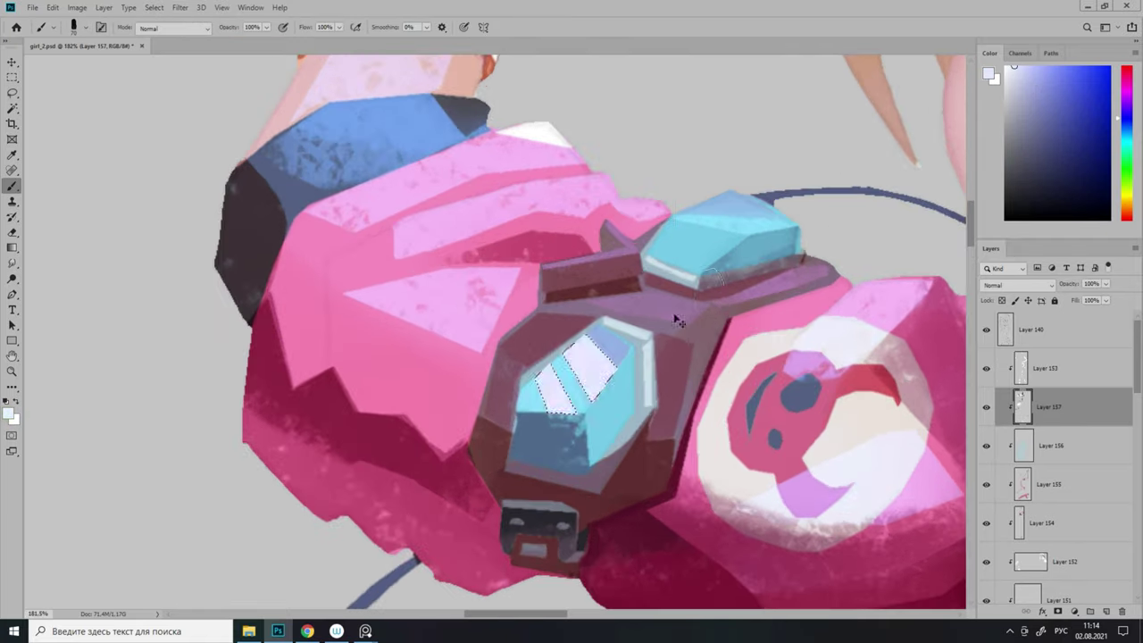
{"action": "scroll", "coordinate": [579, 401], "scroll_direction": "up", "scroll_amount": 6}
{"action": "key", "text": "l"}
{"action": "mouse_move", "coordinate": [589, 340]}
{"action": "left_mouse_down"}
{"action": "mouse_move", "coordinate": [611, 388]}
{"action": "mouse_move", "coordinate": [597, 468]}
{"action": "left_mouse_up"}
{"action": "scroll", "coordinate": [638, 402], "scroll_direction": "down", "scroll_amount": 5}
{"action": "scroll", "coordinate": [625, 384], "scroll_direction": "up", "scroll_amount": 6}
{"action": "left_click_drag", "start_coordinate": [563, 364], "coordinate": [554, 375]}
{"action": "key", "text": "alt+BackSpace"}
{"action": "scroll", "coordinate": [542, 449], "scroll_direction": "down", "scroll_amount": 2}
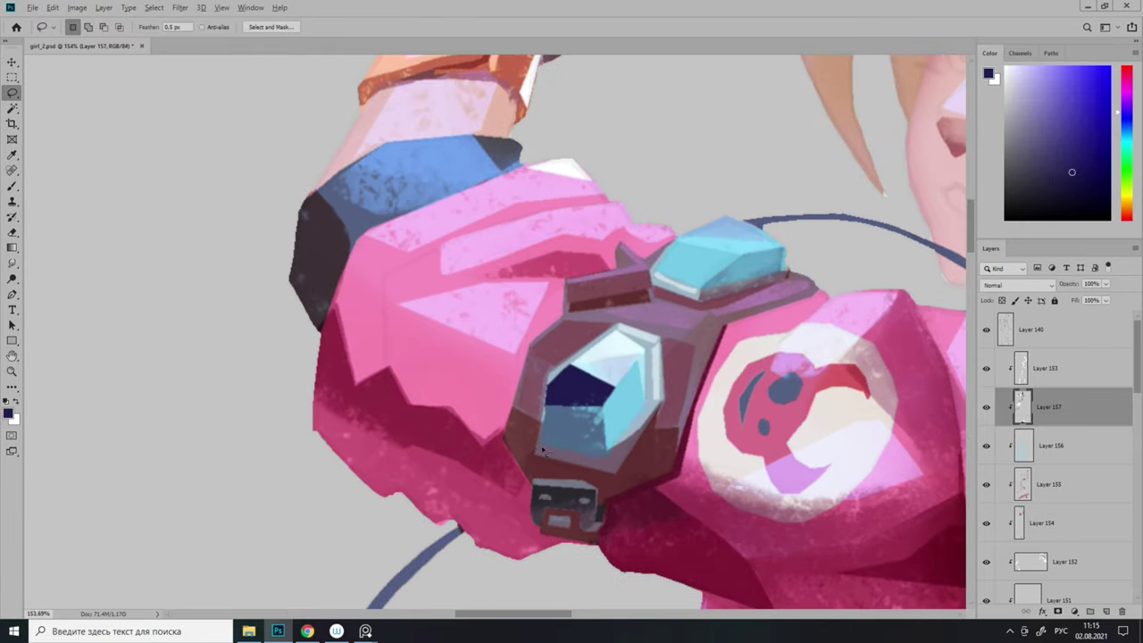
Paint pale and bright cyan reflections inside the front gem's lower facet and clear the selection.
{"action": "key", "text": "b"}
{"action": "left_click", "coordinate": [604, 427], "text": "alt"}
{"action": "scroll", "coordinate": [592, 434], "scroll_direction": "up", "scroll_amount": 1}
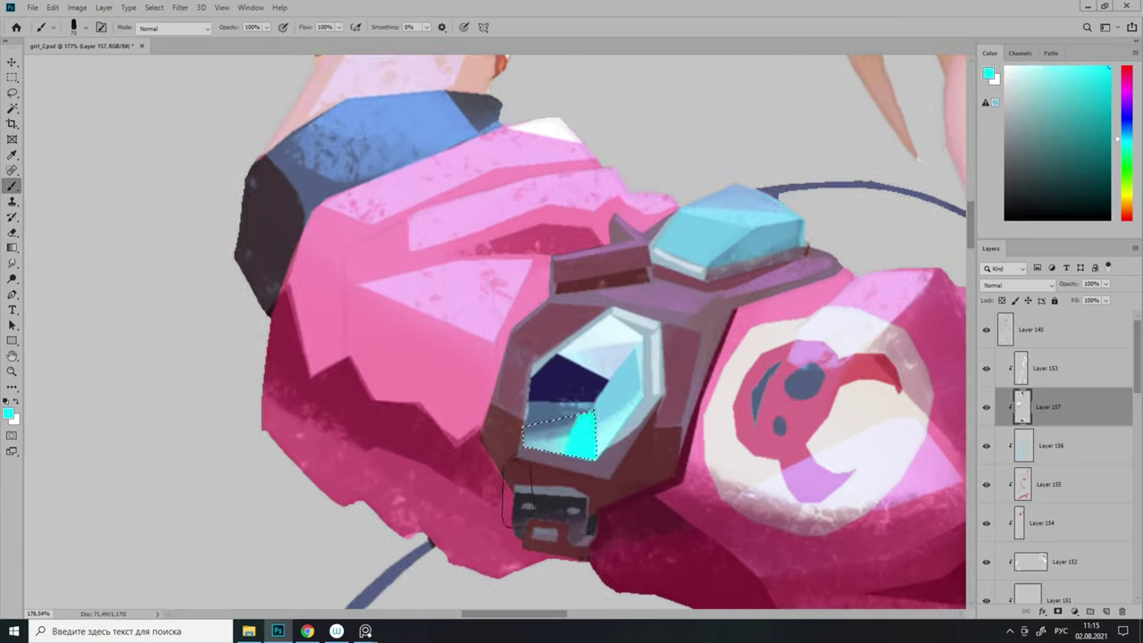
{"action": "key", "text": "ctrl+d"}
Shade the upper gem with a dark blue-to-cyan front facet, a navy band and a pale top reflection.
{"action": "key", "text": "l"}
{"action": "scroll", "coordinate": [675, 493], "scroll_direction": "down", "scroll_amount": 1}
{"action": "left_click", "coordinate": [652, 291]}
{"action": "key", "text": "b"}
{"action": "left_click", "coordinate": [705, 263], "text": "alt"}
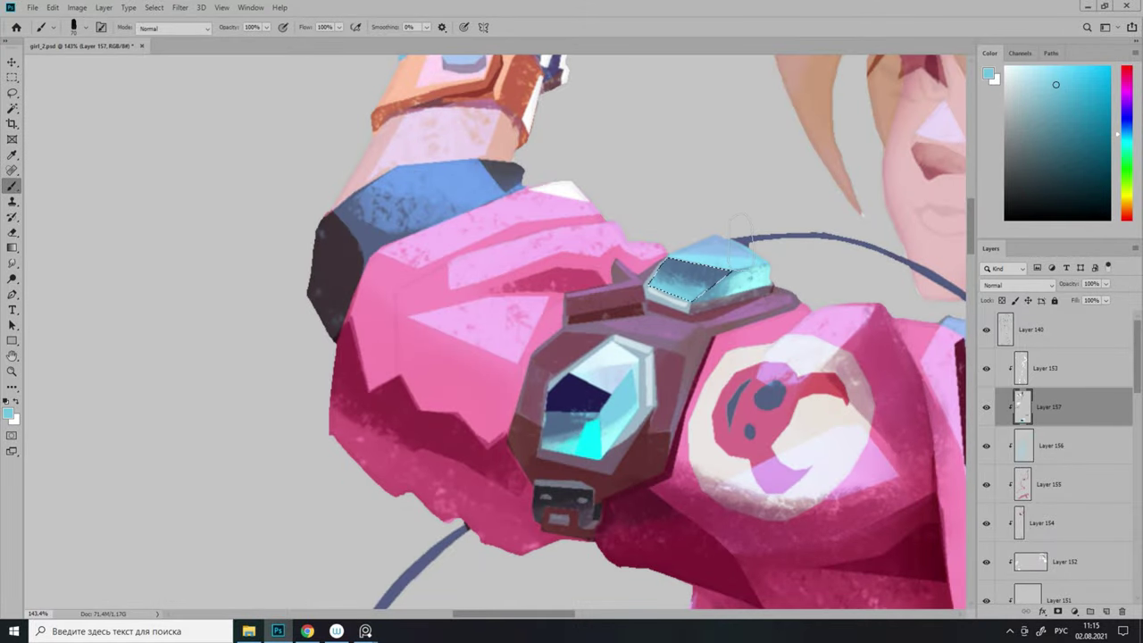
{"action": "left_click", "coordinate": [625, 346], "text": "alt"}
{"action": "scroll", "coordinate": [625, 346], "scroll_direction": "down", "scroll_amount": 5}
{"action": "scroll", "coordinate": [678, 357], "scroll_direction": "up", "scroll_amount": 5}
Select thin strips beneath both gems and paint dark red cast shadows on the device casing.
{"action": "key", "text": "l"}
{"action": "mouse_move", "coordinate": [681, 301]}
{"action": "left_mouse_down"}
{"action": "mouse_move", "coordinate": [691, 380]}
{"action": "mouse_move", "coordinate": [685, 357]}
{"action": "left_mouse_up"}
{"action": "key", "text": "b"}
{"action": "left_click", "coordinate": [689, 332], "text": "alt"}
{"action": "scroll", "coordinate": [688, 332], "scroll_direction": "down", "scroll_amount": 1}
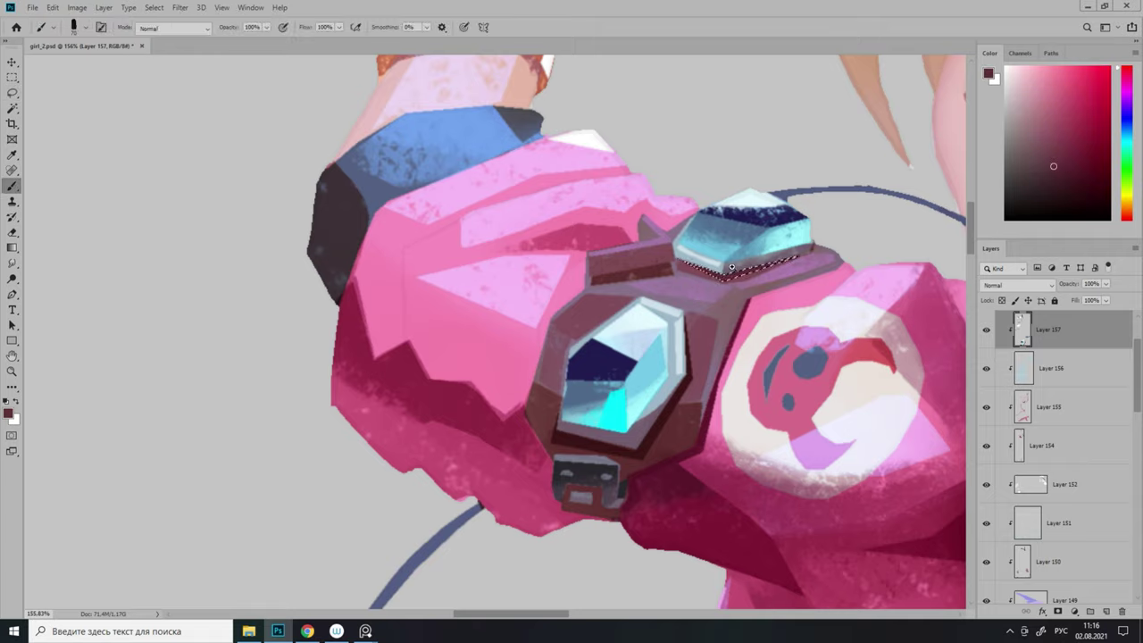
Add dark red and pink shading shapes to the folds of the pink sweater.
{"action": "scroll", "coordinate": [730, 266], "scroll_direction": "down", "scroll_amount": 6}
{"action": "key", "text": "l"}
{"action": "scroll", "coordinate": [655, 238], "scroll_direction": "up", "scroll_amount": 4}
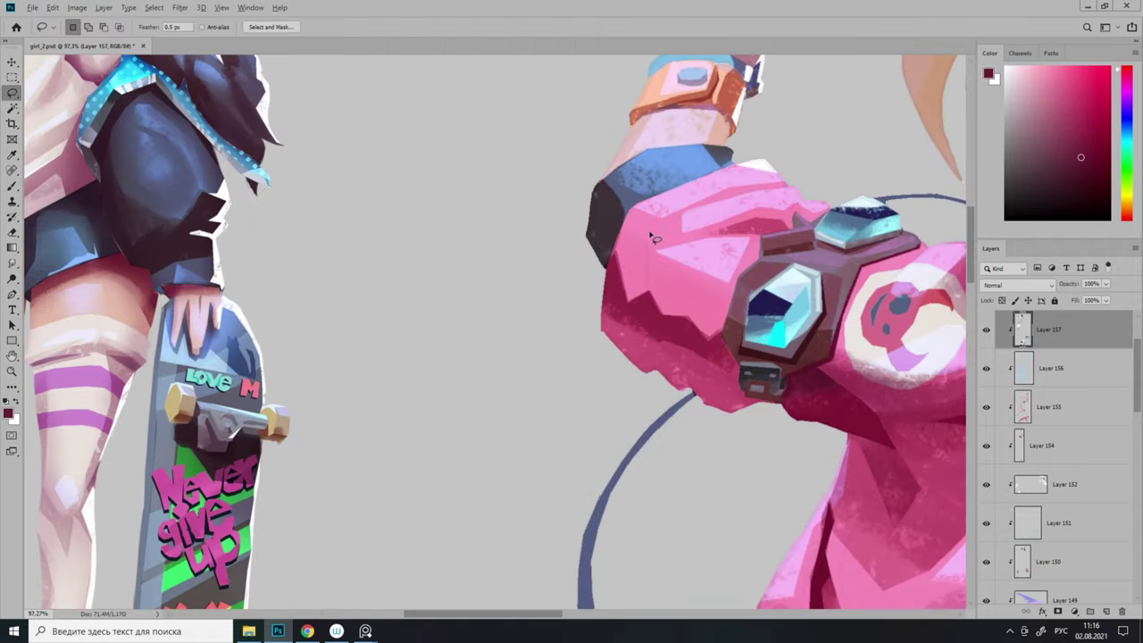
{"action": "scroll", "coordinate": [609, 254], "scroll_direction": "down", "scroll_amount": 6}
{"action": "key", "text": "l"}
{"action": "scroll", "coordinate": [610, 254], "scroll_direction": "up", "scroll_amount": 5}
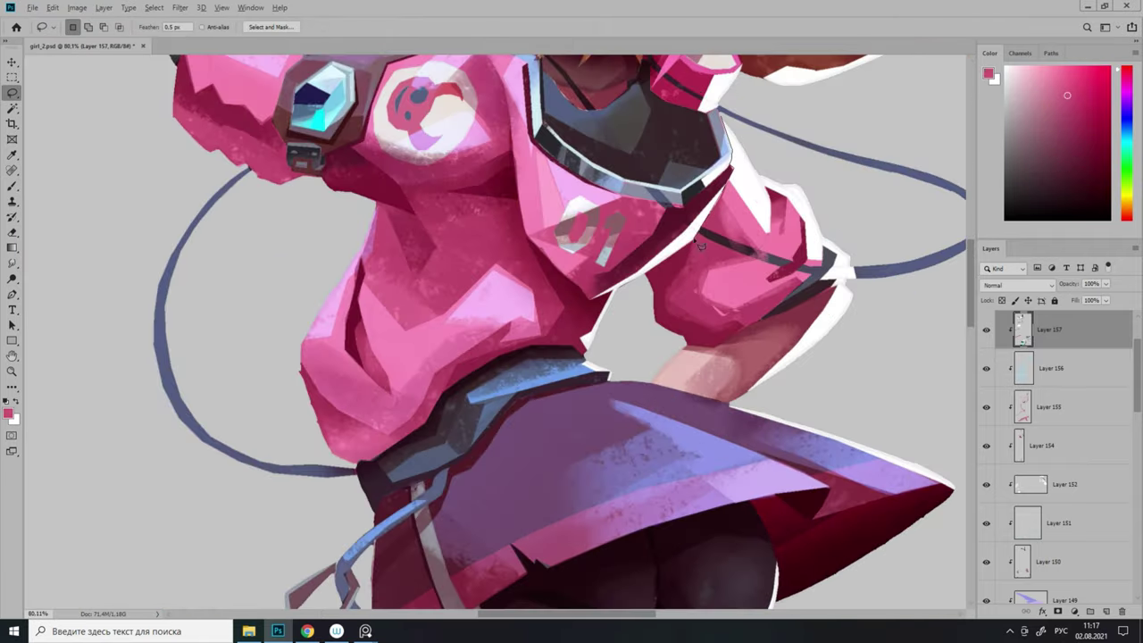
On a new layer above Layer 157, tint the selected back arm with a soft brush in light pink and save the file.
{"action": "scroll", "coordinate": [701, 243], "scroll_direction": "down", "scroll_amount": 5}
{"action": "key", "text": "ctrl+shift+alt+n"}
{"action": "key", "text": "b"}
{"action": "scroll", "coordinate": [724, 327], "scroll_direction": "up", "scroll_amount": 3}
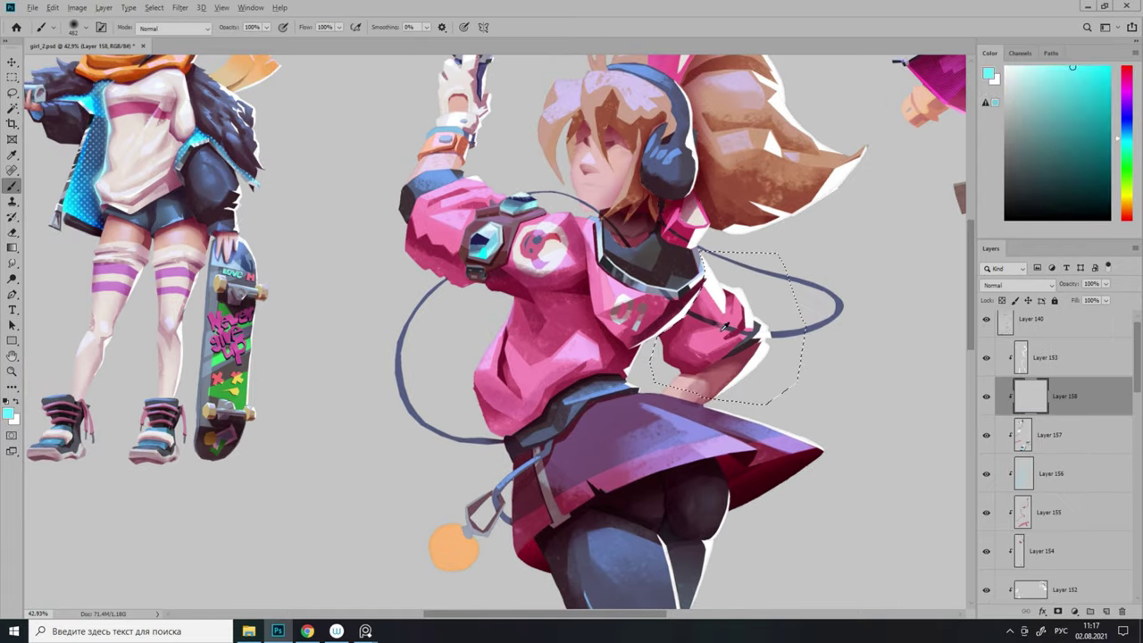
{"action": "left_click", "coordinate": [724, 326], "text": "alt"}
{"action": "scroll", "coordinate": [724, 327], "scroll_direction": "down", "scroll_amount": 5}
{"action": "key", "text": "l"}
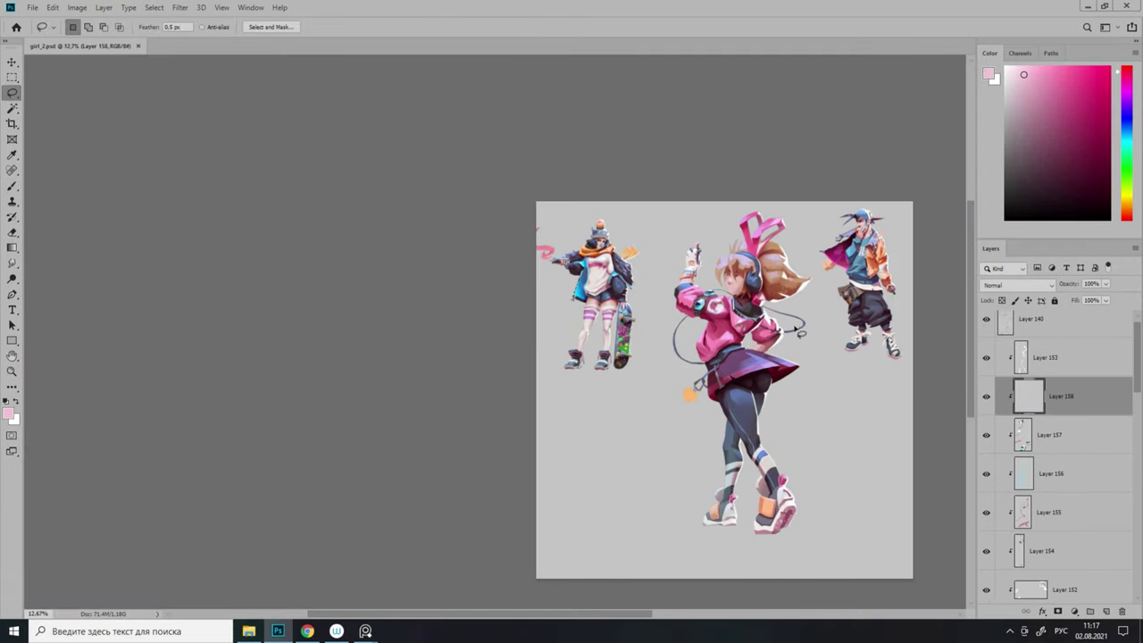
Select the upper folds of the raised sleeve and paint pale pink highlight facets on them.
{"action": "scroll", "coordinate": [490, 290], "scroll_direction": "up", "scroll_amount": 8}
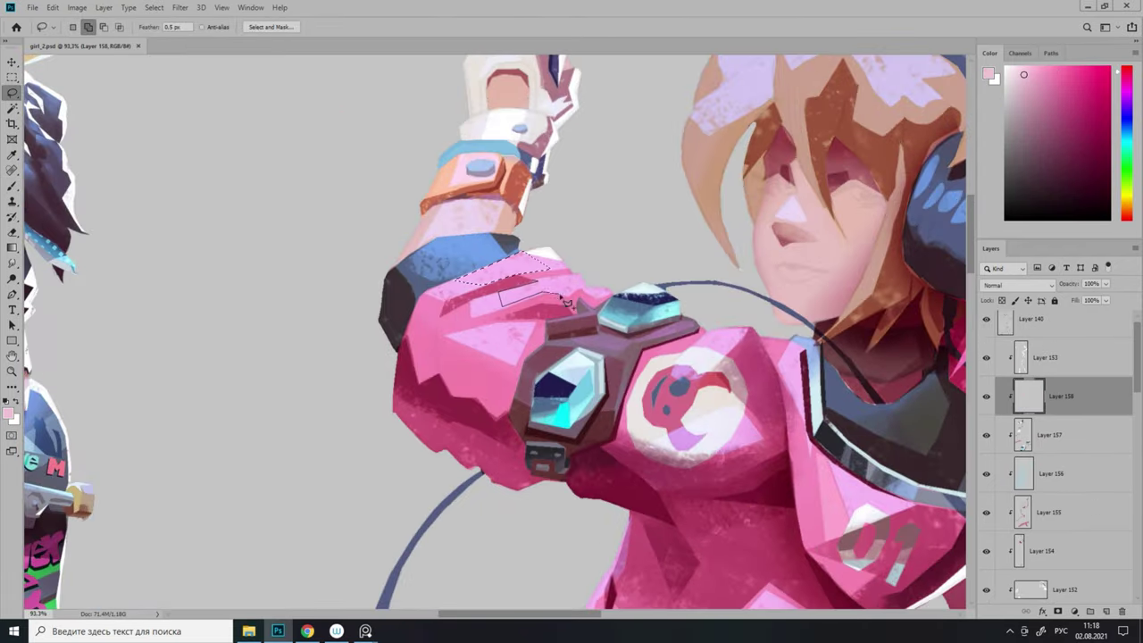
{"action": "scroll", "coordinate": [524, 288], "scroll_direction": "down", "scroll_amount": 2}
{"action": "key", "text": "l"}
{"action": "scroll", "coordinate": [693, 353], "scroll_direction": "up", "scroll_amount": 3}
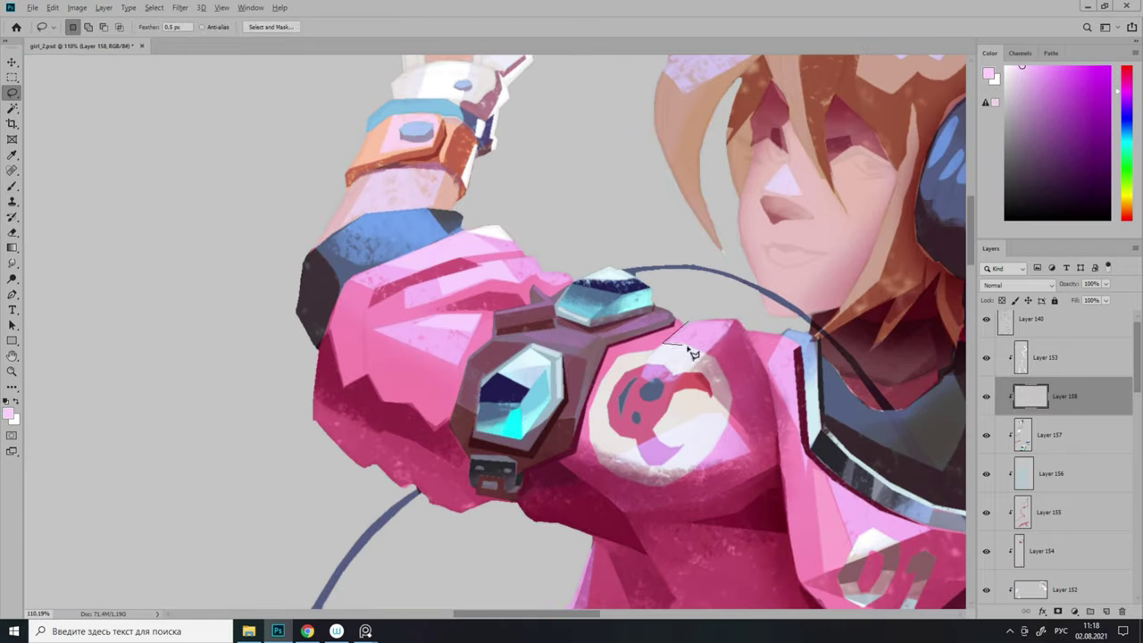
Paint pale pink and white highlight facets across the top of the shoulder and the upper part of its round badge.
{"action": "key", "text": "l"}
{"action": "key", "text": "ctrl+d"}
{"action": "scroll", "coordinate": [717, 319], "scroll_direction": "up", "scroll_amount": 1}
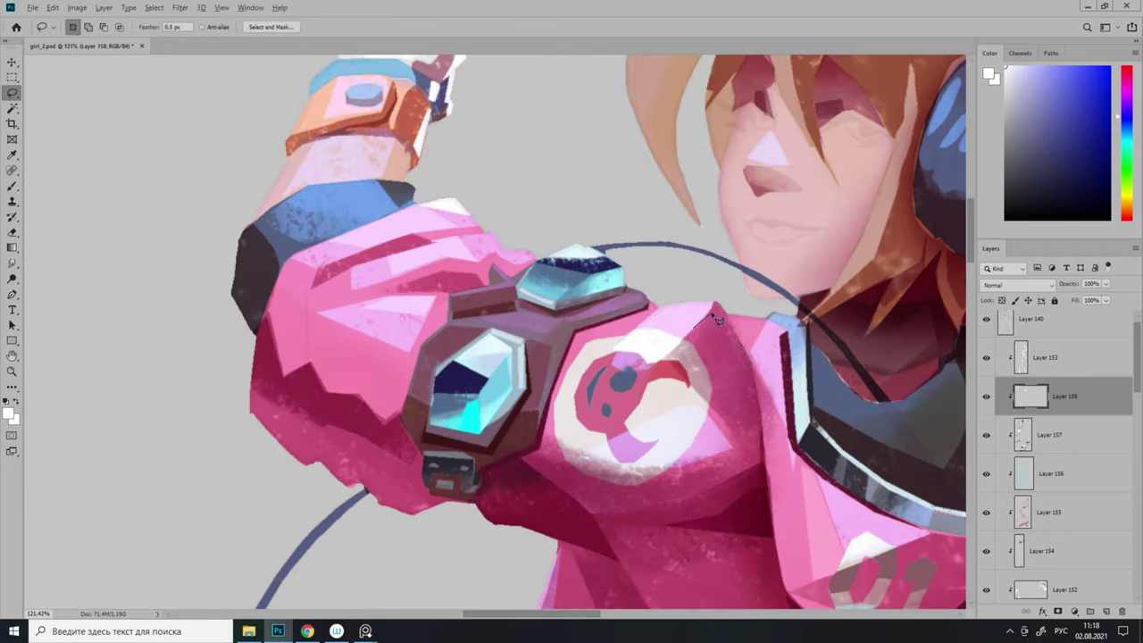
{"action": "left_click", "coordinate": [705, 304], "text": "alt"}
{"action": "key", "text": "l"}
{"action": "scroll", "coordinate": [705, 303], "scroll_direction": "down", "scroll_amount": 4}
Select narrow rib stripes on the raised sleeve's blue cuff and paint them light blue.
{"action": "scroll", "coordinate": [650, 294], "scroll_direction": "up", "scroll_amount": 3}
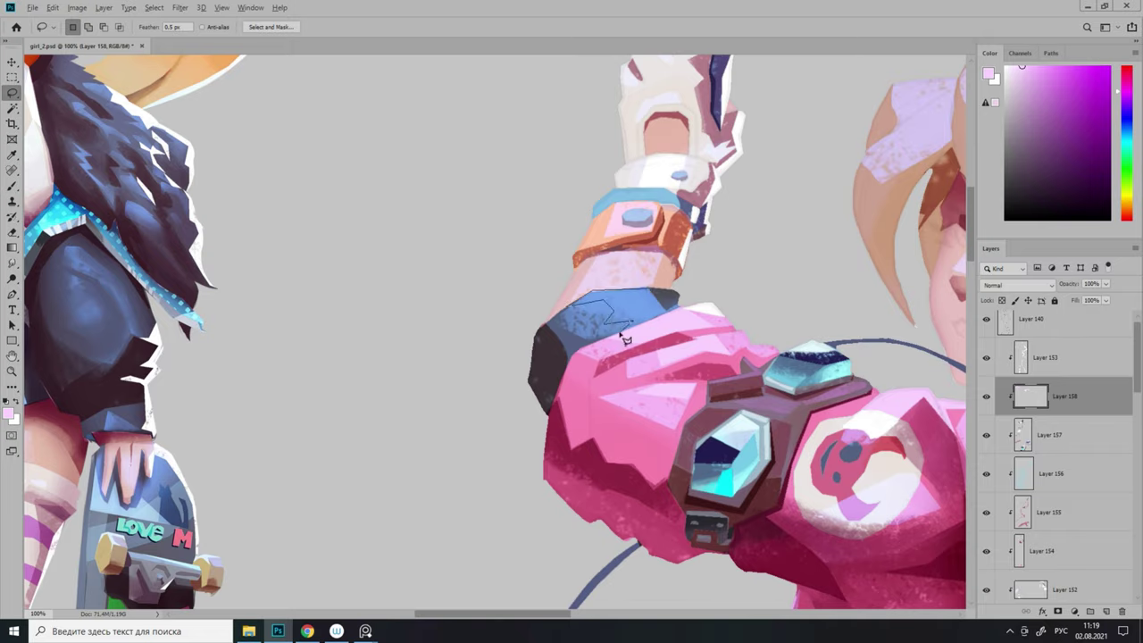
{"action": "scroll", "coordinate": [584, 259], "scroll_direction": "down", "scroll_amount": 6}
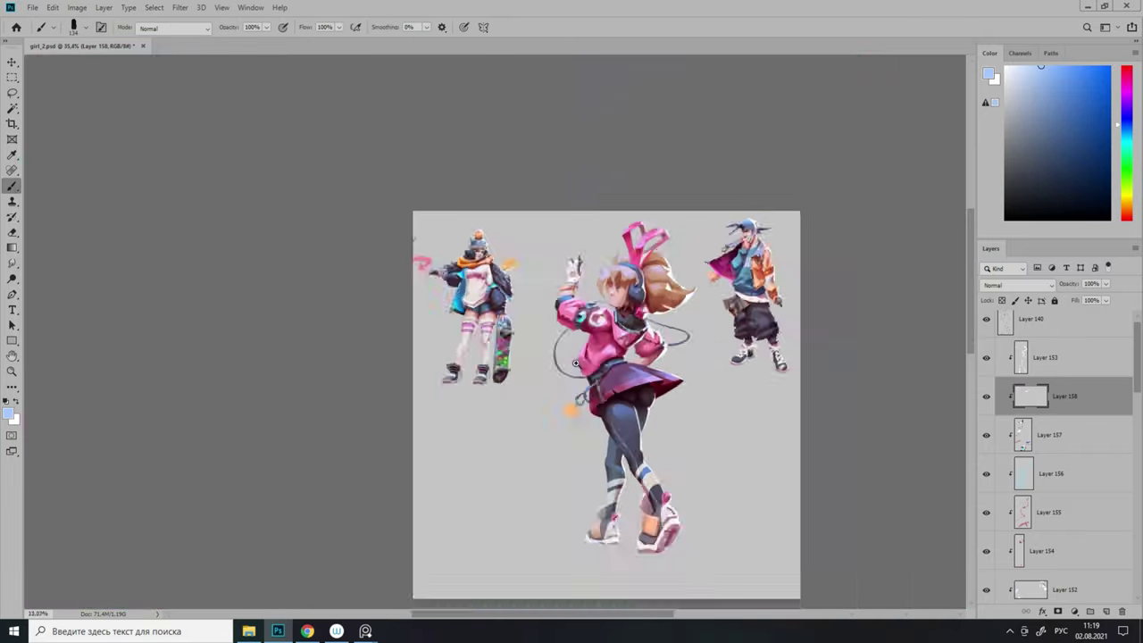
{"action": "left_click", "coordinate": [449, 336], "text": "alt"}
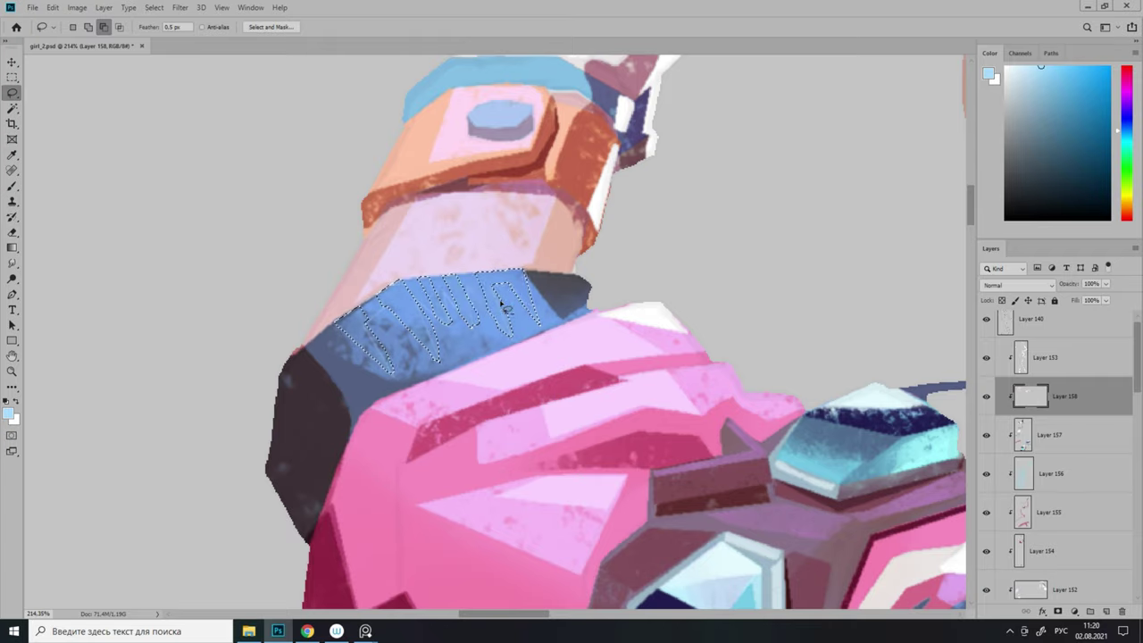
{"action": "scroll", "coordinate": [504, 306], "scroll_direction": "down", "scroll_amount": 6}
Select angular shapes inside the dark collar and on its trim and paint near-black shadows in them.
{"action": "scroll", "coordinate": [688, 338], "scroll_direction": "up", "scroll_amount": 4}
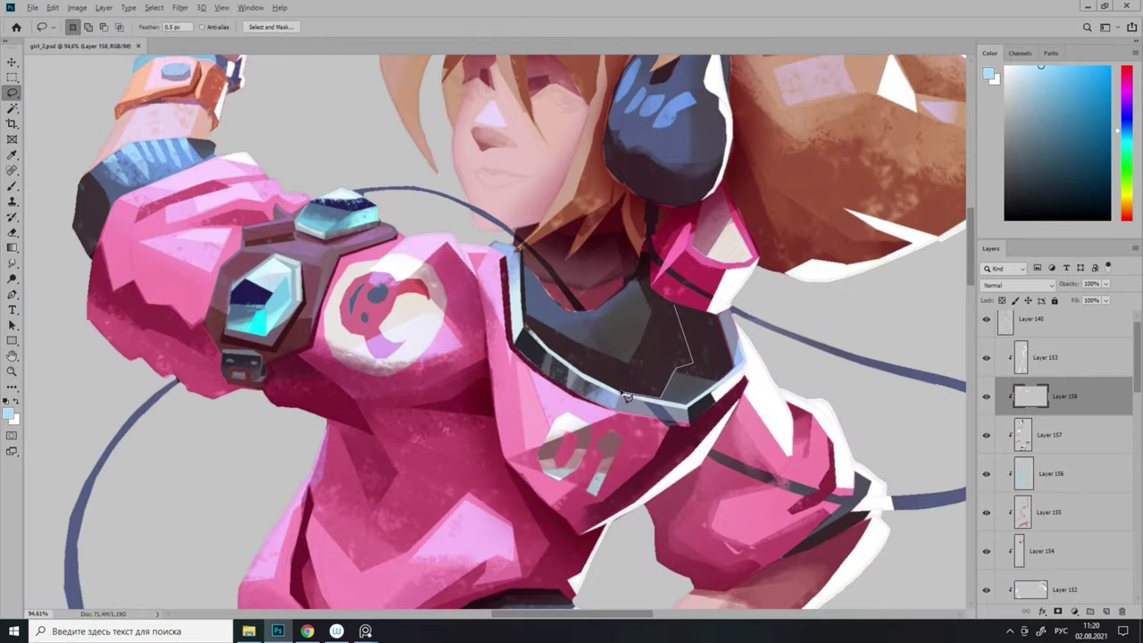
{"action": "key", "text": "d"}
{"action": "scroll", "coordinate": [701, 314], "scroll_direction": "down", "scroll_amount": 4}
{"action": "scroll", "coordinate": [684, 325], "scroll_direction": "up", "scroll_amount": 5}
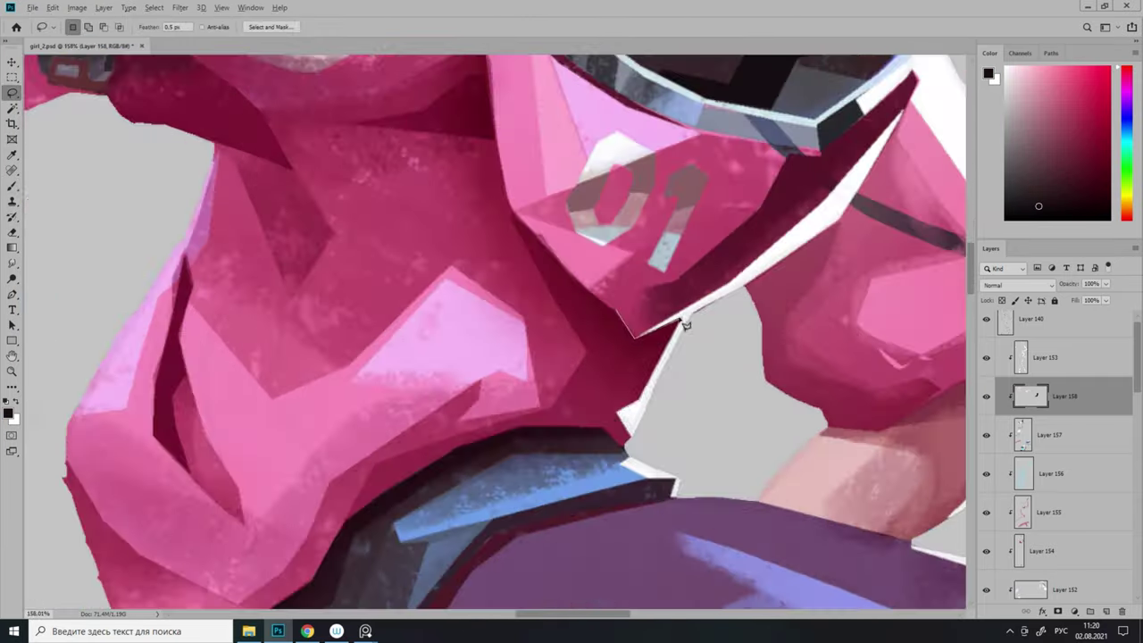
Paint near-black shadows on the sweater's back edge above the belt and on the back sleeve, softening them with the Eraser.
{"action": "scroll", "coordinate": [636, 350], "scroll_direction": "down", "scroll_amount": 4}
{"action": "scroll", "coordinate": [755, 360], "scroll_direction": "up", "scroll_amount": 4}
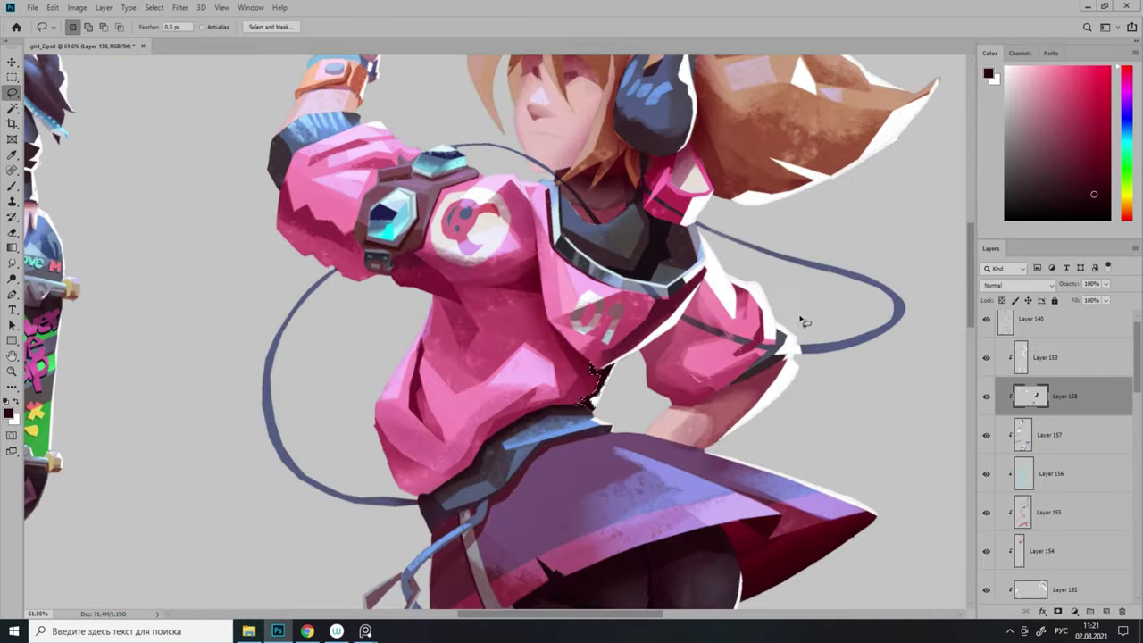
{"action": "scroll", "coordinate": [717, 283], "scroll_direction": "down", "scroll_amount": 4}
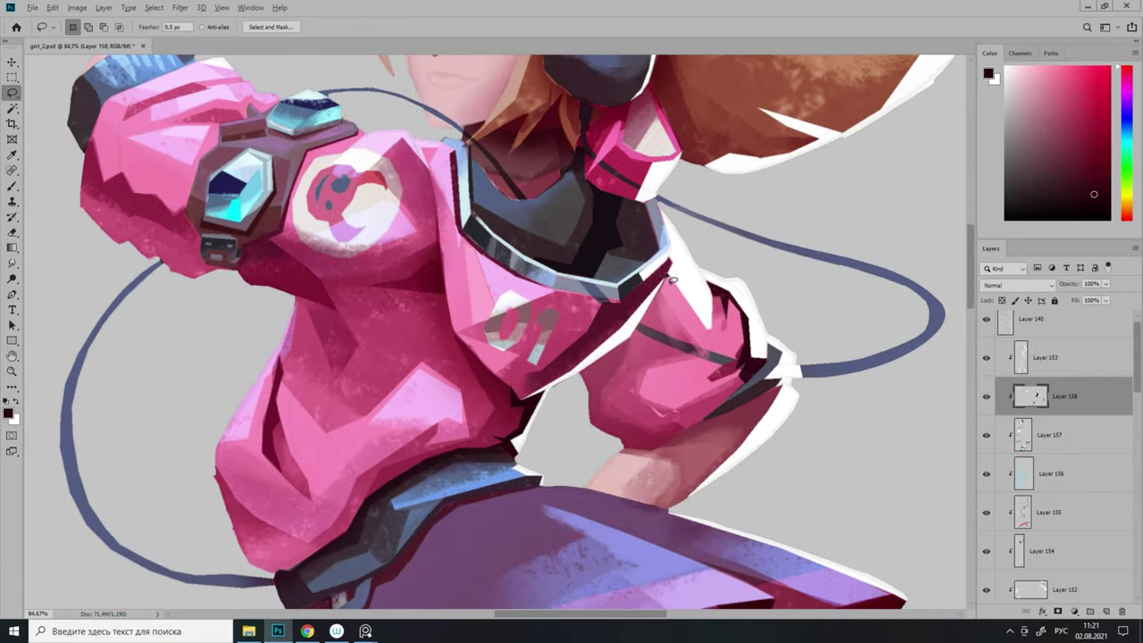
{"action": "scroll", "coordinate": [728, 290], "scroll_direction": "up", "scroll_amount": 4}
{"action": "key", "text": "e"}
{"action": "scroll", "coordinate": [733, 297], "scroll_direction": "down", "scroll_amount": 3}
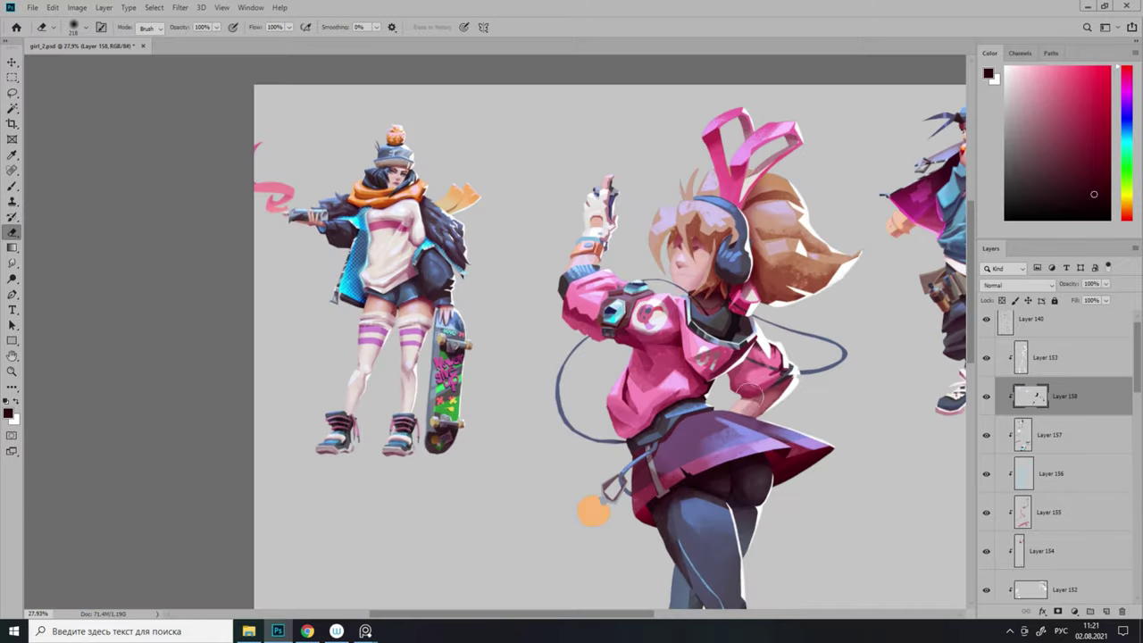
Select the underside of the raised sleeve beside the gem device and paint a dark red shadow there.
{"action": "key", "text": "l"}
{"action": "scroll", "coordinate": [765, 384], "scroll_direction": "up", "scroll_amount": 5}
{"action": "scroll", "coordinate": [625, 312], "scroll_direction": "down", "scroll_amount": 2}
{"action": "scroll", "coordinate": [576, 371], "scroll_direction": "up", "scroll_amount": 2}
{"action": "left_click_drag", "start_coordinate": [532, 261], "coordinate": [575, 370]}
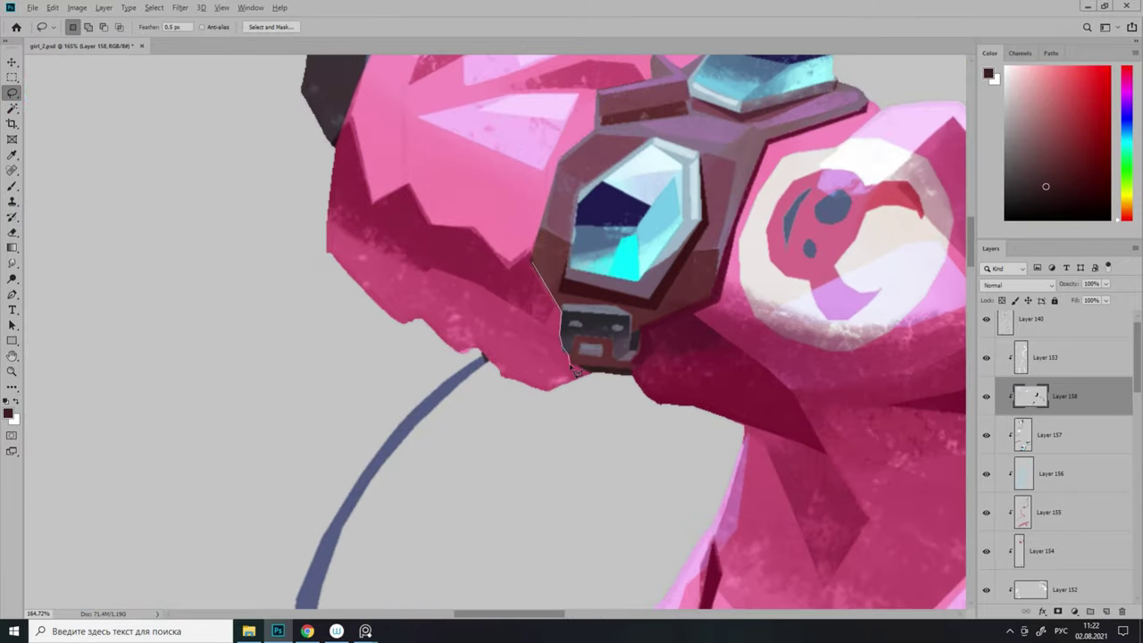
{"action": "scroll", "coordinate": [458, 383], "scroll_direction": "down", "scroll_amount": 5}
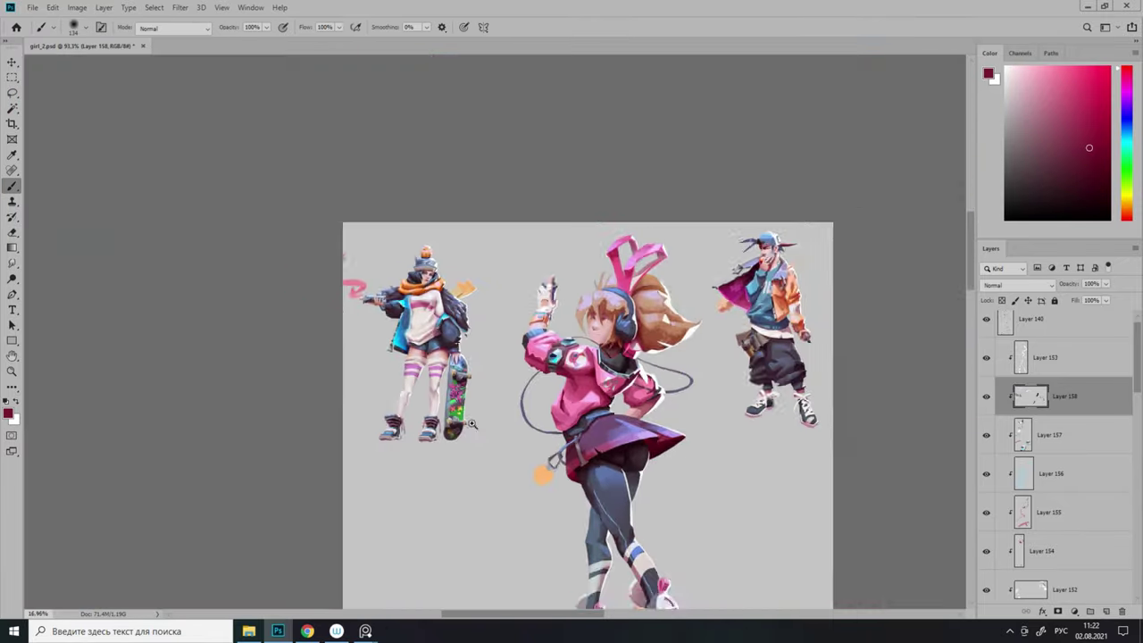
Paint light pink highlight facets on the raised sleeve and the back sleeve, and save the file.
{"action": "scroll", "coordinate": [473, 362], "scroll_direction": "up", "scroll_amount": 3}
{"action": "scroll", "coordinate": [473, 362], "scroll_direction": "down", "scroll_amount": 1}
{"action": "scroll", "coordinate": [483, 278], "scroll_direction": "up", "scroll_amount": 3}
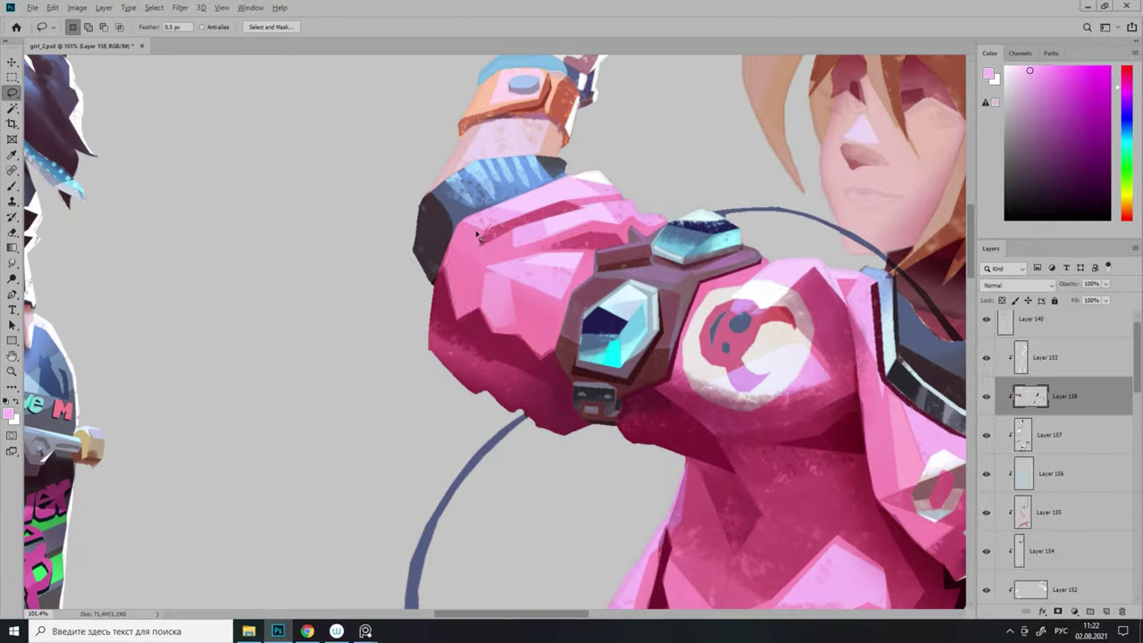
{"action": "scroll", "coordinate": [487, 237], "scroll_direction": "down", "scroll_amount": 4}
{"action": "key", "text": "l"}
{"action": "scroll", "coordinate": [714, 295], "scroll_direction": "up", "scroll_amount": 5}
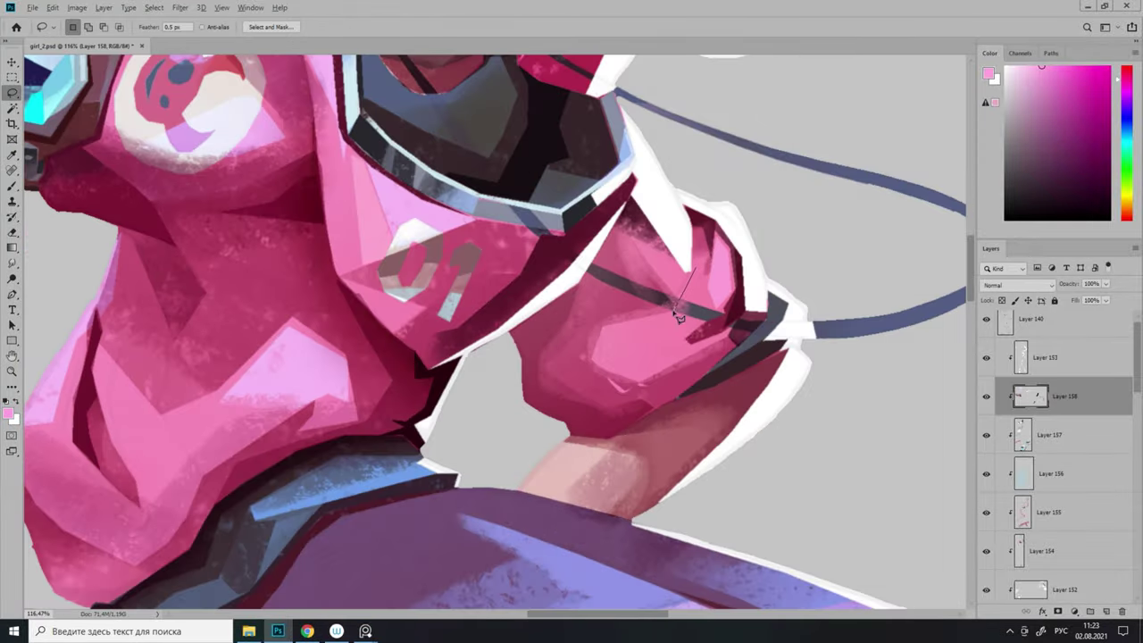
{"action": "scroll", "coordinate": [679, 315], "scroll_direction": "down", "scroll_amount": 4}
Select the underside of the blue strap hanging from the belt and paint it dark purple with a 77 px textured brush.
{"action": "scroll", "coordinate": [580, 384], "scroll_direction": "up", "scroll_amount": 5}
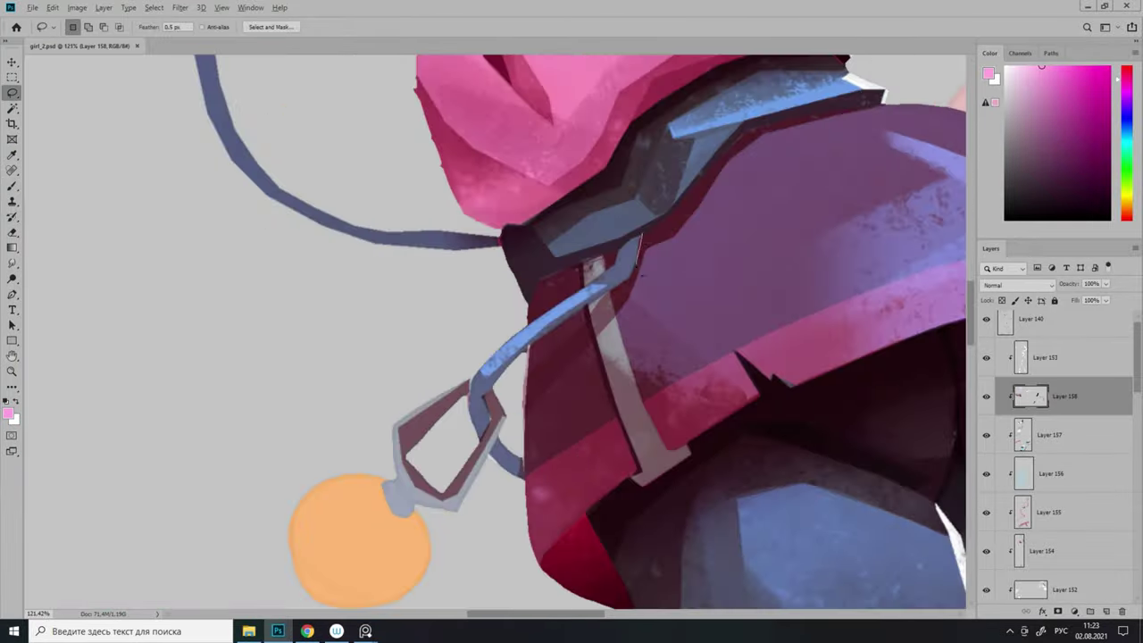
{"action": "key", "text": "b"}
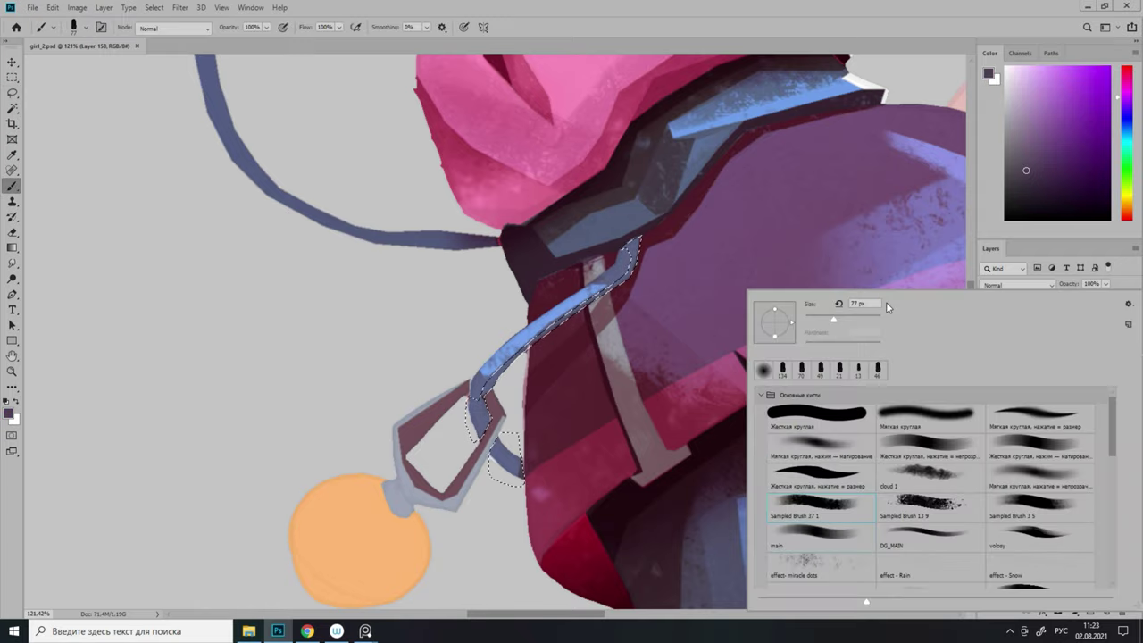
{"action": "scroll", "coordinate": [500, 514], "scroll_direction": "down", "scroll_amount": 4}
Select the upper and outer edges of the clasp hanging from the blue strap and paint them dark purple.
{"action": "scroll", "coordinate": [500, 513], "scroll_direction": "up", "scroll_amount": 3}
{"action": "scroll", "coordinate": [500, 514], "scroll_direction": "down", "scroll_amount": 1}
{"action": "scroll", "coordinate": [500, 514], "scroll_direction": "up", "scroll_amount": 4}
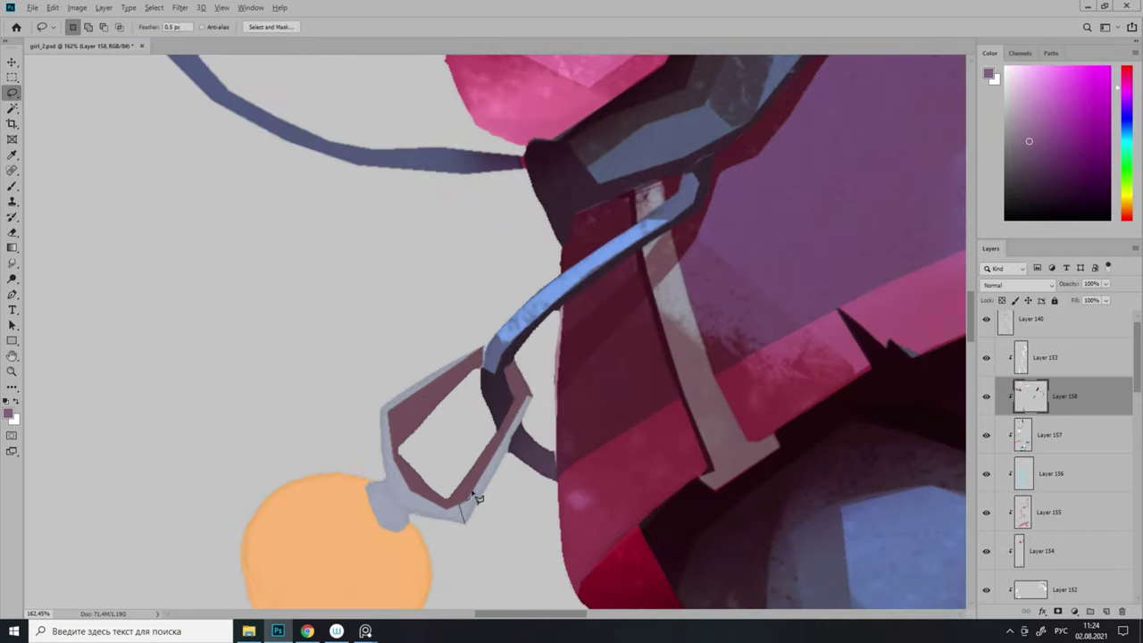
{"action": "right_click", "coordinate": [486, 486]}
{"action": "key", "text": "Escape"}
{"action": "scroll", "coordinate": [474, 375], "scroll_direction": "up", "scroll_amount": 3}
{"action": "key", "text": "l"}
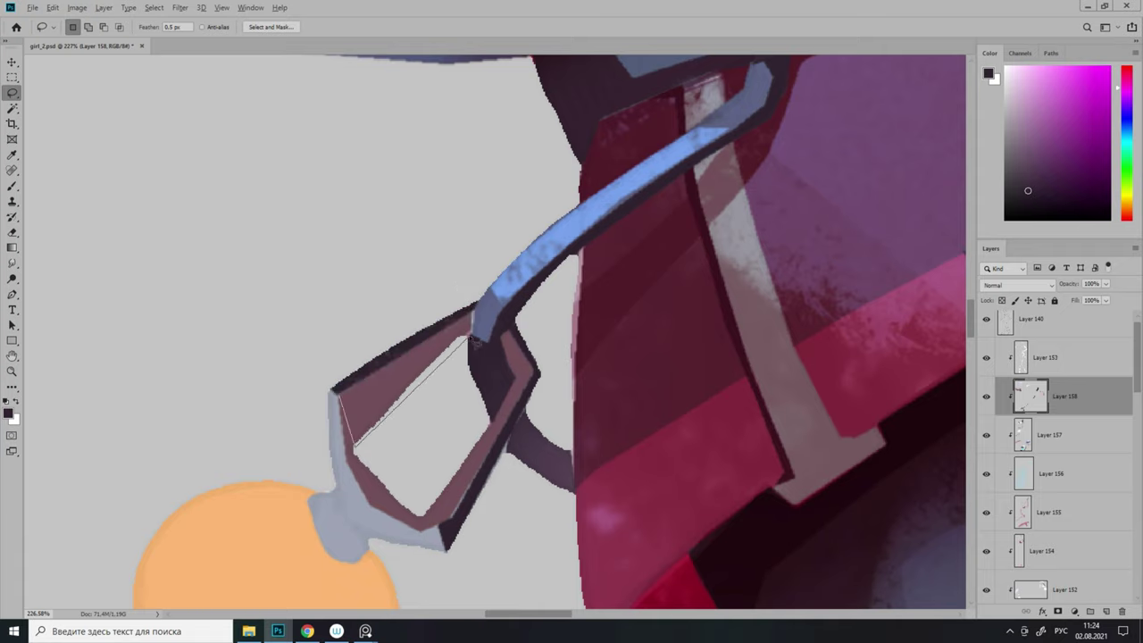
Select the inner faces of the hanging clasp and paint dark red shadows inside its frame.
{"action": "left_click_drag", "start_coordinate": [378, 388], "coordinate": [306, 439]}
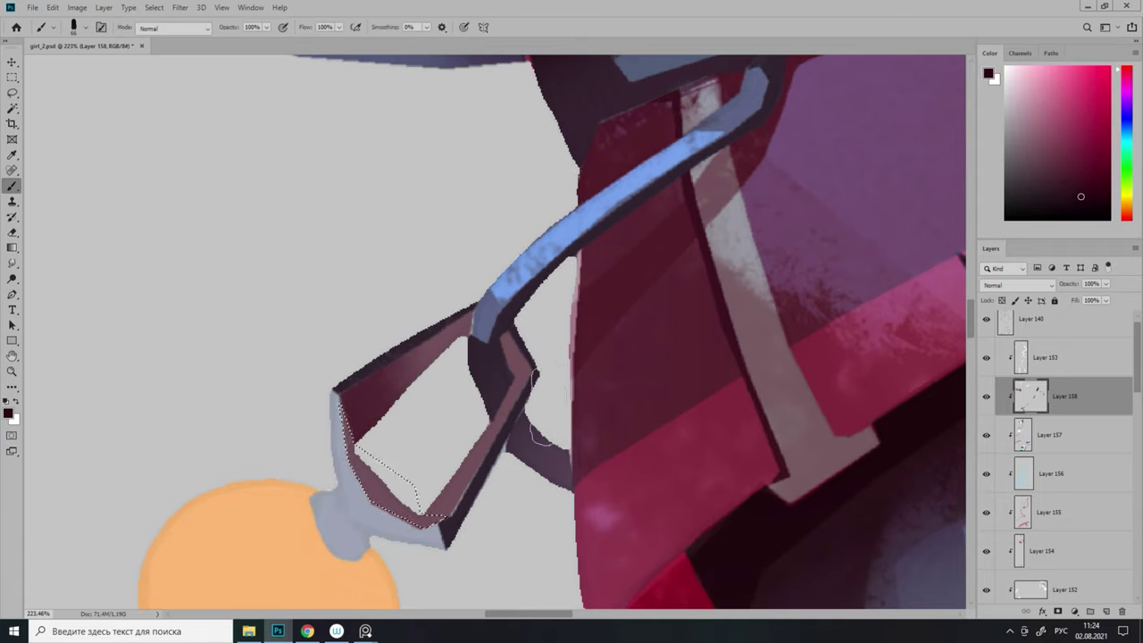
{"action": "key", "text": "l"}
{"action": "key", "text": "ctrl+d"}
{"action": "scroll", "coordinate": [535, 408], "scroll_direction": "down", "scroll_amount": 3}
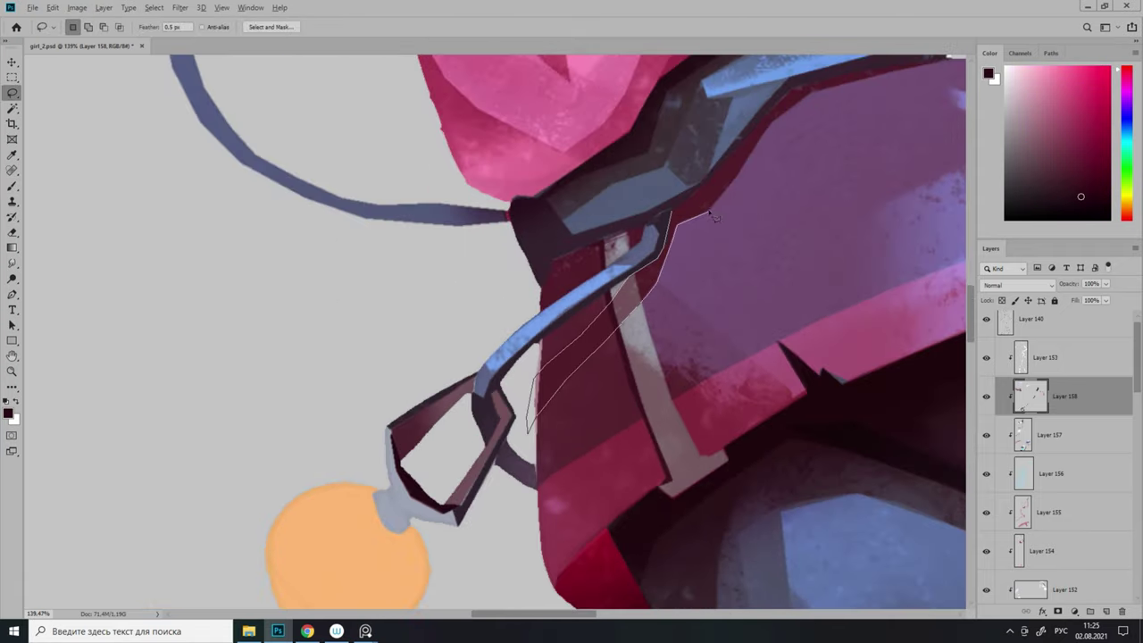
Select the blue strap's cast shadow across the skirt and paint it muted pink on a new Multiply layer.
{"action": "left_click_drag", "start_coordinate": [714, 217], "coordinate": [706, 218]}
{"action": "key", "text": "b"}
{"action": "scroll", "coordinate": [651, 229], "scroll_direction": "up", "scroll_amount": 2}
{"action": "scroll", "coordinate": [651, 229], "scroll_direction": "down", "scroll_amount": 2}
{"action": "scroll", "coordinate": [830, 387], "scroll_direction": "up", "scroll_amount": 2}
{"action": "key", "text": "ctrl+shift+alt+n"}
{"action": "key", "text": "shift+alt+m"}
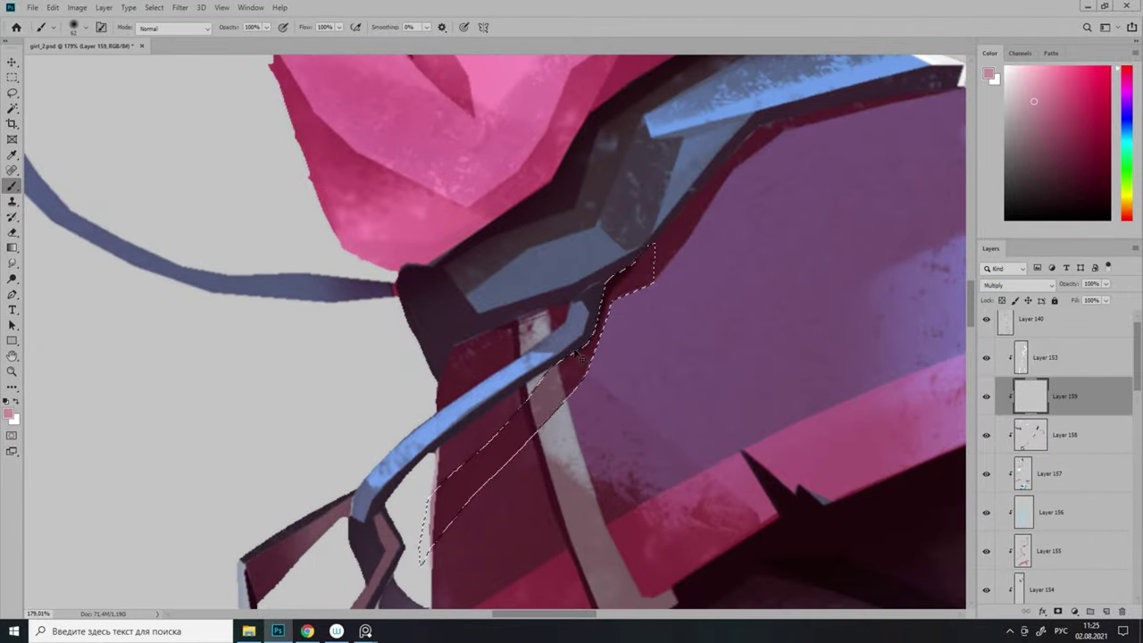
{"action": "left_click_drag", "start_coordinate": [579, 359], "coordinate": [464, 500]}
{"action": "key", "text": "ctrl+d"}
{"action": "scroll", "coordinate": [535, 357], "scroll_direction": "down", "scroll_amount": 4}
{"action": "scroll", "coordinate": [649, 366], "scroll_direction": "up", "scroll_amount": 3}
On Layer 158, lasso a folded tag at the lower end of the grey strap and fill it off-white with a pinkish upper part.
{"action": "key", "text": "alt+bracketleft"}
{"action": "key", "text": "l"}
{"action": "scroll", "coordinate": [531, 467], "scroll_direction": "down", "scroll_amount": 5}
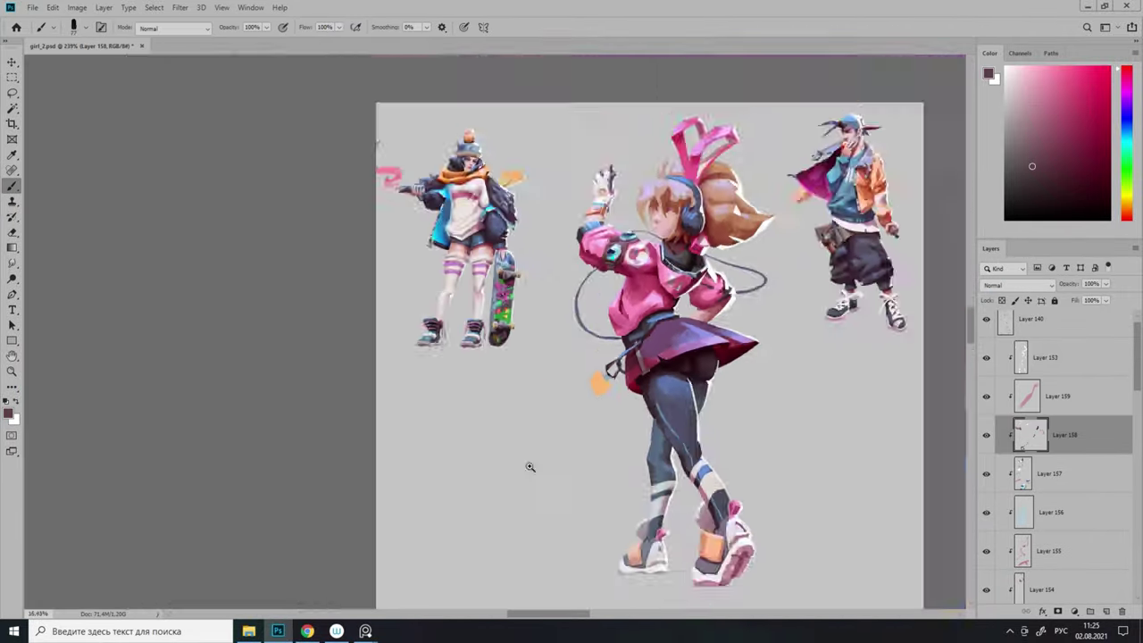
{"action": "scroll", "coordinate": [531, 467], "scroll_direction": "up", "scroll_amount": 4}
{"action": "scroll", "coordinate": [624, 402], "scroll_direction": "up", "scroll_amount": 2}
{"action": "scroll", "coordinate": [785, 335], "scroll_direction": "down", "scroll_amount": 3}
{"action": "scroll", "coordinate": [741, 357], "scroll_direction": "up", "scroll_amount": 2}
{"action": "key", "text": "l"}
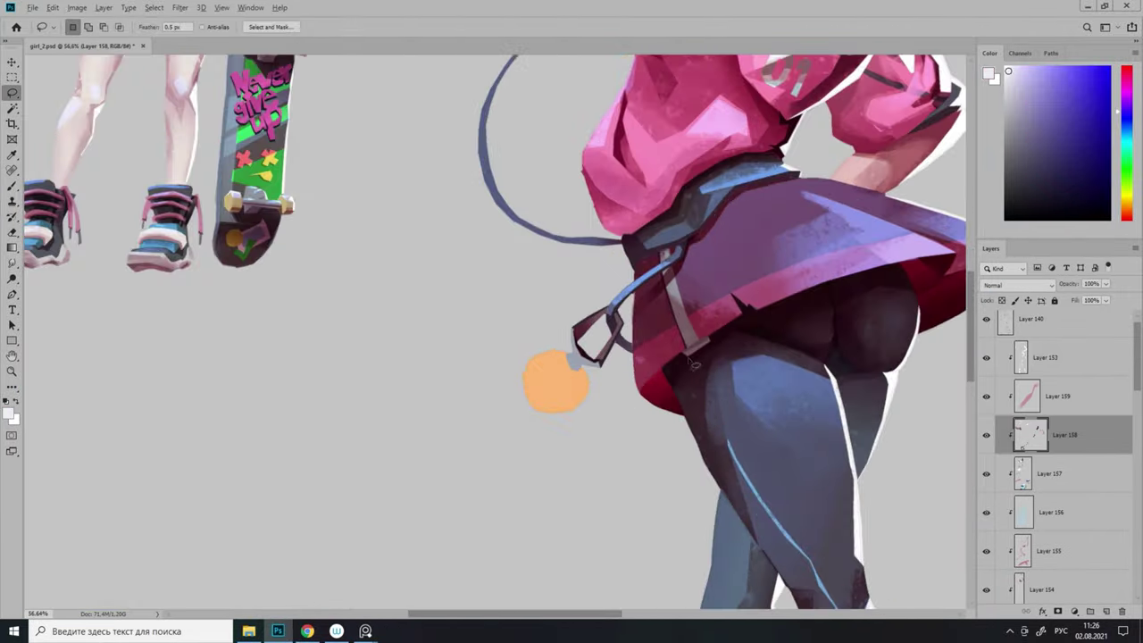
{"action": "key", "text": "alt+BackSpace"}
{"action": "scroll", "coordinate": [732, 371], "scroll_direction": "up", "scroll_amount": 2}
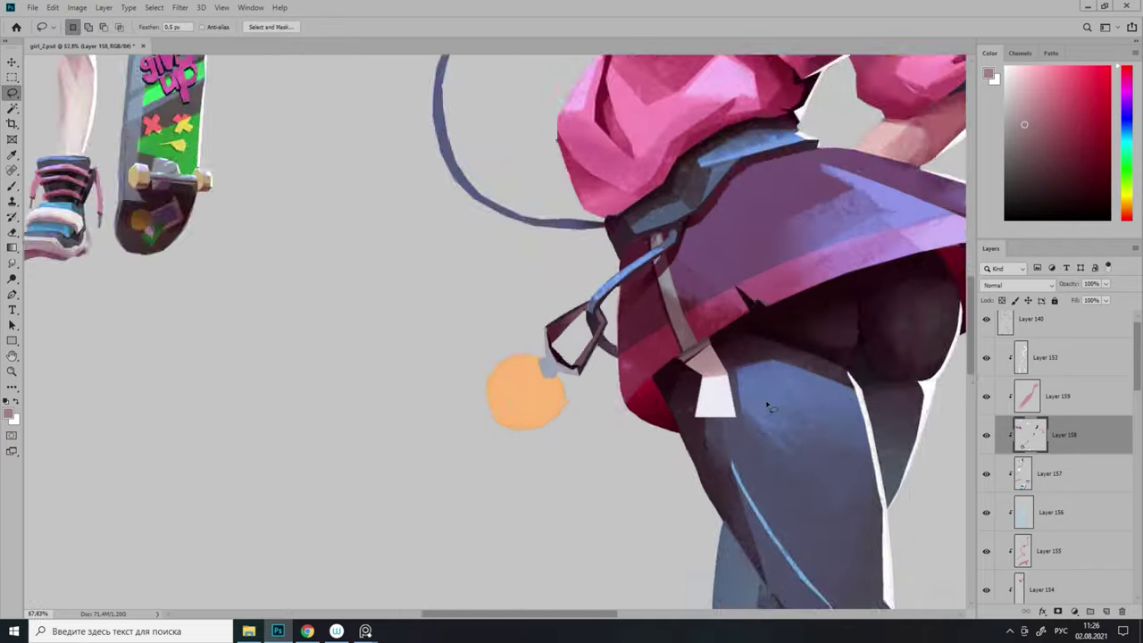
Select uneven horizontal stripes inside the tag, filling the upper ones grey-brown and the lower ones teal.
{"action": "key", "text": "l"}
{"action": "scroll", "coordinate": [667, 374], "scroll_direction": "up", "scroll_amount": 2}
{"action": "mouse_move", "coordinate": [659, 317]}
{"action": "left_mouse_down"}
{"action": "mouse_move", "coordinate": [638, 337]}
{"action": "mouse_move", "coordinate": [729, 449]}
{"action": "left_mouse_up"}
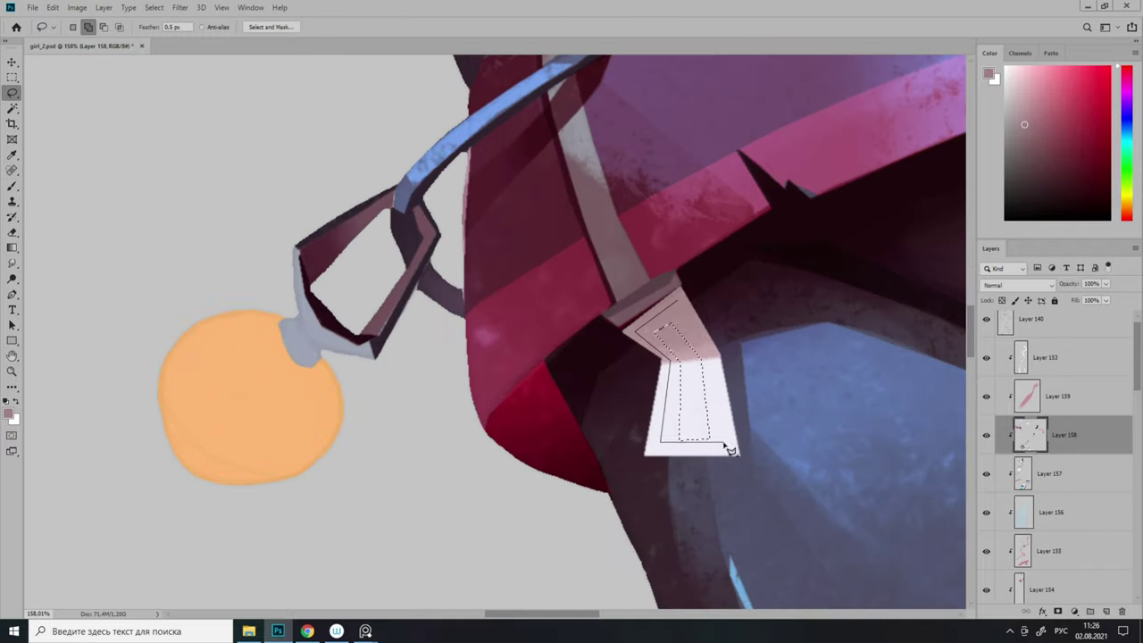
{"action": "key", "text": "b"}
{"action": "scroll", "coordinate": [671, 400], "scroll_direction": "down", "scroll_amount": 3}
{"action": "scroll", "coordinate": [757, 403], "scroll_direction": "up", "scroll_amount": 3}
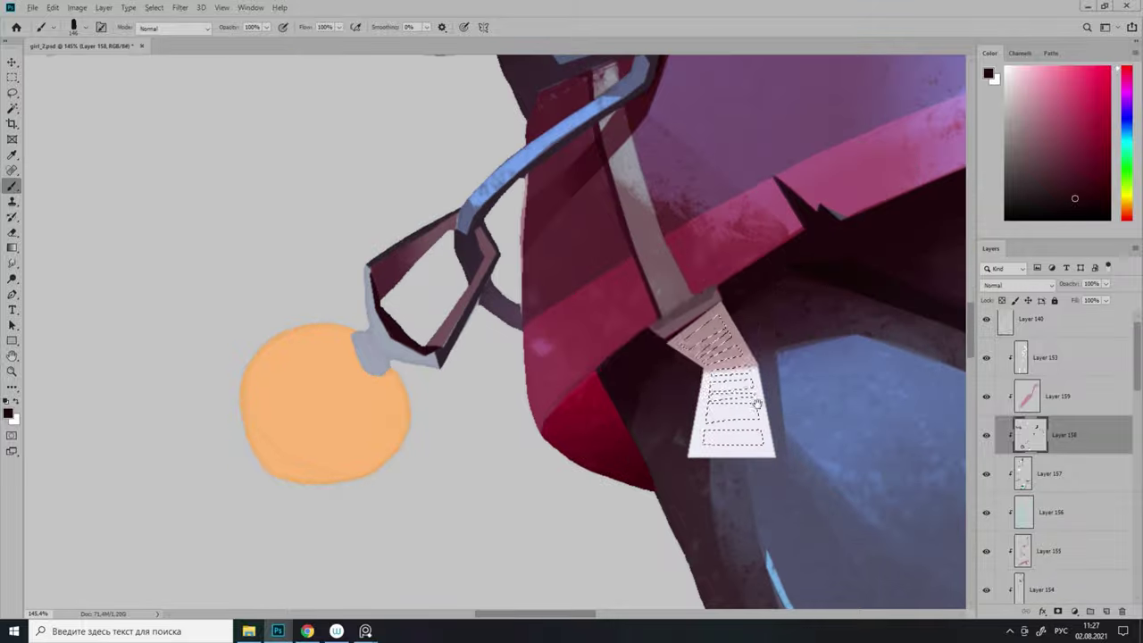
{"action": "key", "text": "x"}
{"action": "scroll", "coordinate": [732, 457], "scroll_direction": "down", "scroll_amount": 2}
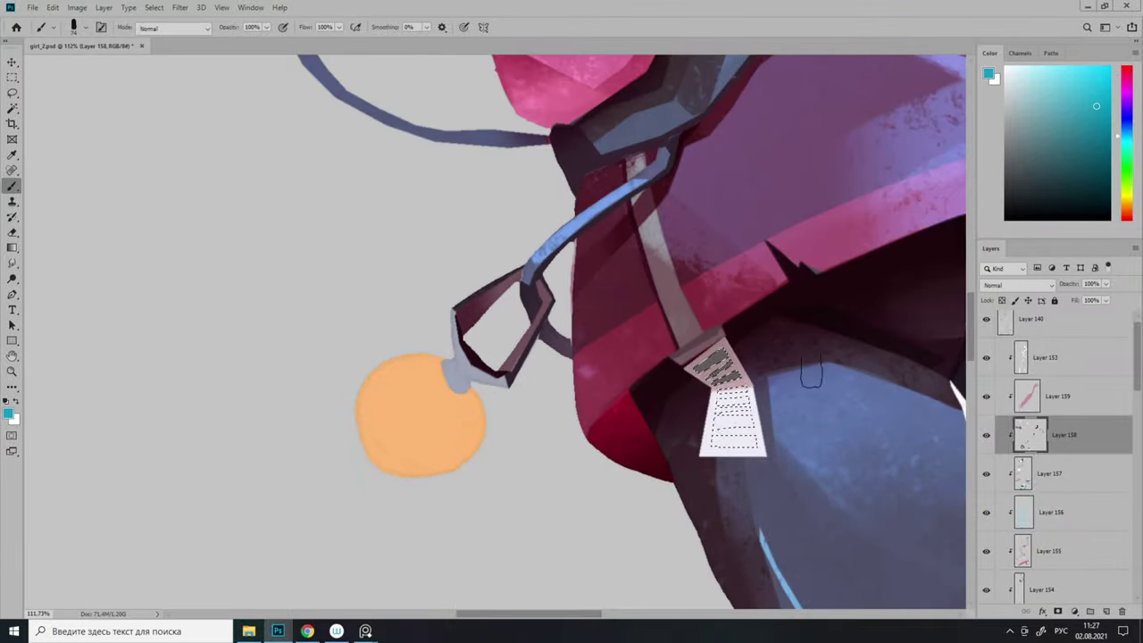
{"action": "scroll", "coordinate": [810, 375], "scroll_direction": "down", "scroll_amount": 3}
{"action": "scroll", "coordinate": [786, 357], "scroll_direction": "up", "scroll_amount": 3}
{"action": "key", "text": "alt+BackSpace"}
{"action": "key", "text": "ctrl+d"}
Select the thigh area behind the tag, paint a near-black shadow there and soften it with the Eraser.
{"action": "key", "text": "l"}
{"action": "left_click_drag", "start_coordinate": [705, 400], "coordinate": [676, 438]}
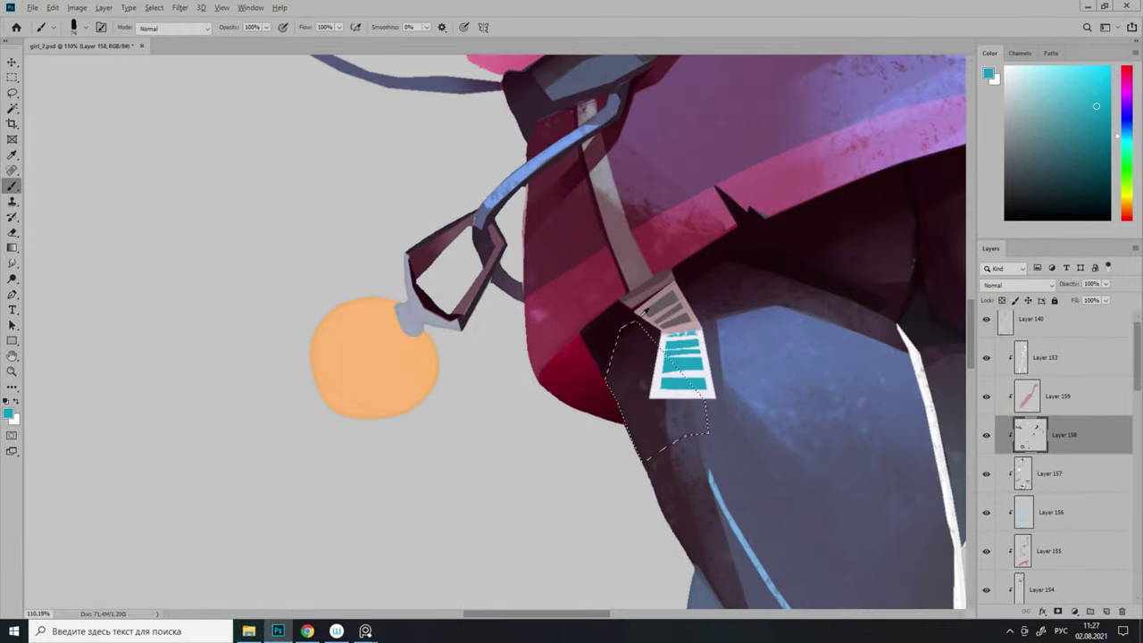
{"action": "scroll", "coordinate": [645, 309], "scroll_direction": "up", "scroll_amount": 2}
{"action": "scroll", "coordinate": [757, 329], "scroll_direction": "down", "scroll_amount": 1}
{"action": "scroll", "coordinate": [781, 340], "scroll_direction": "down", "scroll_amount": 4}
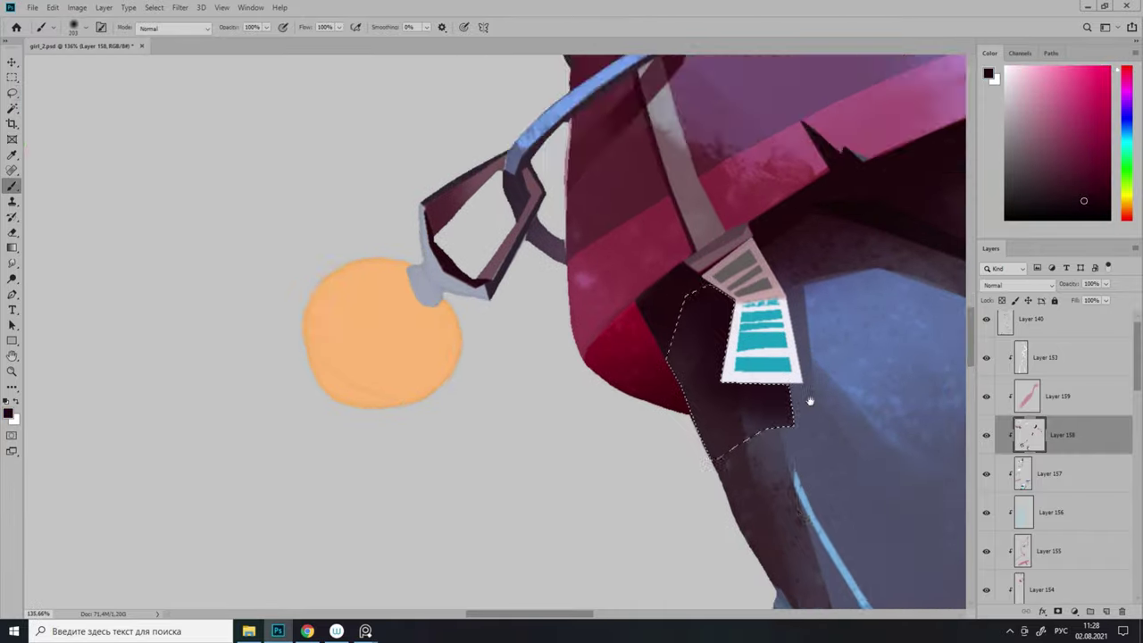
{"action": "key", "text": "e"}
{"action": "scroll", "coordinate": [806, 308], "scroll_direction": "up", "scroll_amount": 4}
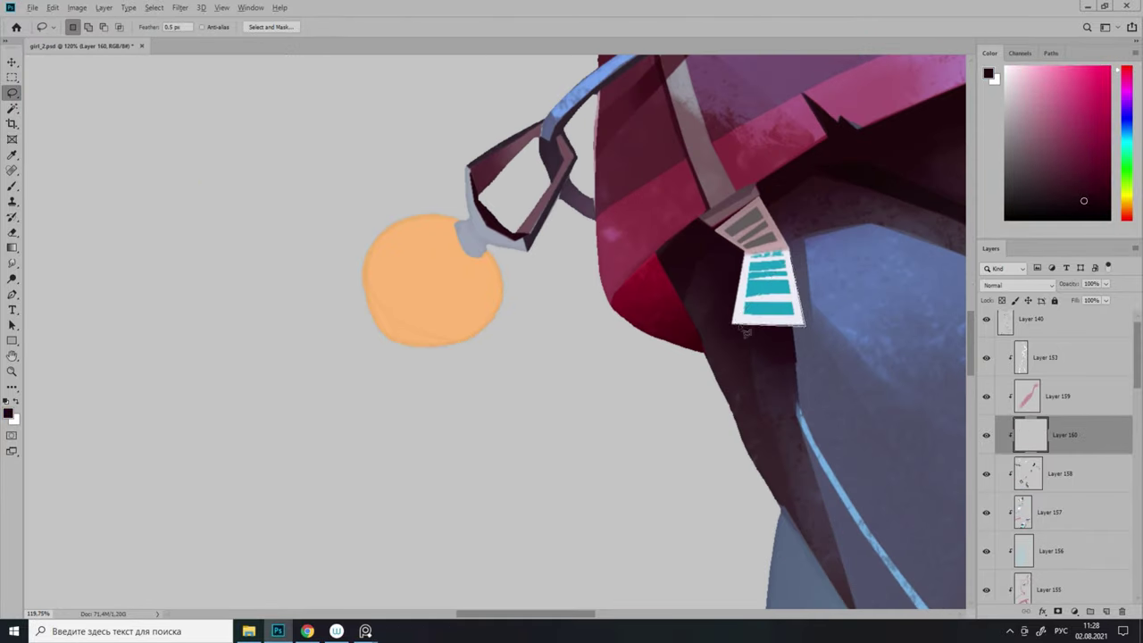
On a new Overlay layer, fill the tag's lower part with light blue and darken its upper folded part.
{"action": "left_click", "coordinate": [759, 299], "text": "alt"}
{"action": "key", "text": "ctrl+shift+alt+n"}
{"action": "scroll", "coordinate": [730, 365], "scroll_direction": "down", "scroll_amount": 4}
{"action": "scroll", "coordinate": [777, 250], "scroll_direction": "up", "scroll_amount": 4}
{"action": "key", "text": "l"}
{"action": "key", "text": "d"}
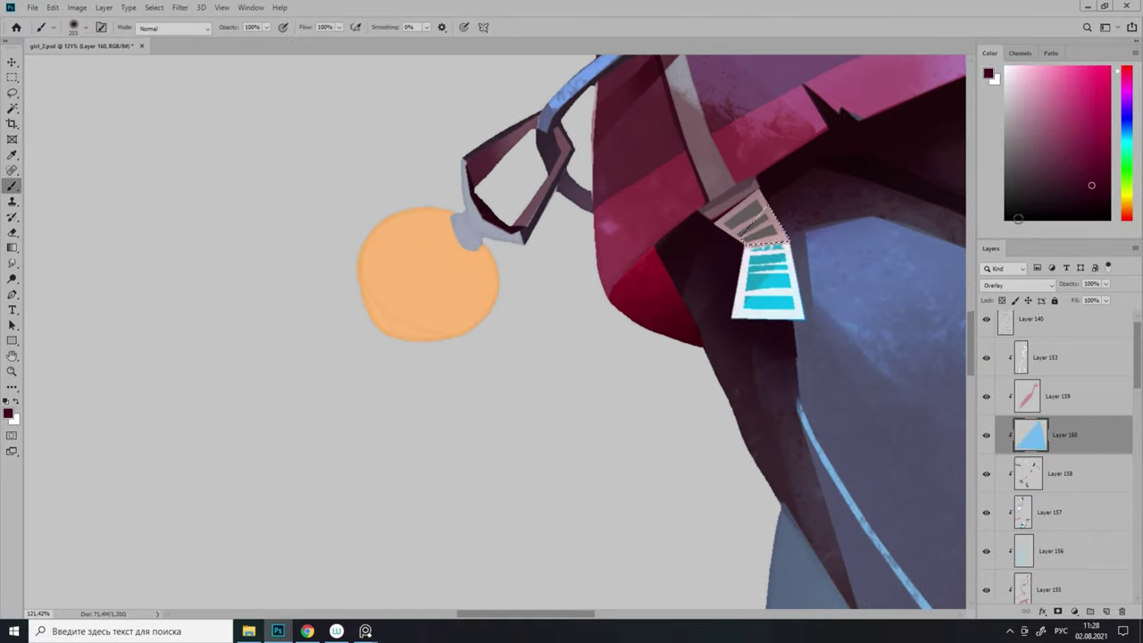
{"action": "scroll", "coordinate": [773, 313], "scroll_direction": "down", "scroll_amount": 4}
{"action": "scroll", "coordinate": [773, 268], "scroll_direction": "up", "scroll_amount": 7}
Add a new layer and fill a dark diagonal band at the strap's end above the tag.
{"action": "key", "text": "ctrl+shift+alt+n"}
{"action": "key", "text": "alt+BackSpace"}
{"action": "scroll", "coordinate": [625, 357], "scroll_direction": "down", "scroll_amount": 6}
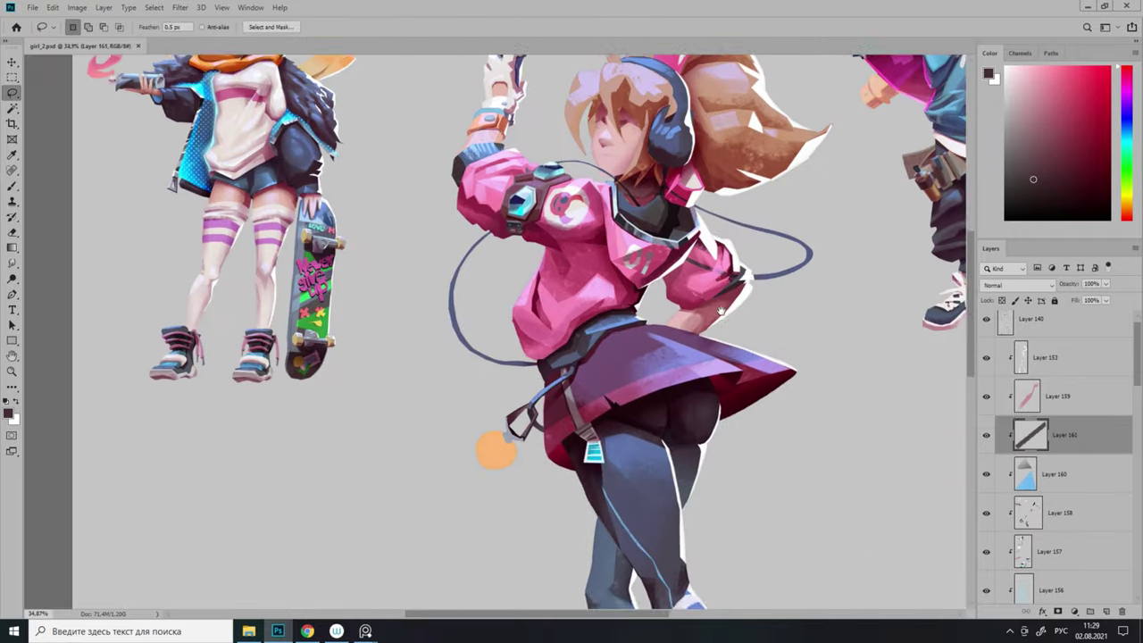
Select the skirt's broad front panel and fill it with light blue on a new Hard Light layer.
{"action": "scroll", "coordinate": [598, 386], "scroll_direction": "up", "scroll_amount": 2}
{"action": "left_click_drag", "start_coordinate": [571, 326], "coordinate": [598, 386]}
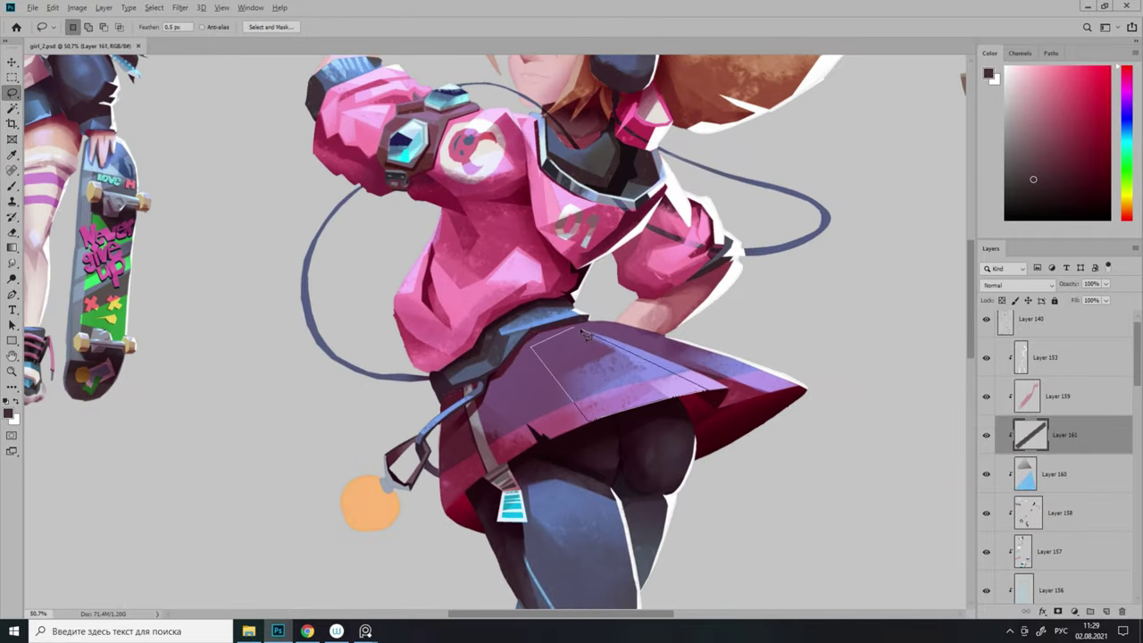
{"action": "scroll", "coordinate": [582, 332], "scroll_direction": "down", "scroll_amount": 4}
{"action": "key", "text": "ctrl+shift+alt+n"}
{"action": "left_click", "coordinate": [1017, 285]}
{"action": "left_click", "coordinate": [1009, 451]}
{"action": "key", "text": "alt+BackSpace"}
{"action": "scroll", "coordinate": [549, 400], "scroll_direction": "up", "scroll_amount": 2}
{"action": "scroll", "coordinate": [548, 400], "scroll_direction": "down", "scroll_amount": 5}
{"action": "key", "text": "b"}
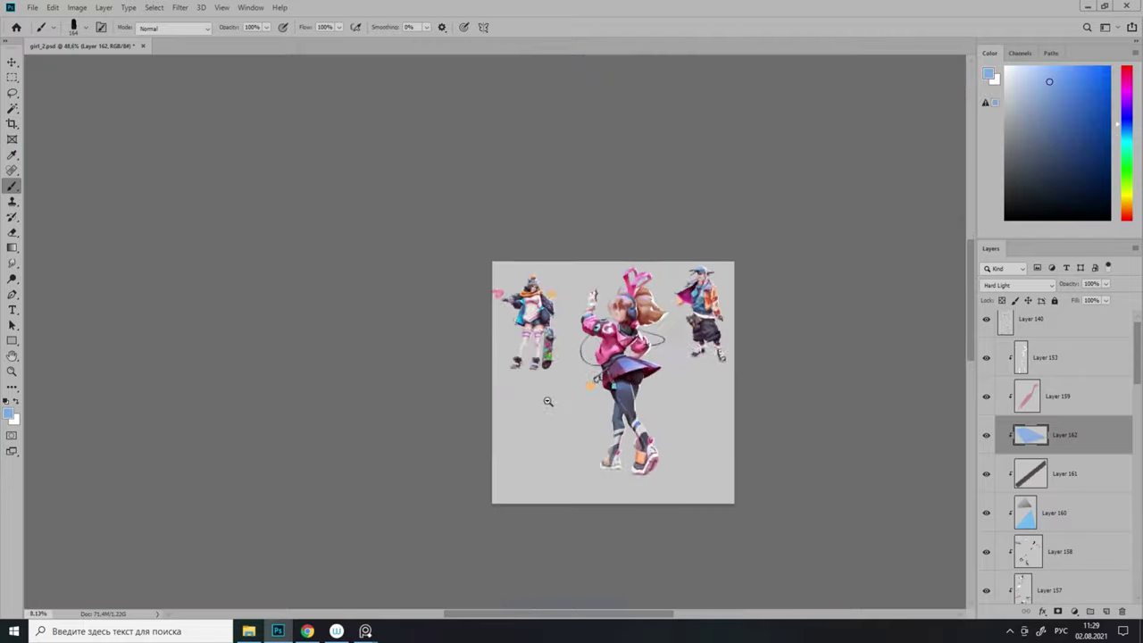
Select the narrower skirt panel near the blue strap and brush light blue reflections over it on the Hard Light layer.
{"action": "scroll", "coordinate": [622, 367], "scroll_direction": "up", "scroll_amount": 6}
{"action": "key", "text": "l"}
{"action": "left_click_drag", "start_coordinate": [580, 442], "coordinate": [464, 349]}
{"action": "left_click_drag", "start_coordinate": [564, 442], "coordinate": [564, 442]}
{"action": "key", "text": "b"}
{"action": "scroll", "coordinate": [564, 442], "scroll_direction": "down", "scroll_amount": 4}
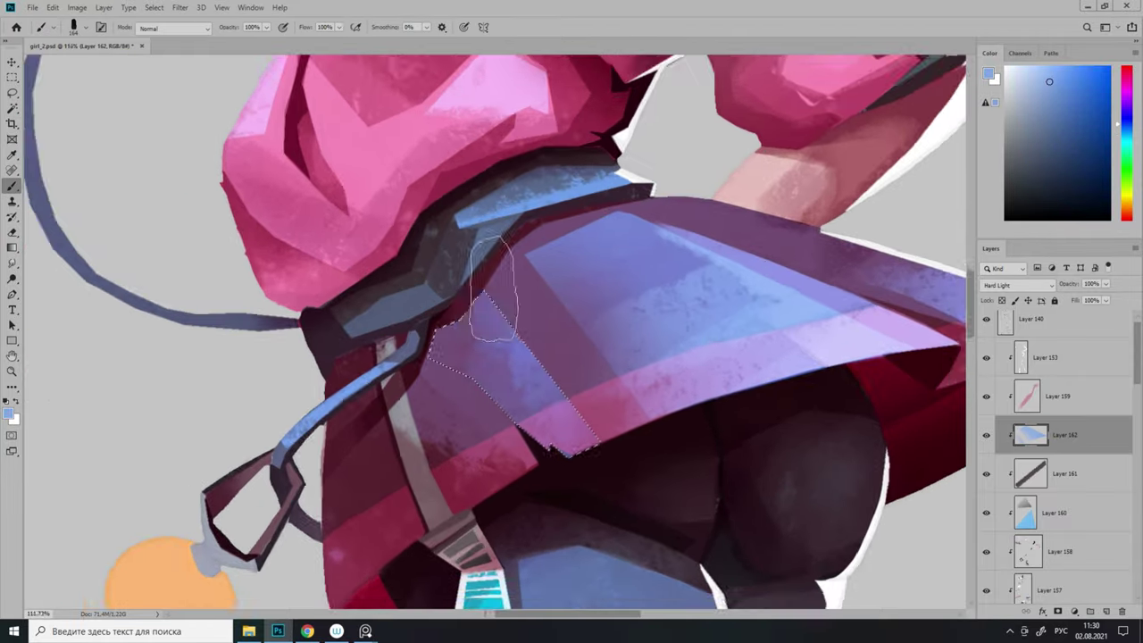
{"action": "scroll", "coordinate": [582, 282], "scroll_direction": "down", "scroll_amount": 2}
{"action": "key", "text": "l"}
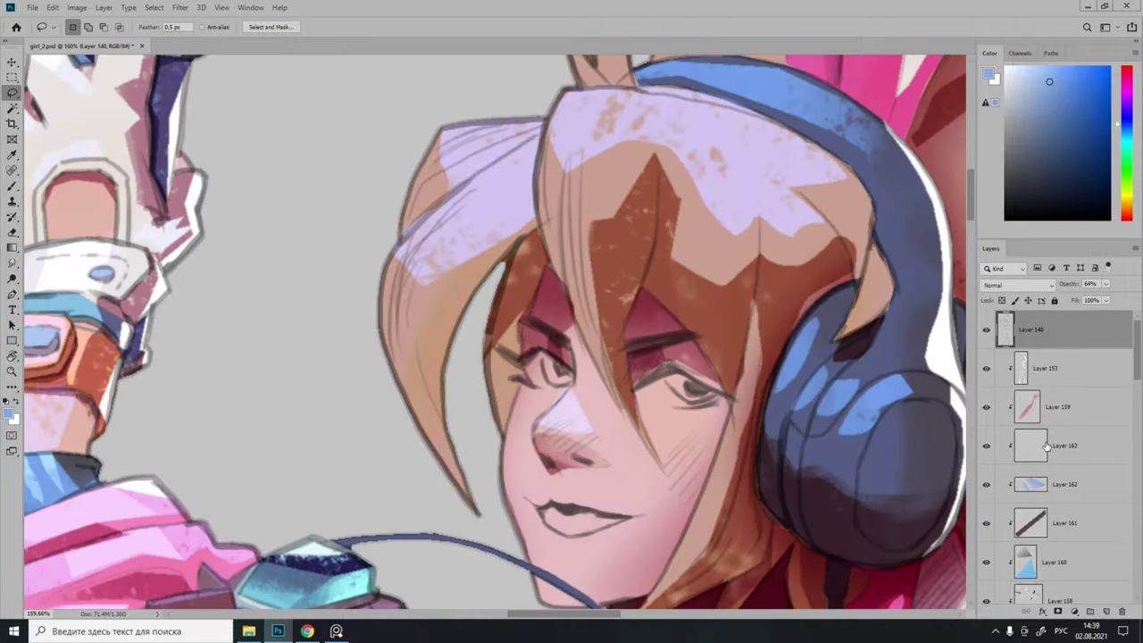
On Layer 163, select the whites of both eyes and paint them light grey-beige with a pinkish corner.
{"action": "left_click", "coordinate": [1046, 446]}
{"action": "scroll", "coordinate": [656, 366], "scroll_direction": "up", "scroll_amount": 2}
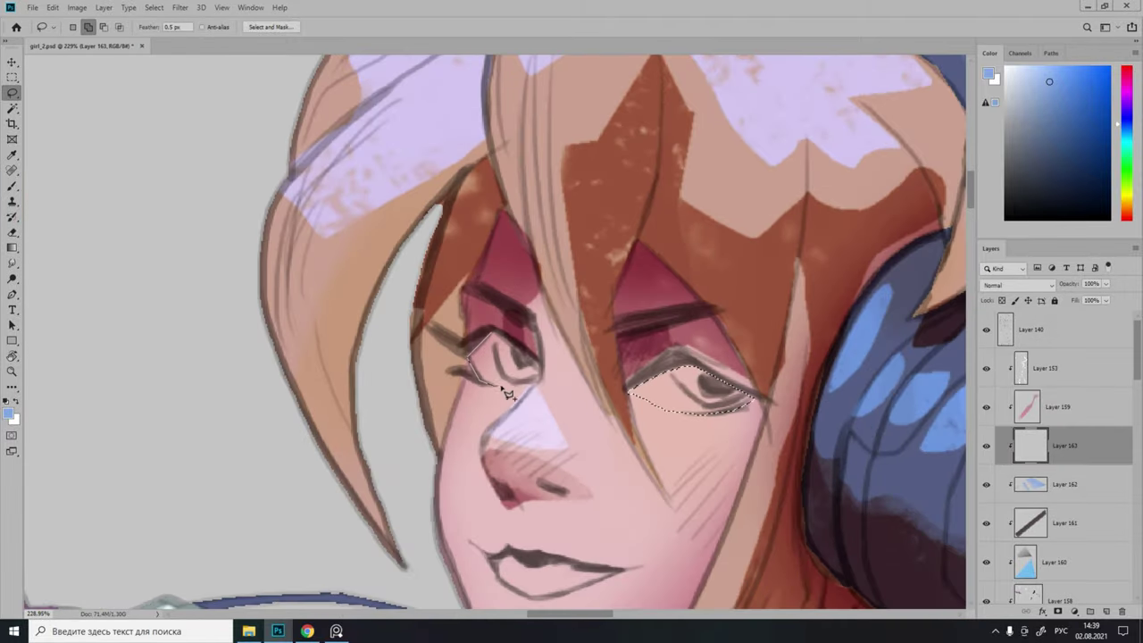
{"action": "left_click_drag", "start_coordinate": [506, 394], "coordinate": [489, 380]}
{"action": "scroll", "coordinate": [506, 394], "scroll_direction": "down", "scroll_amount": 2}
{"action": "key", "text": "b"}
{"action": "scroll", "coordinate": [697, 375], "scroll_direction": "up", "scroll_amount": 2}
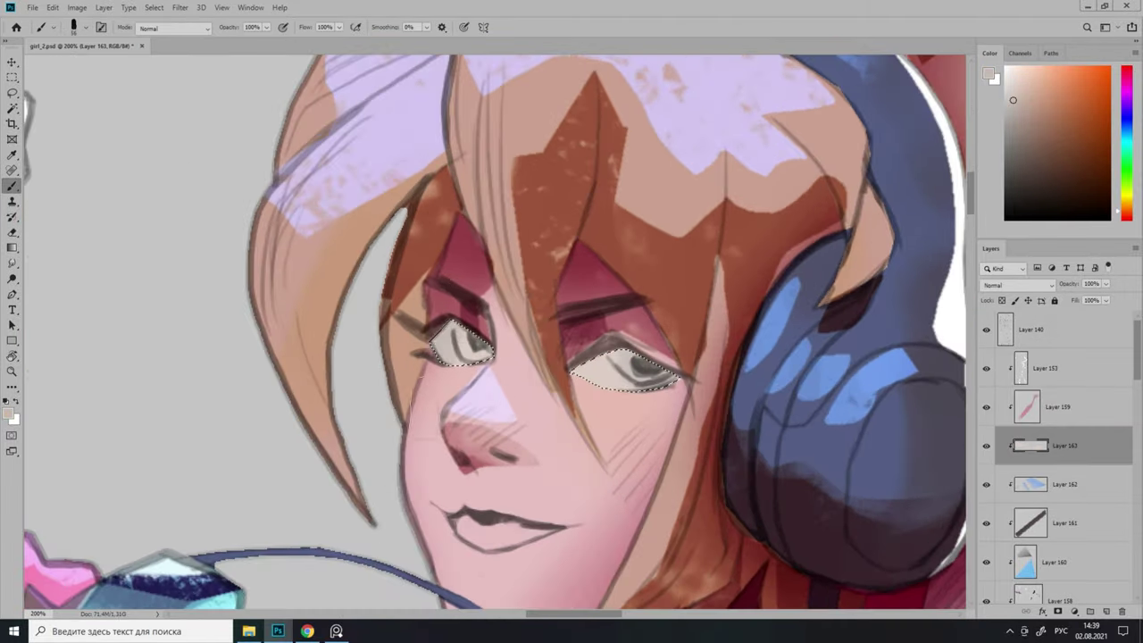
{"action": "left_click", "coordinate": [1039, 85]}
{"action": "scroll", "coordinate": [491, 331], "scroll_direction": "down", "scroll_amount": 2}
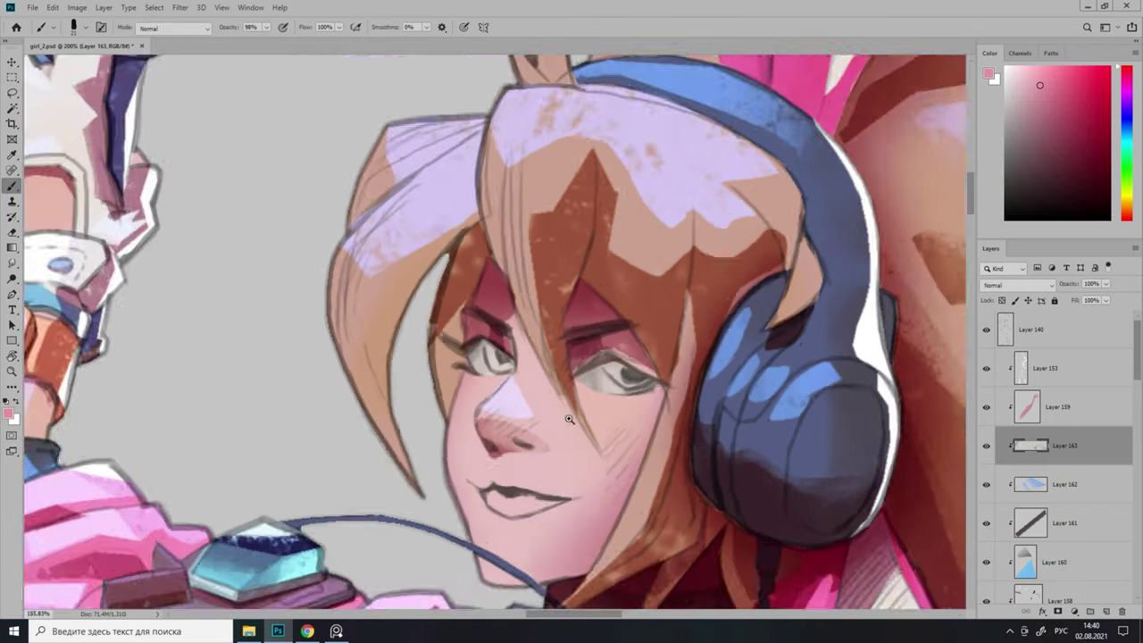
{"action": "key", "text": "ctrl+d"}
Lasso the upper lash lines of both eyes and fill them dark brown on a new layer.
{"action": "scroll", "coordinate": [535, 358], "scroll_direction": "up", "scroll_amount": 2}
{"action": "key", "text": "l"}
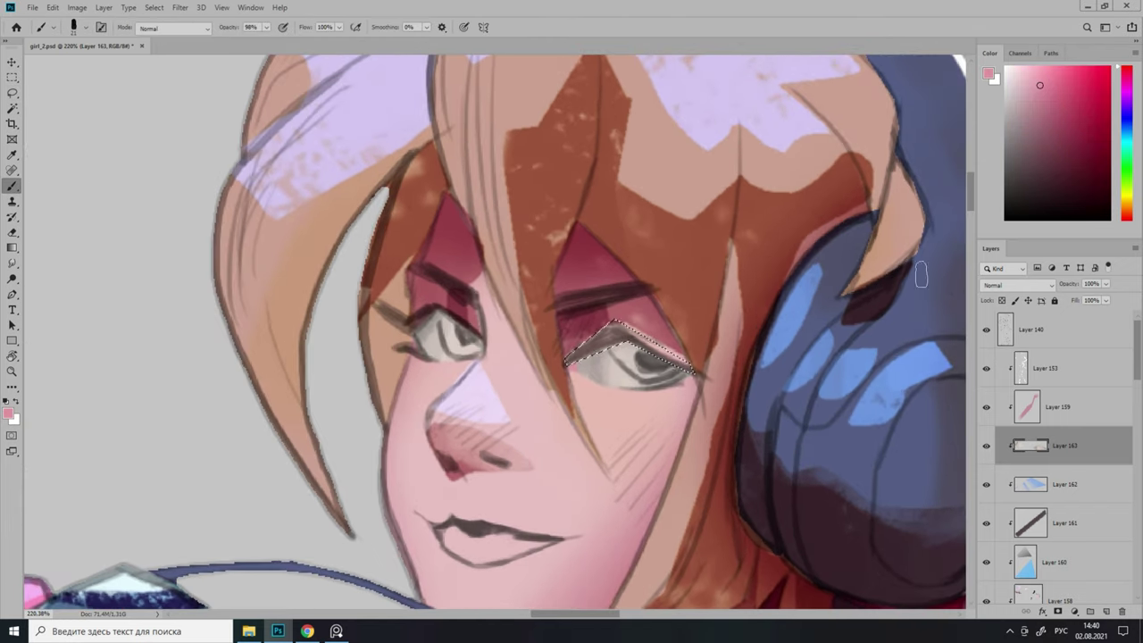
{"action": "left_click", "coordinate": [720, 242], "text": "alt"}
{"action": "key", "text": "alt+BackSpace"}
{"action": "scroll", "coordinate": [720, 242], "scroll_direction": "down", "scroll_amount": 3}
{"action": "scroll", "coordinate": [620, 388], "scroll_direction": "up", "scroll_amount": 4}
{"action": "key", "text": "l"}
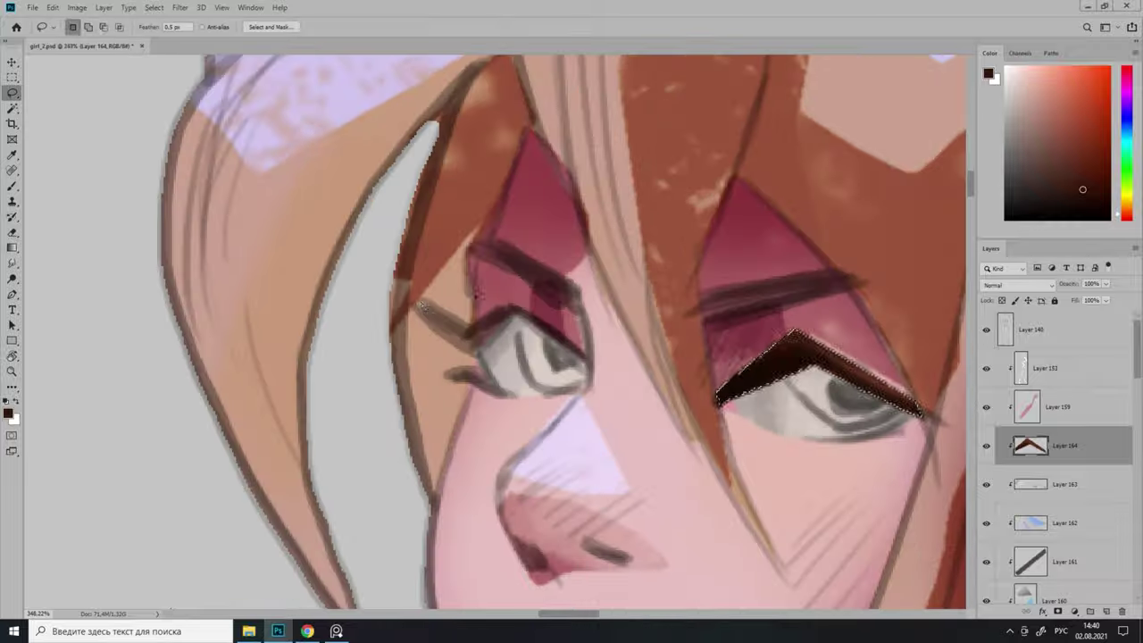
{"action": "key", "text": "b"}
{"action": "scroll", "coordinate": [437, 337], "scroll_direction": "down", "scroll_amount": 3}
{"action": "key", "text": "alt+BackSpace"}
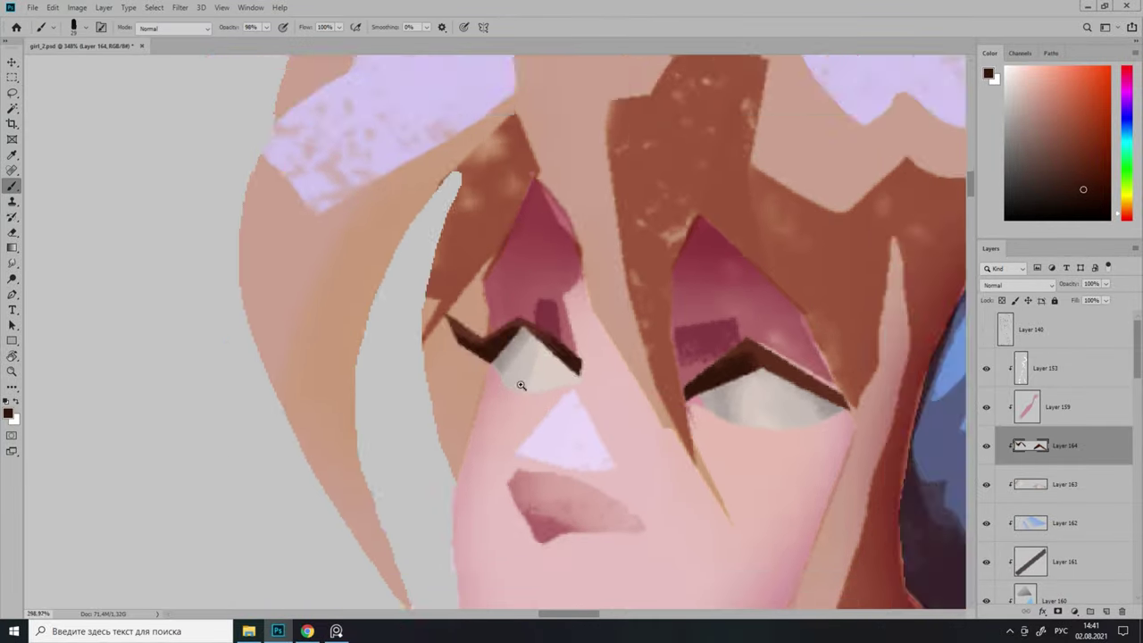
{"action": "scroll", "coordinate": [491, 357], "scroll_direction": "down", "scroll_amount": 2}
{"action": "scroll", "coordinate": [491, 357], "scroll_direction": "up", "scroll_amount": 2}
Add a layer beneath the lashes, select both irises and paint them green.
{"action": "left_click", "coordinate": [1105, 611], "text": "ctrl"}
{"action": "scroll", "coordinate": [643, 339], "scroll_direction": "up", "scroll_amount": 2}
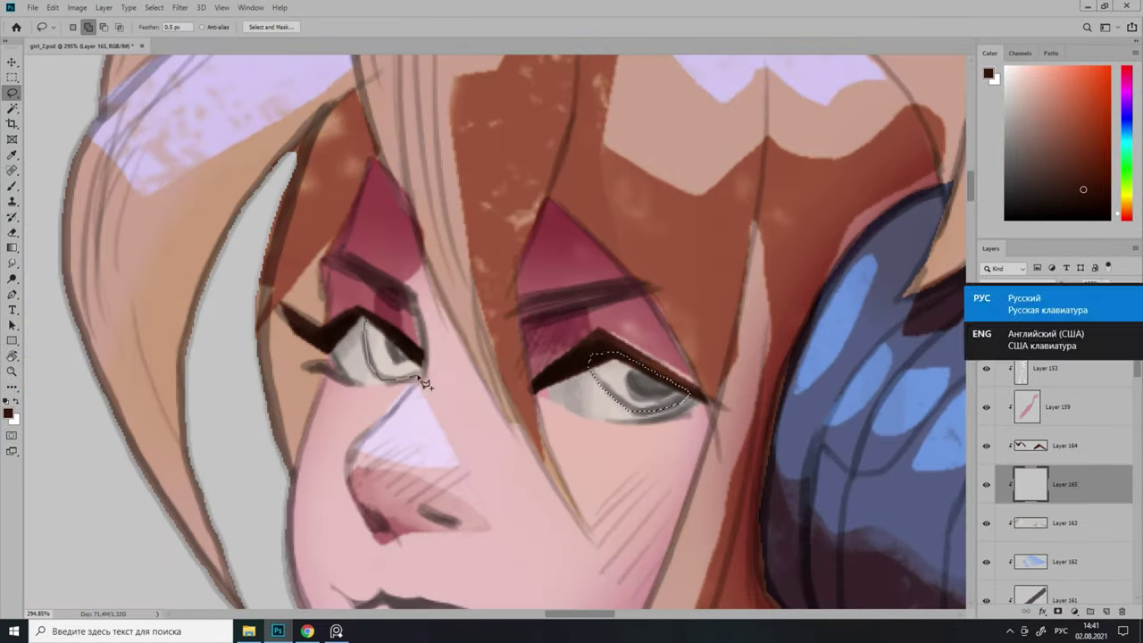
{"action": "right_click", "coordinate": [373, 328], "text": "alt+shift"}
{"action": "scroll", "coordinate": [502, 431], "scroll_direction": "down", "scroll_amount": 8}
{"action": "scroll", "coordinate": [502, 432], "scroll_direction": "up", "scroll_amount": 10}
On Layer 164, lasso the lower lash lines of both eyes and fill them dark brown.
{"action": "key", "text": "l"}
{"action": "key", "text": "alt+bracketright"}
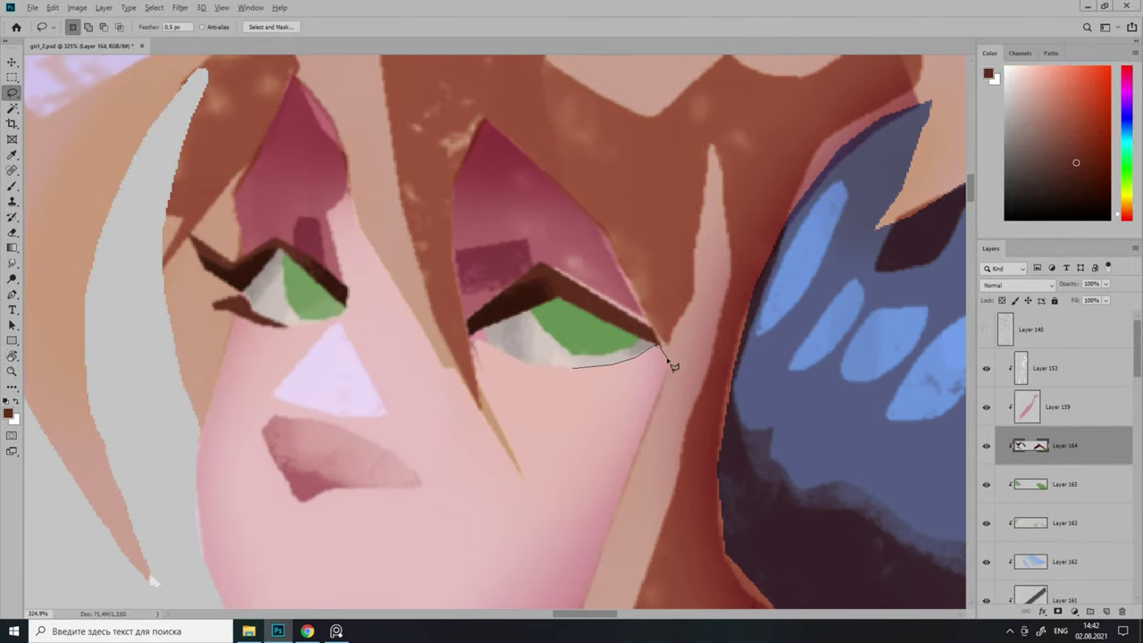
{"action": "scroll", "coordinate": [674, 366], "scroll_direction": "down", "scroll_amount": 10}
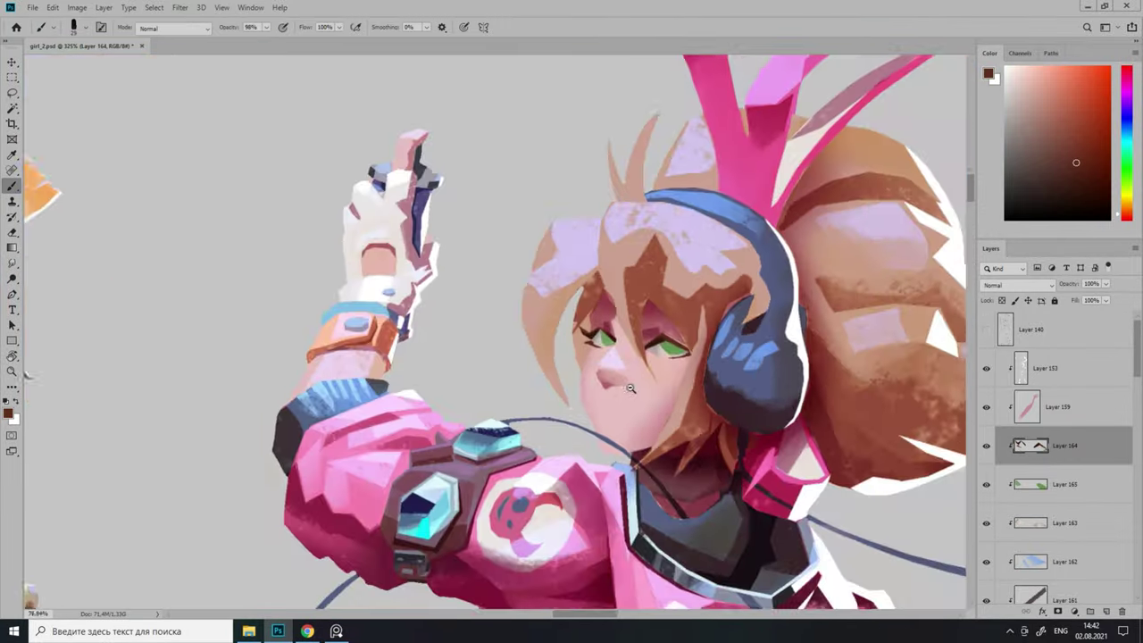
Select the pupils of both eyes and paint them near-black on a new layer above the irises.
{"action": "scroll", "coordinate": [678, 342], "scroll_direction": "up", "scroll_amount": 10}
{"action": "scroll", "coordinate": [453, 301], "scroll_direction": "down", "scroll_amount": 5}
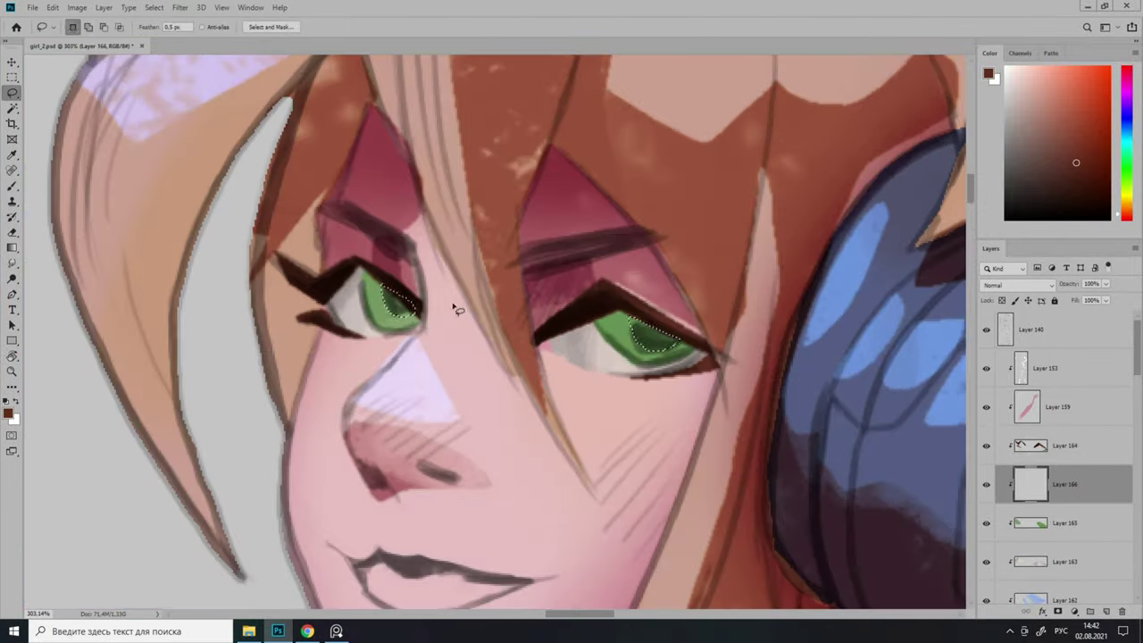
{"action": "key", "text": "b"}
{"action": "key", "text": "d"}
{"action": "scroll", "coordinate": [453, 301], "scroll_direction": "down", "scroll_amount": 5}
Paint the mouth on new layers with a dark red upper lip, off-white teeth and a soft pink lower lip.
{"action": "left_click", "coordinate": [1066, 446]}
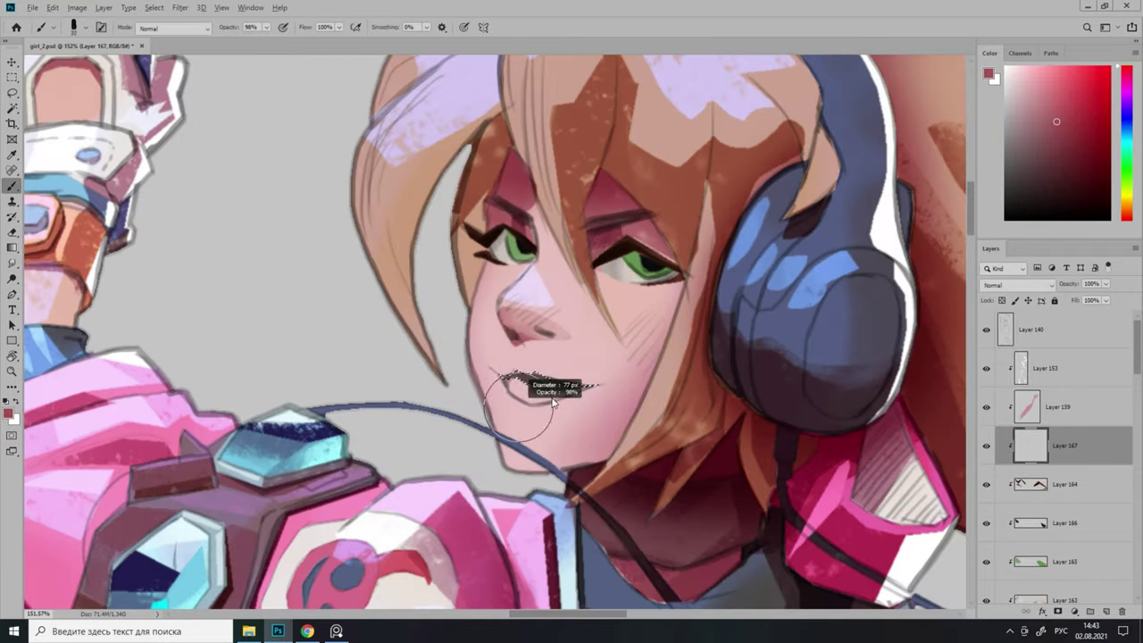
{"action": "scroll", "coordinate": [814, 273], "scroll_direction": "up", "scroll_amount": 5}
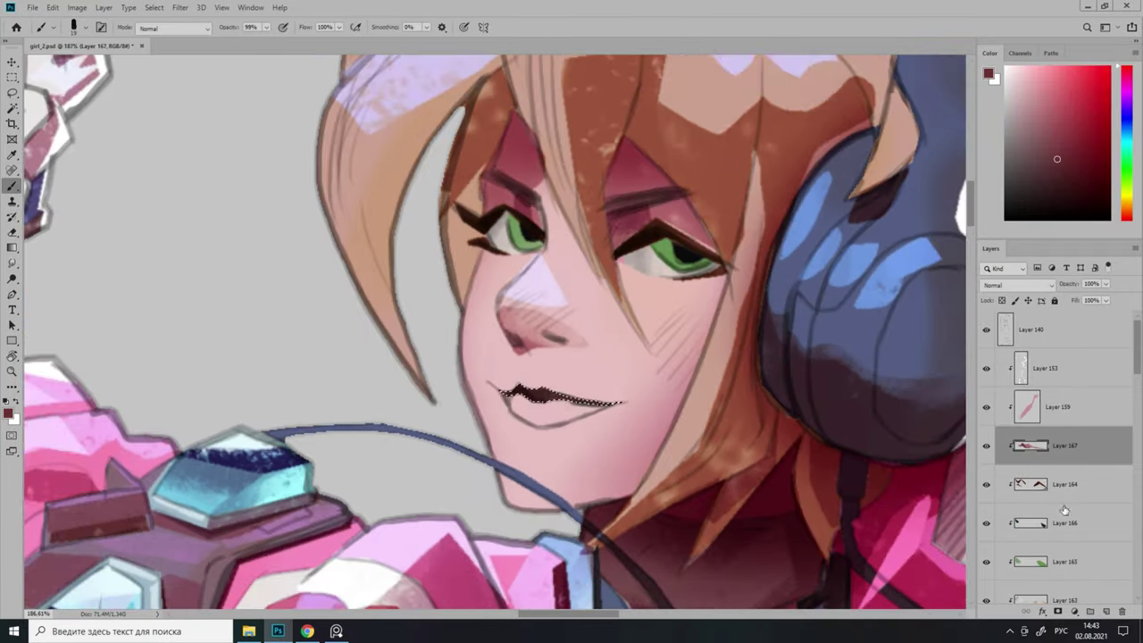
{"action": "scroll", "coordinate": [572, 424], "scroll_direction": "up", "scroll_amount": 5}
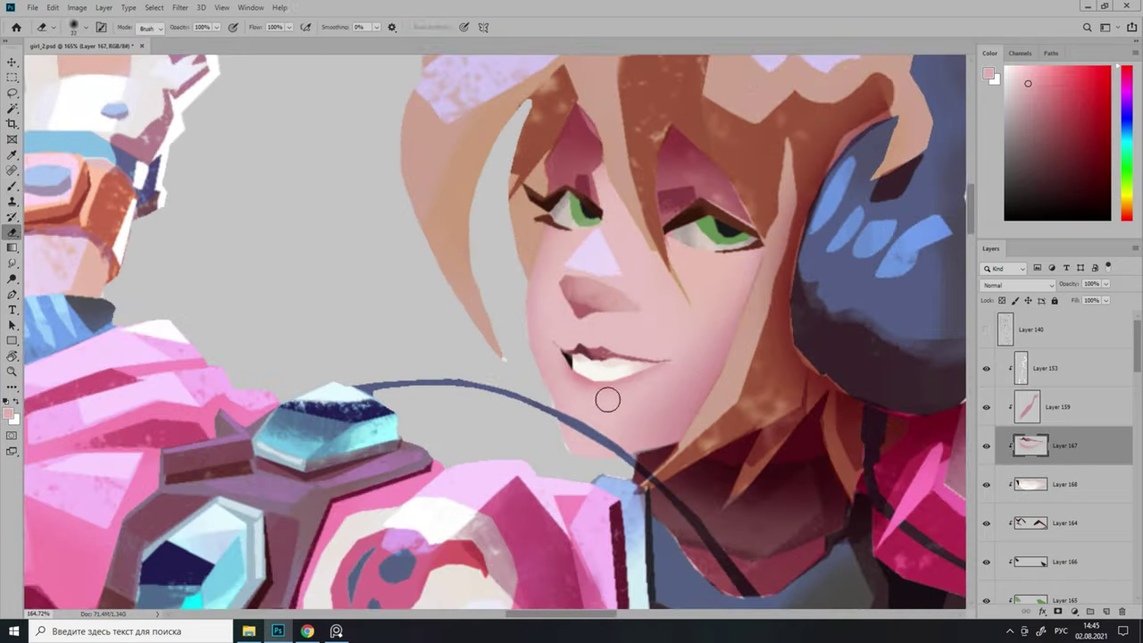
{"action": "key", "text": "b"}
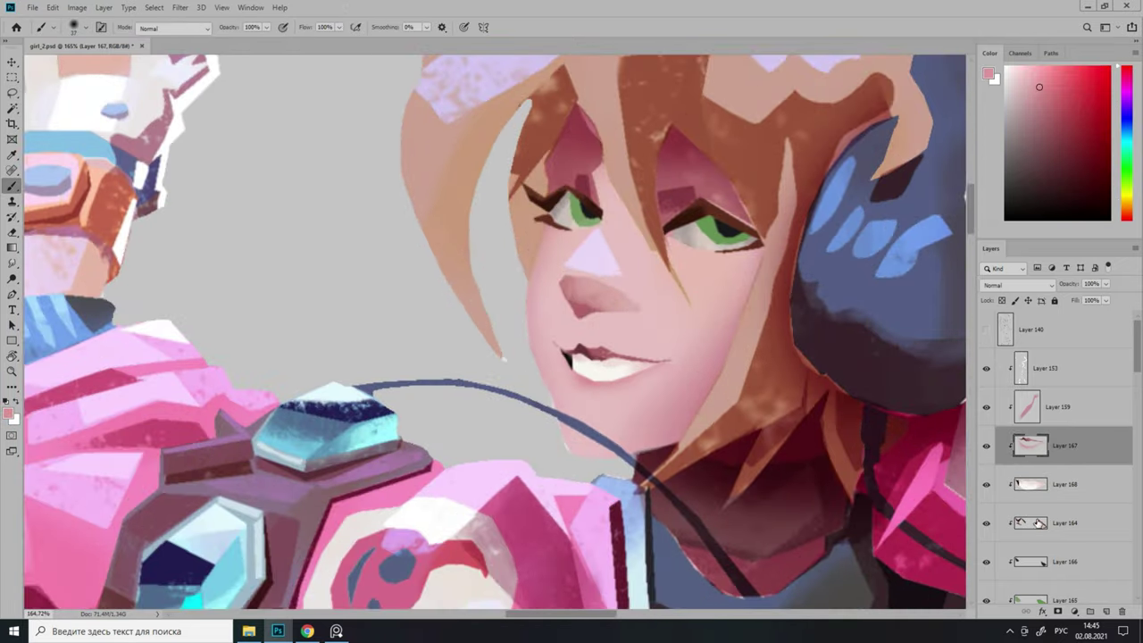
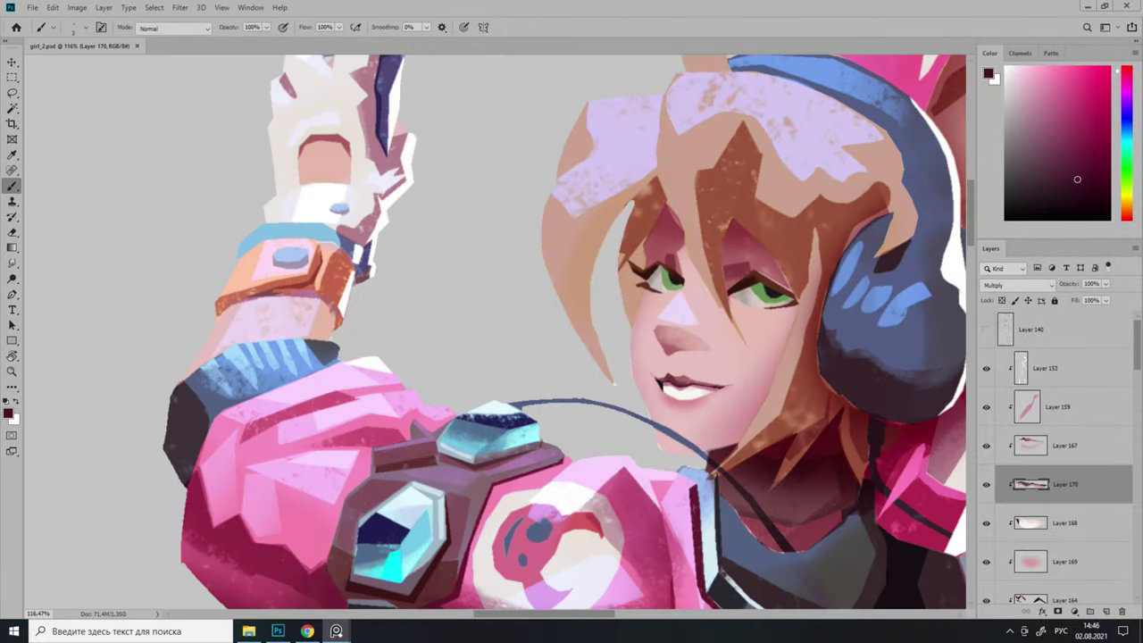
Merge the lip and teeth layers into Layer 167 and duplicate it as a working copy, hiding the original.
{"action": "scroll", "coordinate": [810, 502], "scroll_direction": "down", "scroll_amount": 4}
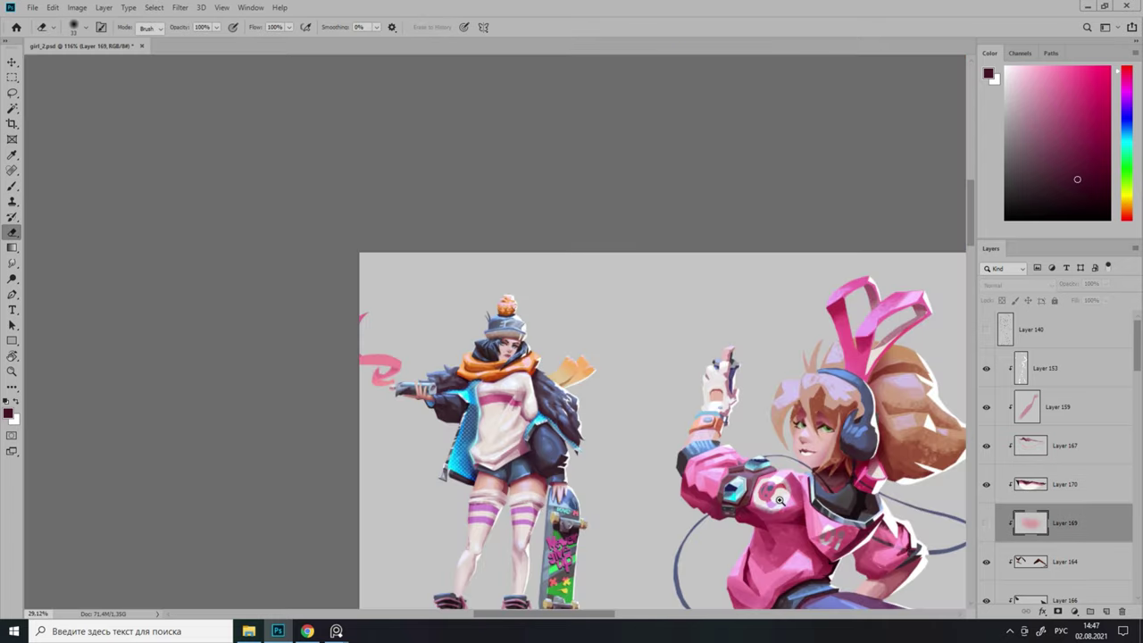
{"action": "left_click", "coordinate": [986, 330]}
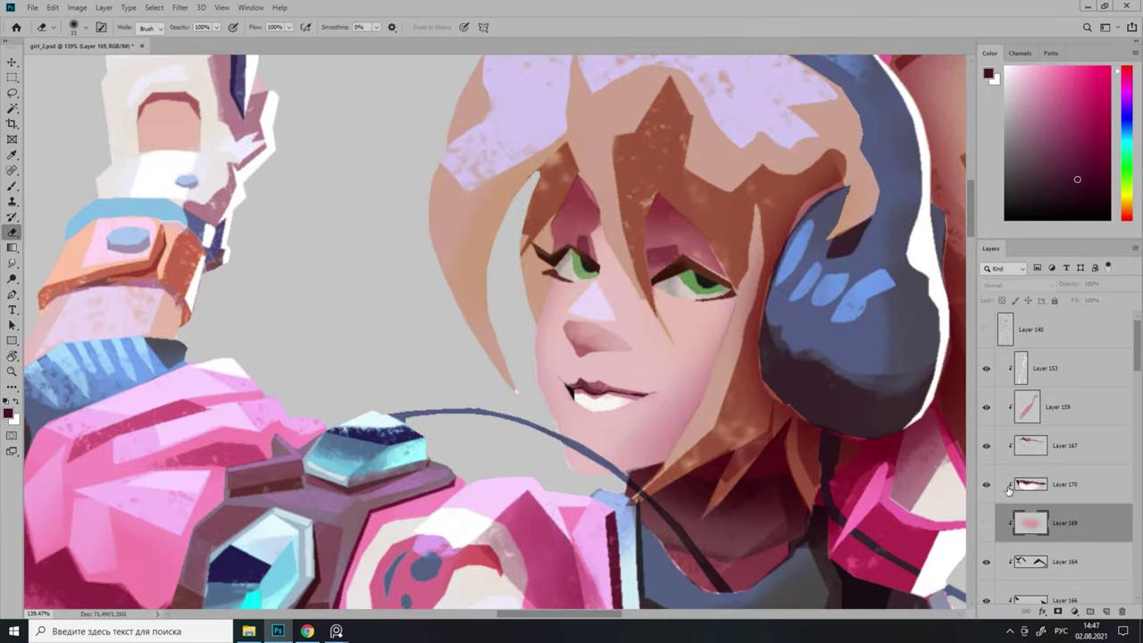
{"action": "key", "text": "ctrl+e"}
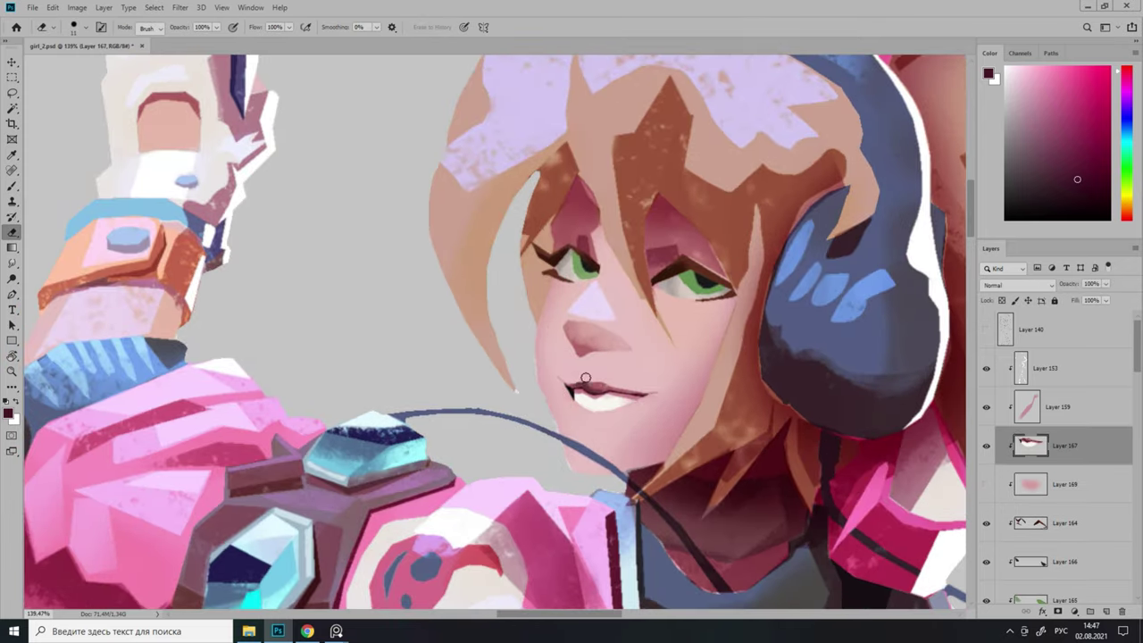
{"action": "scroll", "coordinate": [656, 437], "scroll_direction": "down", "scroll_amount": 2}
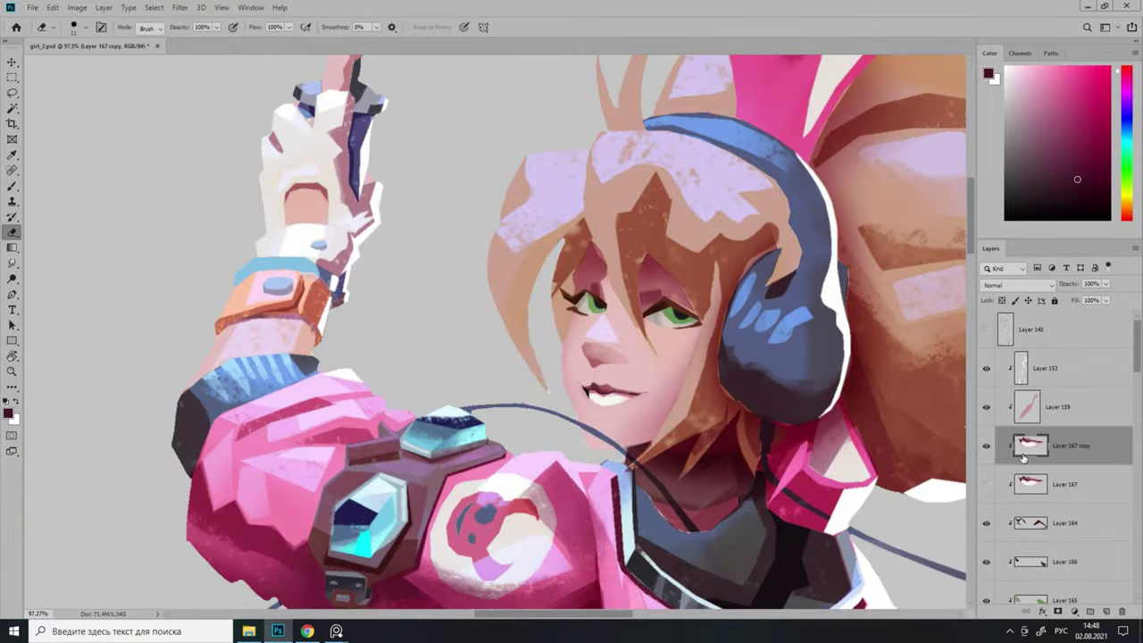
{"action": "scroll", "coordinate": [597, 380], "scroll_direction": "up", "scroll_amount": 3}
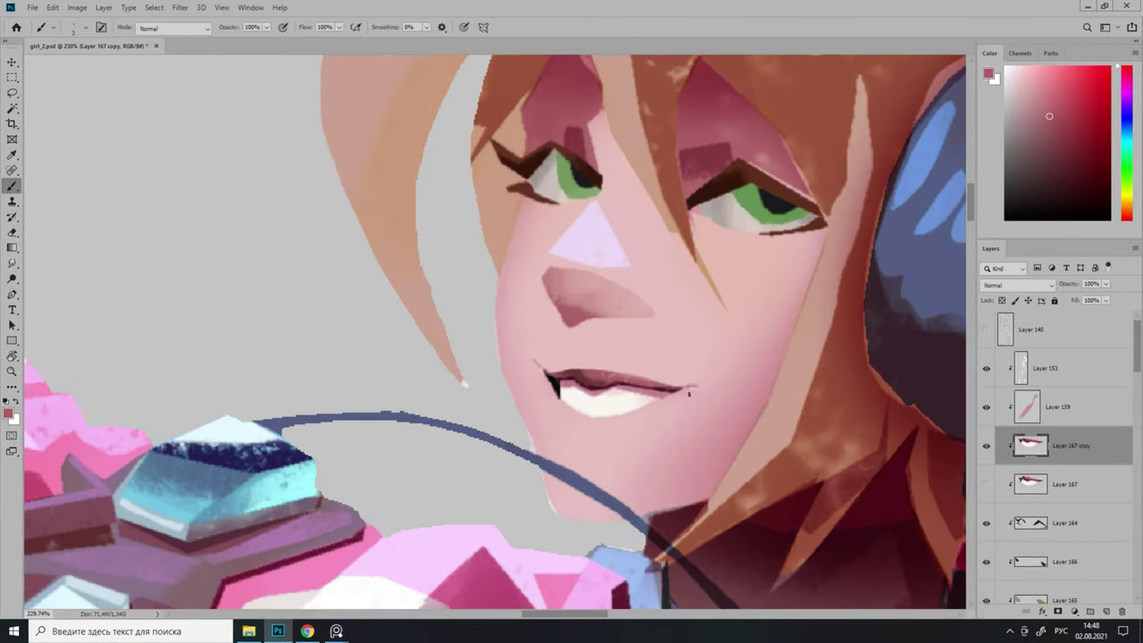
Paint a pink lower lip beneath the teeth on the mouth copy layer.
{"action": "scroll", "coordinate": [688, 393], "scroll_direction": "down", "scroll_amount": 3}
{"action": "scroll", "coordinate": [688, 393], "scroll_direction": "up", "scroll_amount": 4}
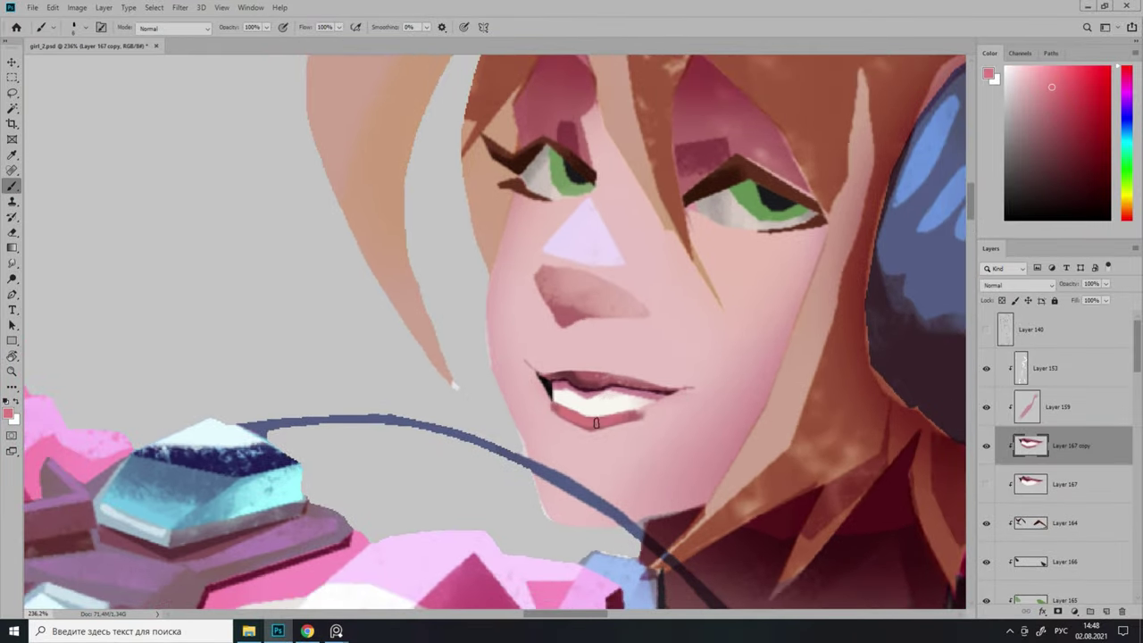
{"action": "scroll", "coordinate": [604, 433], "scroll_direction": "down", "scroll_amount": 3}
{"action": "scroll", "coordinate": [605, 434], "scroll_direction": "up", "scroll_amount": 3}
{"action": "left_click", "coordinate": [531, 402], "text": "alt"}
{"action": "scroll", "coordinate": [605, 401], "scroll_direction": "down", "scroll_amount": 1}
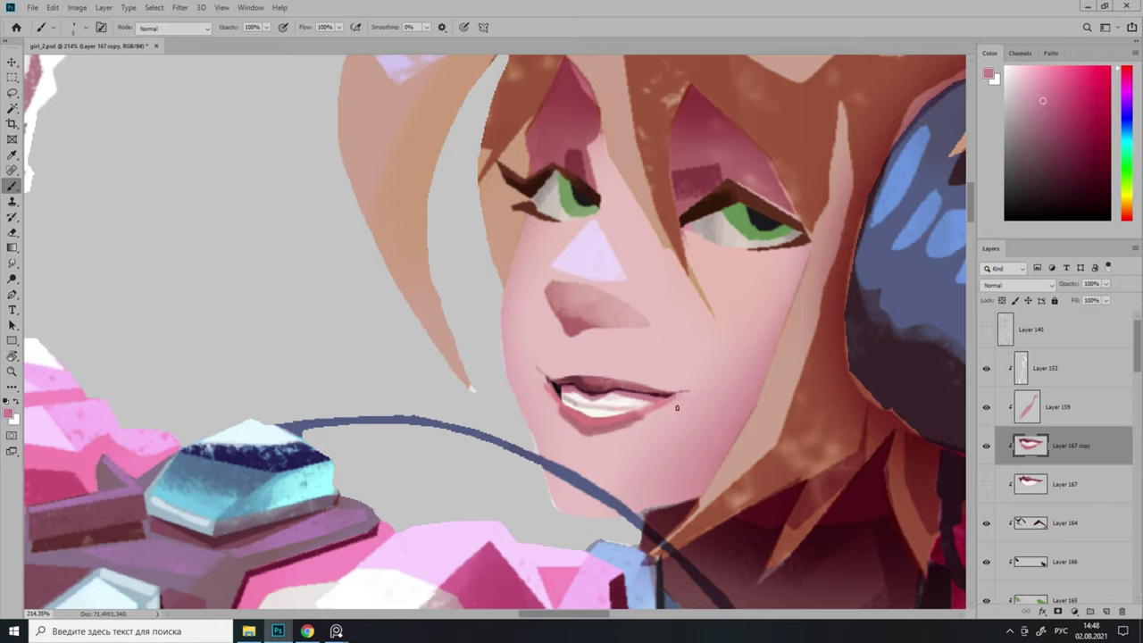
{"action": "scroll", "coordinate": [676, 408], "scroll_direction": "down", "scroll_amount": 3}
{"action": "scroll", "coordinate": [590, 405], "scroll_direction": "up", "scroll_amount": 3}
Touch up the teeth in white and darken the inner corners of the mouth with near-black.
{"action": "left_click", "coordinate": [590, 405], "text": "alt"}
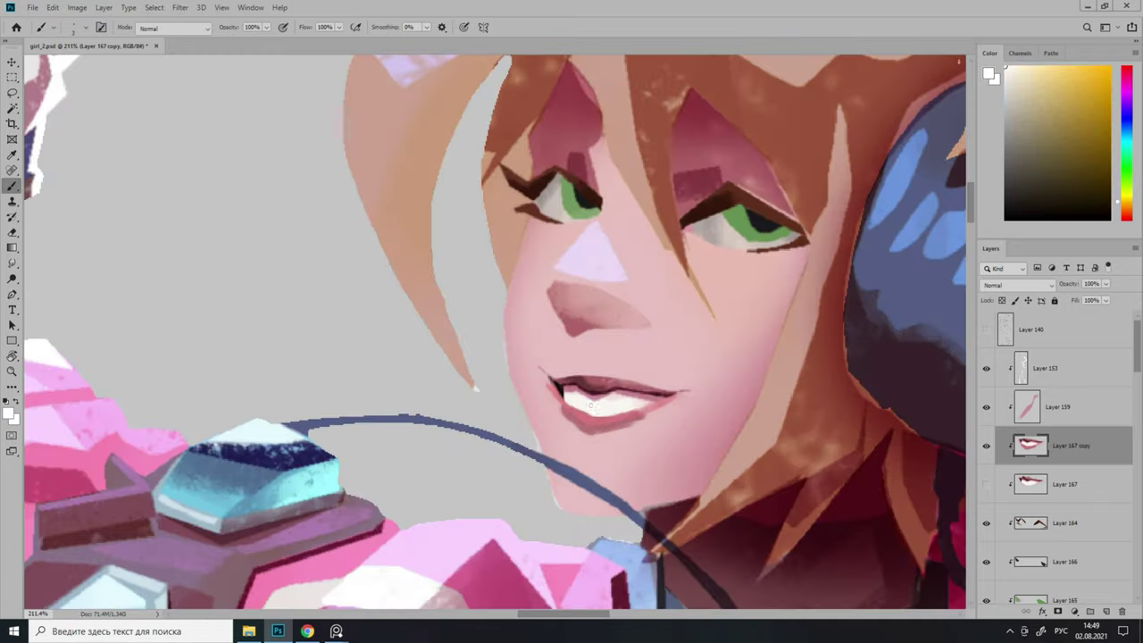
{"action": "scroll", "coordinate": [589, 404], "scroll_direction": "down", "scroll_amount": 3}
{"action": "scroll", "coordinate": [589, 405], "scroll_direction": "up", "scroll_amount": 3}
{"action": "left_click", "coordinate": [594, 391], "text": "alt"}
{"action": "scroll", "coordinate": [593, 392], "scroll_direction": "down", "scroll_amount": 3}
{"action": "scroll", "coordinate": [598, 396], "scroll_direction": "up", "scroll_amount": 3}
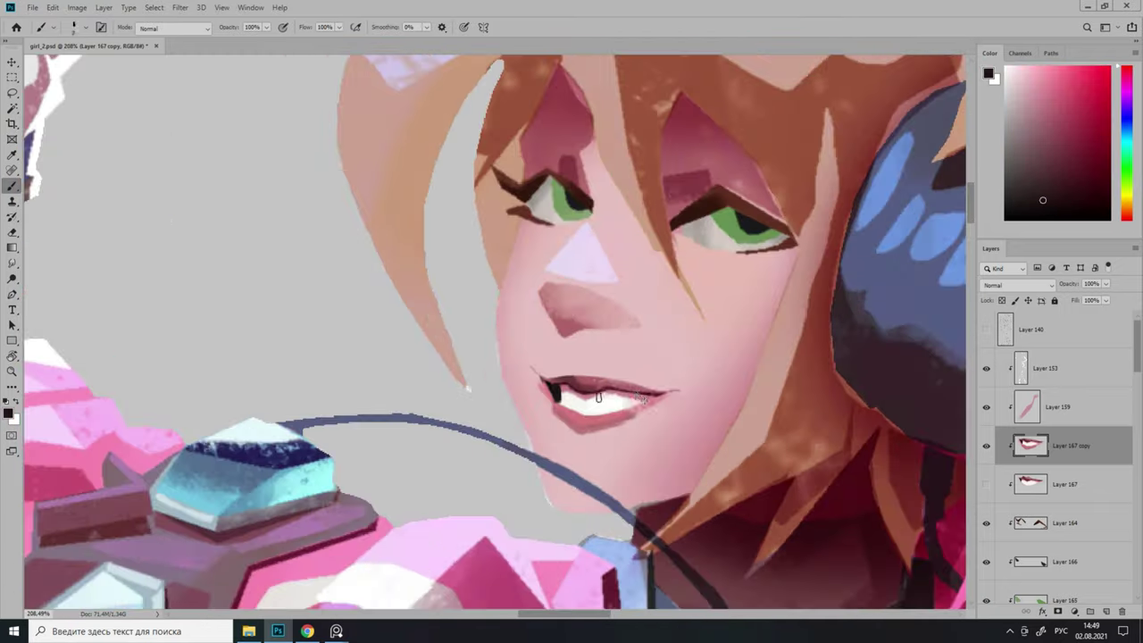
Refine the dark mouth corners and tone the teeth with pale pink.
{"action": "scroll", "coordinate": [629, 406], "scroll_direction": "up", "scroll_amount": 4}
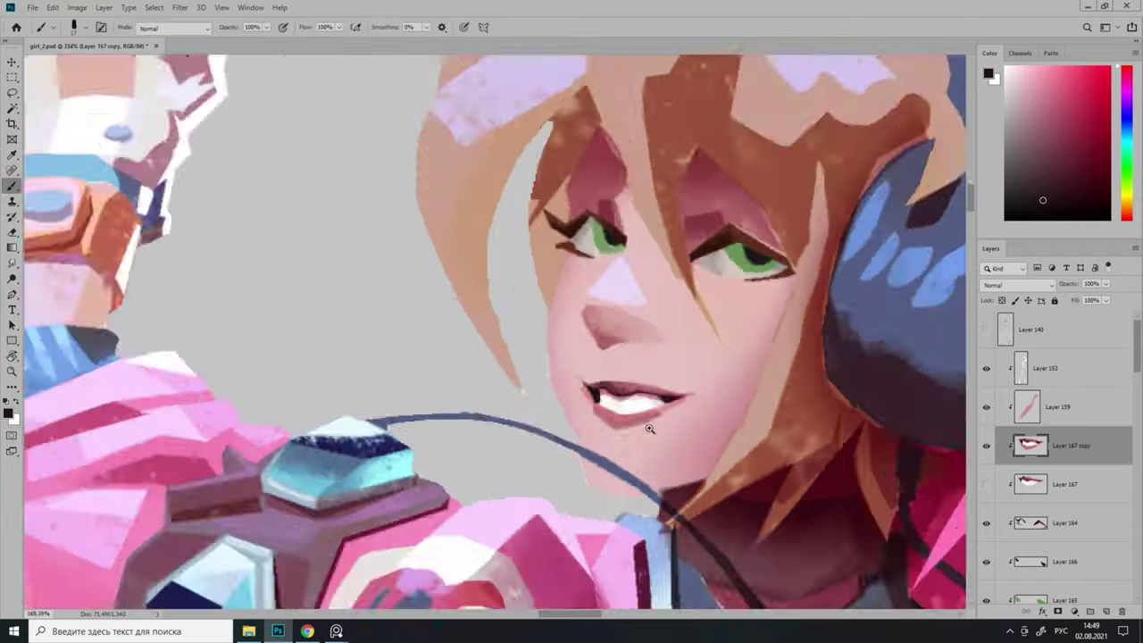
{"action": "scroll", "coordinate": [649, 429], "scroll_direction": "down", "scroll_amount": 3}
{"action": "left_click", "coordinate": [581, 400], "text": "alt"}
{"action": "scroll", "coordinate": [581, 401], "scroll_direction": "down", "scroll_amount": 5}
{"action": "scroll", "coordinate": [582, 401], "scroll_direction": "up", "scroll_amount": 4}
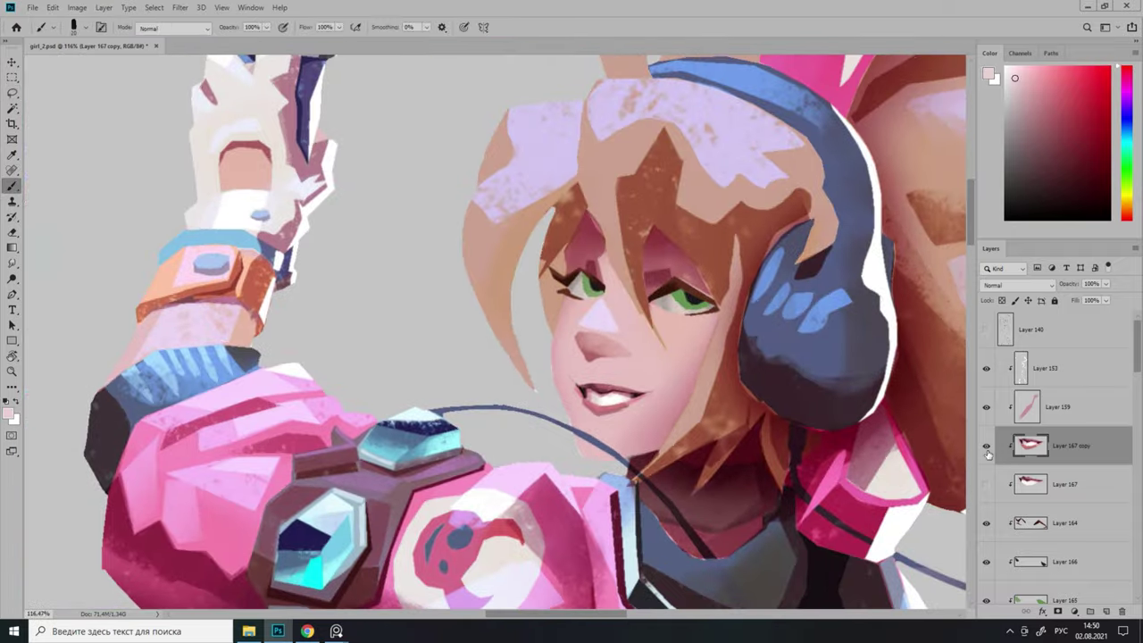
Add small white highlights to the lower lip and soften its edges with a muted dark pink.
{"action": "left_click", "coordinate": [610, 407], "text": "alt"}
{"action": "key", "text": "l"}
{"action": "scroll", "coordinate": [610, 407], "scroll_direction": "up", "scroll_amount": 5}
{"action": "scroll", "coordinate": [611, 408], "scroll_direction": "down", "scroll_amount": 5}
{"action": "scroll", "coordinate": [615, 409], "scroll_direction": "up", "scroll_amount": 4}
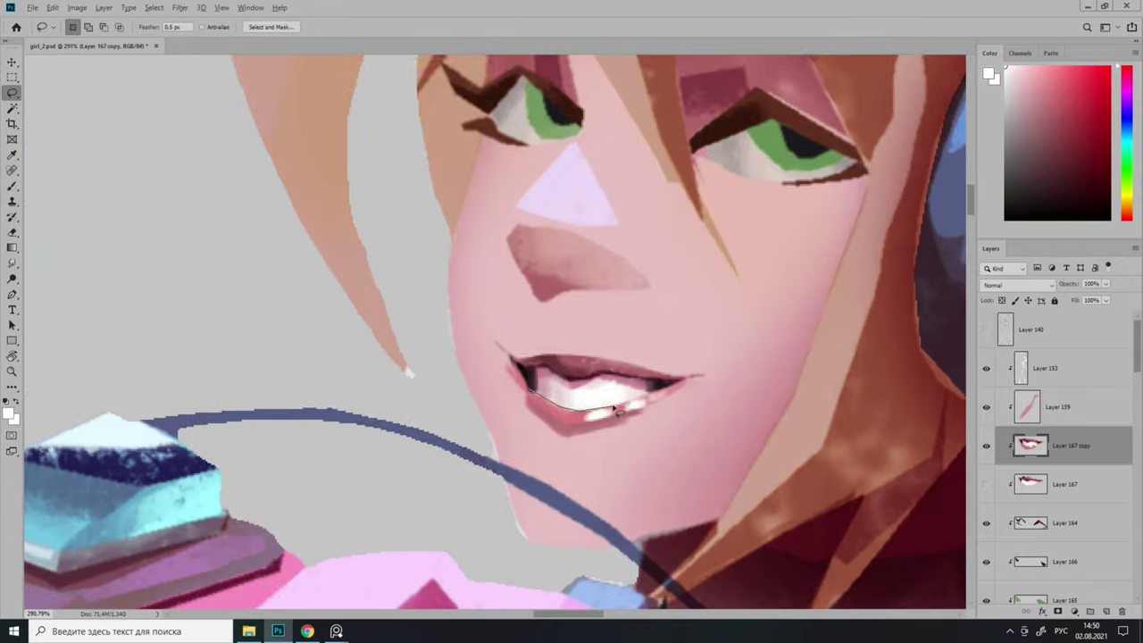
{"action": "scroll", "coordinate": [564, 424], "scroll_direction": "down", "scroll_amount": 5}
{"action": "scroll", "coordinate": [582, 414], "scroll_direction": "up", "scroll_amount": 4}
{"action": "key", "text": "e"}
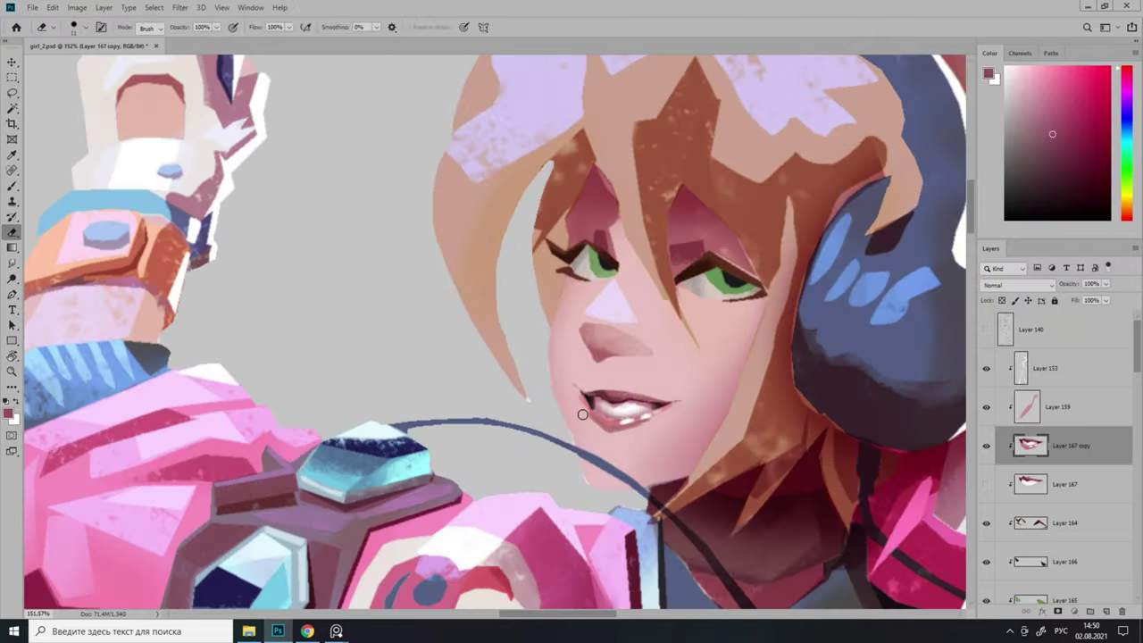
Erase the pink lower lip and extend the mouth corners with thin dark maroon lines.
{"action": "scroll", "coordinate": [616, 431], "scroll_direction": "down", "scroll_amount": 5}
{"action": "scroll", "coordinate": [643, 357], "scroll_direction": "up", "scroll_amount": 4}
{"action": "right_click", "coordinate": [643, 296]}
{"action": "key", "text": "Escape"}
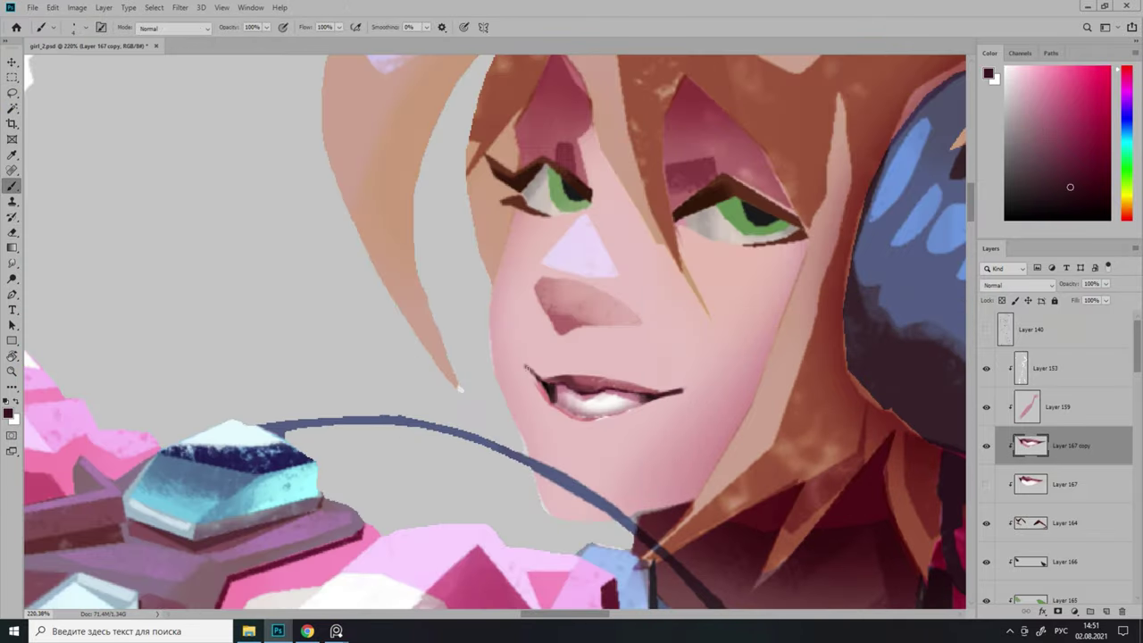
Lasso small shapes at both mouth corners, fill them with pale lilac highlights and trim their edges.
{"action": "key", "text": "d"}
{"action": "key", "text": "l"}
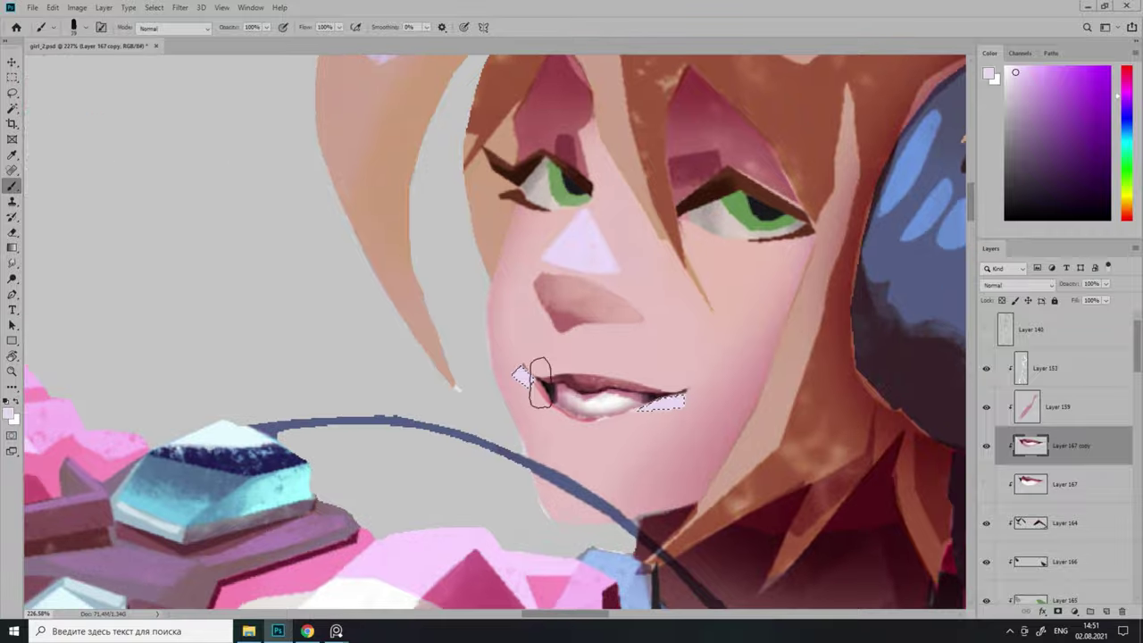
{"action": "scroll", "coordinate": [544, 325], "scroll_direction": "down", "scroll_amount": 1}
{"action": "right_click", "coordinate": [676, 296]}
{"action": "key", "text": "Escape"}
{"action": "key", "text": "e"}
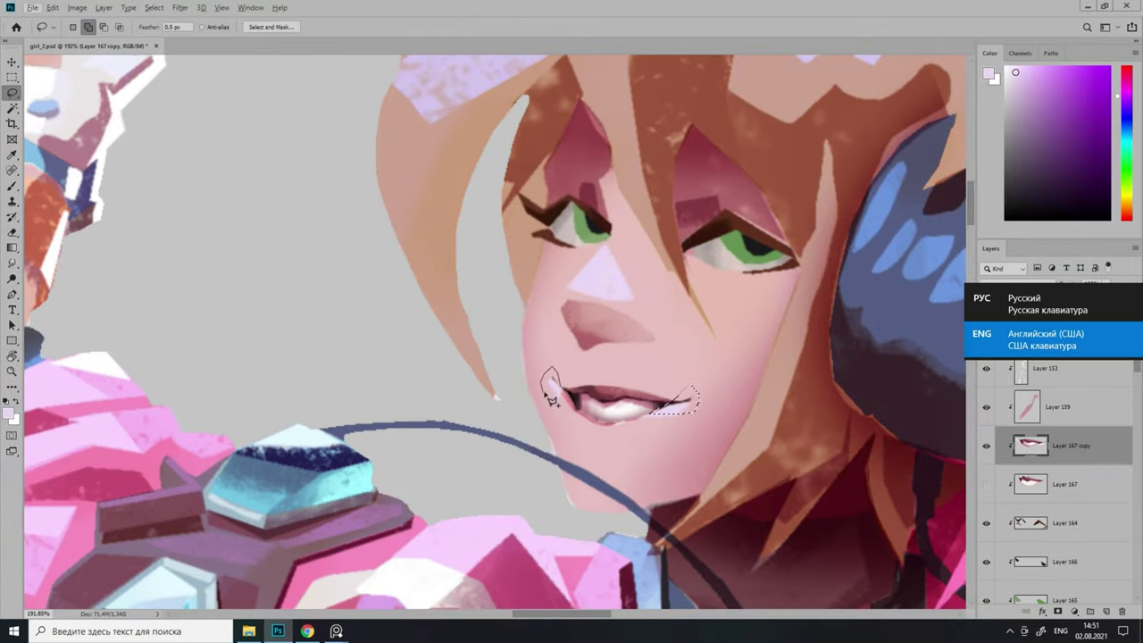
{"action": "key", "text": "e"}
{"action": "key", "text": "ctrl+d"}
Paint dusky red creases above the lilac highlights at both mouth corners and erase the excess.
{"action": "scroll", "coordinate": [551, 397], "scroll_direction": "down", "scroll_amount": 3}
{"action": "scroll", "coordinate": [750, 258], "scroll_direction": "up", "scroll_amount": 3}
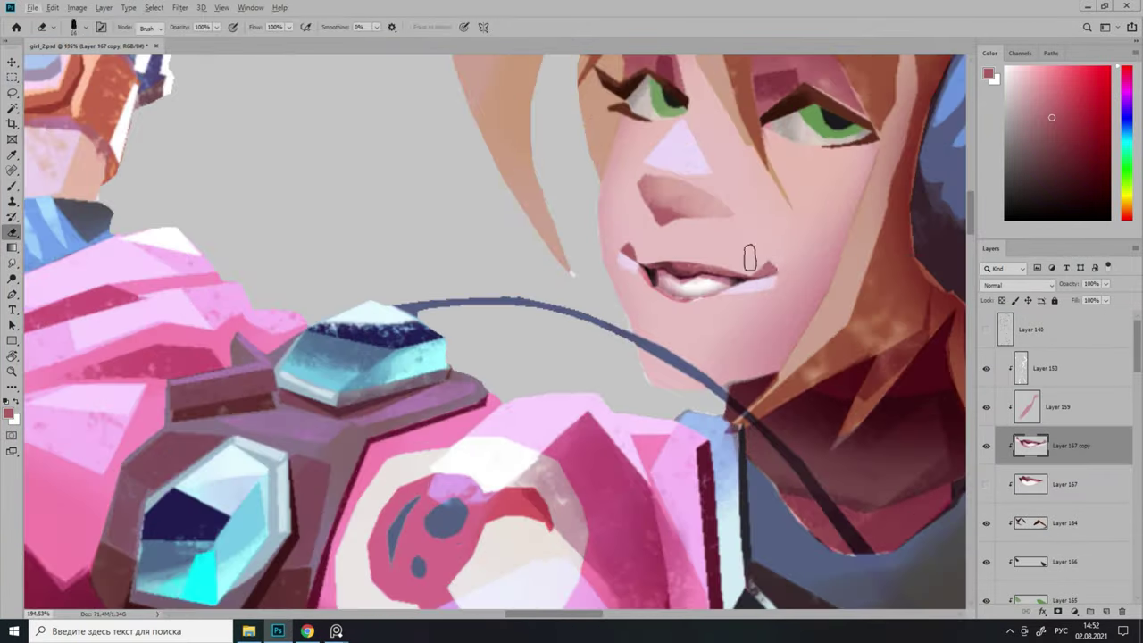
{"action": "scroll", "coordinate": [696, 313], "scroll_direction": "up", "scroll_amount": 1}
{"action": "key", "text": "Return"}
Lasso the lower lip shape on the mouth copy layer and fill it with pink.
{"action": "key", "text": "b"}
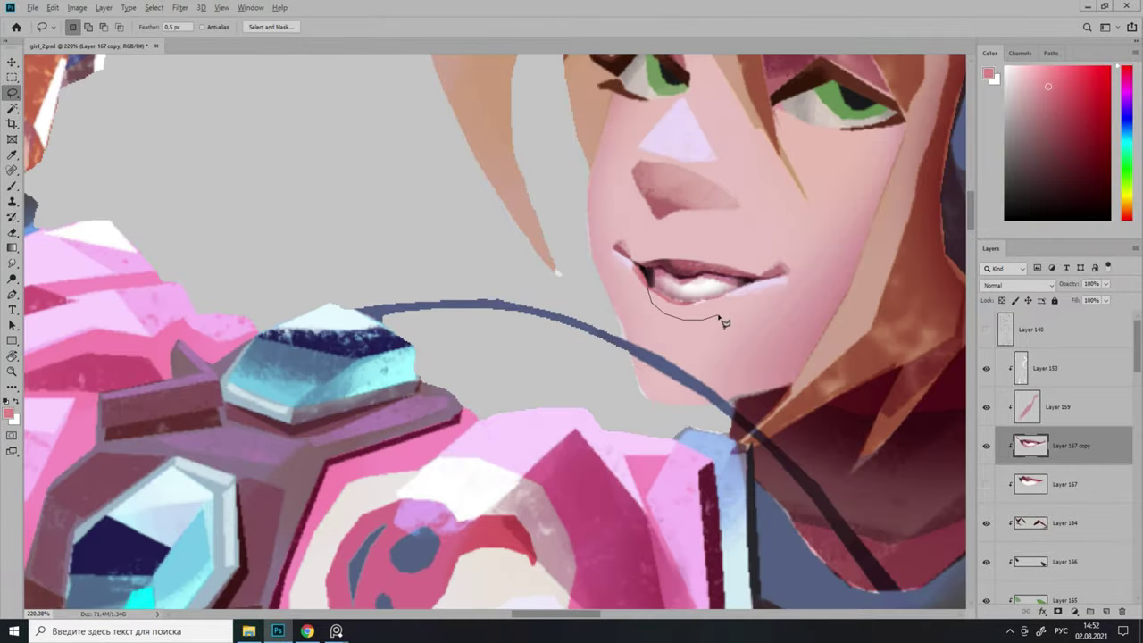
{"action": "scroll", "coordinate": [722, 319], "scroll_direction": "down", "scroll_amount": 3}
{"action": "scroll", "coordinate": [740, 325], "scroll_direction": "up", "scroll_amount": 4}
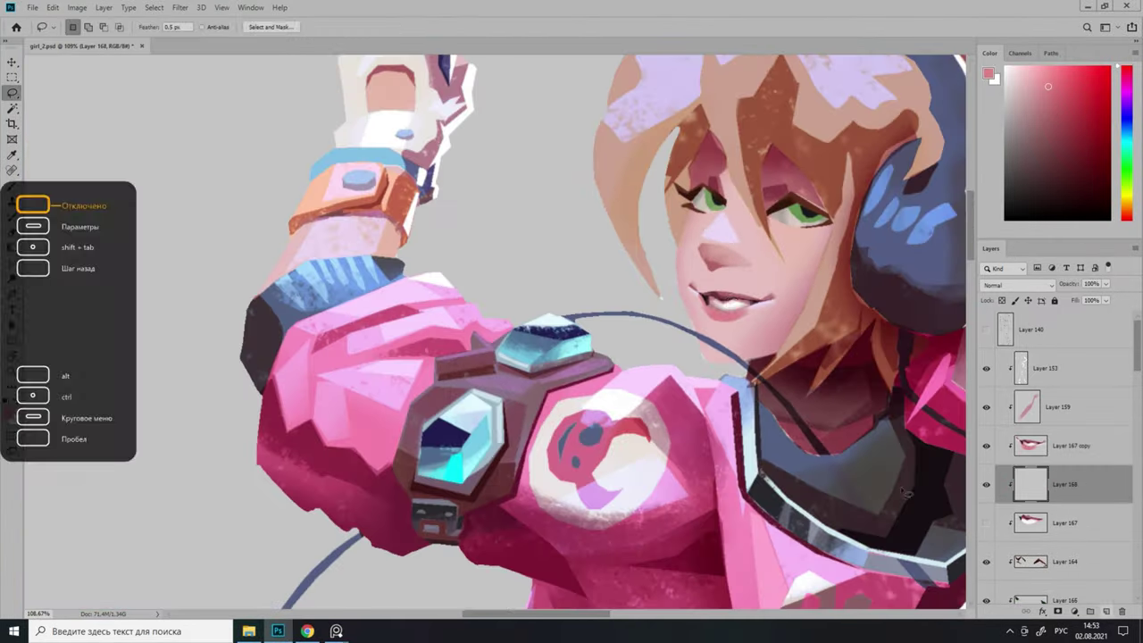
Paint a soft dark red shadow under the lower lip with the soft round brush on new layers.
{"action": "right_click", "coordinate": [707, 308]}
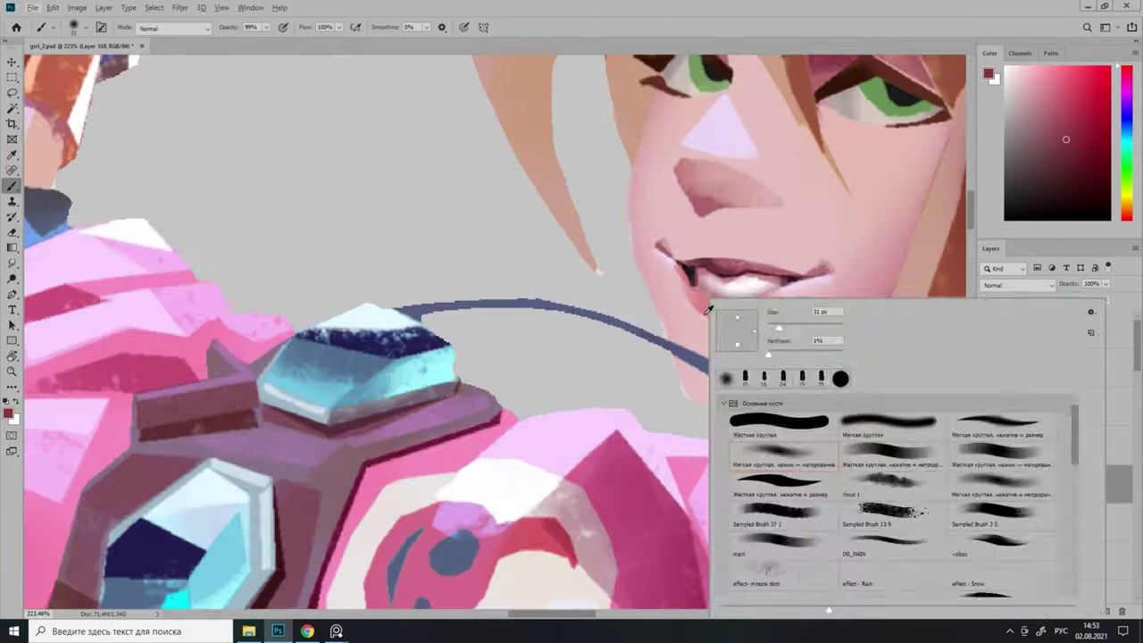
{"action": "key", "text": "Escape"}
{"action": "scroll", "coordinate": [755, 324], "scroll_direction": "up", "scroll_amount": 1}
{"action": "key", "text": "b"}
{"action": "key", "text": "ctrl+shift+alt+n"}
{"action": "scroll", "coordinate": [695, 307], "scroll_direction": "down", "scroll_amount": 2}
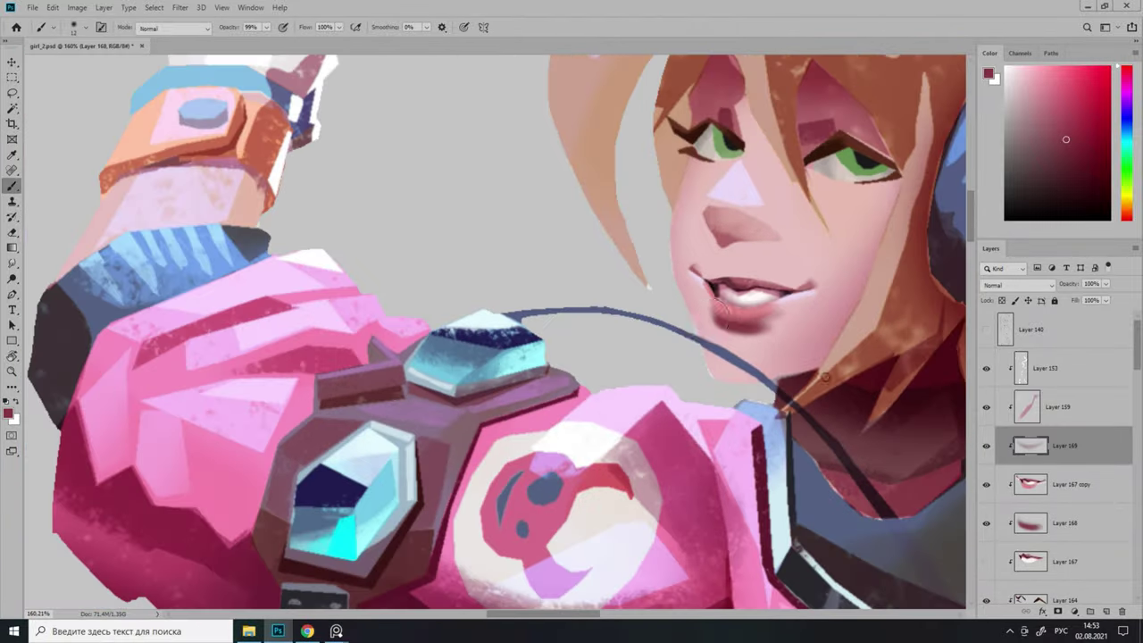
{"action": "key", "text": "b"}
{"action": "scroll", "coordinate": [496, 330], "scroll_direction": "down", "scroll_amount": 5}
Paint a pale bluish-white highlight on the lower lip and a thin pale lilac edge above the upper lip on a new layer.
{"action": "scroll", "coordinate": [496, 331], "scroll_direction": "up", "scroll_amount": 5}
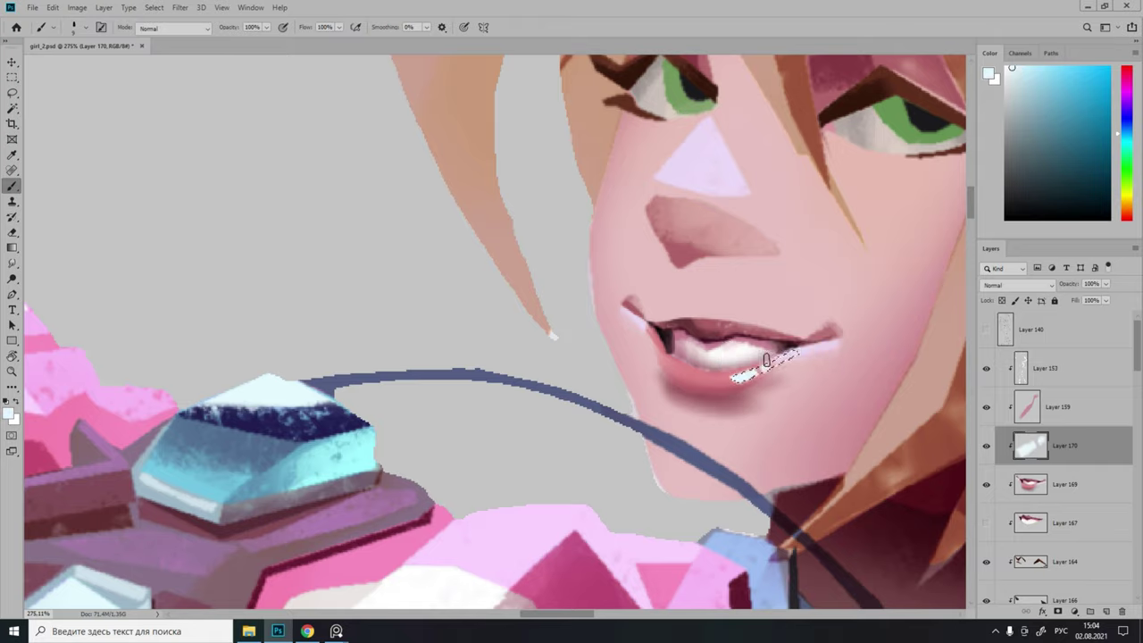
{"action": "scroll", "coordinate": [766, 360], "scroll_direction": "down", "scroll_amount": 1}
{"action": "left_click", "coordinate": [740, 325], "text": "alt"}
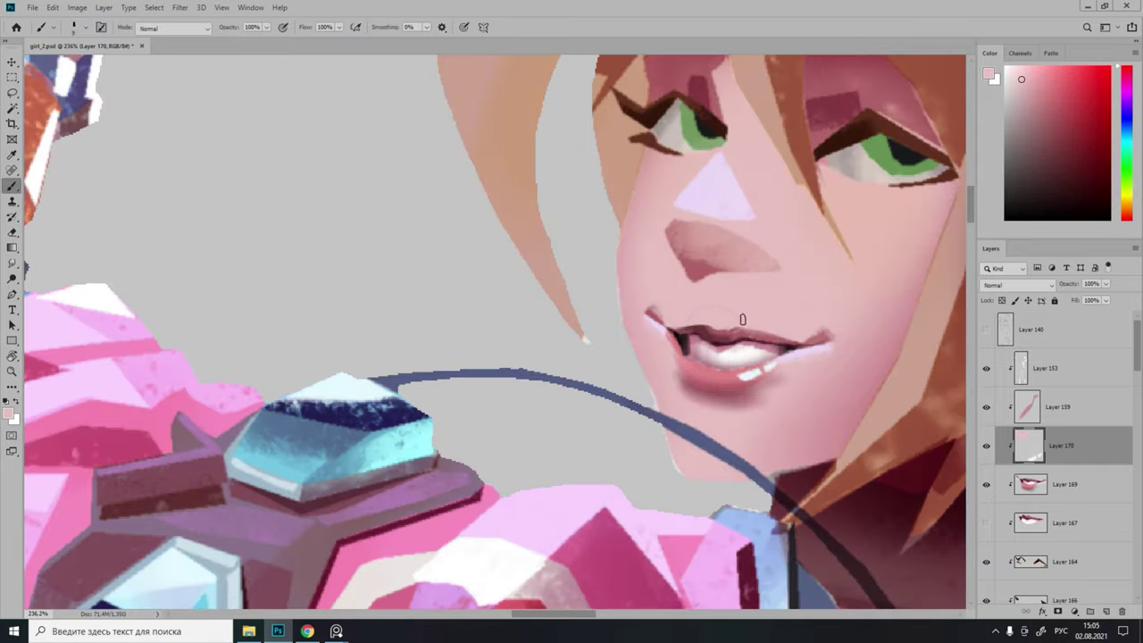
{"action": "key", "text": "l"}
{"action": "scroll", "coordinate": [769, 319], "scroll_direction": "up", "scroll_amount": 1}
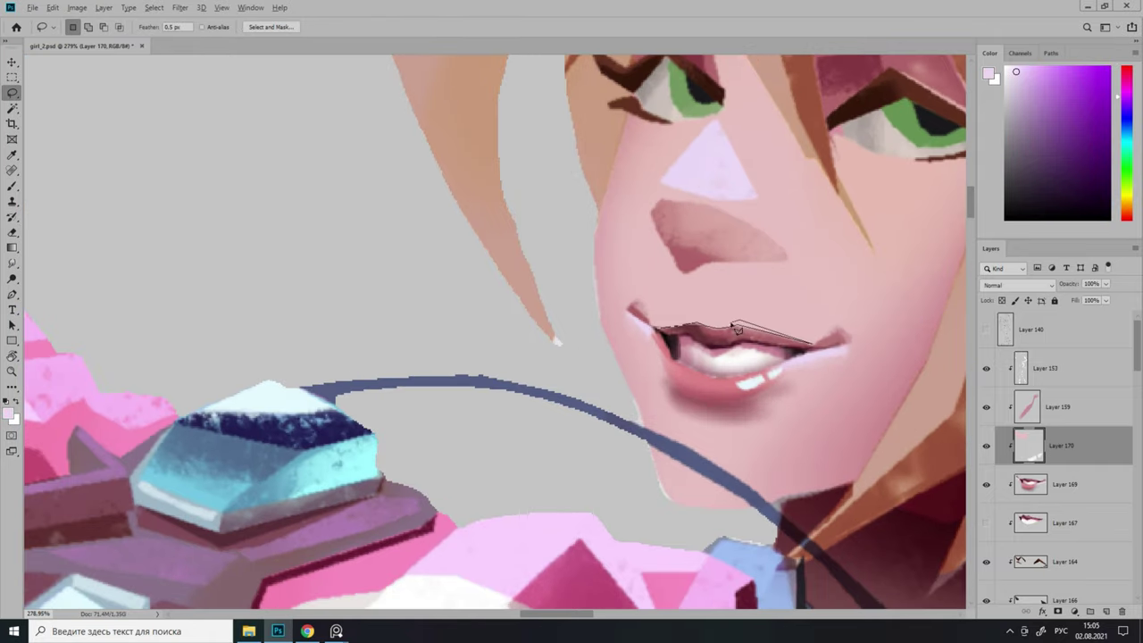
{"action": "key", "text": "ctrl+d"}
{"action": "key", "text": "e"}
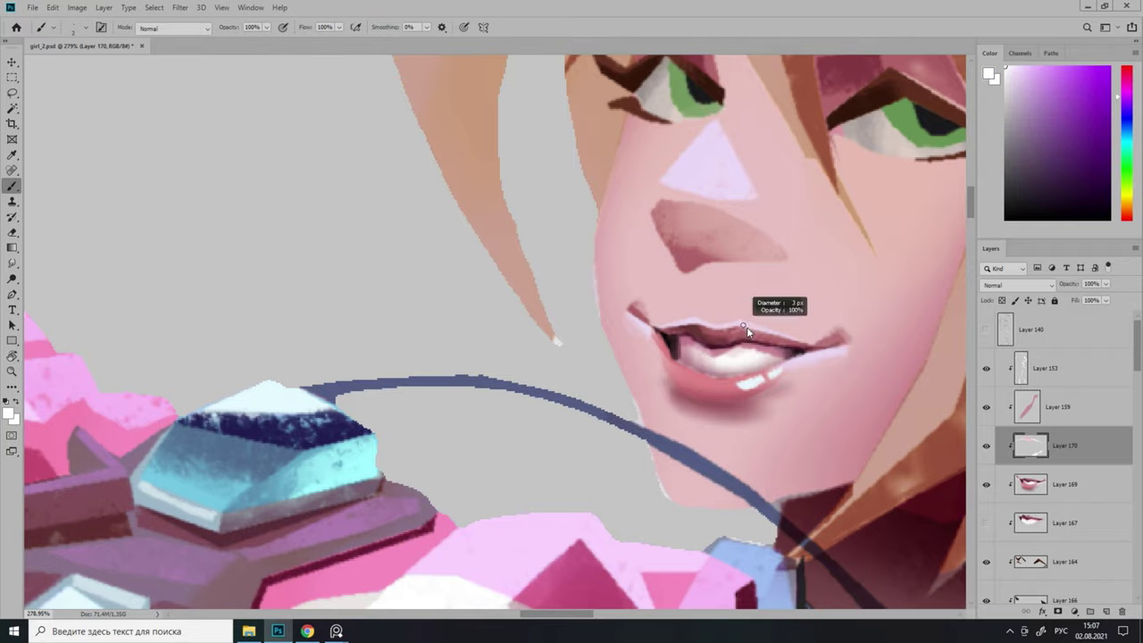
Add a white highlight to the tip of the nose, soften it with the eraser and merge it with the mouth.
{"action": "key", "text": "e"}
{"action": "scroll", "coordinate": [705, 174], "scroll_direction": "down", "scroll_amount": 5}
{"action": "scroll", "coordinate": [706, 179], "scroll_direction": "up", "scroll_amount": 4}
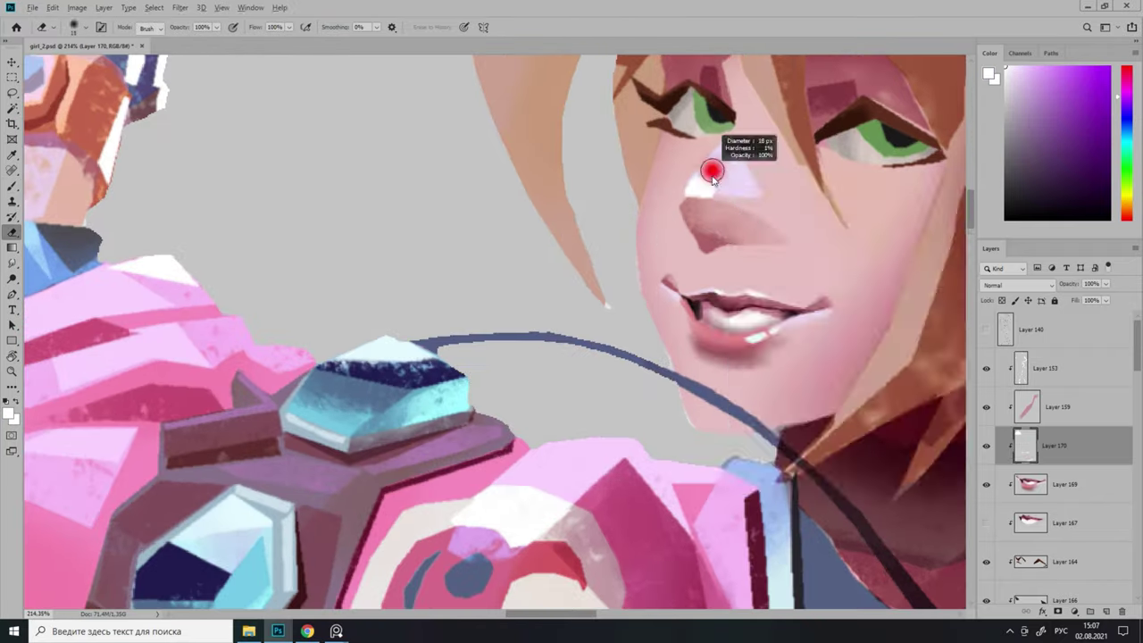
{"action": "scroll", "coordinate": [755, 183], "scroll_direction": "down", "scroll_amount": 5}
{"action": "scroll", "coordinate": [755, 183], "scroll_direction": "up", "scroll_amount": 3}
{"action": "key", "text": "ctrl+e"}
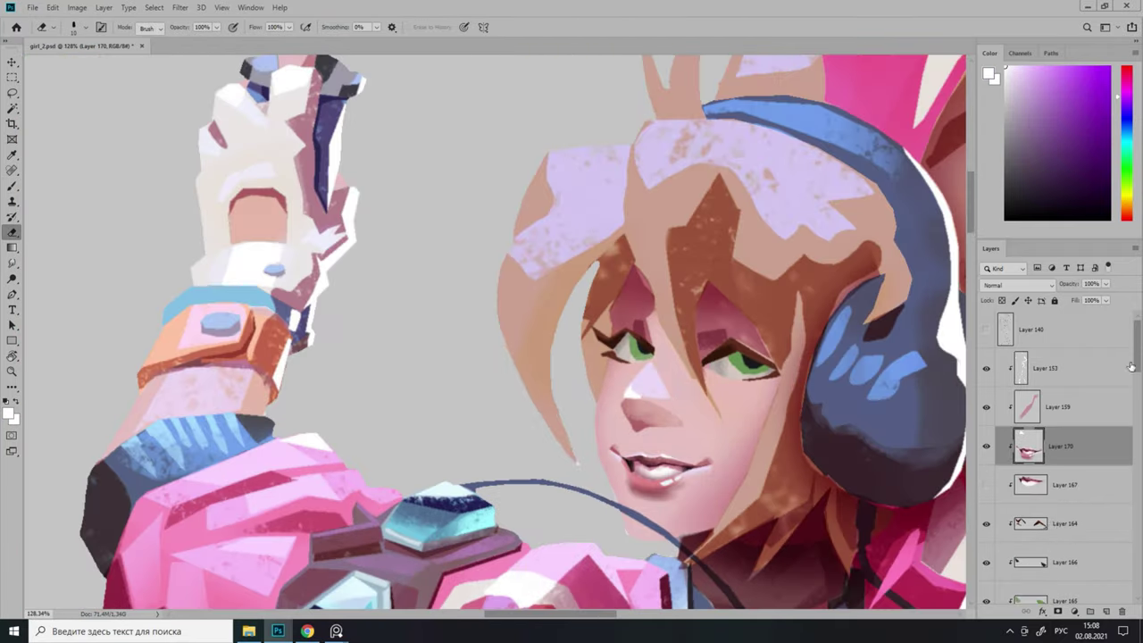
Select the eyes, shade the irises with dark green and tint the eye corners pink on a Multiply layer.
{"action": "key", "text": "b"}
{"action": "right_click", "coordinate": [737, 300], "text": "ctrl"}
{"action": "left_click", "coordinate": [777, 322]}
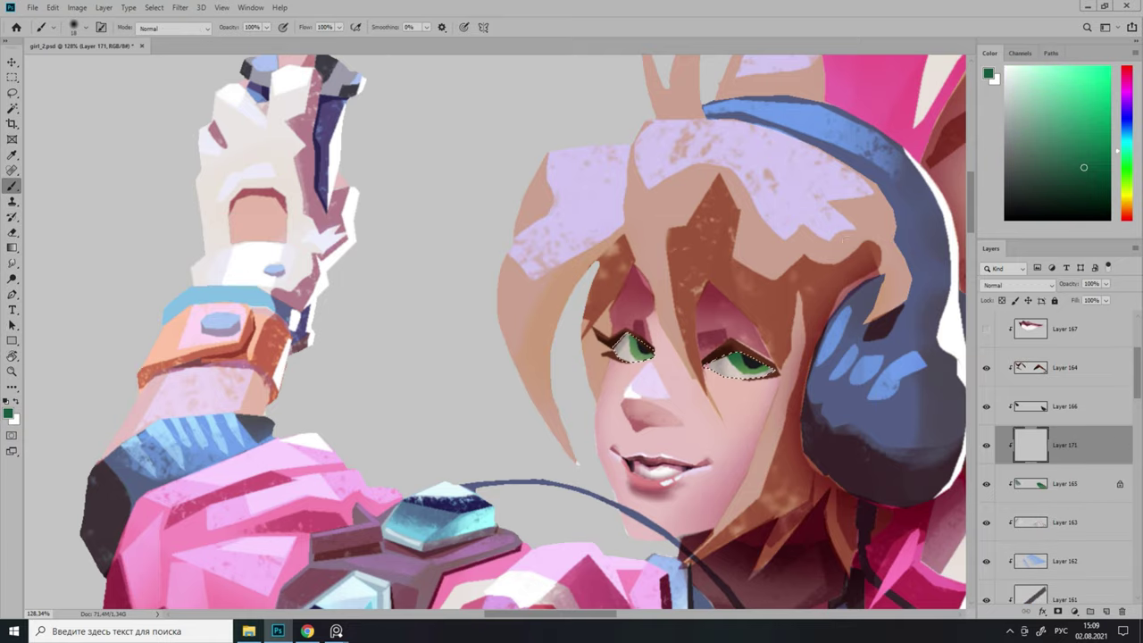
{"action": "scroll", "coordinate": [741, 343], "scroll_direction": "down", "scroll_amount": 5}
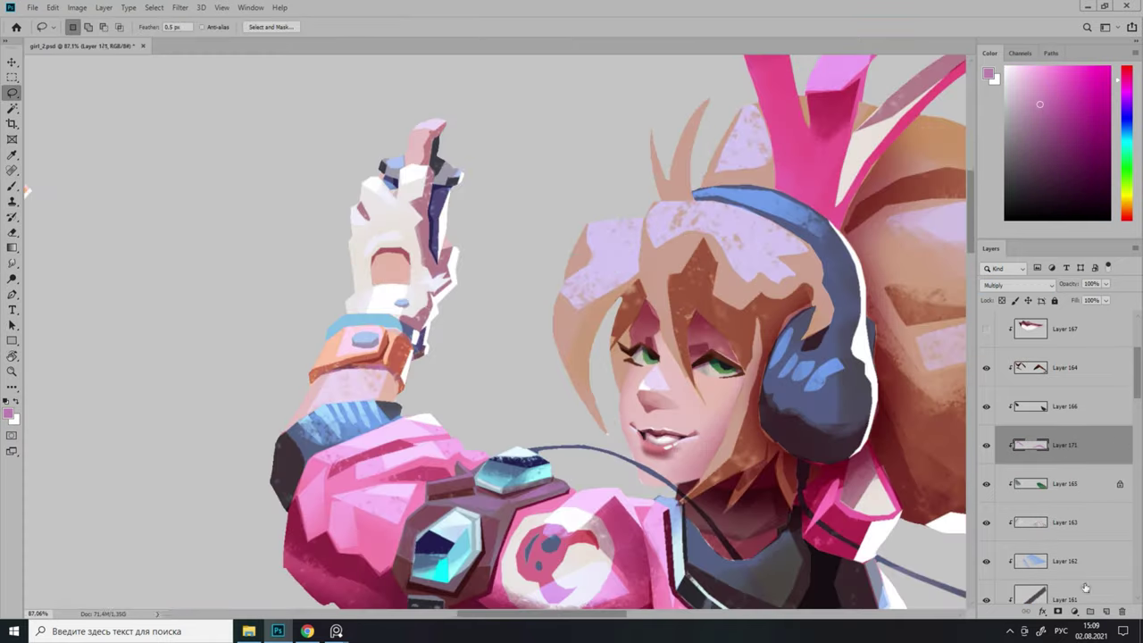
Add pale reflections along the lower part of both irises on a new layer and clean them with the eraser.
{"action": "key", "text": "ctrl+shift+alt+n"}
{"action": "scroll", "coordinate": [663, 305], "scroll_direction": "up", "scroll_amount": 4}
{"action": "key", "text": "ctrl+z"}
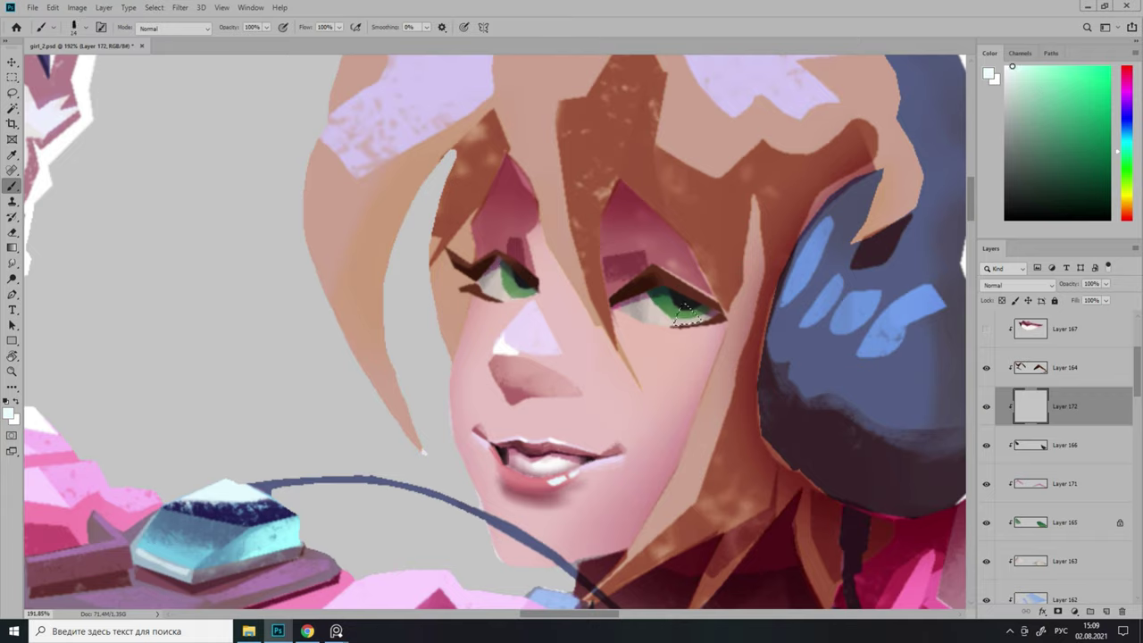
{"action": "scroll", "coordinate": [683, 308], "scroll_direction": "down", "scroll_amount": 5}
{"action": "key", "text": "e"}
{"action": "scroll", "coordinate": [625, 303], "scroll_direction": "up", "scroll_amount": 4}
Merge the separate eye layers into the lash layer, Layer 164, and select the hidden Layer 167.
{"action": "scroll", "coordinate": [470, 334], "scroll_direction": "down", "scroll_amount": 2}
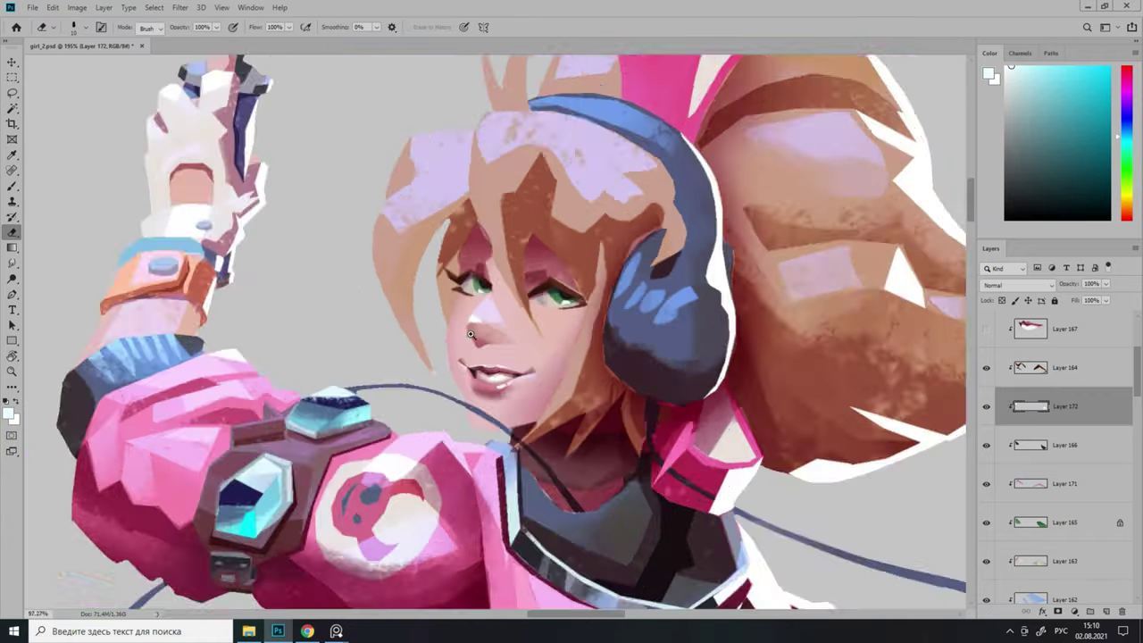
{"action": "scroll", "coordinate": [470, 334], "scroll_direction": "down", "scroll_amount": 4}
{"action": "scroll", "coordinate": [471, 334], "scroll_direction": "up", "scroll_amount": 3}
{"action": "scroll", "coordinate": [1054, 428], "scroll_direction": "up", "scroll_amount": 3}
{"action": "left_click", "coordinate": [1028, 482]}
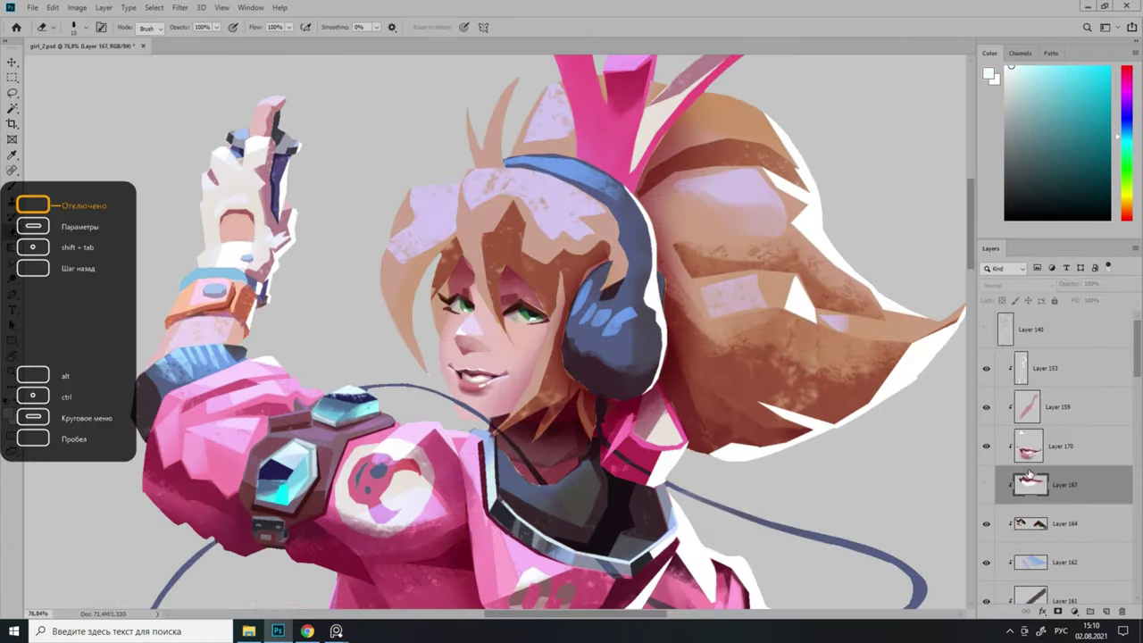
Using the line sketch as a guide, lasso both nostrils, fill them dark maroon on a new layer and erase their edges.
{"action": "key", "text": "ctrl+shift+alt+n"}
{"action": "scroll", "coordinate": [482, 339], "scroll_direction": "up", "scroll_amount": 3}
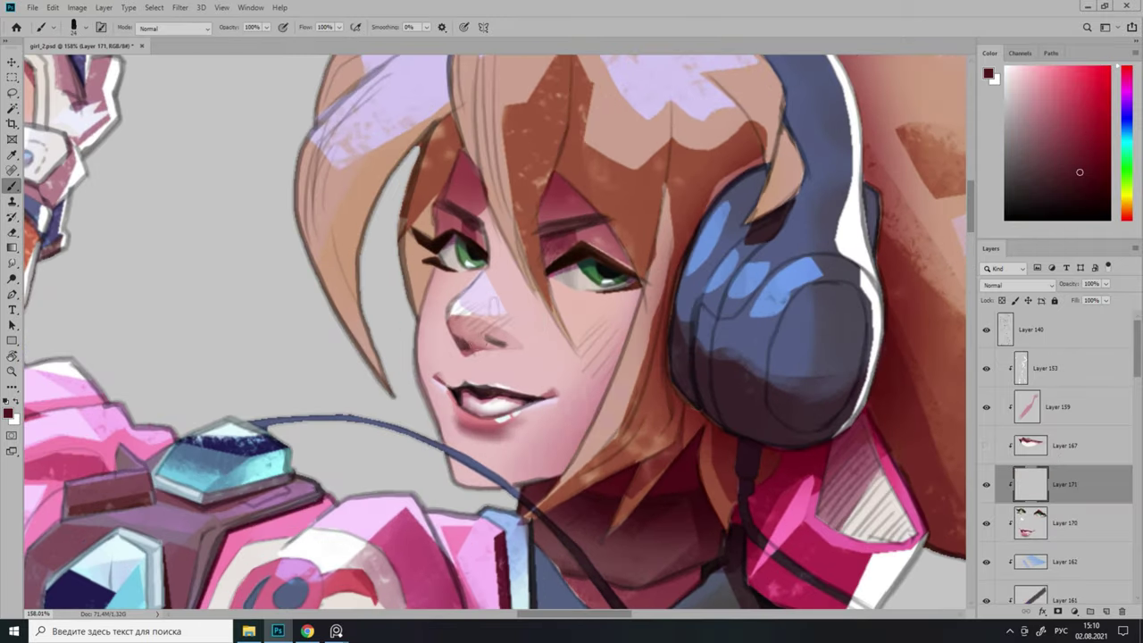
{"action": "scroll", "coordinate": [394, 367], "scroll_direction": "down", "scroll_amount": 5}
{"action": "key", "text": "l"}
{"action": "scroll", "coordinate": [394, 367], "scroll_direction": "up", "scroll_amount": 5}
{"action": "left_click_drag", "start_coordinate": [447, 328], "coordinate": [449, 332]}
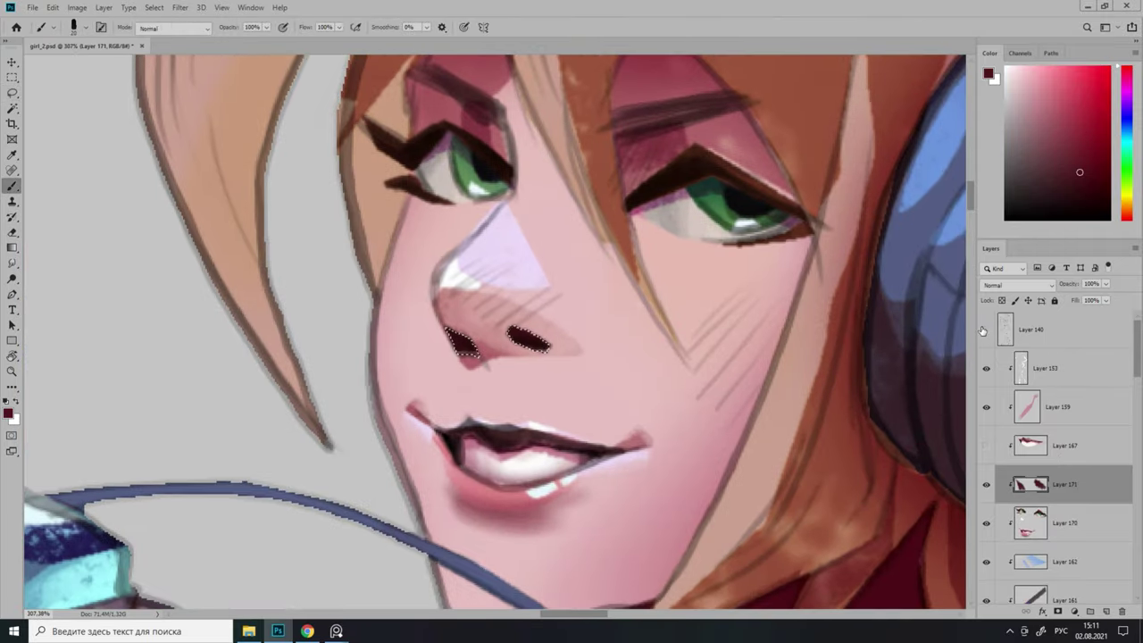
{"action": "scroll", "coordinate": [596, 362], "scroll_direction": "down", "scroll_amount": 6}
{"action": "key", "text": "e"}
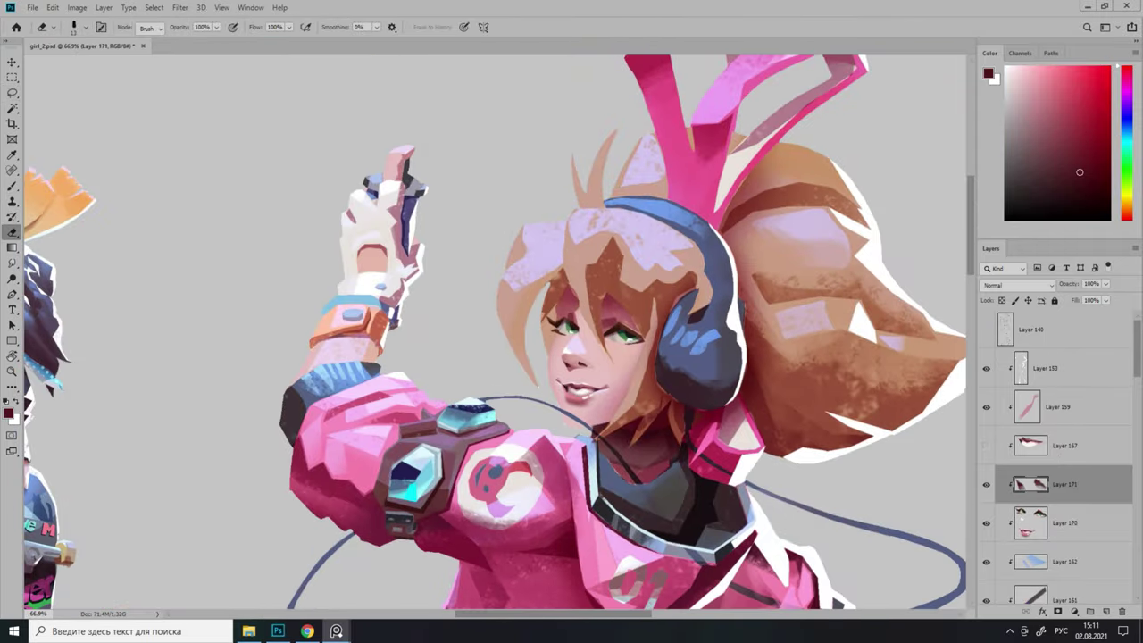
Lasso the area under the nose and the nose's underside, and shade both with soft pink on a new Multiply layer.
{"action": "scroll", "coordinate": [554, 388], "scroll_direction": "up", "scroll_amount": 6}
{"action": "key", "text": "l"}
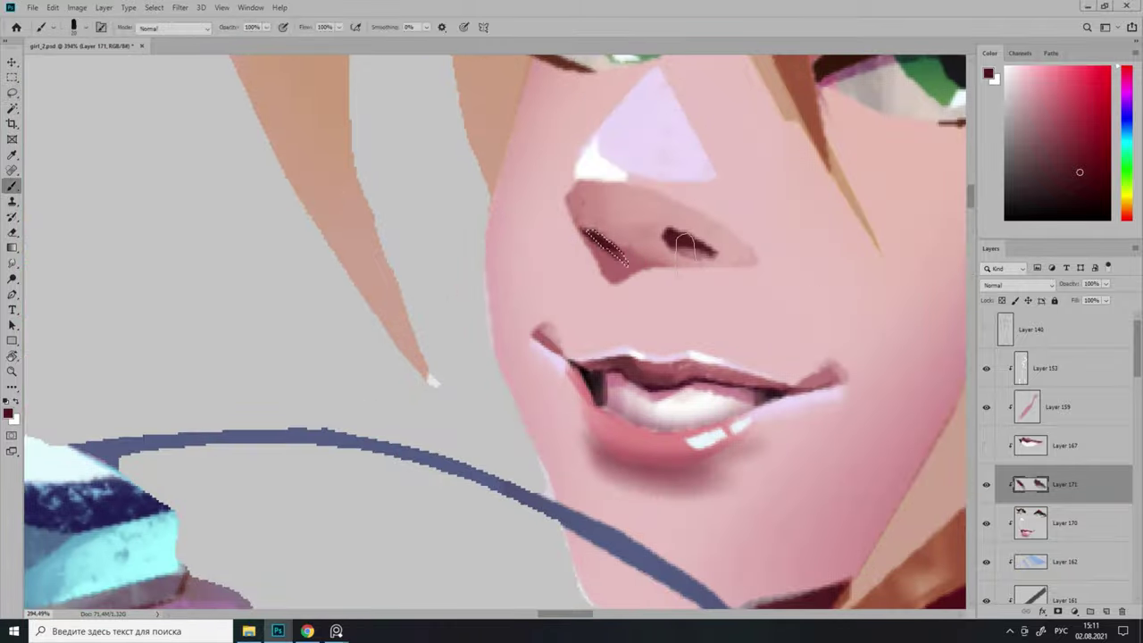
{"action": "key", "text": "Return"}
{"action": "scroll", "coordinate": [647, 259], "scroll_direction": "down", "scroll_amount": 5}
{"action": "scroll", "coordinate": [705, 268], "scroll_direction": "up", "scroll_amount": 5}
{"action": "left_click_drag", "start_coordinate": [696, 277], "coordinate": [725, 271]}
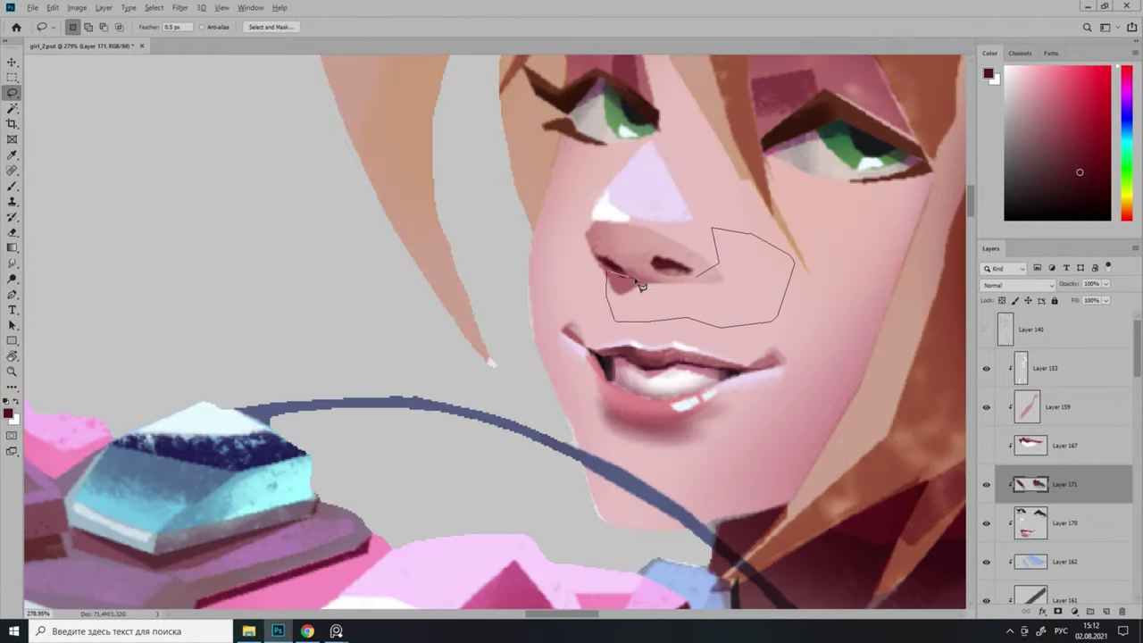
{"action": "left_click_drag", "start_coordinate": [641, 286], "coordinate": [651, 281]}
{"action": "key", "text": "ctrl+shift+alt+n"}
{"action": "key", "text": "b"}
{"action": "left_click", "coordinate": [1017, 284]}
{"action": "left_click", "coordinate": [1018, 303]}
{"action": "left_click", "coordinate": [665, 277], "text": "alt"}
{"action": "scroll", "coordinate": [607, 259], "scroll_direction": "down", "scroll_amount": 5}
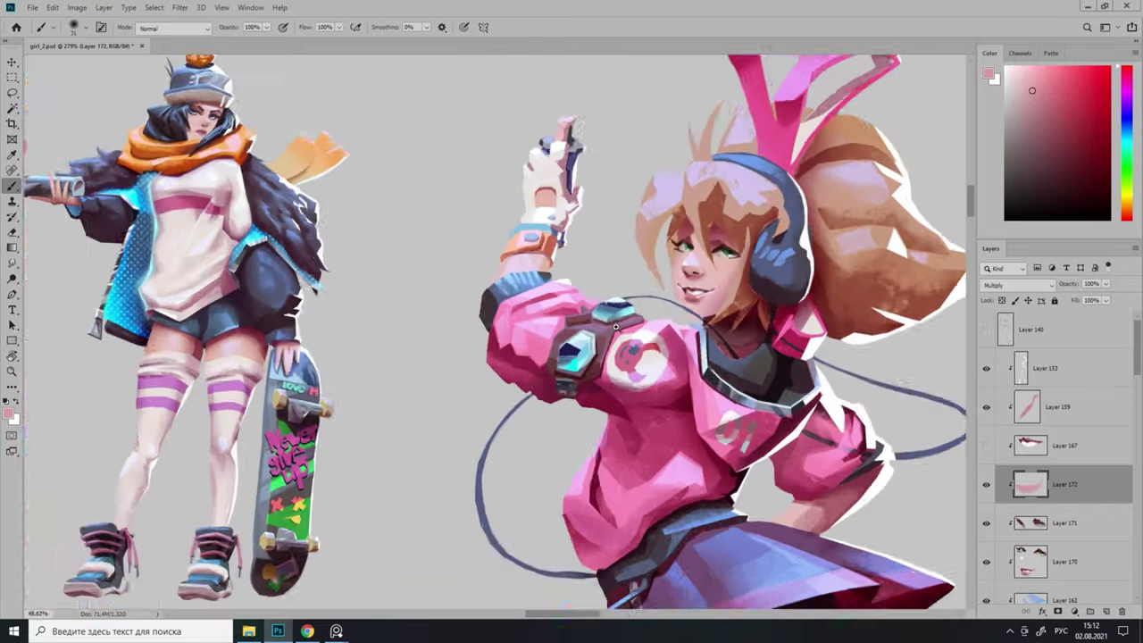
{"action": "scroll", "coordinate": [616, 268], "scroll_direction": "up", "scroll_amount": 5}
{"action": "key", "text": "ctrl+d"}
{"action": "key", "text": "l"}
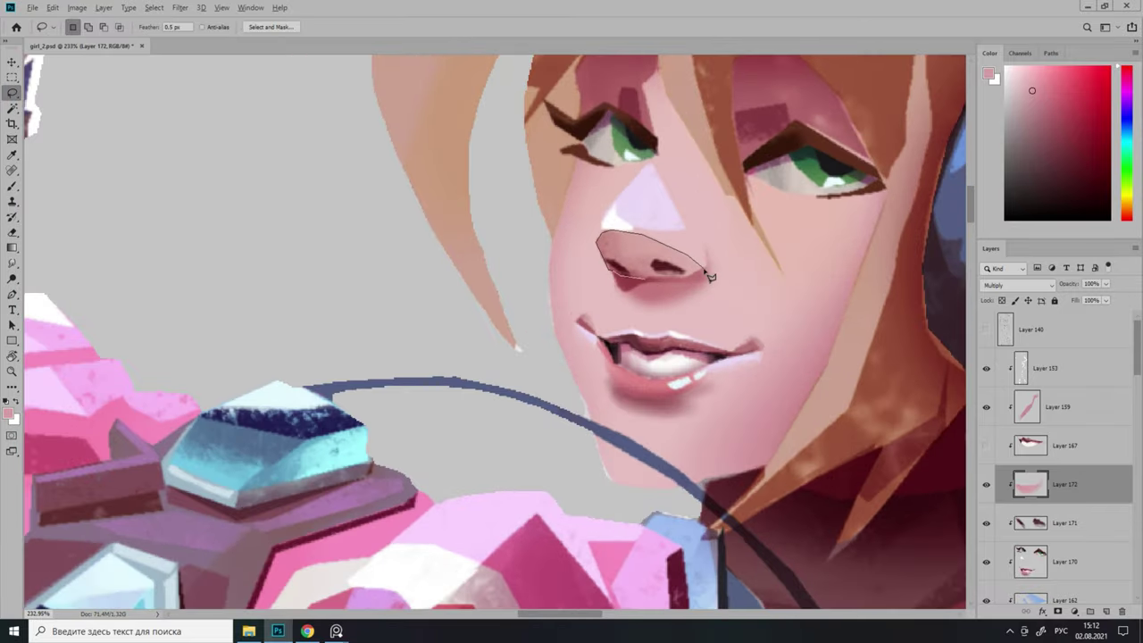
{"action": "scroll", "coordinate": [710, 277], "scroll_direction": "down", "scroll_amount": 5}
Paint soft red blush over the nose and cheeks on a new layer, try Overlay, set it to Multiply and erase the excess.
{"action": "key", "text": "ctrl+shift+alt+n"}
{"action": "left_click", "coordinate": [1018, 284]}
{"action": "left_click", "coordinate": [1000, 370]}
{"action": "left_click", "coordinate": [1072, 75]}
{"action": "key", "text": "b"}
{"action": "scroll", "coordinate": [750, 293], "scroll_direction": "up", "scroll_amount": 3}
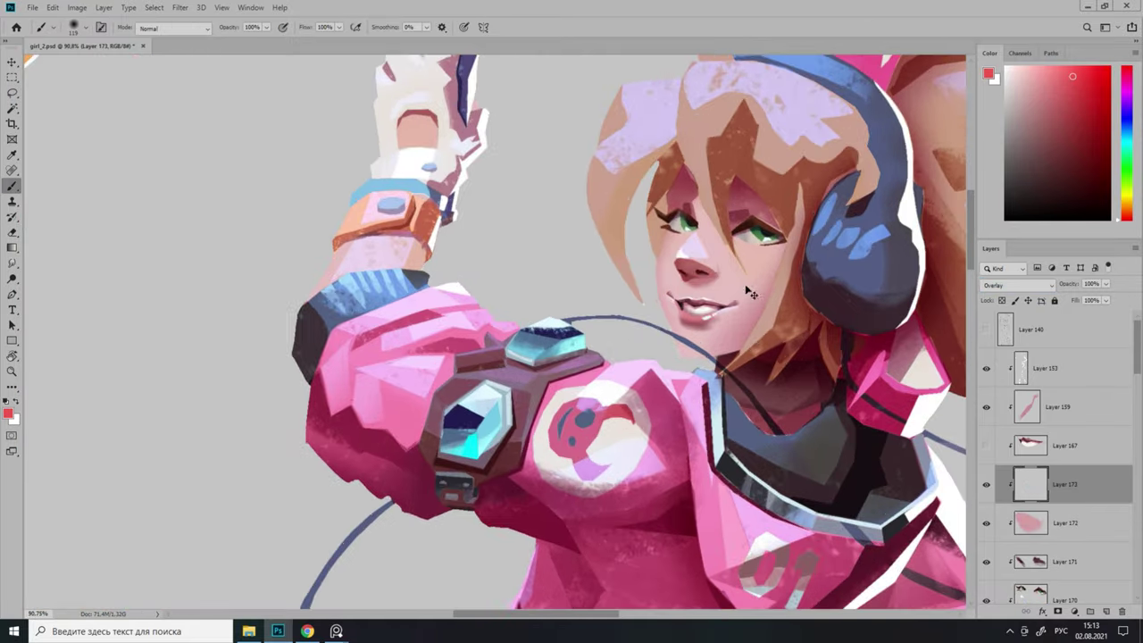
{"action": "scroll", "coordinate": [750, 293], "scroll_direction": "down", "scroll_amount": 5}
{"action": "scroll", "coordinate": [749, 292], "scroll_direction": "up", "scroll_amount": 2}
{"action": "scroll", "coordinate": [750, 293], "scroll_direction": "down", "scroll_amount": 2}
{"action": "key", "text": "e"}
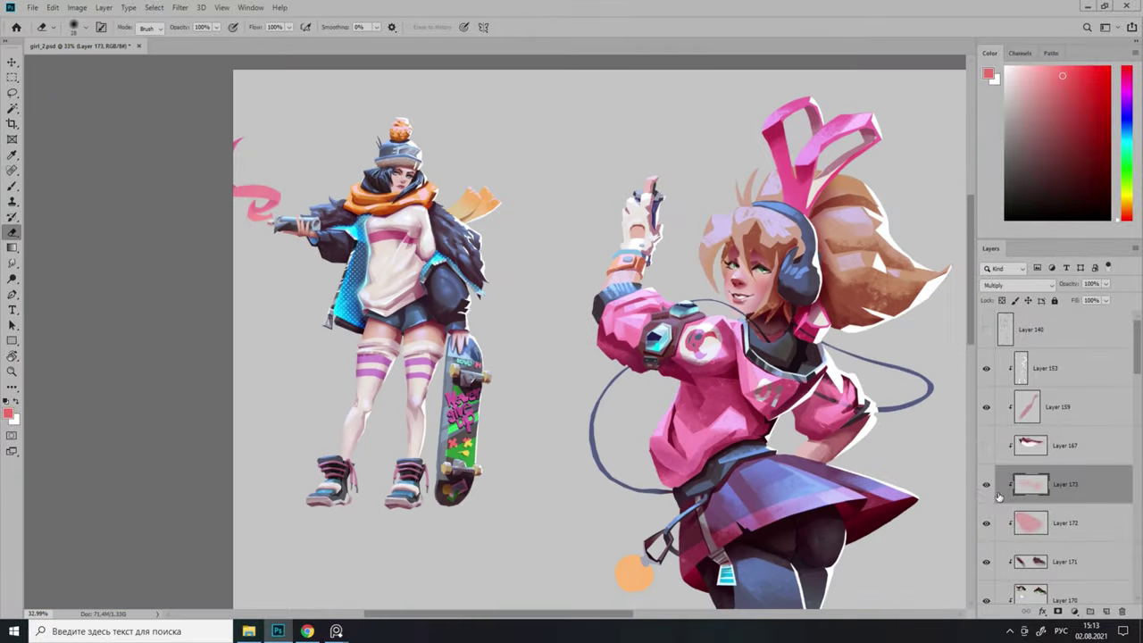
Following the line sketch, lasso both eyebrows and fill them very dark brown on a new layer.
{"action": "key", "text": "ctrl+shift+alt+n"}
{"action": "key", "text": "l"}
{"action": "scroll", "coordinate": [696, 268], "scroll_direction": "up", "scroll_amount": 5}
{"action": "scroll", "coordinate": [697, 268], "scroll_direction": "down", "scroll_amount": 1}
{"action": "scroll", "coordinate": [714, 277], "scroll_direction": "up", "scroll_amount": 3}
{"action": "left_click_drag", "start_coordinate": [715, 284], "coordinate": [714, 304]}
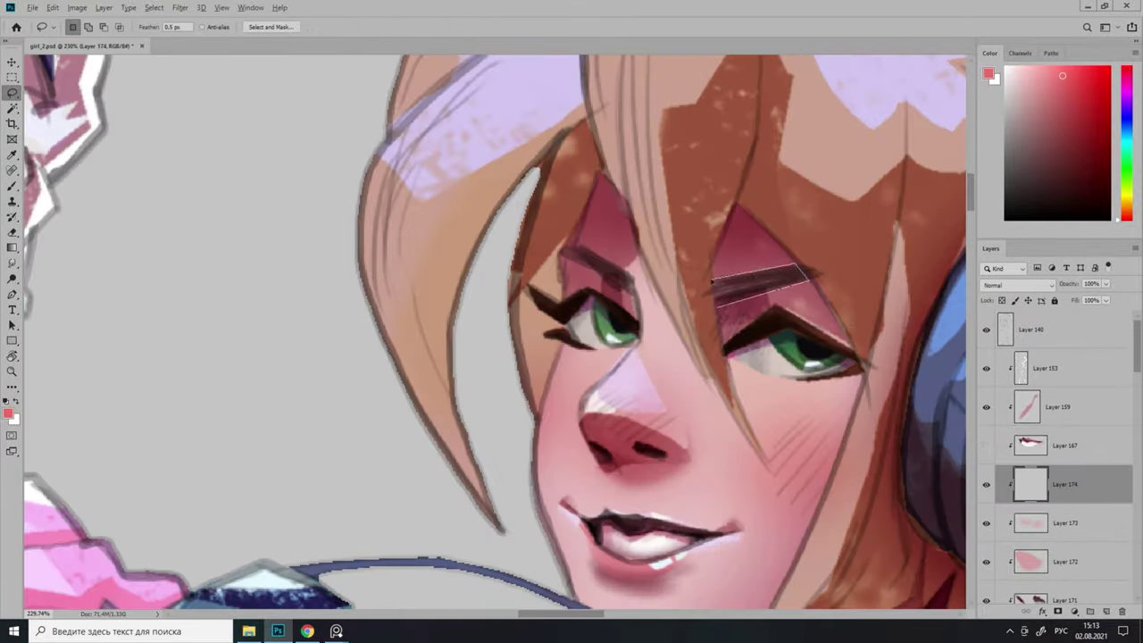
{"action": "key", "text": "alt+shift"}
{"action": "key", "text": "b"}
{"action": "scroll", "coordinate": [575, 266], "scroll_direction": "down", "scroll_amount": 3}
{"action": "right_click", "coordinate": [726, 294]}
{"action": "key", "text": "Escape"}
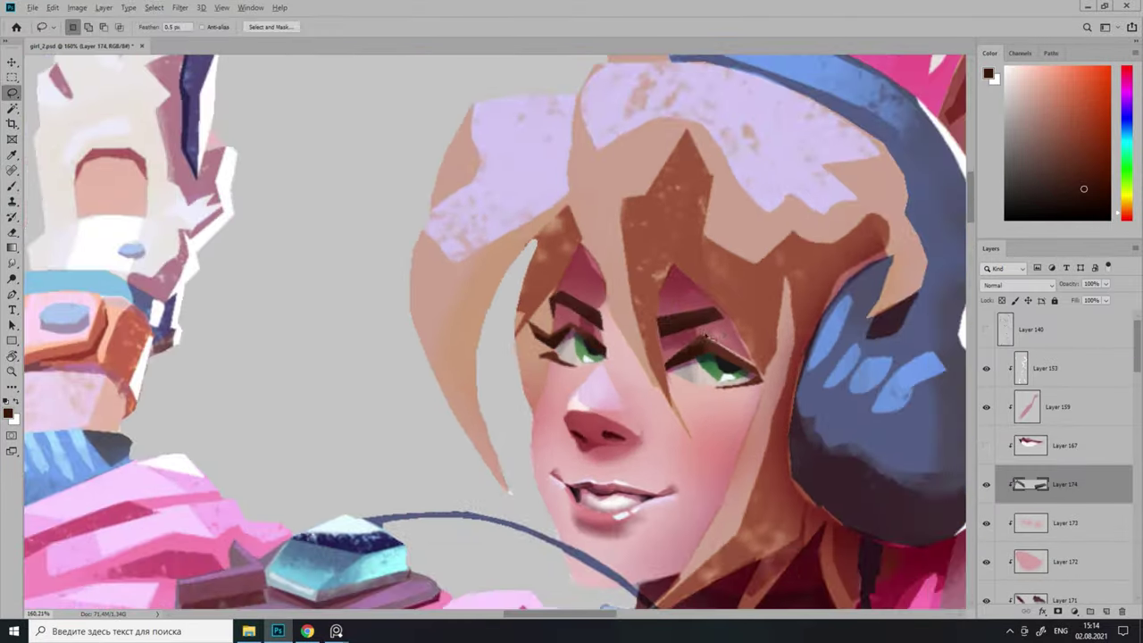
{"action": "scroll", "coordinate": [658, 406], "scroll_direction": "down", "scroll_amount": 4}
On a new layer, lasso the central forelock along the sketch and paint it with ochre and reddish-brown tones.
{"action": "key", "text": "l"}
{"action": "scroll", "coordinate": [734, 356], "scroll_direction": "up", "scroll_amount": 3}
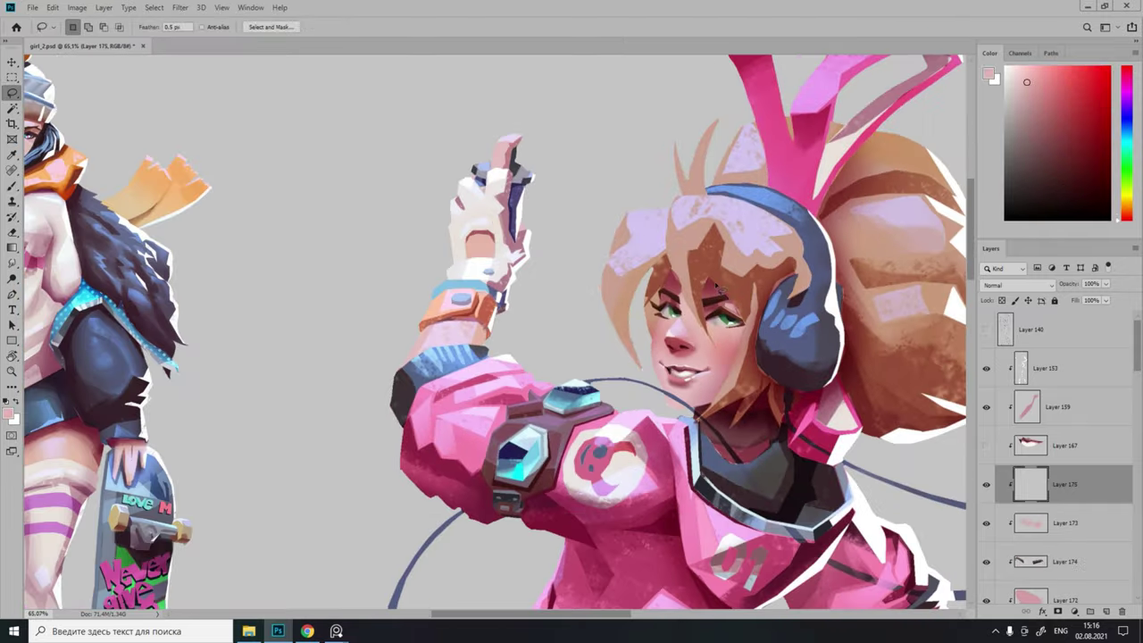
{"action": "scroll", "coordinate": [714, 281], "scroll_direction": "up", "scroll_amount": 3}
{"action": "key", "text": "ctrl+comma"}
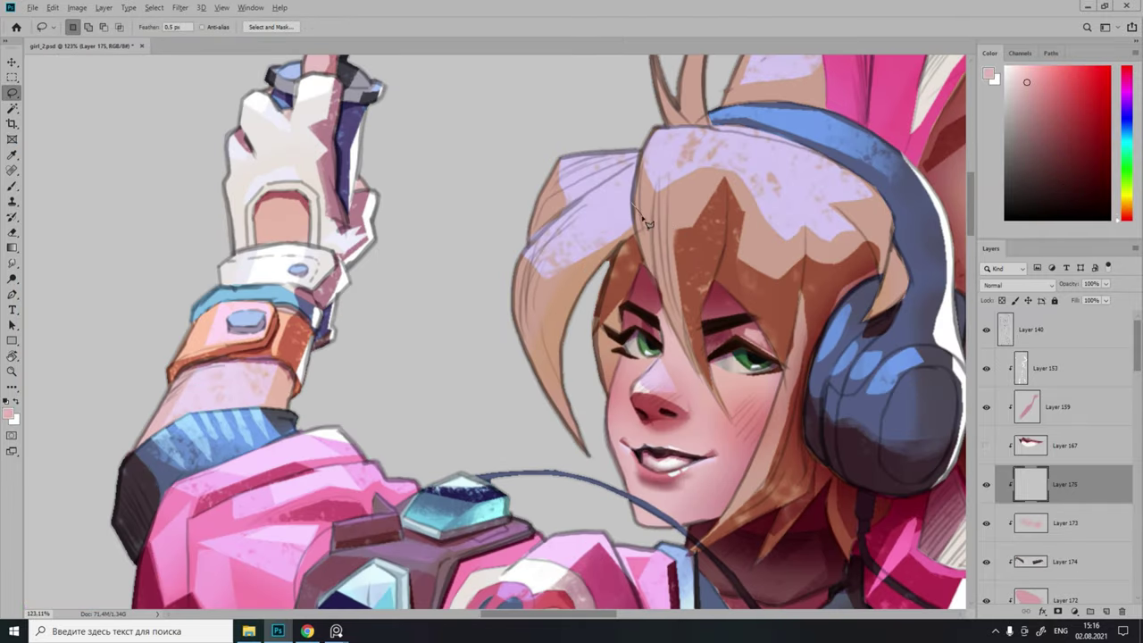
{"action": "key", "text": "b"}
{"action": "key", "text": "ctrl+comma"}
{"action": "left_click", "coordinate": [1068, 125]}
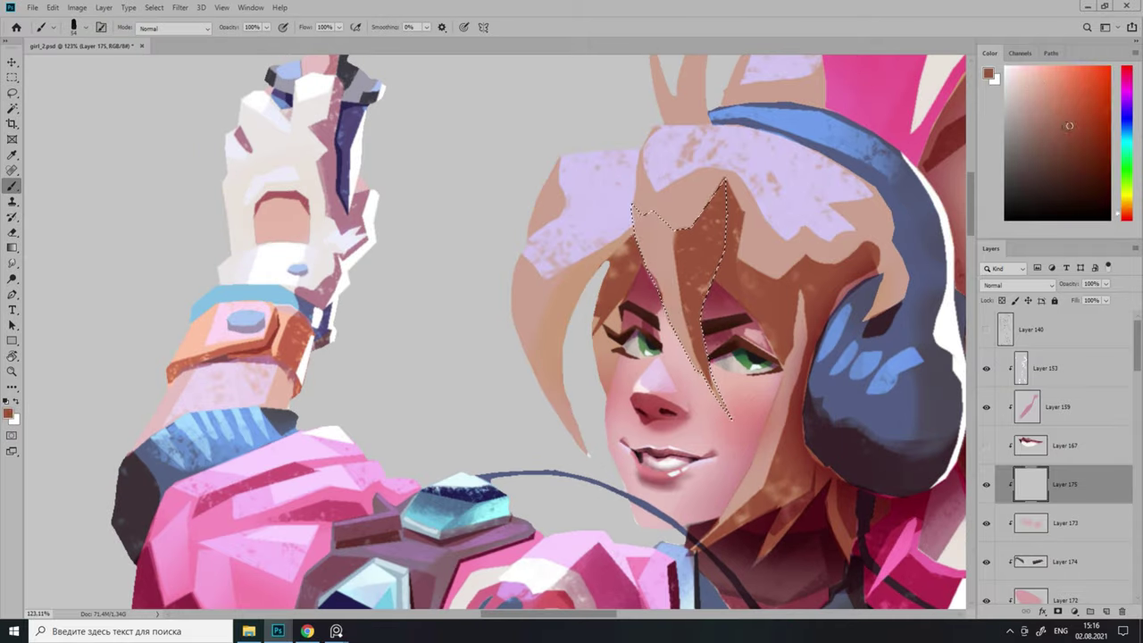
{"action": "scroll", "coordinate": [654, 177], "scroll_direction": "down", "scroll_amount": 3}
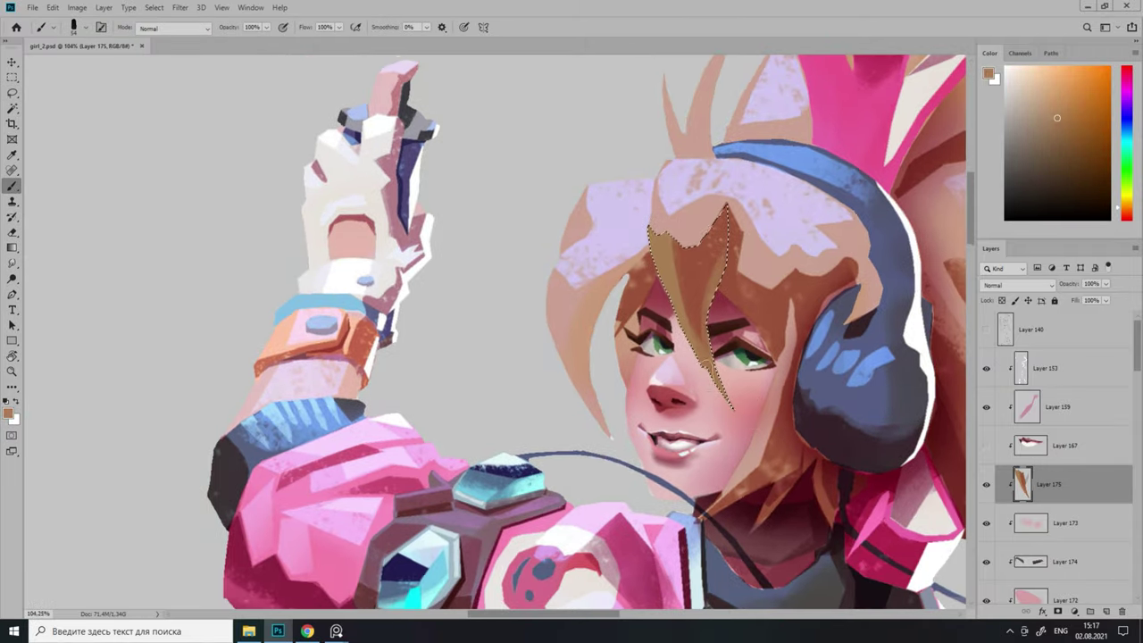
{"action": "scroll", "coordinate": [689, 309], "scroll_direction": "down", "scroll_amount": 2}
{"action": "scroll", "coordinate": [689, 309], "scroll_direction": "up", "scroll_amount": 4}
{"action": "left_click", "coordinate": [701, 242], "text": "alt"}
{"action": "scroll", "coordinate": [701, 242], "scroll_direction": "down", "scroll_amount": 1}
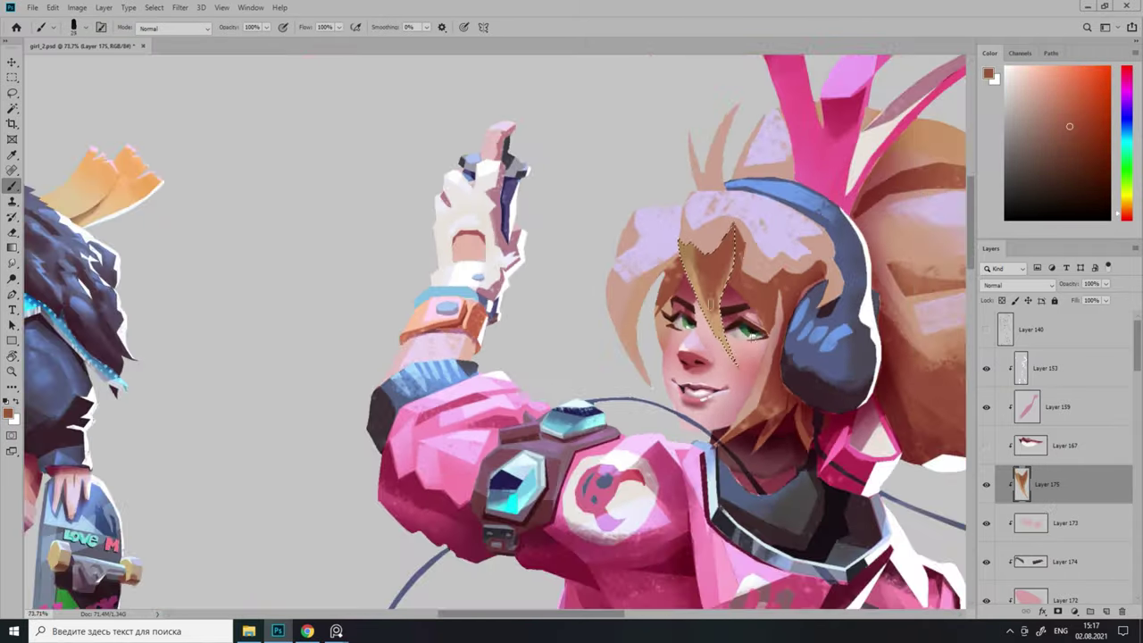
Lasso the hair sections on both sides of the forelock and paint them in reddish brown.
{"action": "scroll", "coordinate": [655, 262], "scroll_direction": "up", "scroll_amount": 2}
{"action": "key", "text": "l"}
{"action": "scroll", "coordinate": [686, 264], "scroll_direction": "down", "scroll_amount": 3}
{"action": "scroll", "coordinate": [705, 277], "scroll_direction": "up", "scroll_amount": 4}
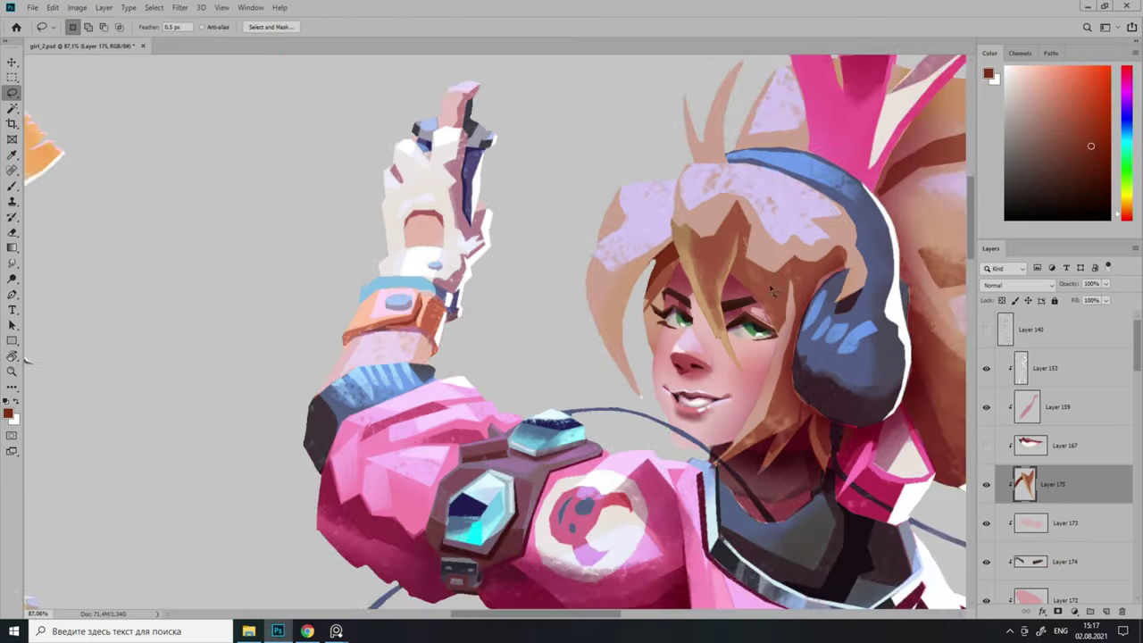
{"action": "left_click_drag", "start_coordinate": [674, 183], "coordinate": [734, 304]}
{"action": "scroll", "coordinate": [681, 216], "scroll_direction": "down", "scroll_amount": 3}
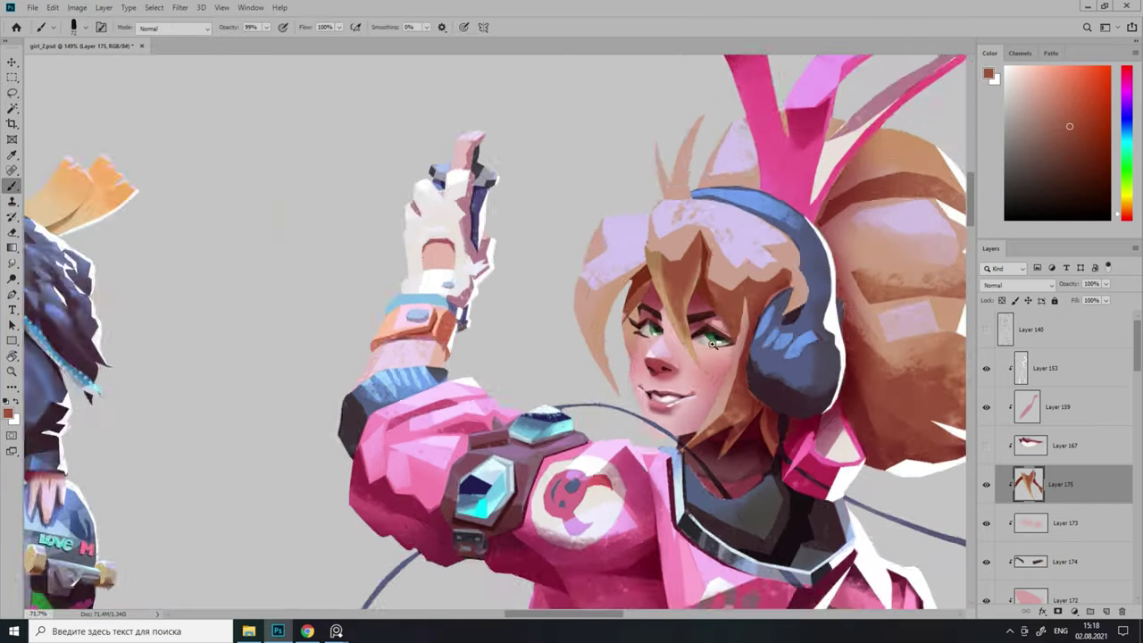
{"action": "scroll", "coordinate": [746, 284], "scroll_direction": "up", "scroll_amount": 3}
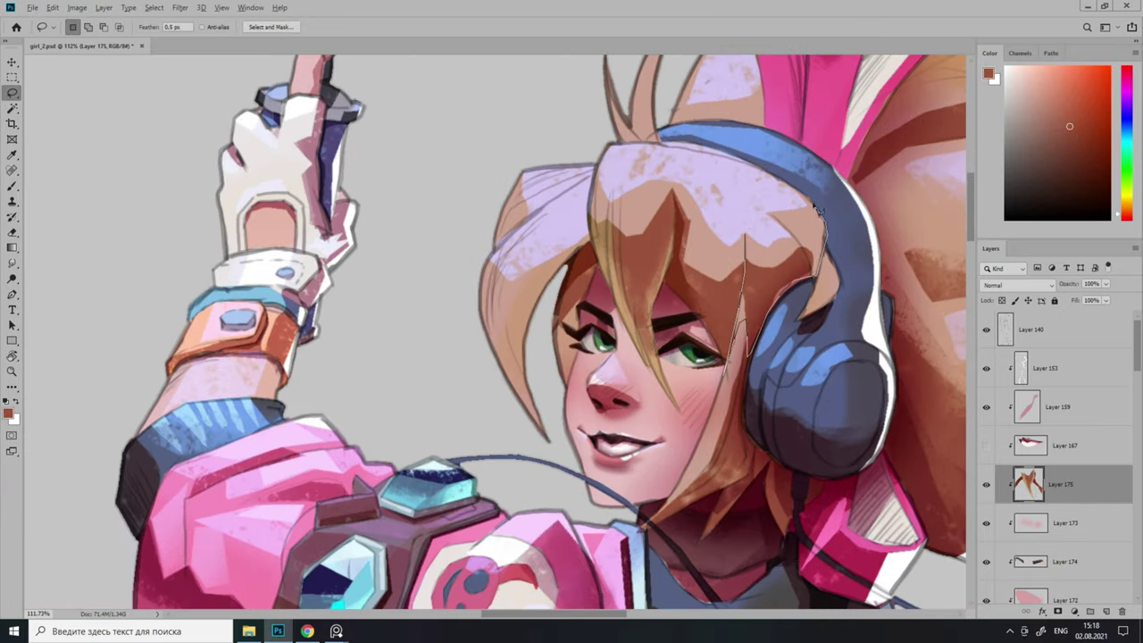
Lasso the locks beside and over the headphones using the sketch, and shade them with dark reddish brown.
{"action": "left_click_drag", "start_coordinate": [770, 311], "coordinate": [804, 234]}
{"action": "scroll", "coordinate": [768, 304], "scroll_direction": "down", "scroll_amount": 3}
{"action": "scroll", "coordinate": [768, 304], "scroll_direction": "up", "scroll_amount": 3}
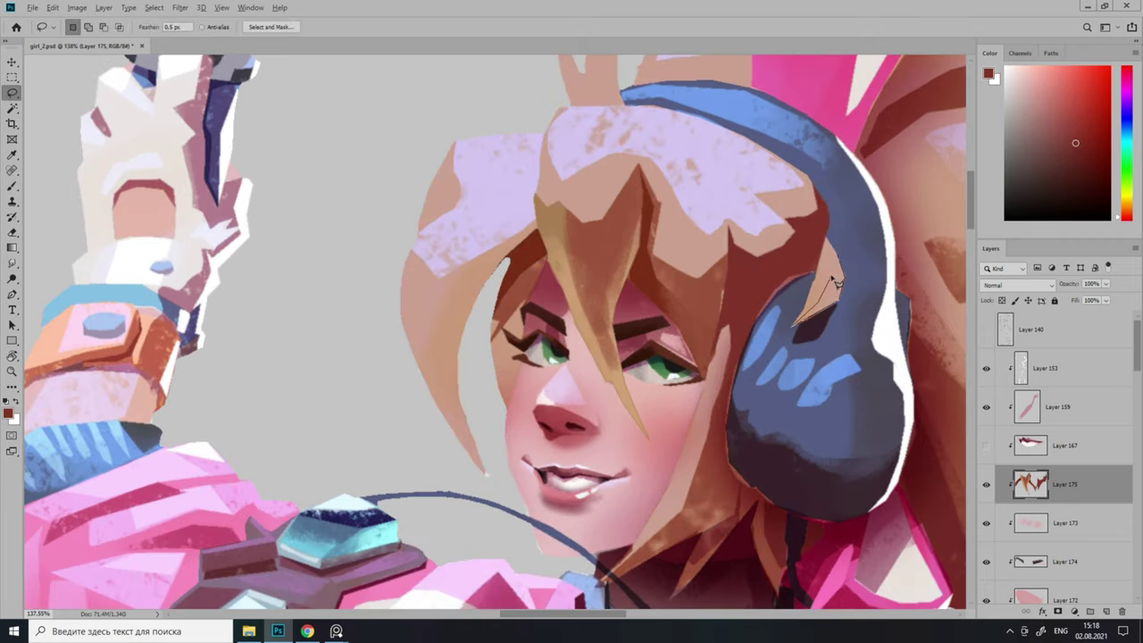
{"action": "scroll", "coordinate": [765, 327], "scroll_direction": "down", "scroll_amount": 3}
{"action": "scroll", "coordinate": [555, 361], "scroll_direction": "up", "scroll_amount": 3}
Lasso the loose lock left of the face, the forelock and the strands by the jaw, and darken them with deep red.
{"action": "key", "text": "l"}
{"action": "scroll", "coordinate": [629, 471], "scroll_direction": "down", "scroll_amount": 3}
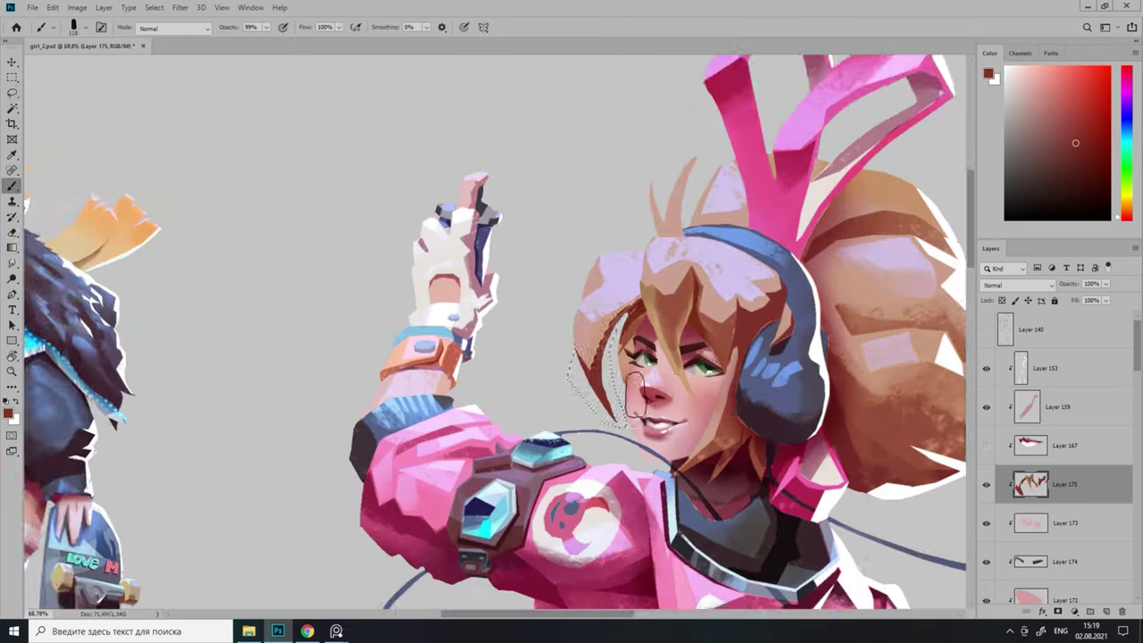
{"action": "scroll", "coordinate": [527, 190], "scroll_direction": "up", "scroll_amount": 4}
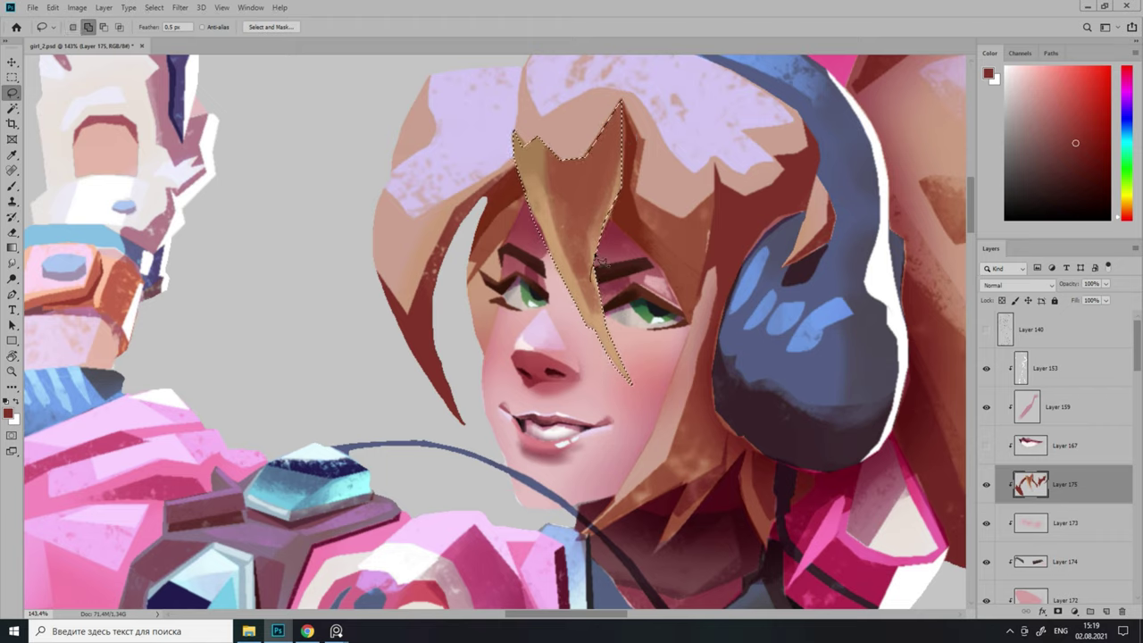
{"action": "scroll", "coordinate": [600, 259], "scroll_direction": "down", "scroll_amount": 4}
{"action": "scroll", "coordinate": [625, 357], "scroll_direction": "up", "scroll_amount": 4}
{"action": "left_click_drag", "start_coordinate": [672, 451], "coordinate": [724, 455]}
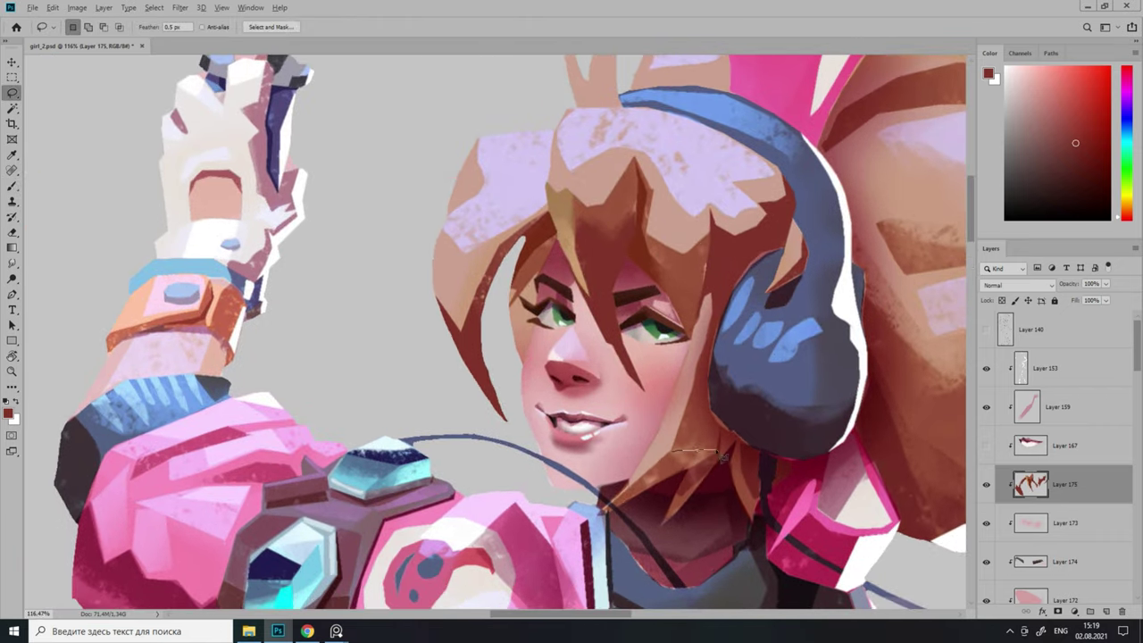
{"action": "key", "text": "l"}
{"action": "scroll", "coordinate": [625, 402], "scroll_direction": "down", "scroll_amount": 3}
{"action": "scroll", "coordinate": [676, 258], "scroll_direction": "up", "scroll_amount": 3}
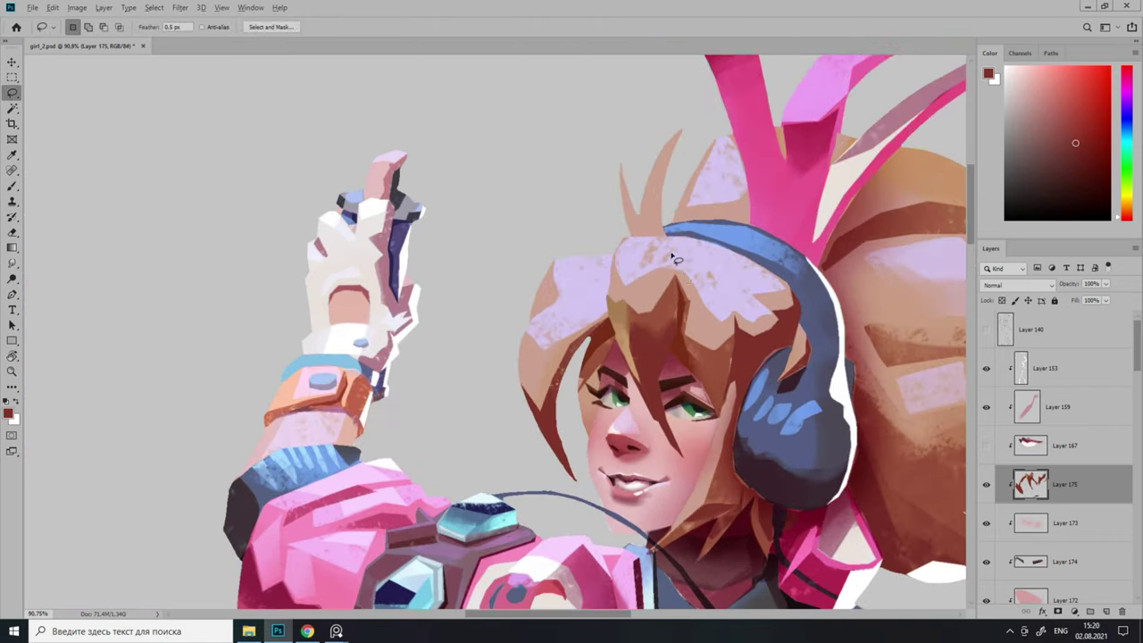
Lasso angular strands across the top of the fringe and the left lock, and fill them with pale lavender highlights.
{"action": "left_click_drag", "start_coordinate": [750, 319], "coordinate": [779, 288]}
{"action": "key", "text": "alt+shift"}
{"action": "key", "text": "b"}
{"action": "left_click", "coordinate": [732, 268], "text": "alt"}
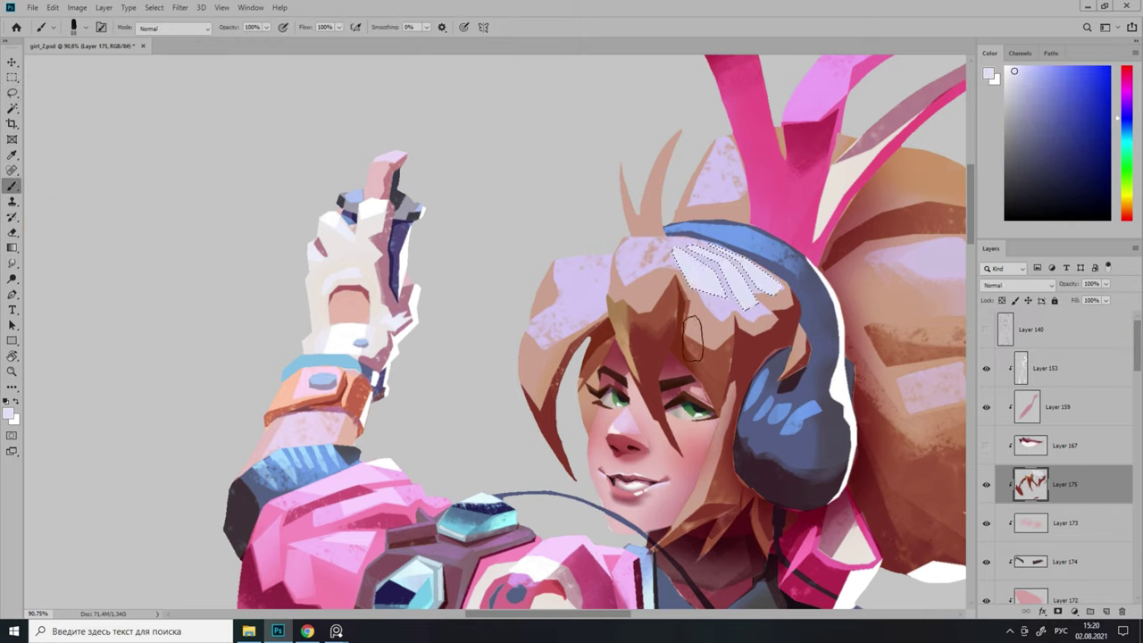
{"action": "key", "text": "l"}
{"action": "scroll", "coordinate": [678, 292], "scroll_direction": "up", "scroll_amount": 2}
{"action": "left_click_drag", "start_coordinate": [640, 243], "coordinate": [629, 285]}
{"action": "scroll", "coordinate": [624, 264], "scroll_direction": "down", "scroll_amount": 1}
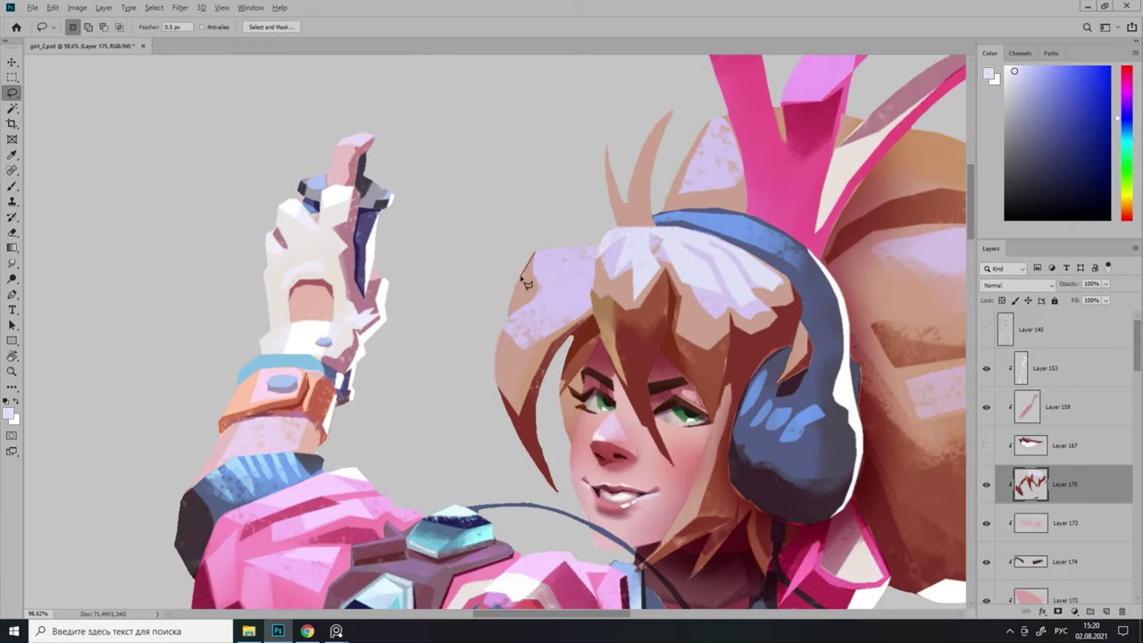
{"action": "scroll", "coordinate": [596, 262], "scroll_direction": "down", "scroll_amount": 2}
{"action": "scroll", "coordinate": [506, 306], "scroll_direction": "up", "scroll_amount": 1}
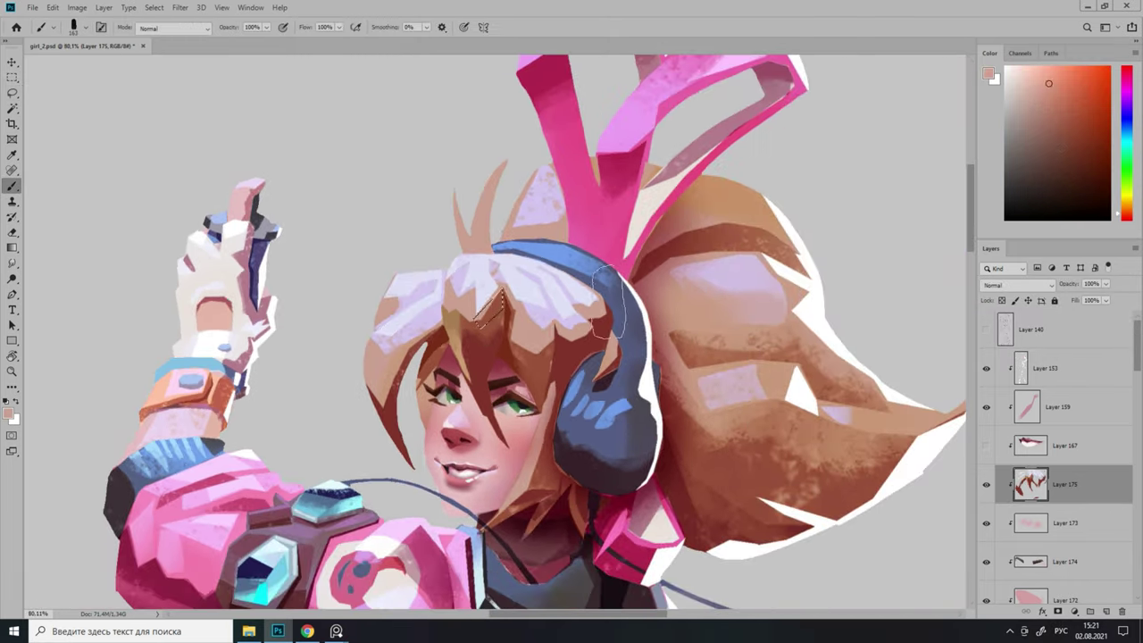
Add warm salmon accents to the midtone areas of the fringe and side locks, and save the file.
{"action": "key", "text": "l"}
{"action": "scroll", "coordinate": [795, 327], "scroll_direction": "up", "scroll_amount": 1}
{"action": "scroll", "coordinate": [795, 327], "scroll_direction": "down", "scroll_amount": 4}
{"action": "scroll", "coordinate": [440, 381], "scroll_direction": "up", "scroll_amount": 5}
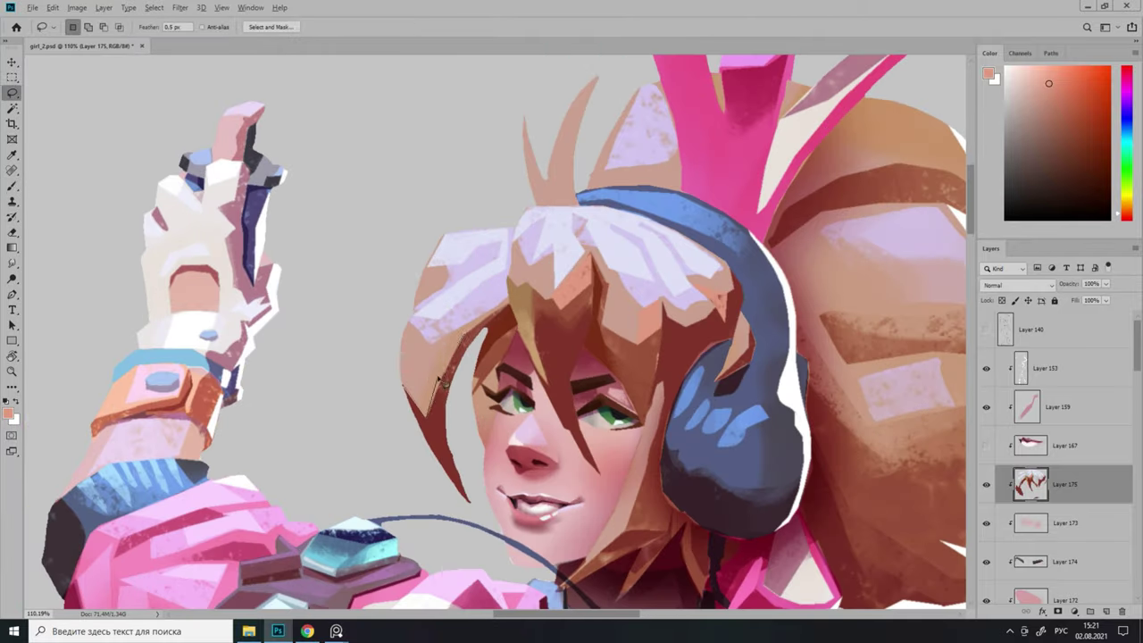
{"action": "scroll", "coordinate": [440, 381], "scroll_direction": "down", "scroll_amount": 4}
{"action": "scroll", "coordinate": [473, 357], "scroll_direction": "up", "scroll_amount": 3}
{"action": "scroll", "coordinate": [491, 344], "scroll_direction": "down", "scroll_amount": 2}
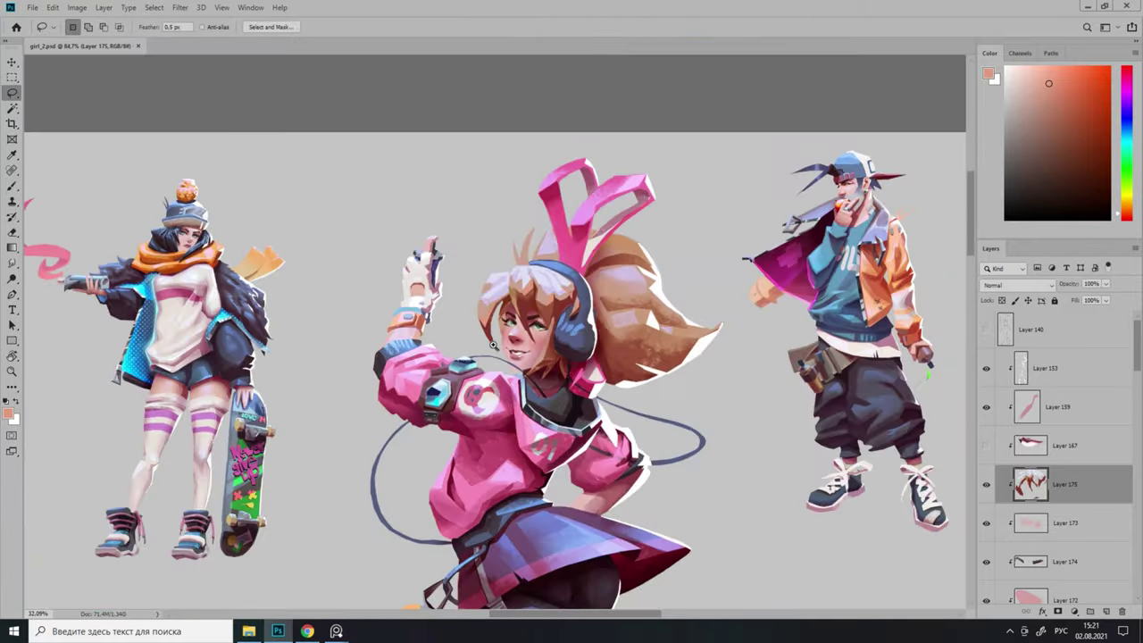
Lasso the hair around the face on a new Multiply layer and paint dark brown accents along the locks.
{"action": "scroll", "coordinate": [492, 345], "scroll_direction": "up", "scroll_amount": 3}
{"action": "scroll", "coordinate": [432, 332], "scroll_direction": "up", "scroll_amount": 2}
{"action": "left_click_drag", "start_coordinate": [317, 373], "coordinate": [342, 430]}
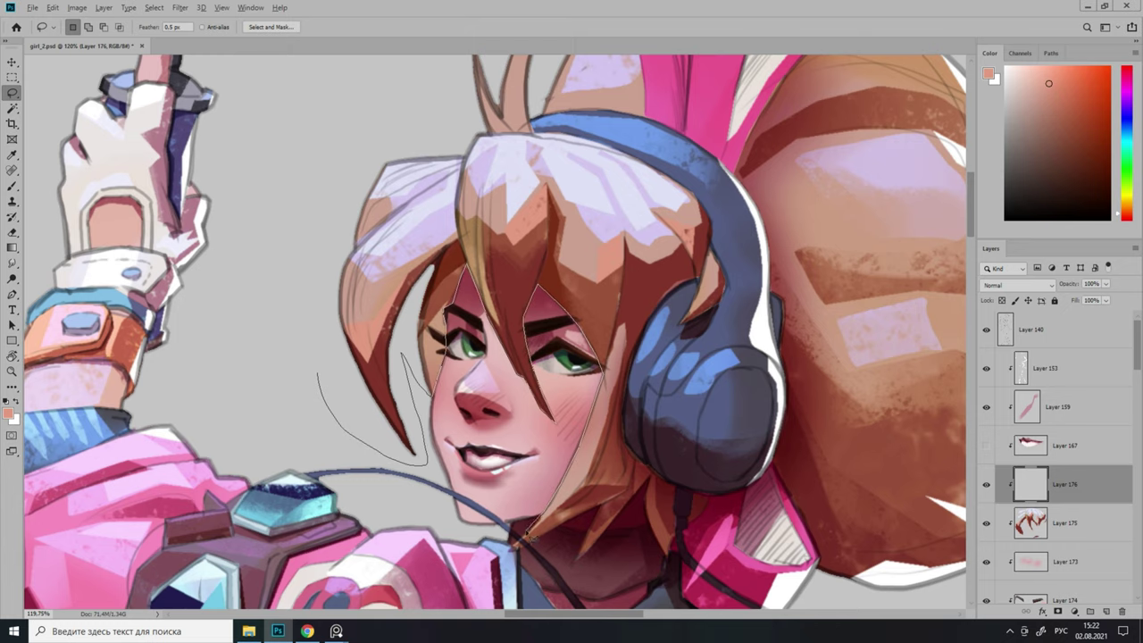
{"action": "left_click_drag", "start_coordinate": [640, 196], "coordinate": [317, 373]}
{"action": "scroll", "coordinate": [317, 374], "scroll_direction": "up", "scroll_amount": 1}
{"action": "left_click", "coordinate": [1017, 284]}
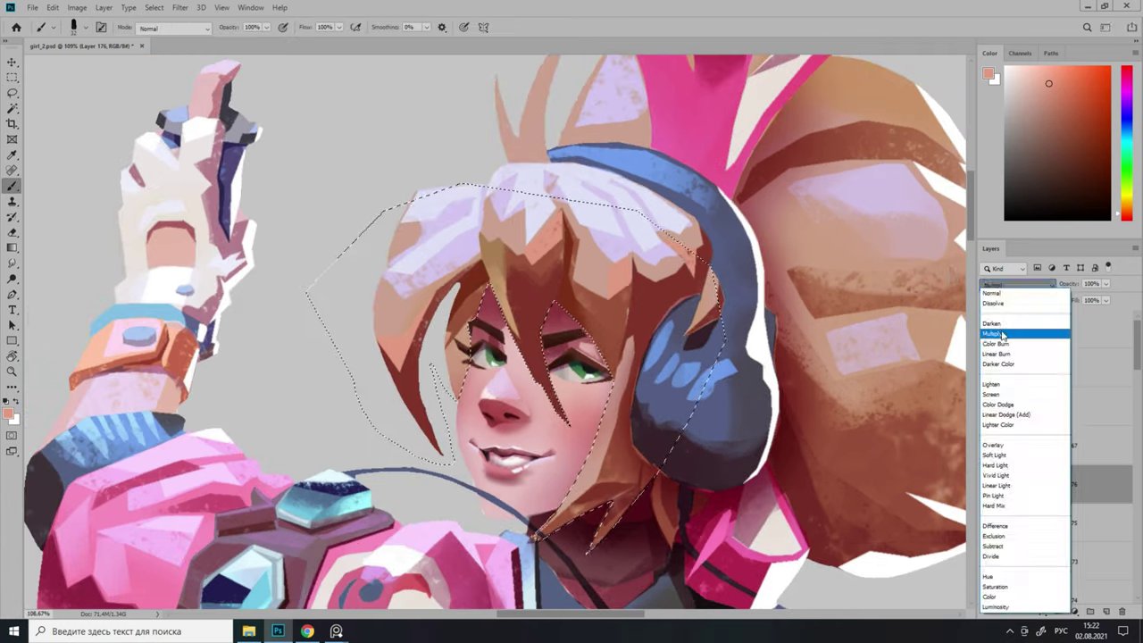
{"action": "left_click", "coordinate": [1008, 332]}
{"action": "key", "text": "b"}
{"action": "scroll", "coordinate": [1138, 386], "scroll_direction": "down", "scroll_amount": 3}
{"action": "scroll", "coordinate": [1137, 385], "scroll_direction": "up", "scroll_amount": 3}
{"action": "scroll", "coordinate": [489, 283], "scroll_direction": "down", "scroll_amount": 1}
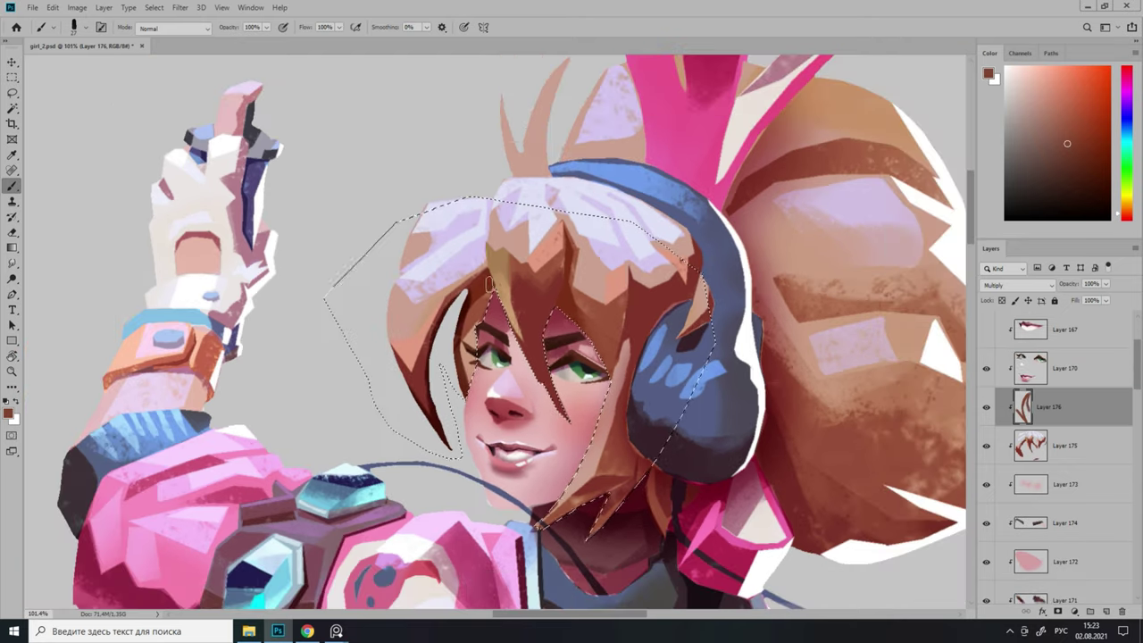
{"action": "scroll", "coordinate": [491, 357], "scroll_direction": "down", "scroll_amount": 5}
{"action": "scroll", "coordinate": [491, 357], "scroll_direction": "up", "scroll_amount": 2}
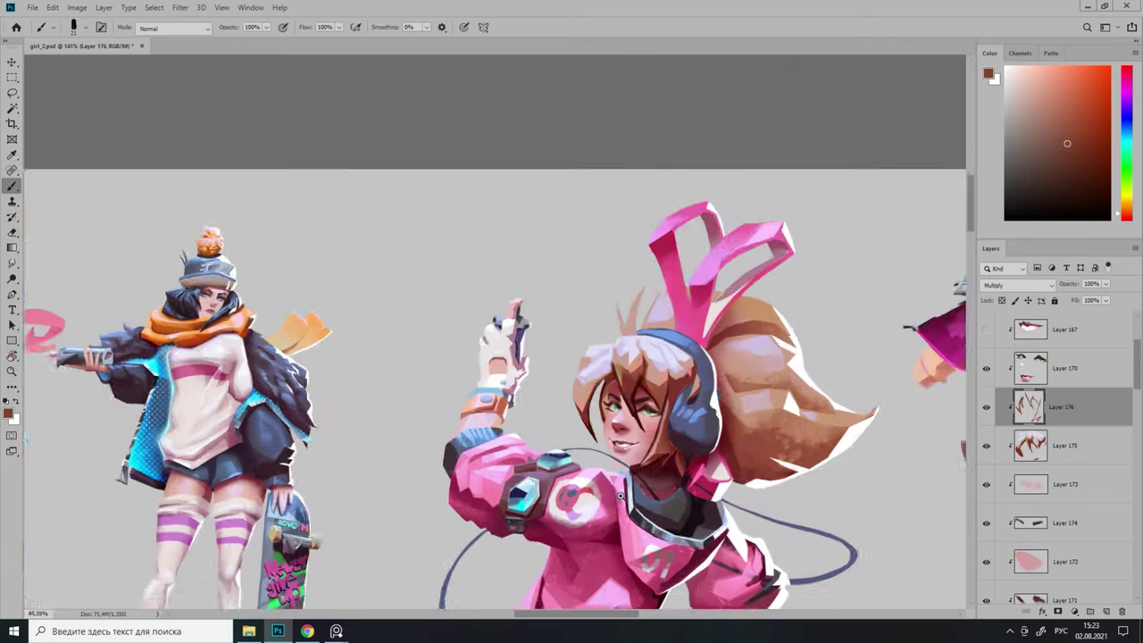
Toggle the accent layer's visibility to compare the hair with and without the dark strokes.
{"action": "scroll", "coordinate": [491, 357], "scroll_direction": "down", "scroll_amount": 2}
{"action": "scroll", "coordinate": [491, 357], "scroll_direction": "up", "scroll_amount": 1}
{"action": "key", "text": "ctrl+y"}
{"action": "key", "text": "l"}
{"action": "left_click", "coordinate": [987, 406]}
{"action": "key", "text": "ctrl+y"}
{"action": "left_click", "coordinate": [986, 406]}
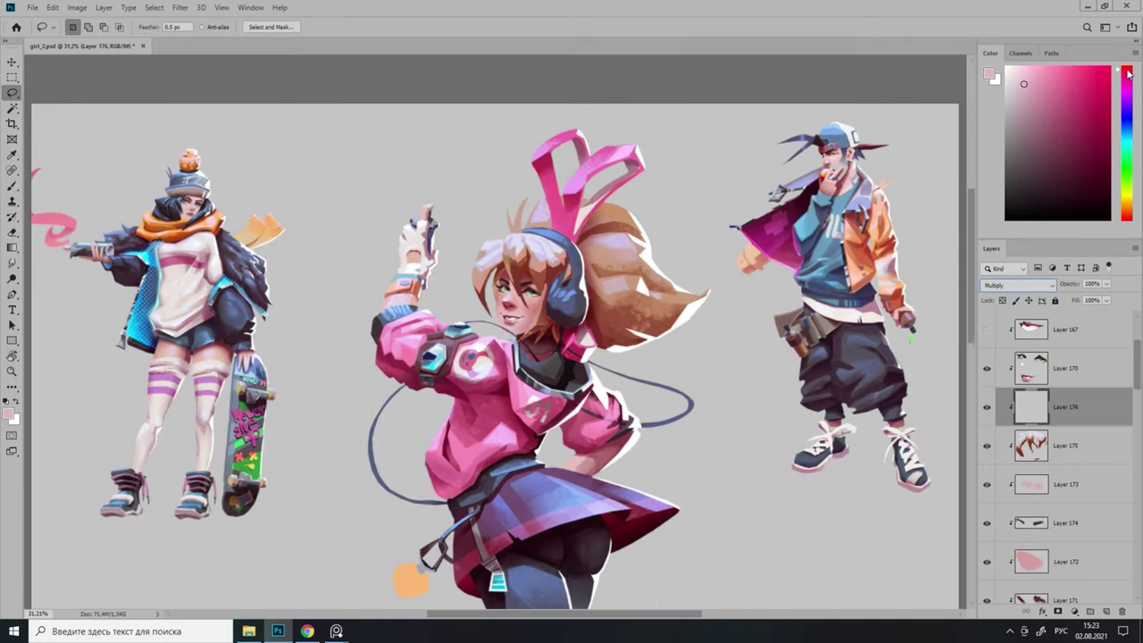
Lasso the skin beneath the fringe around the eyebrows, fill it pink on an empty Multiply layer and raise that layer above Layer 170.
{"action": "scroll", "coordinate": [518, 286], "scroll_direction": "up", "scroll_amount": 6}
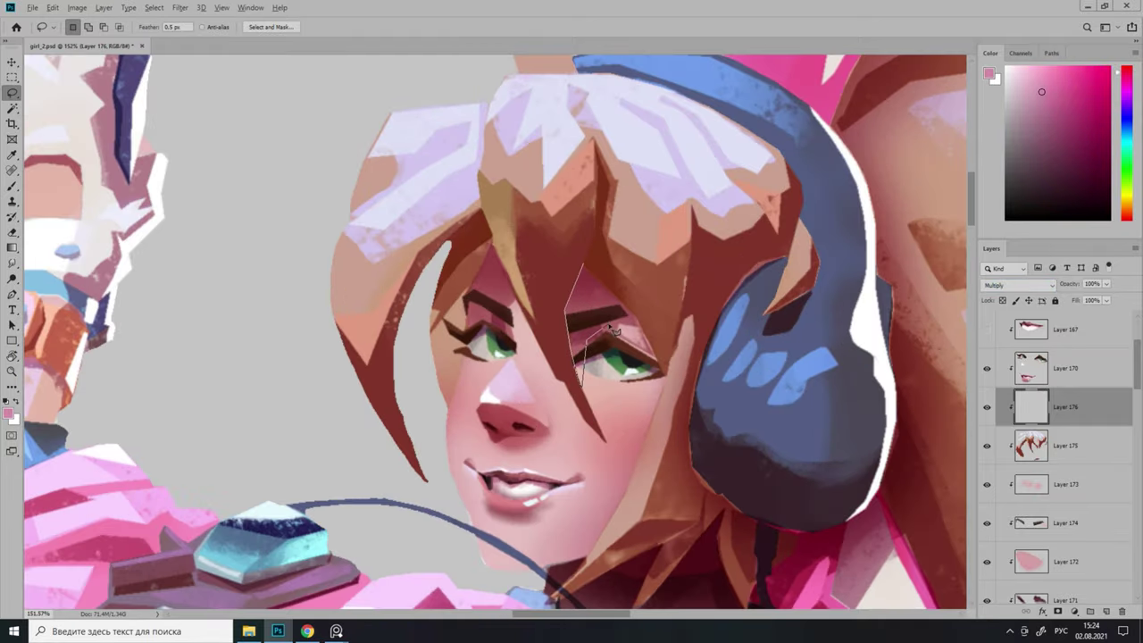
{"action": "double_click", "coordinate": [614, 330]}
{"action": "key", "text": "alt+BackSpace"}
{"action": "scroll", "coordinate": [614, 331], "scroll_direction": "down", "scroll_amount": 1}
{"action": "key", "text": "super+space"}
{"action": "key", "text": "ctrl+bracketright"}
Deepen the forehead shadow with dark magenta, fill the forelock's cast shadow beside the nose bridge, and deselect.
{"action": "key", "text": "b"}
{"action": "right_click", "coordinate": [607, 295]}
{"action": "key", "text": "Escape"}
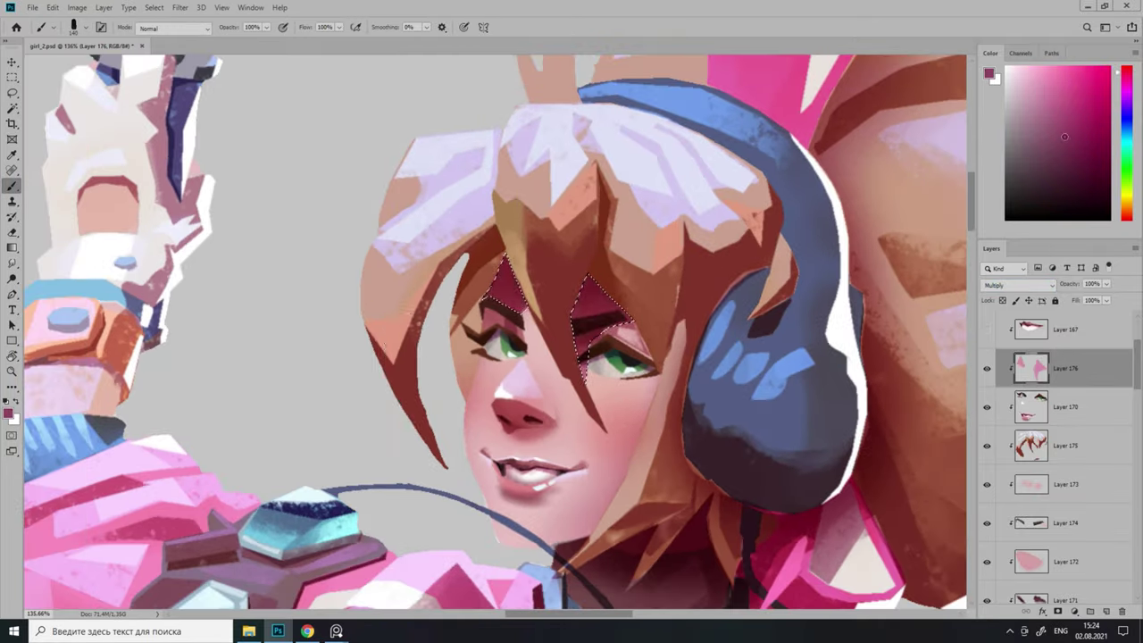
{"action": "scroll", "coordinate": [633, 368], "scroll_direction": "down", "scroll_amount": 2}
{"action": "key", "text": "alt+BackSpace"}
{"action": "key", "text": "ctrl+d"}
Add a new layer above the forehead shadow and paint the central forelock with a light brown sampled from the hair.
{"action": "scroll", "coordinate": [595, 425], "scroll_direction": "down", "scroll_amount": 5}
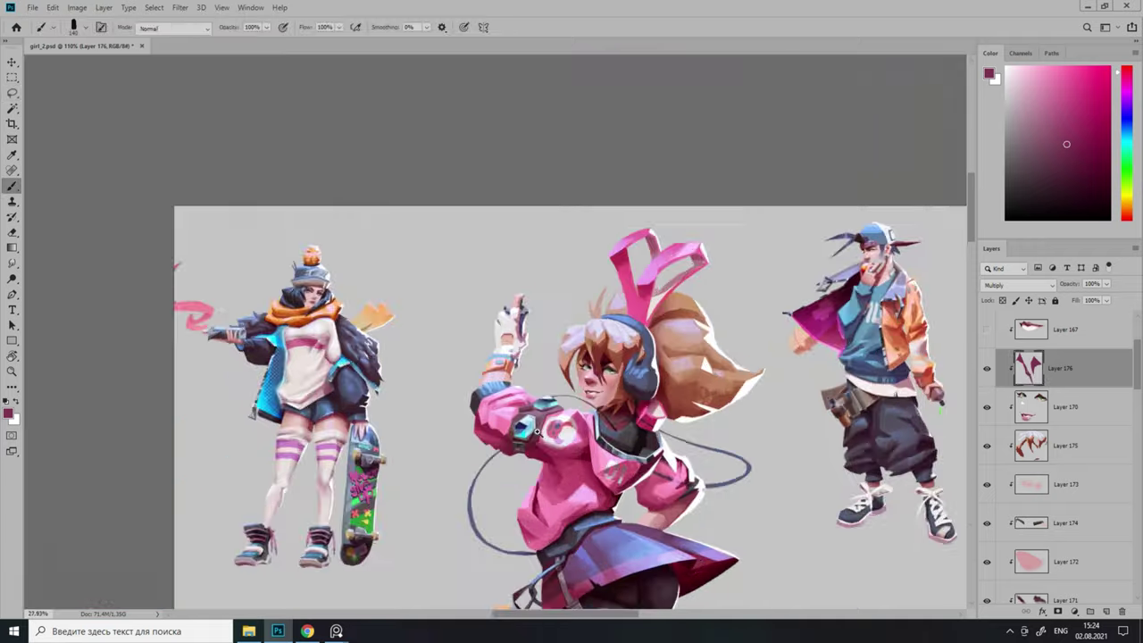
{"action": "scroll", "coordinate": [625, 402], "scroll_direction": "up", "scroll_amount": 5}
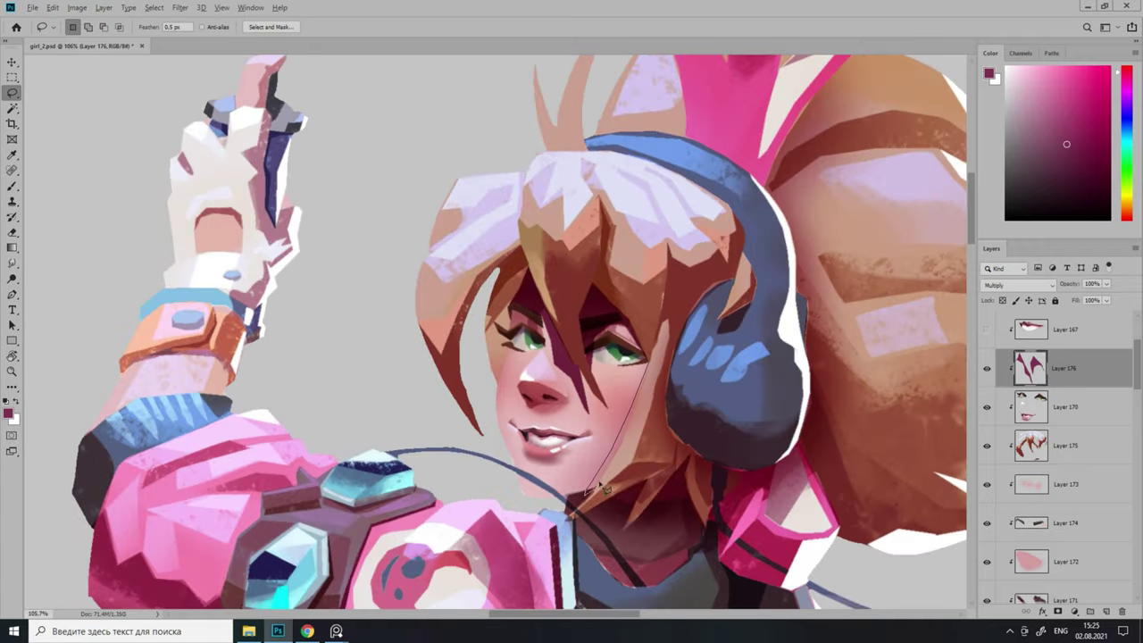
{"action": "scroll", "coordinate": [670, 395], "scroll_direction": "down", "scroll_amount": 4}
{"action": "scroll", "coordinate": [658, 341], "scroll_direction": "up", "scroll_amount": 2}
{"action": "key", "text": "ctrl+shift+alt+n"}
{"action": "scroll", "coordinate": [576, 383], "scroll_direction": "up", "scroll_amount": 2}
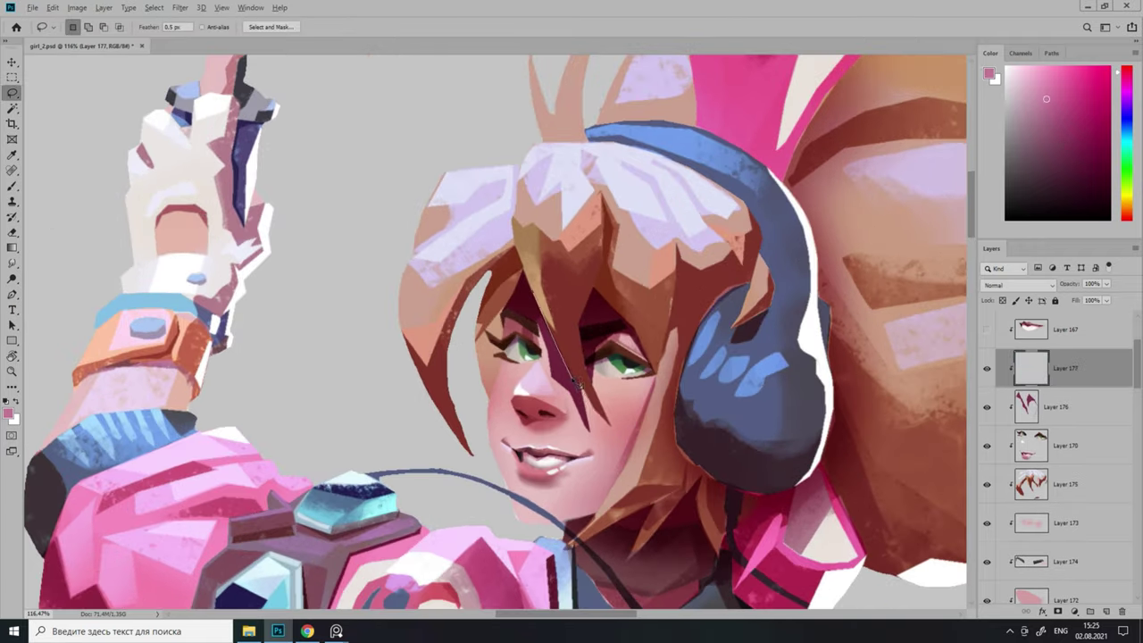
{"action": "key", "text": "b"}
{"action": "left_click", "coordinate": [586, 331], "text": "alt"}
{"action": "scroll", "coordinate": [587, 331], "scroll_direction": "down", "scroll_amount": 5}
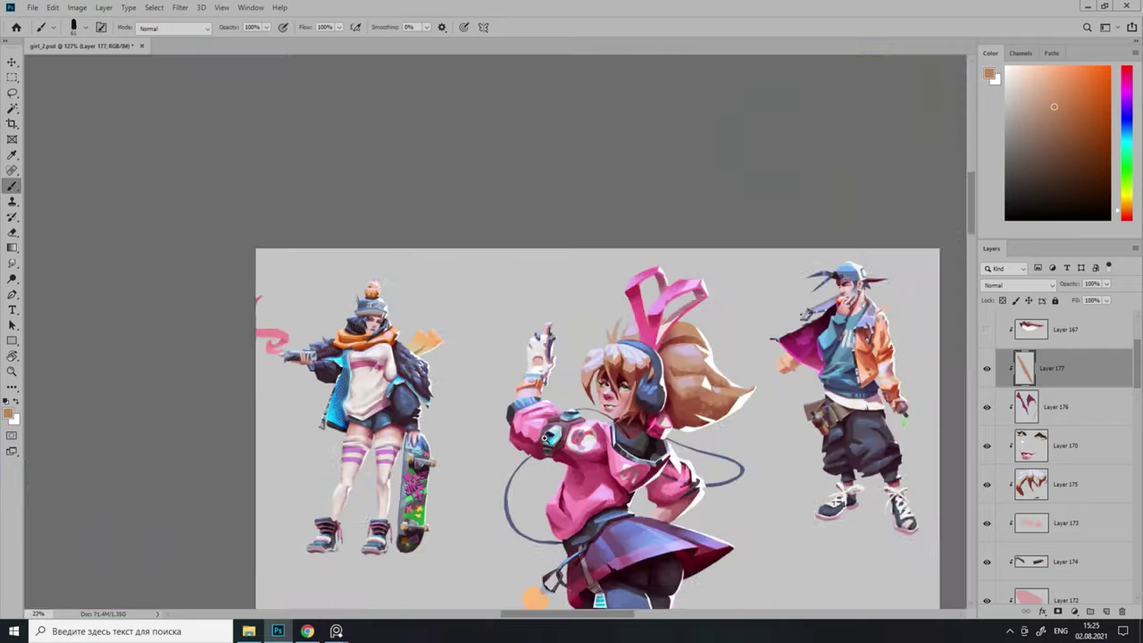
Paint a second lighter beige-brown pass over the fringe locks in front of the face.
{"action": "scroll", "coordinate": [586, 331], "scroll_direction": "up", "scroll_amount": 5}
{"action": "scroll", "coordinate": [490, 429], "scroll_direction": "down", "scroll_amount": 5}
{"action": "scroll", "coordinate": [489, 429], "scroll_direction": "up", "scroll_amount": 5}
{"action": "left_click", "coordinate": [509, 358], "text": "alt"}
{"action": "scroll", "coordinate": [509, 357], "scroll_direction": "down", "scroll_amount": 2}
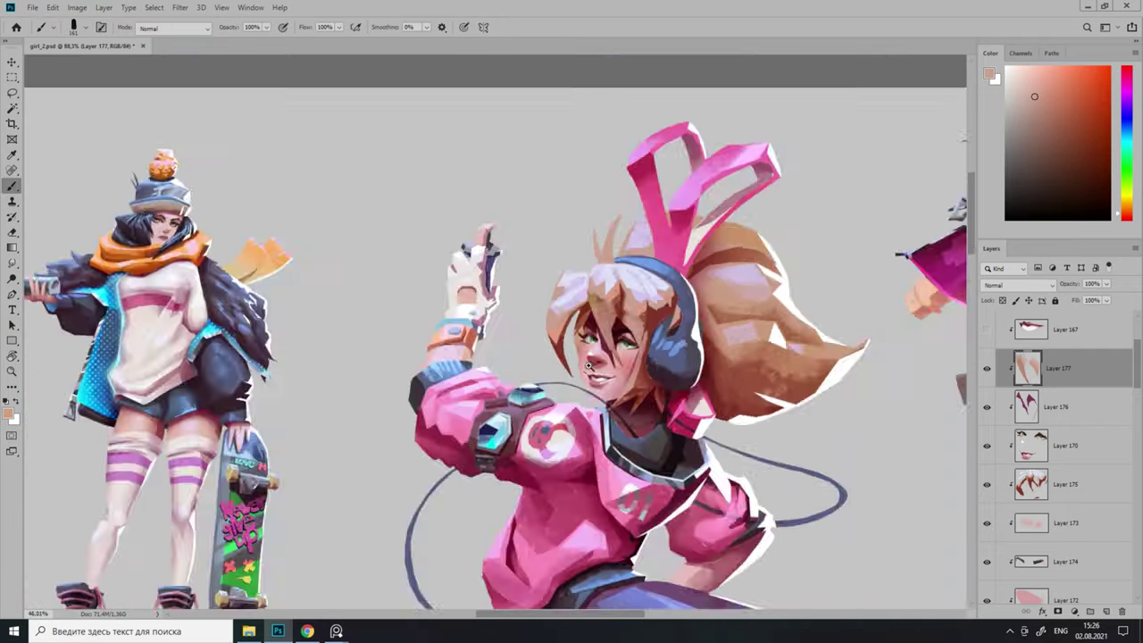
Check the face shadow on Layer 176 by toggling it, and lower that layer's opacity to 72%.
{"action": "scroll", "coordinate": [509, 357], "scroll_direction": "up", "scroll_amount": 2}
{"action": "key", "text": "l"}
{"action": "scroll", "coordinate": [509, 357], "scroll_direction": "down", "scroll_amount": 2}
{"action": "left_click", "coordinate": [987, 406]}
{"action": "left_click", "coordinate": [1063, 367]}
{"action": "key", "text": "b"}
{"action": "scroll", "coordinate": [482, 277], "scroll_direction": "up", "scroll_amount": 3}
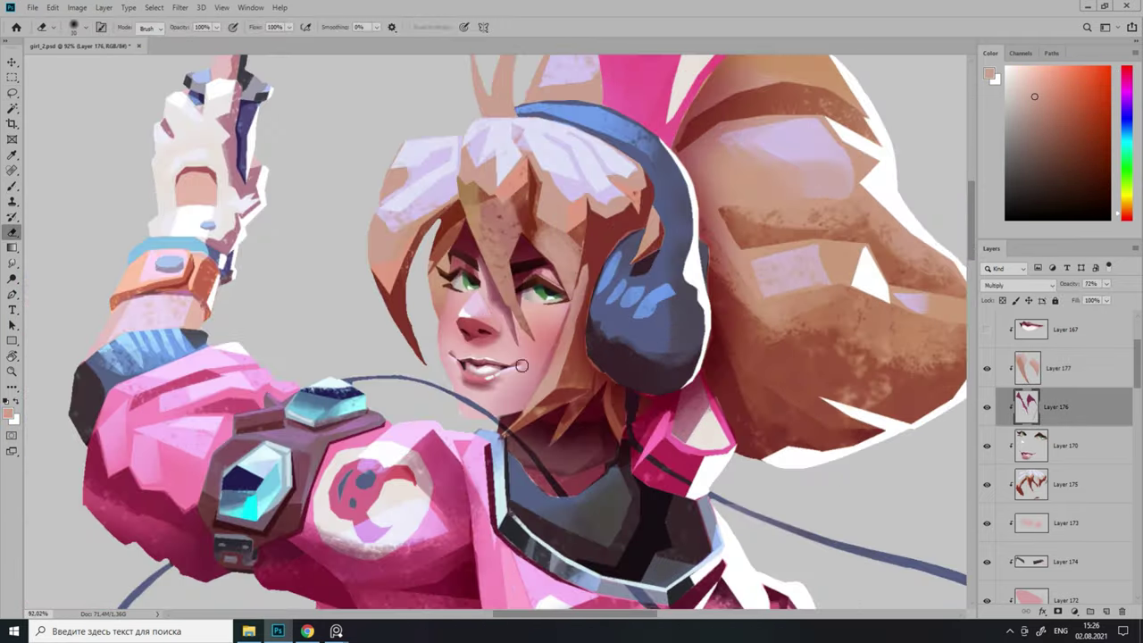
Lasso narrow gaps beside the central forelock on Layer 177 and fill them with a sampled dark maroon.
{"action": "scroll", "coordinate": [482, 277], "scroll_direction": "up", "scroll_amount": 2}
{"action": "scroll", "coordinate": [476, 284], "scroll_direction": "down", "scroll_amount": 1}
{"action": "left_click", "coordinate": [476, 284], "text": "alt"}
{"action": "scroll", "coordinate": [476, 284], "scroll_direction": "up", "scroll_amount": 3}
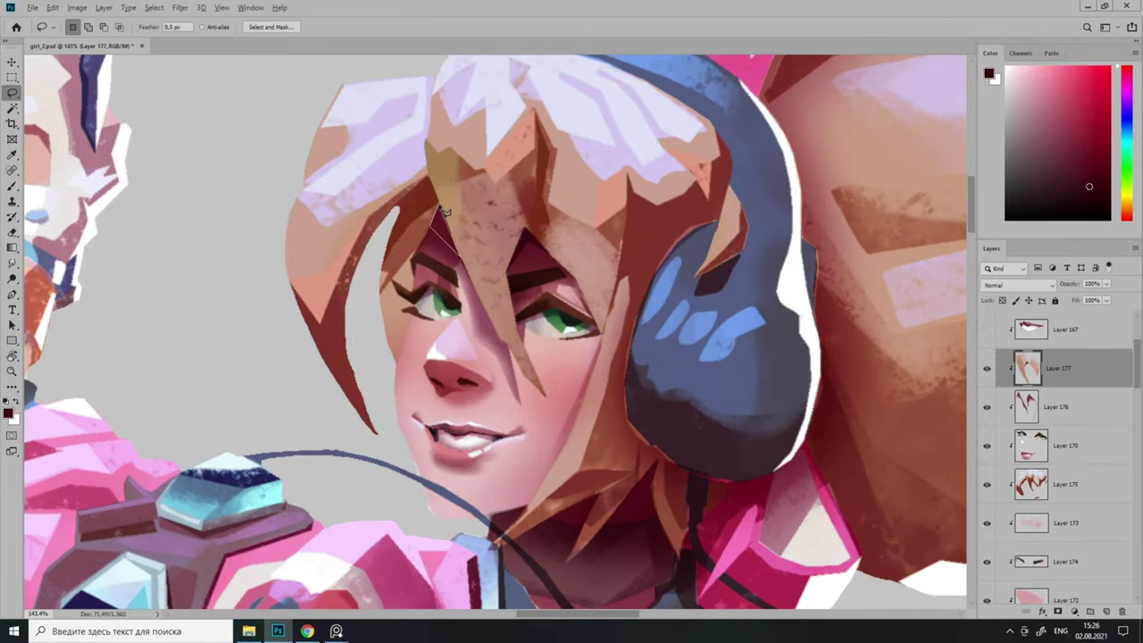
{"action": "key", "text": "l"}
{"action": "left_click_drag", "start_coordinate": [490, 322], "coordinate": [503, 288]}
{"action": "key", "text": "l"}
{"action": "scroll", "coordinate": [512, 306], "scroll_direction": "down", "scroll_amount": 3}
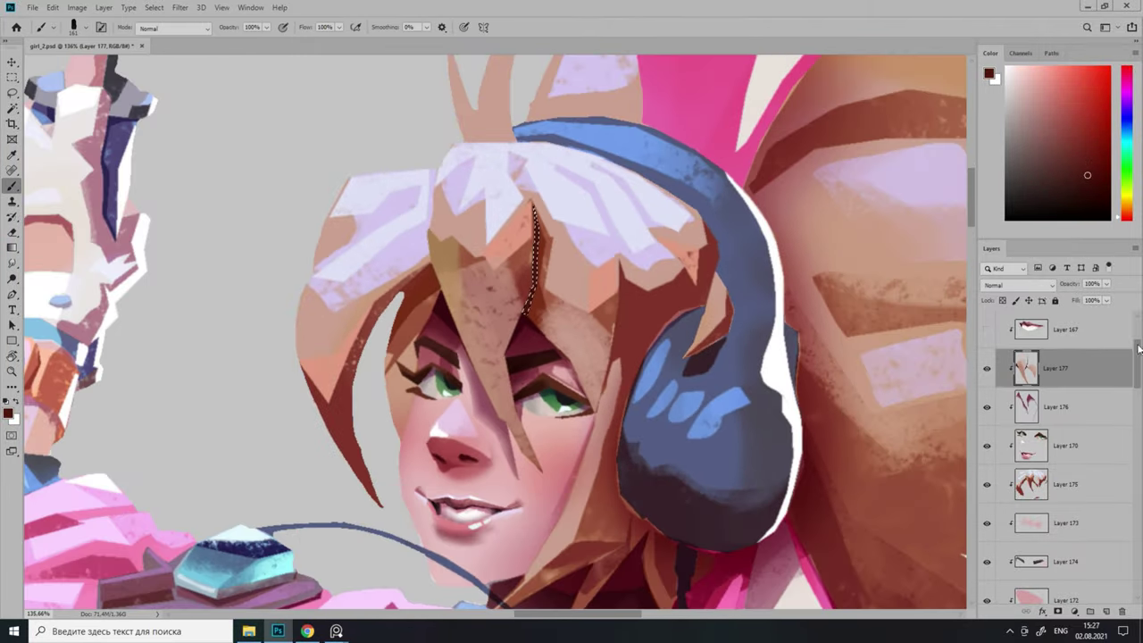
Lasso thin curved partings through the pale crown highlights near the headband and fill them with dark red-brown.
{"action": "scroll", "coordinate": [764, 359], "scroll_direction": "up", "scroll_amount": 1}
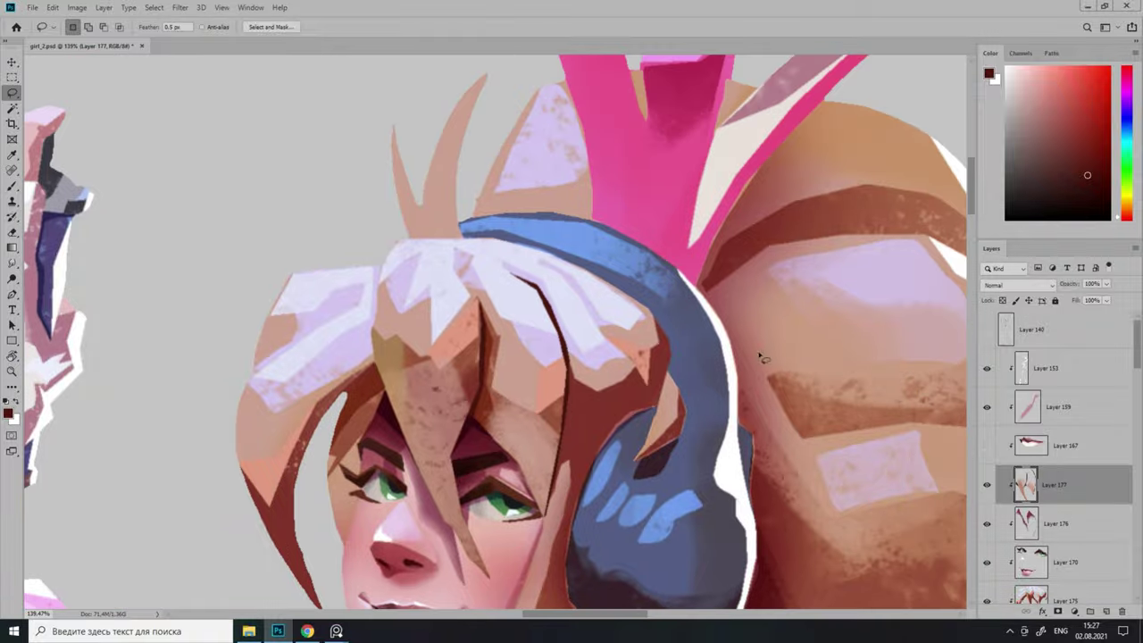
{"action": "scroll", "coordinate": [654, 412], "scroll_direction": "down", "scroll_amount": 3}
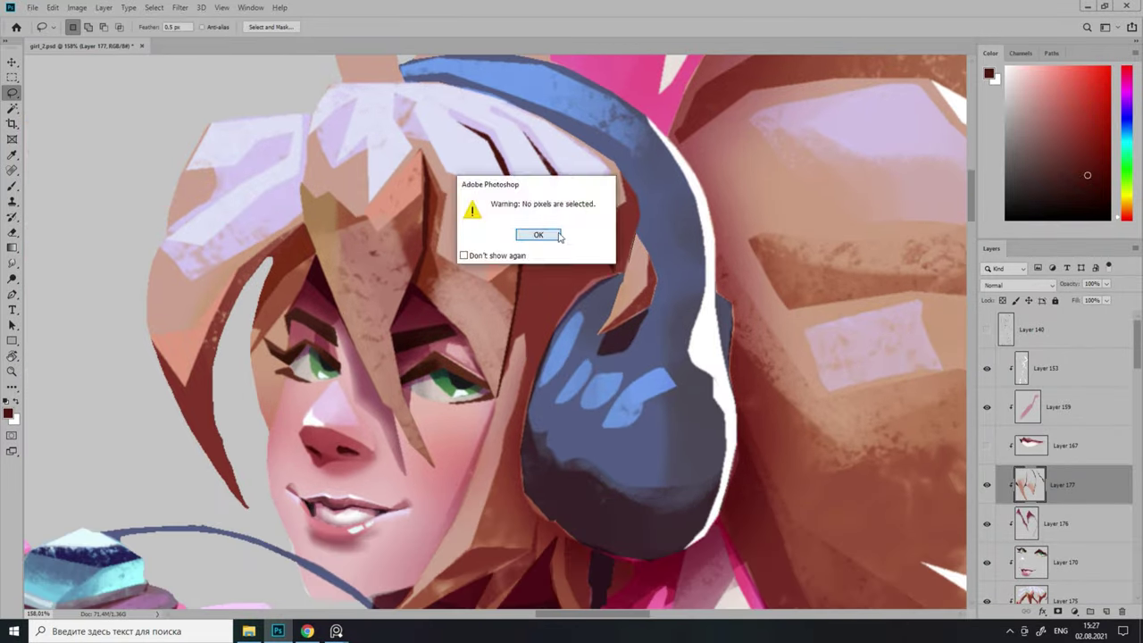
{"action": "key", "text": "b"}
{"action": "scroll", "coordinate": [648, 250], "scroll_direction": "up", "scroll_amount": 5}
{"action": "key", "text": "l"}
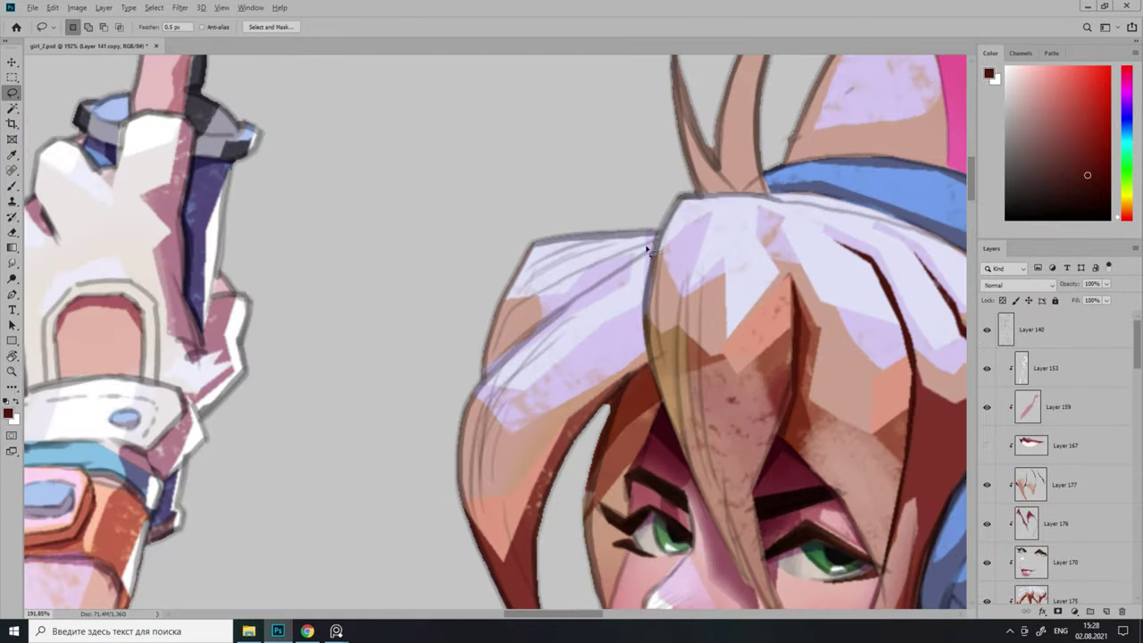
Using the sketch lines as a guide, lasso a narrow split in the outer fringe lock and edge it with dark brown.
{"action": "scroll", "coordinate": [513, 317], "scroll_direction": "down", "scroll_amount": 5}
{"action": "scroll", "coordinate": [609, 346], "scroll_direction": "up", "scroll_amount": 5}
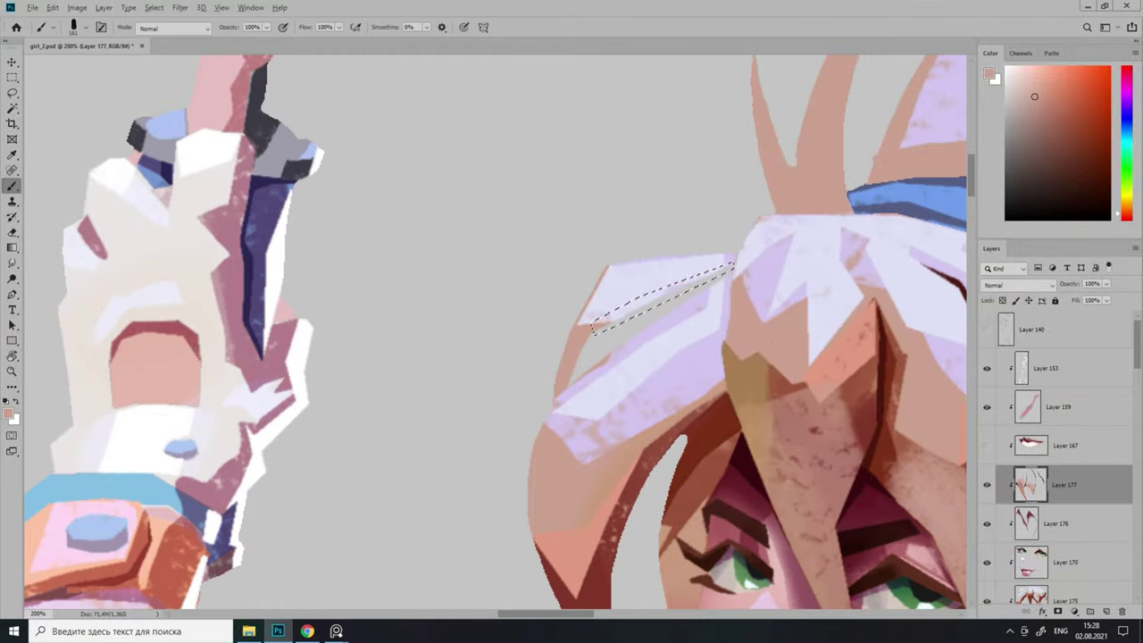
{"action": "key", "text": "l"}
{"action": "scroll", "coordinate": [545, 411], "scroll_direction": "up", "scroll_amount": 1}
{"action": "left_click_drag", "start_coordinate": [555, 386], "coordinate": [545, 410]}
{"action": "scroll", "coordinate": [704, 476], "scroll_direction": "down", "scroll_amount": 4}
{"action": "scroll", "coordinate": [650, 331], "scroll_direction": "up", "scroll_amount": 2}
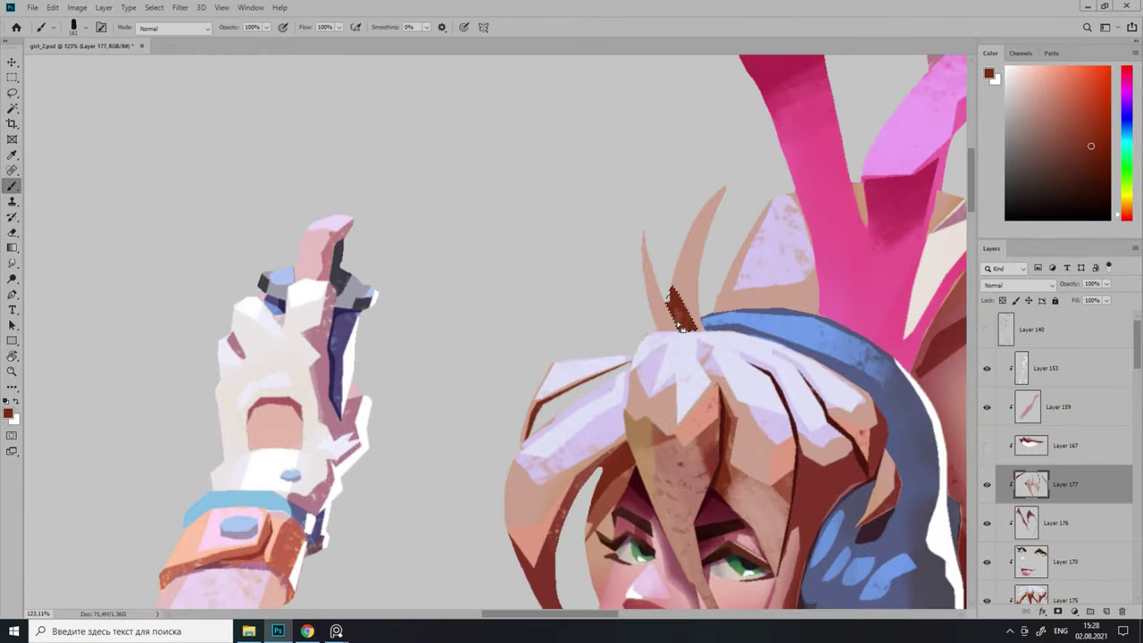
Shade the base of the hair tufts above the head dark brown, add pale lavender highlights and save the document.
{"action": "key", "text": "l"}
{"action": "left_click_drag", "start_coordinate": [725, 188], "coordinate": [682, 277]}
{"action": "scroll", "coordinate": [682, 277], "scroll_direction": "down", "scroll_amount": 4}
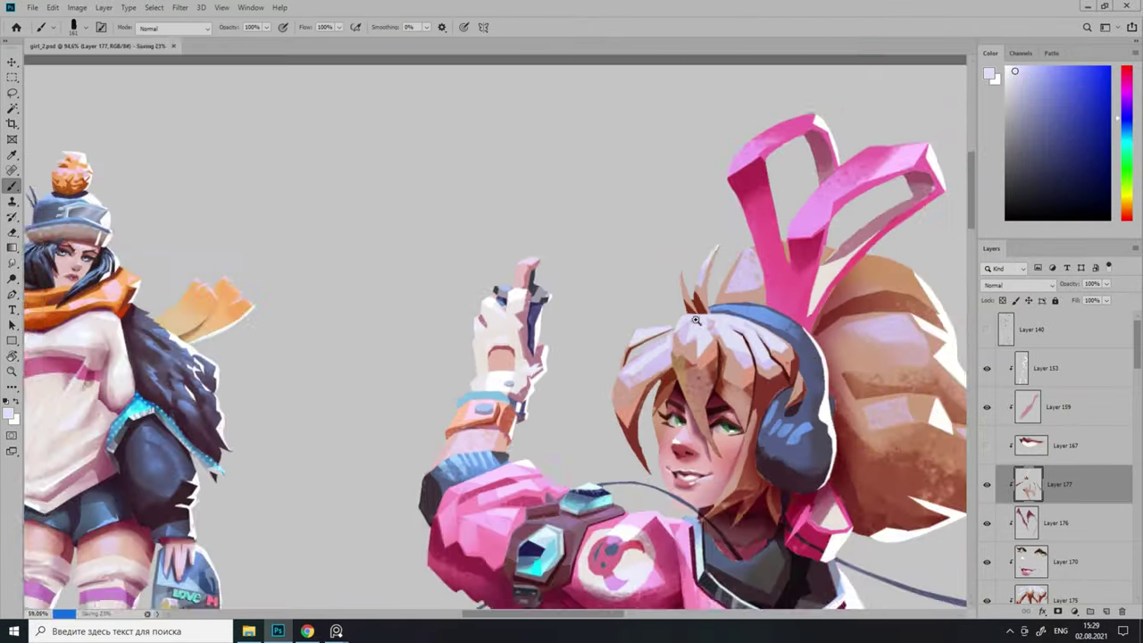
{"action": "scroll", "coordinate": [675, 364], "scroll_direction": "up", "scroll_amount": 4}
{"action": "scroll", "coordinate": [680, 363], "scroll_direction": "down", "scroll_amount": 4}
{"action": "scroll", "coordinate": [661, 267], "scroll_direction": "up", "scroll_amount": 4}
Show the sketch layer as a guide, lasso the headphone's inner ear cushion and shade it dark purple.
{"action": "mouse_move", "coordinate": [678, 236]}
{"action": "left_mouse_down"}
{"action": "mouse_move", "coordinate": [612, 287]}
{"action": "mouse_move", "coordinate": [620, 265]}
{"action": "left_mouse_up"}
{"action": "left_click", "coordinate": [986, 329]}
{"action": "key", "text": "b"}
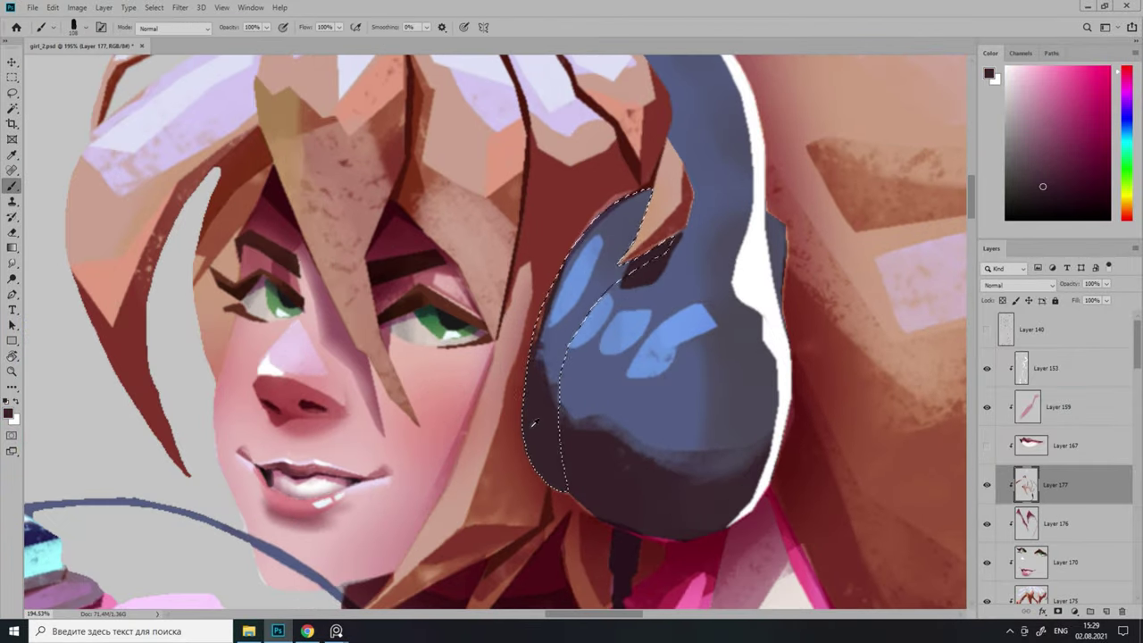
{"action": "scroll", "coordinate": [560, 437], "scroll_direction": "down", "scroll_amount": 2}
{"action": "left_click", "coordinate": [987, 329]}
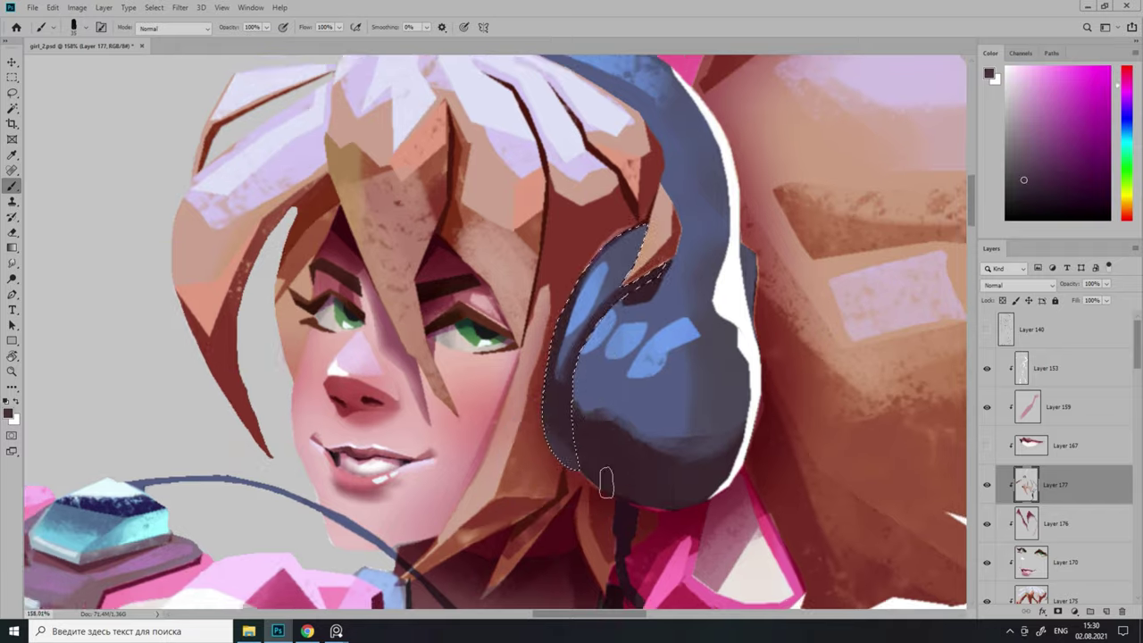
{"action": "scroll", "coordinate": [625, 357], "scroll_direction": "down", "scroll_amount": 2}
{"action": "scroll", "coordinate": [637, 376], "scroll_direction": "up", "scroll_amount": 2}
Lasso the upper rim of the headphone's ear cup and paint it bright blue with the textured brush.
{"action": "scroll", "coordinate": [616, 374], "scroll_direction": "up", "scroll_amount": 3}
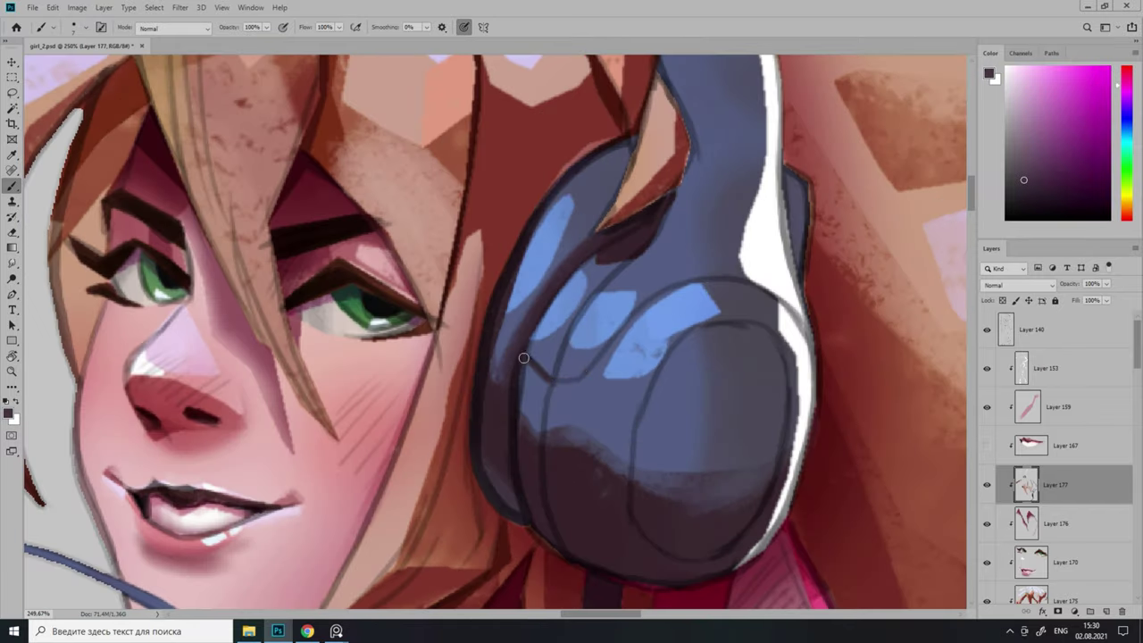
{"action": "scroll", "coordinate": [955, 399], "scroll_direction": "down", "scroll_amount": 3}
{"action": "scroll", "coordinate": [625, 357], "scroll_direction": "up", "scroll_amount": 3}
{"action": "right_click", "coordinate": [625, 298]}
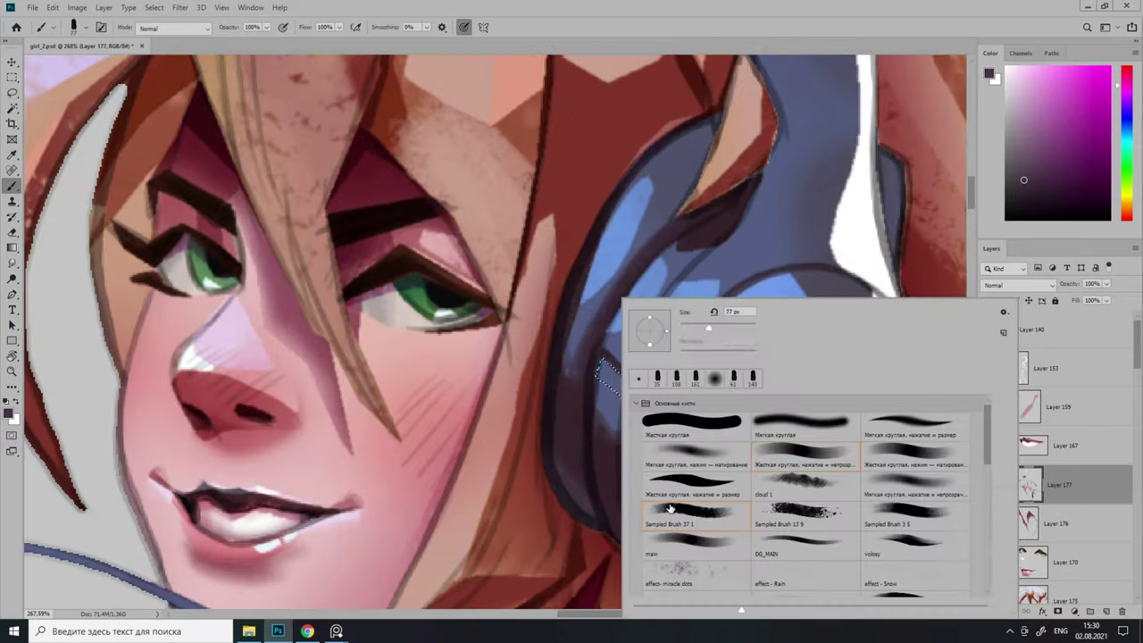
{"action": "key", "text": "Escape"}
{"action": "key", "text": "l"}
{"action": "key", "text": "b"}
{"action": "left_click_drag", "start_coordinate": [642, 384], "coordinate": [848, 286]}
{"action": "scroll", "coordinate": [704, 348], "scroll_direction": "down", "scroll_amount": 2}
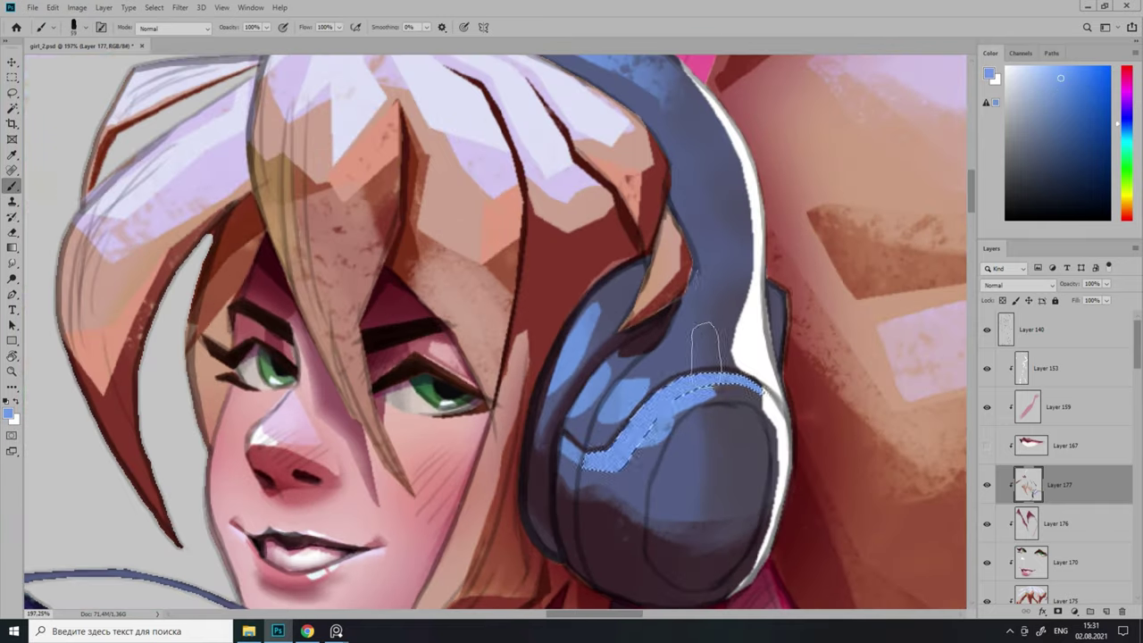
Paint bright blue light on the ear cup's arm and fill its inner strip teal with a thin pale blue edge.
{"action": "scroll", "coordinate": [628, 430], "scroll_direction": "down", "scroll_amount": 3}
{"action": "scroll", "coordinate": [579, 455], "scroll_direction": "up", "scroll_amount": 4}
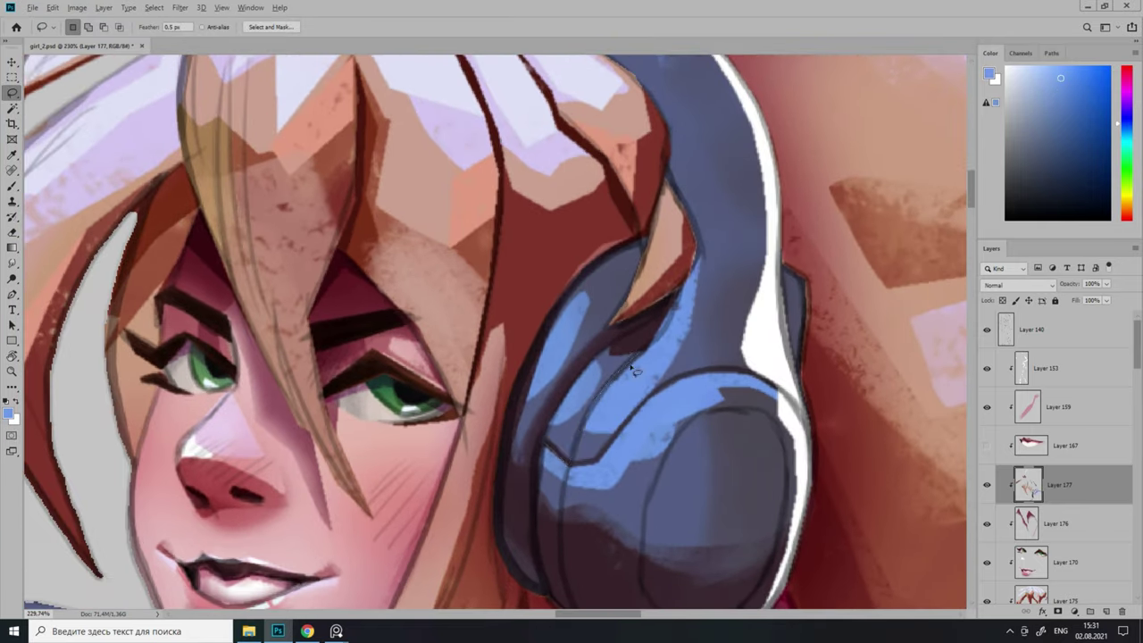
{"action": "scroll", "coordinate": [634, 371], "scroll_direction": "down", "scroll_amount": 3}
{"action": "scroll", "coordinate": [568, 383], "scroll_direction": "up", "scroll_amount": 3}
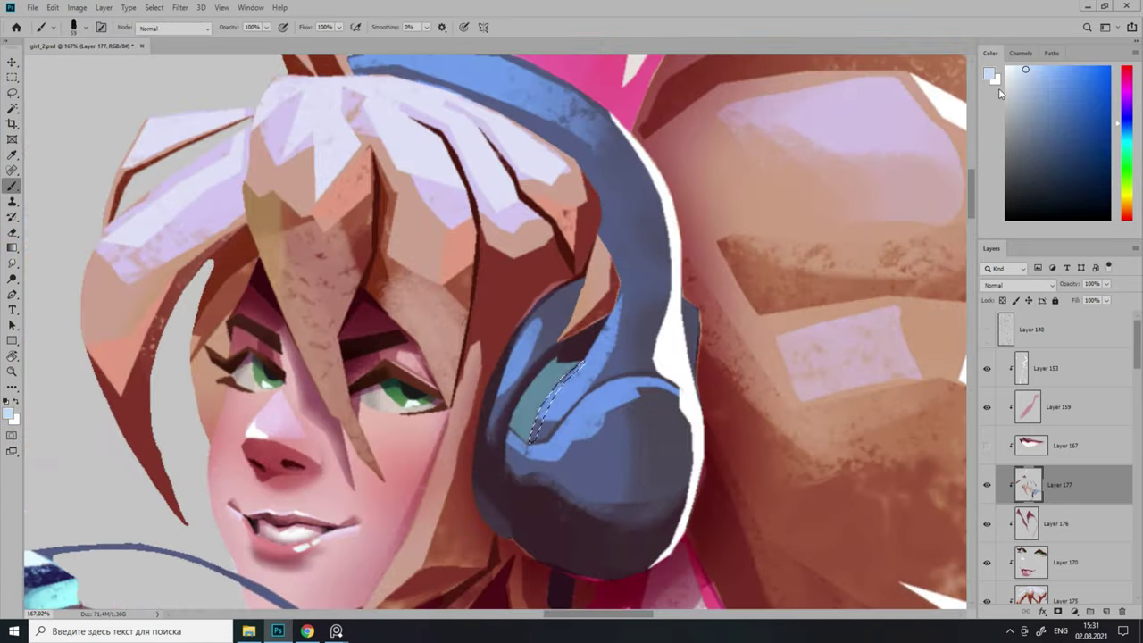
{"action": "scroll", "coordinate": [571, 357], "scroll_direction": "down", "scroll_amount": 3}
{"action": "left_click", "coordinate": [987, 330]}
{"action": "key", "text": "l"}
{"action": "scroll", "coordinate": [536, 375], "scroll_direction": "up", "scroll_amount": 3}
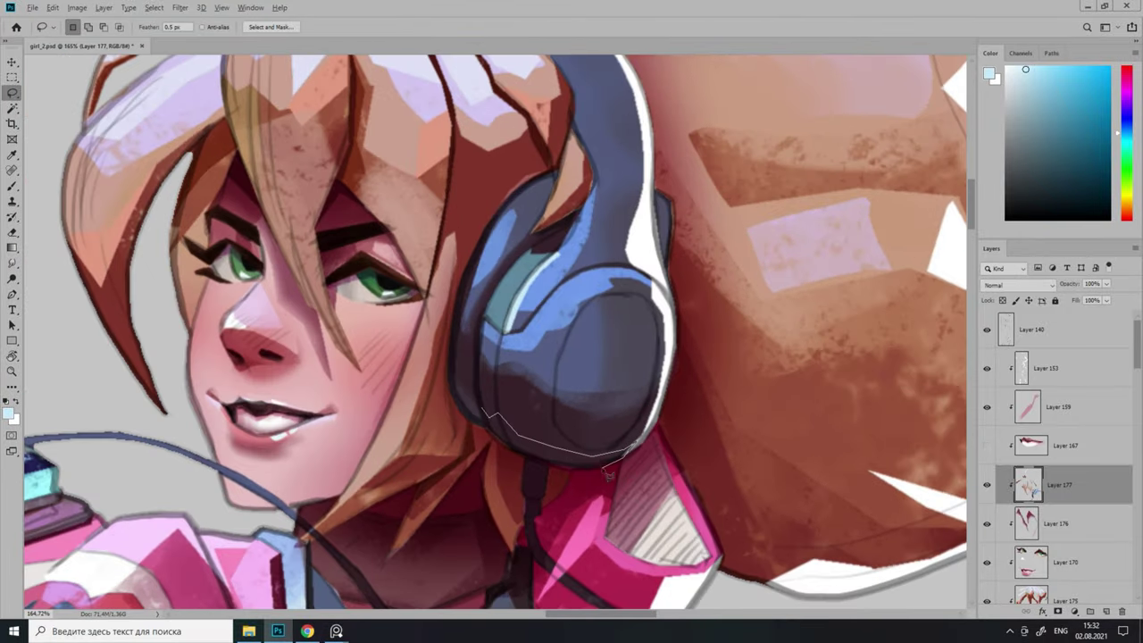
Lasso the oval outer disc of the headphone's ear cup and fill it with orange on a new layer.
{"action": "scroll", "coordinate": [624, 450], "scroll_direction": "down", "scroll_amount": 3}
{"action": "mouse_move", "coordinate": [607, 474]}
{"action": "left_mouse_down"}
{"action": "mouse_move", "coordinate": [625, 451]}
{"action": "mouse_move", "coordinate": [629, 348]}
{"action": "left_mouse_up"}
{"action": "scroll", "coordinate": [710, 417], "scroll_direction": "up", "scroll_amount": 3}
{"action": "scroll", "coordinate": [607, 401], "scroll_direction": "down", "scroll_amount": 5}
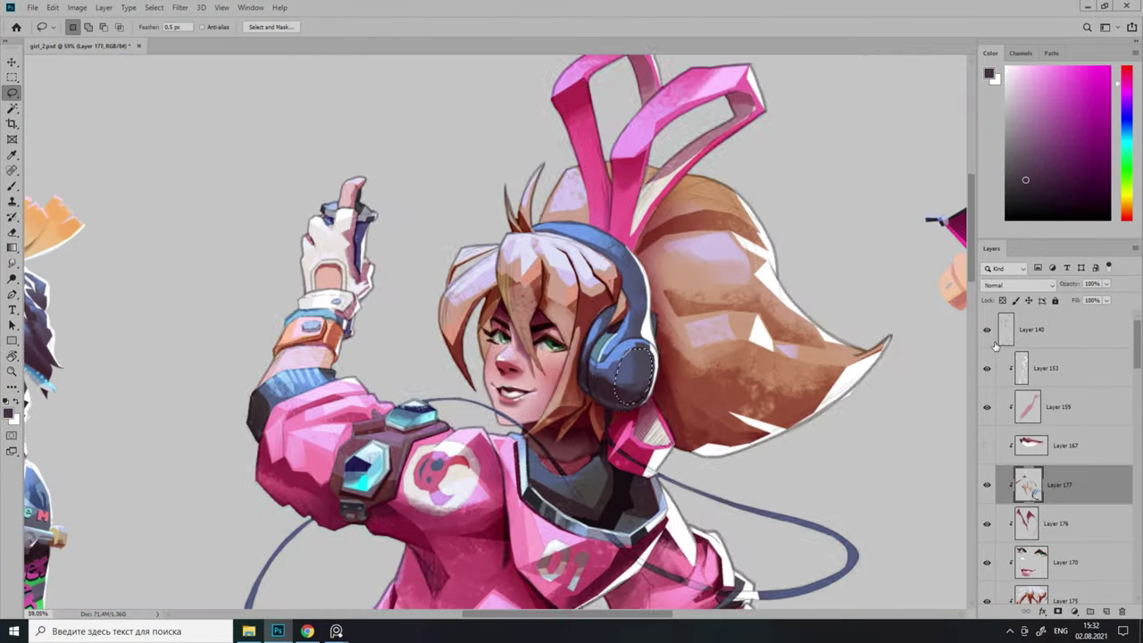
{"action": "key", "text": "ctrl+shift+alt+n"}
{"action": "left_click", "coordinate": [1118, 212]}
{"action": "key", "text": "alt+BackSpace"}
Brush lighter and darker orange shading over the headphone's oval disc.
{"action": "key", "text": "b"}
{"action": "scroll", "coordinate": [768, 375], "scroll_direction": "up", "scroll_amount": 5}
{"action": "scroll", "coordinate": [529, 365], "scroll_direction": "down", "scroll_amount": 5}
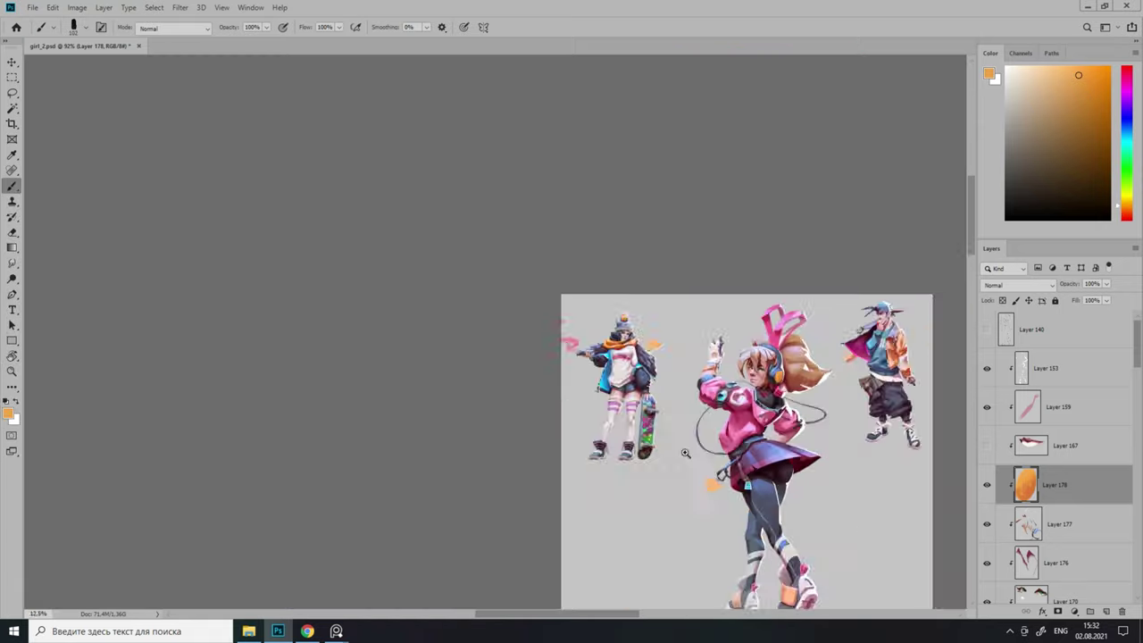
{"action": "scroll", "coordinate": [528, 364], "scroll_direction": "up", "scroll_amount": 4}
{"action": "scroll", "coordinate": [528, 364], "scroll_direction": "down", "scroll_amount": 2}
{"action": "scroll", "coordinate": [529, 364], "scroll_direction": "up", "scroll_amount": 2}
Add a new layer and lasso the dark red skirt lining on both sides of the legs.
{"action": "key", "text": "l"}
{"action": "left_click", "coordinate": [1107, 610]}
{"action": "scroll", "coordinate": [704, 332], "scroll_direction": "up", "scroll_amount": 4}
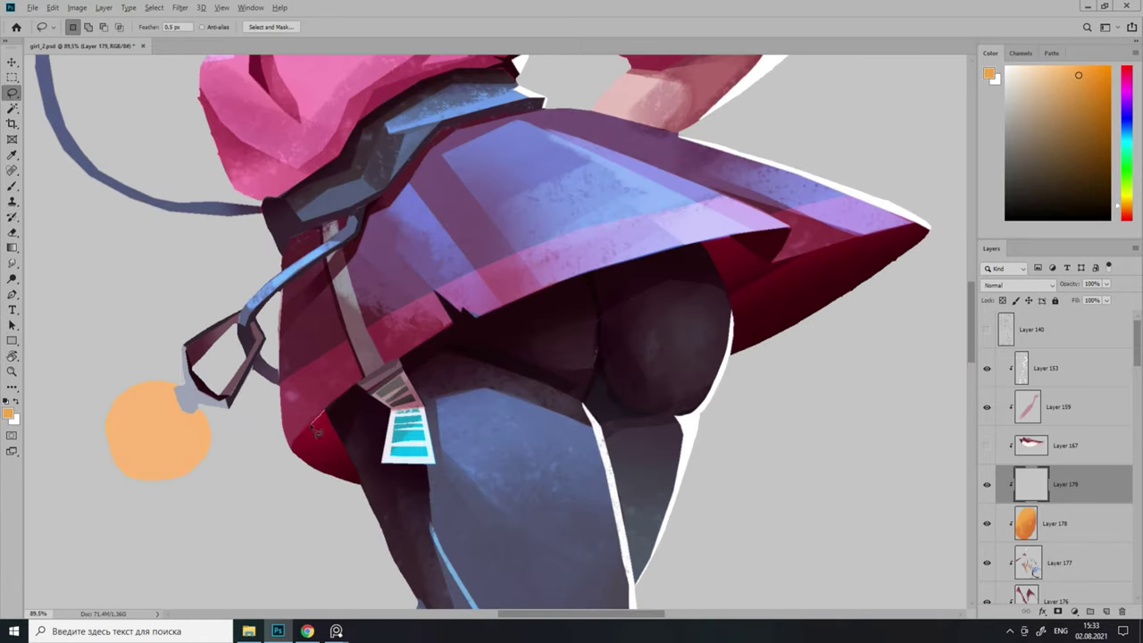
{"action": "key", "text": "shift+alt"}
{"action": "mouse_move", "coordinate": [699, 239]}
{"action": "left_mouse_down"}
{"action": "mouse_move", "coordinate": [732, 298]}
{"action": "mouse_move", "coordinate": [733, 379]}
{"action": "left_mouse_up"}
{"action": "scroll", "coordinate": [732, 380], "scroll_direction": "down", "scroll_amount": 4}
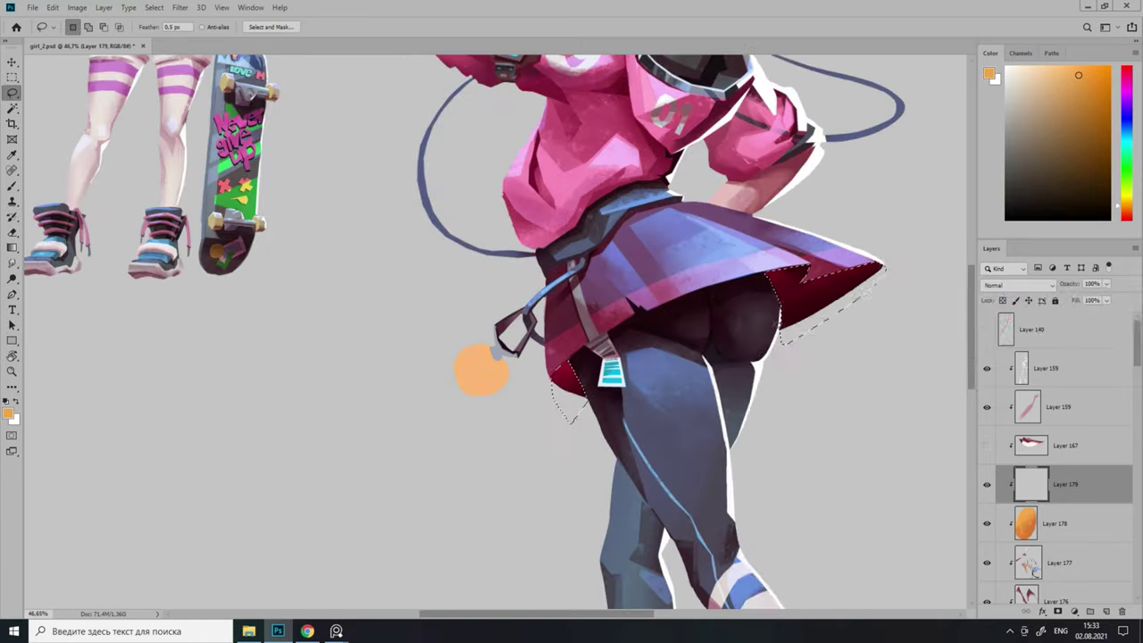
Choose a dot-textured brush, set its texture scale to 333% and paint orange polka dots over the selected skirt lining.
{"action": "key", "text": "b"}
{"action": "right_click", "coordinate": [752, 300]}
{"action": "key", "text": "F5"}
{"action": "scroll", "coordinate": [535, 358], "scroll_direction": "up", "scroll_amount": 2}
{"action": "left_click", "coordinate": [150, 131]}
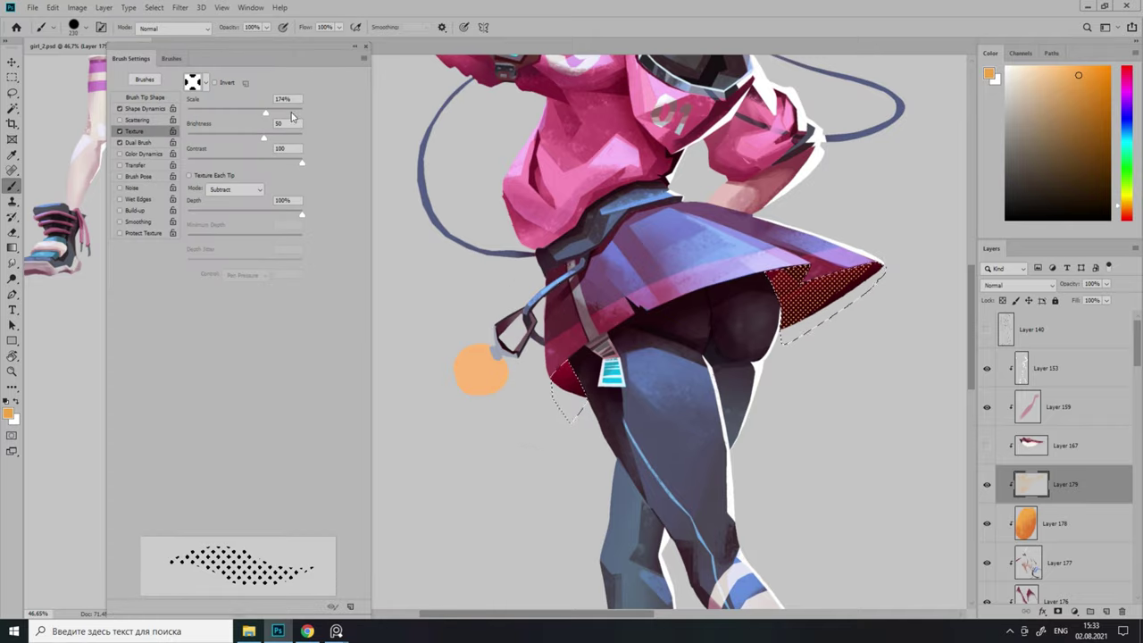
{"action": "scroll", "coordinate": [670, 339], "scroll_direction": "down", "scroll_amount": 5}
{"action": "scroll", "coordinate": [670, 339], "scroll_direction": "up", "scroll_amount": 4}
{"action": "scroll", "coordinate": [741, 258], "scroll_direction": "down", "scroll_amount": 3}
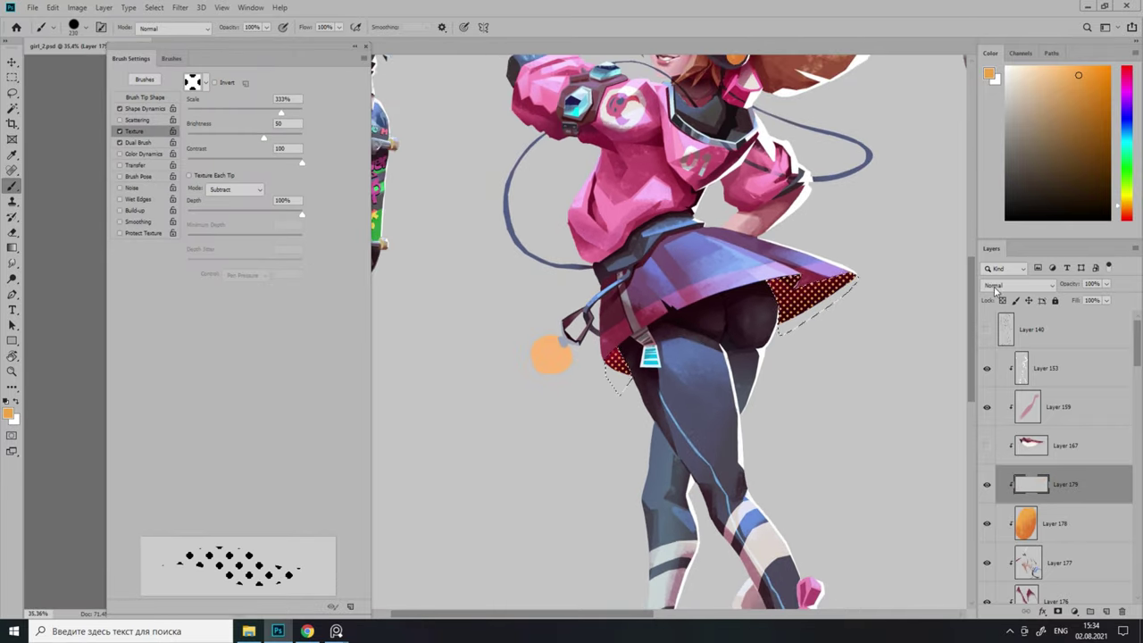
Set the polka-dot layer's blend mode to Overlay.
{"action": "key", "text": "shift+alt+o"}
{"action": "scroll", "coordinate": [735, 378], "scroll_direction": "down", "scroll_amount": 3}
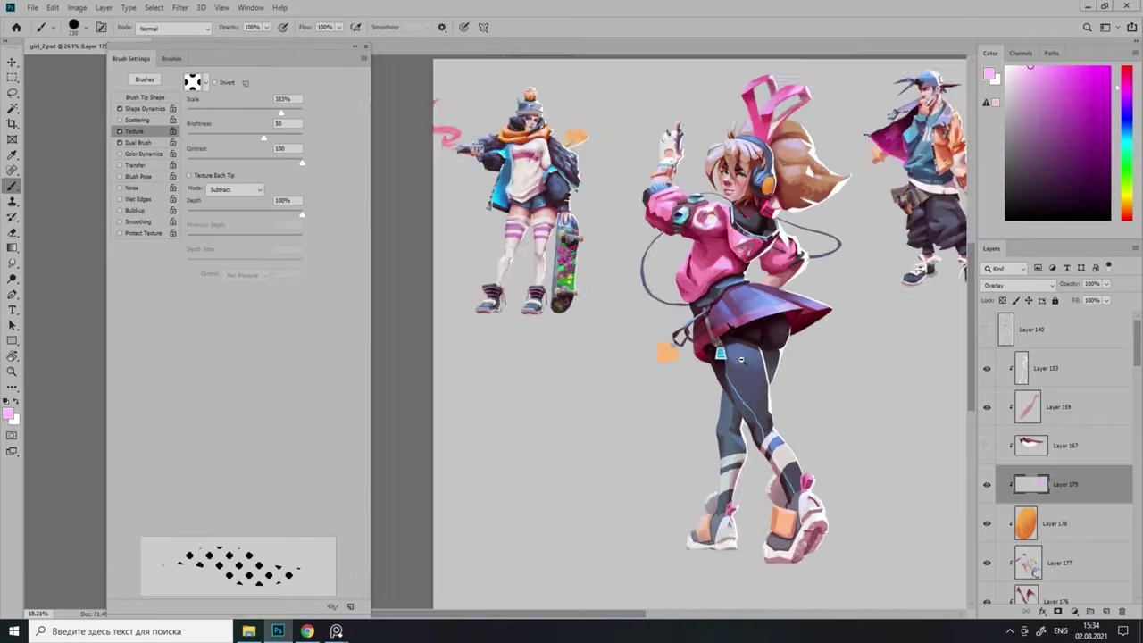
{"action": "scroll", "coordinate": [736, 378], "scroll_direction": "up", "scroll_amount": 3}
Add a new Overlay layer and brighten the dotted skirt lining with a soft brush in light pink.
{"action": "key", "text": "shift+alt+n"}
{"action": "right_click", "coordinate": [753, 302]}
{"action": "double_click", "coordinate": [928, 415]}
{"action": "scroll", "coordinate": [924, 232], "scroll_direction": "up", "scroll_amount": 3}
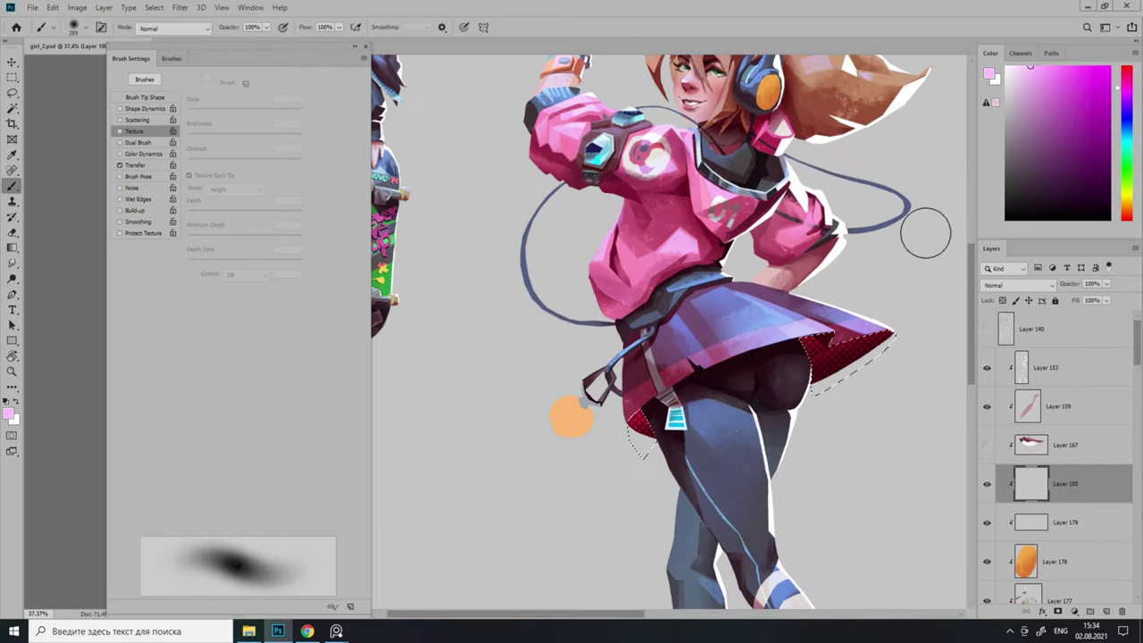
{"action": "scroll", "coordinate": [803, 339], "scroll_direction": "up", "scroll_amount": 3}
Lasso the triangular fold in the skirt lining and brush sampled red around it on a new Overlay layer.
{"action": "key", "text": "l"}
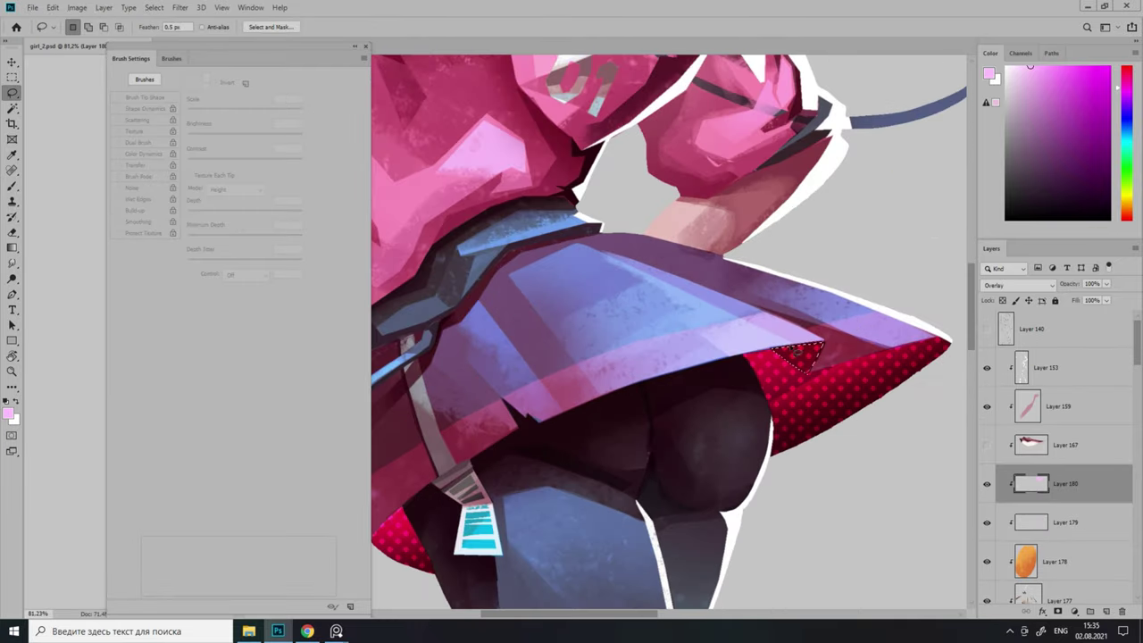
{"action": "key", "text": "b"}
{"action": "left_click", "coordinate": [804, 366], "text": "alt"}
{"action": "scroll", "coordinate": [803, 366], "scroll_direction": "down", "scroll_amount": 4}
{"action": "scroll", "coordinate": [804, 366], "scroll_direction": "up", "scroll_amount": 3}
{"action": "scroll", "coordinate": [819, 380], "scroll_direction": "up", "scroll_amount": 2}
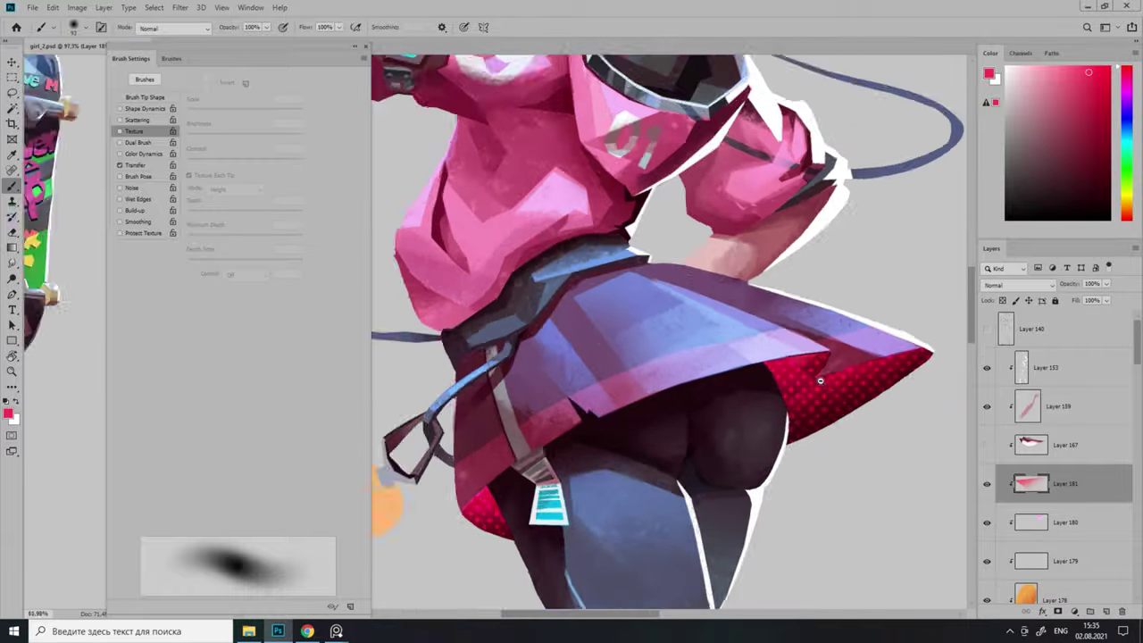
Lasso the lit part of the lining beside the fold and brighten it with soft pink on Layer 181.
{"action": "scroll", "coordinate": [820, 380], "scroll_direction": "up", "scroll_amount": 1}
{"action": "key", "text": "ctrl+d"}
{"action": "scroll", "coordinate": [803, 357], "scroll_direction": "down", "scroll_amount": 5}
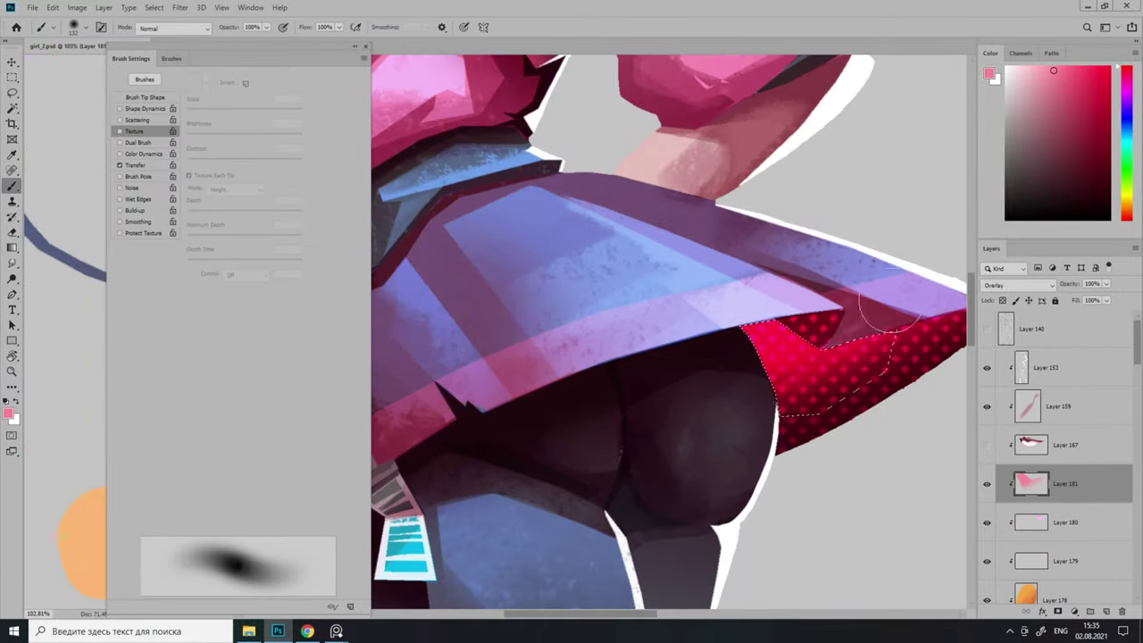
{"action": "key", "text": "e"}
{"action": "scroll", "coordinate": [895, 335], "scroll_direction": "up", "scroll_amount": 5}
Select the polka-dot layer, lasso the folded corner of the skirt lining and rework the dots inside it.
{"action": "key", "text": "alt+bracketleft"}
{"action": "key", "text": "alt+bracketleft"}
{"action": "scroll", "coordinate": [895, 336], "scroll_direction": "up", "scroll_amount": 2}
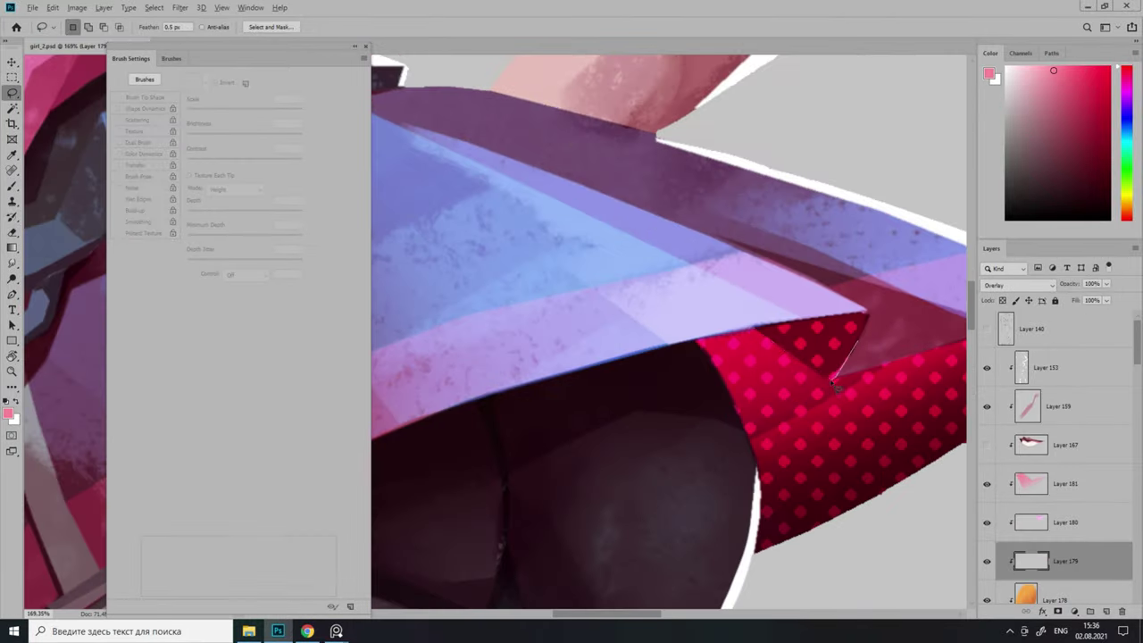
{"action": "key", "text": "bracketleft"}
{"action": "key", "text": "bracketleft"}
{"action": "key", "text": "bracketleft"}
{"action": "scroll", "coordinate": [758, 369], "scroll_direction": "down", "scroll_amount": 5}
{"action": "scroll", "coordinate": [568, 473], "scroll_direction": "down", "scroll_amount": 3}
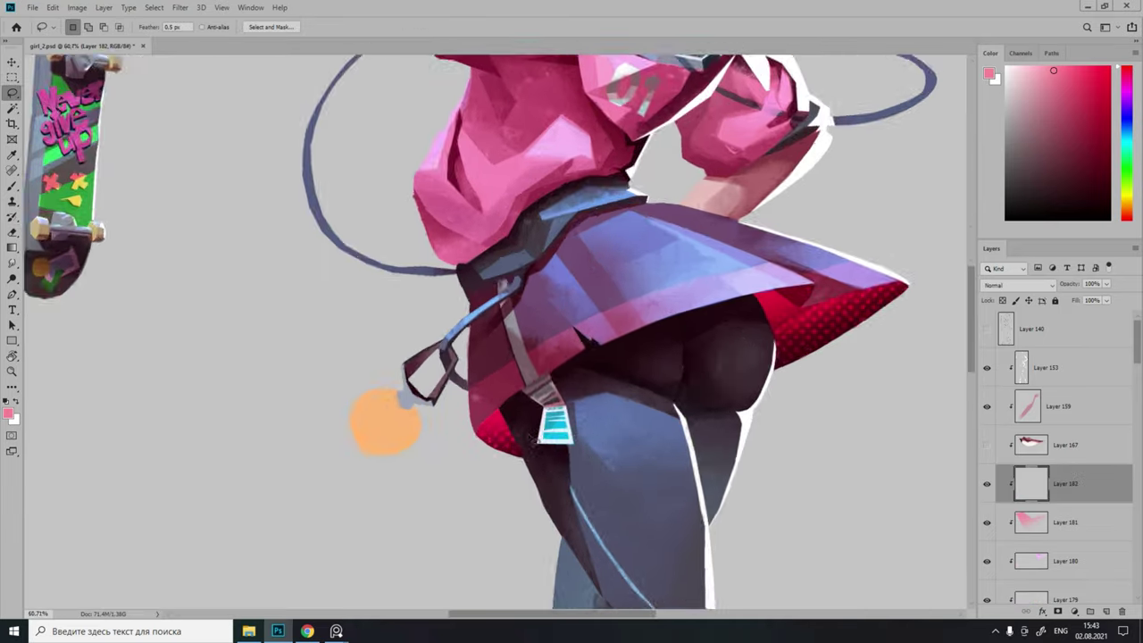
Lasso narrow strips of skirt lining beside both thighs and brush them dark red on Layer 182.
{"action": "scroll", "coordinate": [536, 487], "scroll_direction": "up", "scroll_amount": 3}
{"action": "left_click_drag", "start_coordinate": [536, 487], "coordinate": [571, 589]}
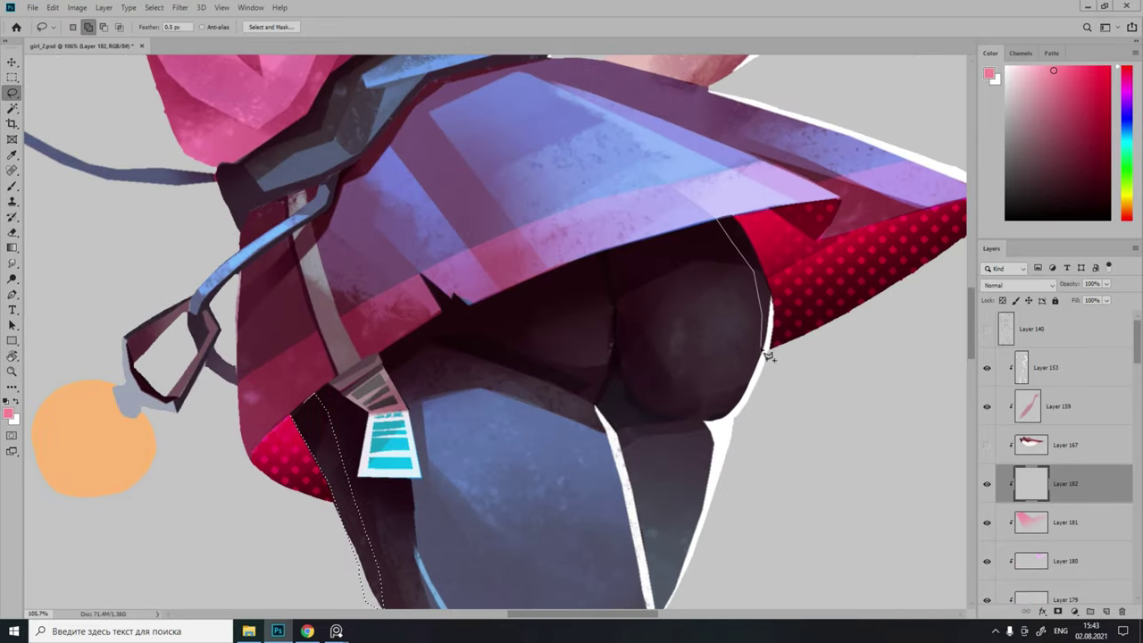
{"action": "scroll", "coordinate": [765, 357], "scroll_direction": "down", "scroll_amount": 4}
{"action": "scroll", "coordinate": [472, 467], "scroll_direction": "up", "scroll_amount": 3}
{"action": "scroll", "coordinate": [534, 451], "scroll_direction": "up", "scroll_amount": 2}
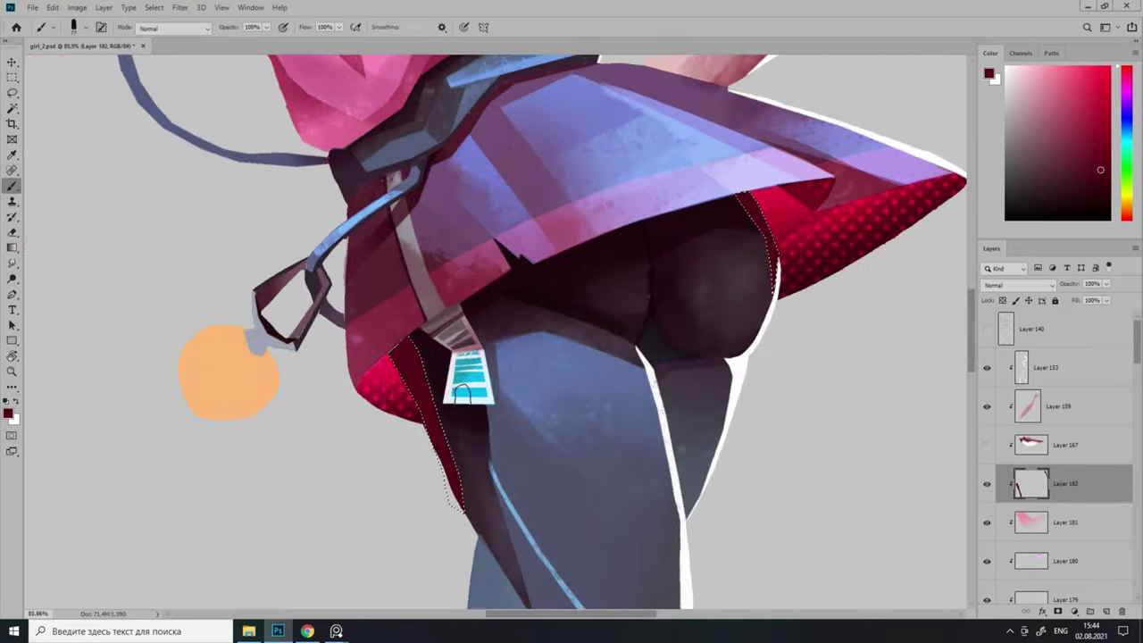
{"action": "scroll", "coordinate": [445, 455], "scroll_direction": "up", "scroll_amount": 2}
{"action": "scroll", "coordinate": [651, 199], "scroll_direction": "down", "scroll_amount": 4}
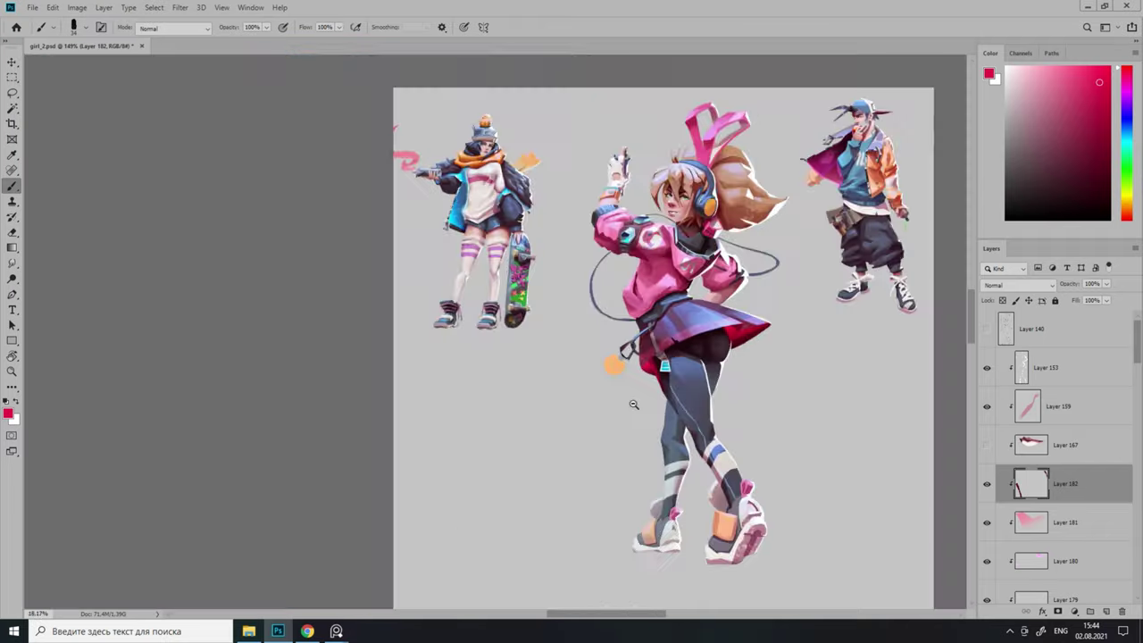
Brighten the lining strips beside the thighs with crimson and clear the selection.
{"action": "scroll", "coordinate": [625, 472], "scroll_direction": "up", "scroll_amount": 4}
{"action": "key", "text": "ctrl+d"}
{"action": "key", "text": "l"}
{"action": "scroll", "coordinate": [518, 357], "scroll_direction": "down", "scroll_amount": 2}
{"action": "scroll", "coordinate": [670, 343], "scroll_direction": "up", "scroll_amount": 4}
{"action": "scroll", "coordinate": [669, 344], "scroll_direction": "down", "scroll_amount": 5}
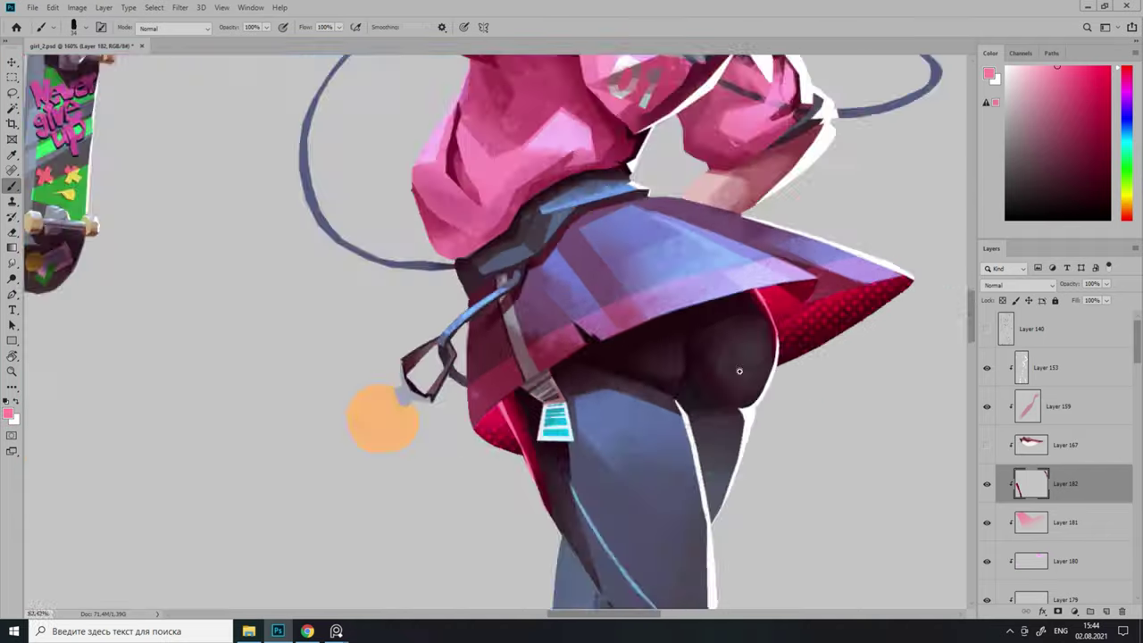
{"action": "scroll", "coordinate": [670, 344], "scroll_direction": "up", "scroll_amount": 1}
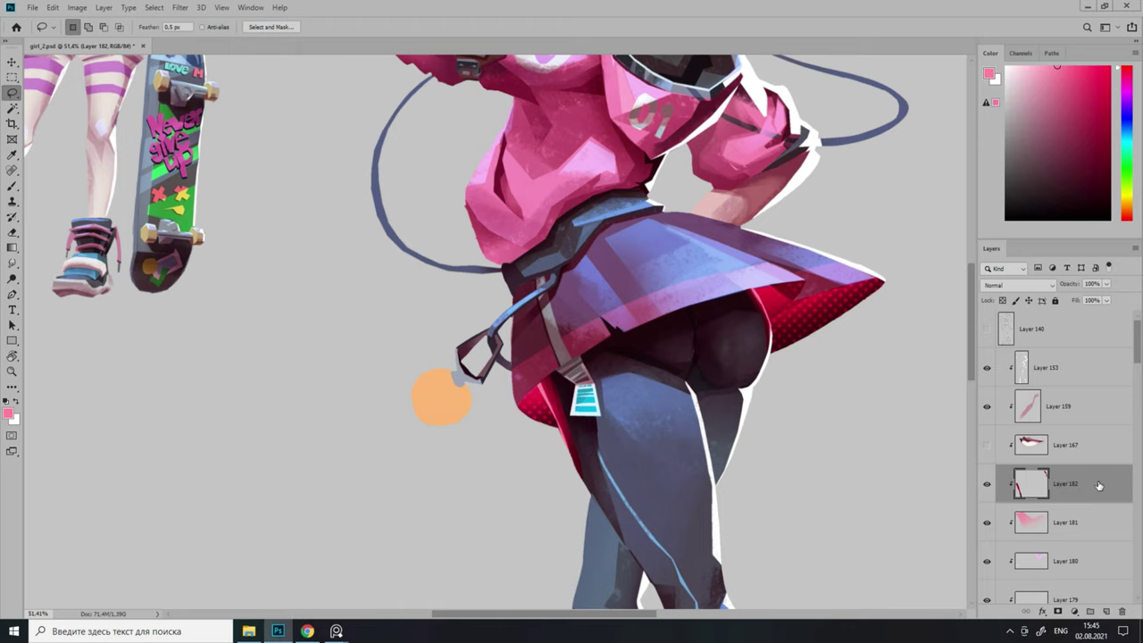
Add a new layer above Layer 182 and look through the brush presets over the girl's face.
{"action": "scroll", "coordinate": [773, 412], "scroll_direction": "up", "scroll_amount": 2}
{"action": "key", "text": "b"}
{"action": "scroll", "coordinate": [773, 412], "scroll_direction": "down", "scroll_amount": 4}
{"action": "scroll", "coordinate": [803, 267], "scroll_direction": "up", "scroll_amount": 1}
{"action": "key", "text": "ctrl+shift+alt+n"}
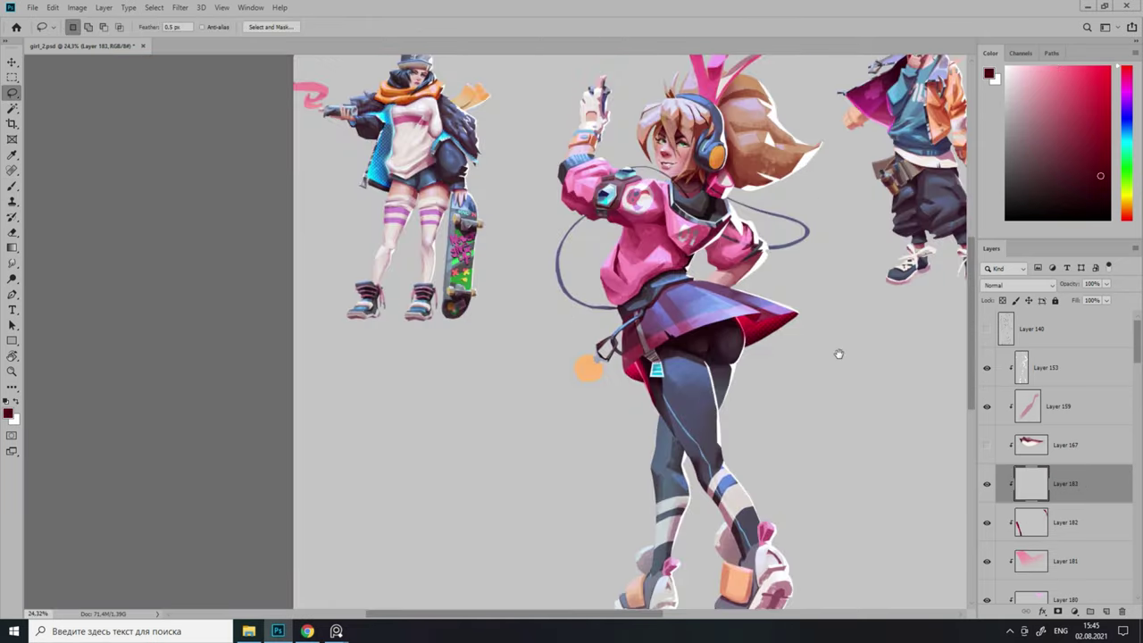
{"action": "scroll", "coordinate": [893, 223], "scroll_direction": "up", "scroll_amount": 3}
{"action": "scroll", "coordinate": [623, 305], "scroll_direction": "up", "scroll_amount": 1}
{"action": "right_click", "coordinate": [633, 308]}
{"action": "key", "text": "Escape"}
{"action": "right_click", "coordinate": [634, 308]}
{"action": "scroll", "coordinate": [803, 464], "scroll_direction": "down", "scroll_amount": 3}
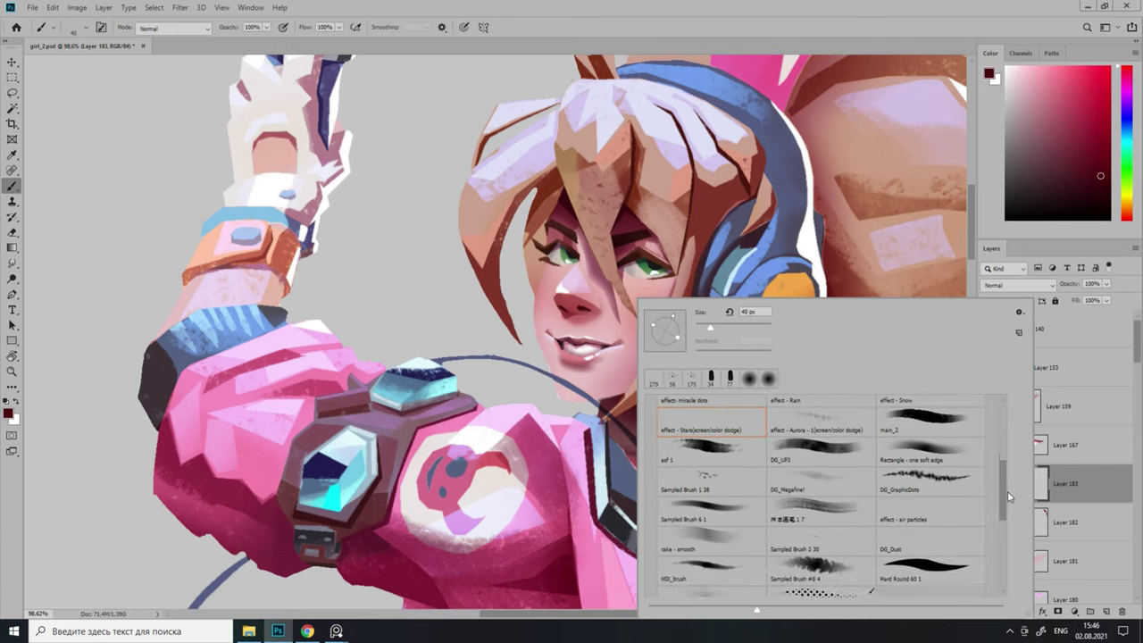
{"action": "key", "text": "Escape"}
{"action": "scroll", "coordinate": [617, 356], "scroll_direction": "down", "scroll_amount": 5}
Lasso the cheek areas under both eyes, change Layer 183's blend mode and brush soft highlights onto them.
{"action": "key", "text": "l"}
{"action": "scroll", "coordinate": [624, 355], "scroll_direction": "up", "scroll_amount": 7}
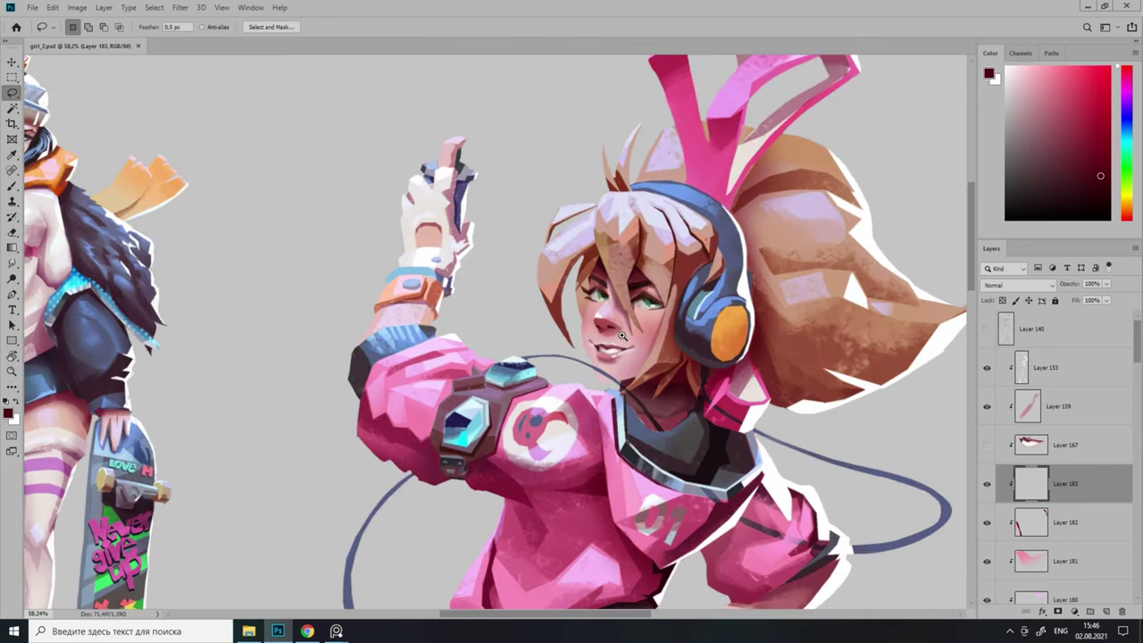
{"action": "left_click_drag", "start_coordinate": [661, 318], "coordinate": [687, 358]}
{"action": "key", "text": "e"}
{"action": "right_click", "coordinate": [549, 299]}
{"action": "key", "text": "Escape"}
{"action": "left_click", "coordinate": [1018, 284]}
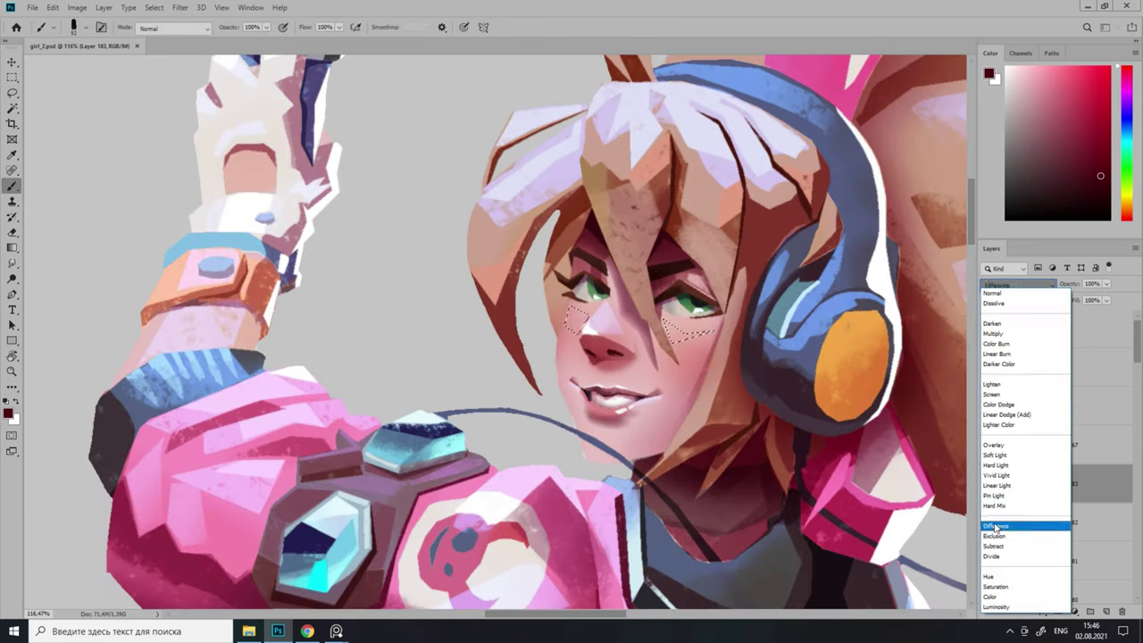
{"action": "left_click", "coordinate": [1018, 398]}
{"action": "scroll", "coordinate": [607, 349], "scroll_direction": "down", "scroll_amount": 1}
{"action": "scroll", "coordinate": [641, 365], "scroll_direction": "down", "scroll_amount": 2}
Add a new layer and fill lassoed dark reflection shapes on the lower headphone cup with near-black.
{"action": "key", "text": "ctrl+shift+alt+n"}
{"action": "key", "text": "l"}
{"action": "scroll", "coordinate": [641, 365], "scroll_direction": "up", "scroll_amount": 4}
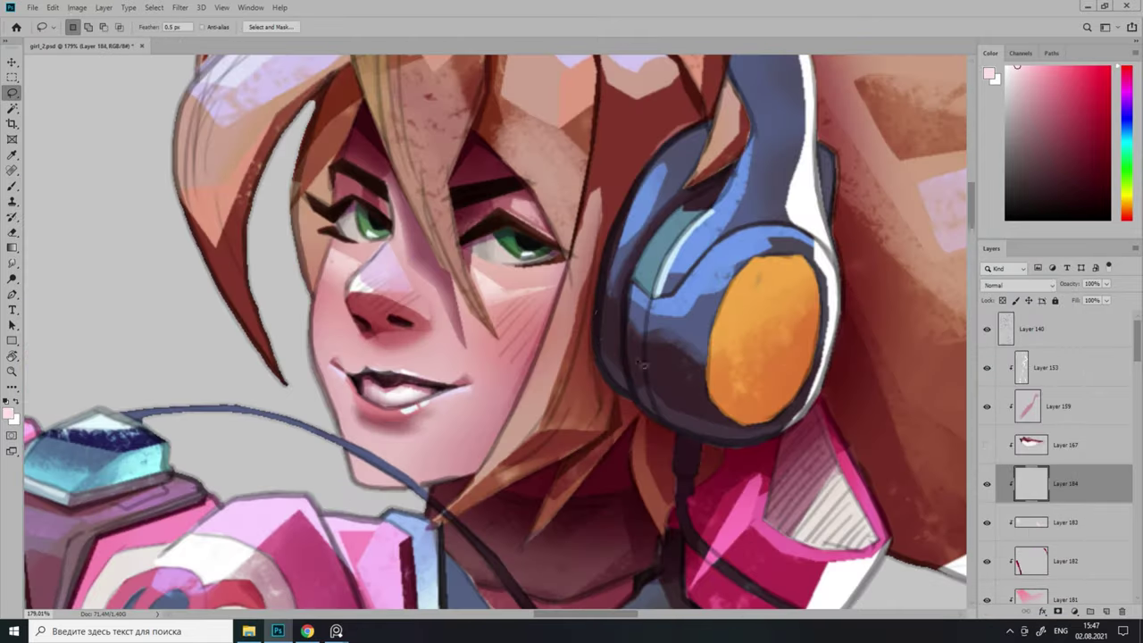
{"action": "key", "text": "alt+BackSpace"}
{"action": "key", "text": "ctrl+d"}
{"action": "scroll", "coordinate": [696, 223], "scroll_direction": "down", "scroll_amount": 4}
{"action": "scroll", "coordinate": [696, 224], "scroll_direction": "up", "scroll_amount": 4}
{"action": "key", "text": "l"}
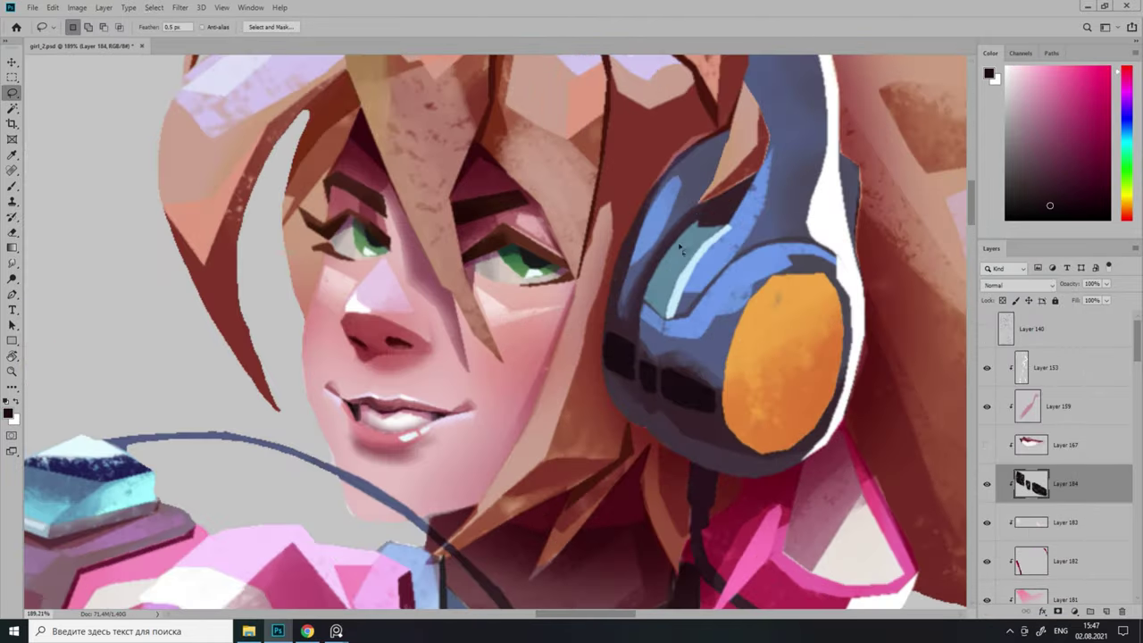
Lasso the gap beside the ear cushion and paint near-black seam lines down the headphone cup on Layer 184.
{"action": "left_click_drag", "start_coordinate": [750, 179], "coordinate": [701, 226]}
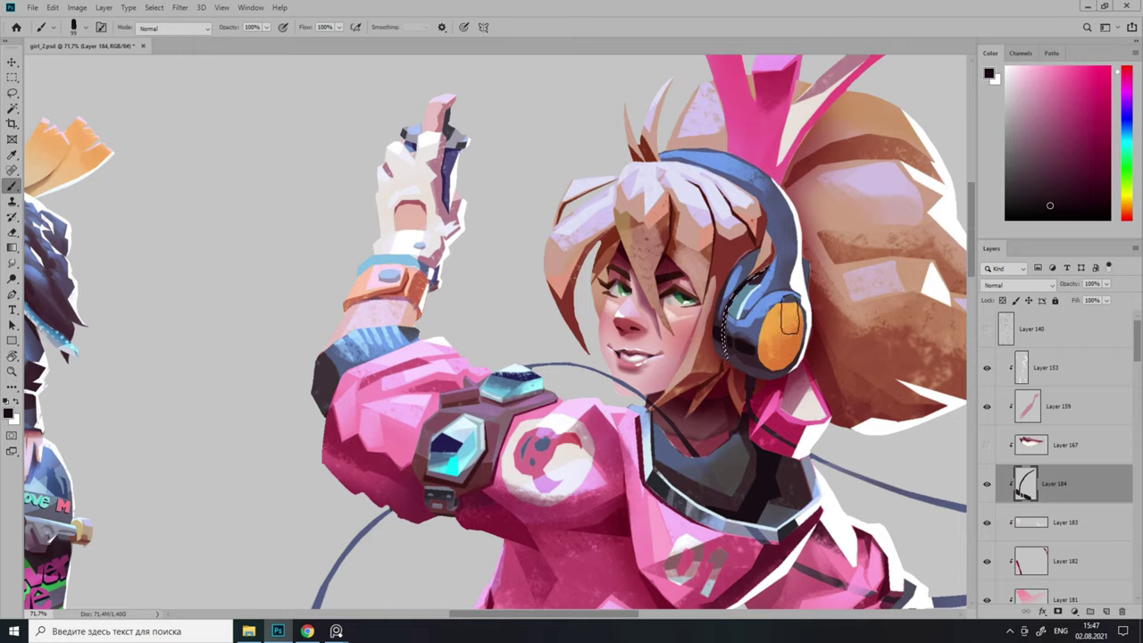
{"action": "scroll", "coordinate": [789, 317], "scroll_direction": "up", "scroll_amount": 8}
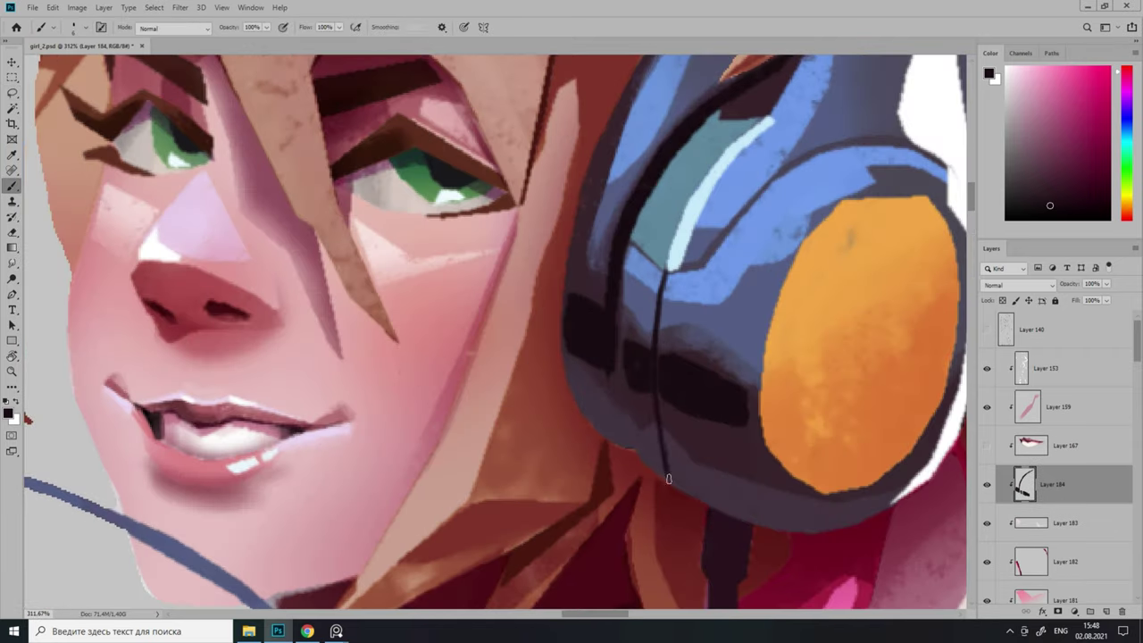
{"action": "scroll", "coordinate": [668, 480], "scroll_direction": "down", "scroll_amount": 6}
{"action": "scroll", "coordinate": [625, 402], "scroll_direction": "up", "scroll_amount": 5}
Add a new Multiply layer, lasso the headphone ear cushions and shade them with a dark muted purple.
{"action": "key", "text": "ctrl+shift+alt+n"}
{"action": "key", "text": "l"}
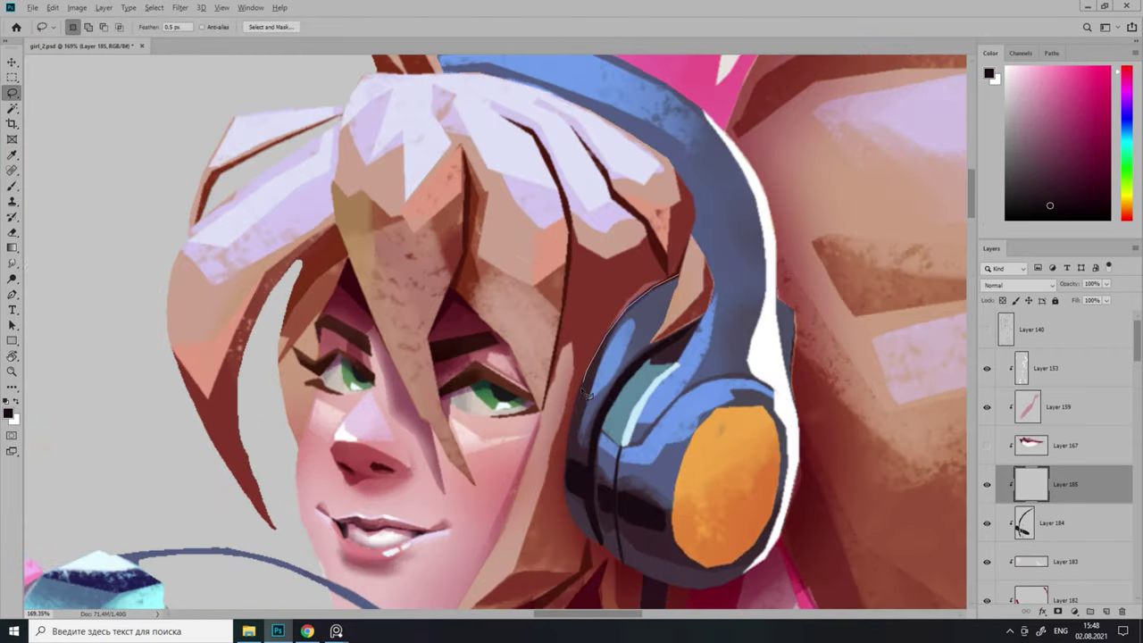
{"action": "key", "text": "shift+alt+m"}
{"action": "key", "text": "alt+BackSpace"}
{"action": "key", "text": "ctrl+d"}
{"action": "scroll", "coordinate": [874, 366], "scroll_direction": "down", "scroll_amount": 5}
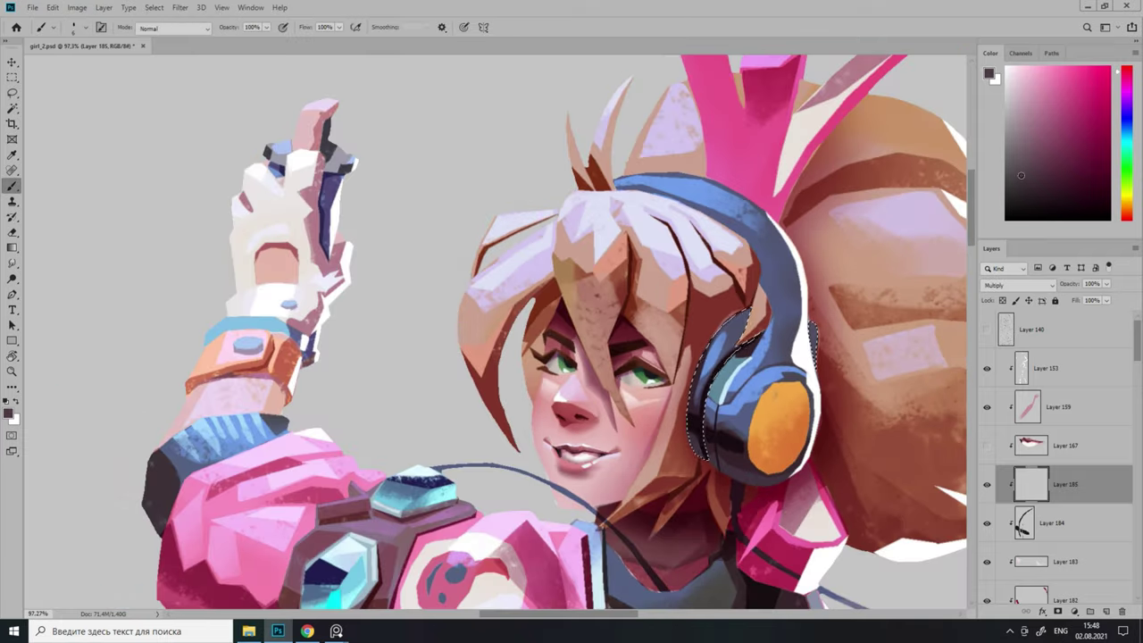
{"action": "scroll", "coordinate": [874, 367], "scroll_direction": "up", "scroll_amount": 1}
{"action": "scroll", "coordinate": [868, 366], "scroll_direction": "down", "scroll_amount": 3}
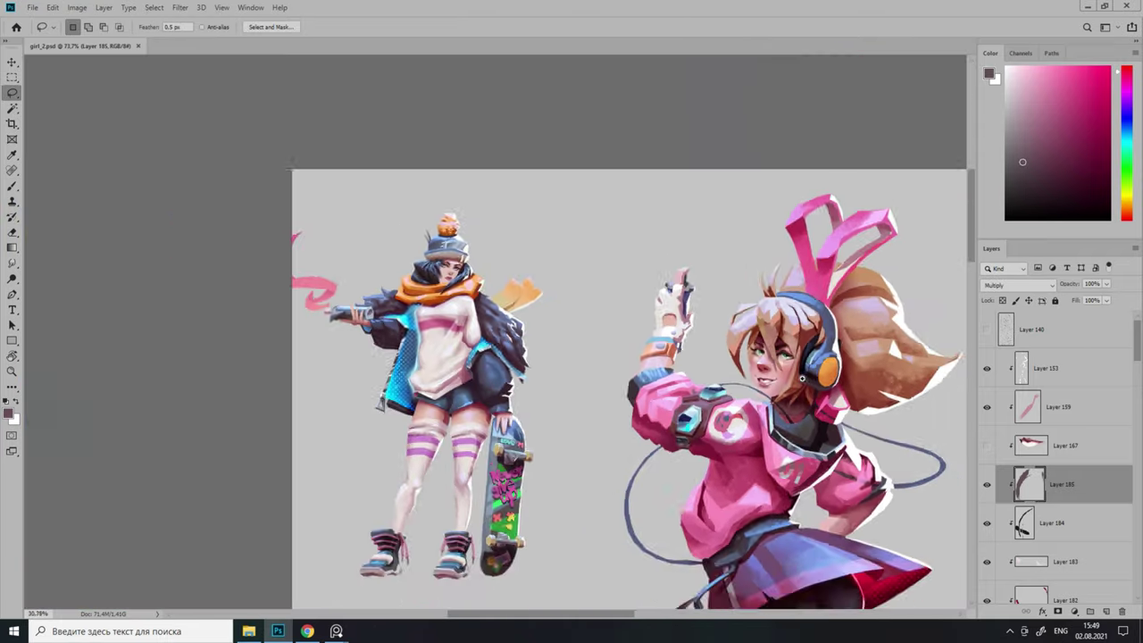
Add a new layer and lasso the headphone cable from the arm device across the sweater and around its loop.
{"action": "scroll", "coordinate": [678, 339], "scroll_direction": "up", "scroll_amount": 3}
{"action": "key", "text": "ctrl+shift+alt+n"}
{"action": "scroll", "coordinate": [678, 339], "scroll_direction": "down", "scroll_amount": 3}
{"action": "scroll", "coordinate": [678, 335], "scroll_direction": "up", "scroll_amount": 2}
{"action": "scroll", "coordinate": [781, 464], "scroll_direction": "up", "scroll_amount": 4}
{"action": "mouse_move", "coordinate": [677, 336]}
{"action": "left_mouse_down"}
{"action": "mouse_move", "coordinate": [614, 260]}
{"action": "mouse_move", "coordinate": [739, 336]}
{"action": "mouse_move", "coordinate": [797, 444]}
{"action": "left_mouse_up"}
{"action": "mouse_move", "coordinate": [451, 341]}
{"action": "left_mouse_down"}
{"action": "mouse_move", "coordinate": [302, 187]}
{"action": "mouse_move", "coordinate": [207, 279]}
{"action": "mouse_move", "coordinate": [139, 216]}
{"action": "mouse_move", "coordinate": [11, 154]}
{"action": "mouse_move", "coordinate": [234, 130]}
{"action": "mouse_move", "coordinate": [59, 122]}
{"action": "left_mouse_up"}
{"action": "mouse_move", "coordinate": [472, 349]}
{"action": "left_mouse_down"}
{"action": "mouse_move", "coordinate": [700, 430]}
{"action": "mouse_move", "coordinate": [810, 525]}
{"action": "mouse_move", "coordinate": [789, 525]}
{"action": "mouse_move", "coordinate": [918, 365]}
{"action": "mouse_move", "coordinate": [407, 373]}
{"action": "left_mouse_up"}
{"action": "left_click_drag", "start_coordinate": [266, 253], "coordinate": [259, 245]}
Brush the selected cable near-black on Layer 186 and place that layer above Layer 153.
{"action": "scroll", "coordinate": [259, 245], "scroll_direction": "down", "scroll_amount": 4}
{"action": "key", "text": "b"}
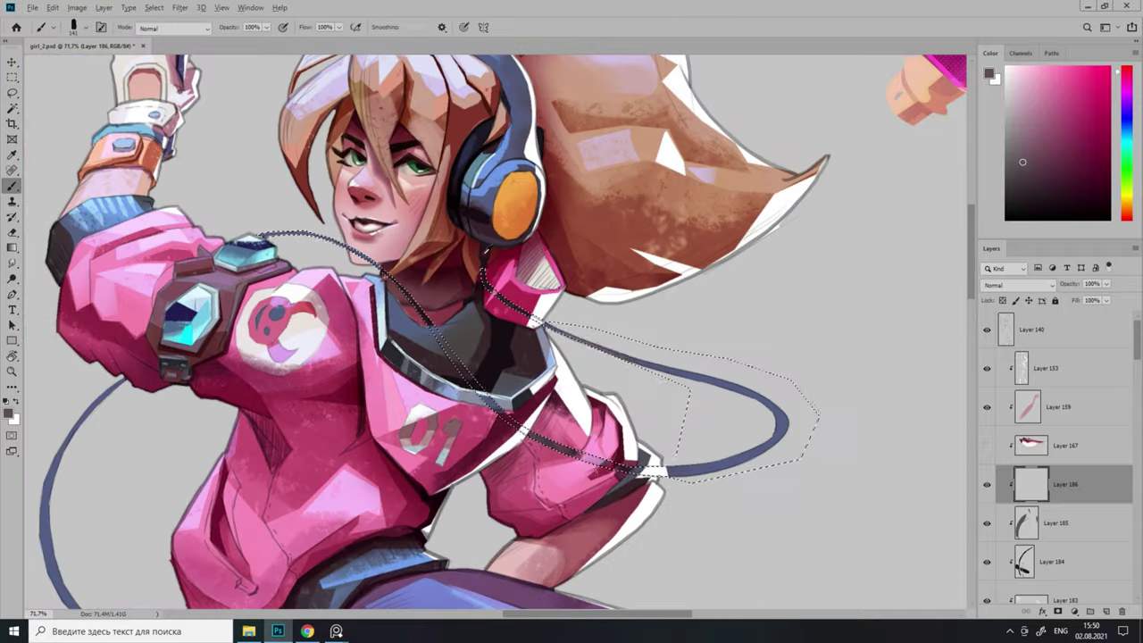
{"action": "scroll", "coordinate": [748, 471], "scroll_direction": "down", "scroll_amount": 3}
{"action": "scroll", "coordinate": [591, 242], "scroll_direction": "up", "scroll_amount": 5}
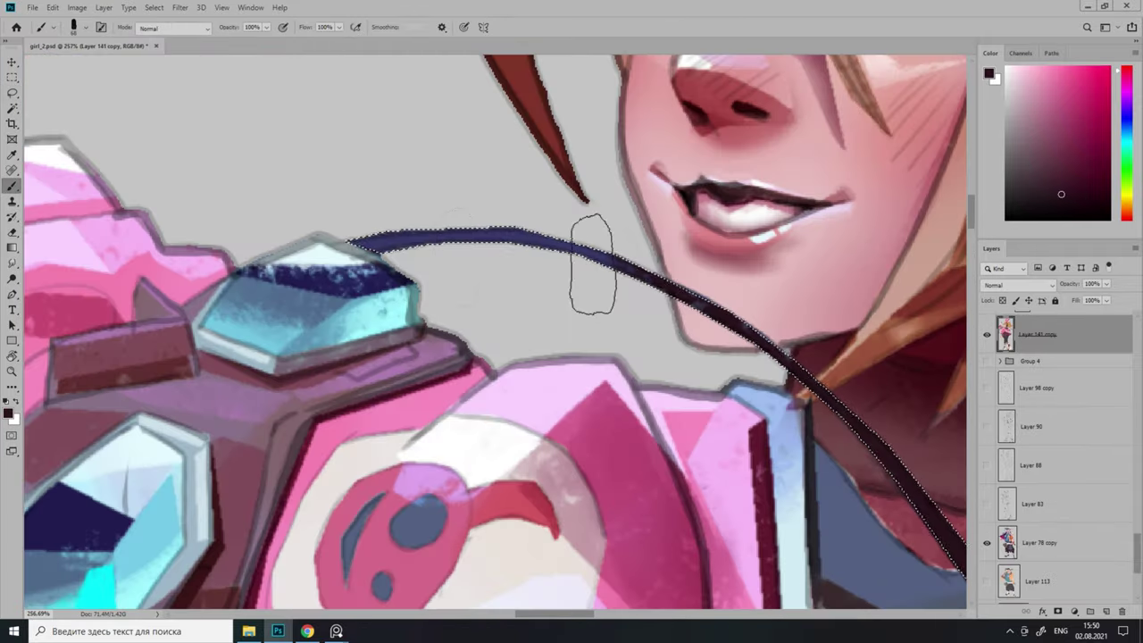
{"action": "scroll", "coordinate": [592, 242], "scroll_direction": "down", "scroll_amount": 4}
{"action": "scroll", "coordinate": [593, 264], "scroll_direction": "up", "scroll_amount": 6}
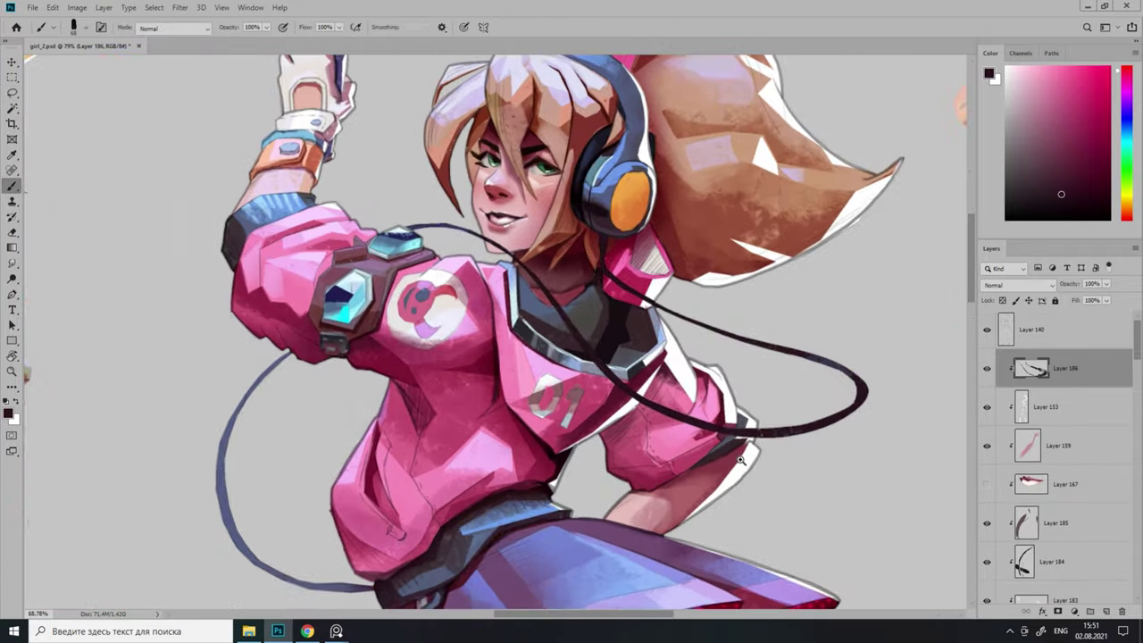
Lasso along the dark cable and subtract from the selection to leave a thin strip for its teal highlight.
{"action": "key", "text": "l"}
{"action": "mouse_move", "coordinate": [848, 540]}
{"action": "left_mouse_down"}
{"action": "mouse_move", "coordinate": [881, 479]}
{"action": "mouse_move", "coordinate": [849, 349]}
{"action": "mouse_move", "coordinate": [27, 493]}
{"action": "left_mouse_up"}
{"action": "scroll", "coordinate": [393, 333], "scroll_direction": "down", "scroll_amount": 2}
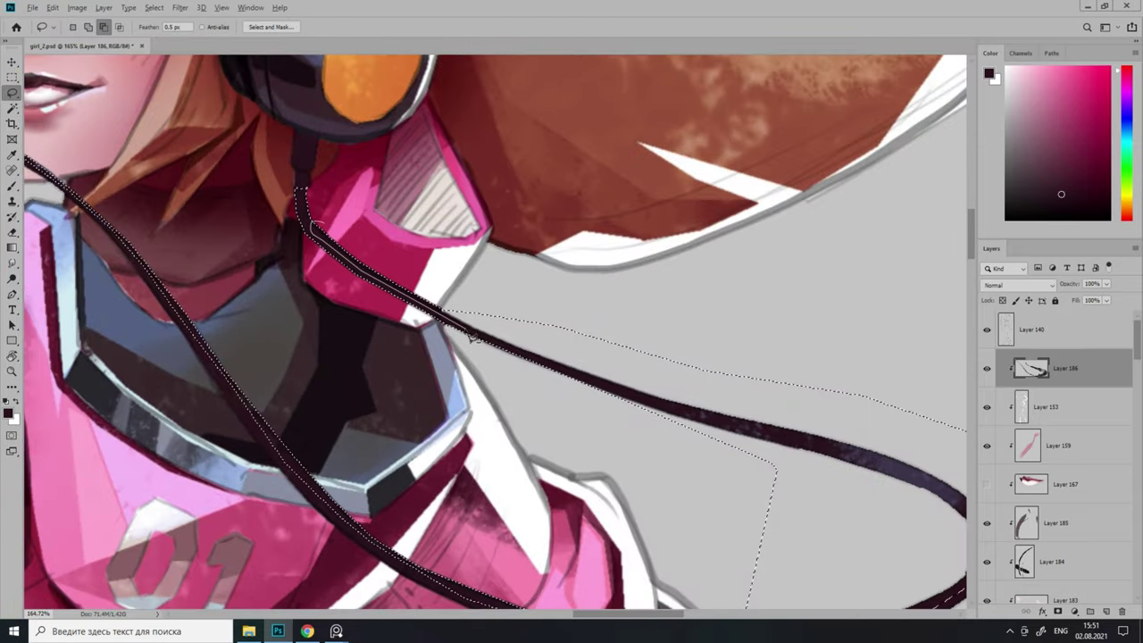
{"action": "mouse_move", "coordinate": [472, 336]}
{"action": "left_mouse_down"}
{"action": "mouse_move", "coordinate": [857, 536]}
{"action": "mouse_move", "coordinate": [905, 472]}
{"action": "left_mouse_up"}
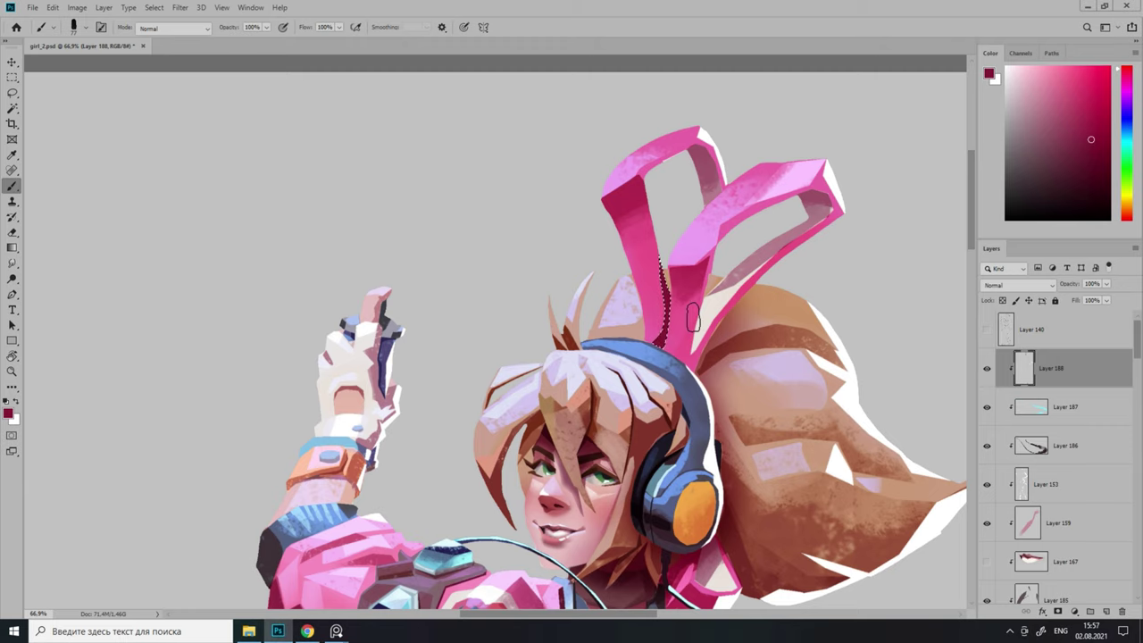
Lasso the front loop of the pink hair bow and paint its lit side light pink on a new layer.
{"action": "scroll", "coordinate": [693, 315], "scroll_direction": "up", "scroll_amount": 3}
{"action": "key", "text": "l"}
{"action": "left_click_drag", "start_coordinate": [705, 243], "coordinate": [638, 312]}
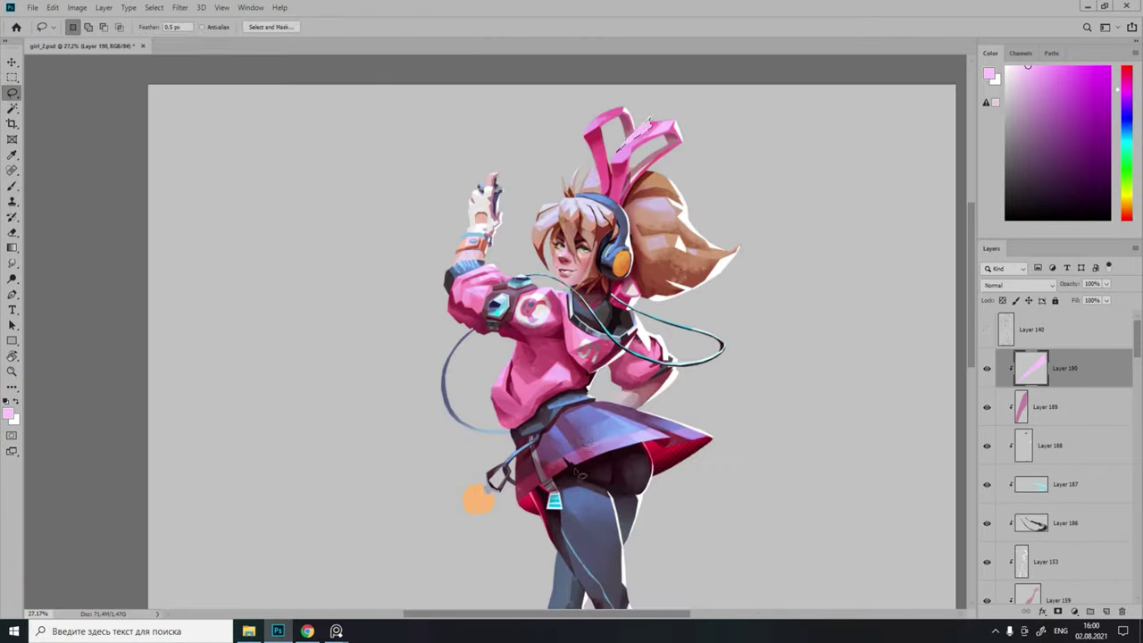
Lasso the carabiner's ring and the skirt edge facing the glowing orange ball, and brush sampled orange light onto them.
{"action": "scroll", "coordinate": [489, 489], "scroll_direction": "up", "scroll_amount": 5}
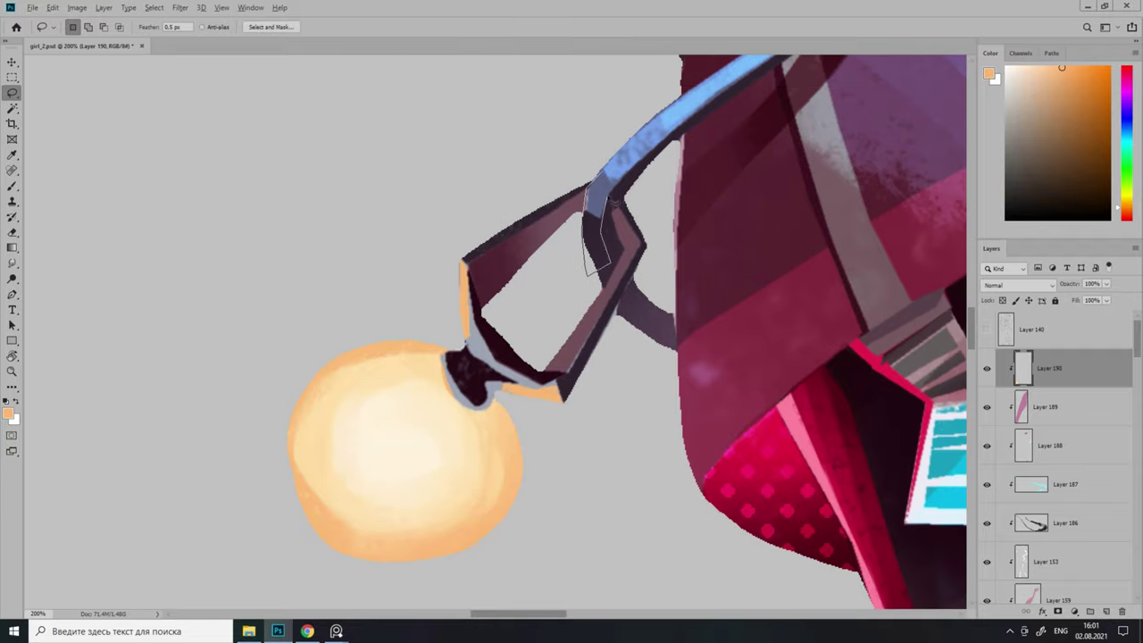
{"action": "scroll", "coordinate": [589, 303], "scroll_direction": "down", "scroll_amount": 3}
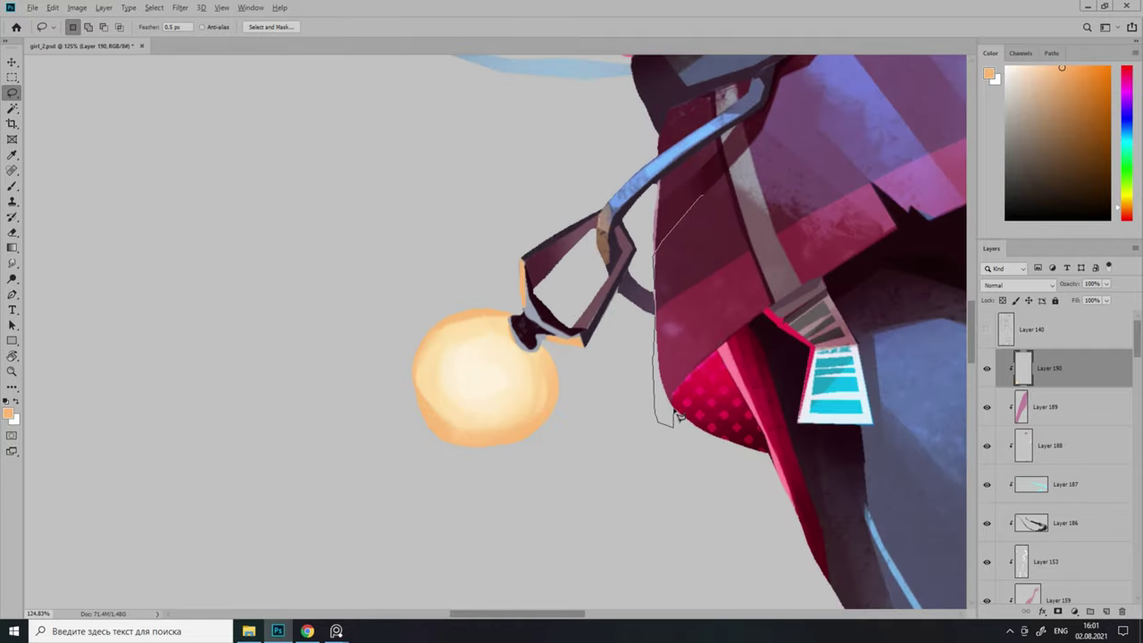